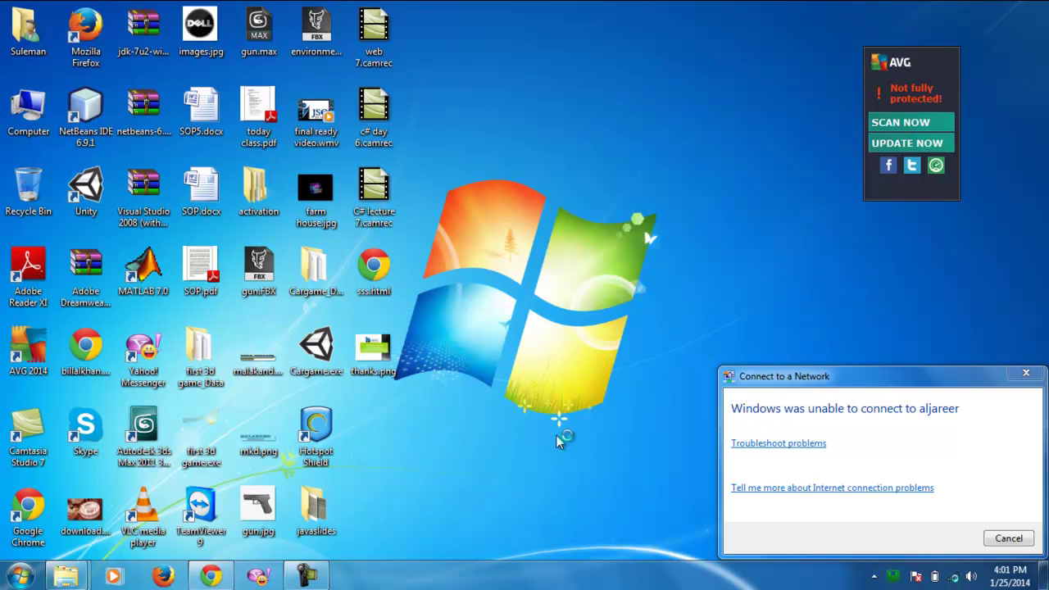
right_click(563, 493)
click(611, 309)
right_click(542, 221)
click(571, 266)
right_click(532, 224)
click(549, 266)
right_click(525, 222)
click(558, 268)
right_click(509, 223)
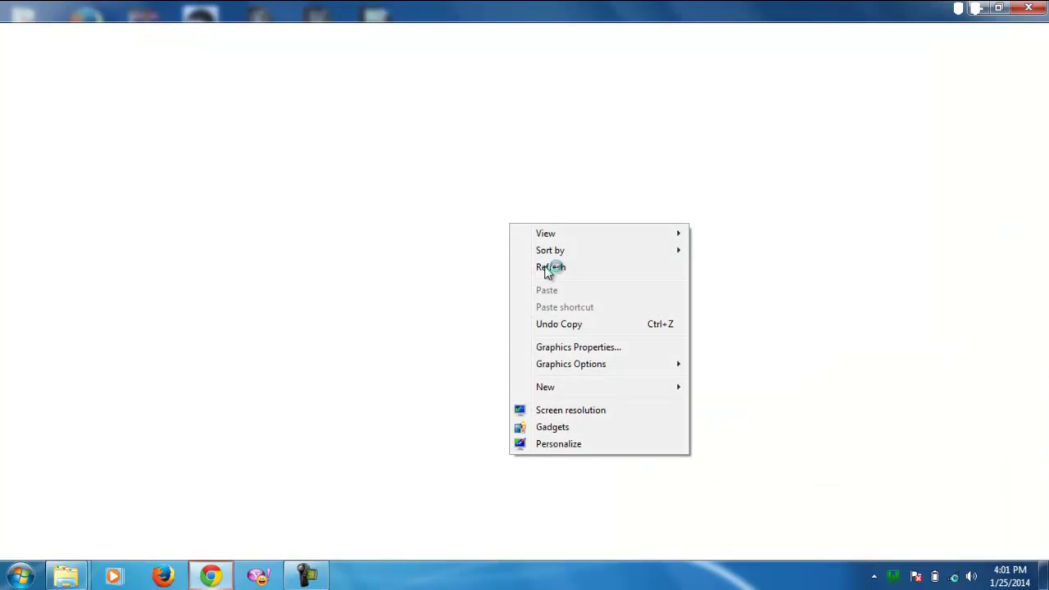
click(549, 271)
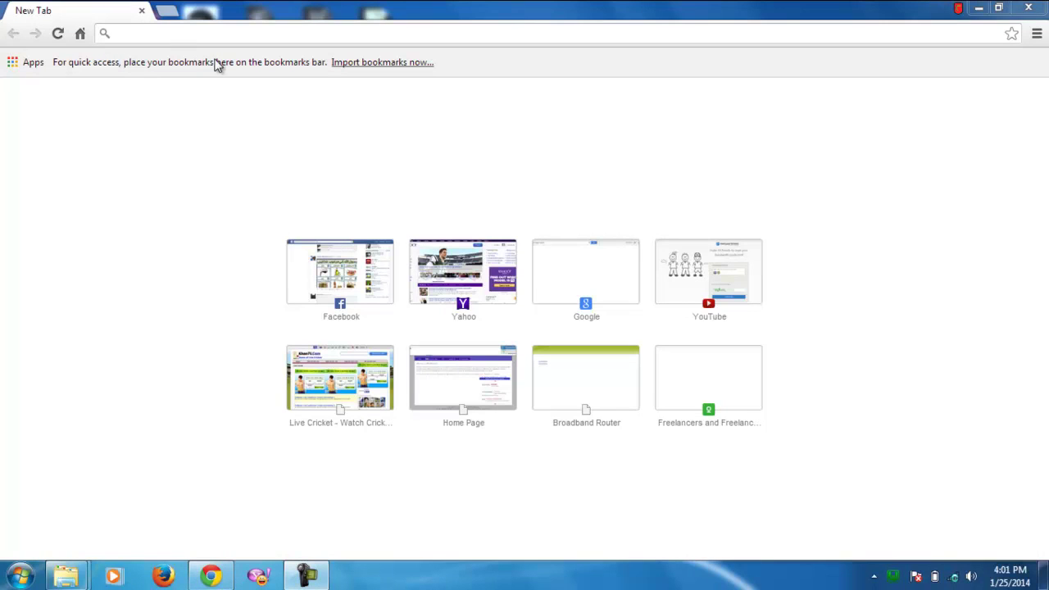
Load the local WordPress site at localhost/cbit/ in the browser
click(207, 32)
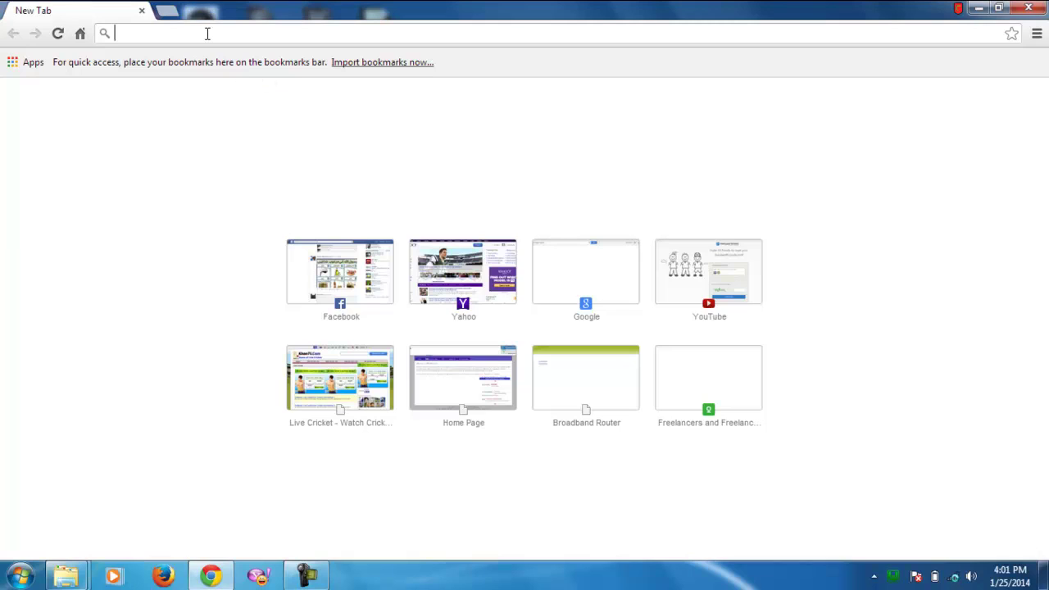
text(l)
key(Return)
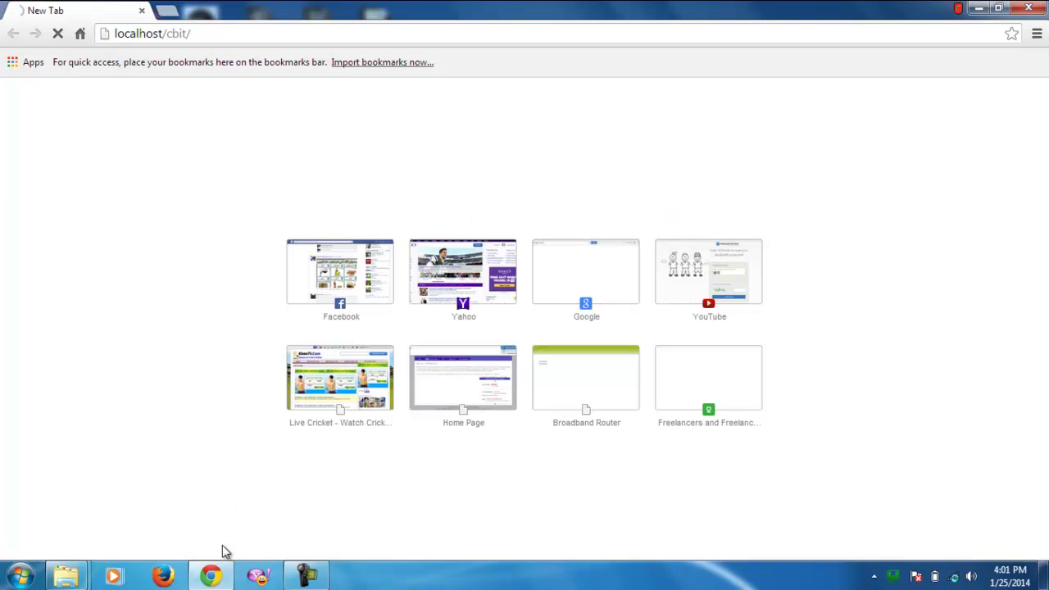
click(211, 576)
click(211, 577)
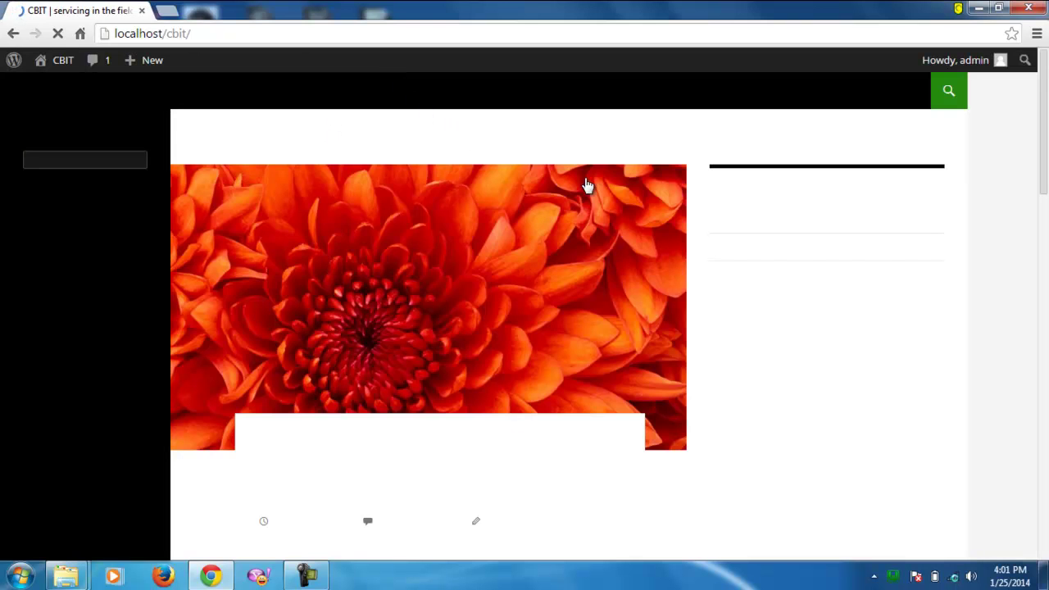
Try the site's Departments page, return to the home page and look through its posts
drag(1042, 227, 751, 191)
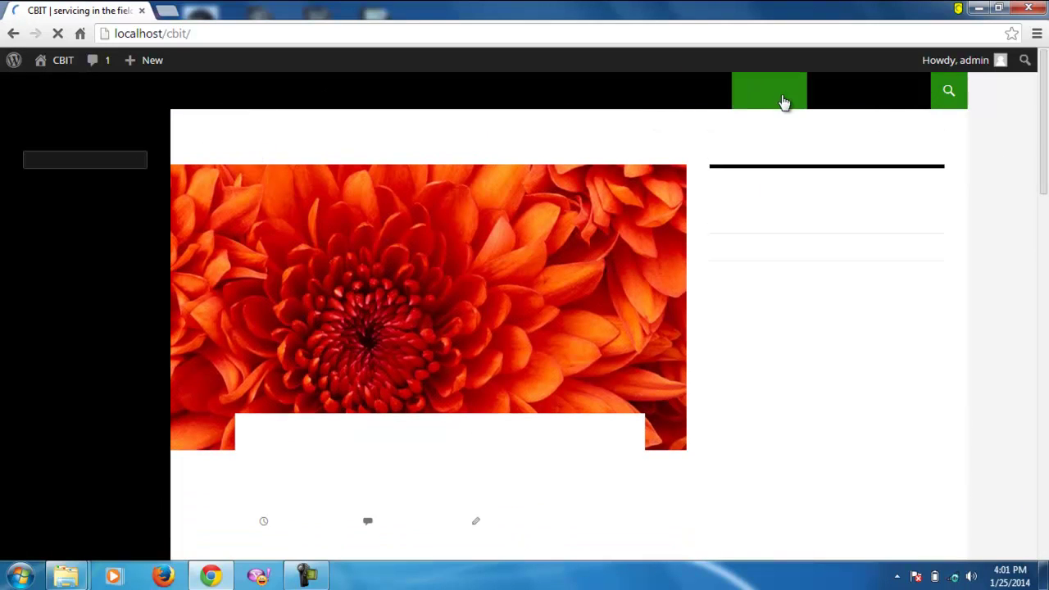
click(768, 108)
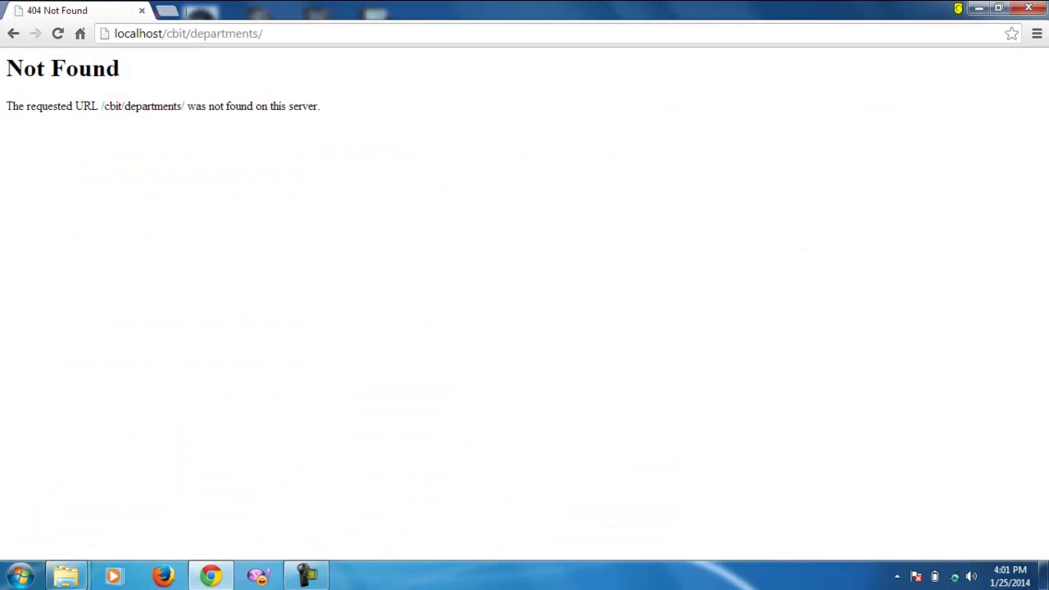
click(13, 33)
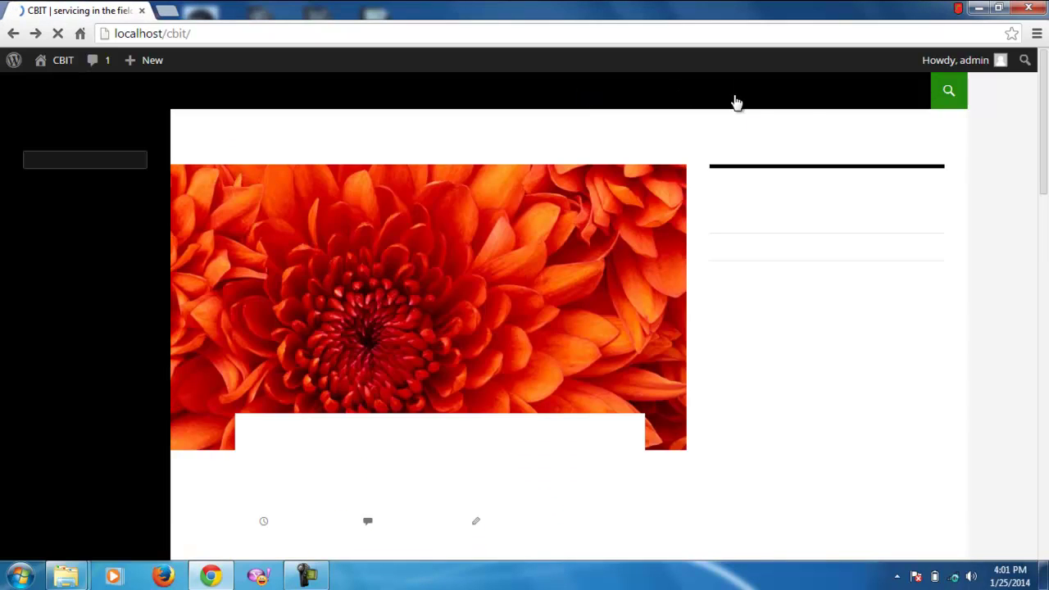
click(716, 100)
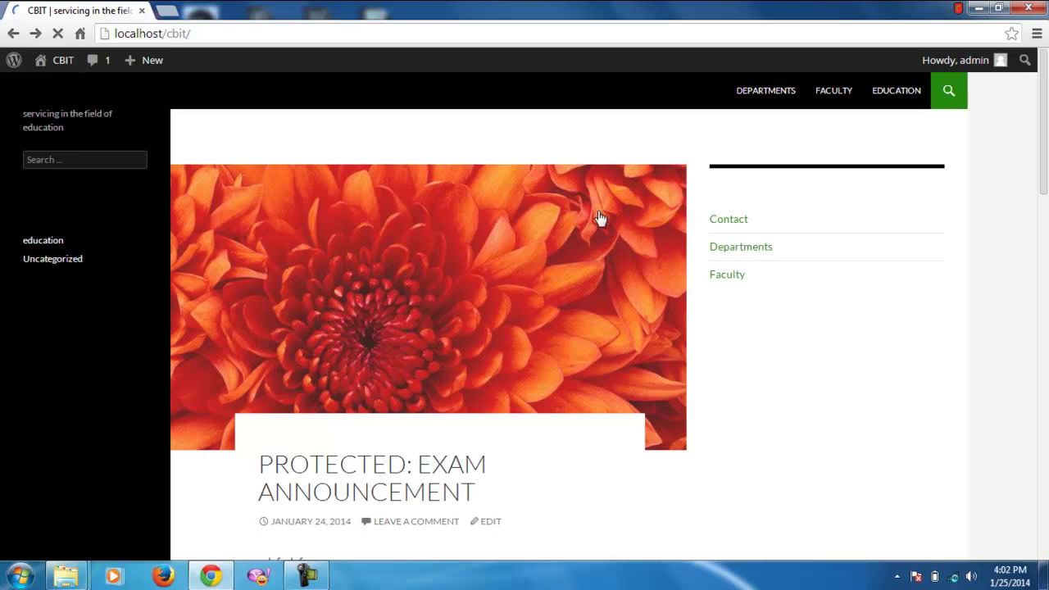
scroll(598, 250, down, 15)
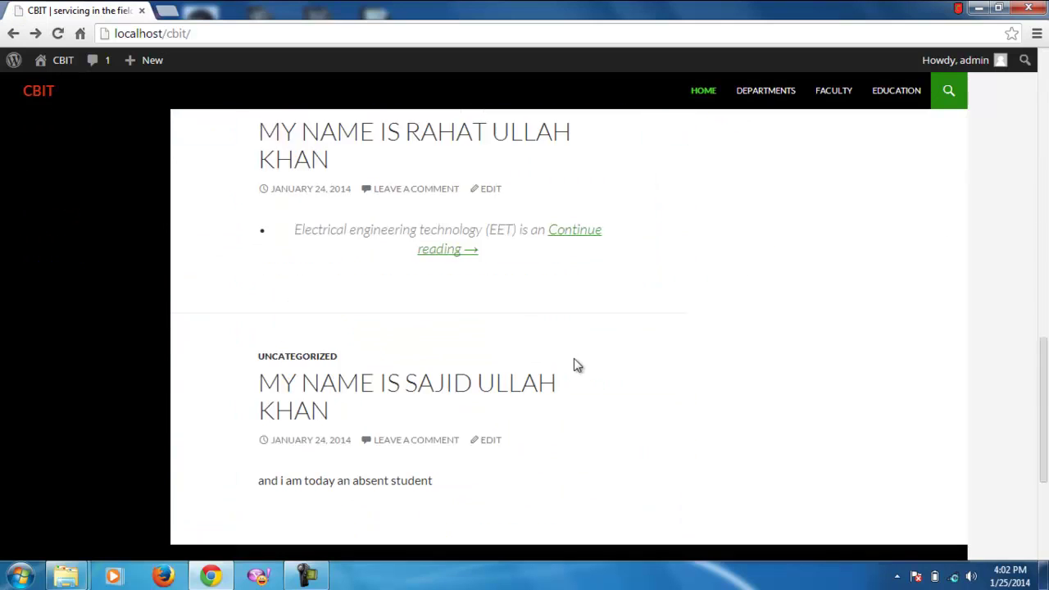
scroll(347, 147, up, 12)
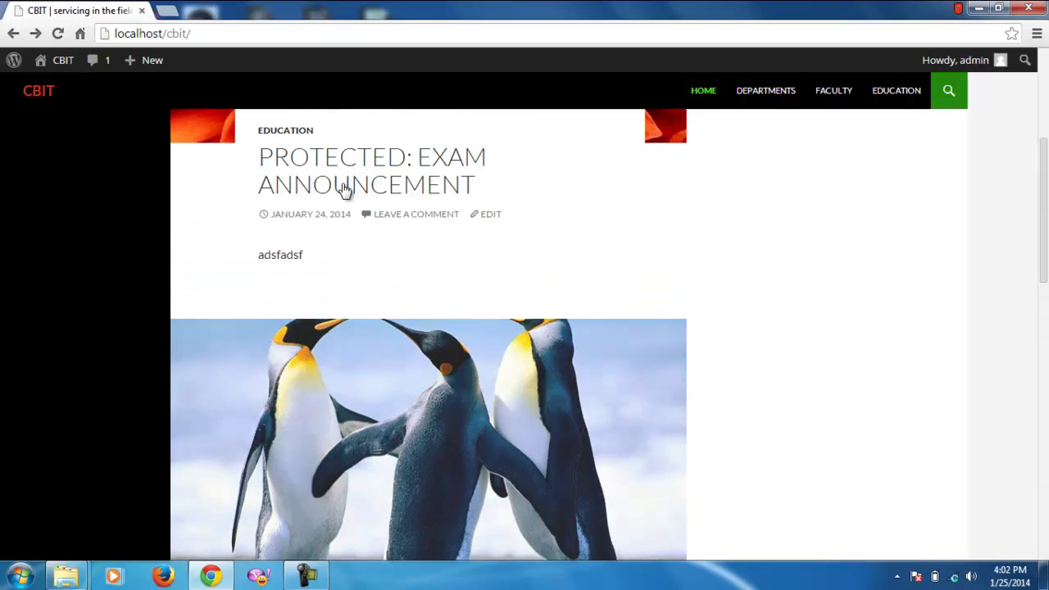
scroll(381, 246, up, 2)
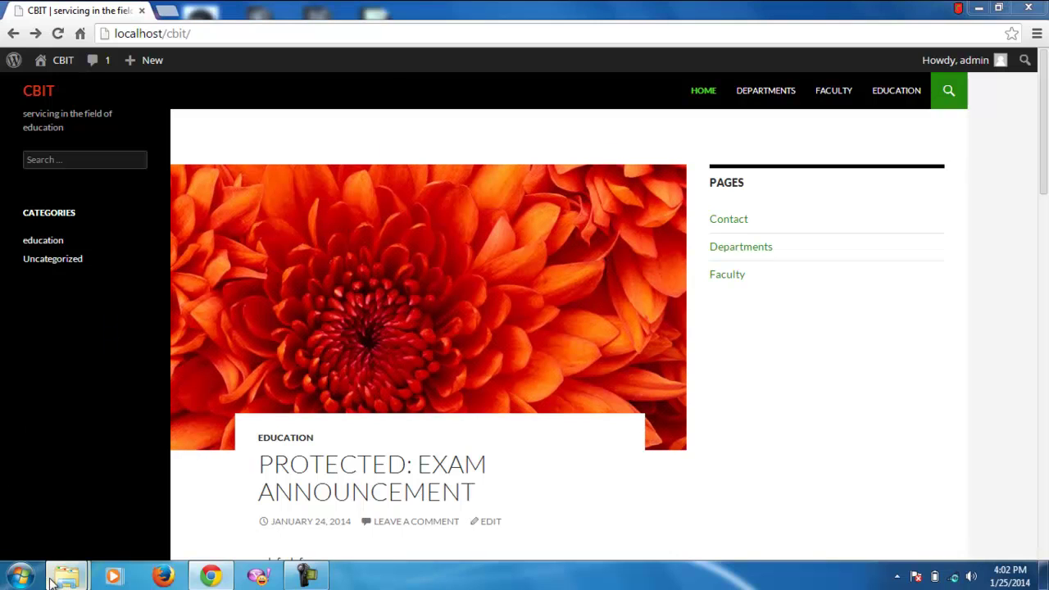
Switch to Windows Explorer and open the site's folder C:\wamp\www\cbit
mouse_move(52, 582)
click(159, 506)
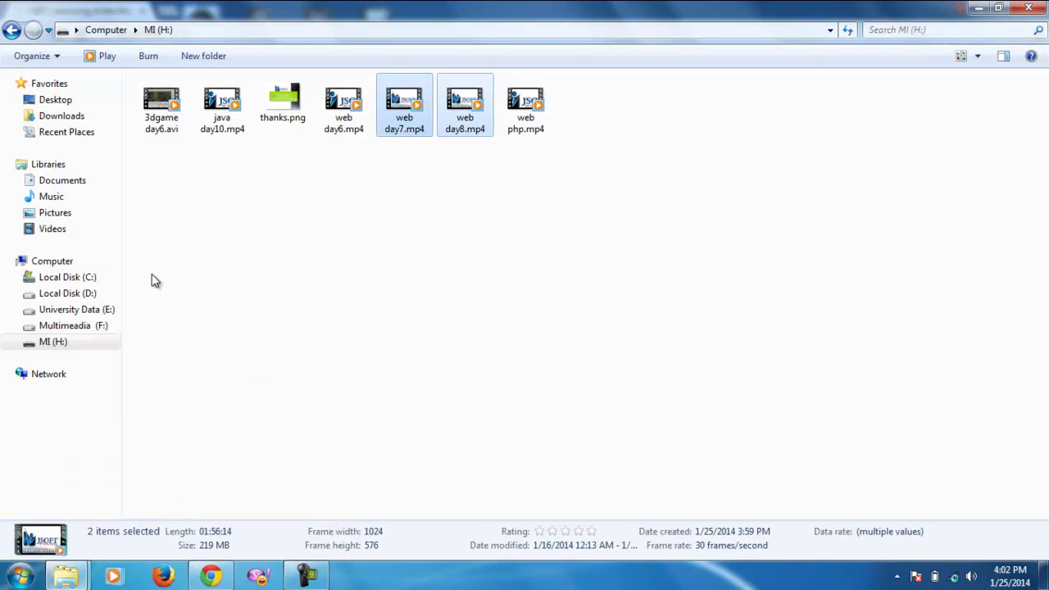
click(109, 282)
click(182, 232)
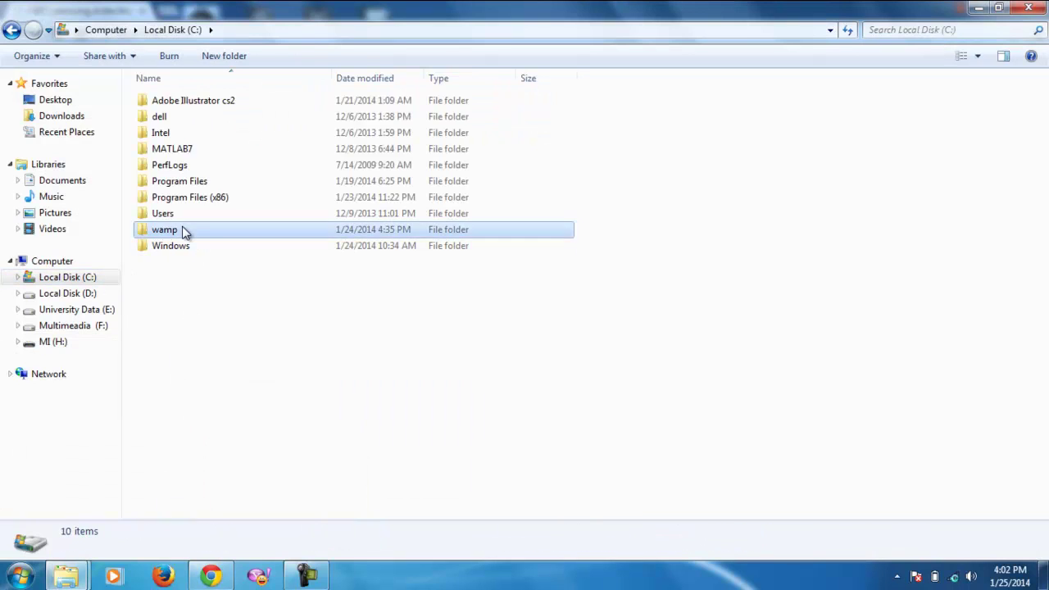
double_click(184, 233)
double_click(185, 229)
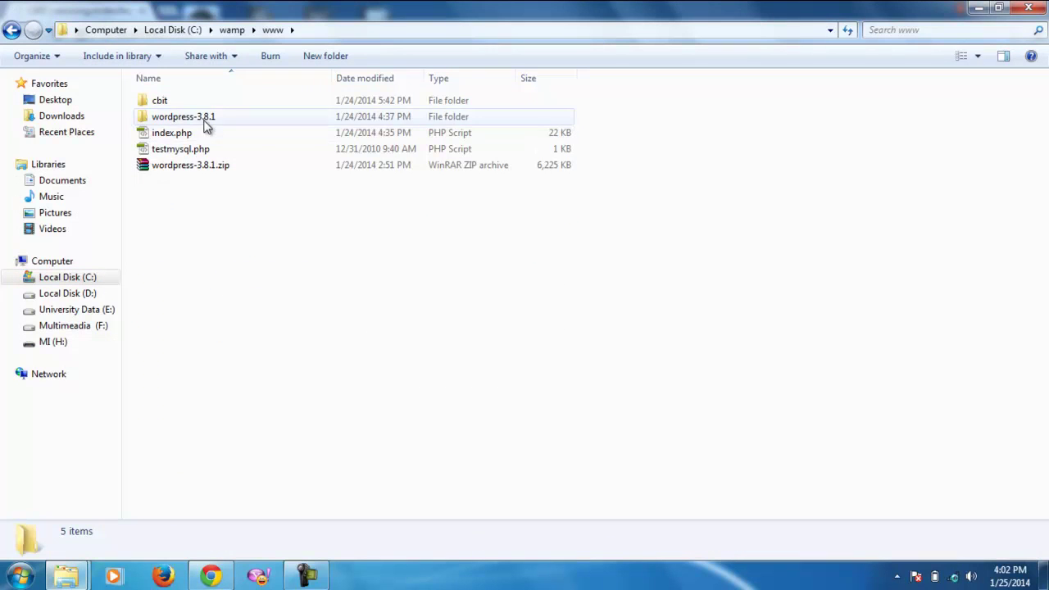
double_click(205, 101)
drag(228, 465, 340, 486)
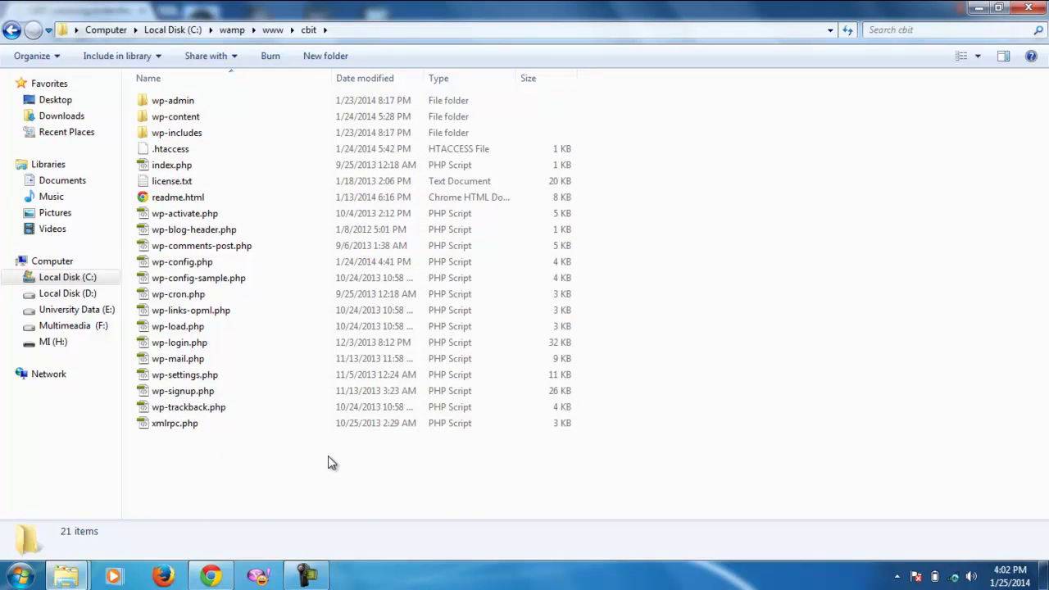
Open wp-config.php from the cbit folder for editing in Notepad and maximize its window
right_click(197, 268)
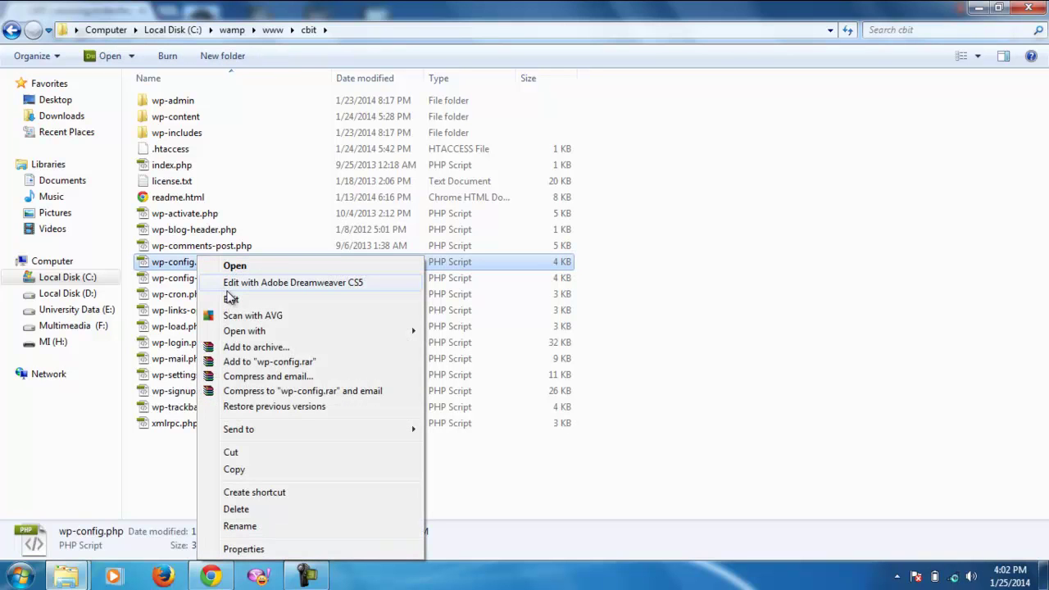
click(231, 298)
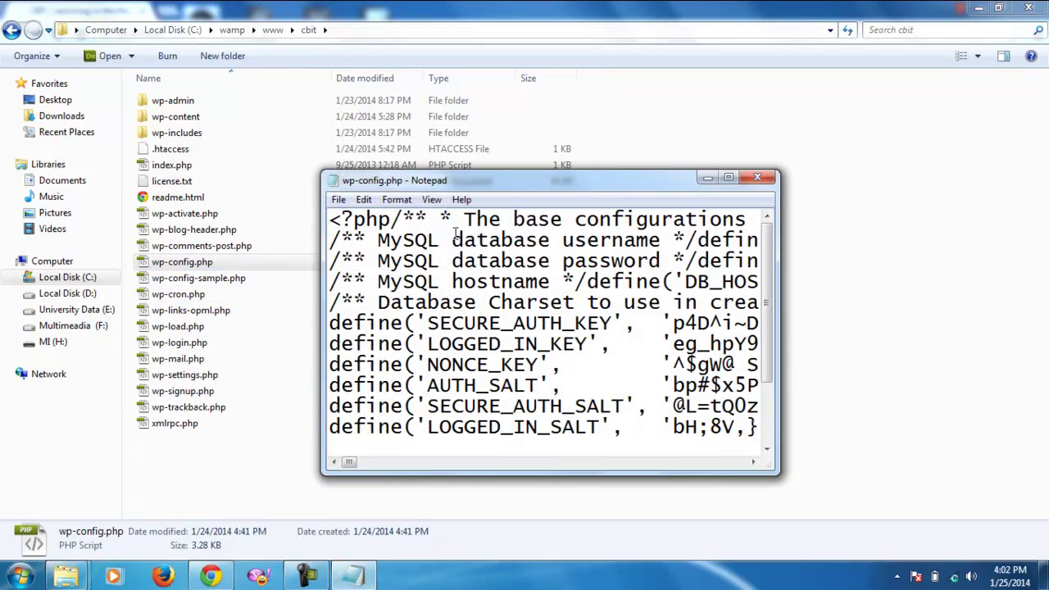
double_click(465, 181)
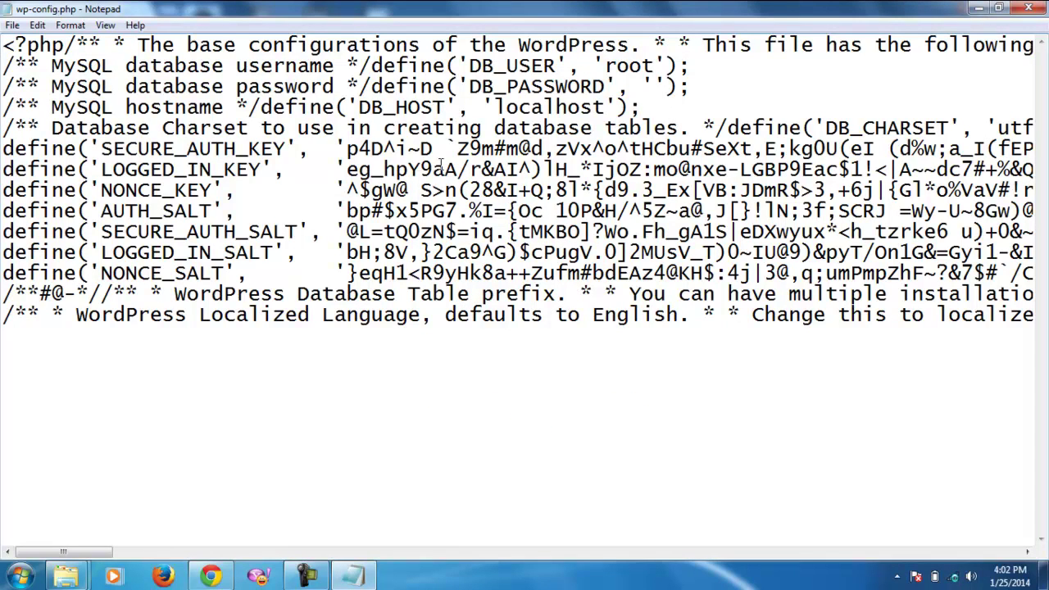
Examine the security keys and the DB_USER, DB_PASSWORD and DB_HOST definitions in wp-config.php, and close the file
drag(14, 150, 715, 193)
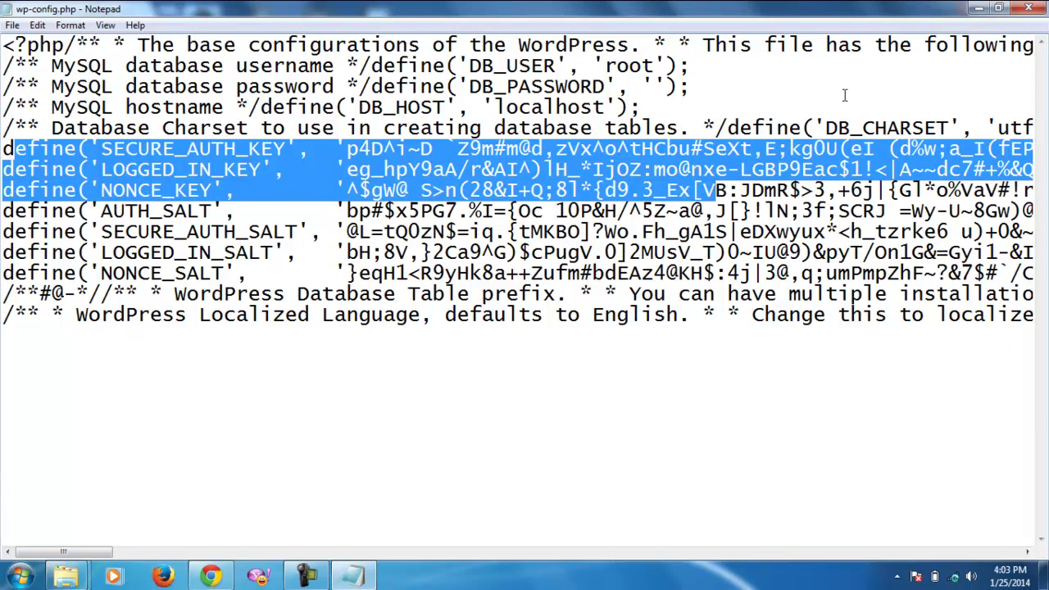
click(336, 88)
drag(474, 65, 696, 67)
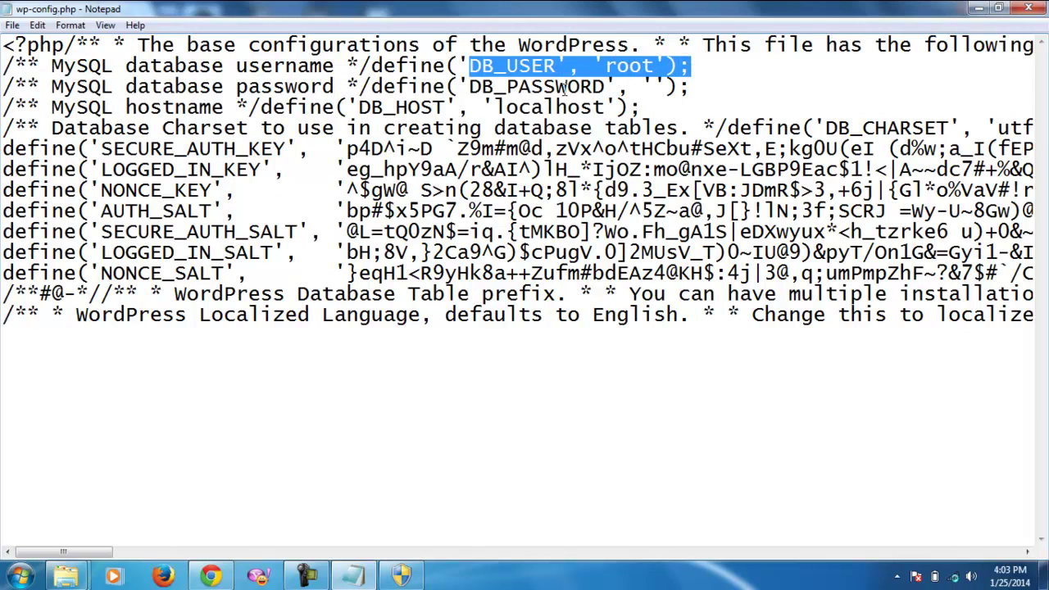
drag(481, 87, 654, 87)
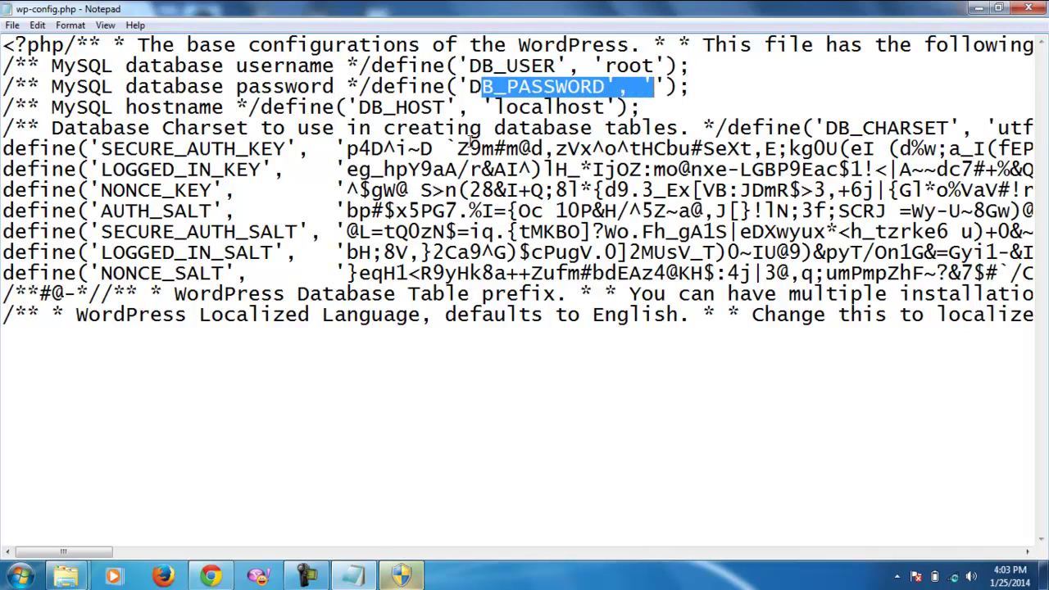
drag(493, 108, 630, 107)
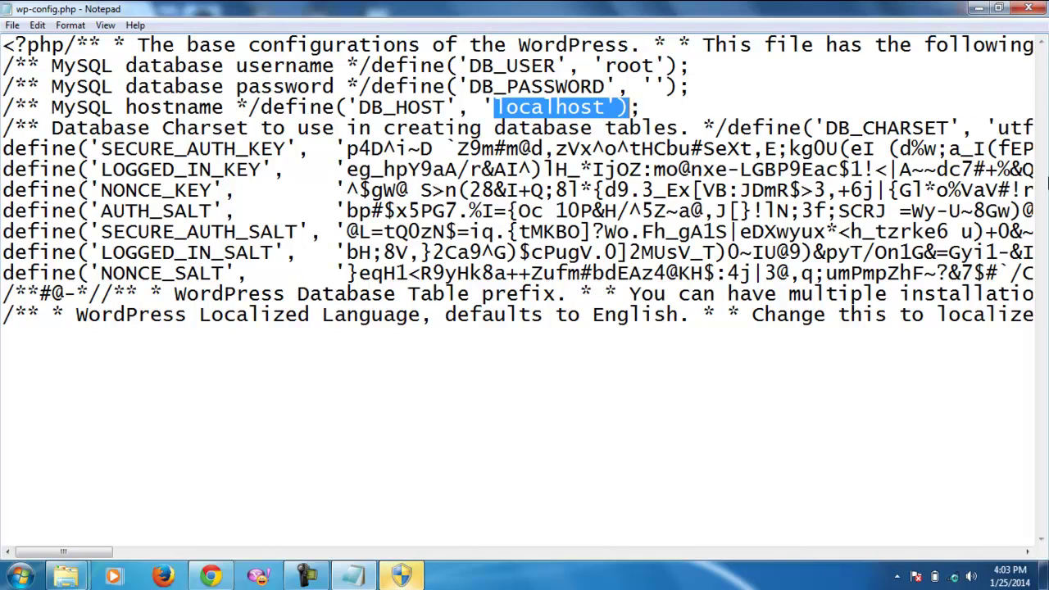
click(1035, 8)
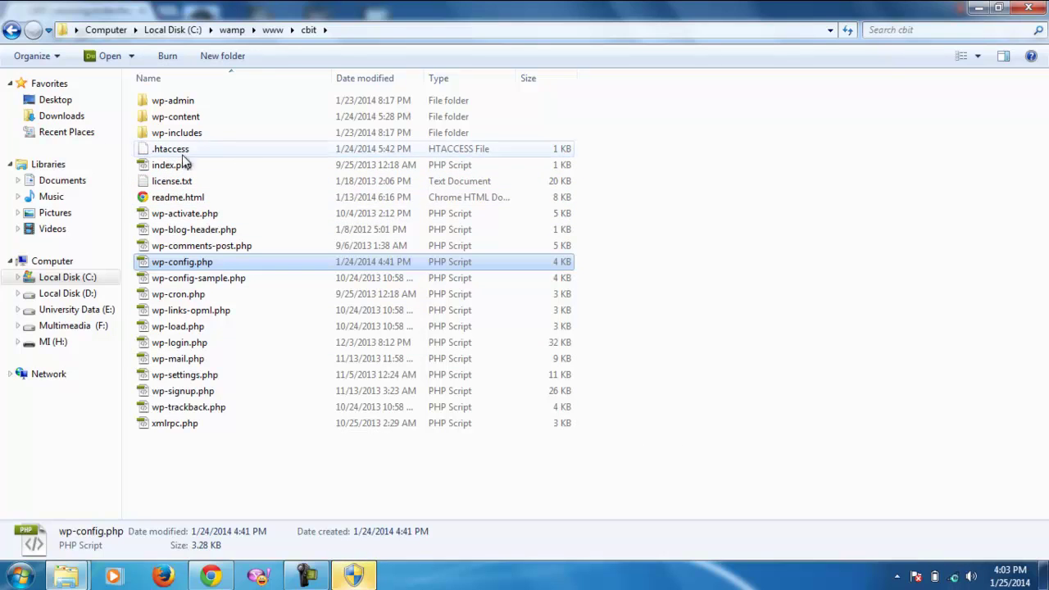
click(898, 576)
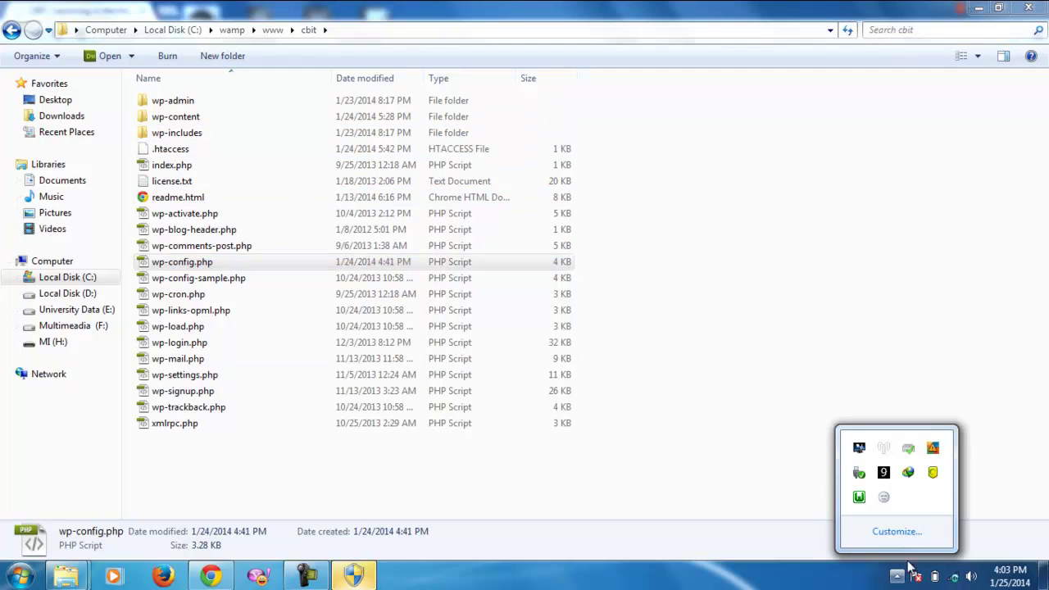
click(859, 497)
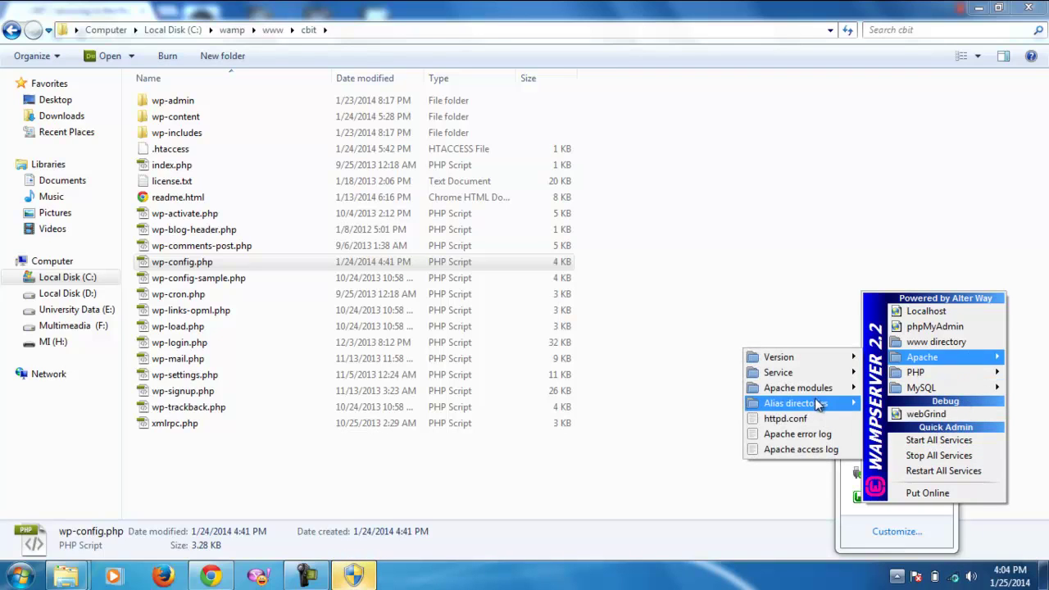
click(689, 506)
click(689, 507)
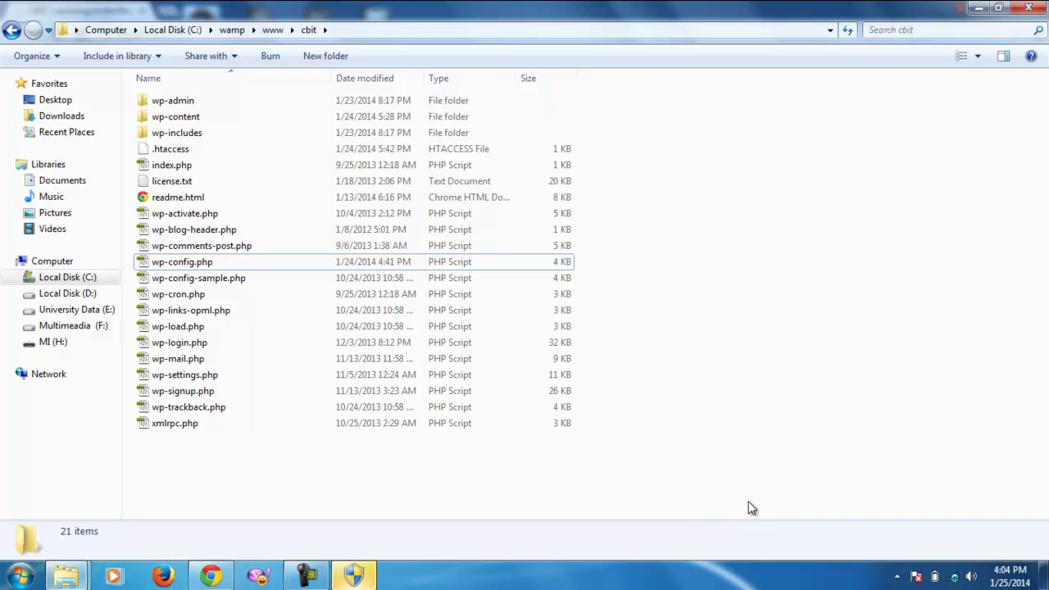
Open WampServer's php.ini file and examine its ODBC settings down to odbc.check_persistent
click(897, 577)
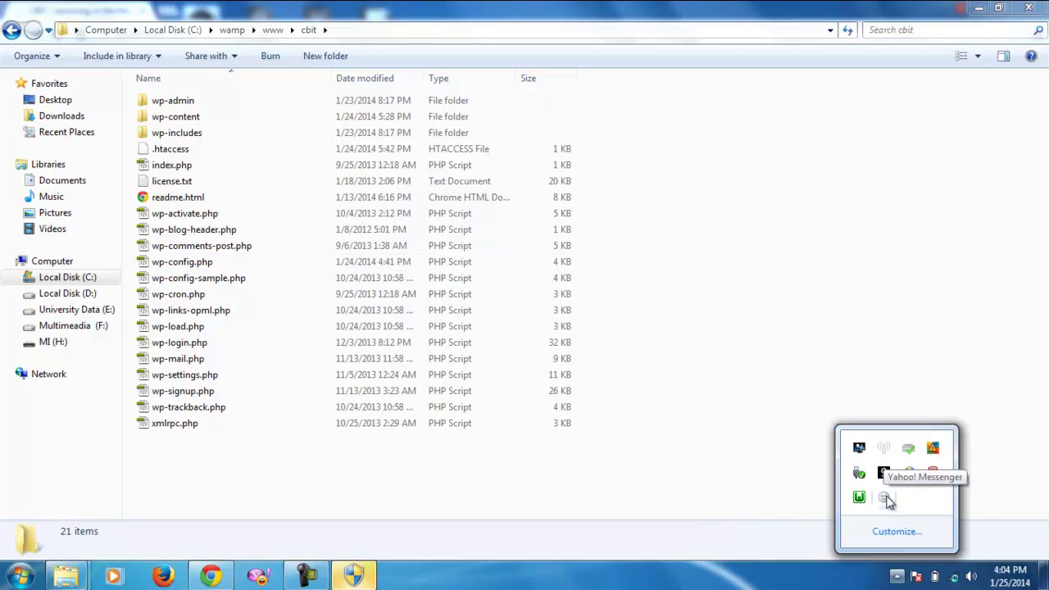
click(859, 497)
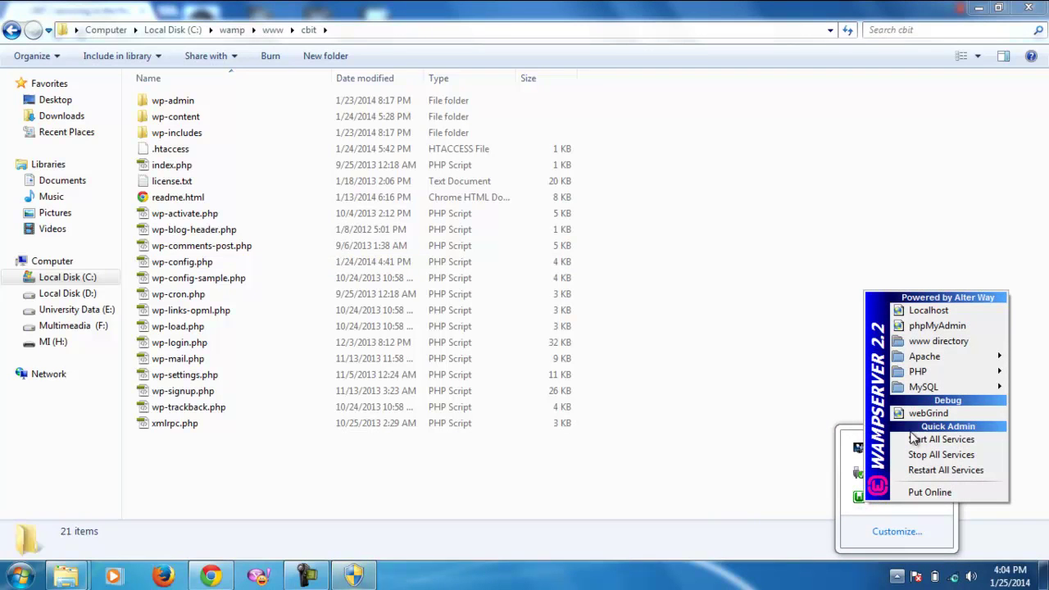
mouse_move(961, 376)
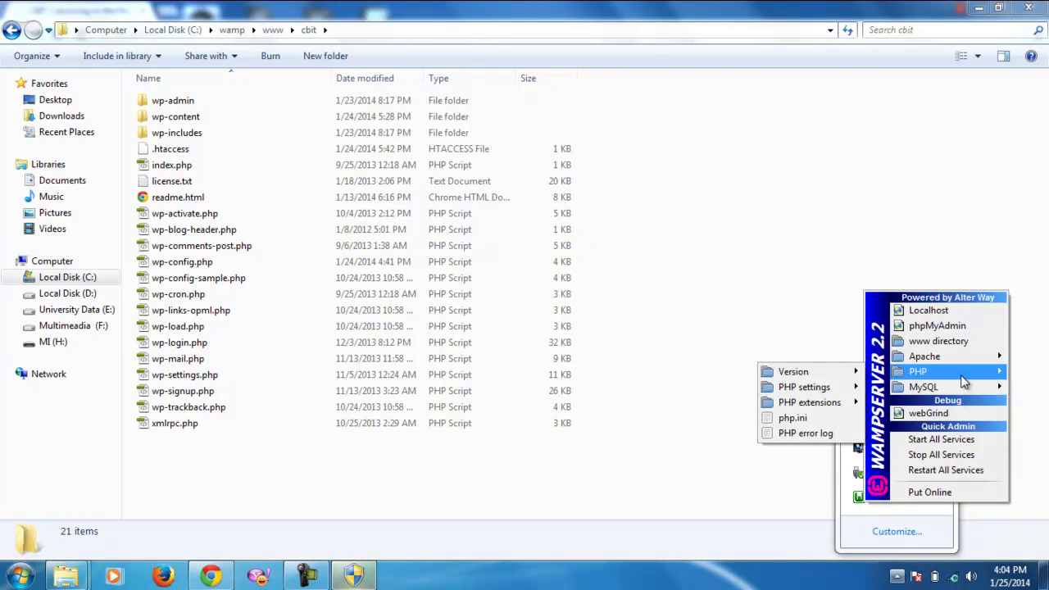
click(808, 420)
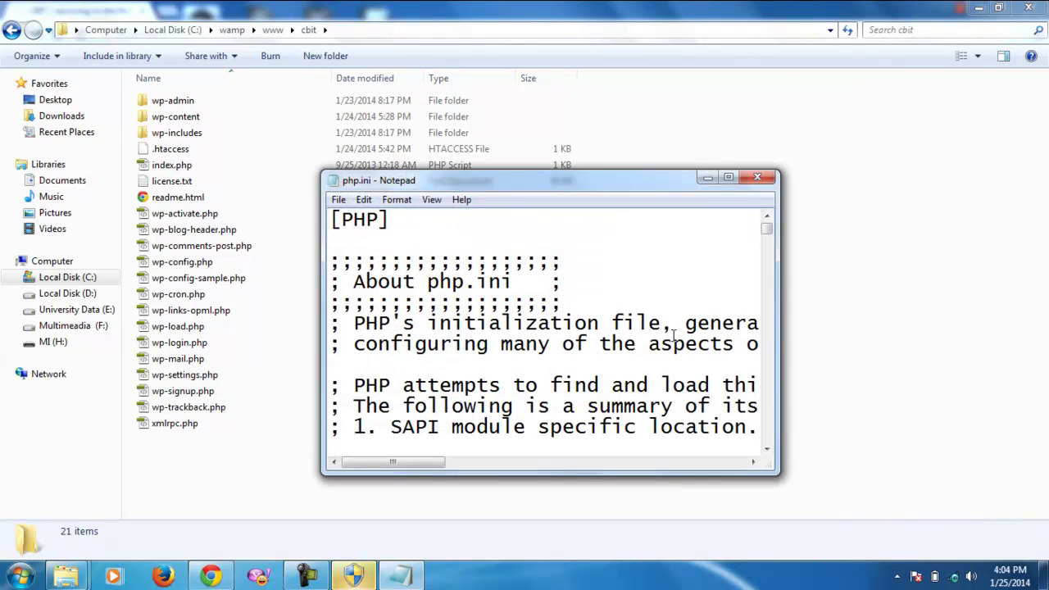
drag(767, 232, 763, 351)
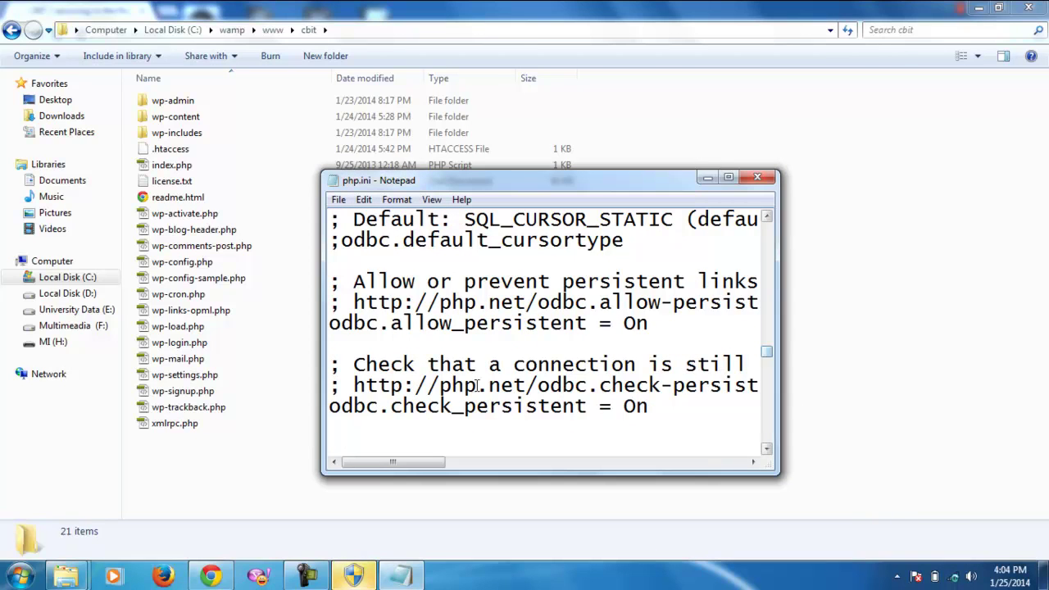
drag(326, 425, 379, 407)
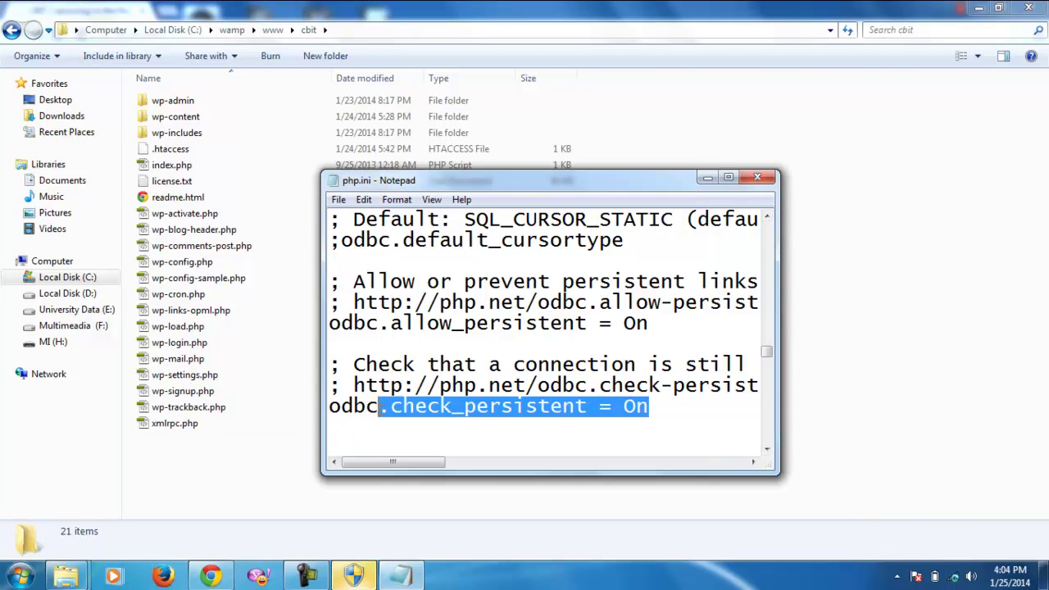
Open the .htaccess file from the cbit folder in Notepad, choosing it from the installed programs, and maximize the window
click(194, 152)
right_click(197, 159)
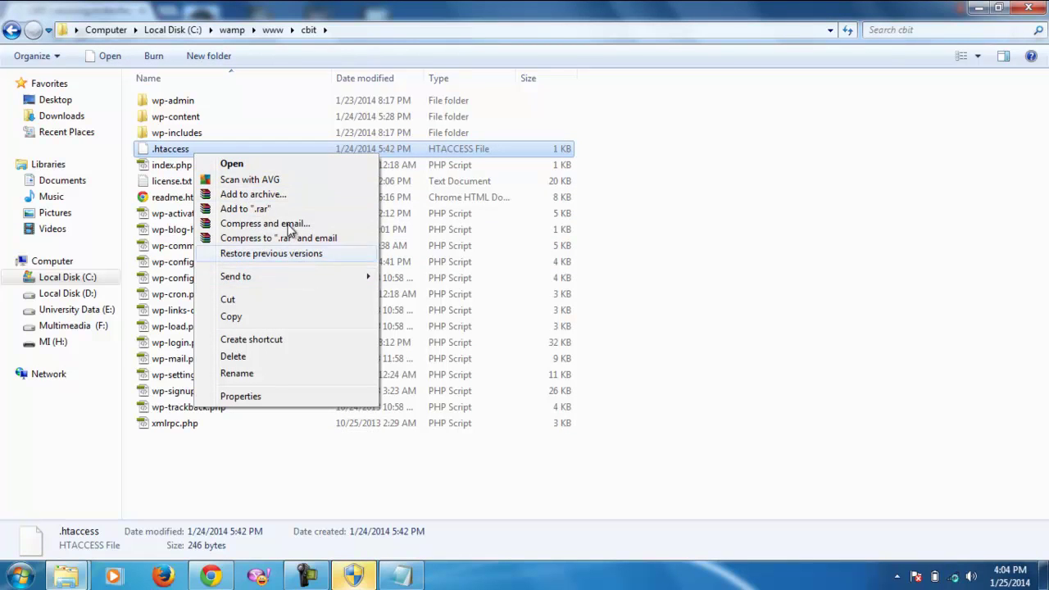
click(231, 168)
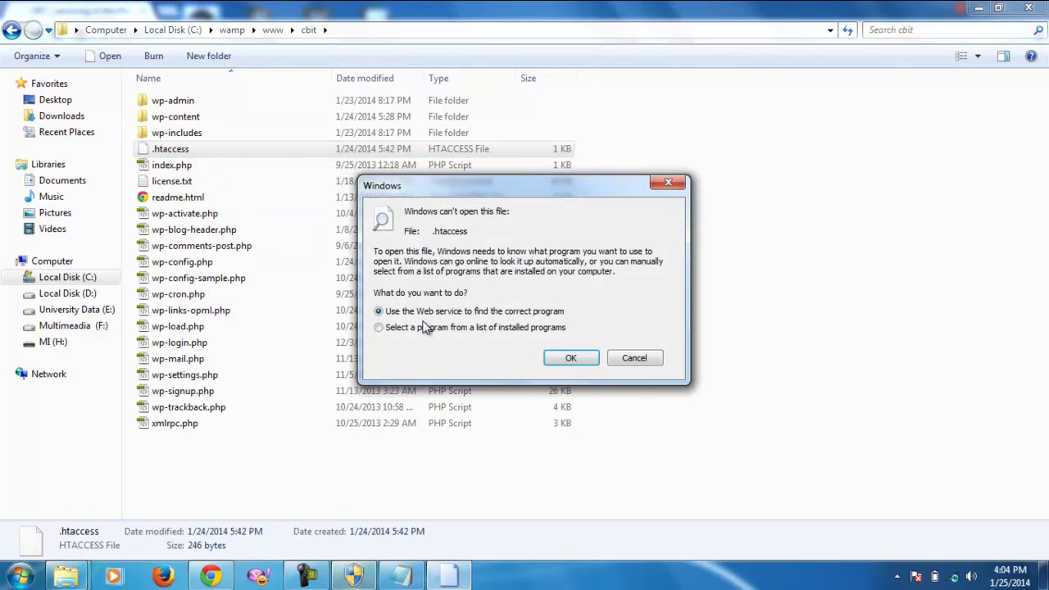
click(440, 329)
click(569, 358)
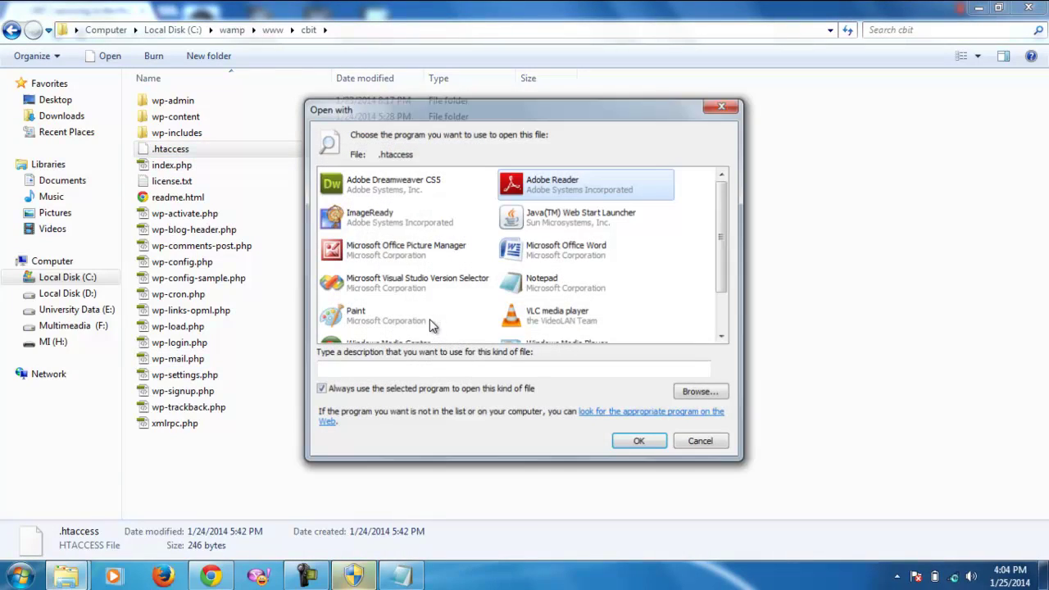
double_click(587, 282)
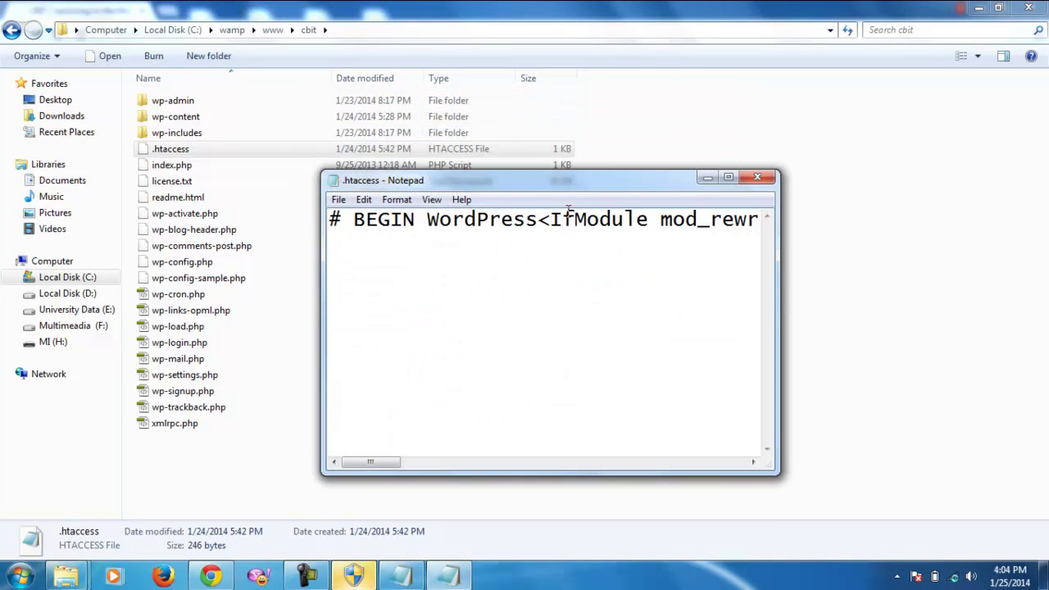
double_click(574, 187)
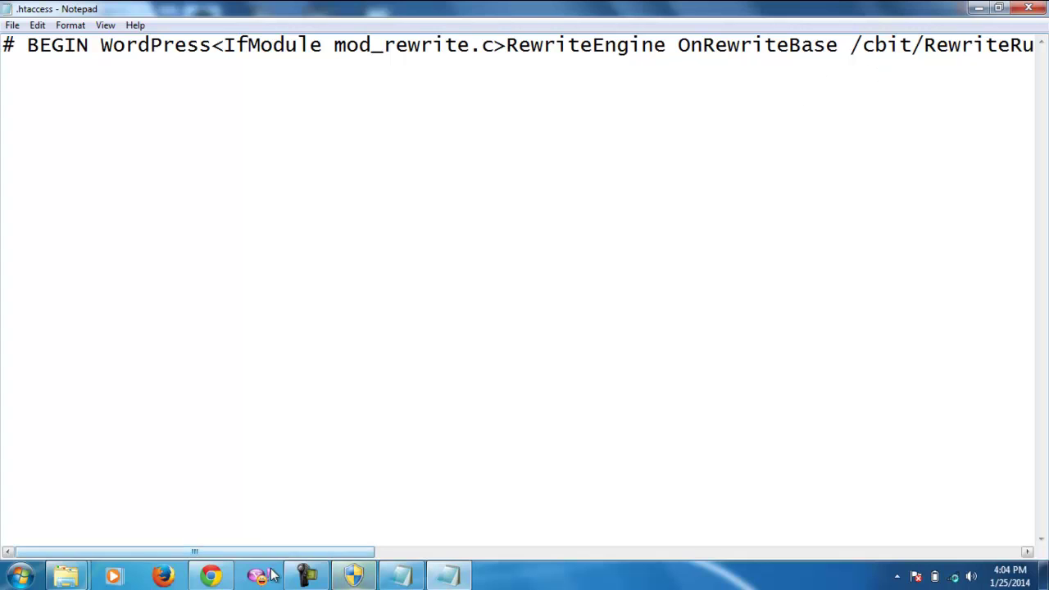
Examine the WordPress rewrite rules in .htaccess, from the BEGIN WordPress marker to the END WordPress marker
mouse_move(293, 566)
right_click(485, 170)
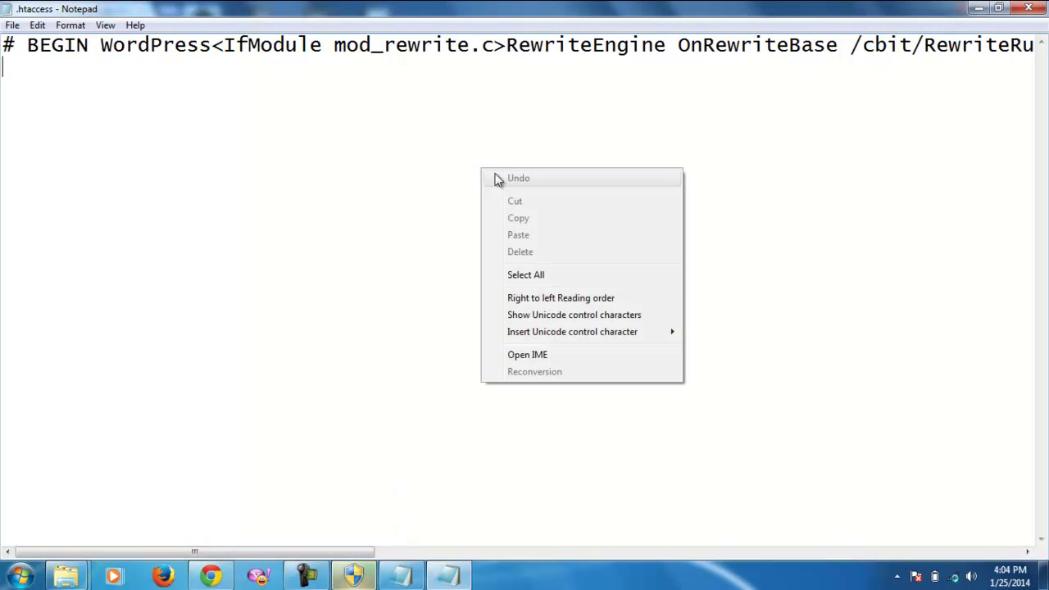
click(394, 270)
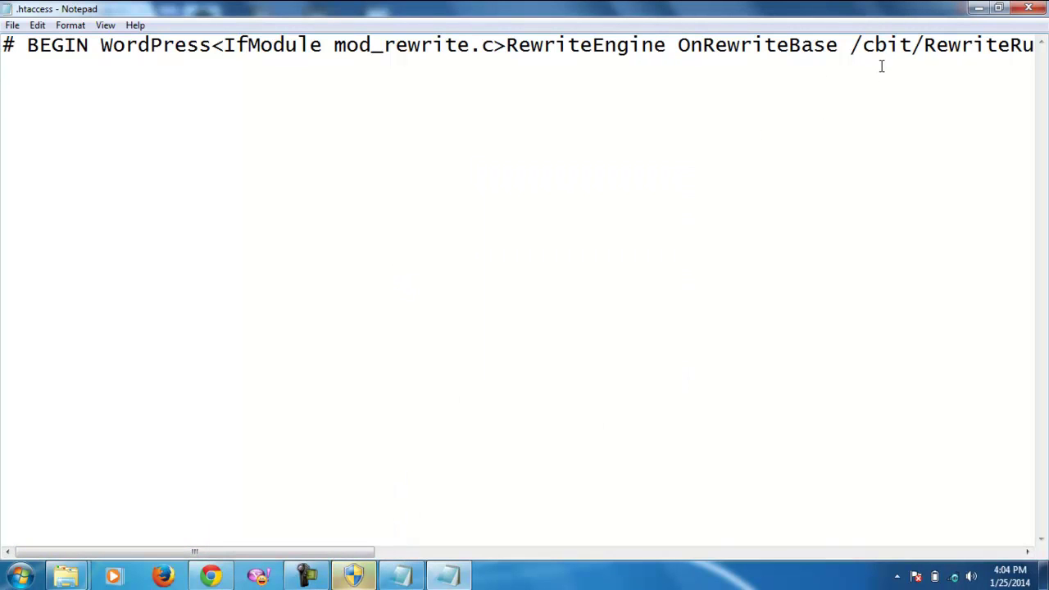
click(996, 11)
drag(363, 467, 453, 464)
click(732, 182)
drag(361, 553, 112, 516)
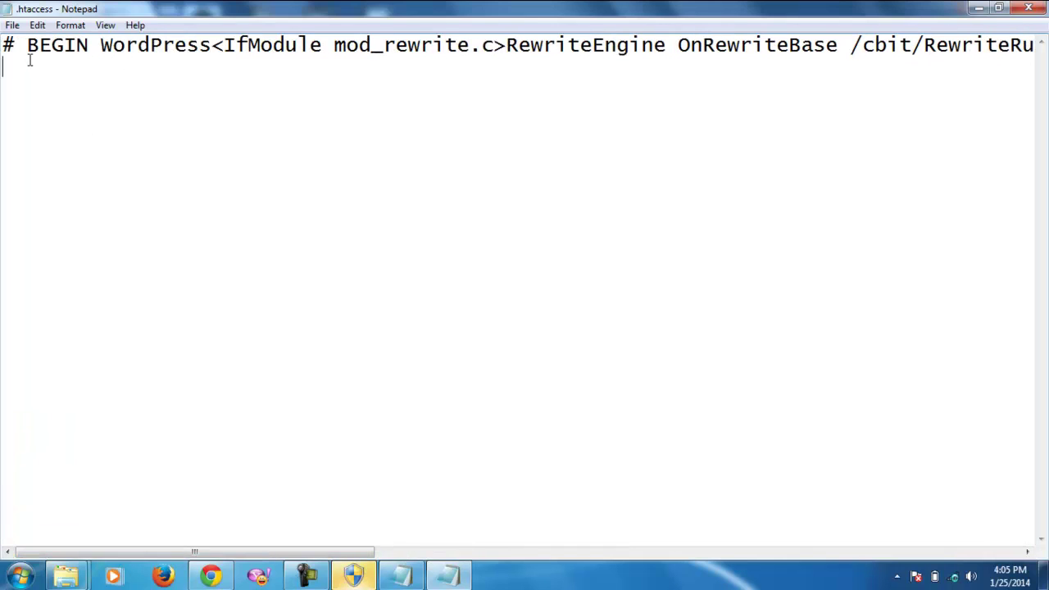
drag(14, 45, 933, 51)
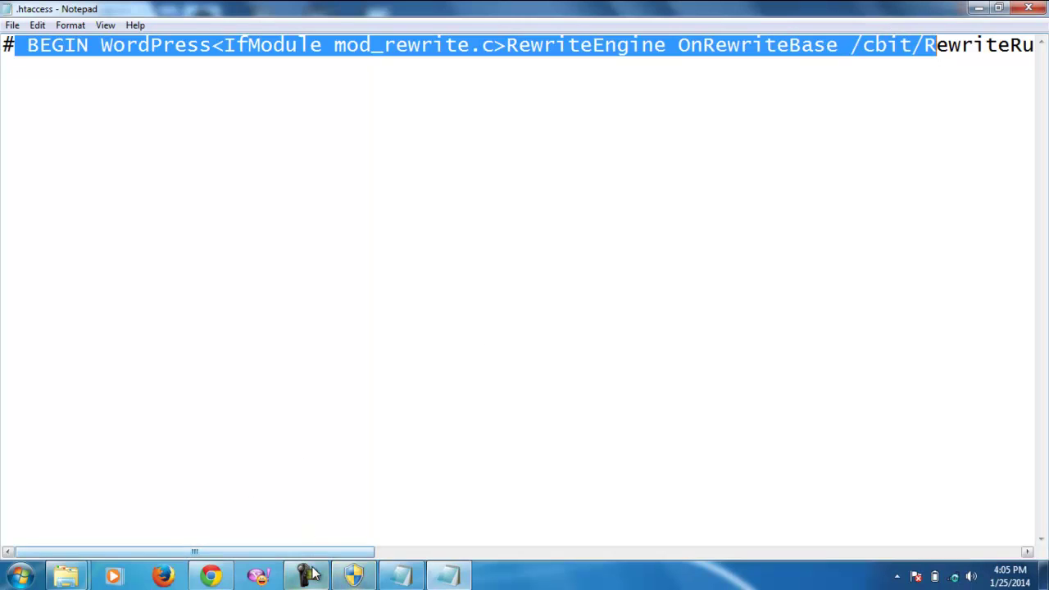
drag(324, 558, 982, 457)
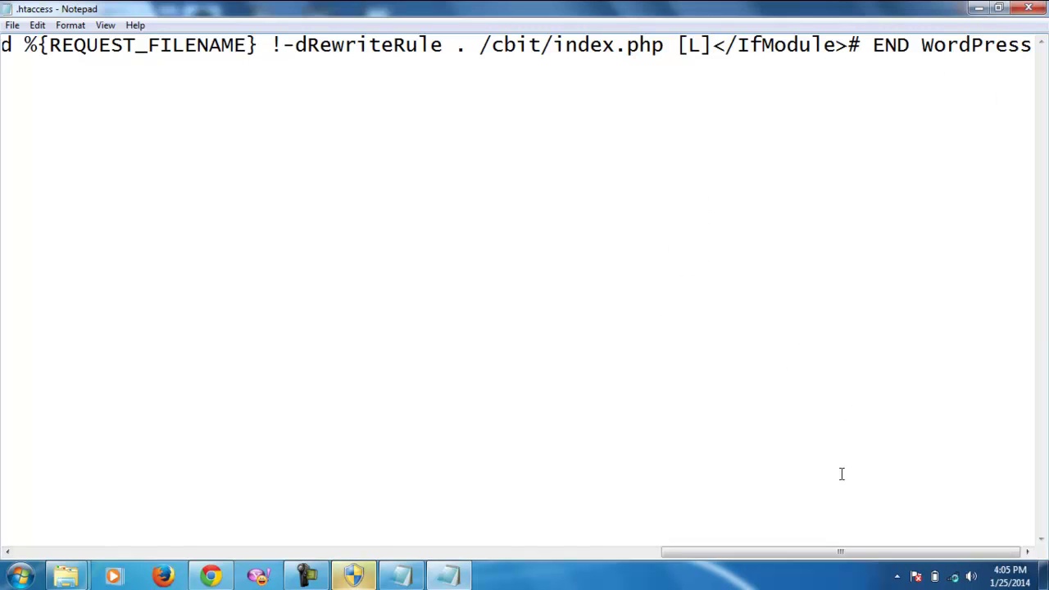
drag(817, 554, 143, 572)
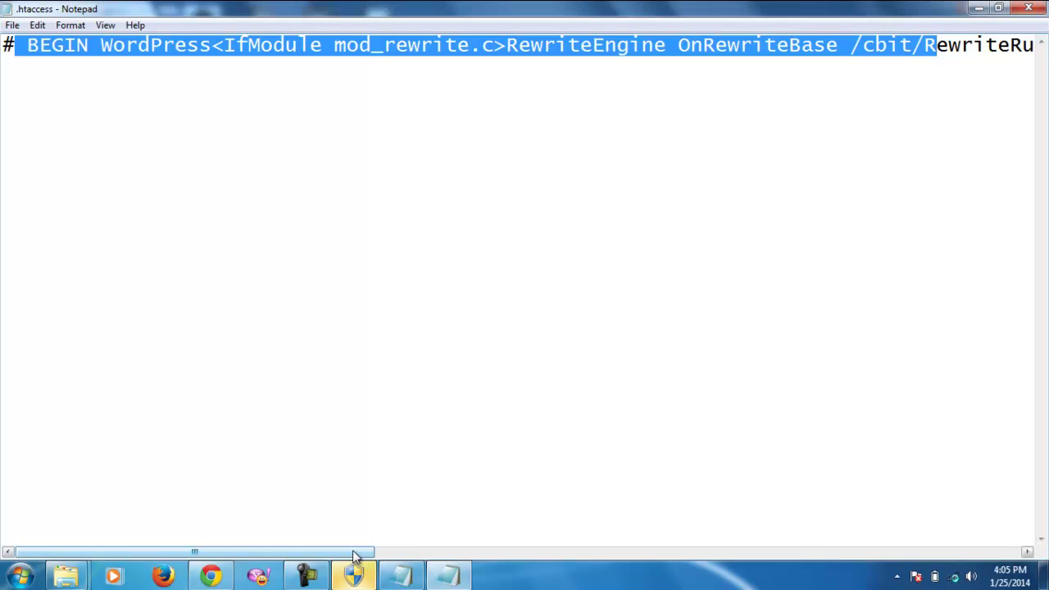
drag(355, 556, 991, 423)
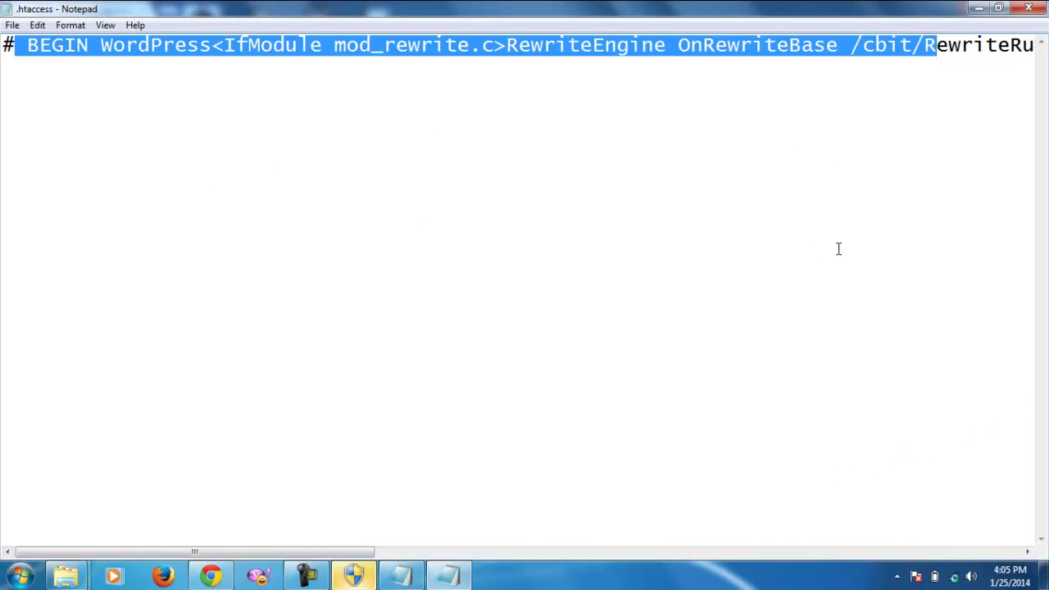
Close the .htaccess file and the php.ini file
click(1032, 10)
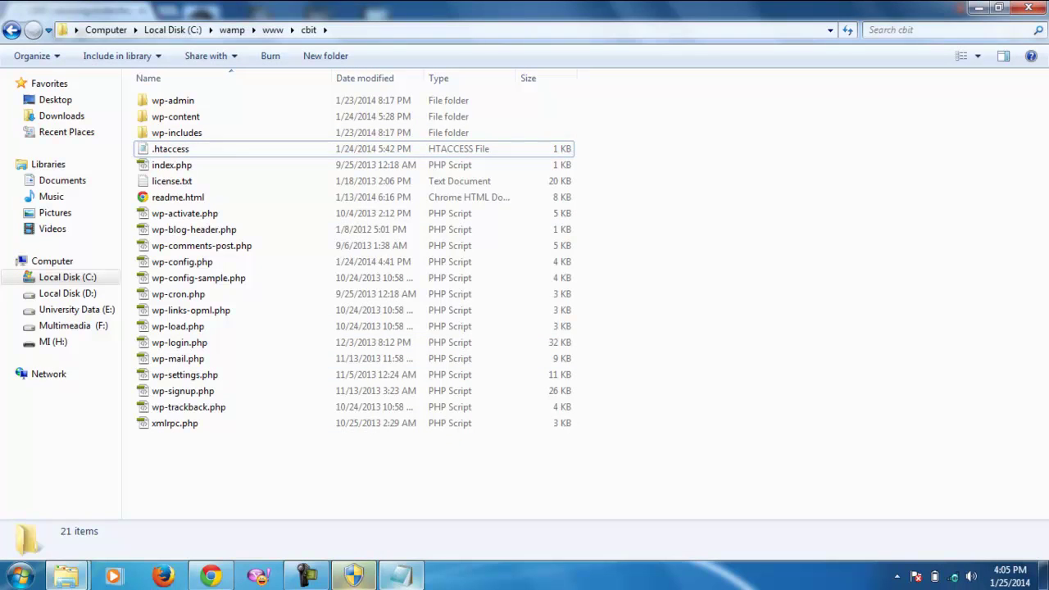
click(402, 577)
click(757, 177)
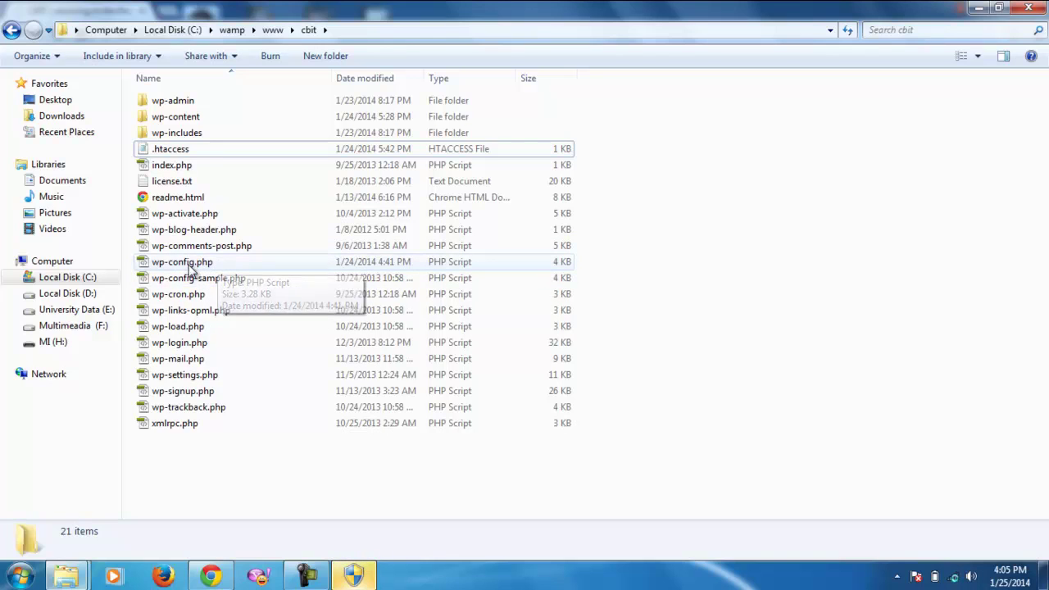
drag(222, 451, 412, 100)
click(307, 472)
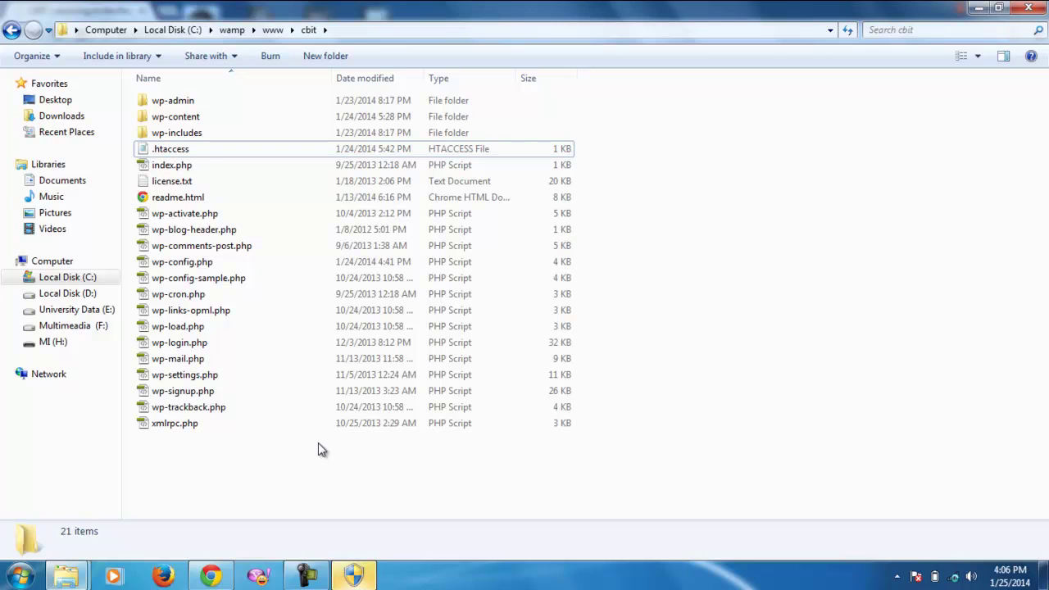
drag(242, 489, 246, 97)
click(324, 490)
Open the wamp folder on Local Disk (C:)
click(95, 279)
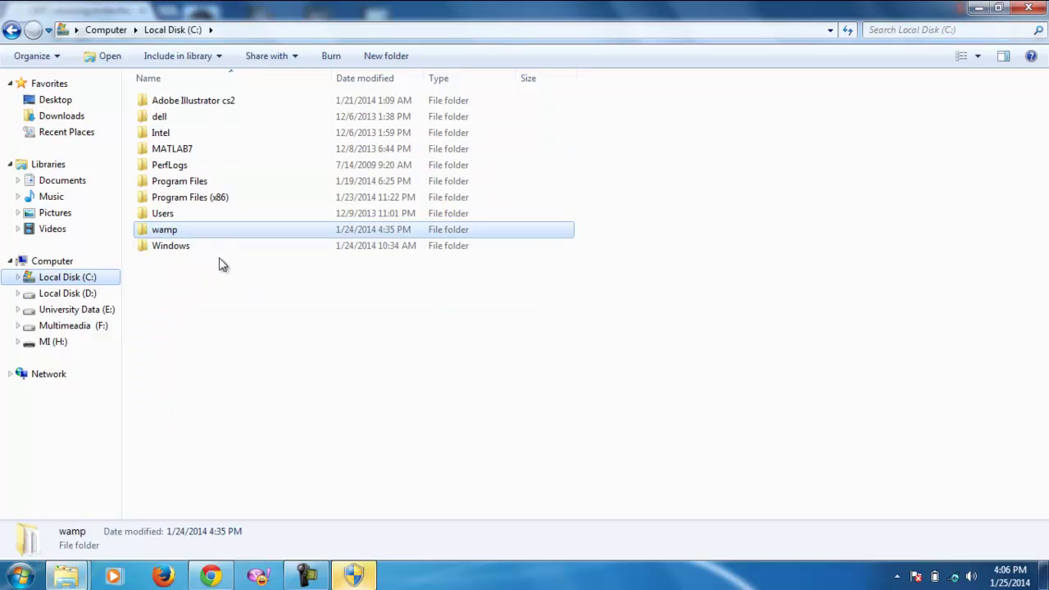
double_click(165, 233)
Switch to Chrome, load the WampServer homepage at localhost in a new tab, and open phpMyAdmin from it
click(225, 582)
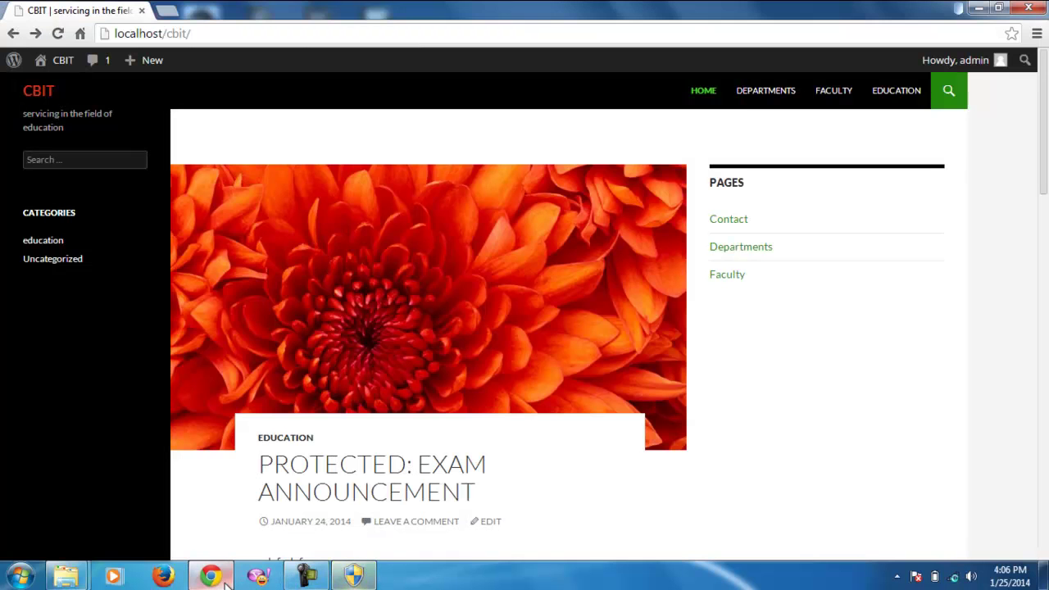
click(167, 11)
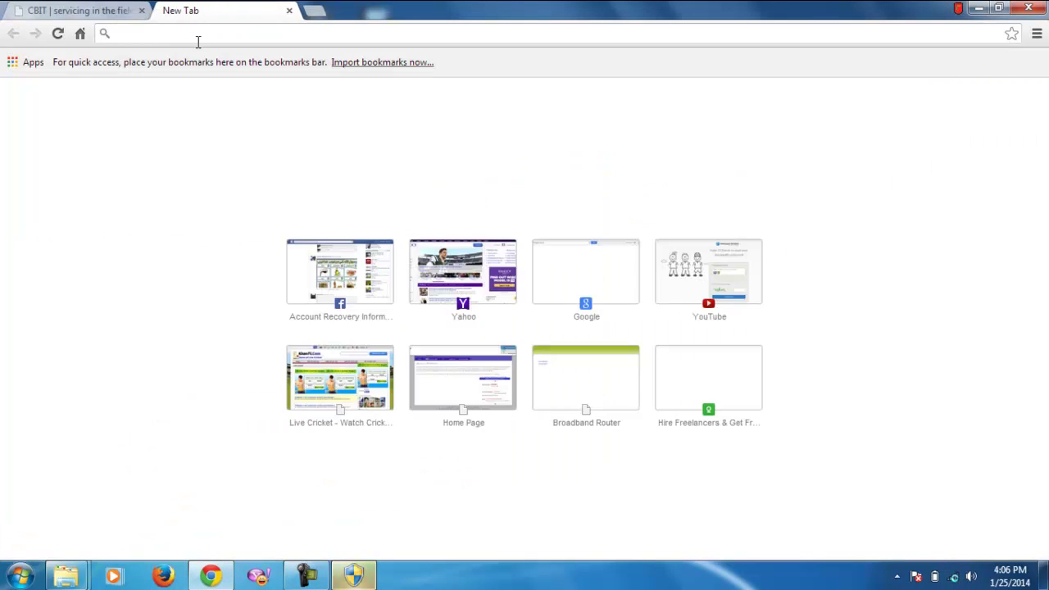
text(localhost/cbit/)
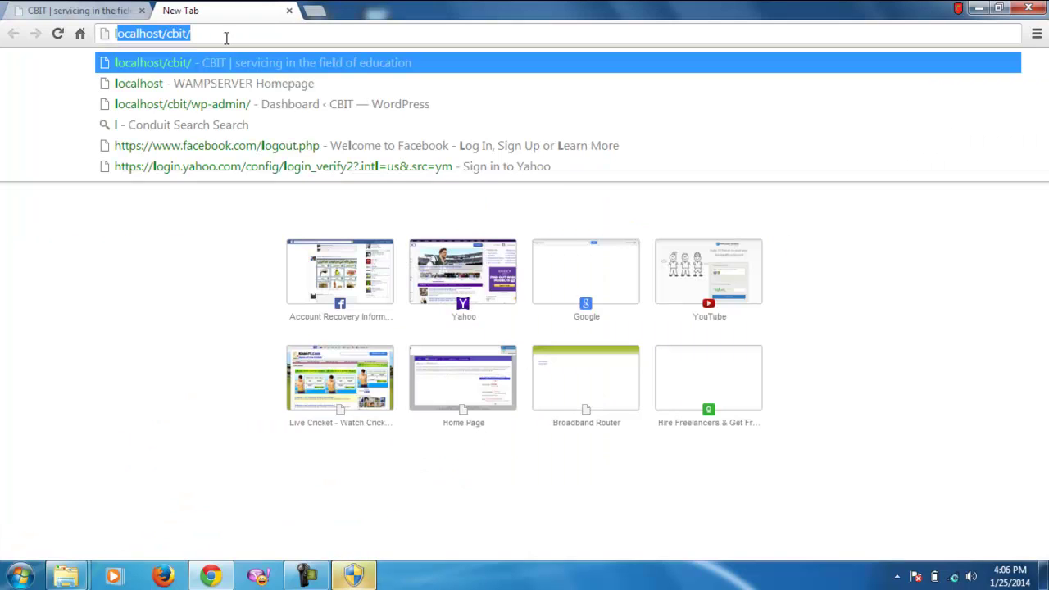
key(End)
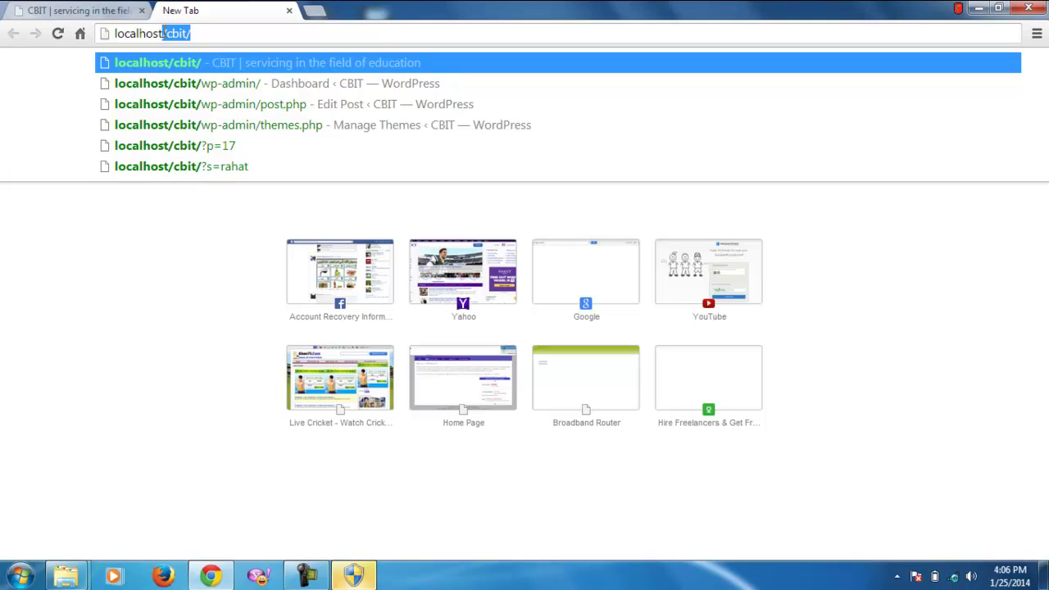
key(BackSpace)
key(Return)
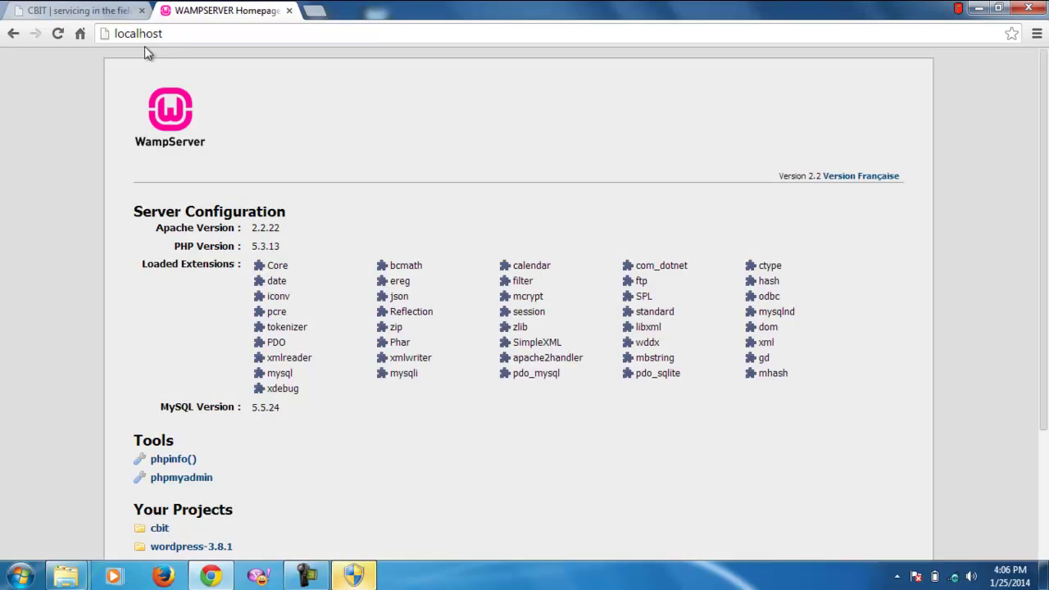
click(196, 484)
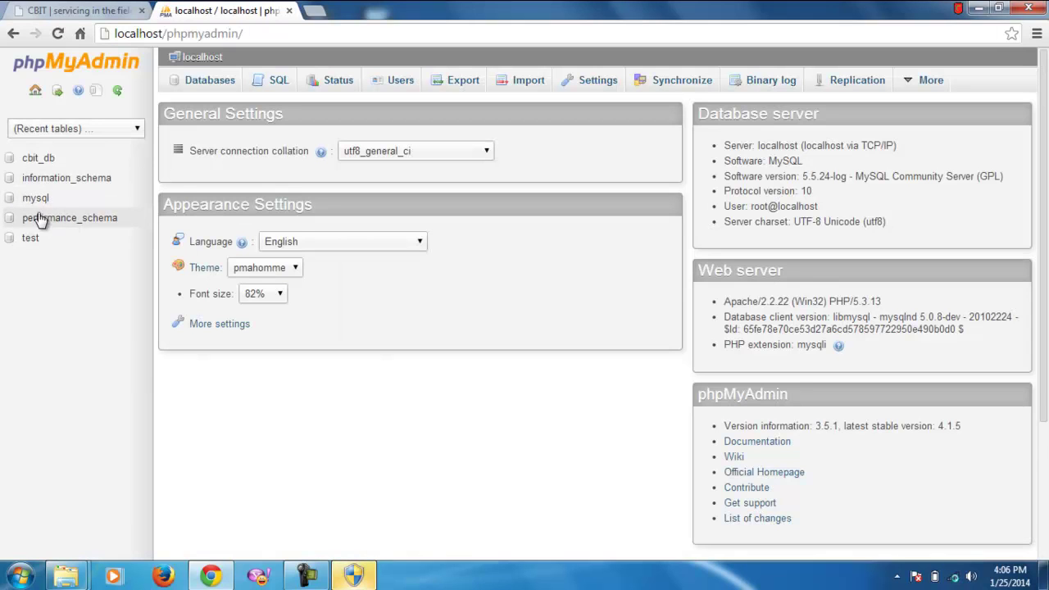
Export the cbit_db database with the Quick method in SQL format
click(37, 158)
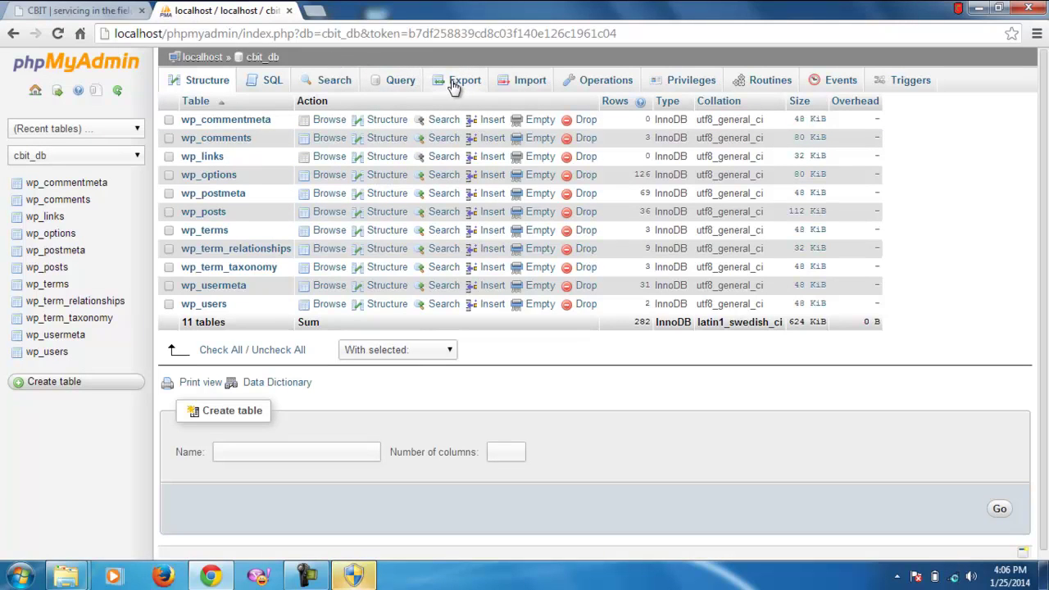
click(455, 85)
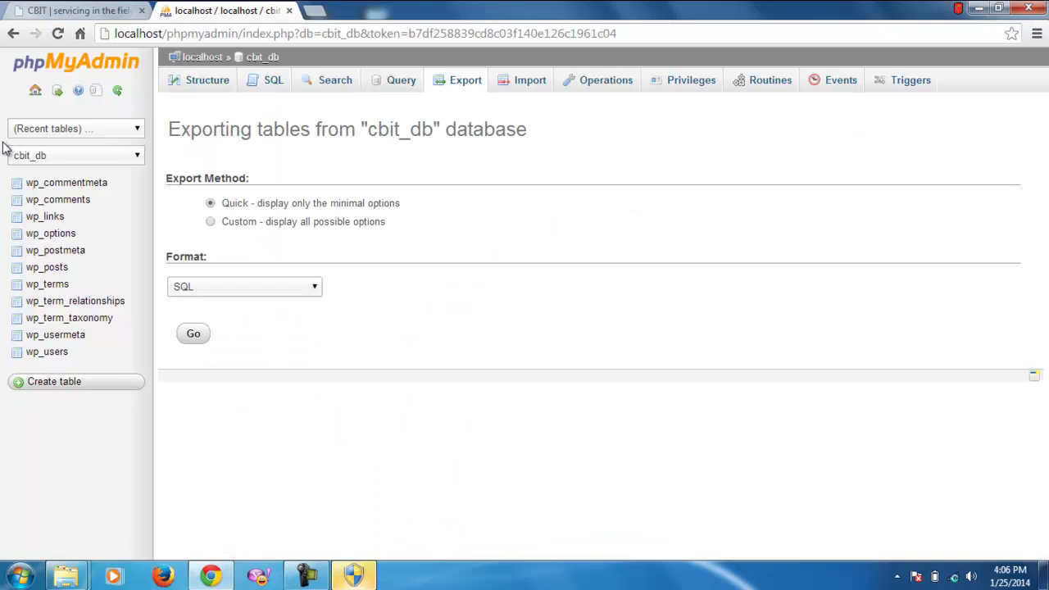
click(209, 287)
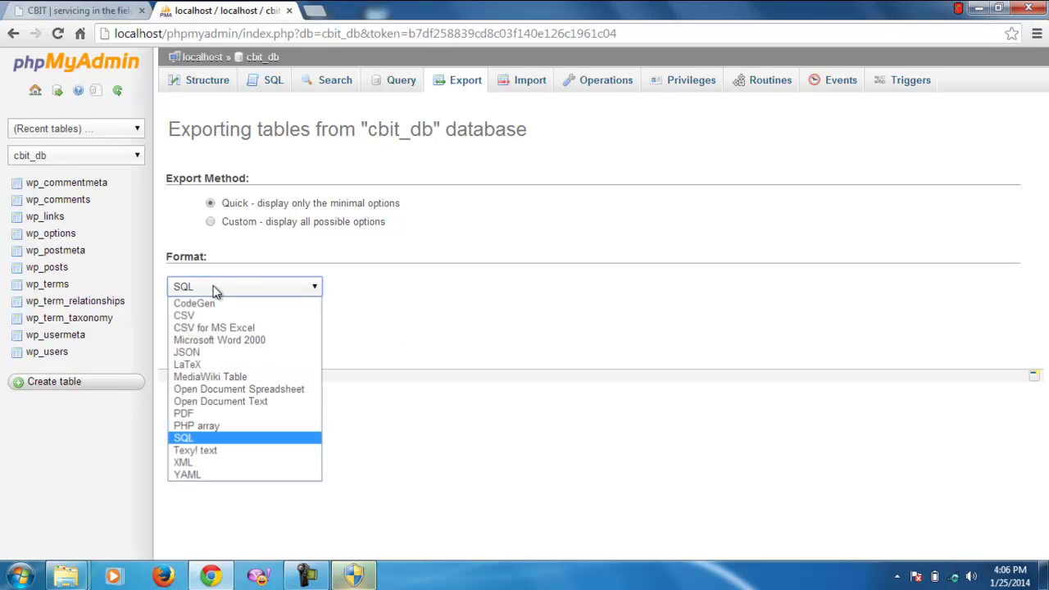
click(211, 439)
click(195, 334)
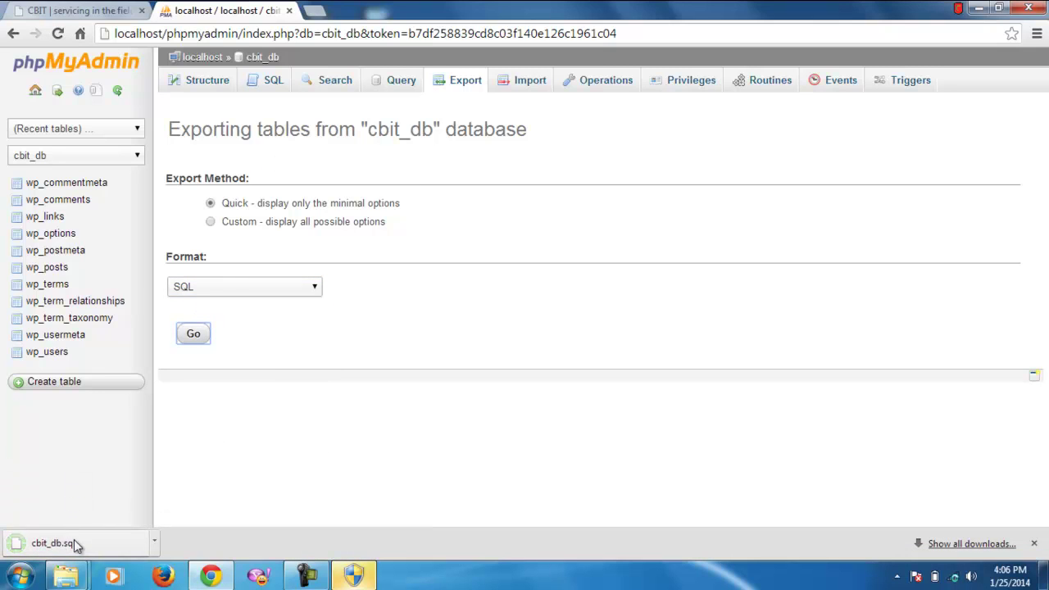
Show the downloaded cbit_db.sql in its folder and sort the Downloads folder by type
right_click(75, 545)
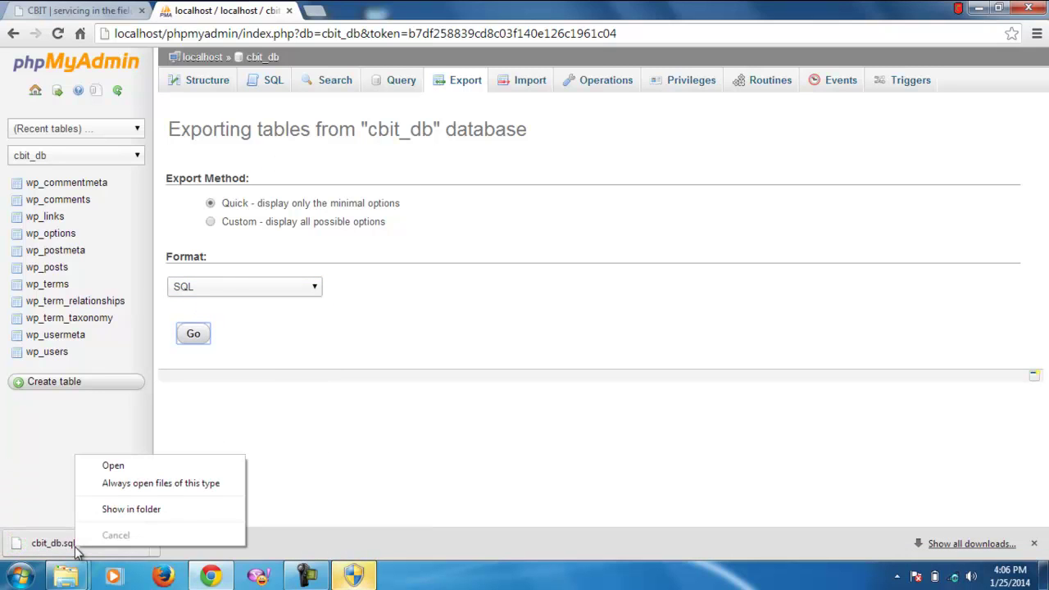
click(149, 510)
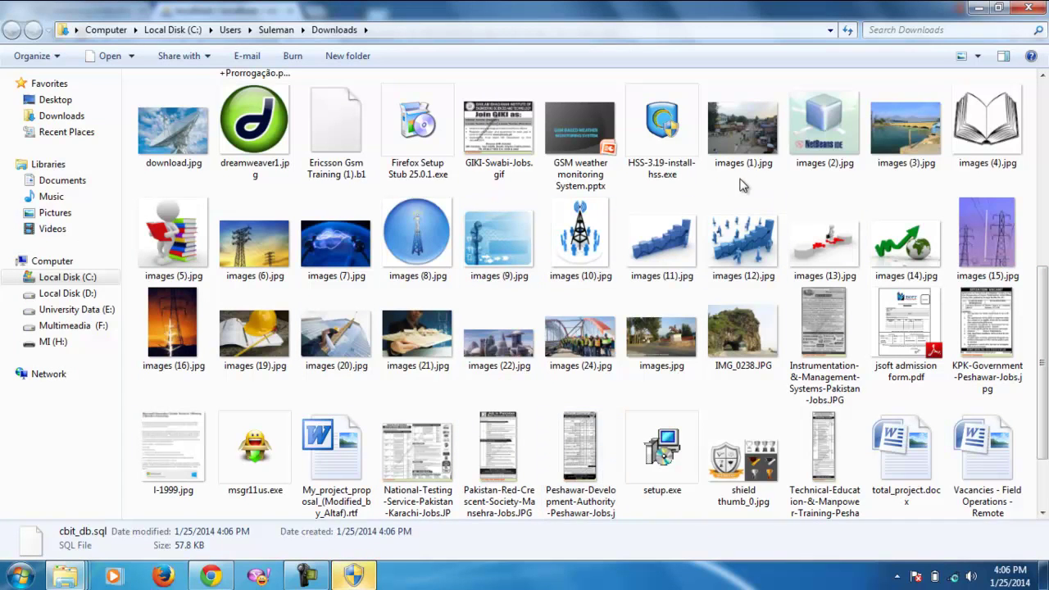
scroll(740, 185, down, 3)
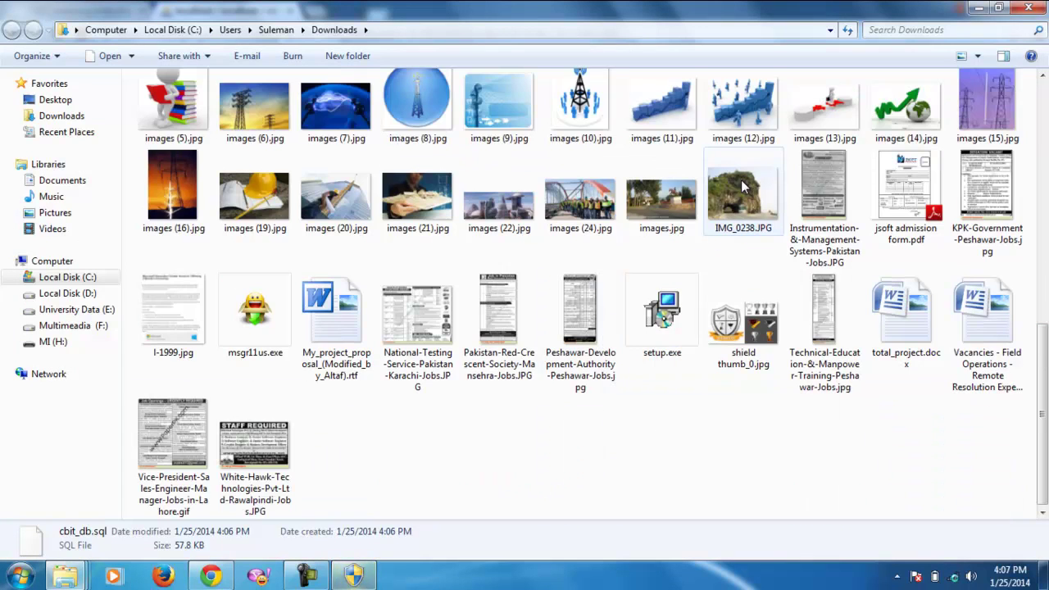
right_click(554, 434)
mouse_move(721, 234)
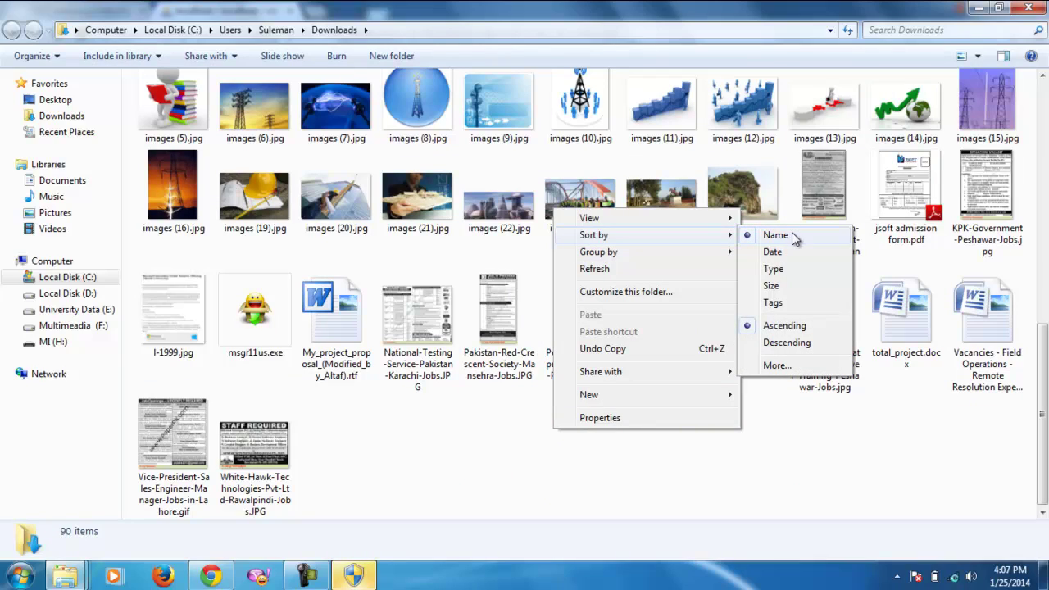
click(773, 269)
scroll(804, 251, down, 10)
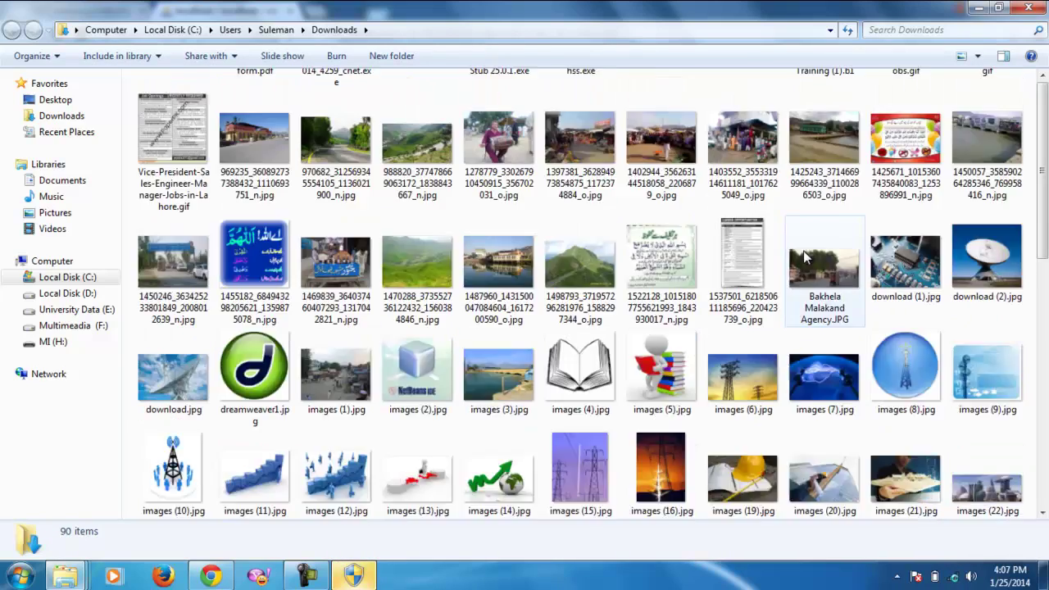
scroll(814, 262, up, 10)
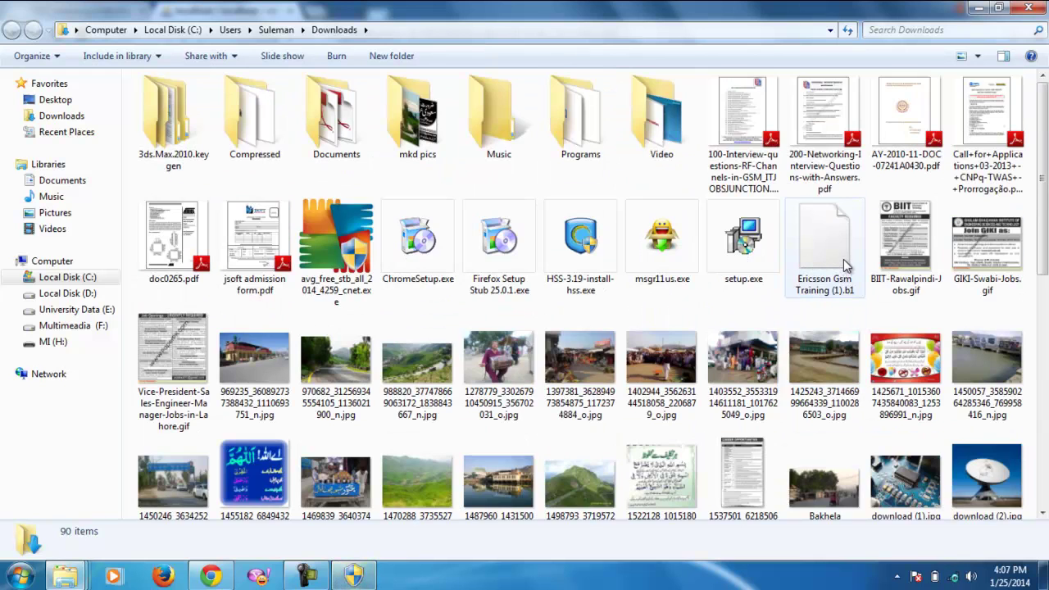
Cut the exported cbit_db.sql file from the Downloads folder
click(846, 267)
drag(1043, 219, 1046, 423)
click(892, 406)
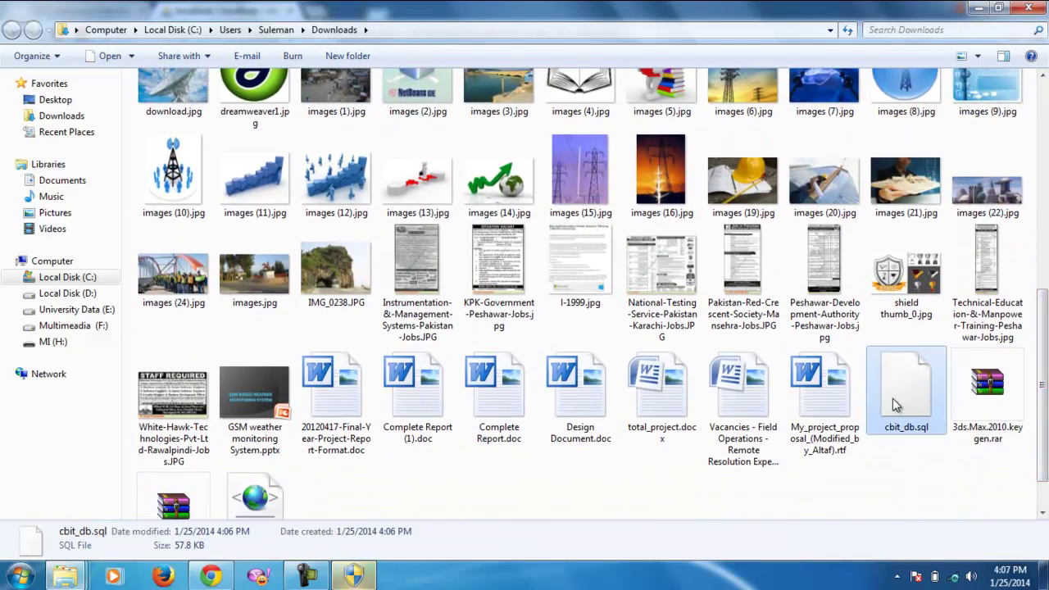
right_click(906, 405)
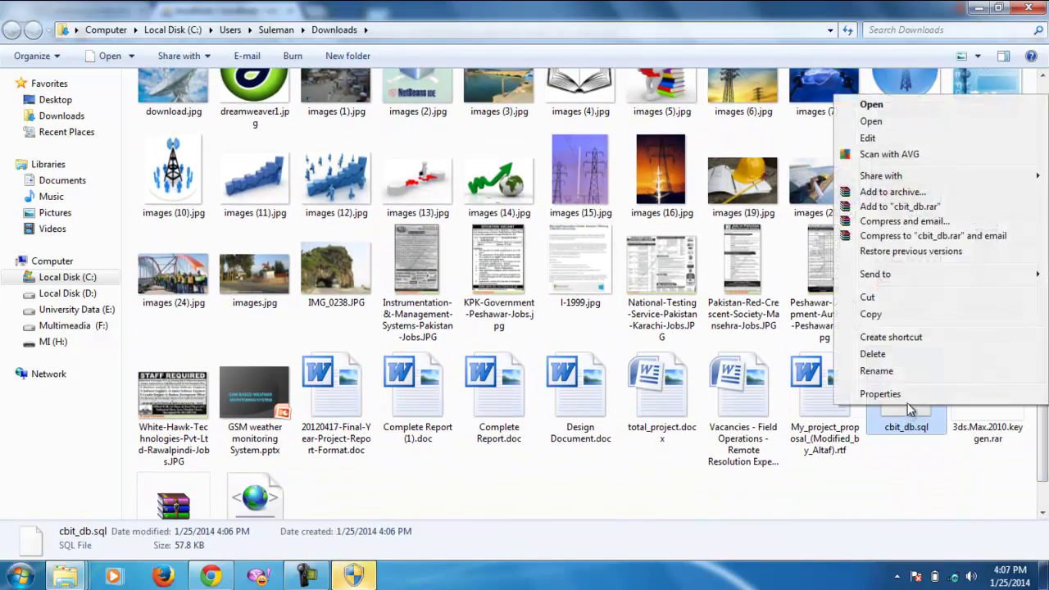
click(894, 301)
click(66, 576)
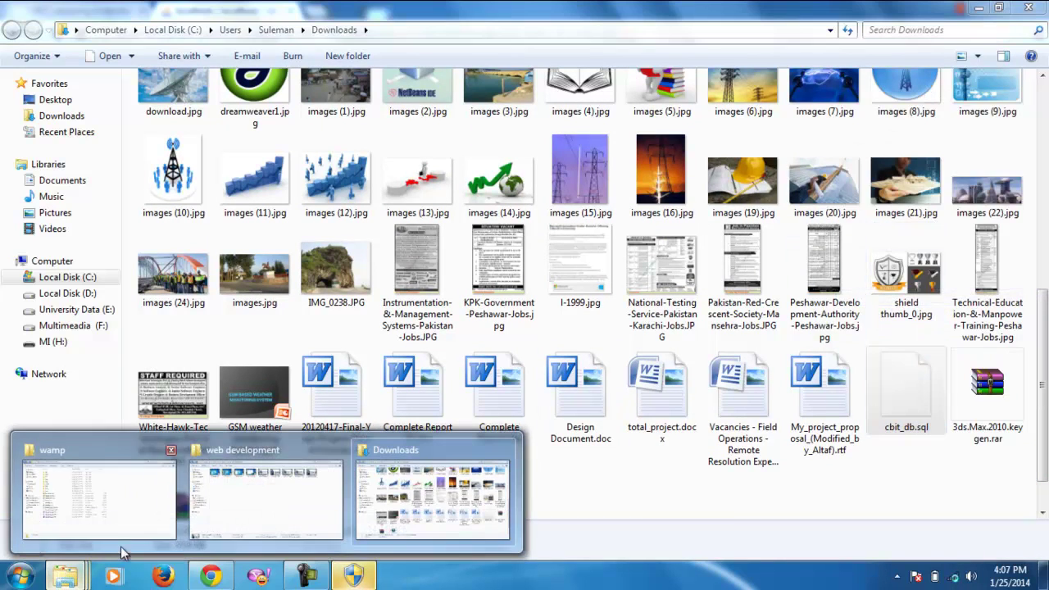
click(109, 501)
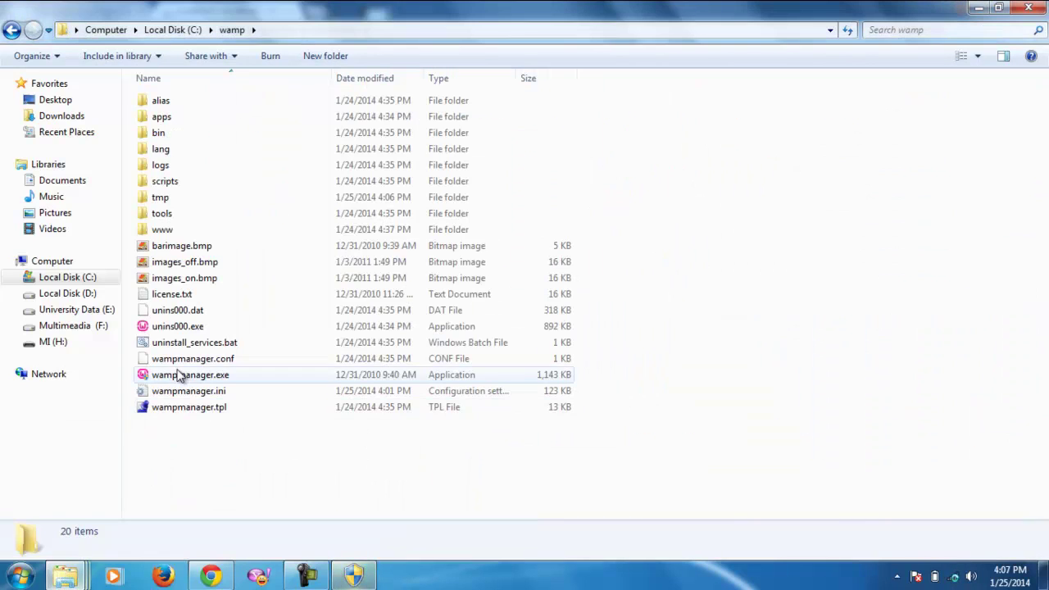
double_click(172, 229)
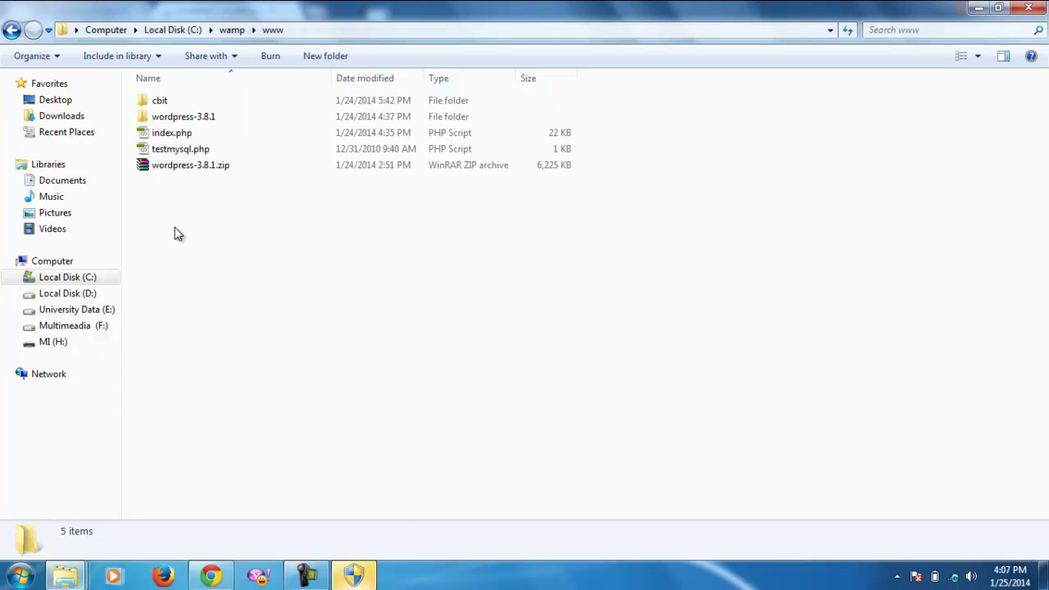
double_click(175, 103)
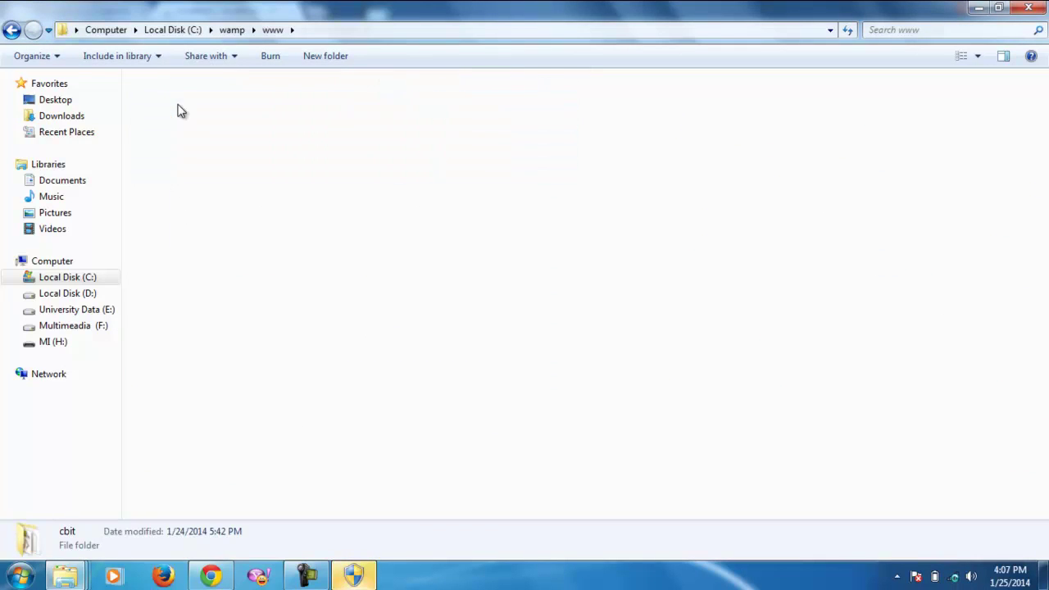
Create a folder named db inside the cbit folder and paste cbit_db.sql into it
click(318, 55)
text(db)
key(Return)
key(Return)
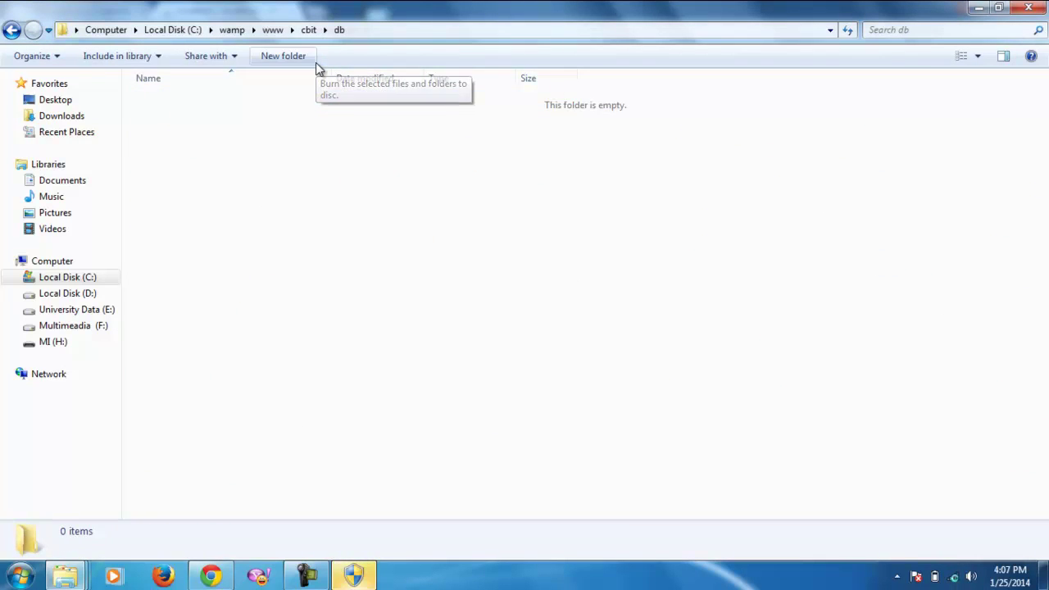
key(ctrl+v)
click(289, 204)
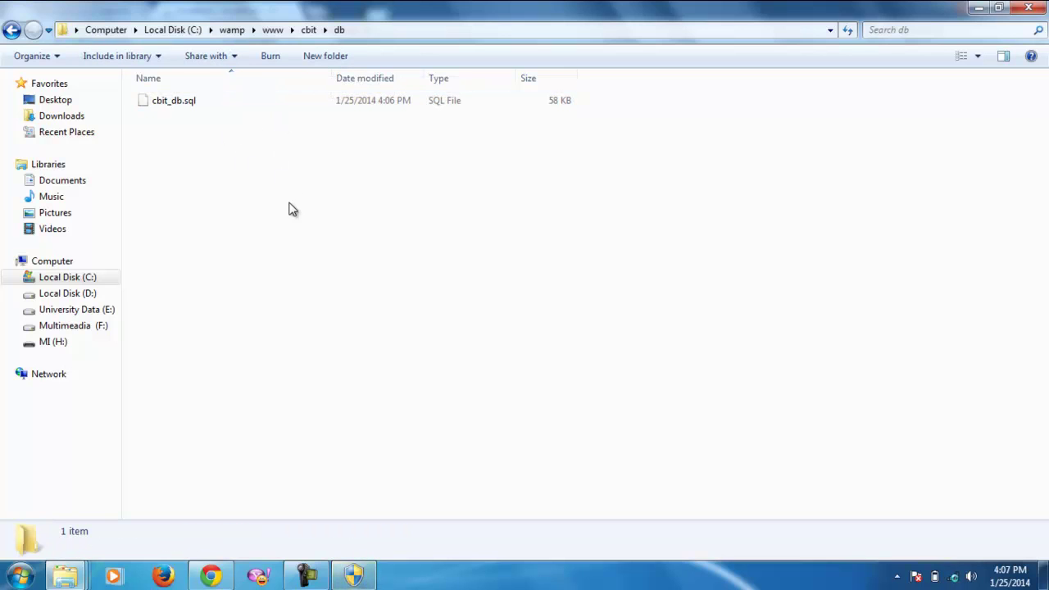
Switch to Chrome and open the cbit_db table list from the phpMyAdmin home page
click(210, 577)
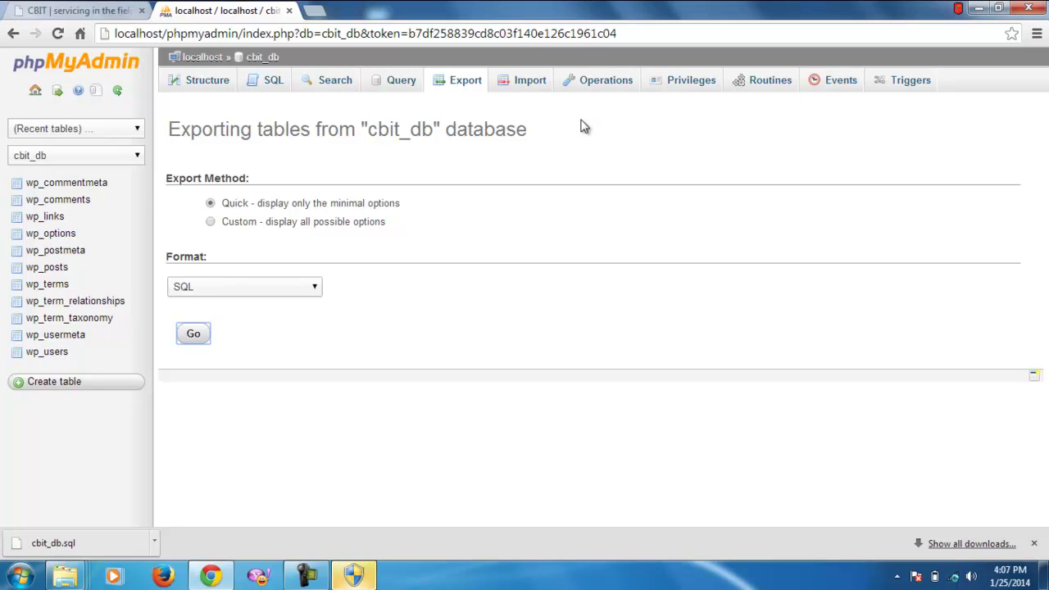
click(35, 157)
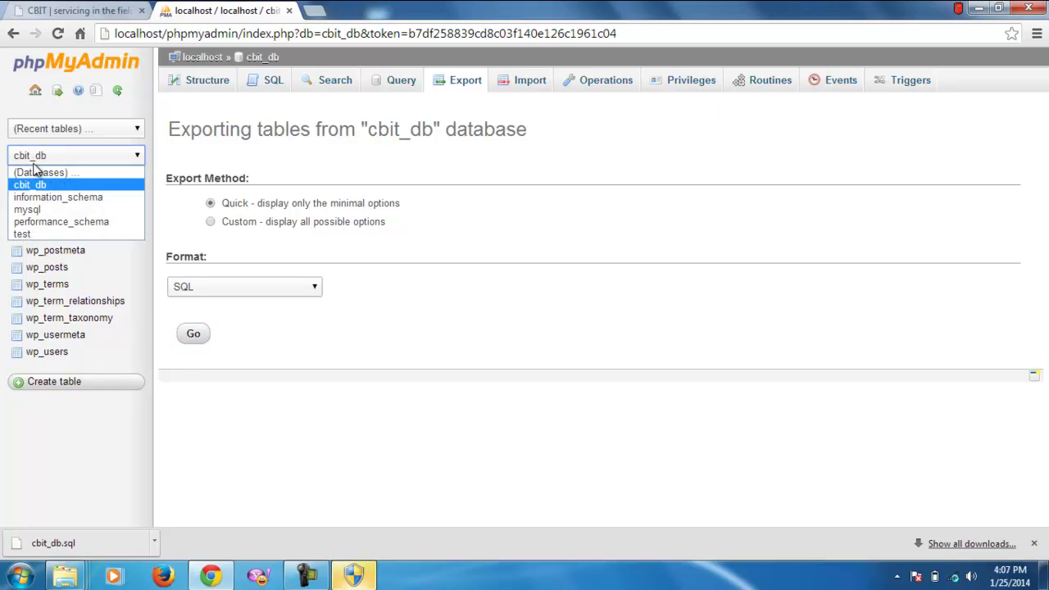
click(56, 190)
click(36, 92)
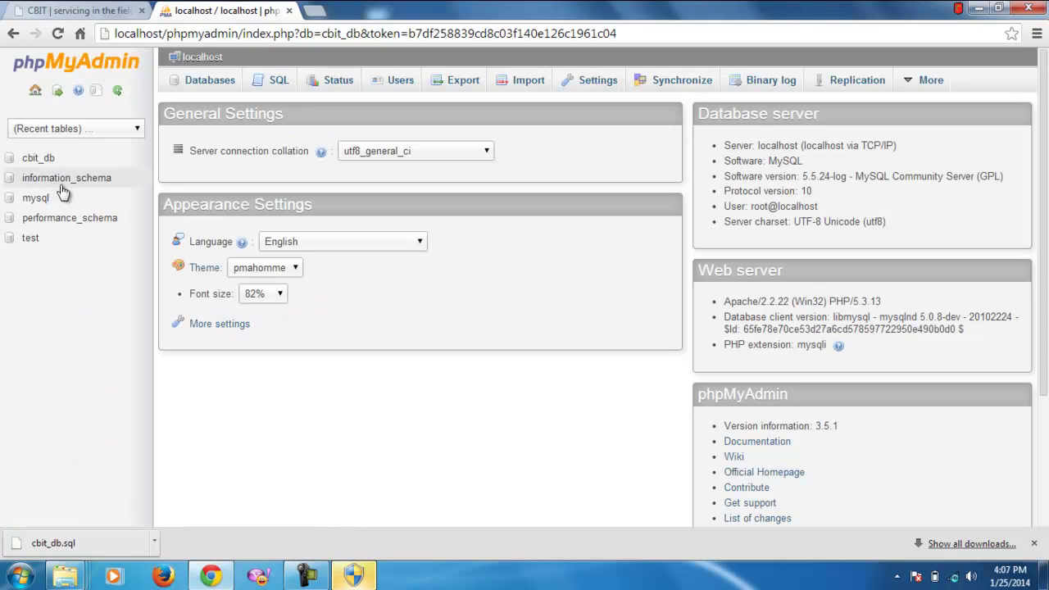
click(38, 158)
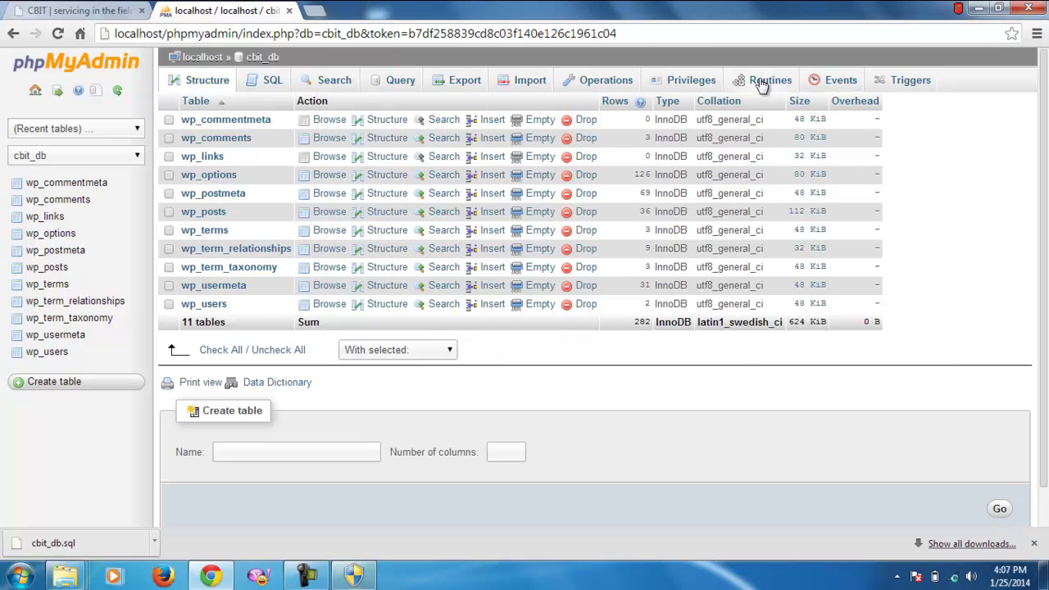
click(338, 572)
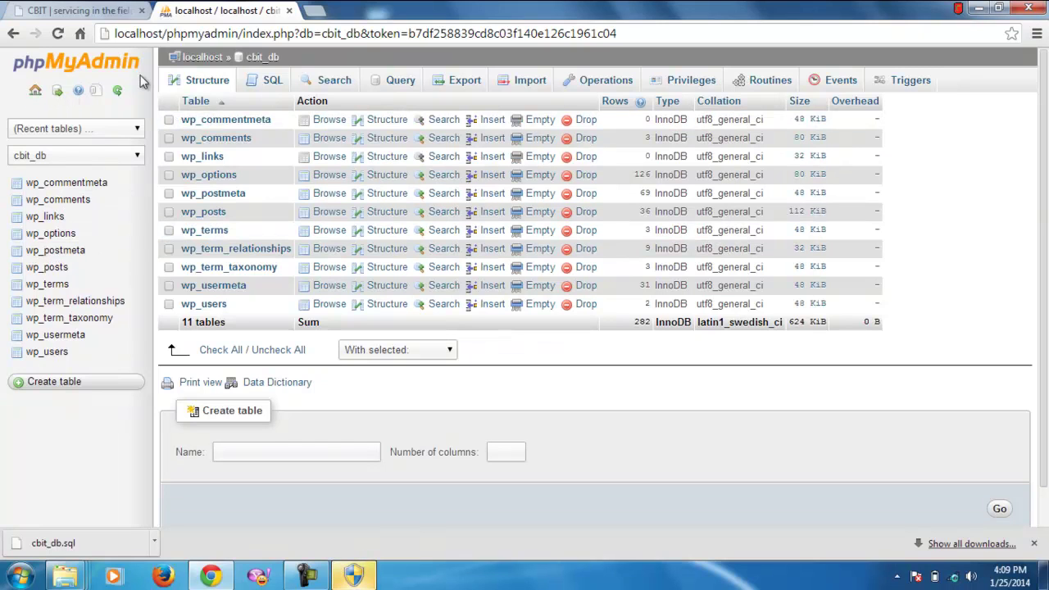
click(187, 57)
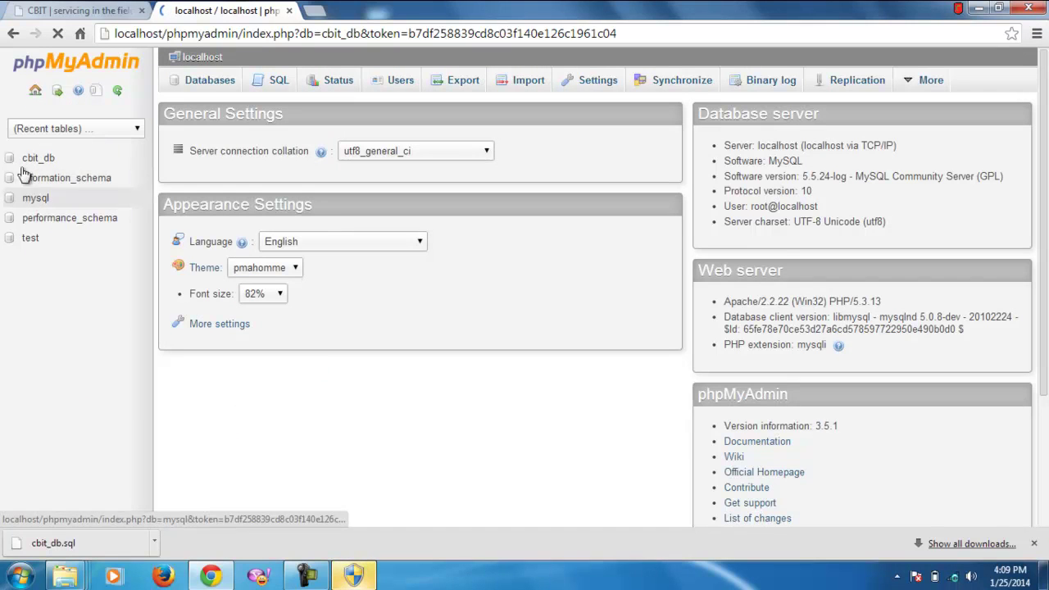
click(35, 157)
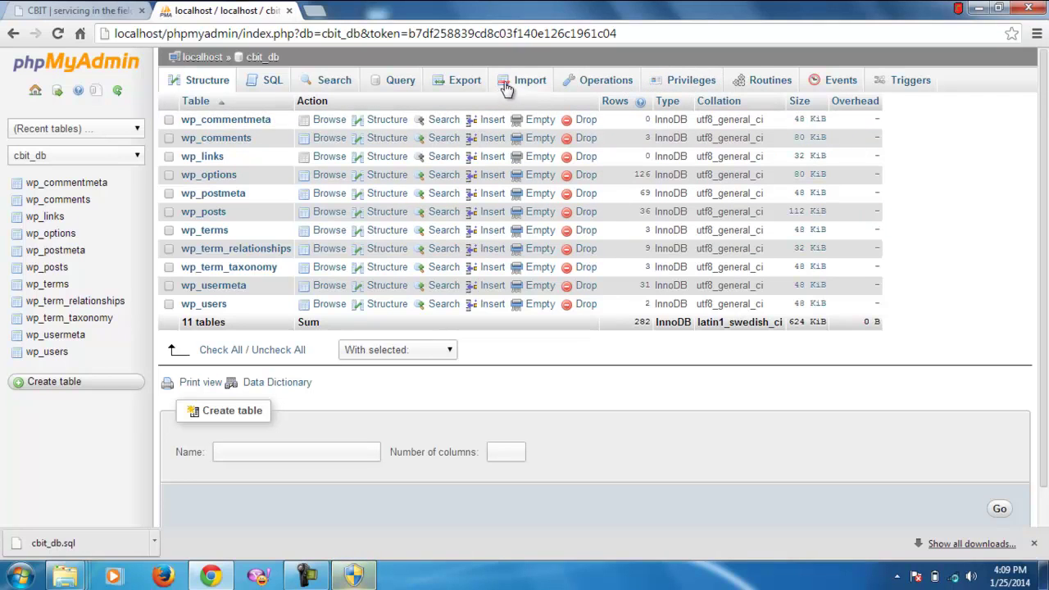
Drop all tables of the cbit_db database
click(209, 350)
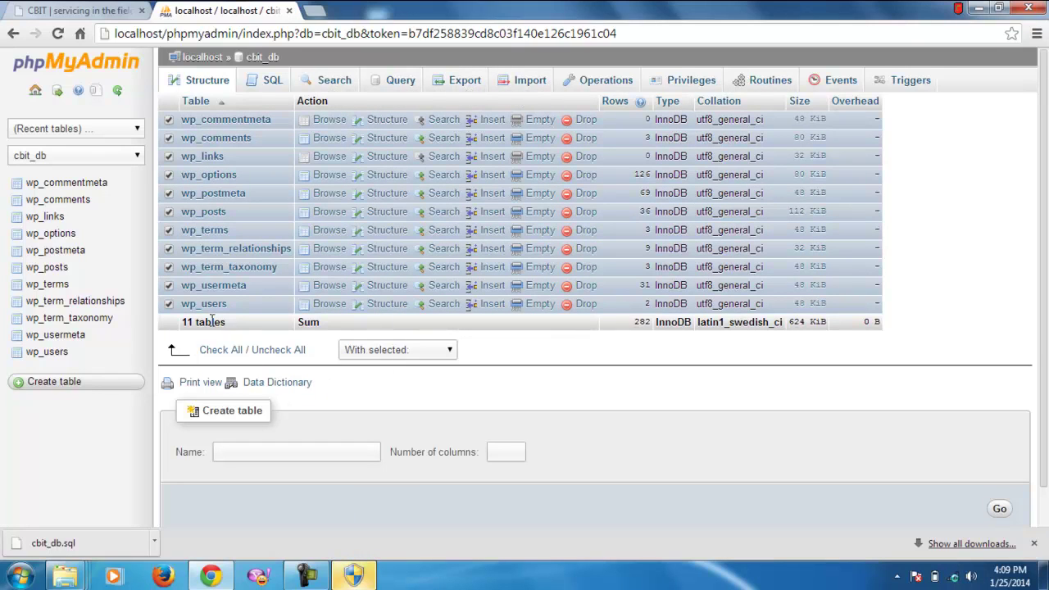
click(375, 353)
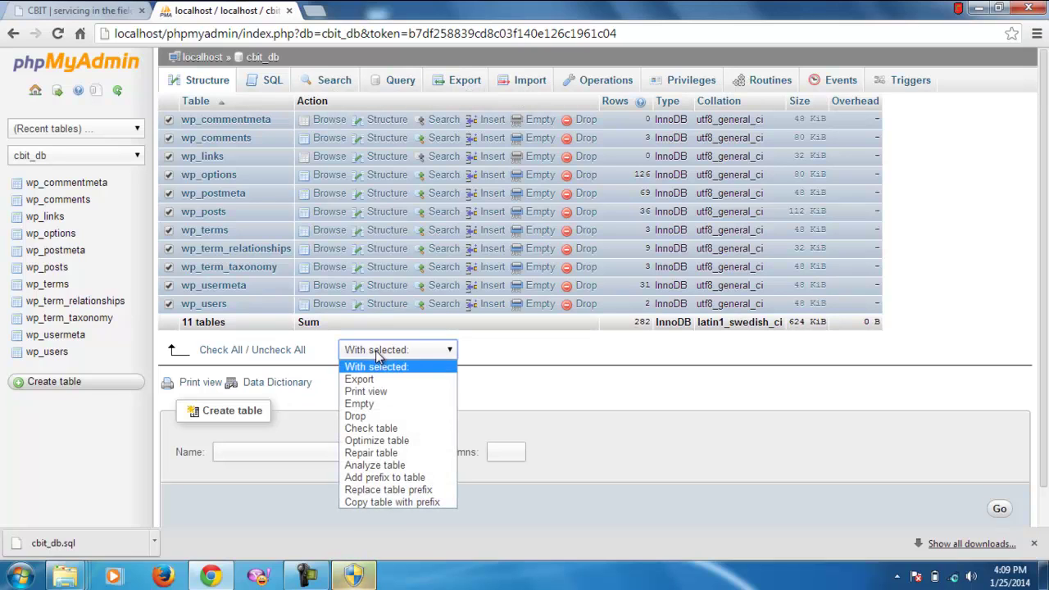
click(371, 417)
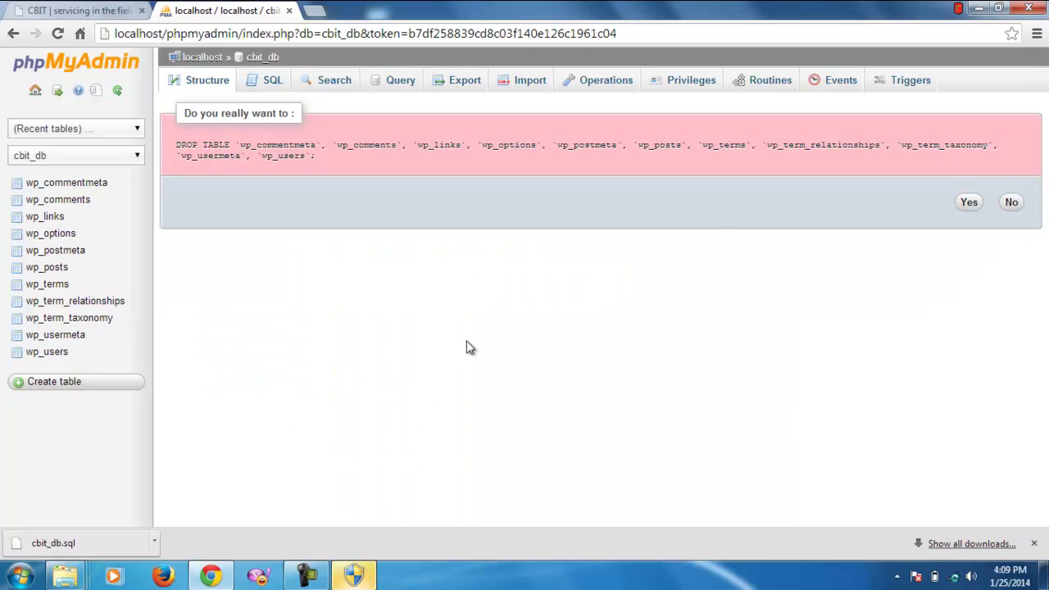
click(968, 204)
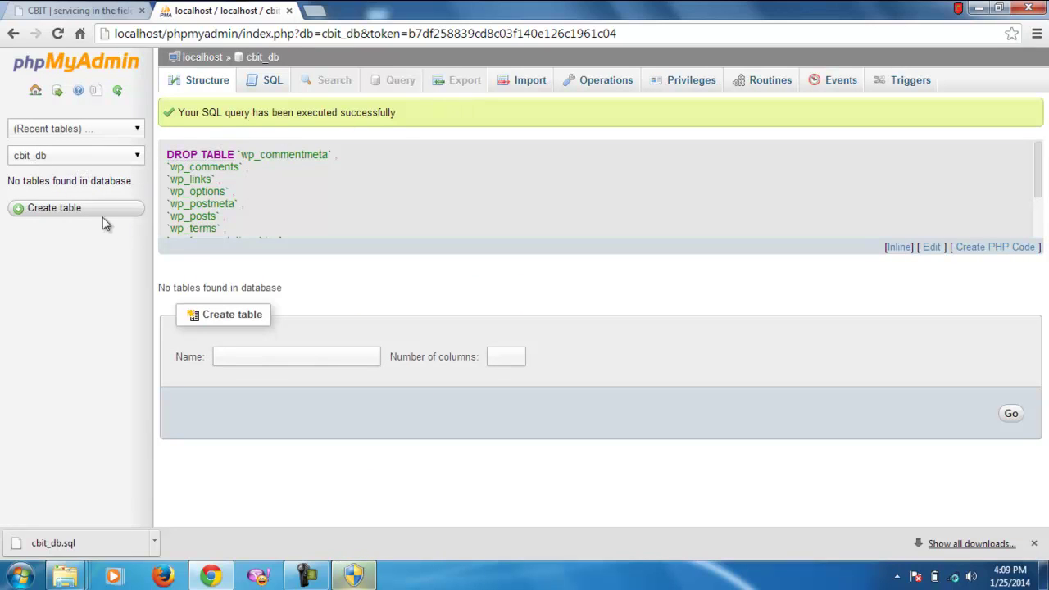
View the Operations page of cbit_db and reopen the database from the phpMyAdmin home page
click(573, 86)
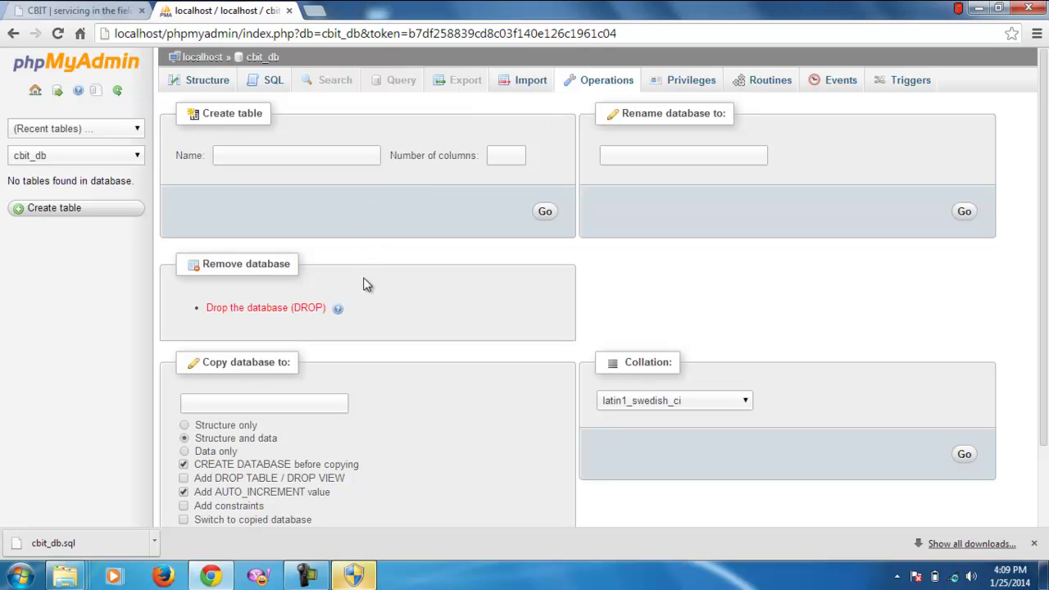
click(41, 156)
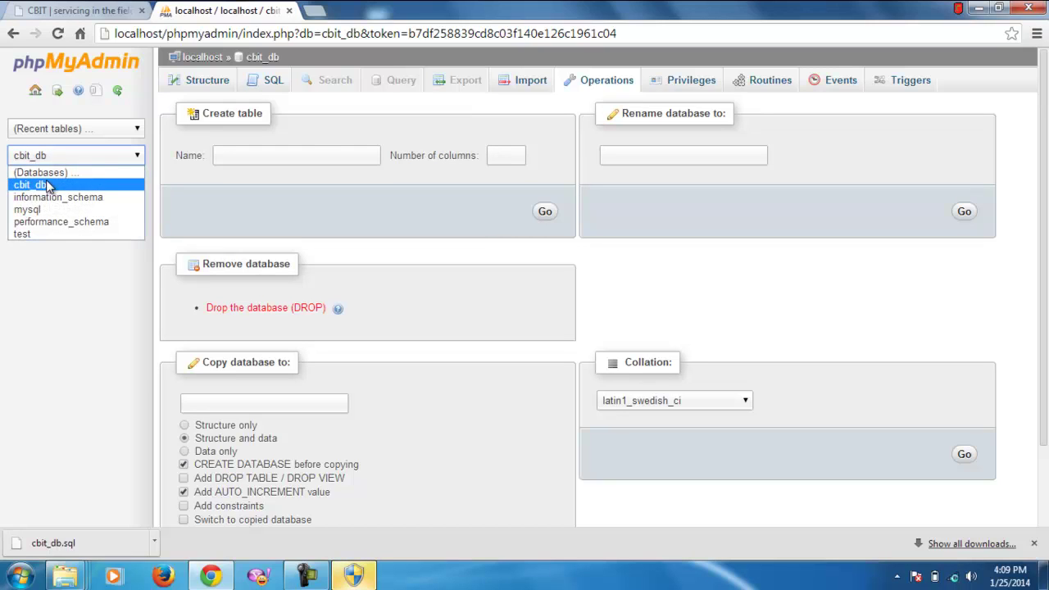
click(39, 182)
click(678, 156)
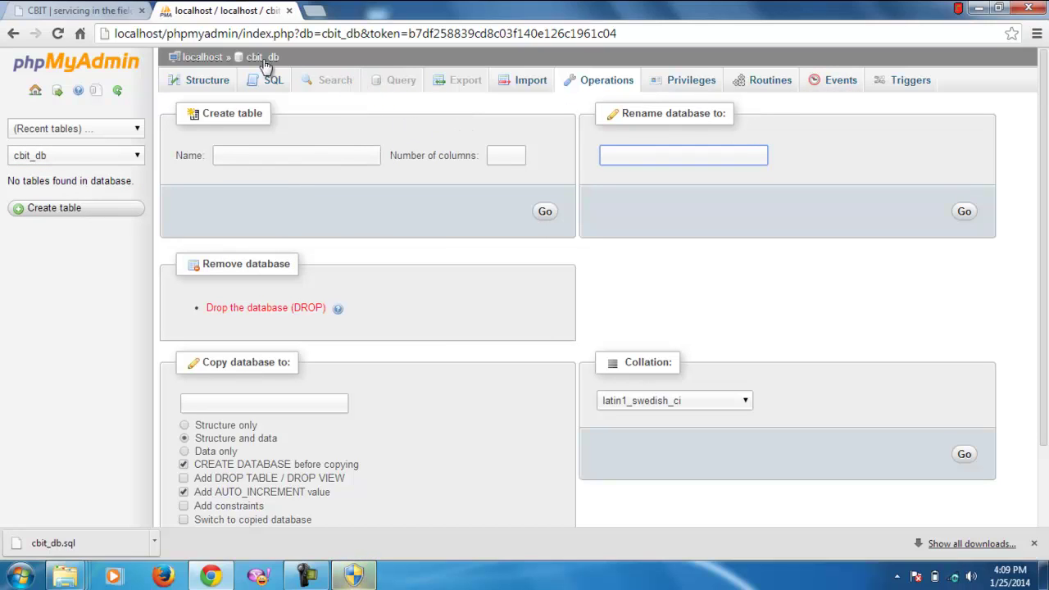
click(205, 59)
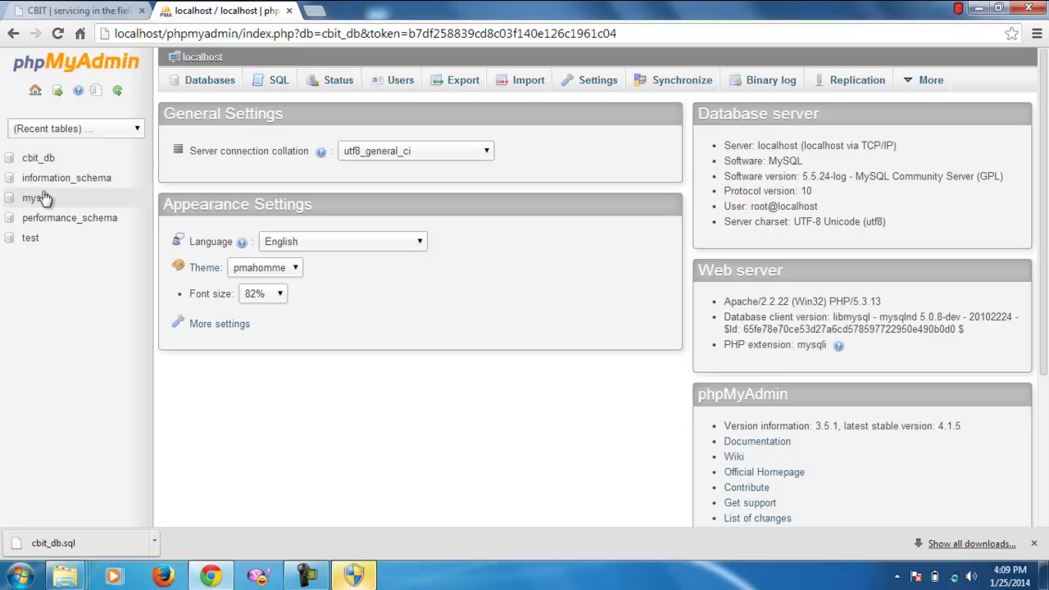
click(45, 165)
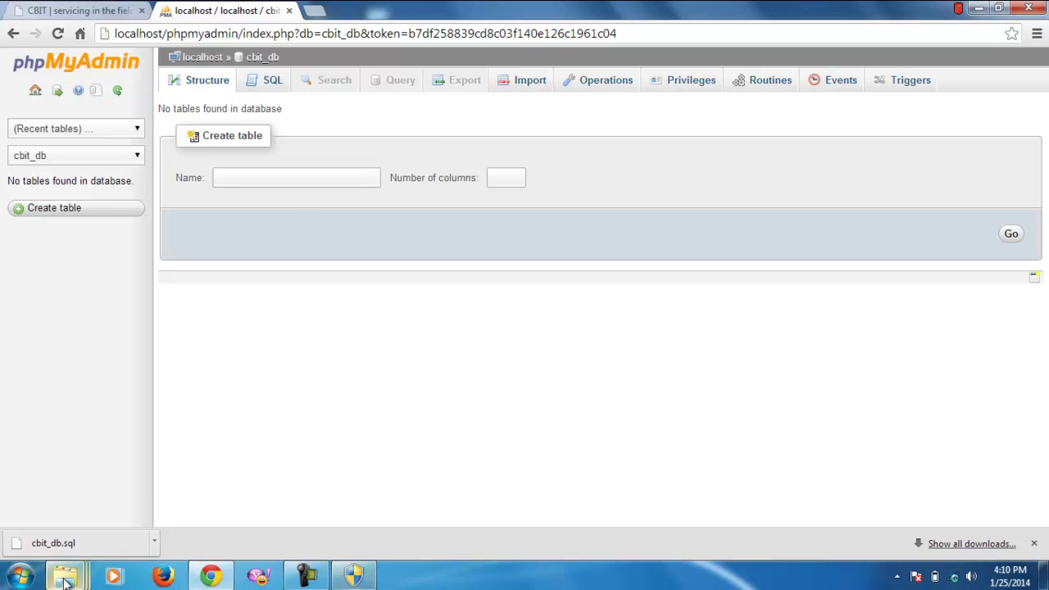
Switch to File Explorer and look over the cbit site folder inside wamp\www, including its available folder actions
mouse_move(71, 579)
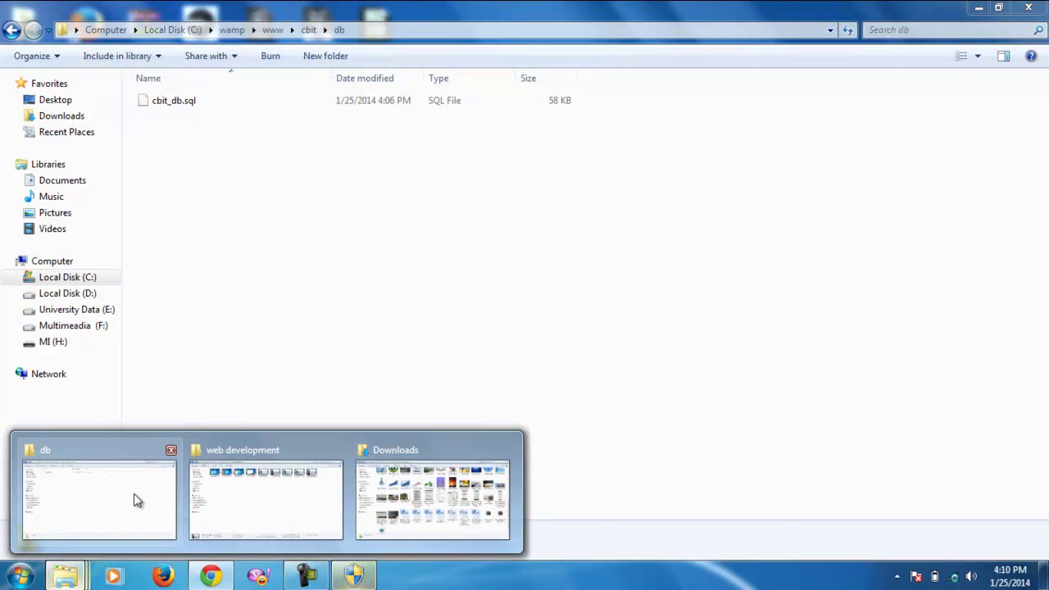
click(134, 495)
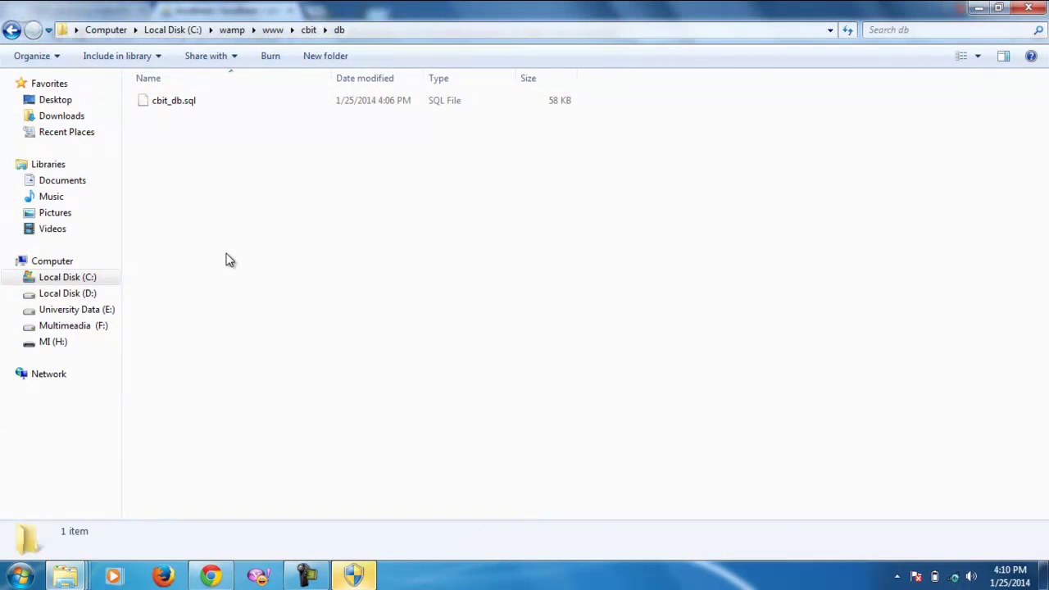
click(281, 33)
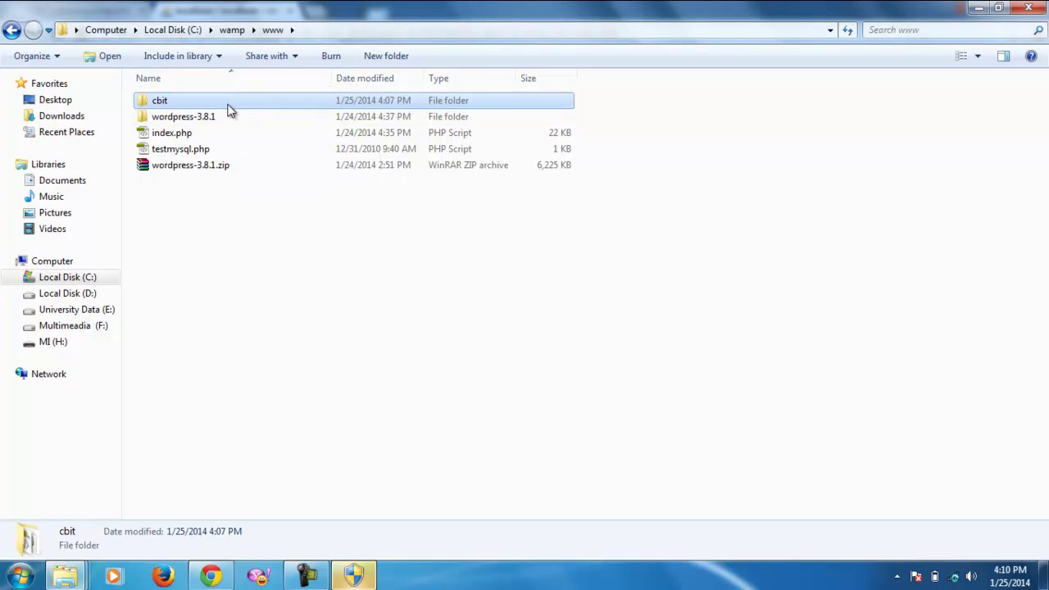
double_click(228, 104)
click(274, 31)
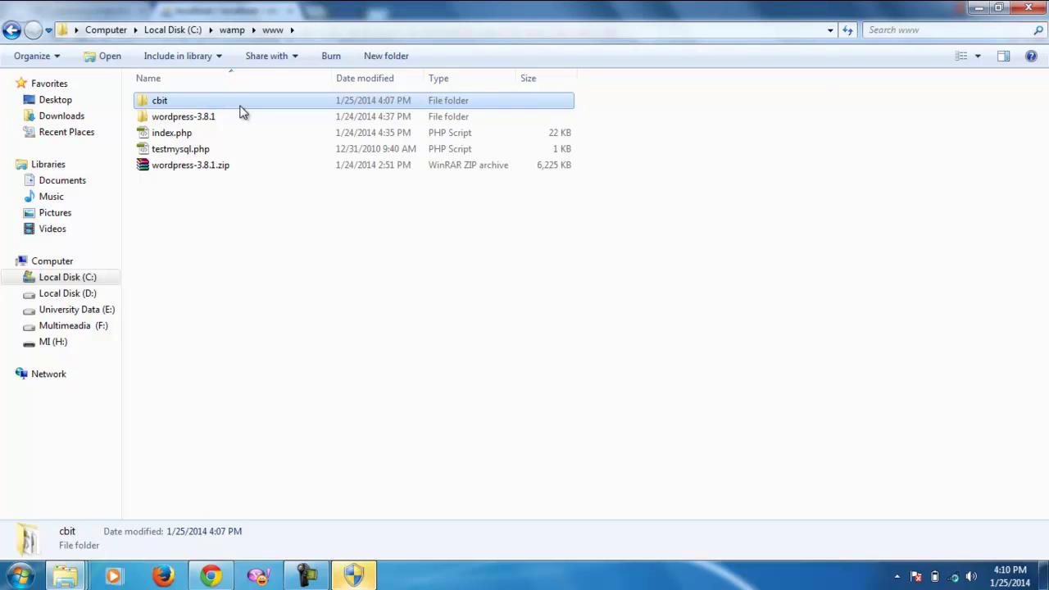
right_click(230, 99)
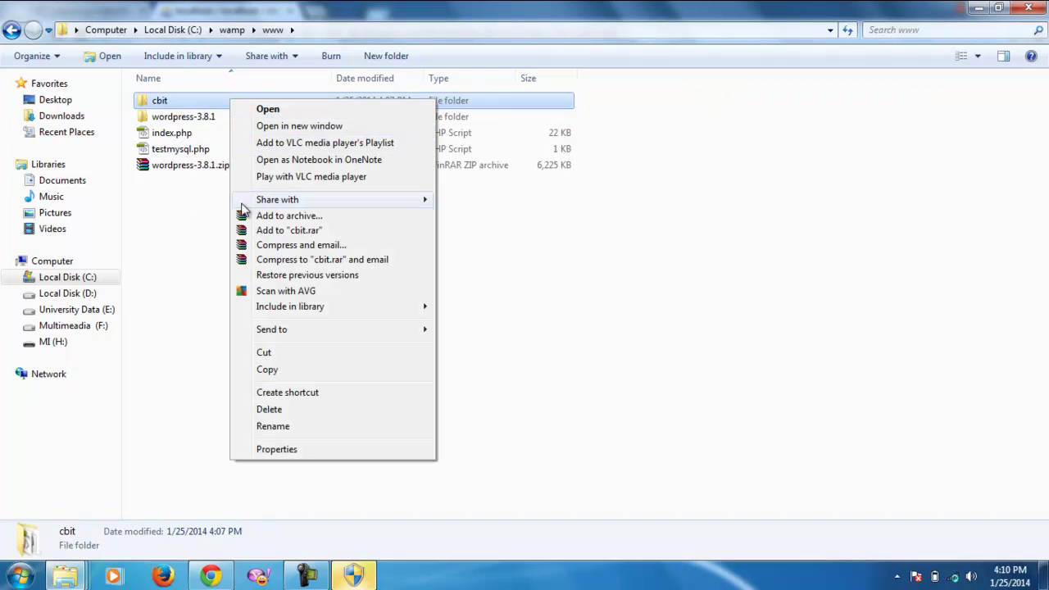
click(502, 336)
Switch to Chrome, open the Import page of cbit_db, and choose cbit_db.sql from wamp\www\cbit\db as the file to import
click(211, 577)
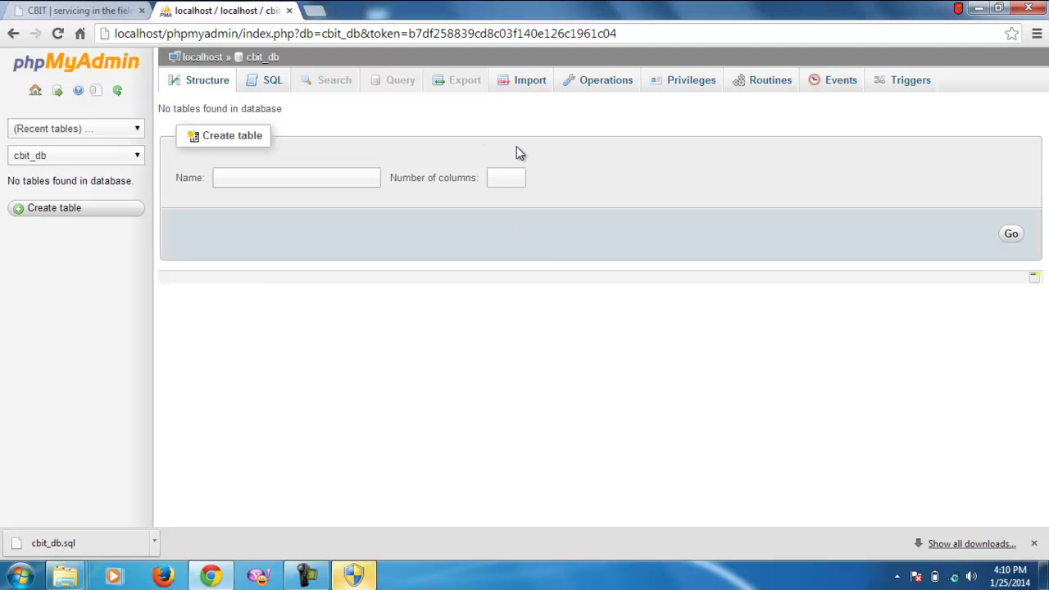
click(533, 85)
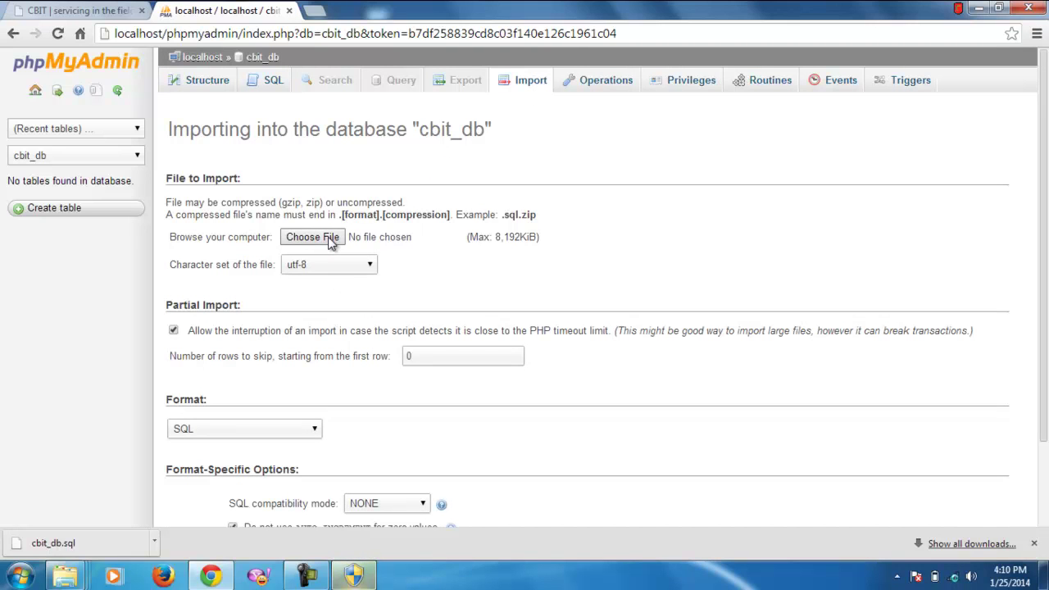
click(328, 237)
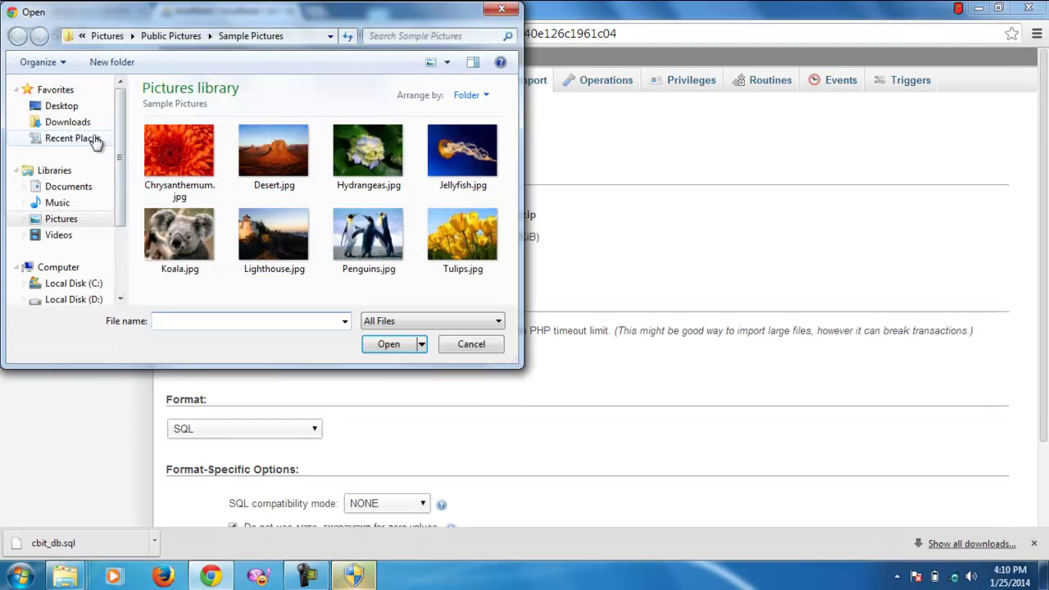
click(94, 283)
double_click(174, 236)
click(180, 237)
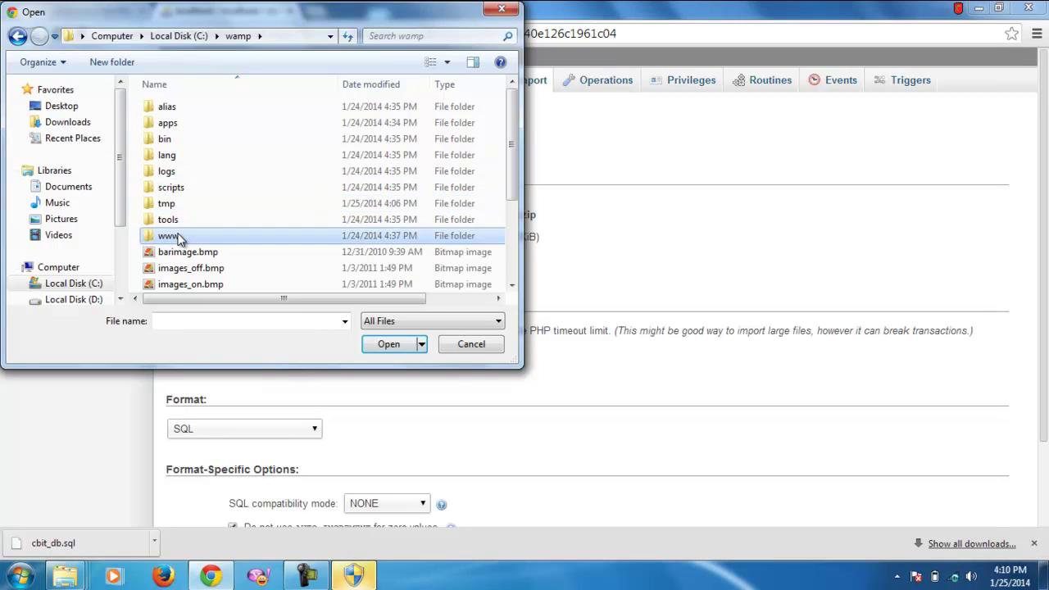
double_click(180, 237)
click(190, 111)
double_click(190, 110)
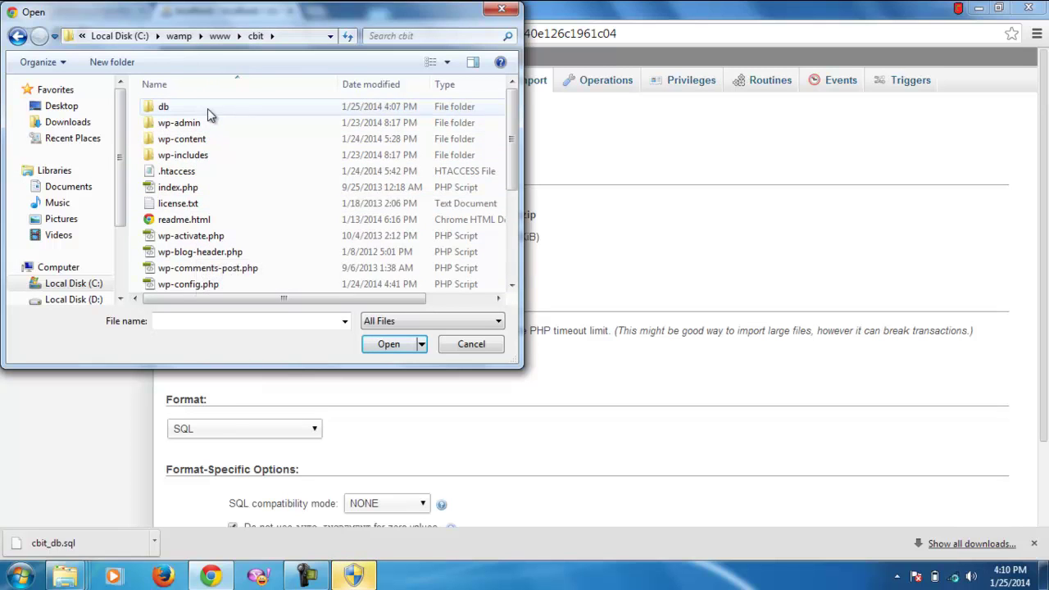
double_click(207, 108)
double_click(208, 108)
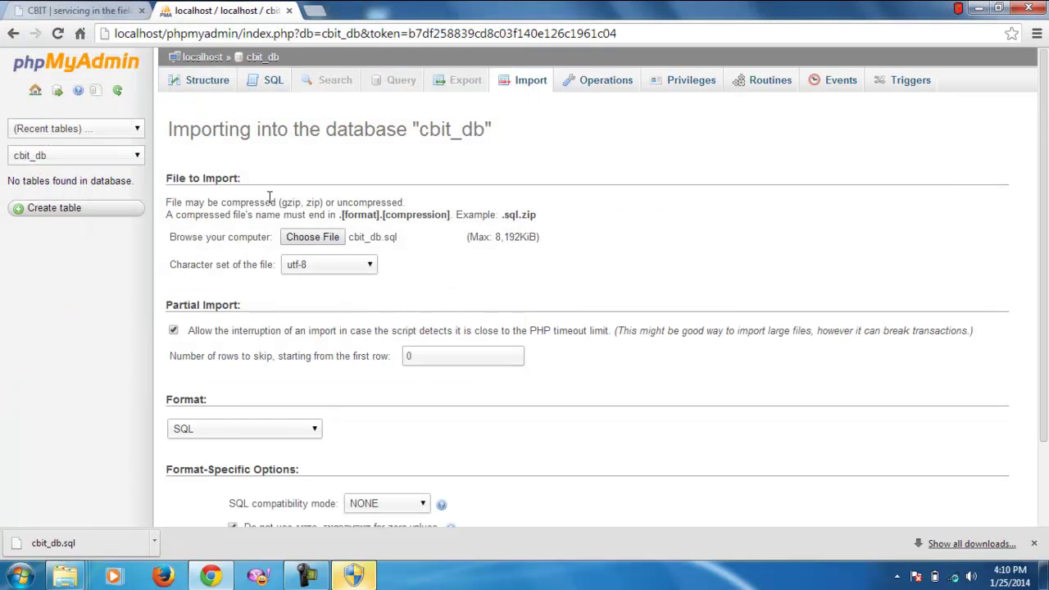
Run the import of cbit_db.sql into cbit_db and reload localhost/cbit/ to check the site's home page
scroll(358, 268, down, 2)
click(199, 469)
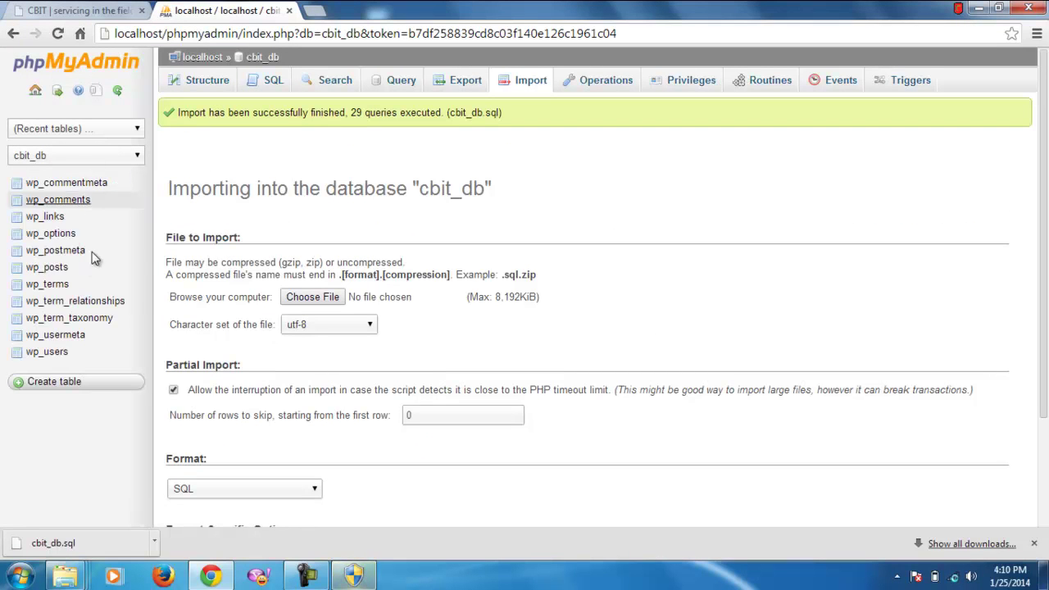
click(74, 12)
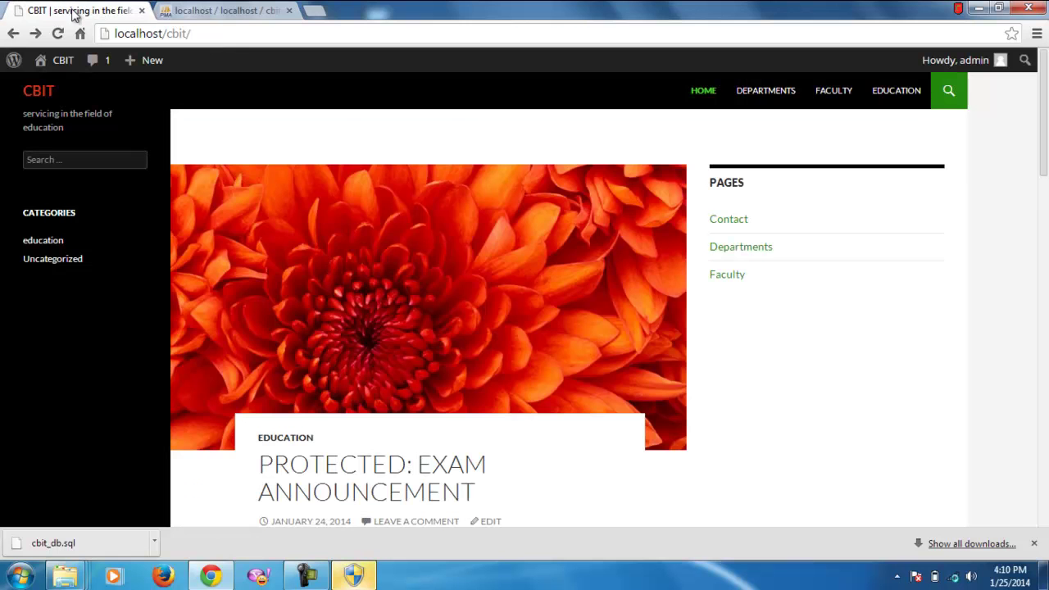
click(217, 33)
key(Return)
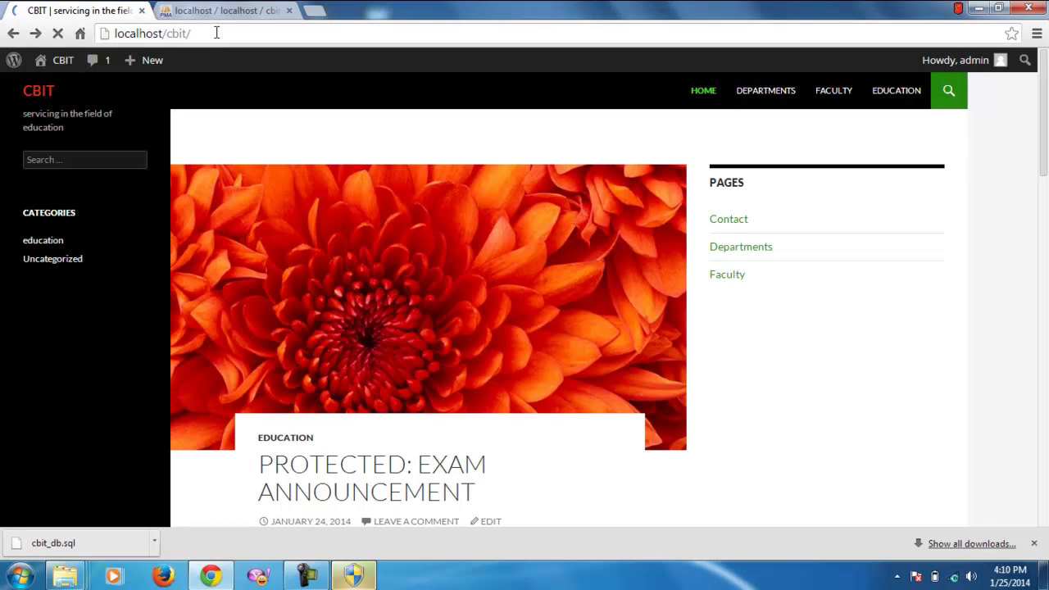
scroll(525, 276, down, 3)
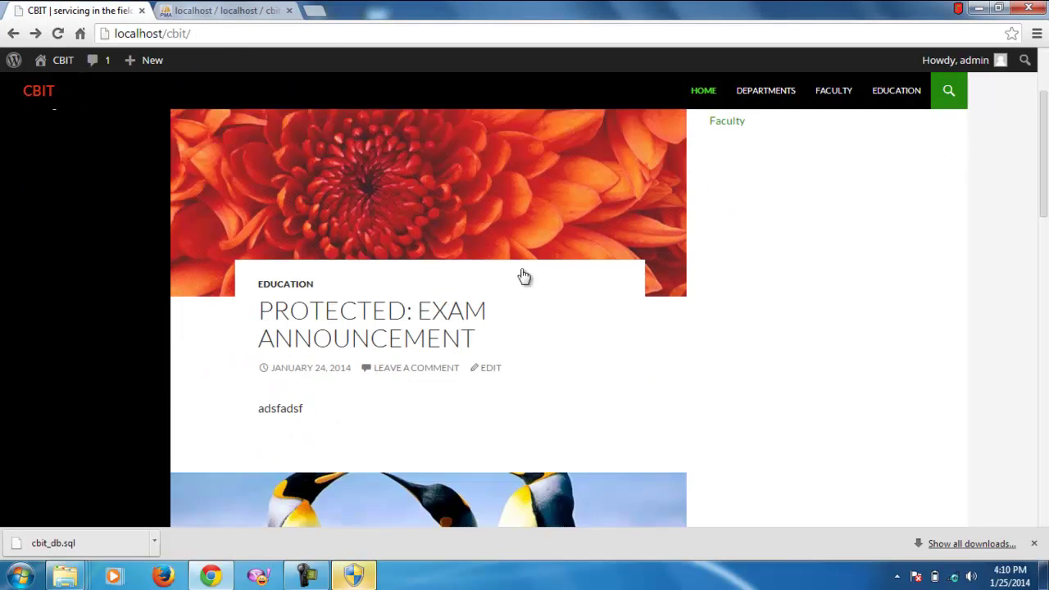
scroll(441, 198, up, 3)
Compare the CBIT site and its address localhost/cbit/ with the table list of cbit_db in phpMyAdmin
click(246, 10)
click(74, 16)
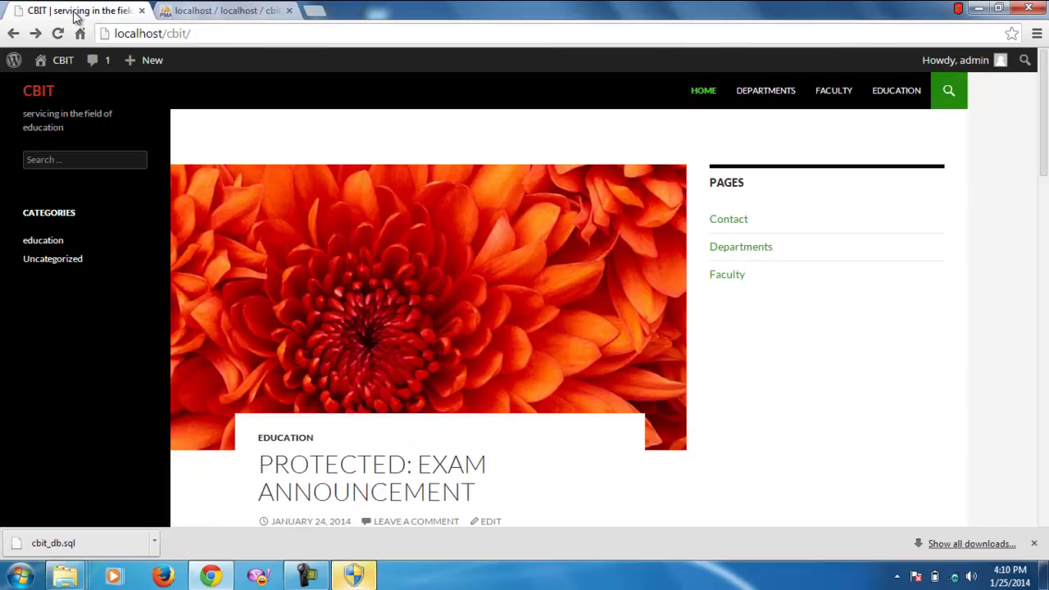
click(209, 12)
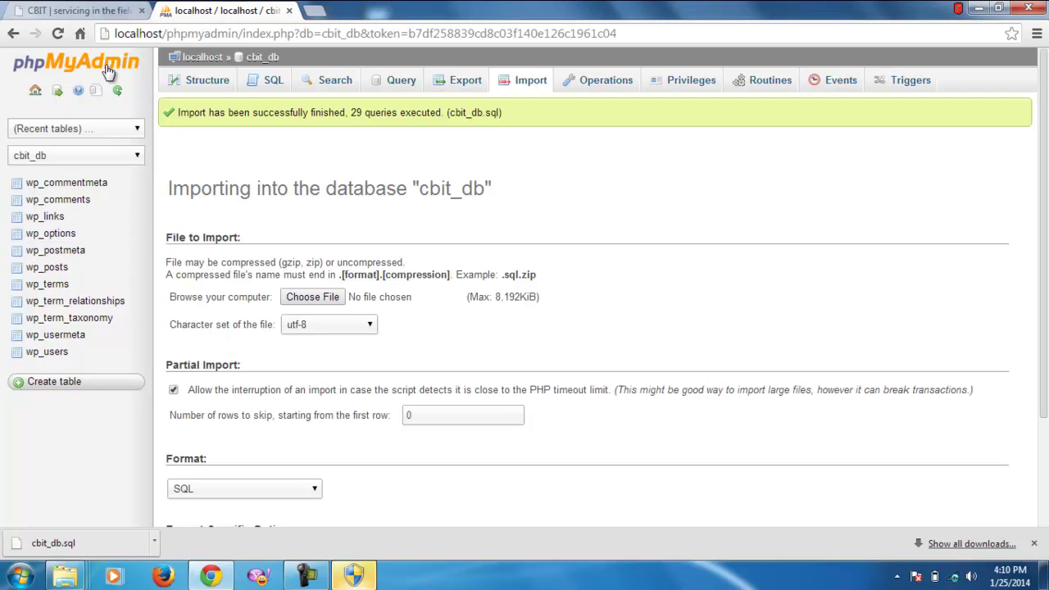
click(74, 12)
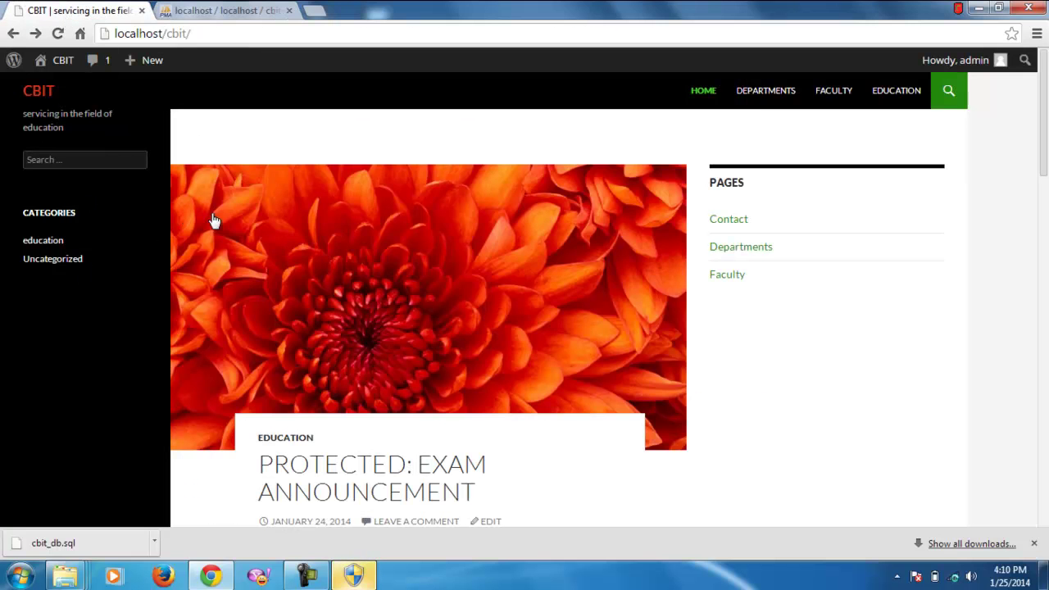
click(219, 39)
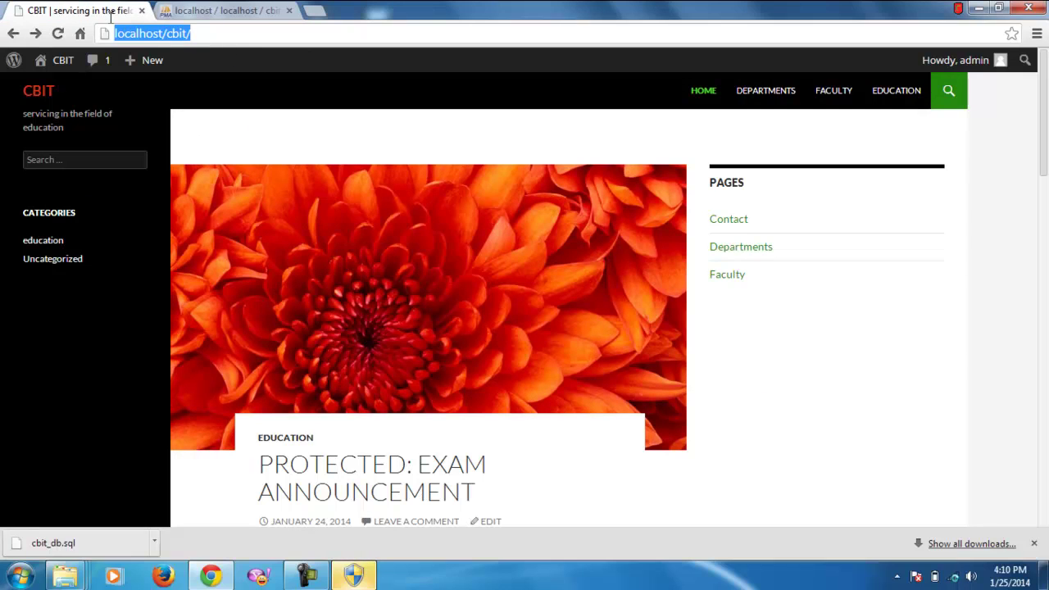
drag(119, 14, 120, 41)
click(199, 11)
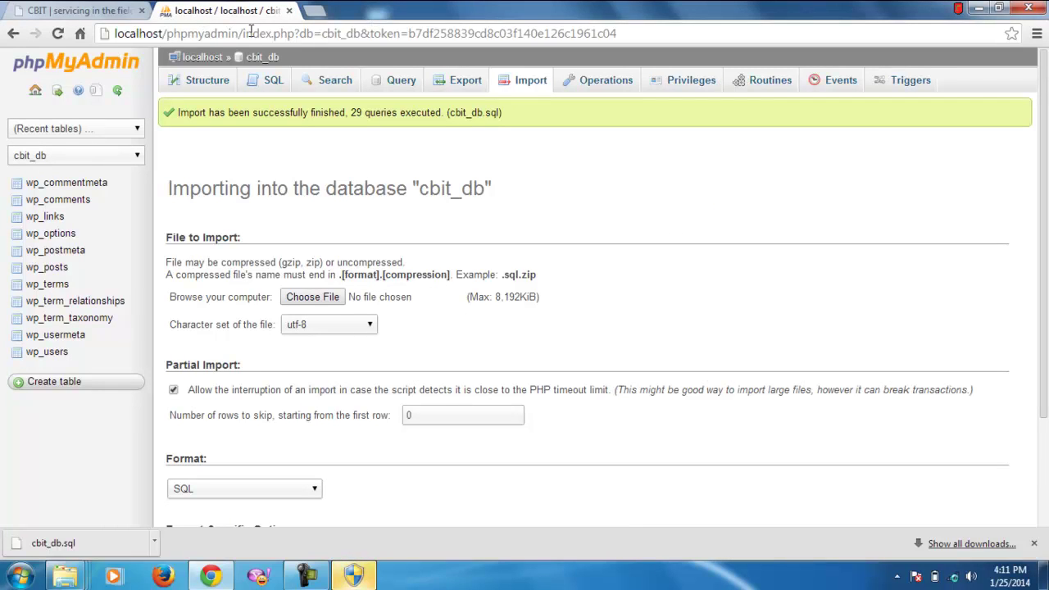
click(97, 12)
click(141, 34)
drag(190, 35, 112, 33)
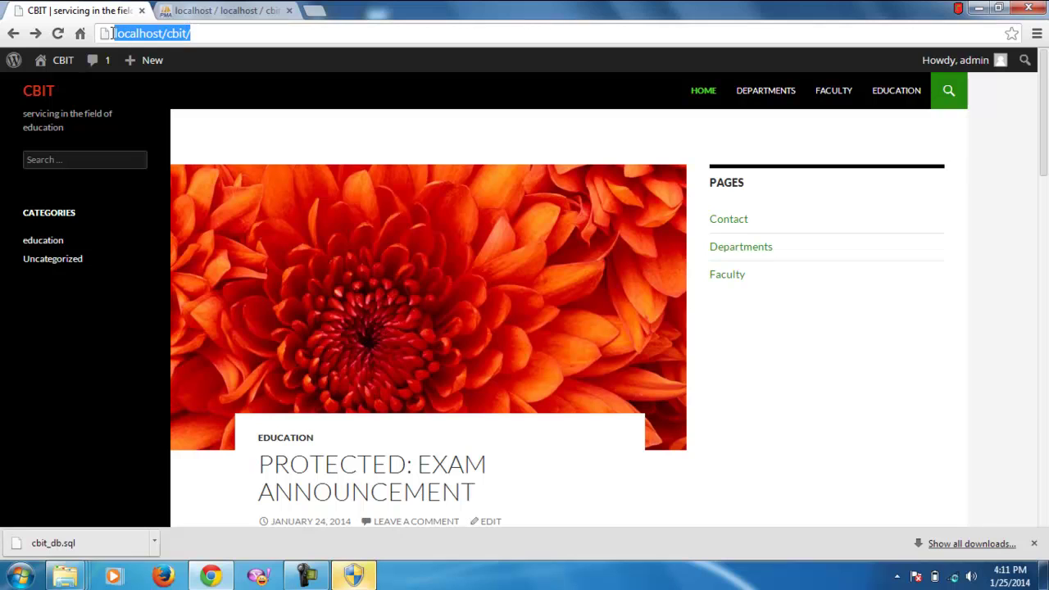
click(207, 10)
click(151, 11)
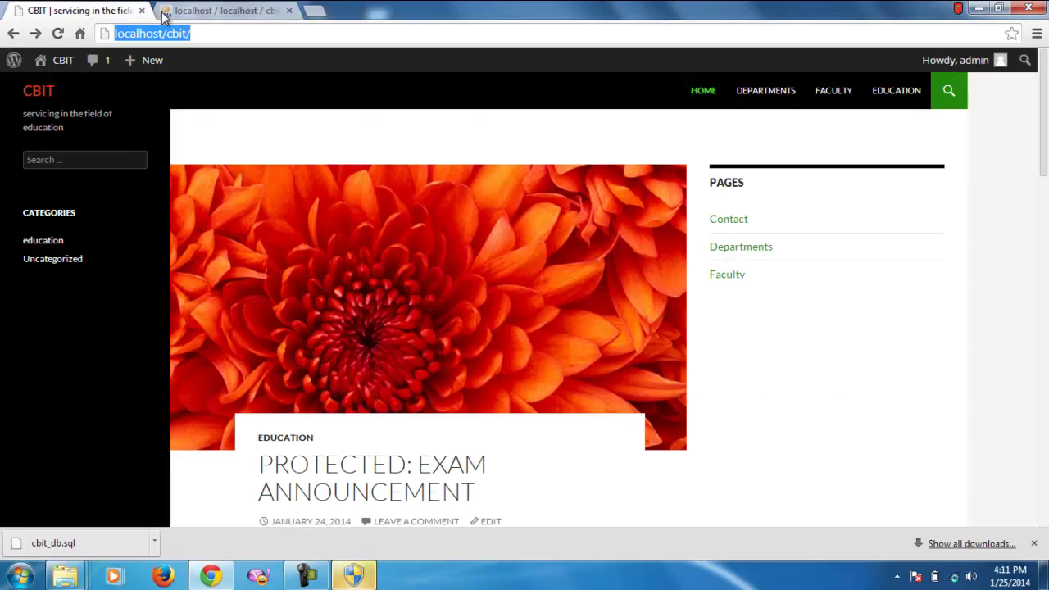
click(187, 12)
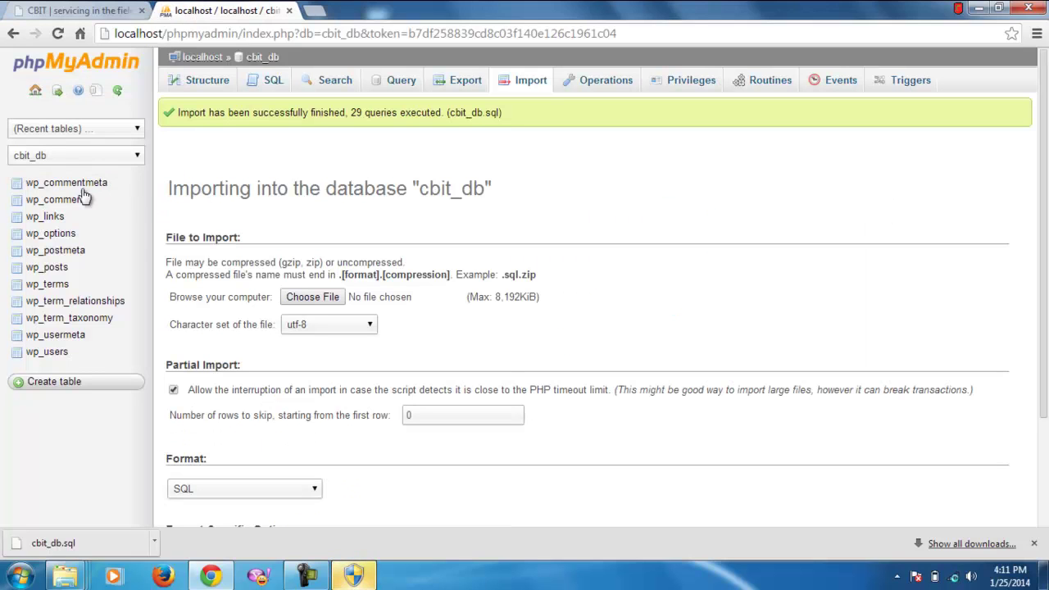
click(106, 11)
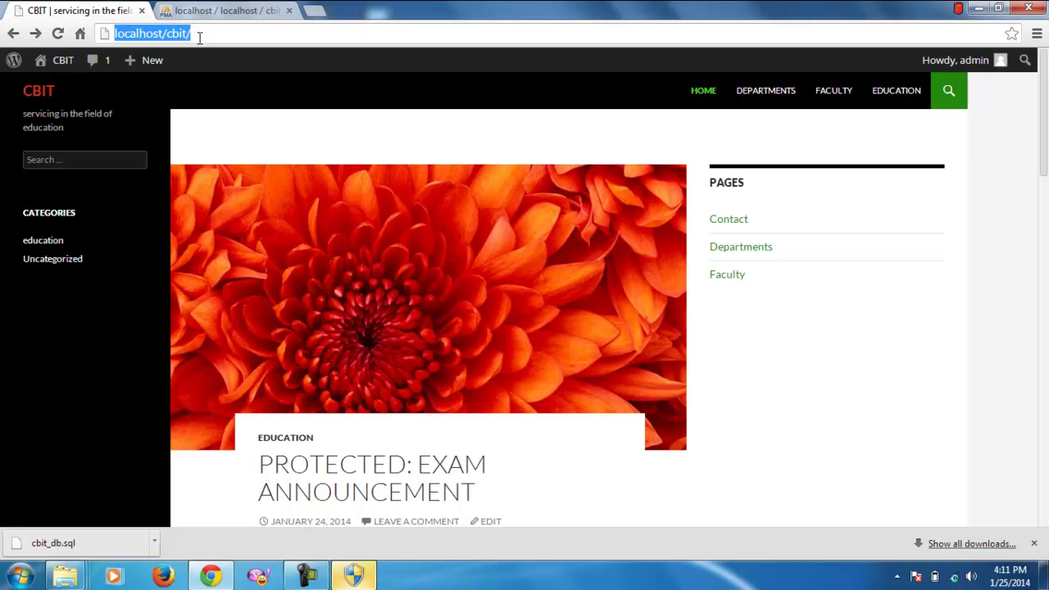
Browse the wp_options table of cbit_db for the siteurl value and the wp_posts table for the guid column
click(216, 12)
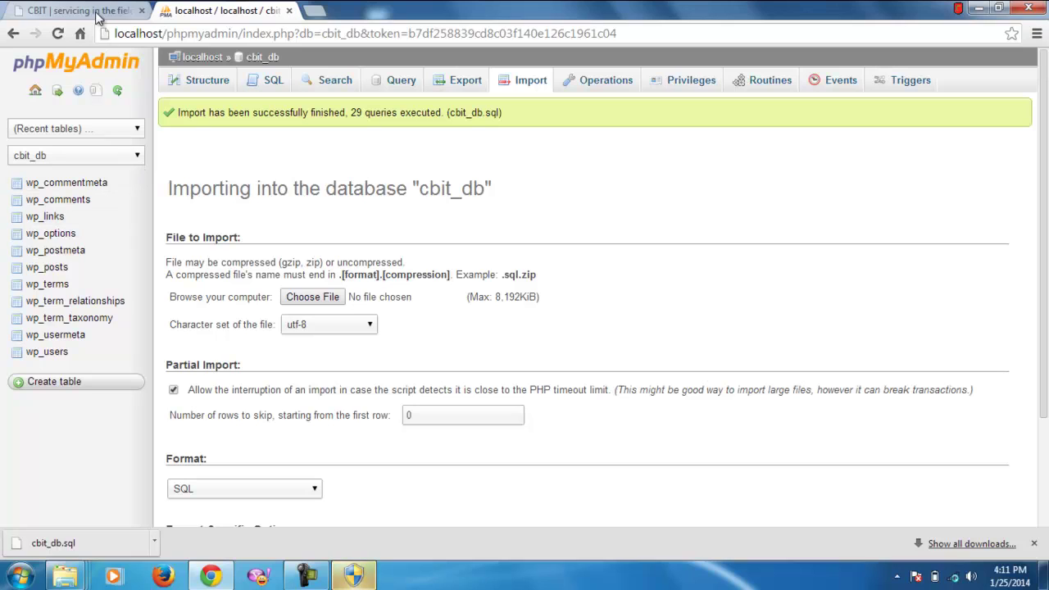
click(65, 238)
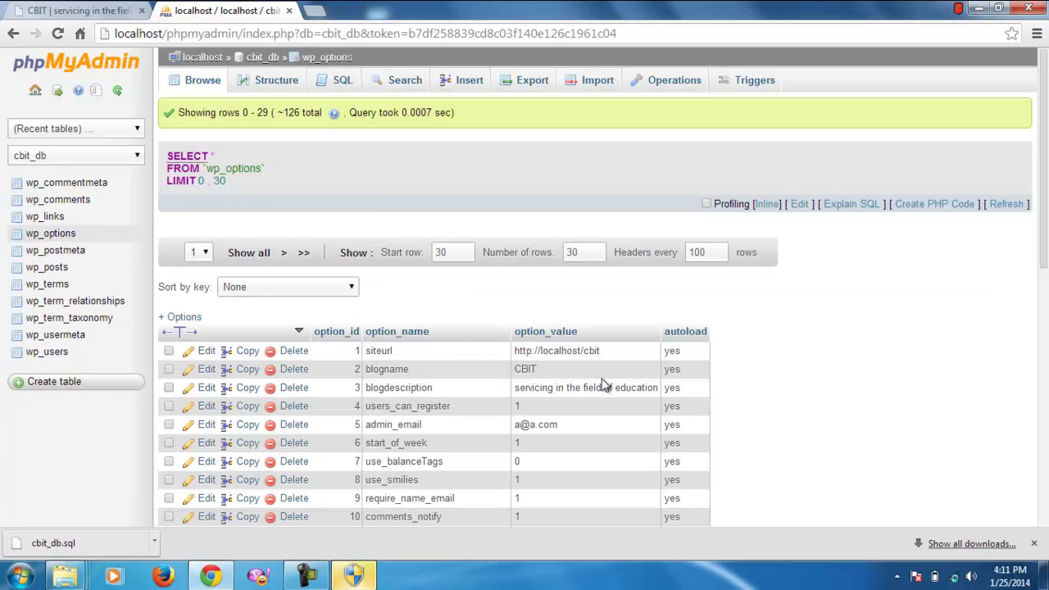
drag(606, 352, 534, 361)
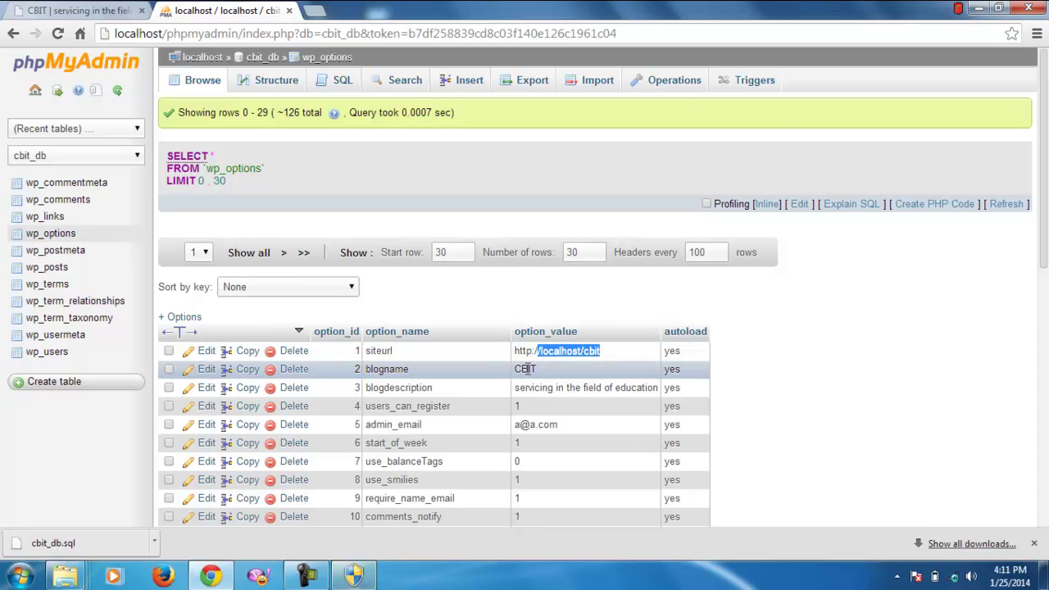
scroll(527, 369, down, 2)
scroll(557, 238, down, 2)
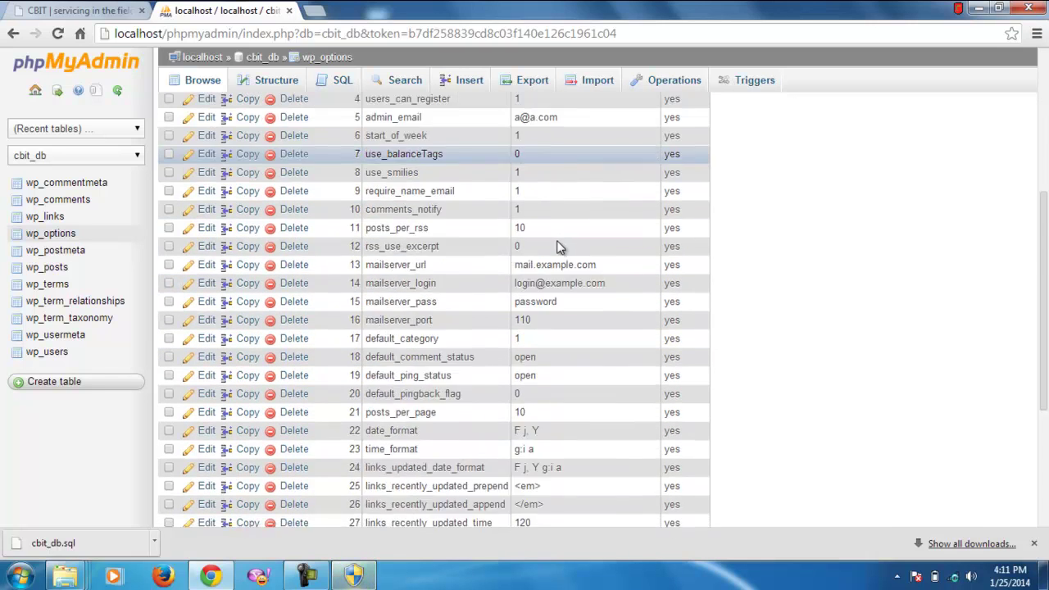
scroll(560, 271, down, 2)
scroll(540, 393, up, 5)
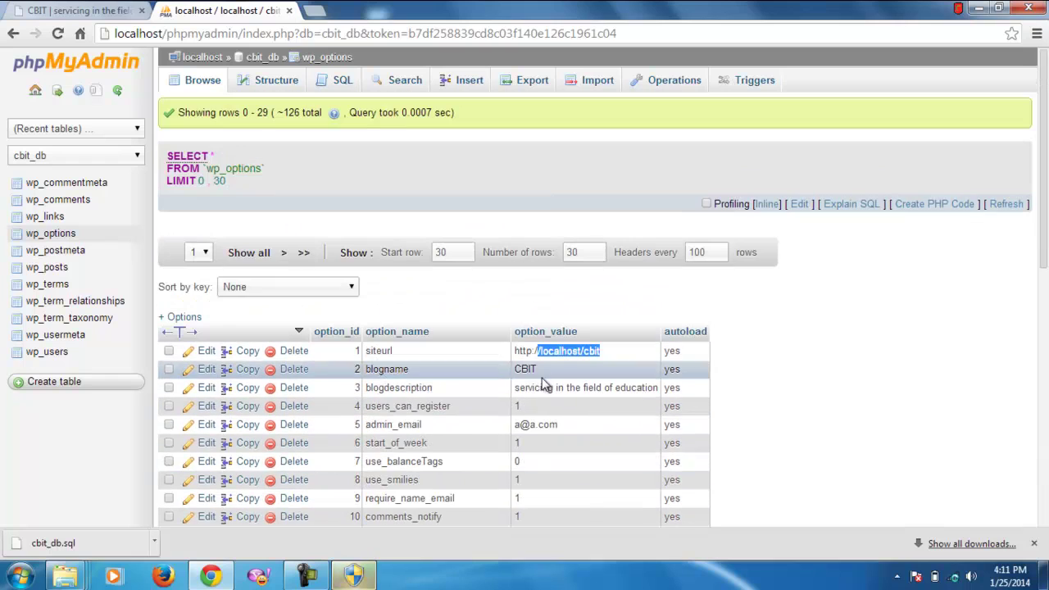
click(68, 270)
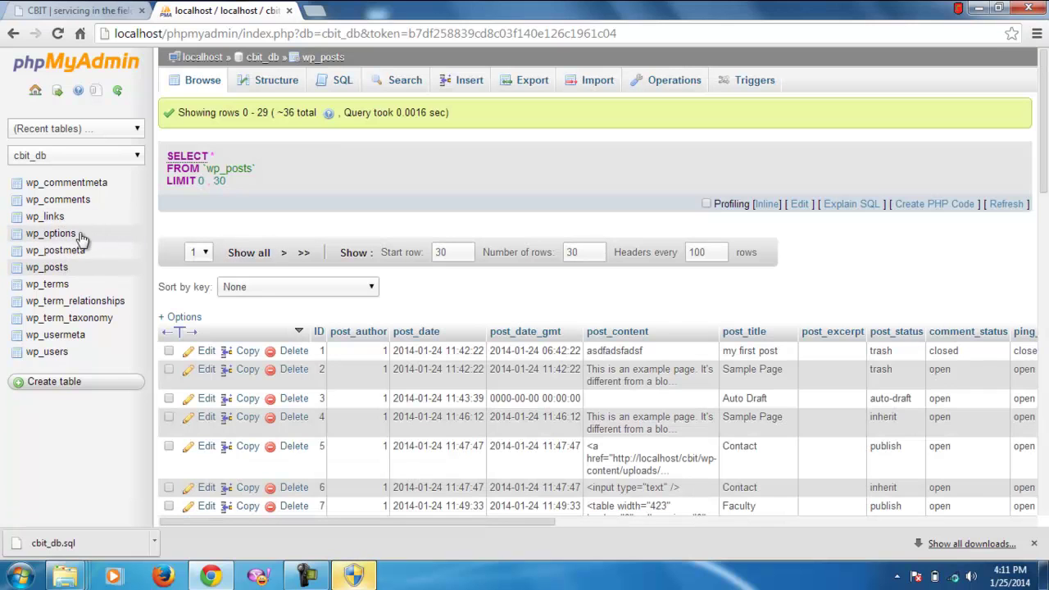
drag(521, 521, 933, 445)
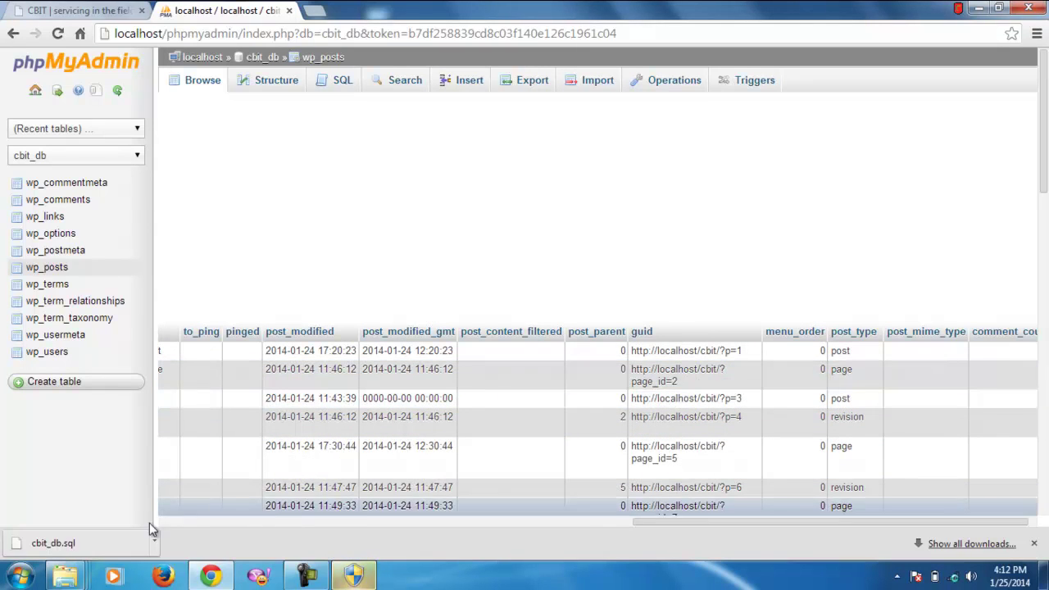
Switch to File Explorer and open cbit_db.sql from wamp\www\cbit\db for editing in a maximized Notepad window
mouse_move(72, 580)
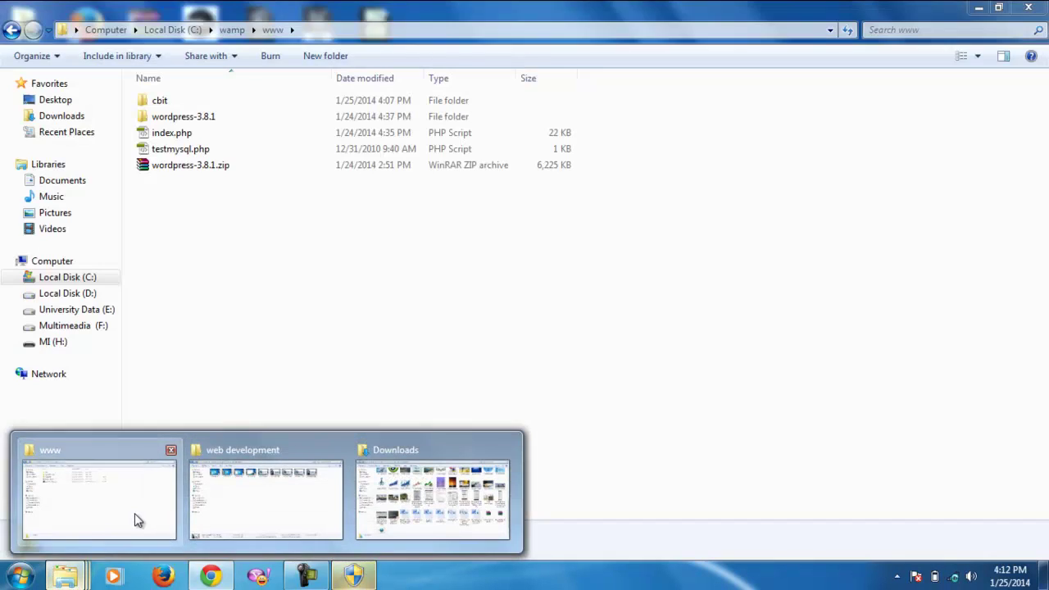
click(135, 513)
double_click(172, 104)
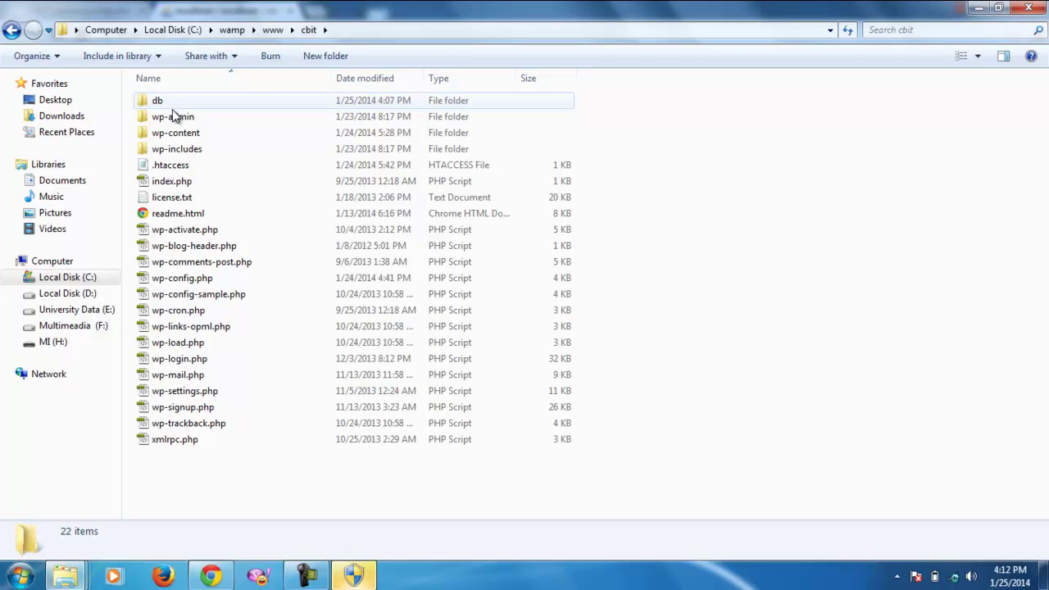
double_click(176, 101)
right_click(177, 103)
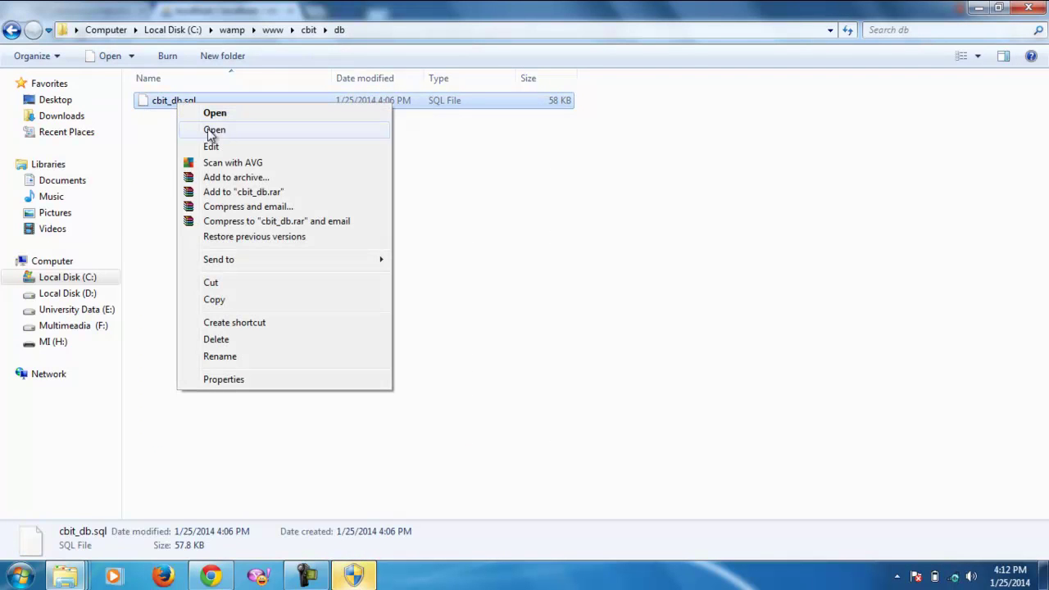
click(248, 147)
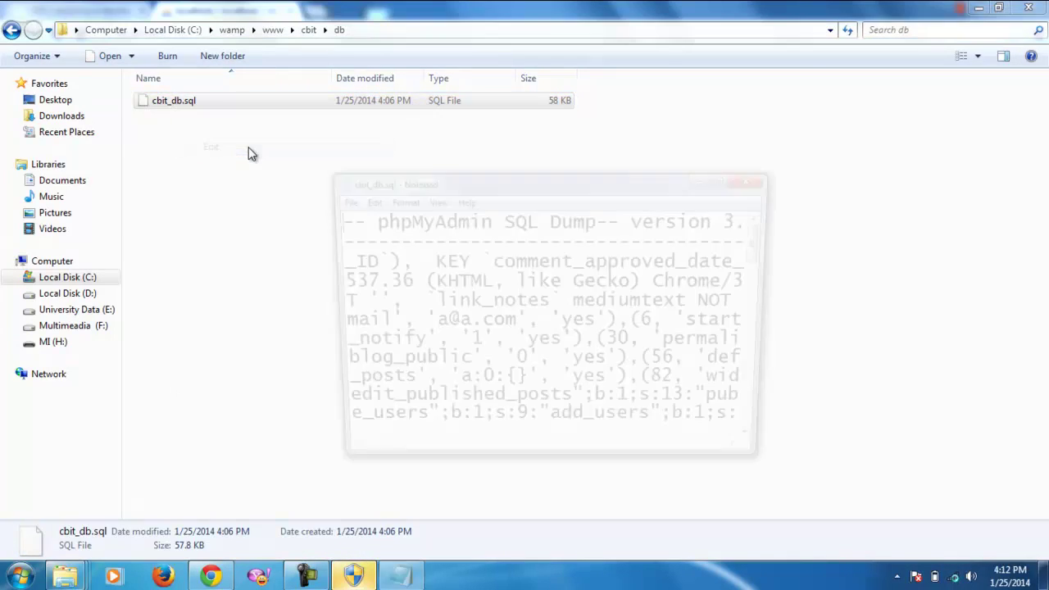
double_click(618, 182)
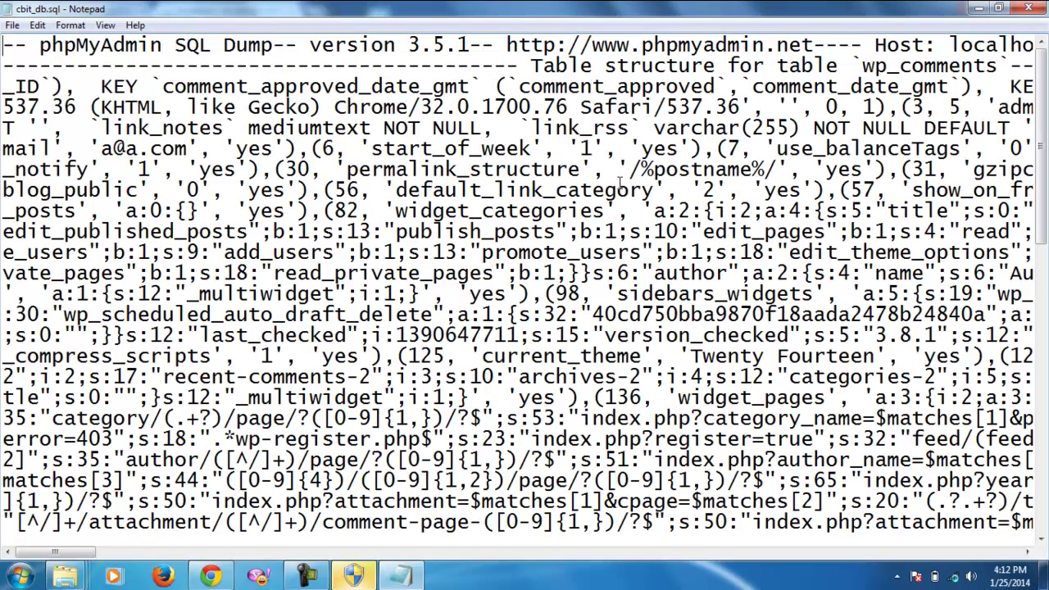
click(211, 576)
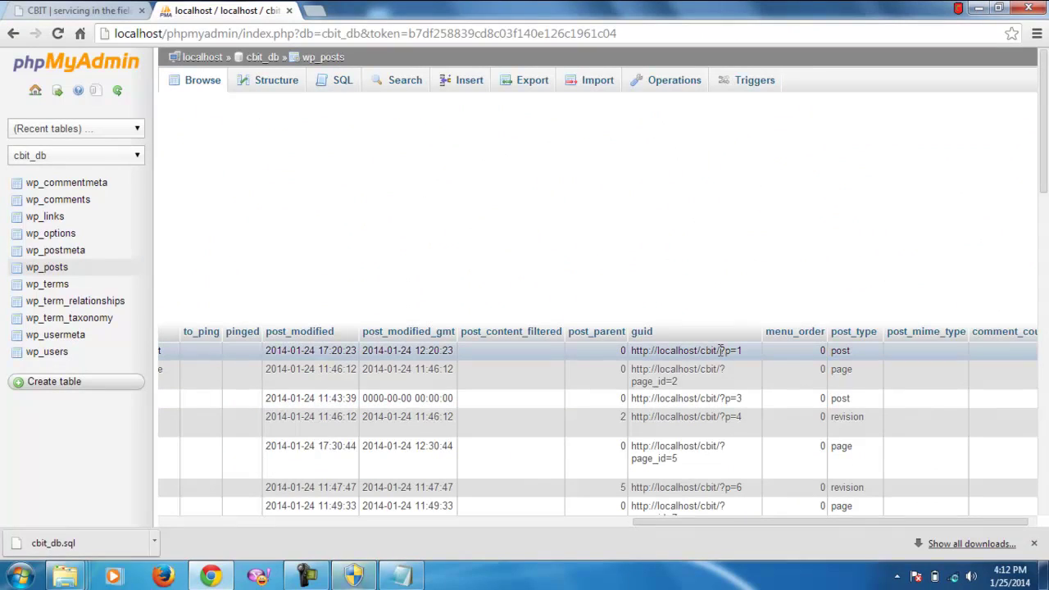
drag(697, 356, 655, 355)
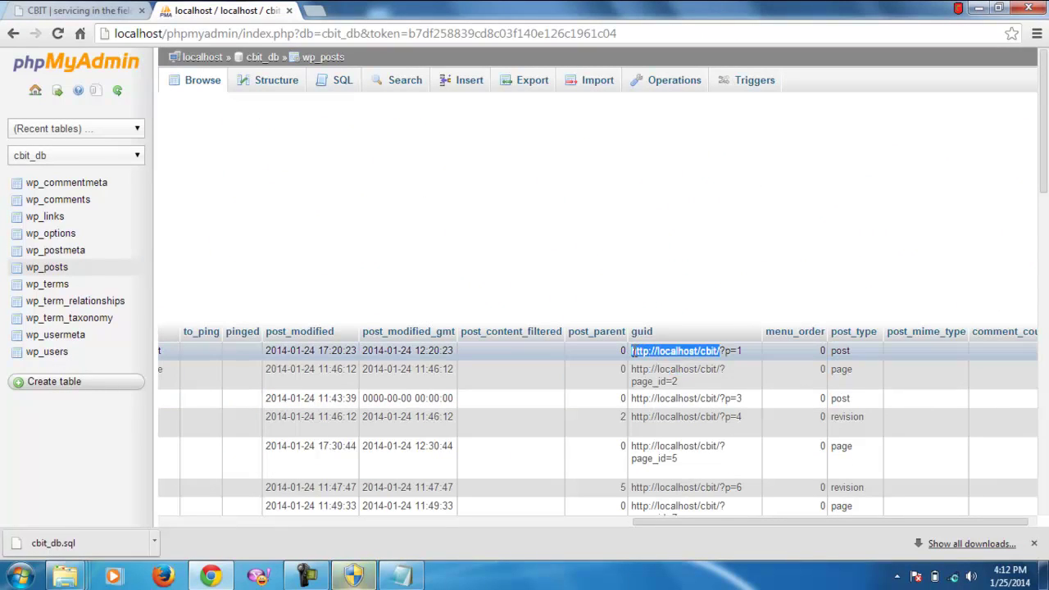
right_click(634, 351)
click(651, 361)
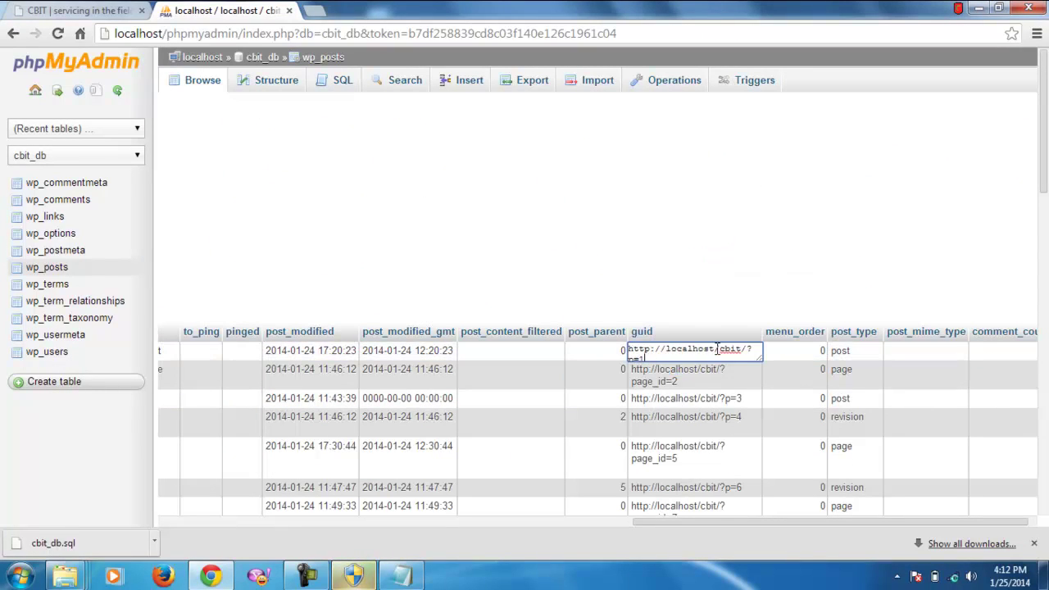
drag(747, 349, 644, 350)
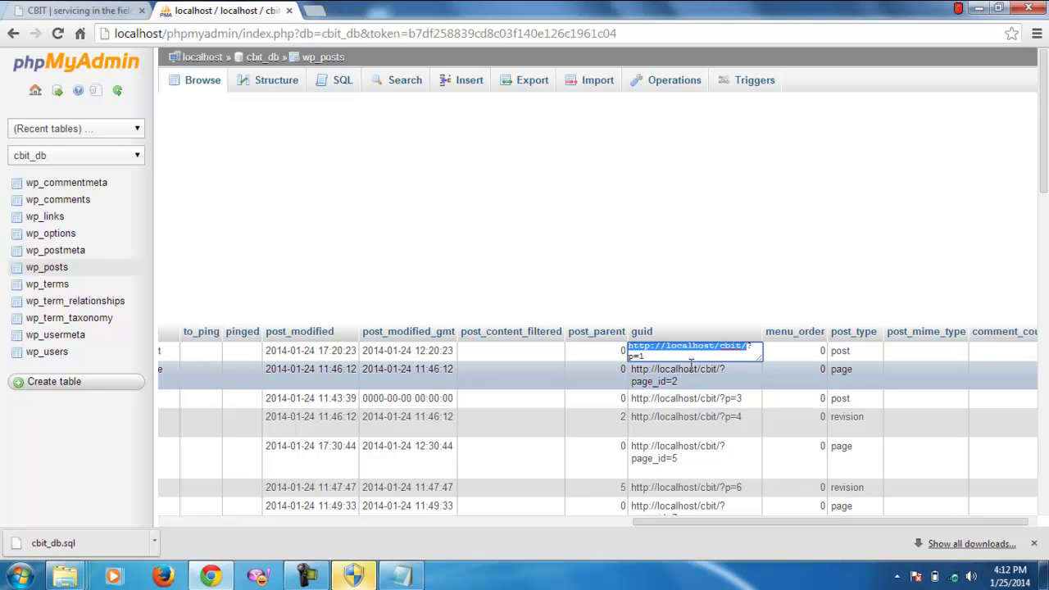
click(401, 577)
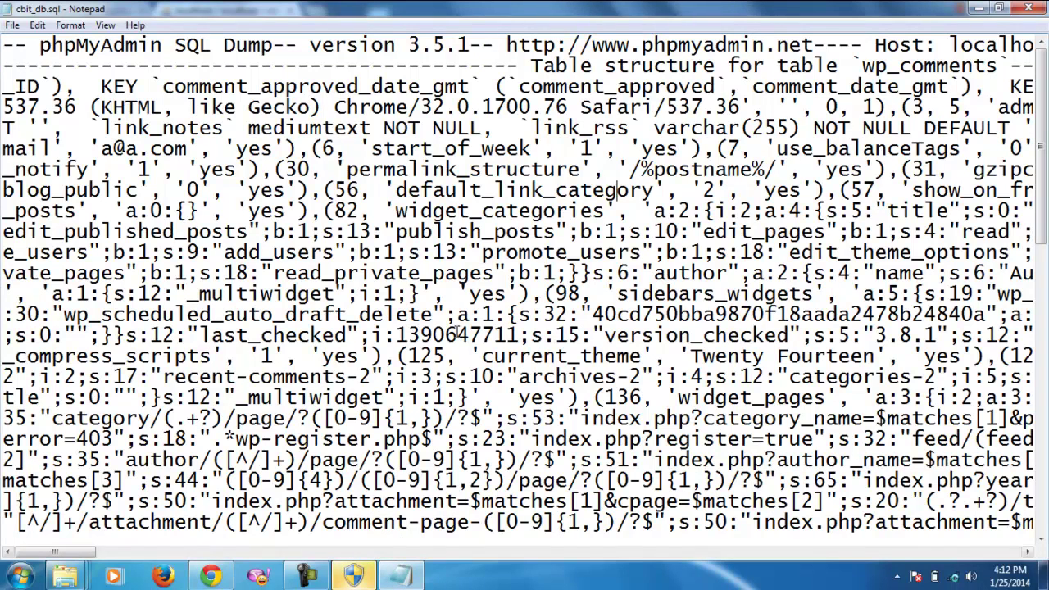
key(ctrl+f)
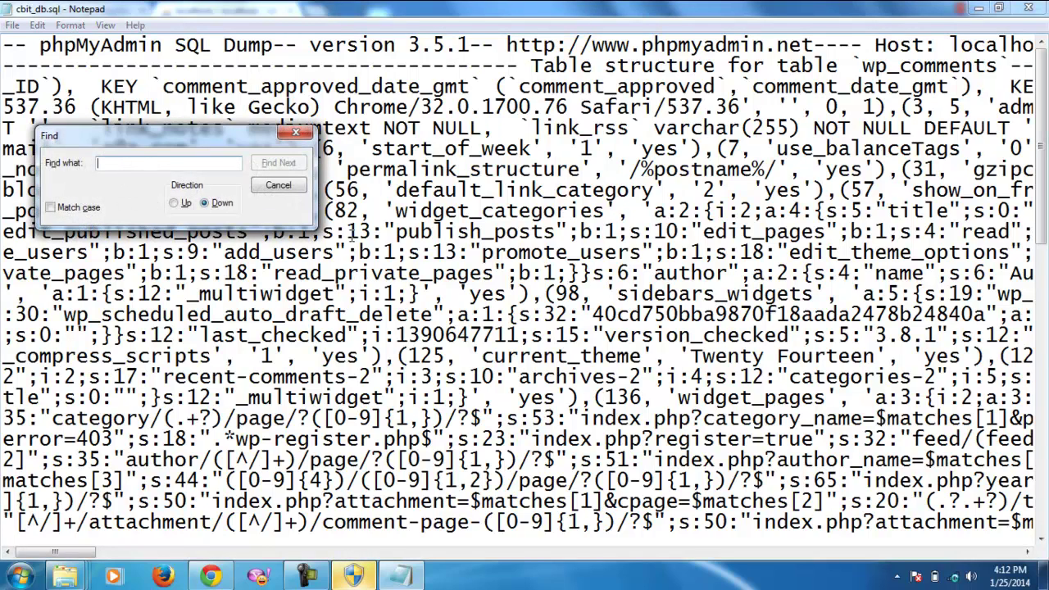
click(283, 188)
click(38, 25)
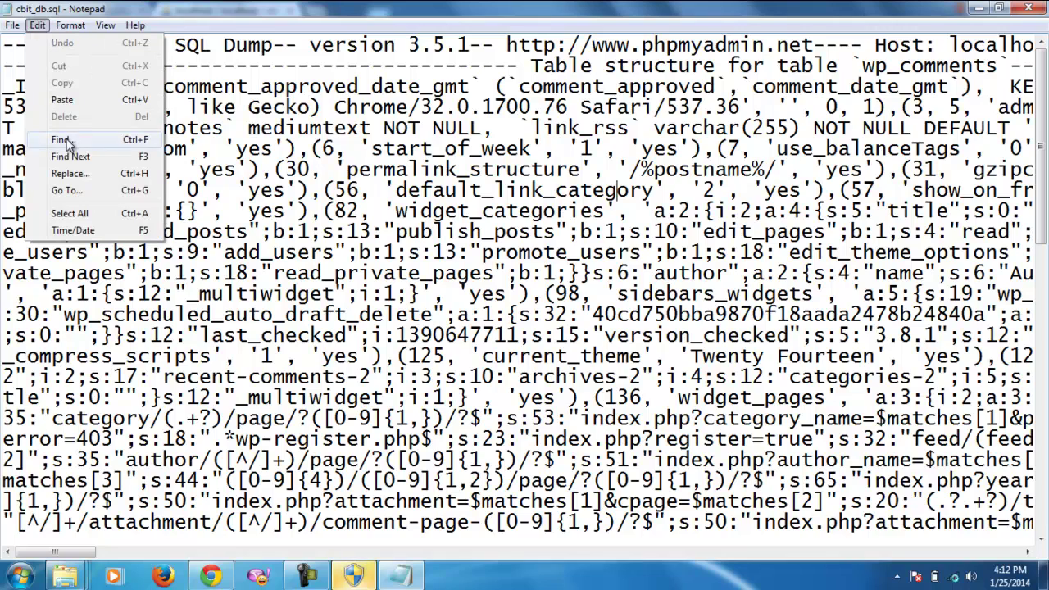
click(73, 173)
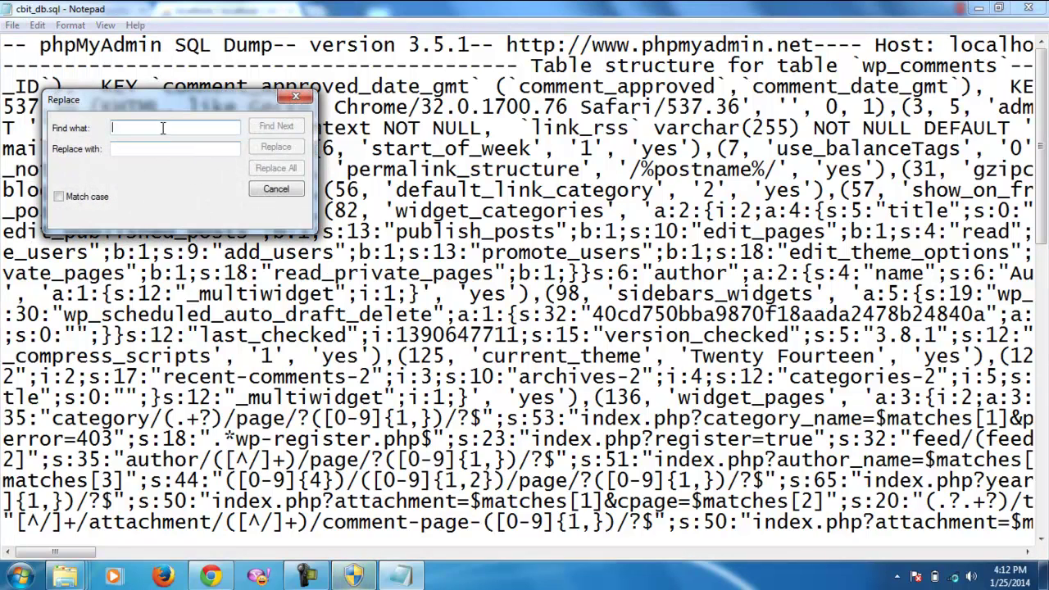
key(ctrl+v)
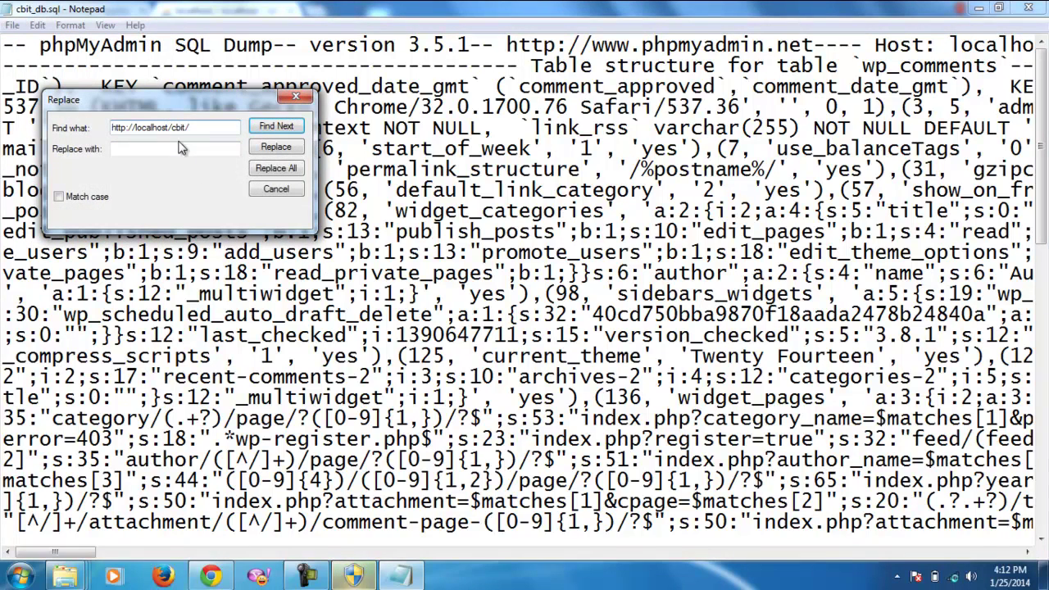
click(179, 148)
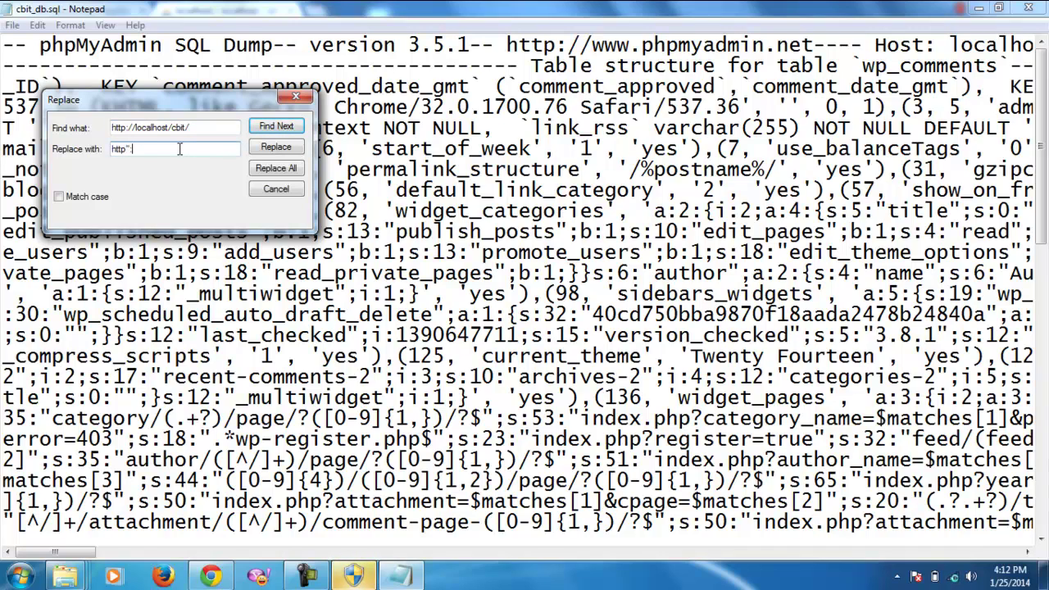
click(277, 196)
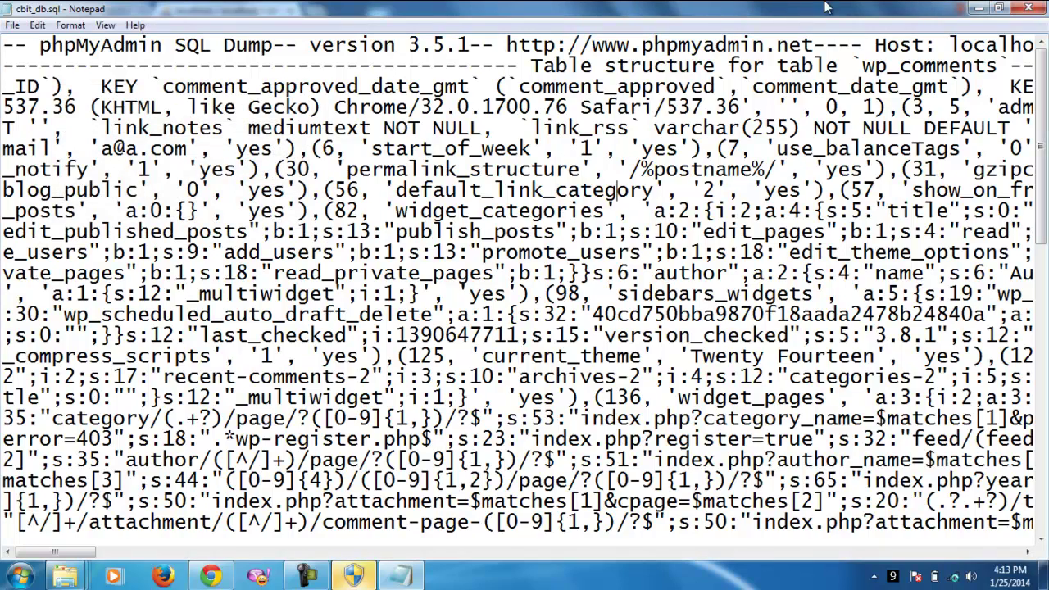
click(1029, 8)
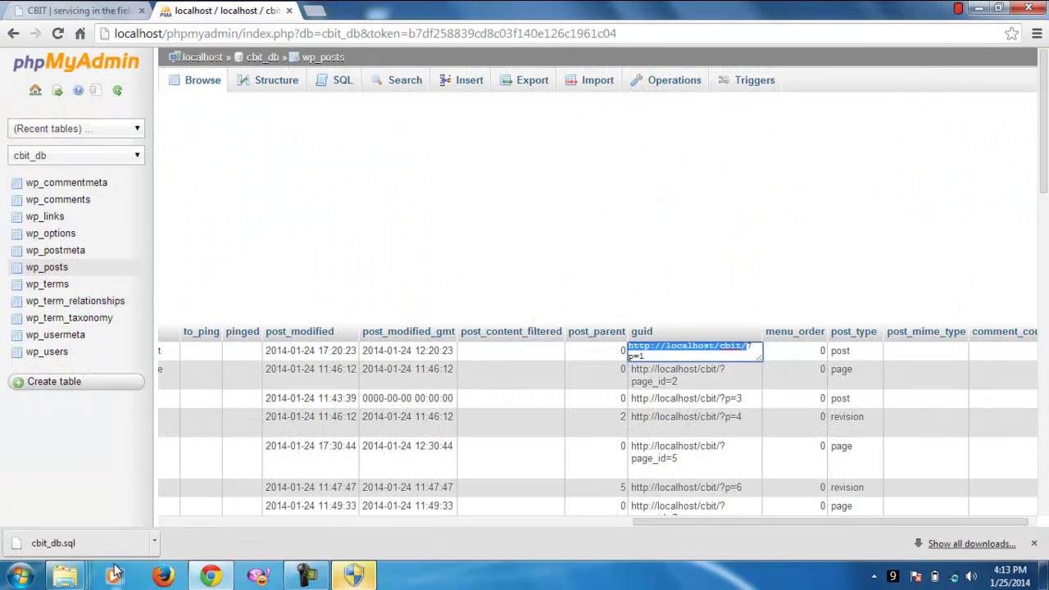
Switch to File Explorer and open the cbit folder in wamp\www to examine the WordPress files
click(66, 577)
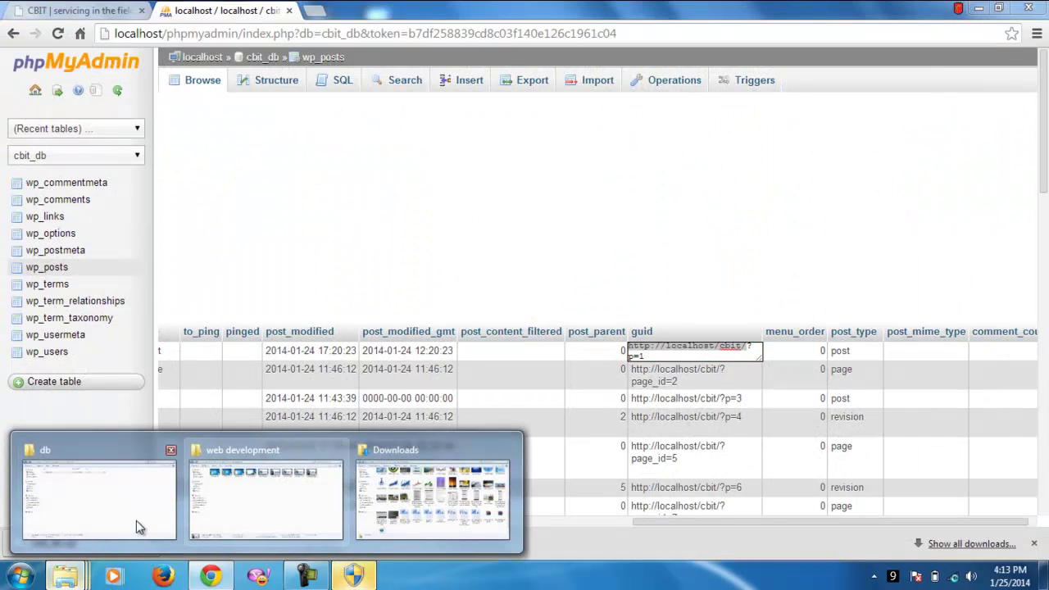
click(138, 521)
click(272, 30)
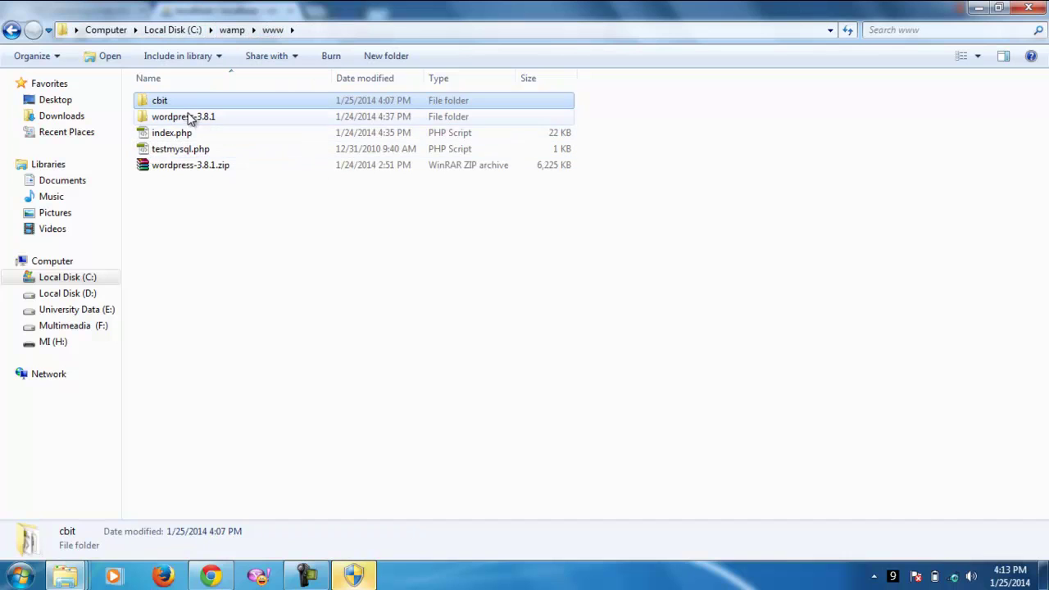
double_click(172, 103)
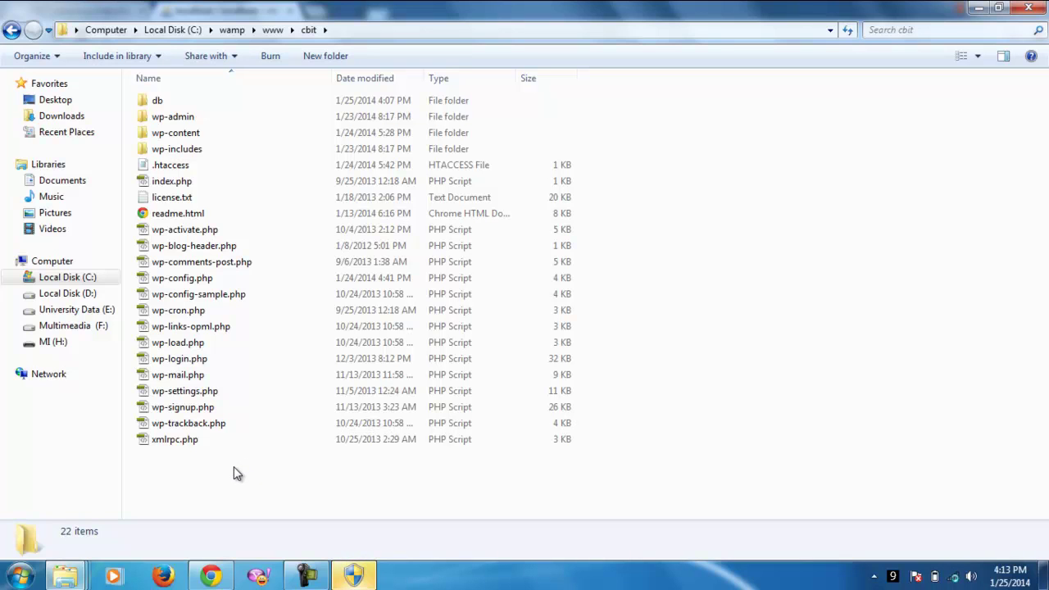
Switch to Chrome and copy the address localhost/cbit/ of the CBIT site
click(211, 577)
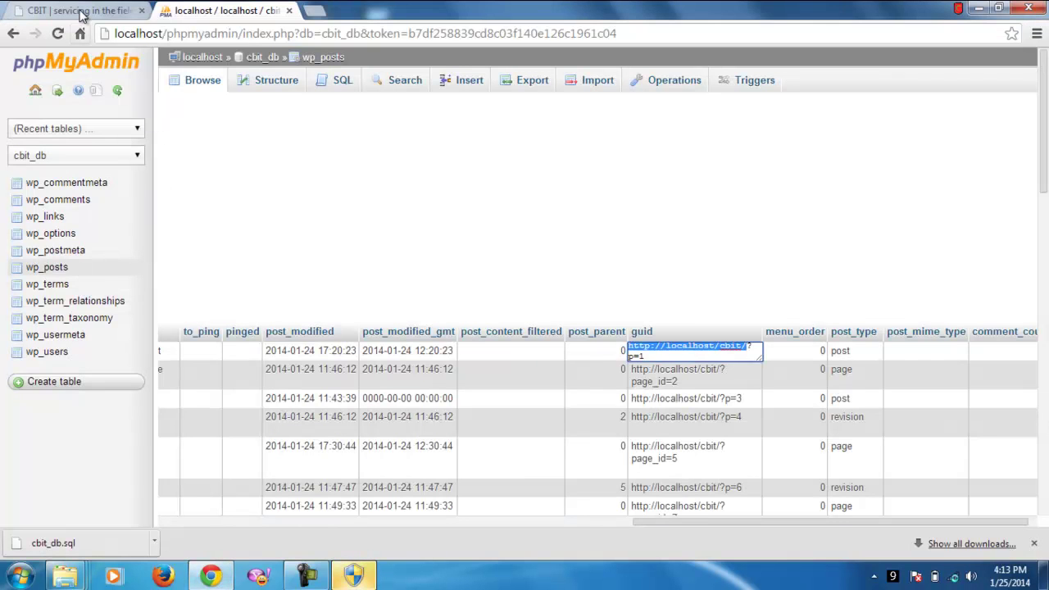
click(82, 11)
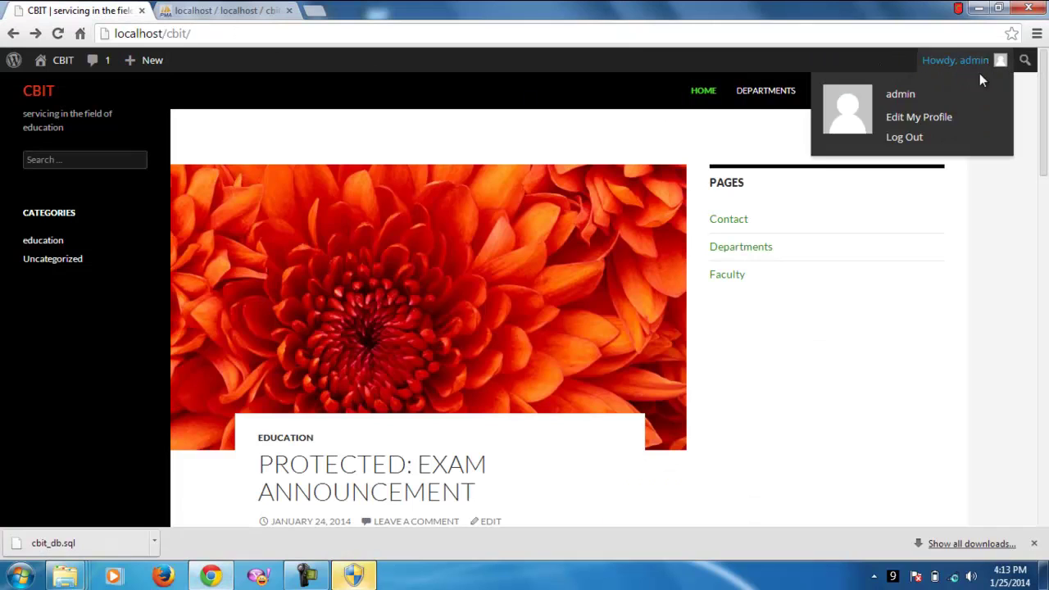
drag(191, 32, 107, 46)
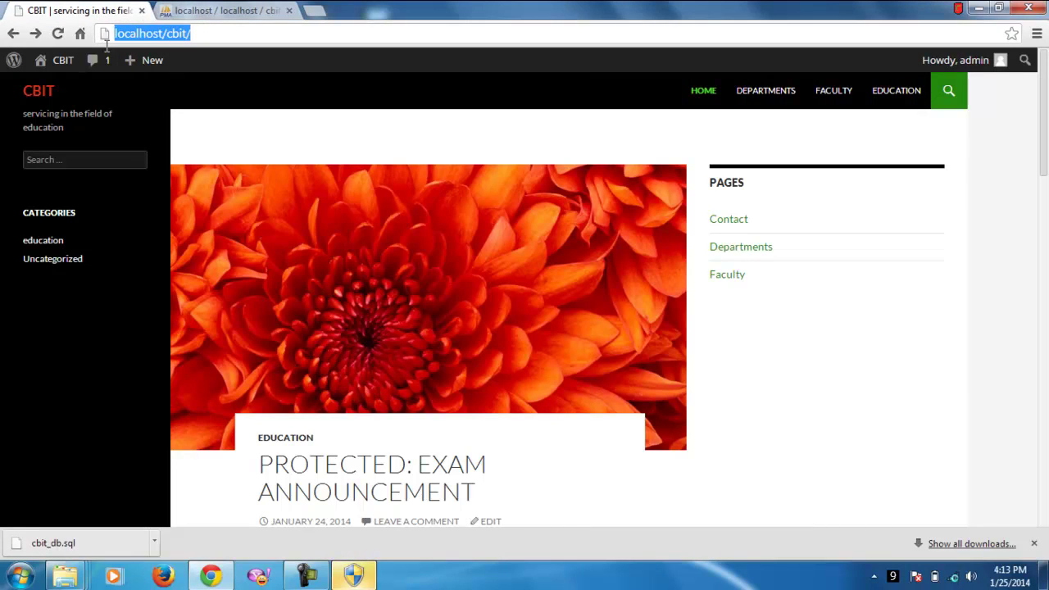
right_click(131, 41)
click(158, 93)
Open Firefox, make it the default browser and view the CBIT site at the copied address
click(132, 574)
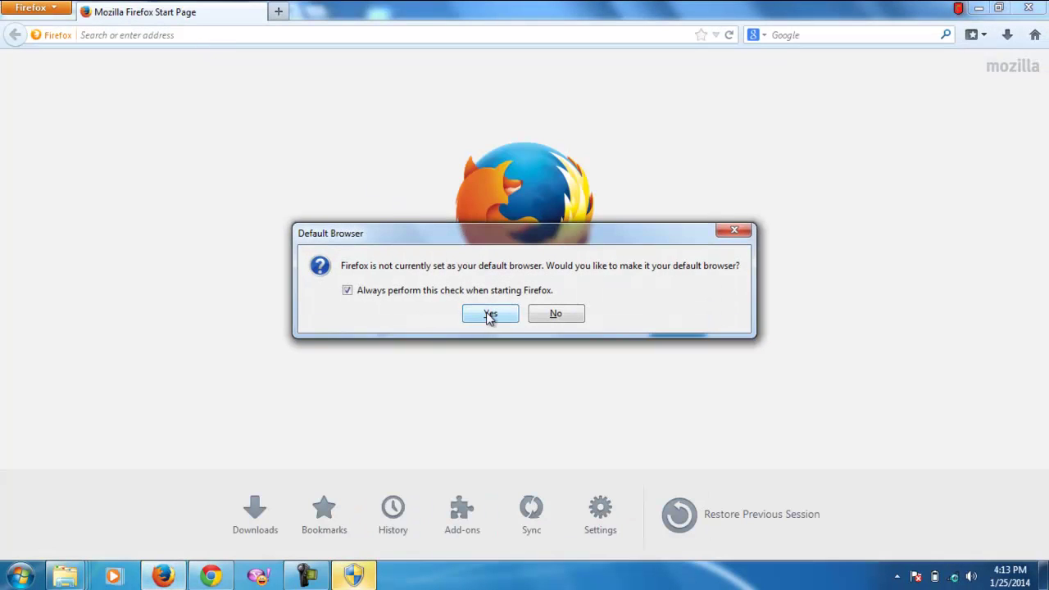
click(490, 313)
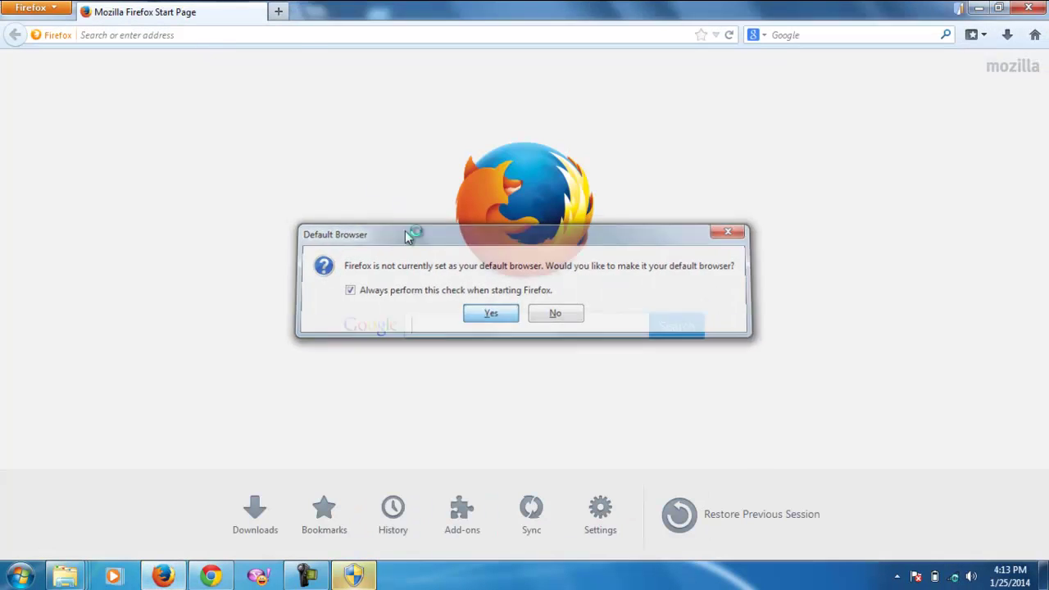
click(253, 35)
right_click(253, 34)
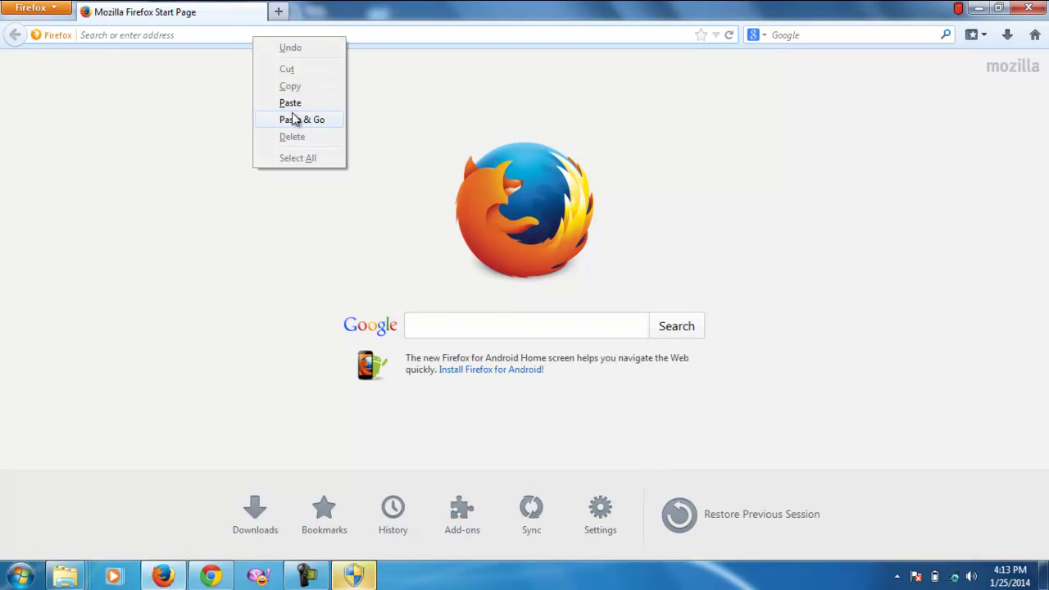
click(293, 118)
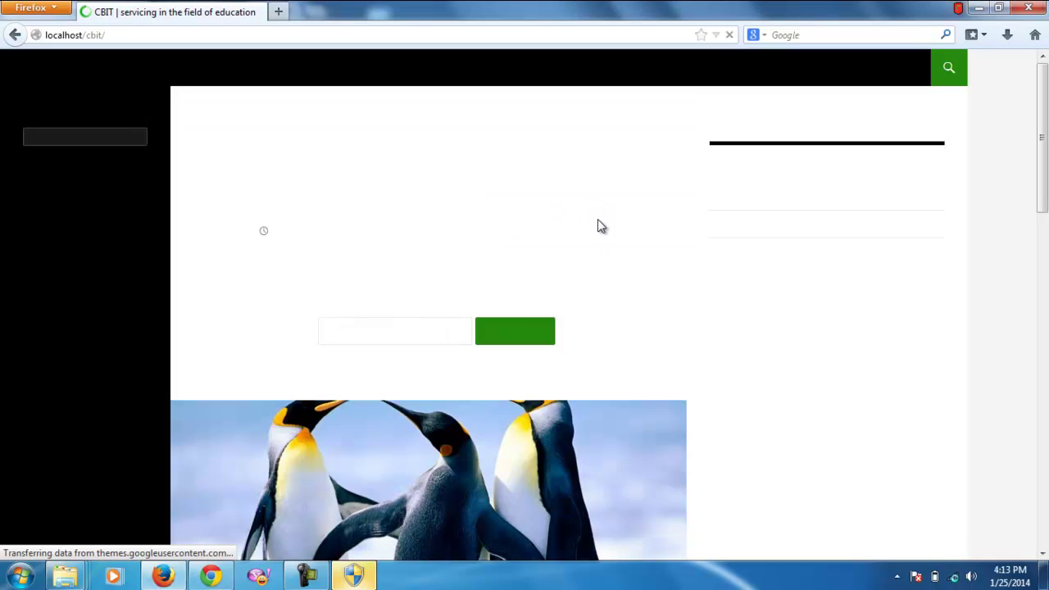
scroll(1043, 212, down, 8)
scroll(1033, 189, up, 10)
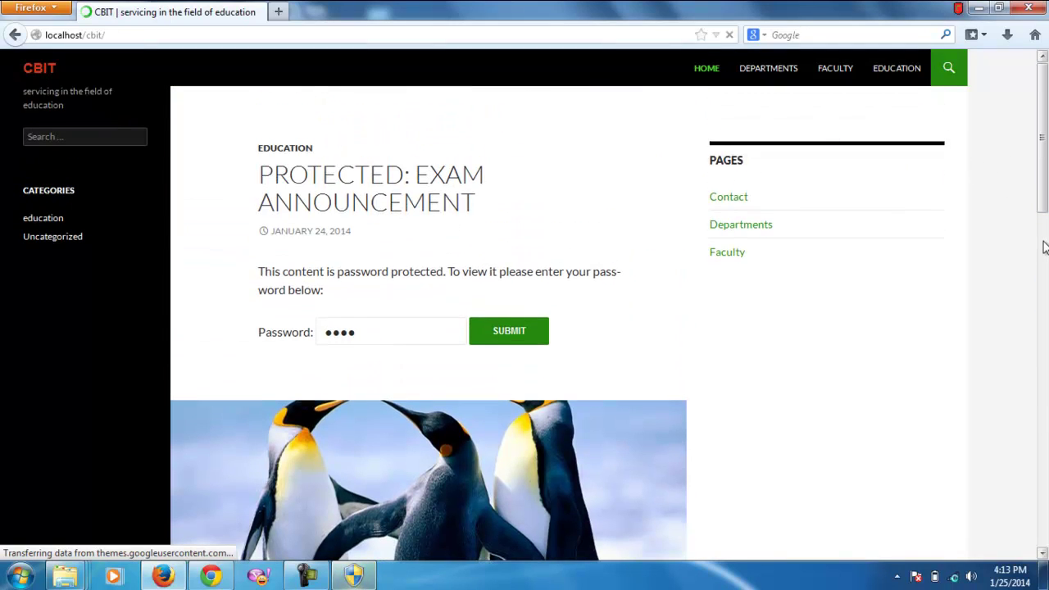
Extend the site address to wp-admin to open the WordPress login page, and select wp-login.php in its address
click(395, 36)
click(411, 38)
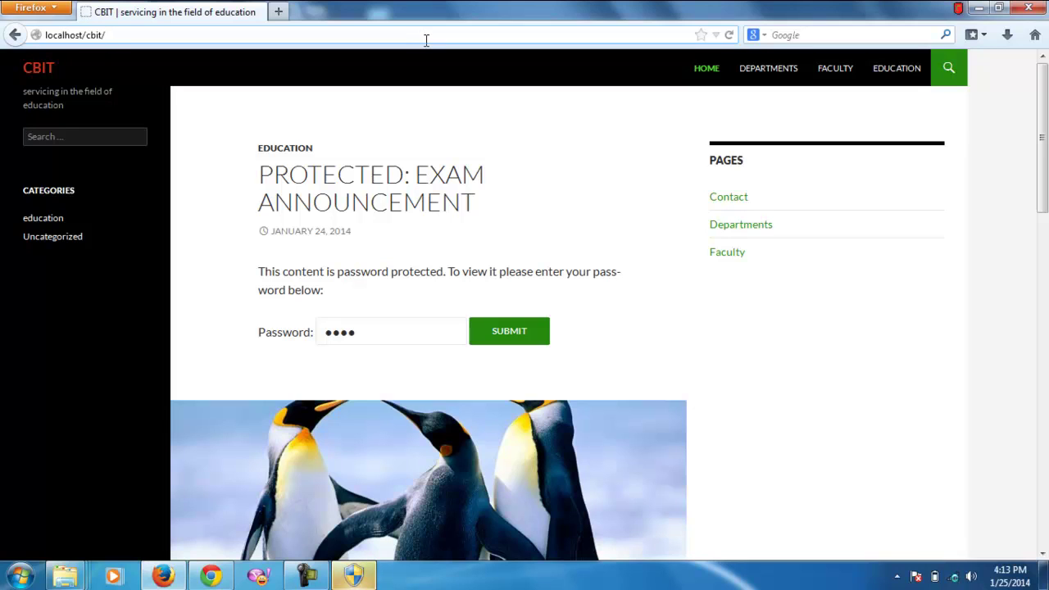
text(wp)
key(Return)
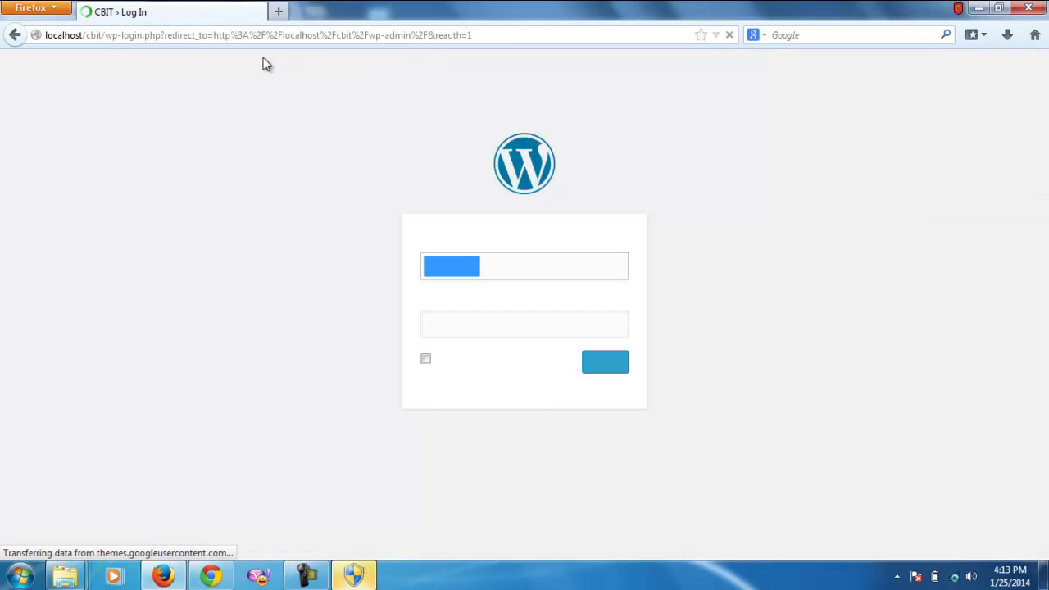
double_click(107, 36)
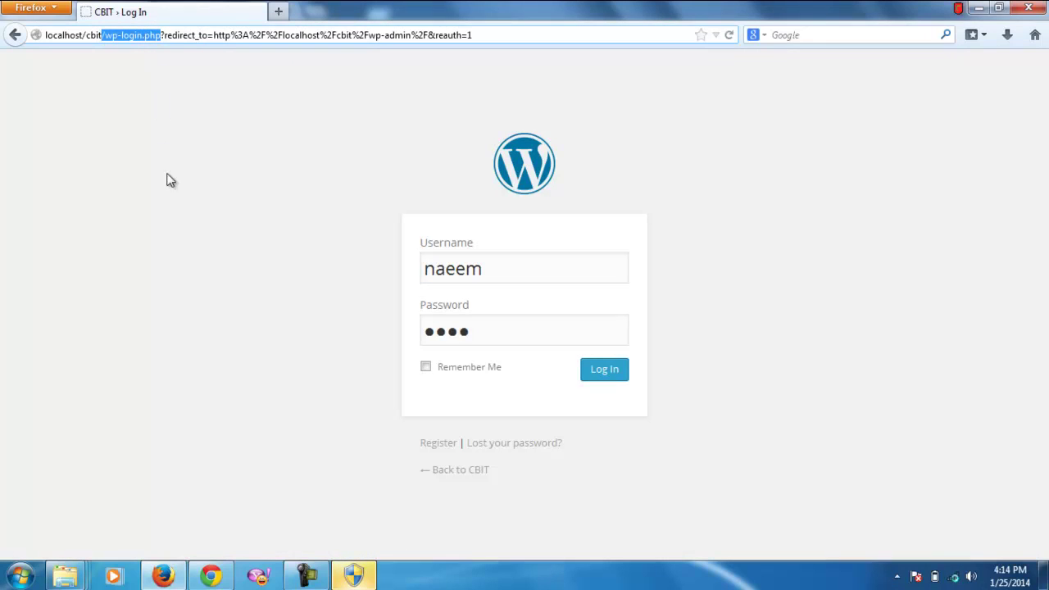
Switch to File Explorer and locate wp-login.php and wp-signup.php in the cbit folder
click(65, 576)
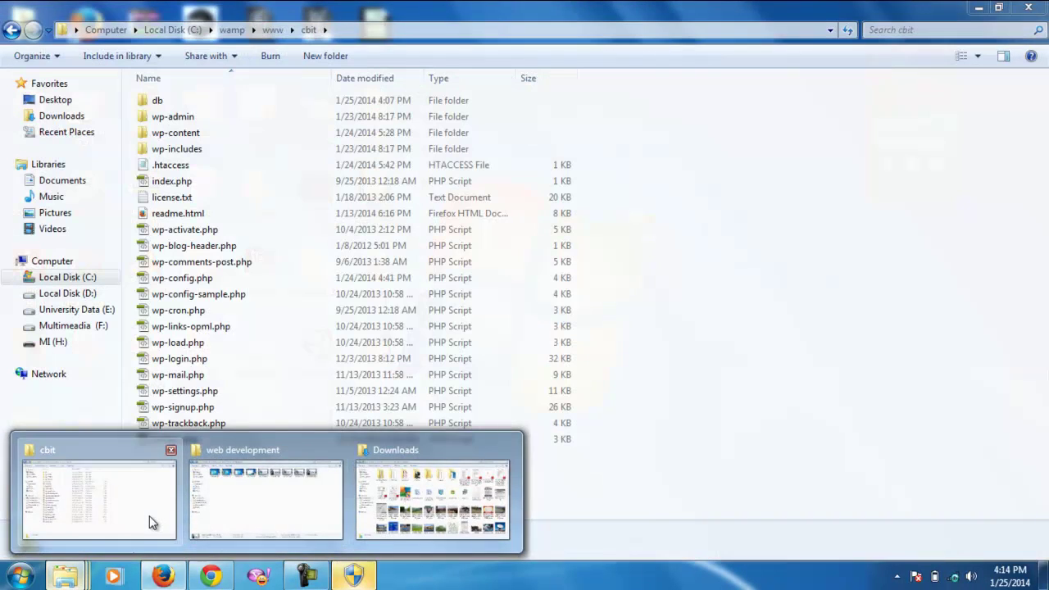
click(149, 516)
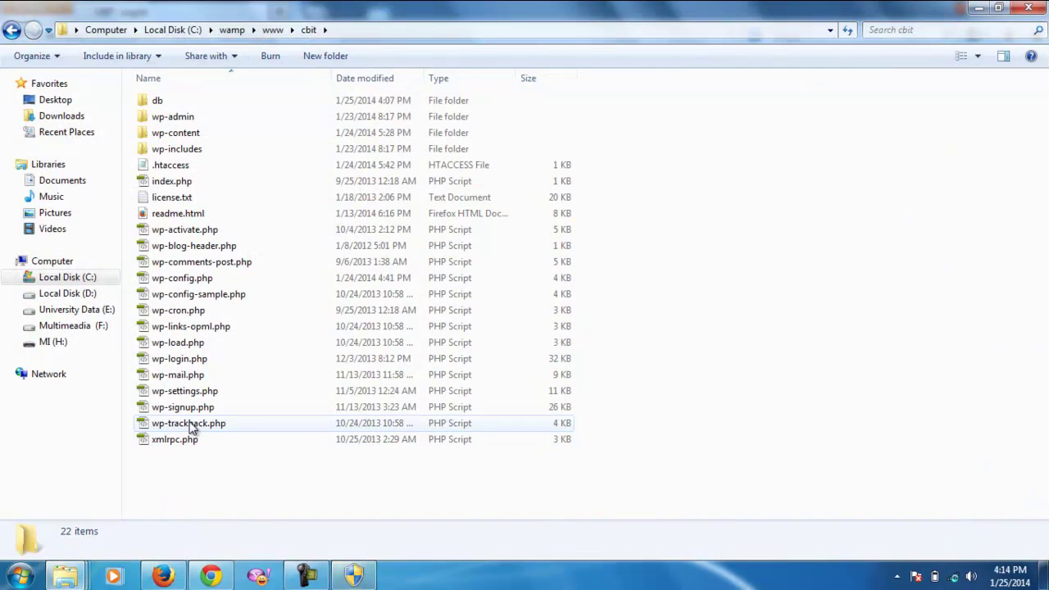
drag(212, 471, 213, 371)
click(212, 371)
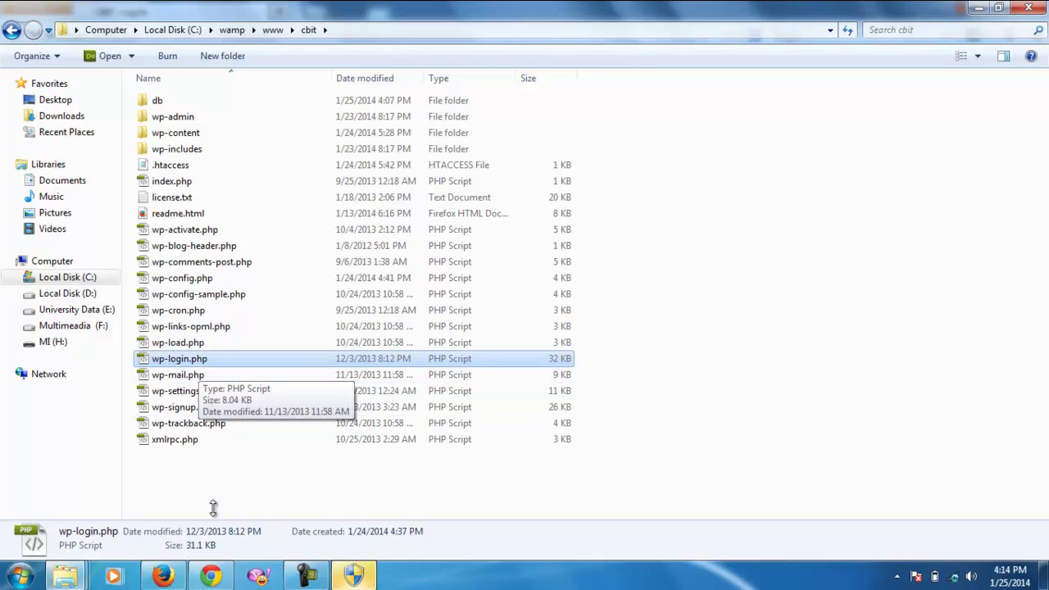
click(211, 577)
click(217, 580)
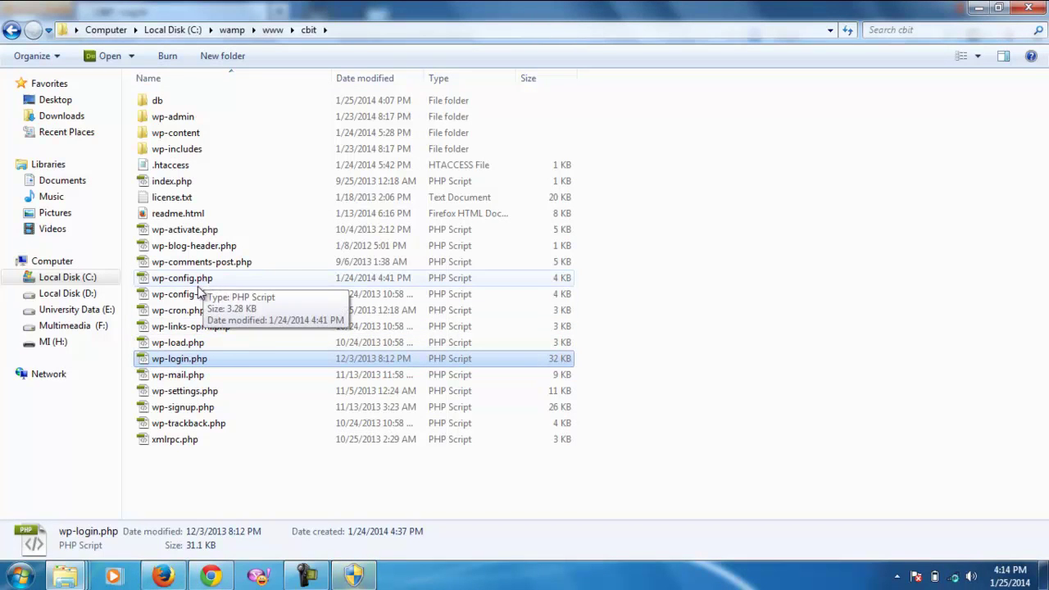
click(209, 410)
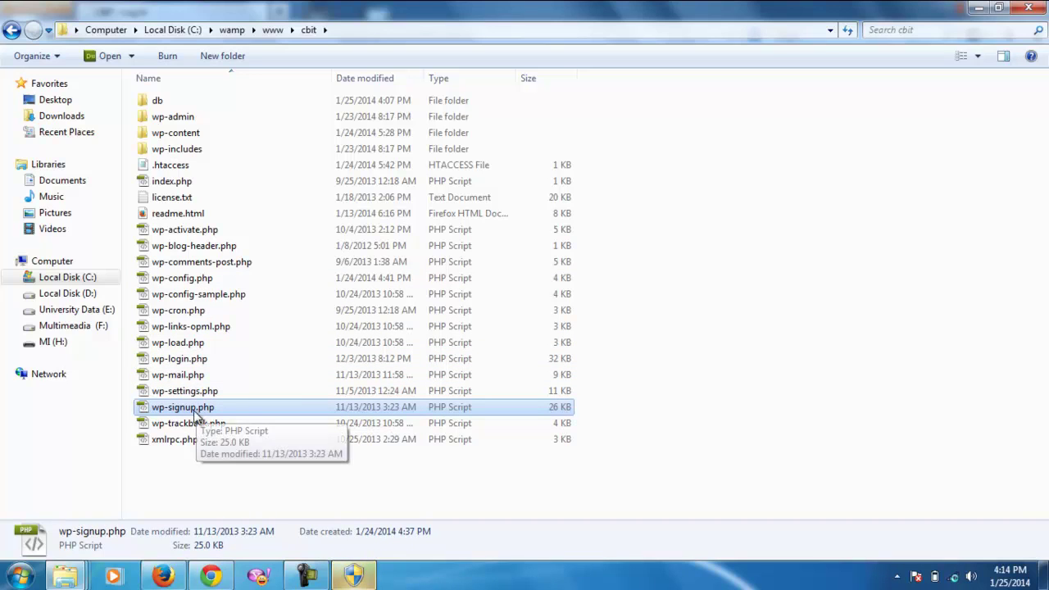
drag(190, 471, 270, 489)
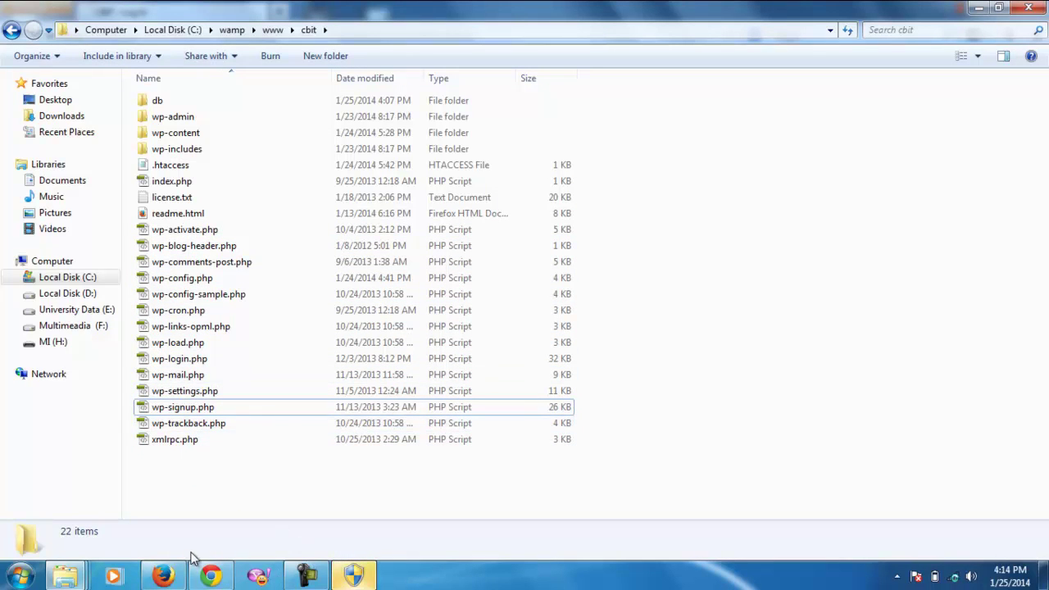
View the CBIT home page in Chrome, and switch to Firefox to open the site's registration form
click(215, 578)
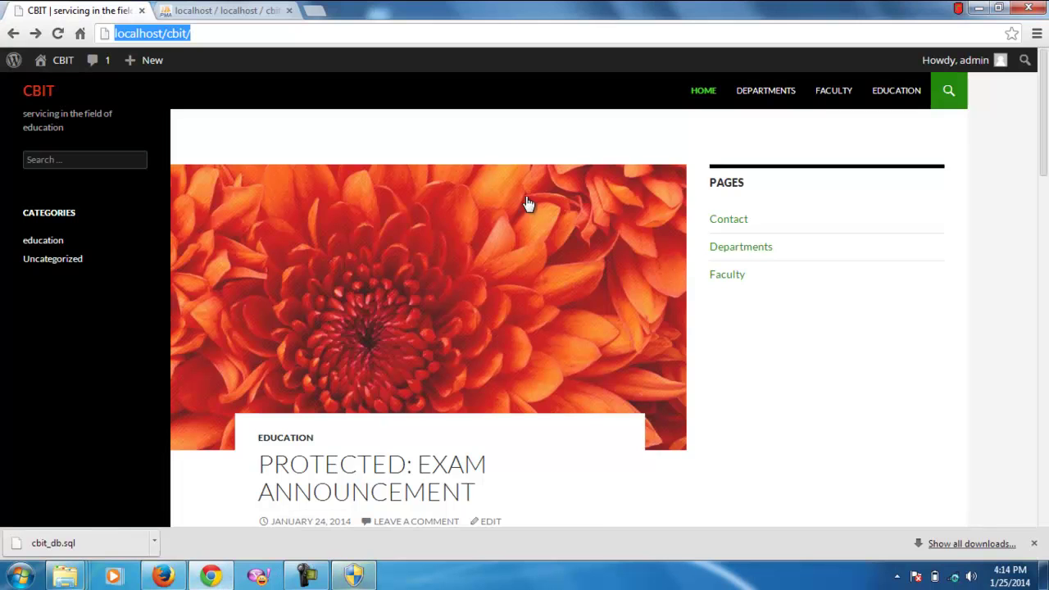
mouse_move(1043, 106)
mouse_down()
mouse_move(1030, 169)
mouse_move(1035, 90)
mouse_up()
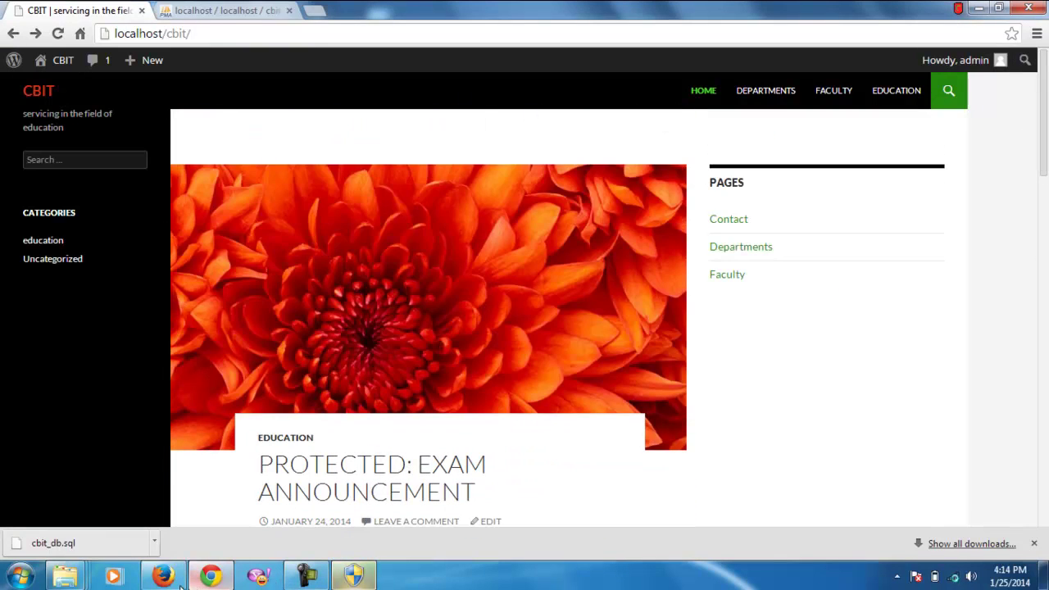
click(211, 578)
click(153, 585)
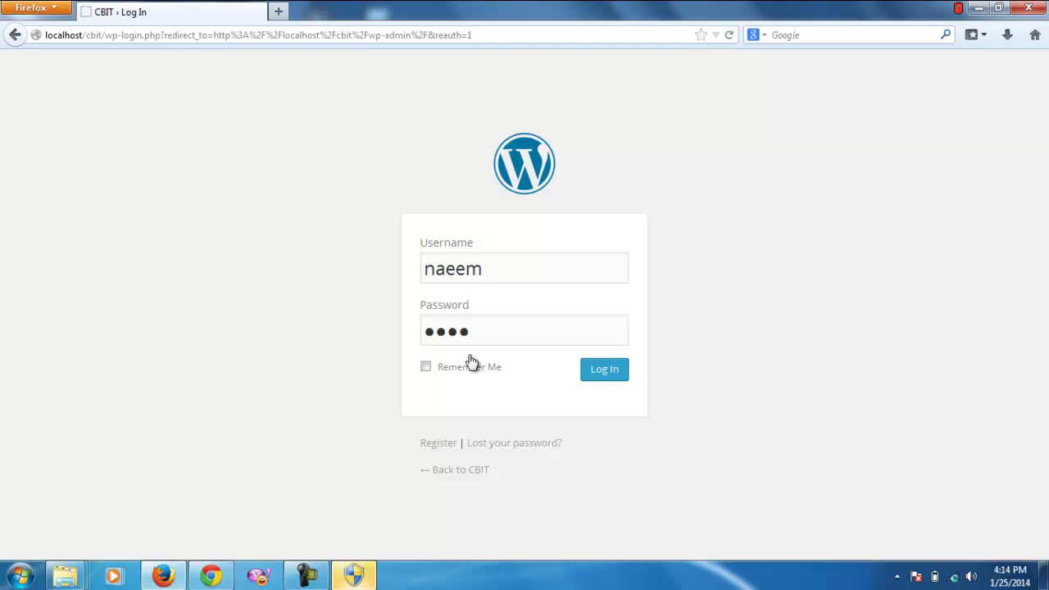
click(451, 444)
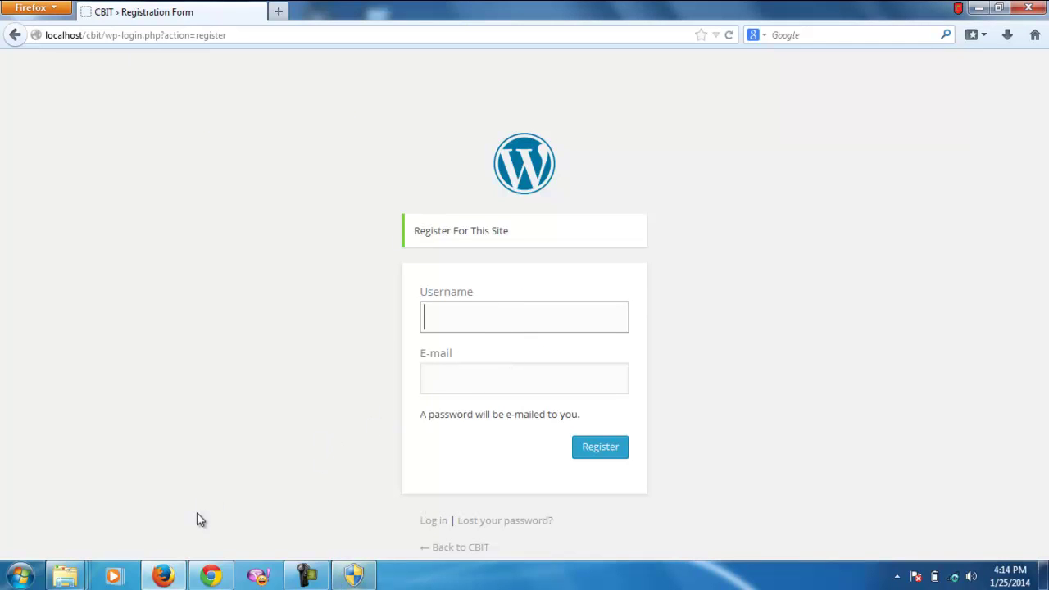
Switch to File Explorer and select the wp-admin folder inside cbit
click(88, 579)
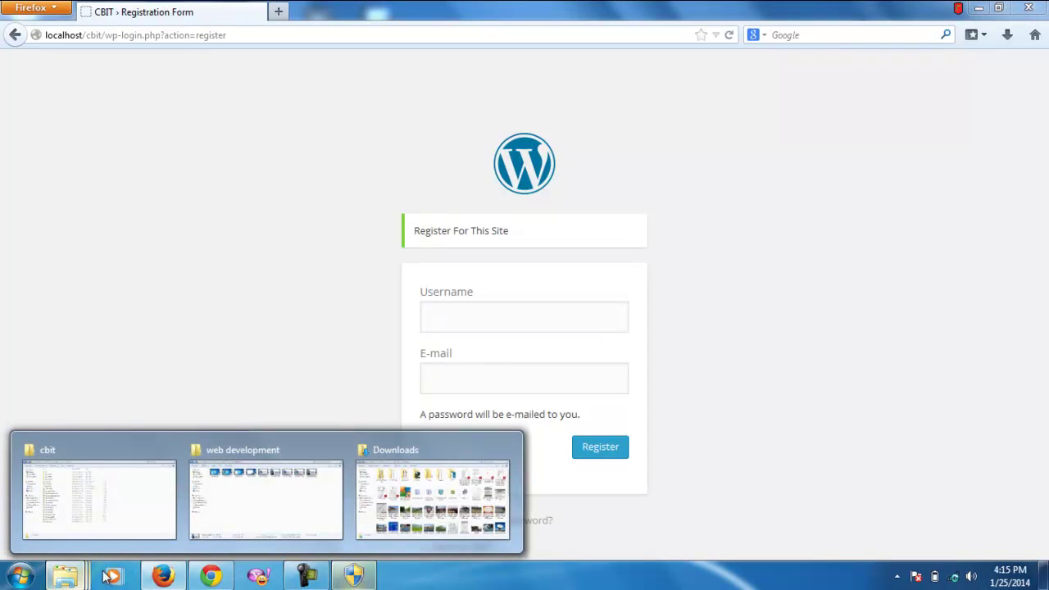
click(107, 520)
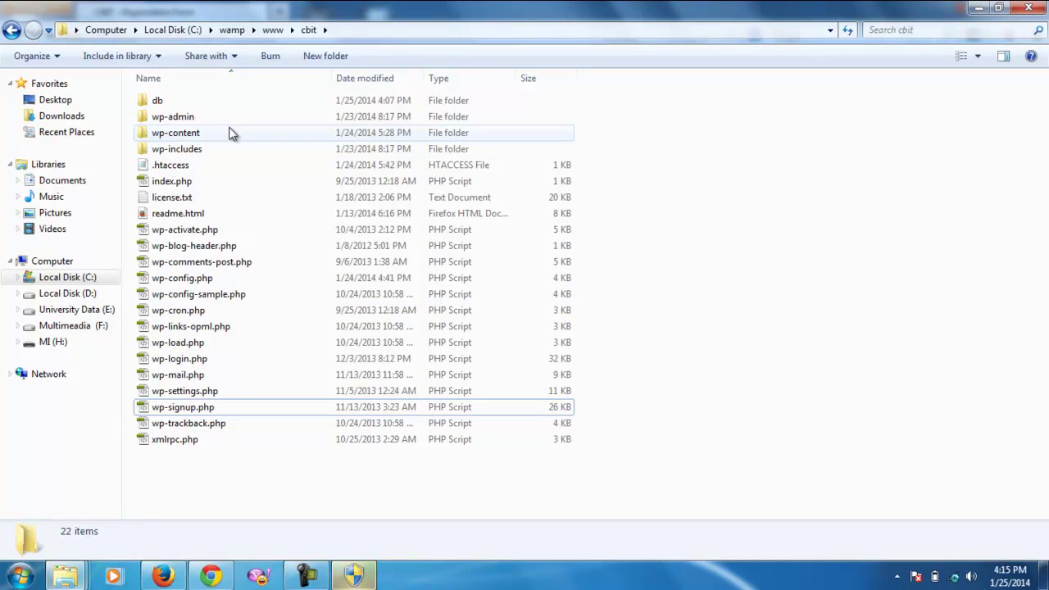
click(193, 121)
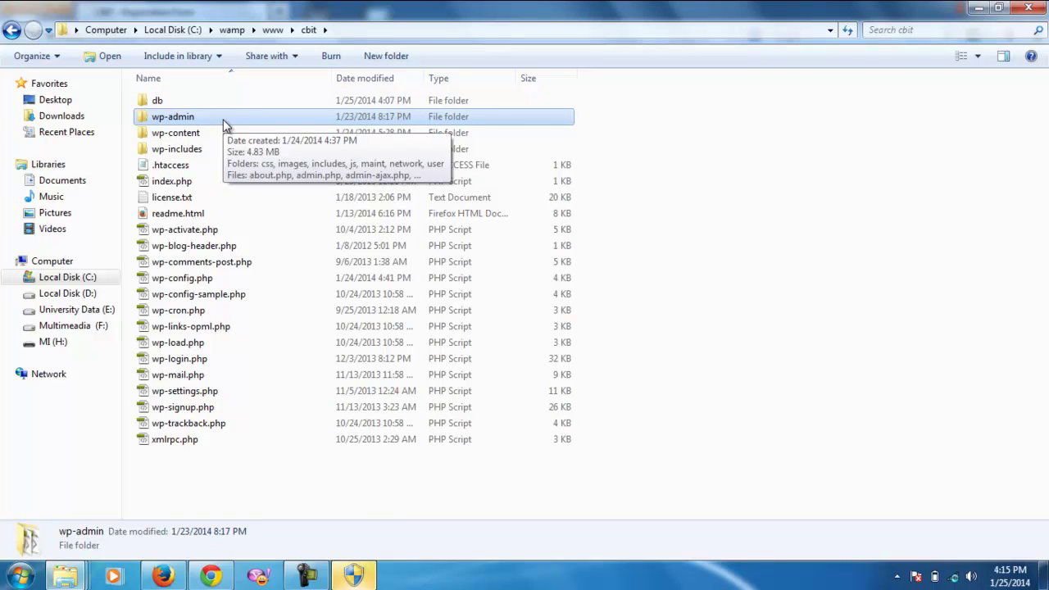
Open the wp-admin folder, and switch to Chrome to open the CBIT site's Dashboard in a new tab
double_click(224, 122)
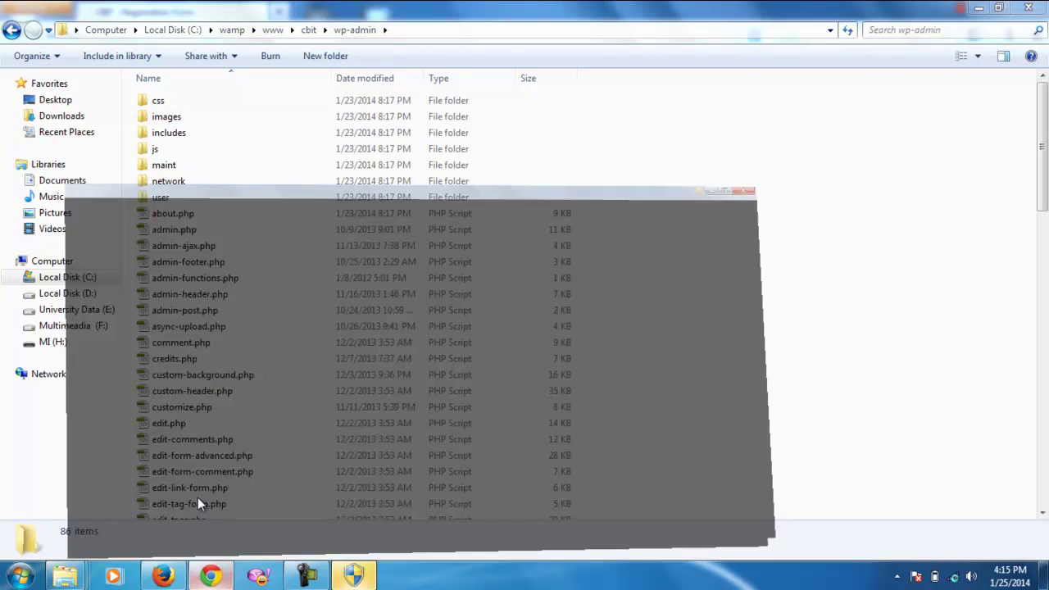
click(220, 580)
drag(199, 30, 112, 21)
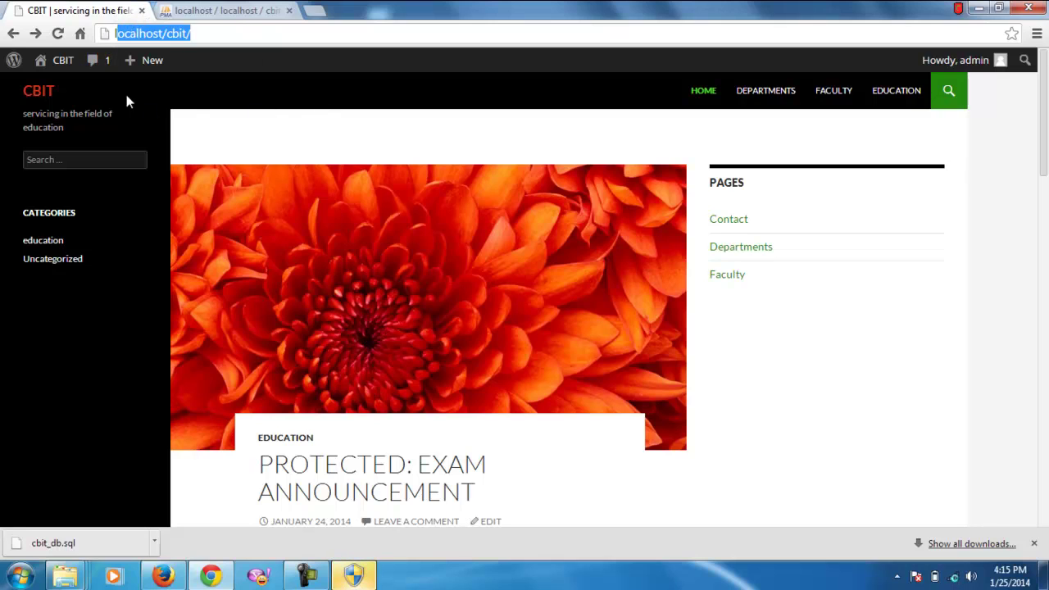
mouse_move(71, 69)
right_click(84, 88)
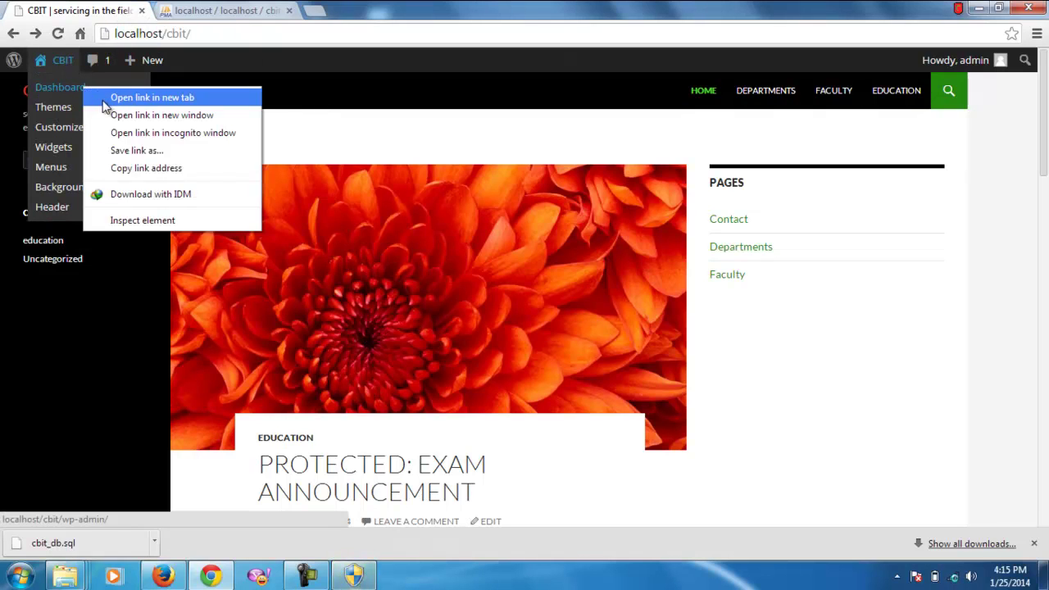
click(104, 101)
click(196, 11)
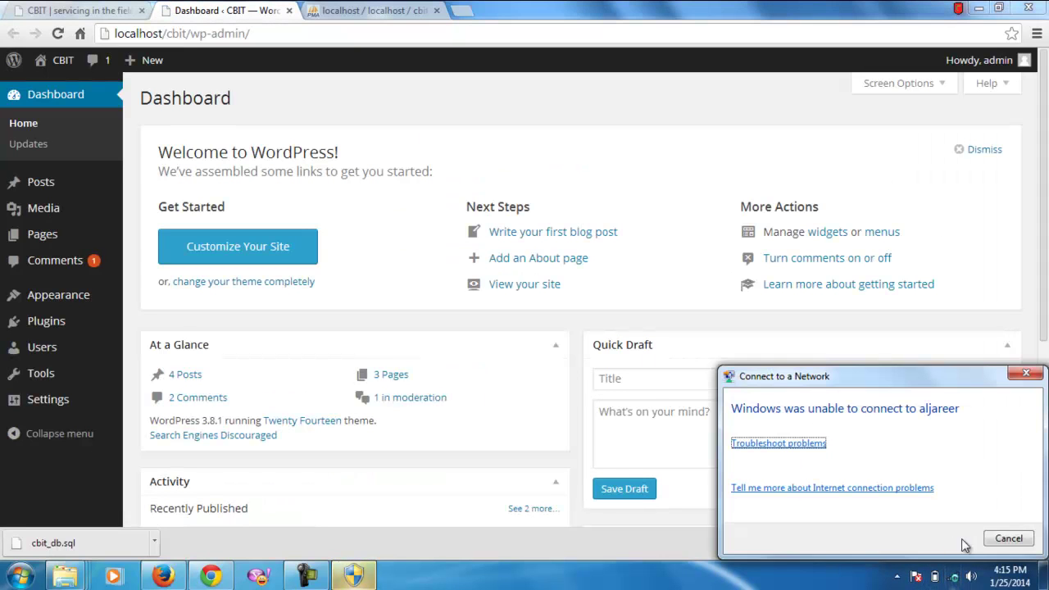
Dismiss the network connection dialog and show the list of available wireless networks
click(1007, 538)
click(954, 577)
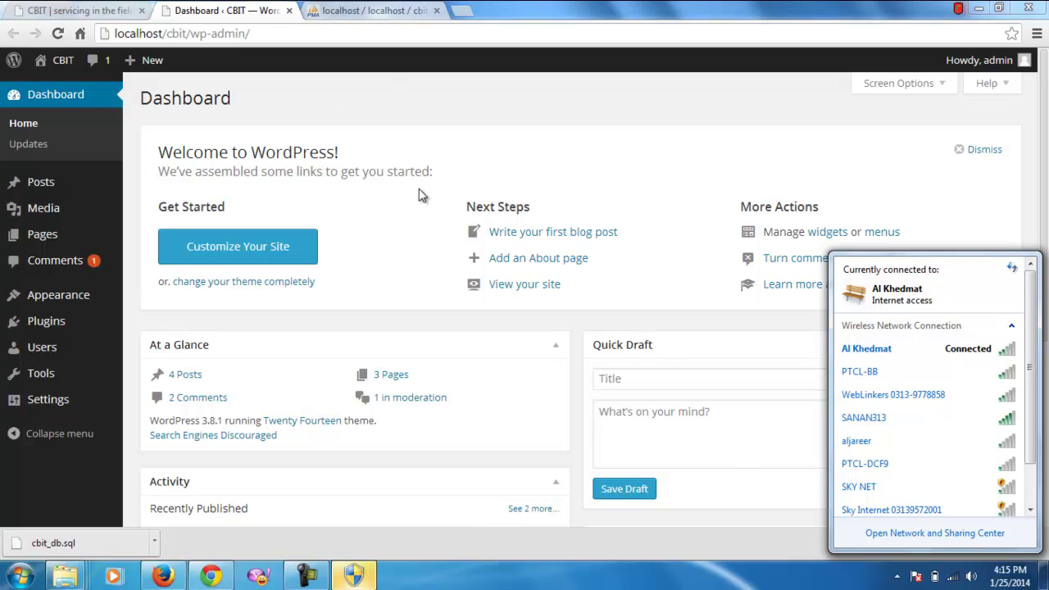
View the CBIT home page in Chrome and compare it with the registration form in Firefox
click(90, 10)
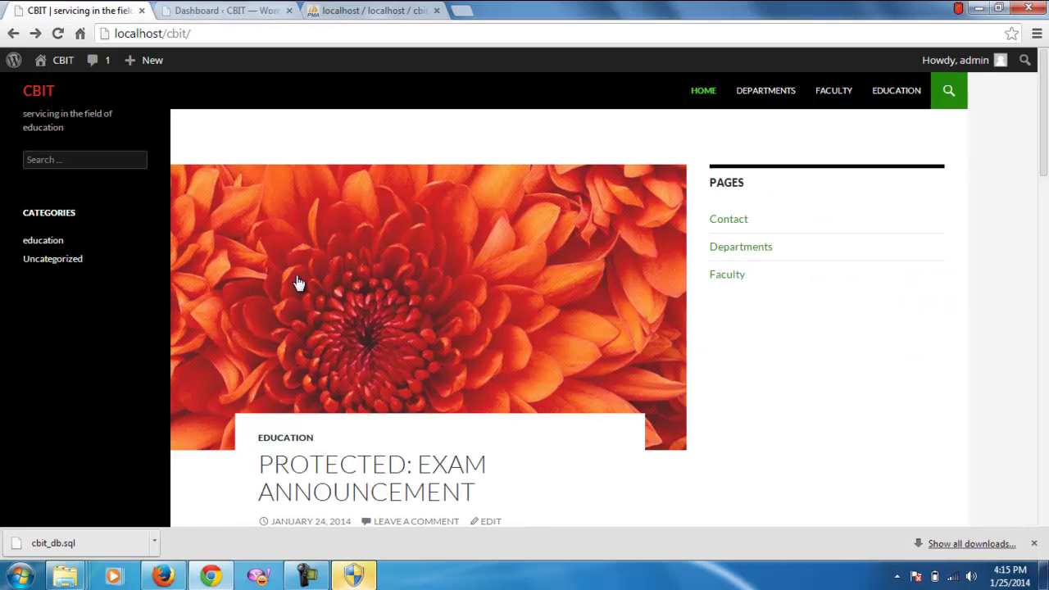
click(211, 576)
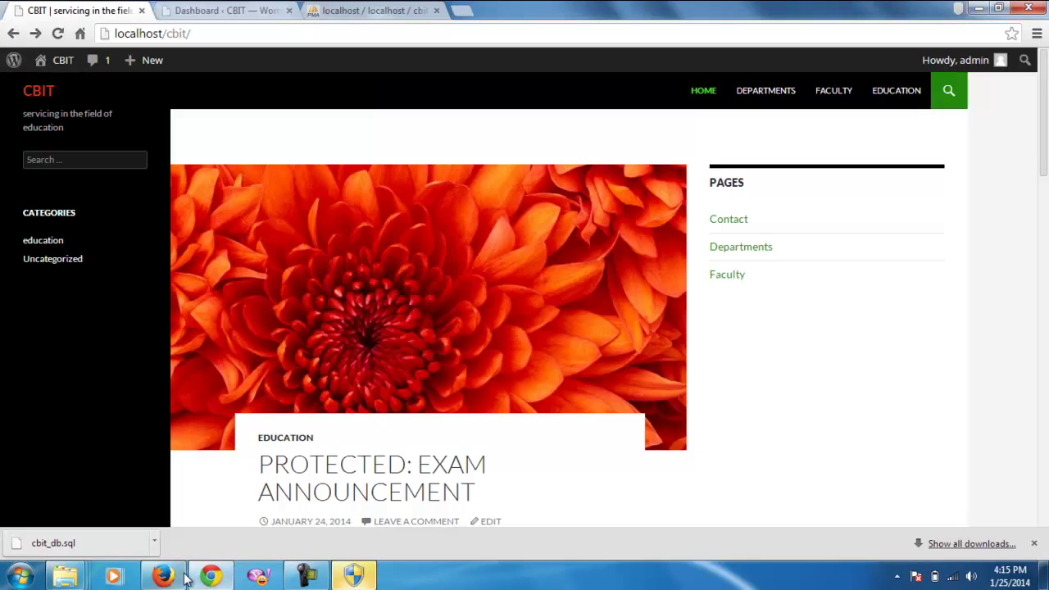
click(175, 579)
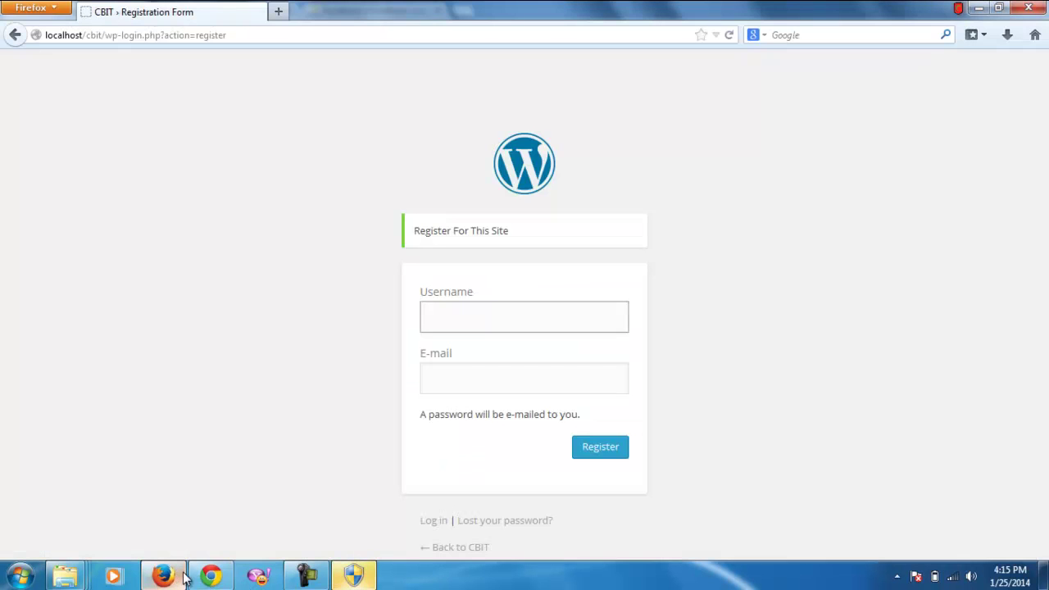
click(211, 576)
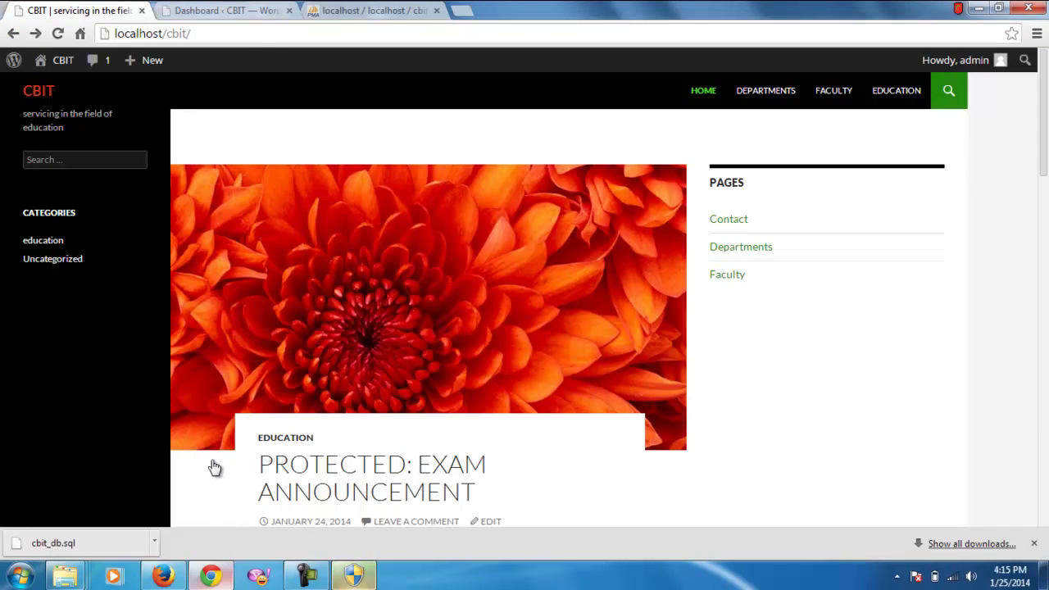
Go from the Dashboard to the site's plugins and search for new ones matching "custom login"
click(227, 10)
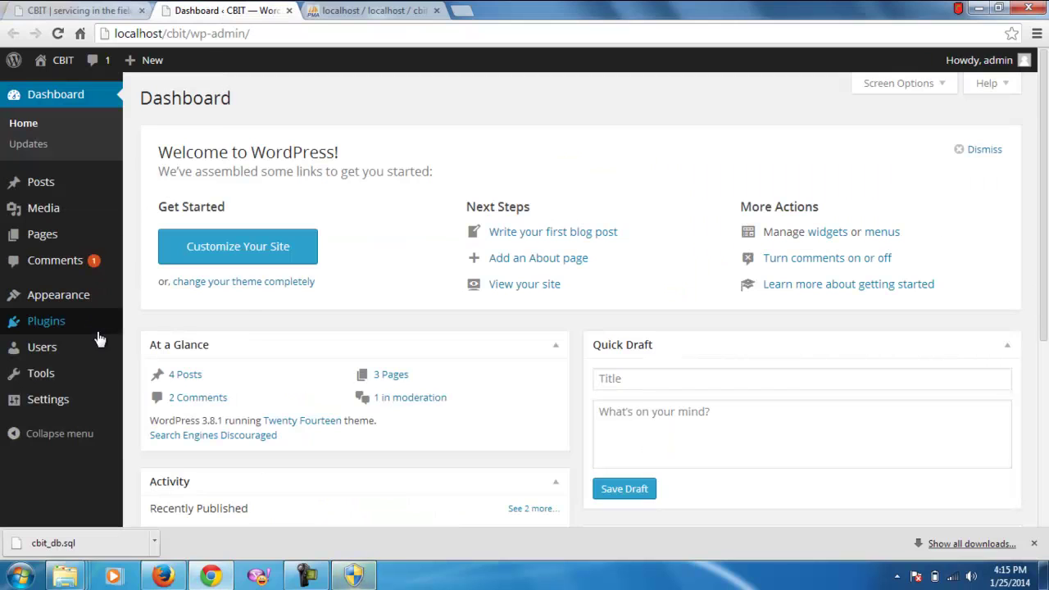
mouse_move(96, 330)
click(159, 328)
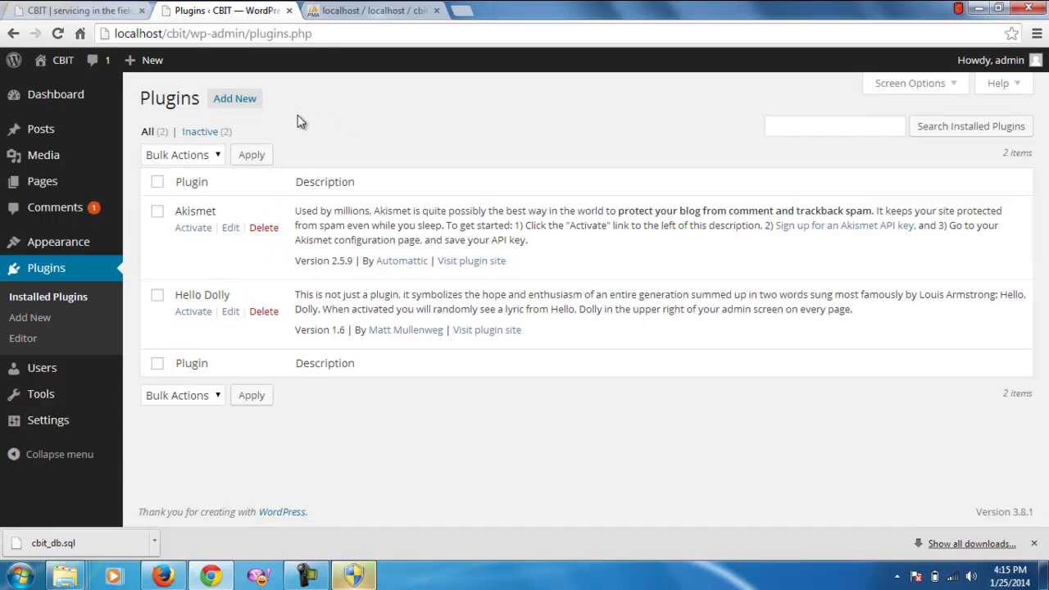
click(247, 106)
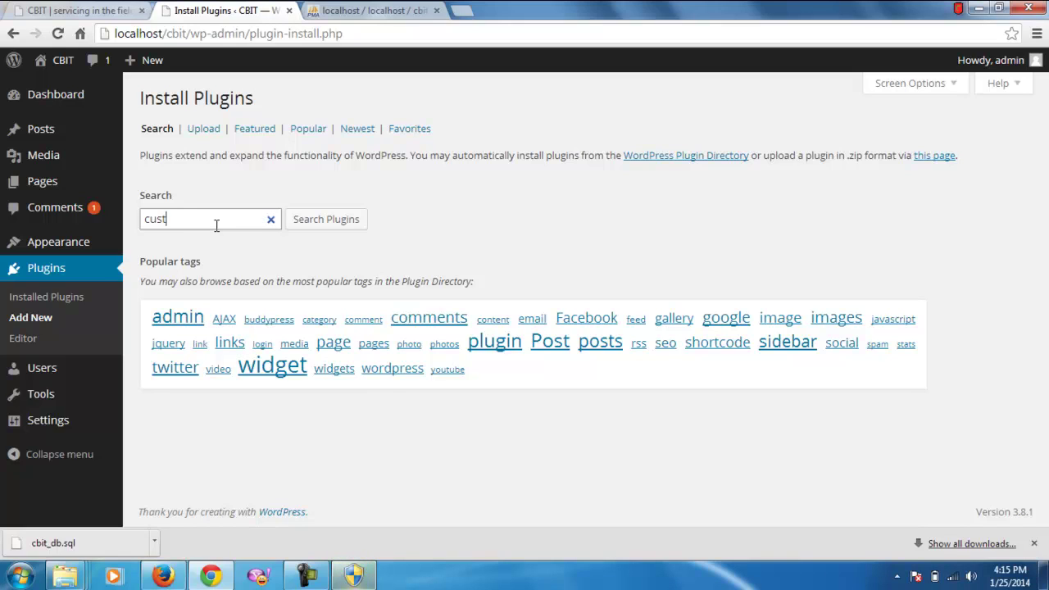
key(Return)
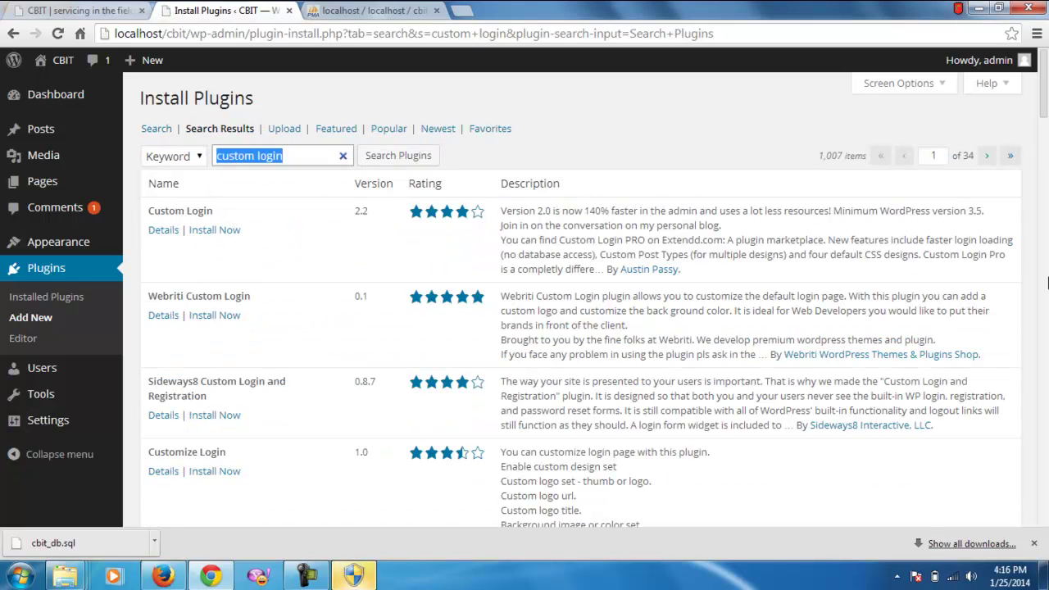
Open the Custom Login plugin's details in a new tab and highlight its extensions, WordPress compatibility and download count
mouse_move(1044, 95)
mouse_down()
mouse_move(1044, 264)
mouse_move(1045, 78)
mouse_up()
right_click(156, 239)
click(187, 243)
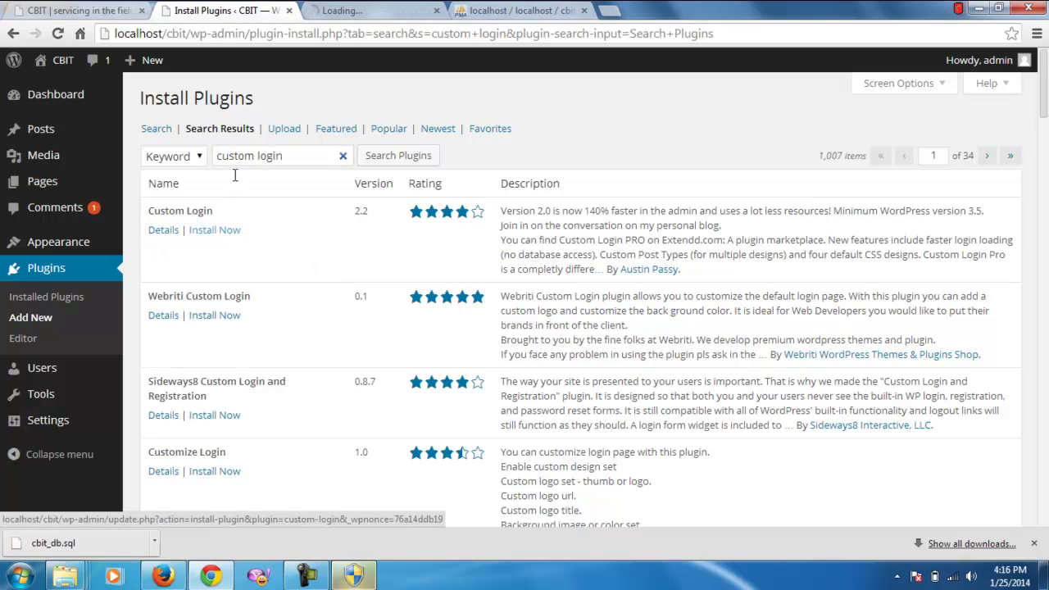
click(328, 10)
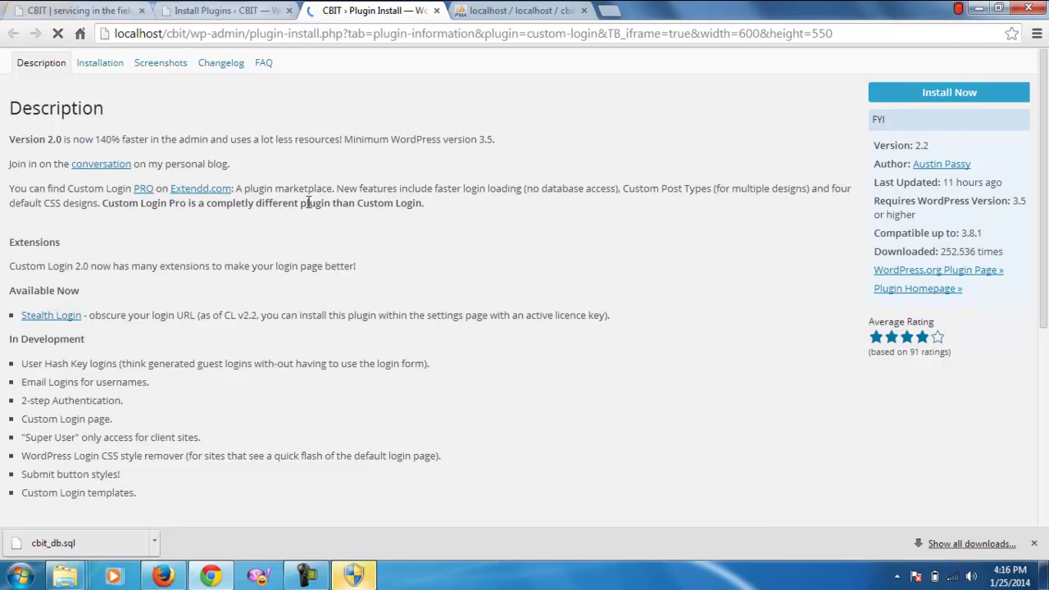
drag(207, 487, 61, 243)
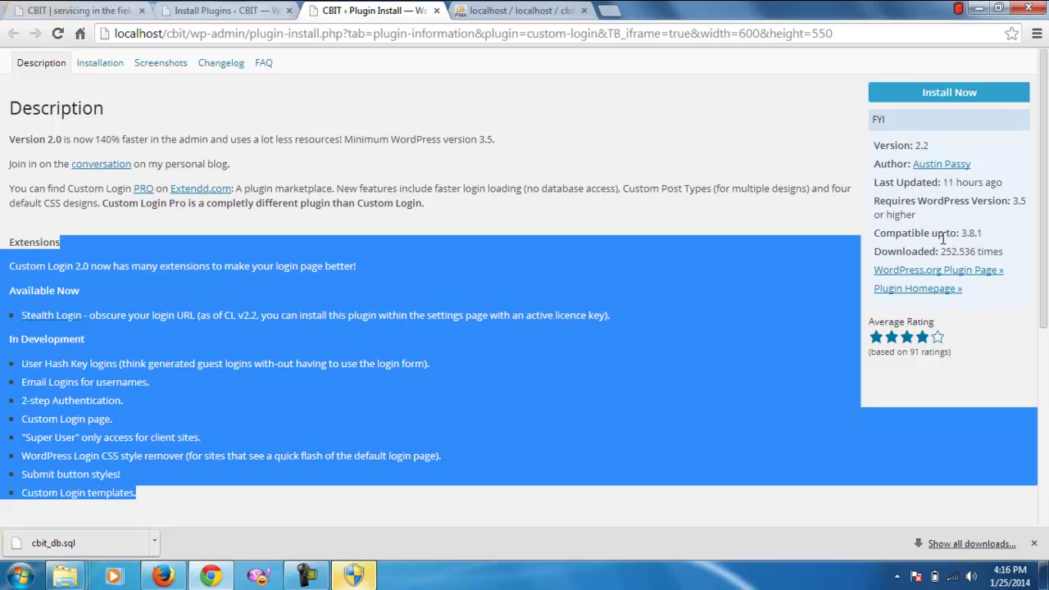
drag(951, 236, 968, 235)
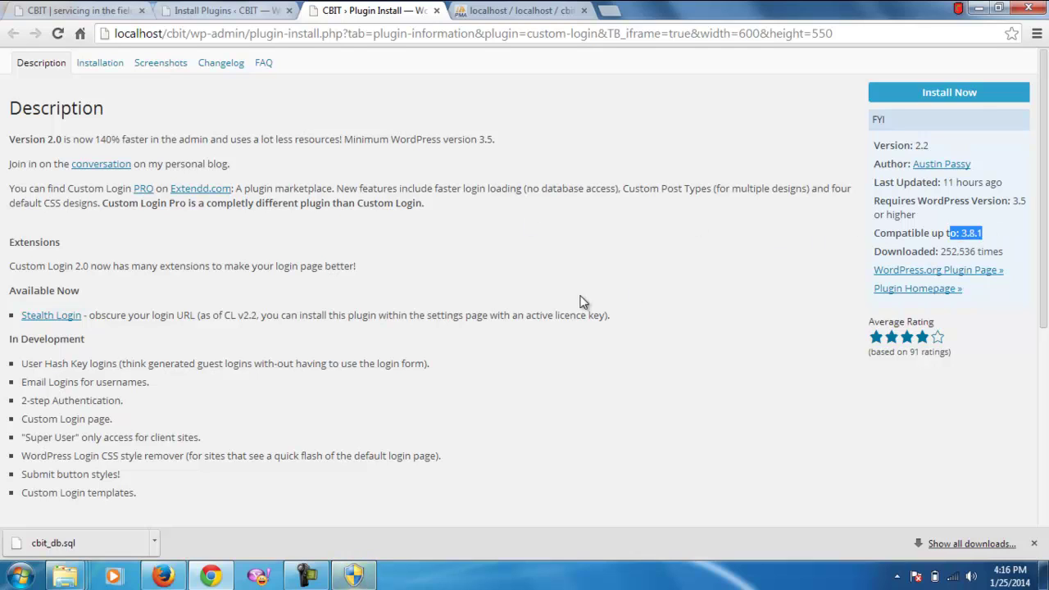
click(941, 255)
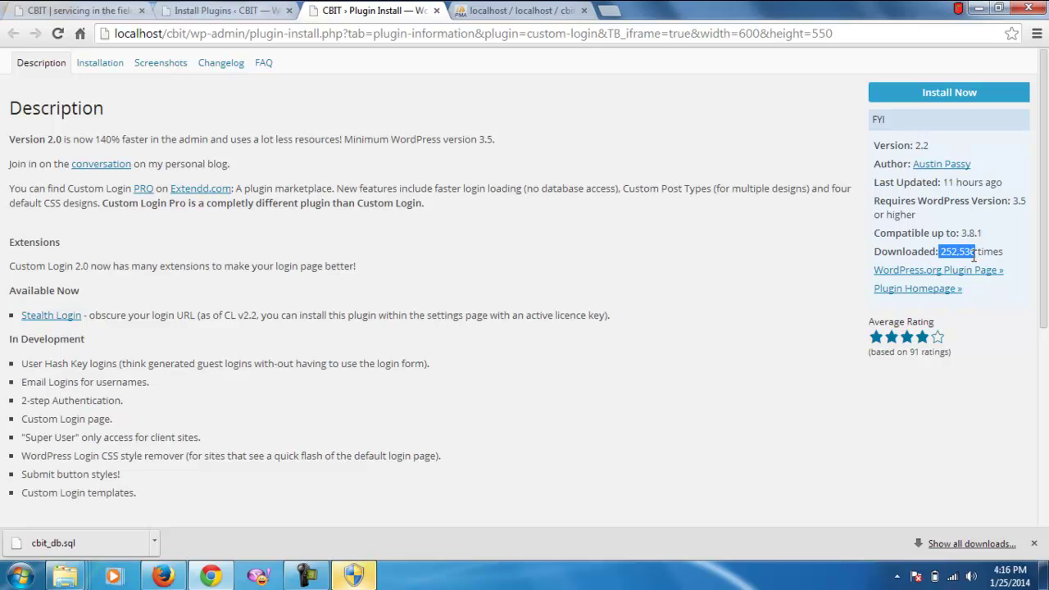
Return to the "custom login" search results and examine the listed plugins' ratings and descriptions
click(235, 9)
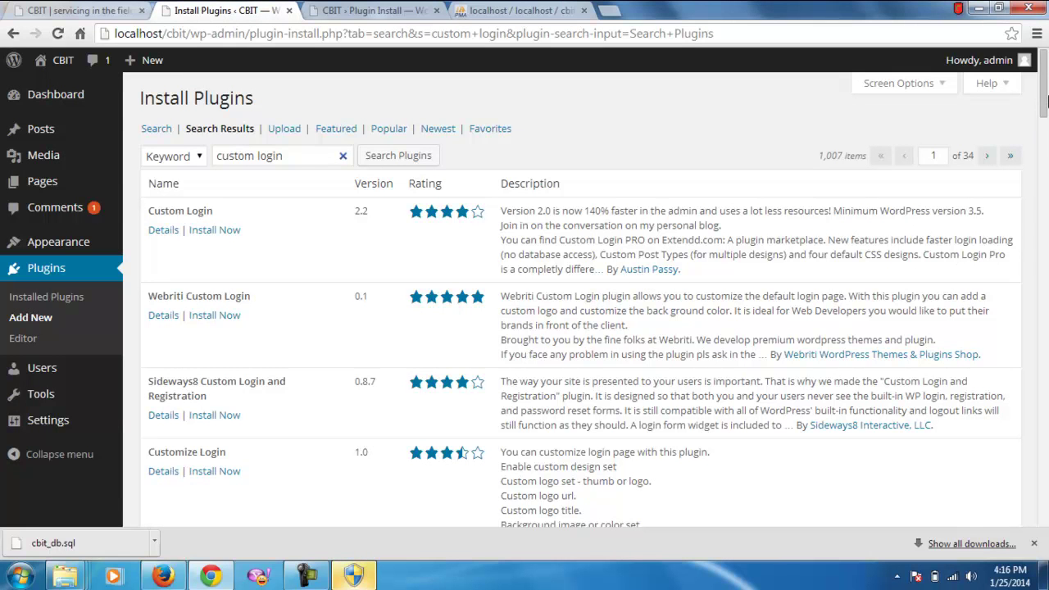
drag(1045, 102, 1046, 123)
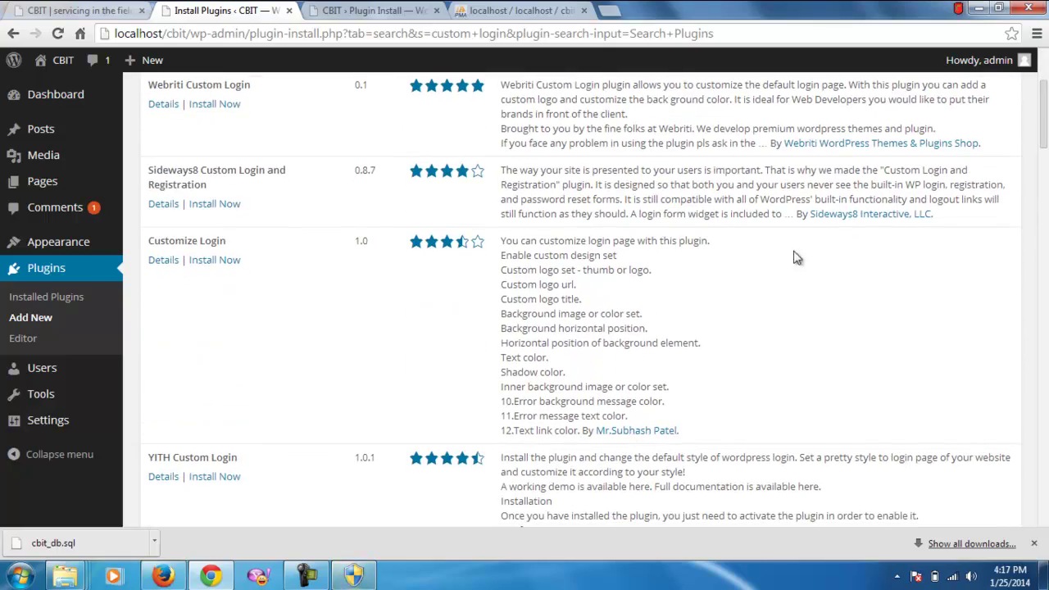
scroll(713, 273, down, 2)
scroll(474, 341, down, 4)
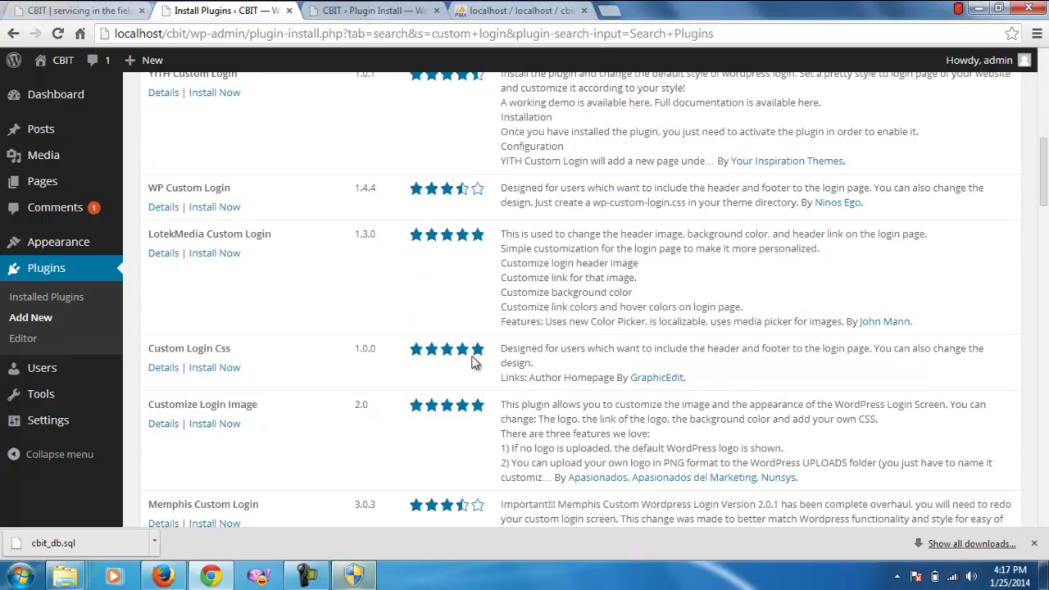
scroll(476, 361, down, 3)
scroll(474, 361, down, 2)
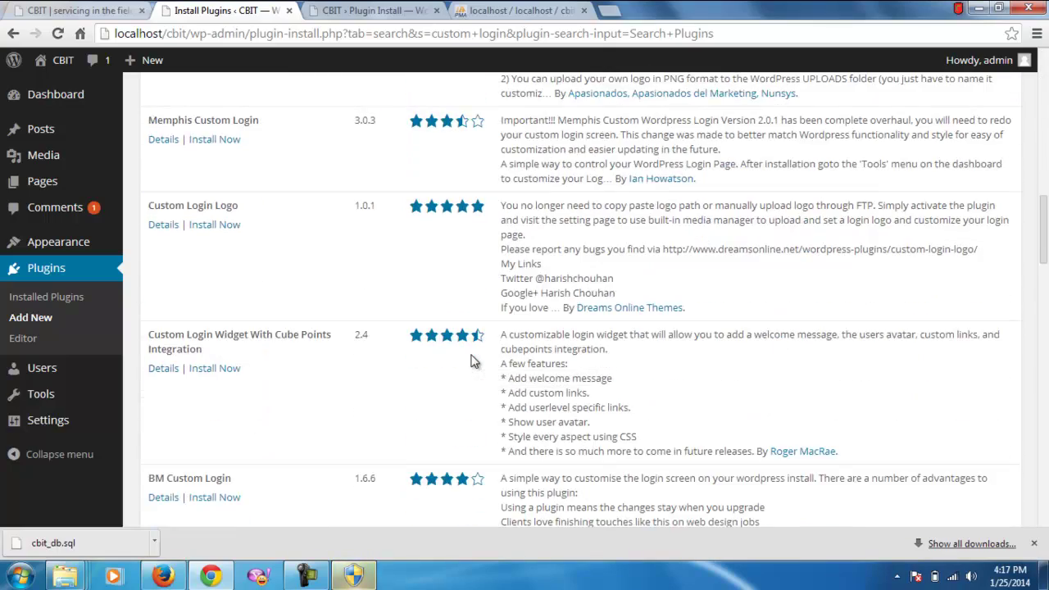
scroll(474, 361, down, 2)
scroll(478, 358, up, 9)
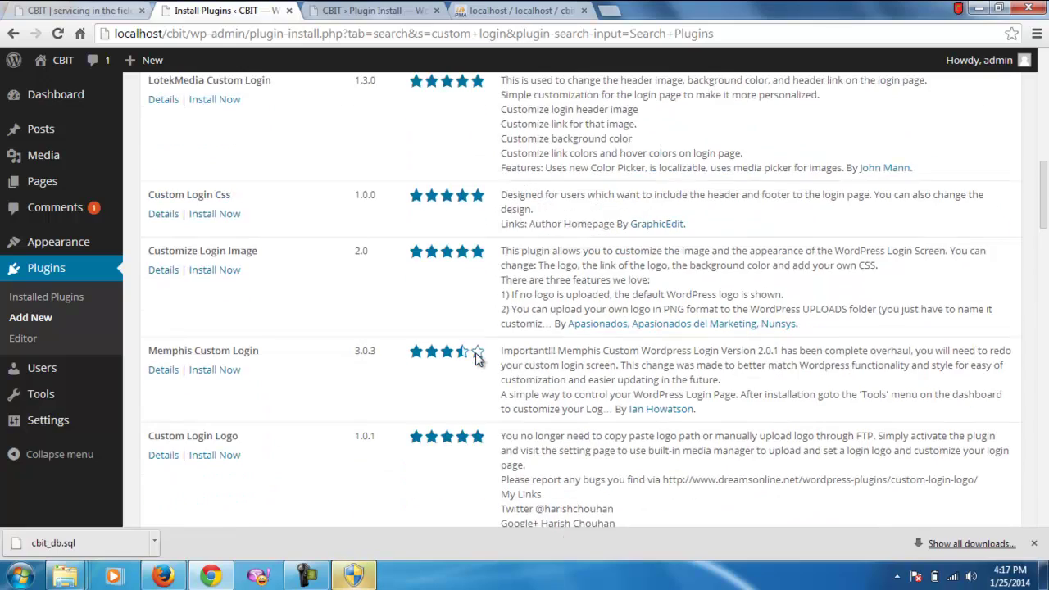
scroll(478, 360, up, 4)
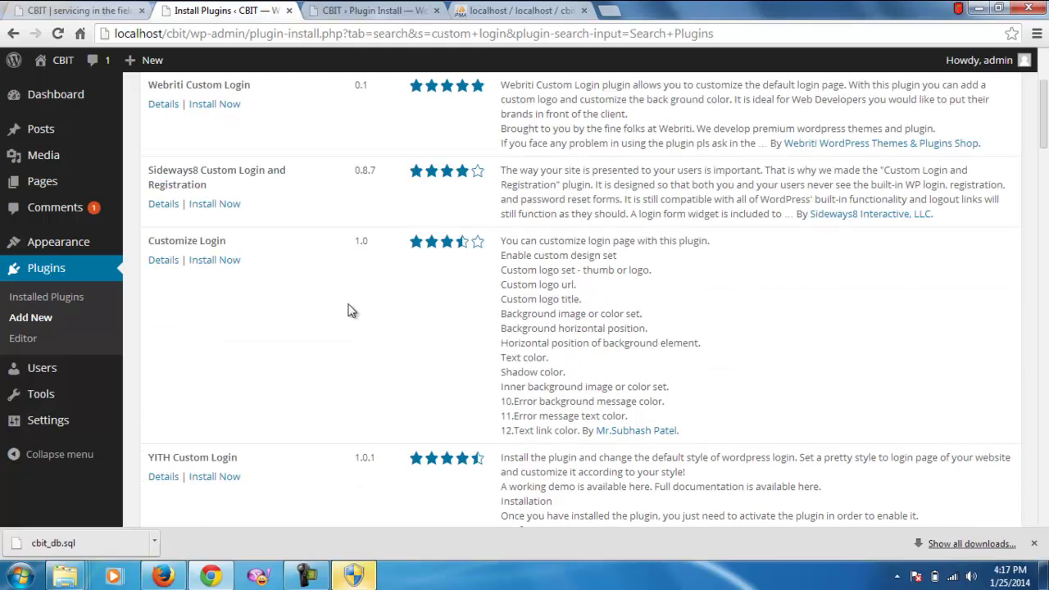
Install the Customize Login 1.0 plugin and activate it
click(231, 264)
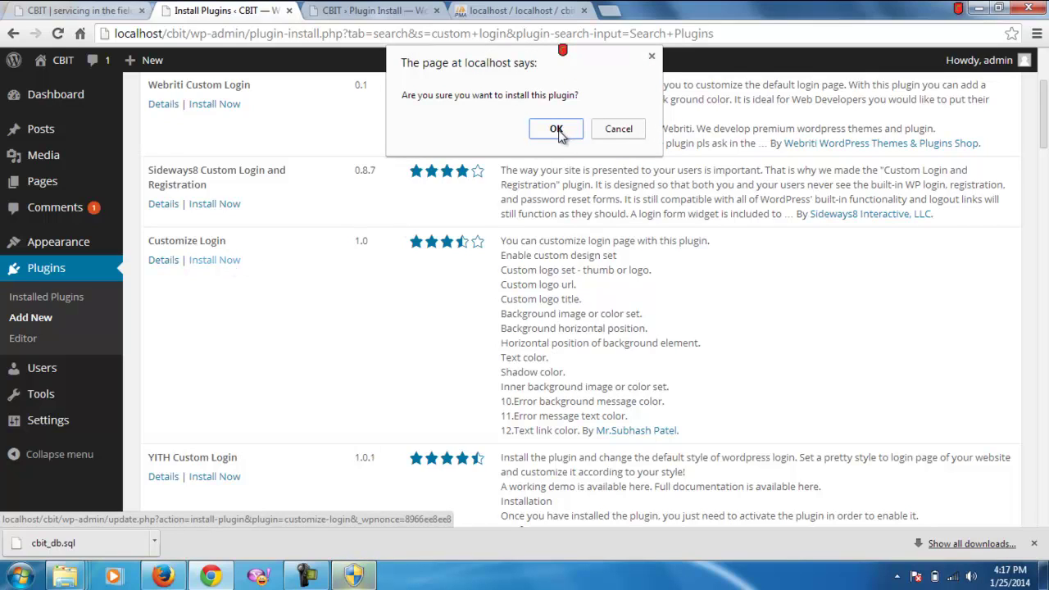
click(556, 130)
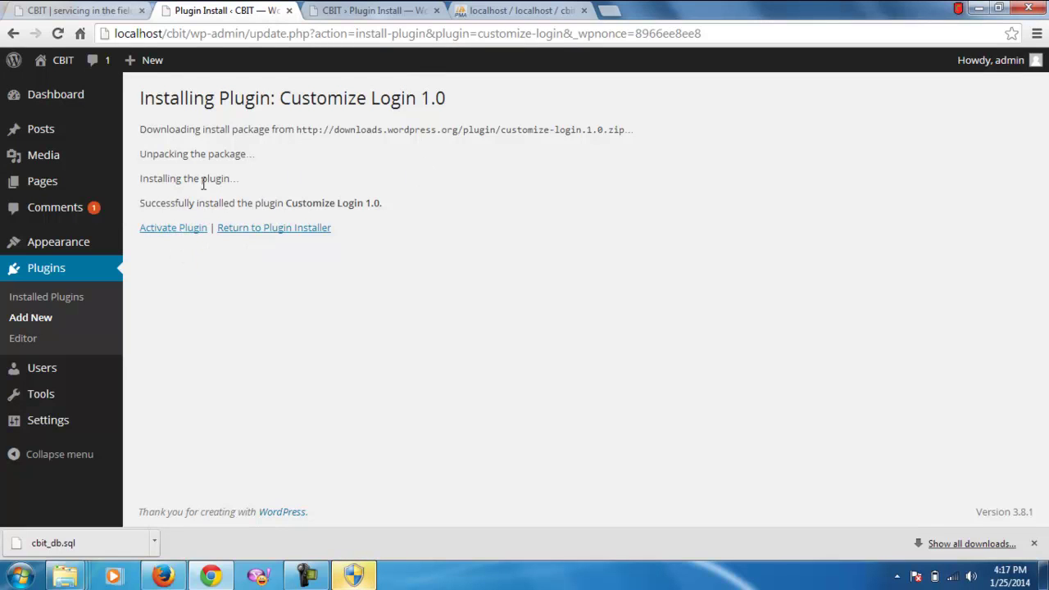
click(200, 232)
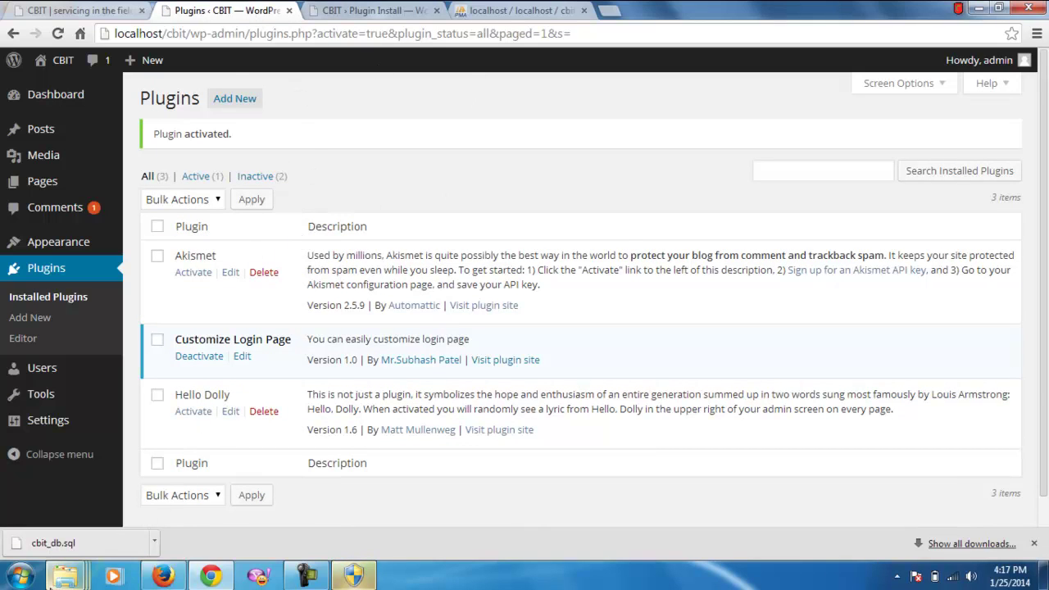
Switch to File Explorer, open the plugins folder in cbit's wp-content, and look inside the customize-login folder
mouse_move(65, 576)
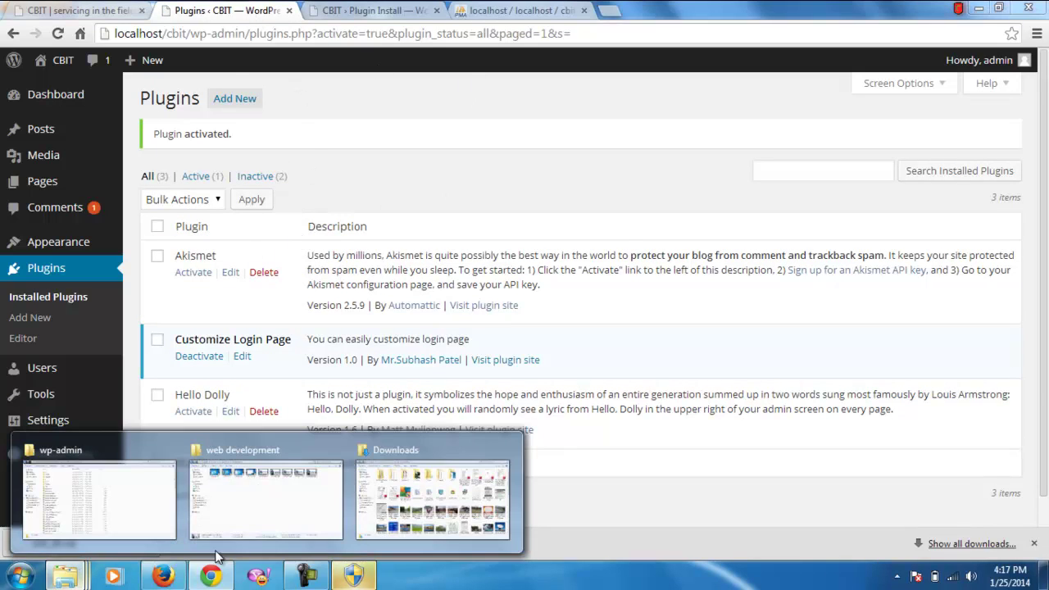
click(125, 502)
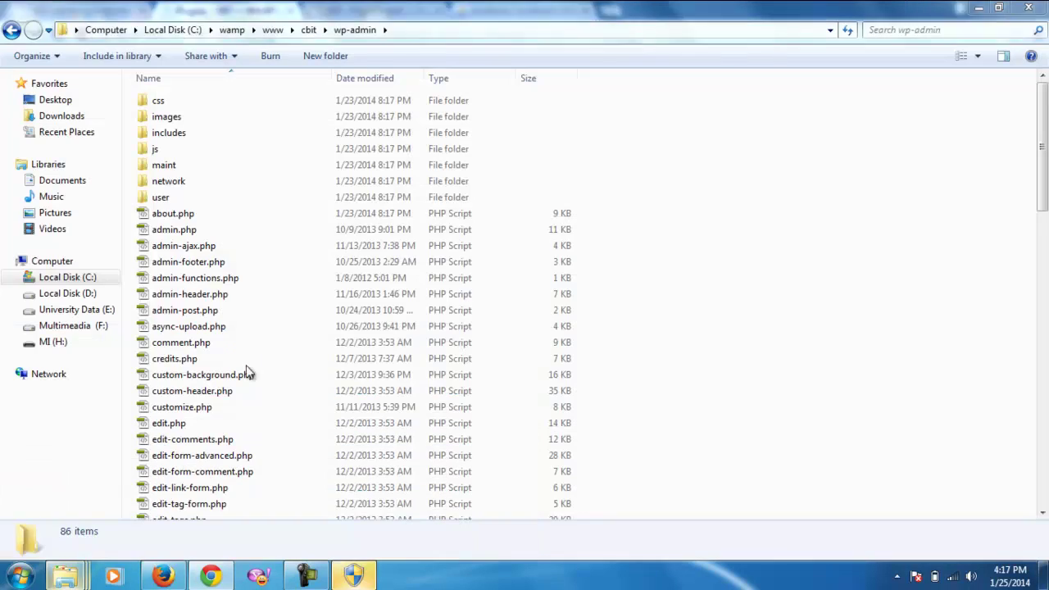
click(306, 30)
double_click(191, 134)
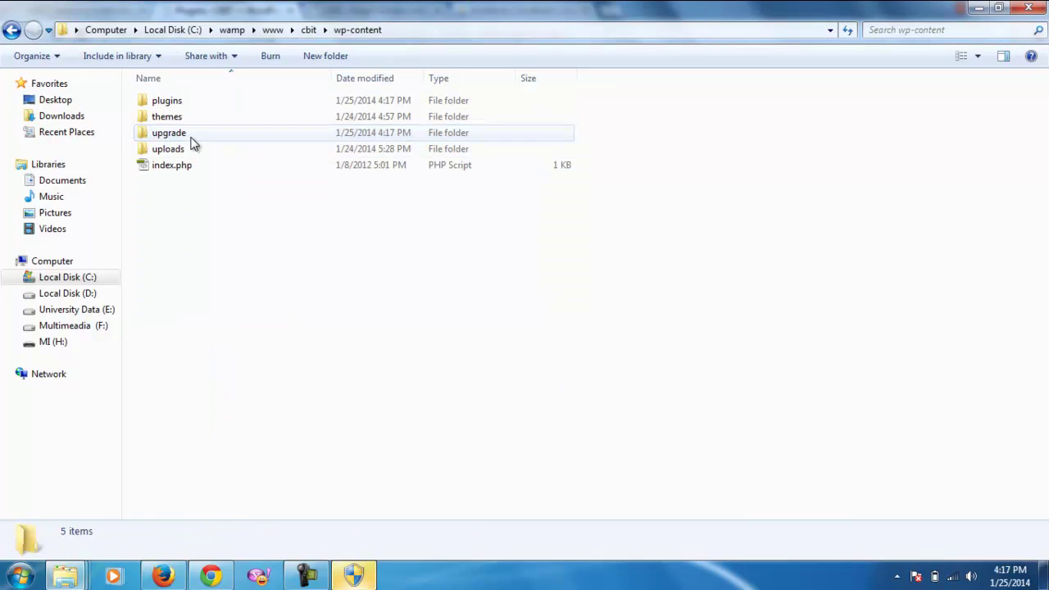
double_click(190, 107)
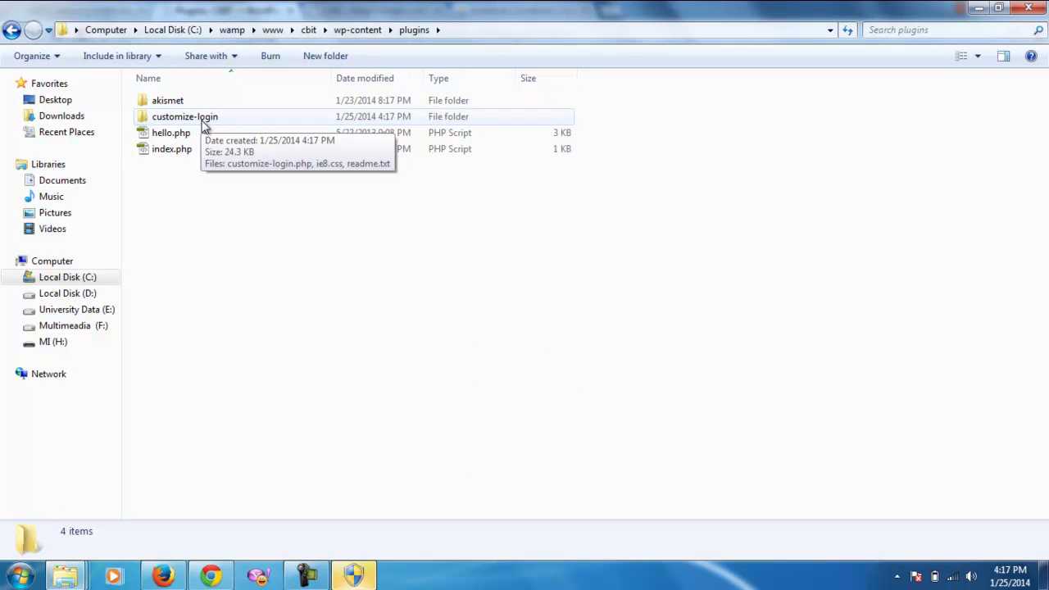
double_click(201, 123)
click(414, 30)
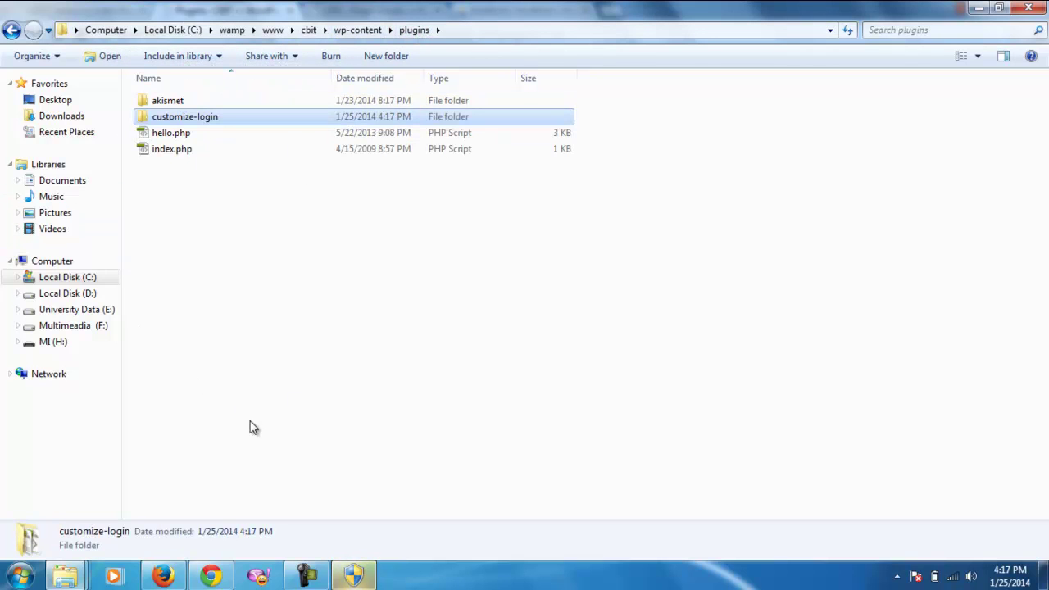
Switch back to Chrome and view the installed plugins, the CBIT home page and the wp_posts table in phpMyAdmin
click(209, 576)
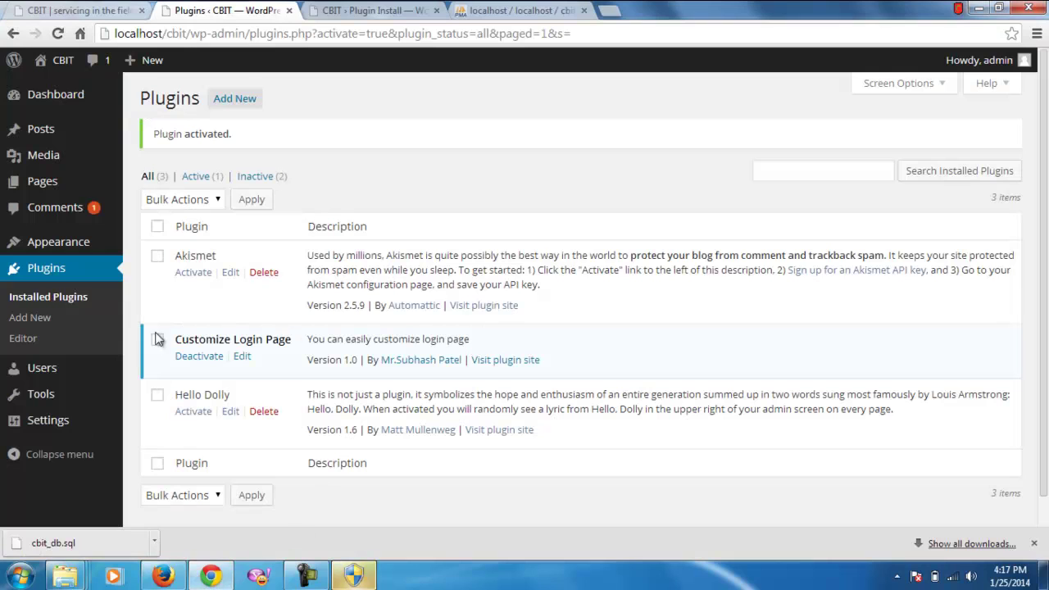
click(78, 10)
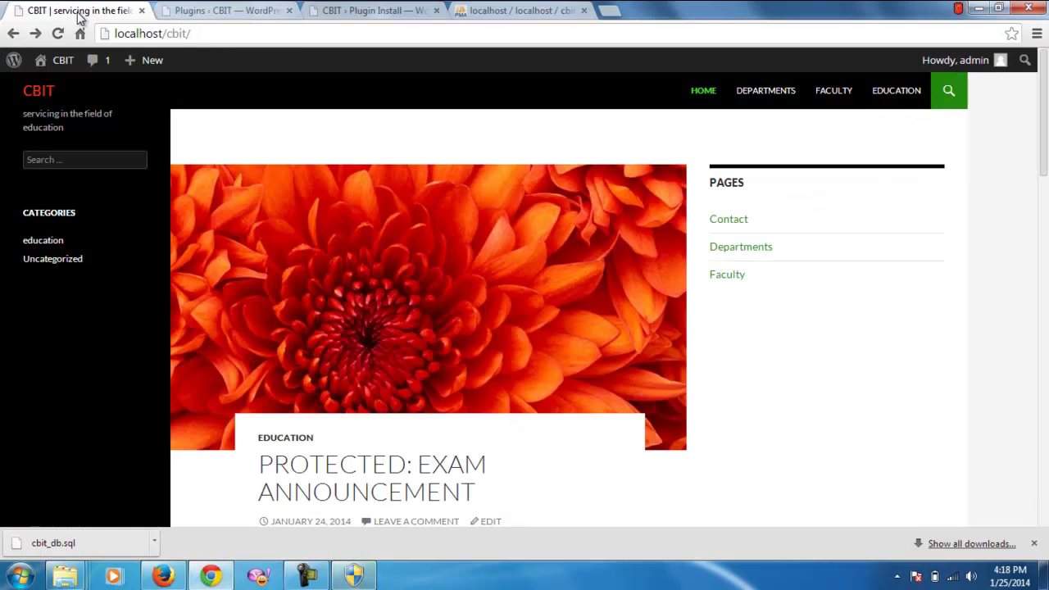
click(508, 10)
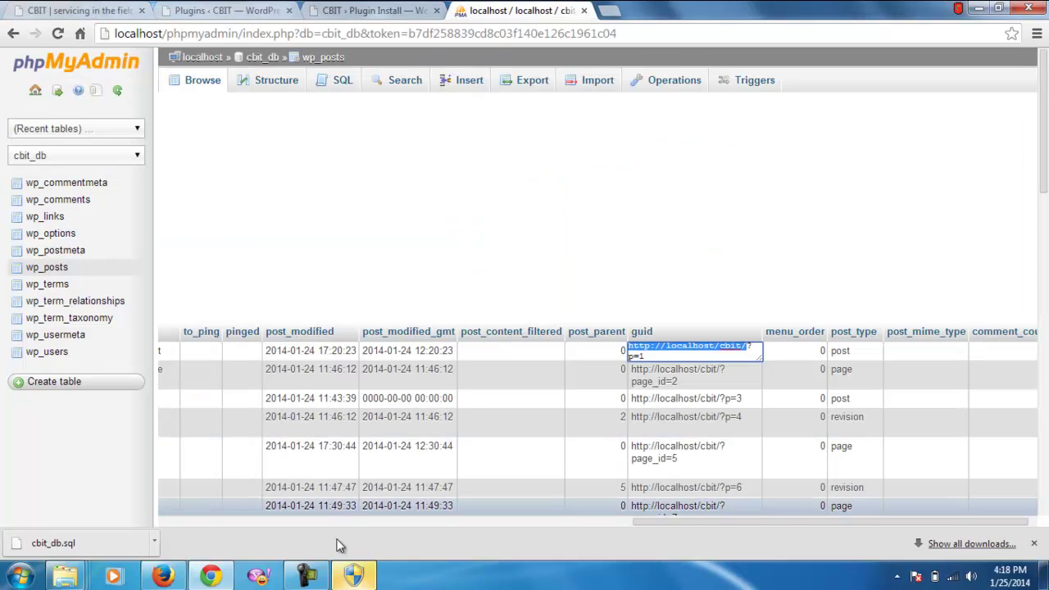
Return to the WordPress Dashboard and open the Customize login settings page
click(386, 11)
click(249, 9)
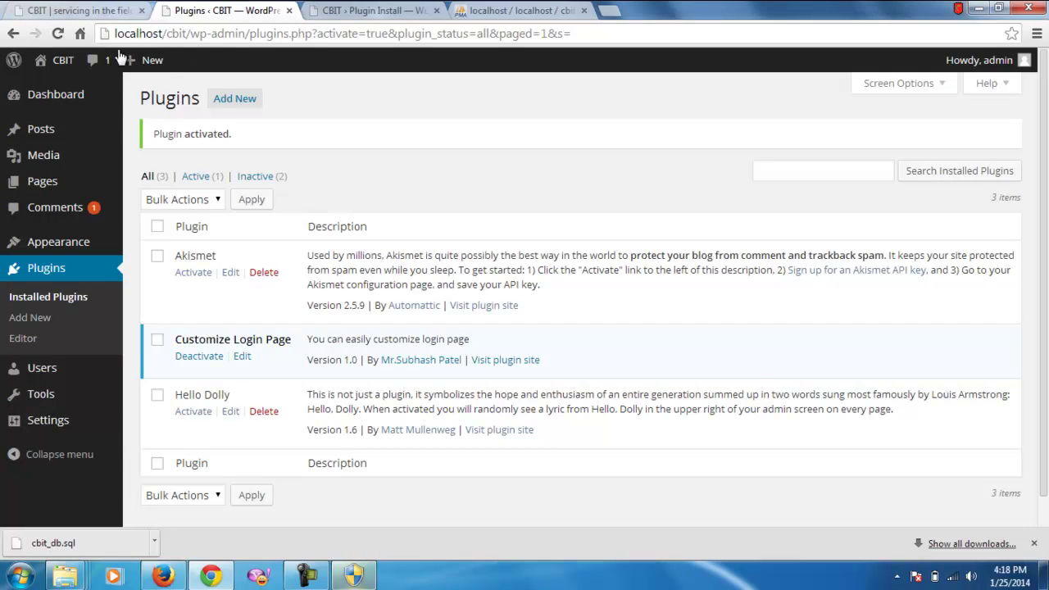
click(58, 96)
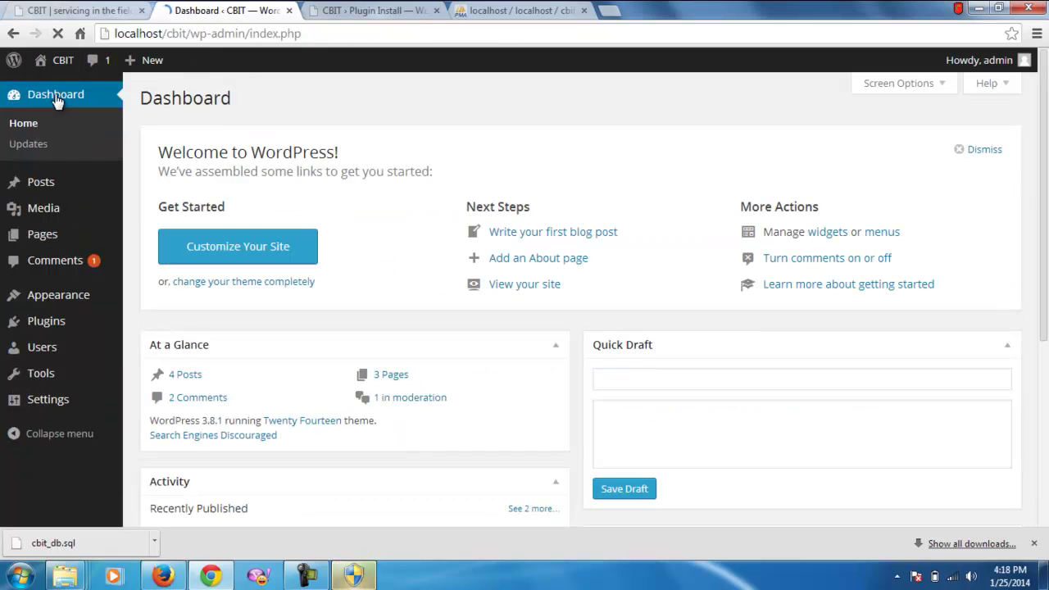
mouse_move(105, 399)
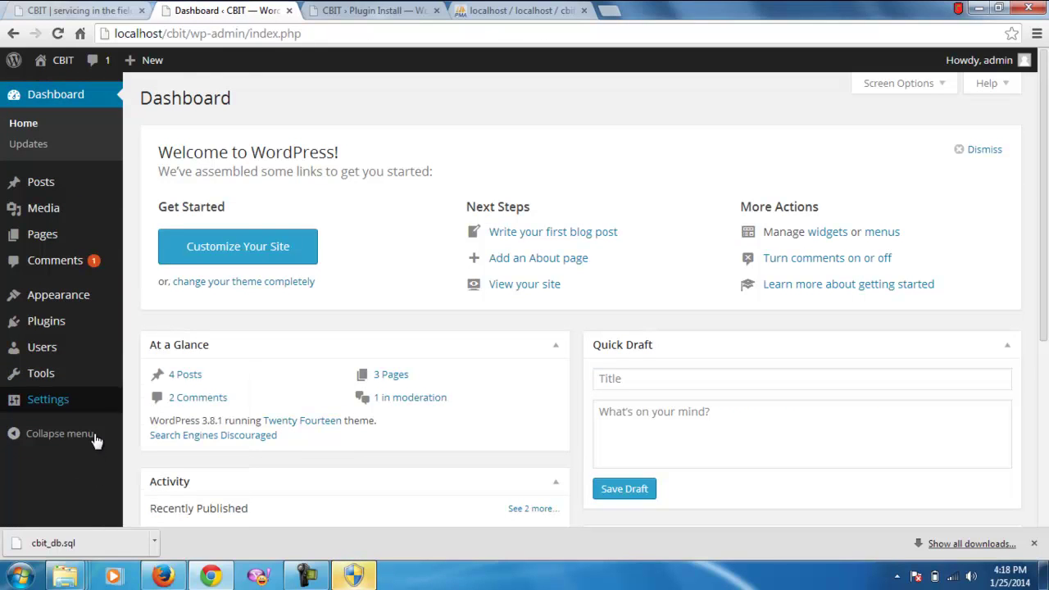
mouse_move(79, 410)
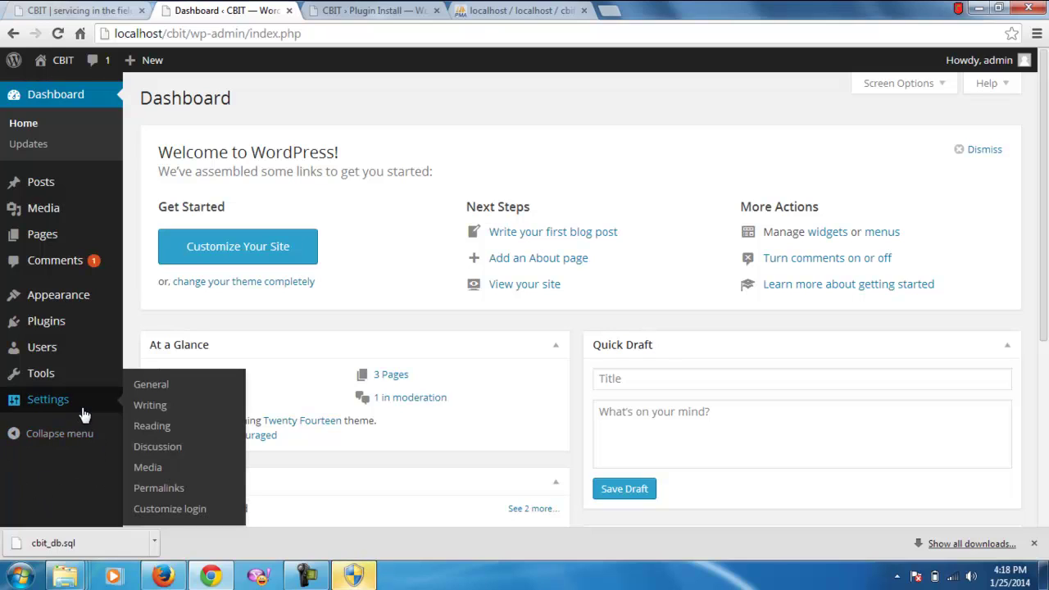
click(165, 509)
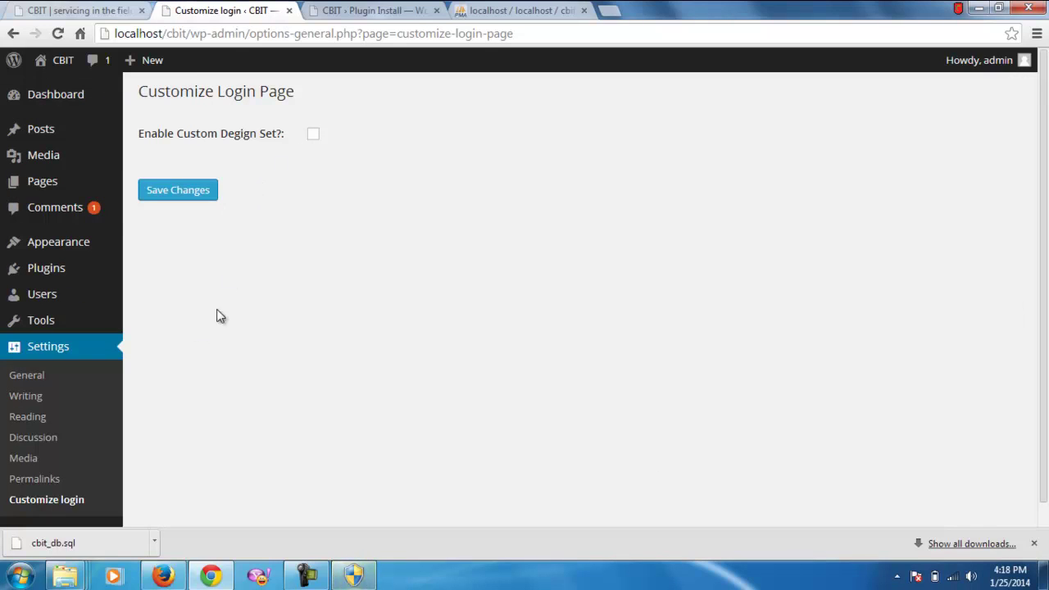
Reload the Customize login settings and enable the custom design set
scroll(269, 345, down, 1)
scroll(269, 345, up, 1)
scroll(273, 353, down, 1)
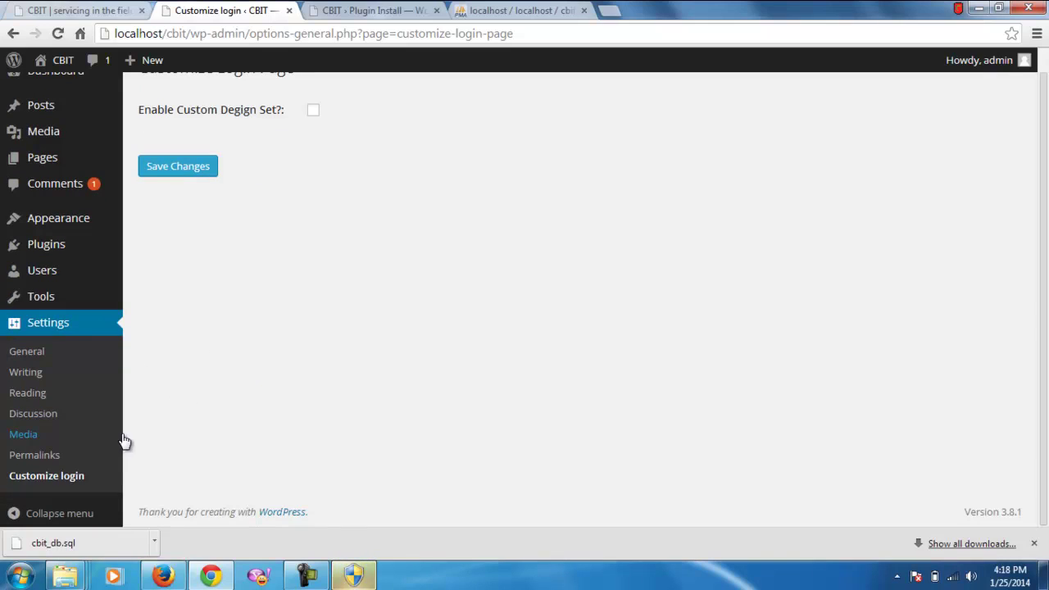
click(96, 477)
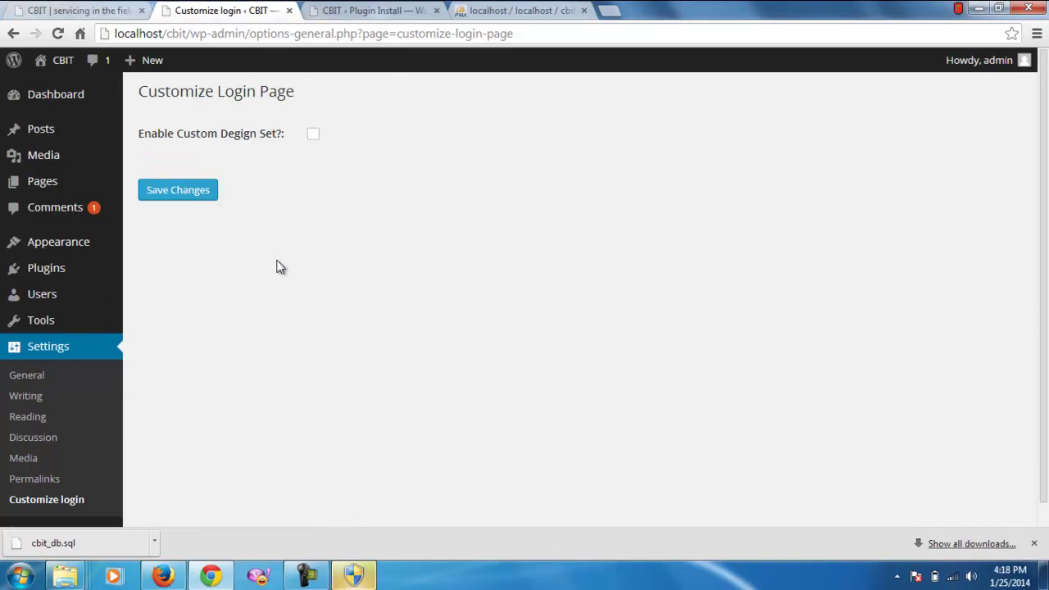
click(314, 135)
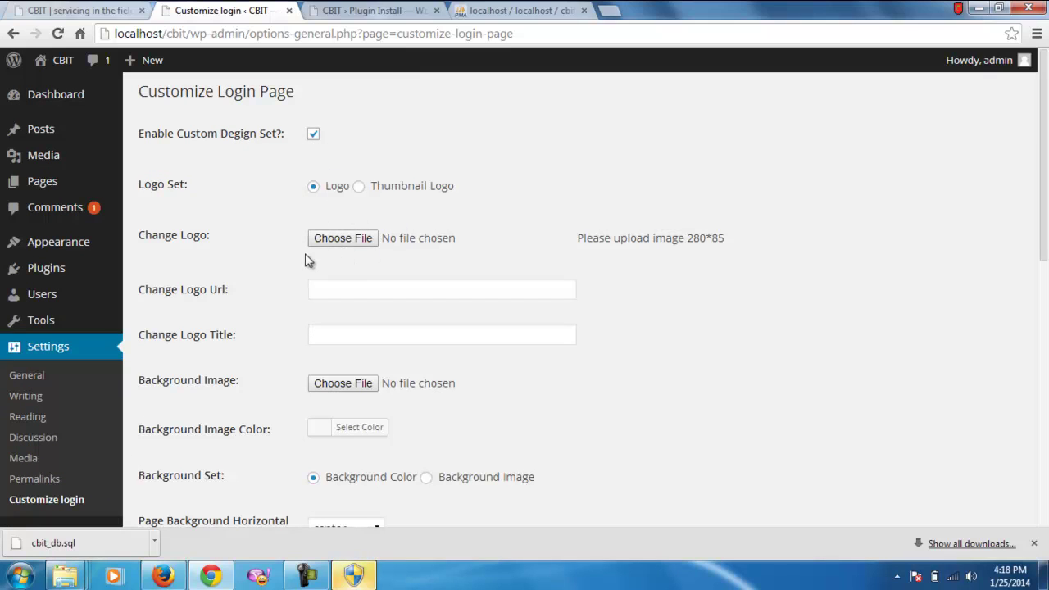
Switch to Firefox to view the site's registration form, and return to the Customize login settings in Chrome
click(377, 12)
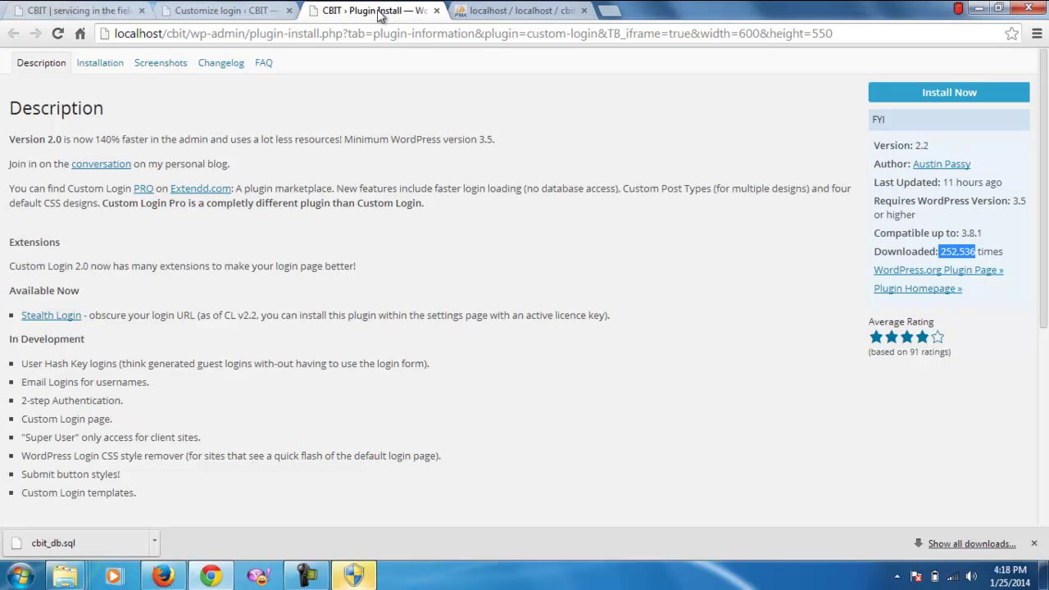
click(214, 577)
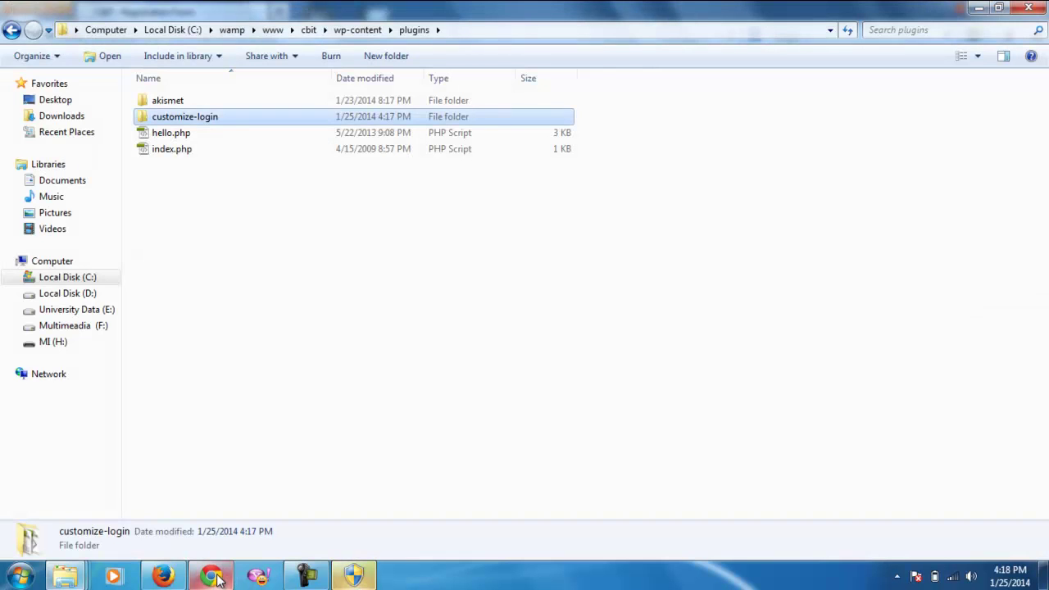
click(217, 579)
click(216, 579)
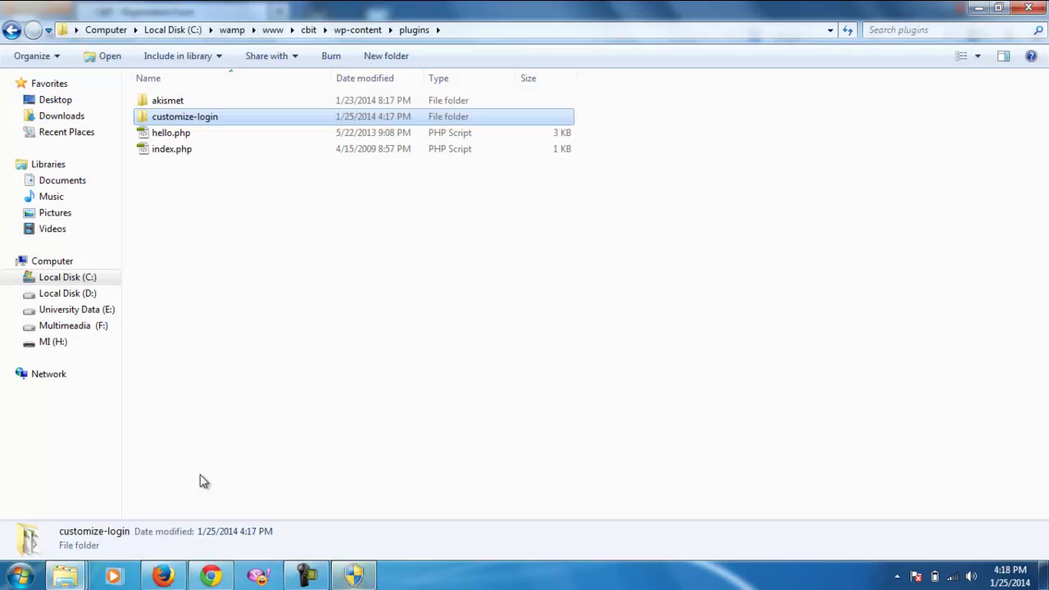
click(163, 578)
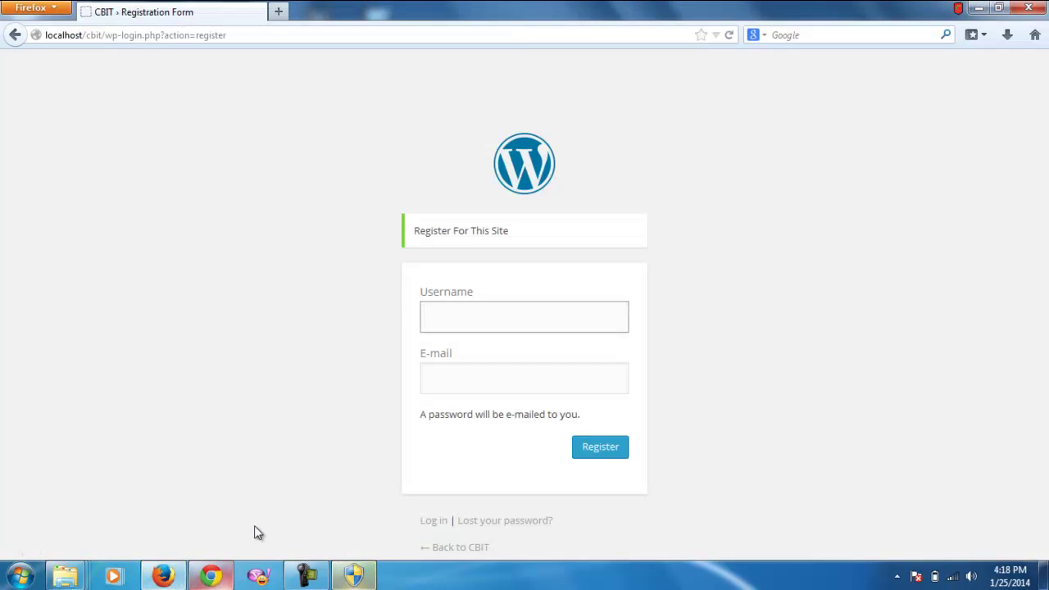
click(213, 577)
click(246, 11)
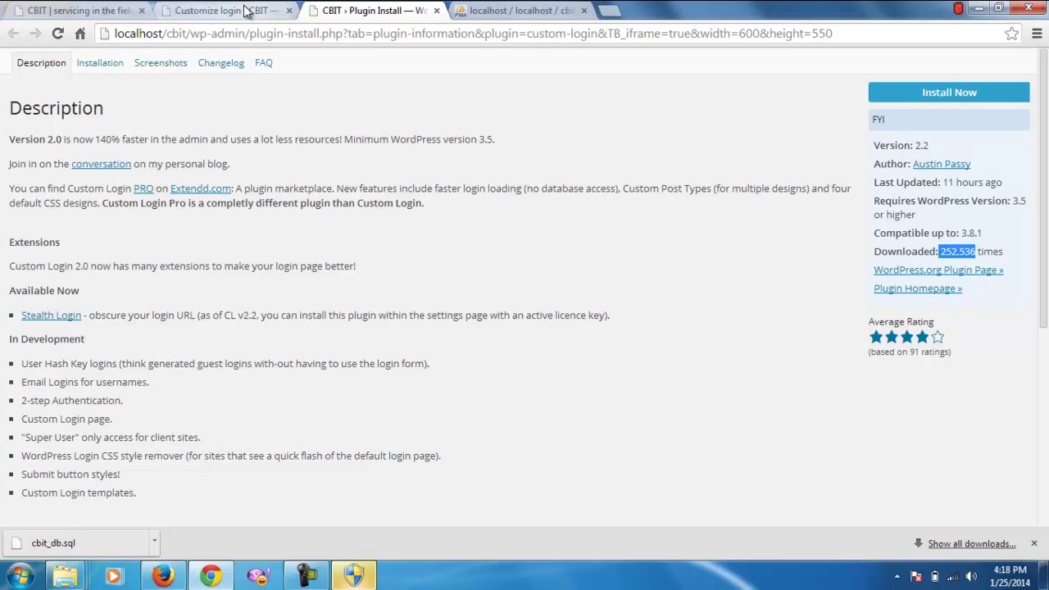
Choose Koala.jpg from the Sample Pictures folder as the login logo and check the required image size
click(332, 241)
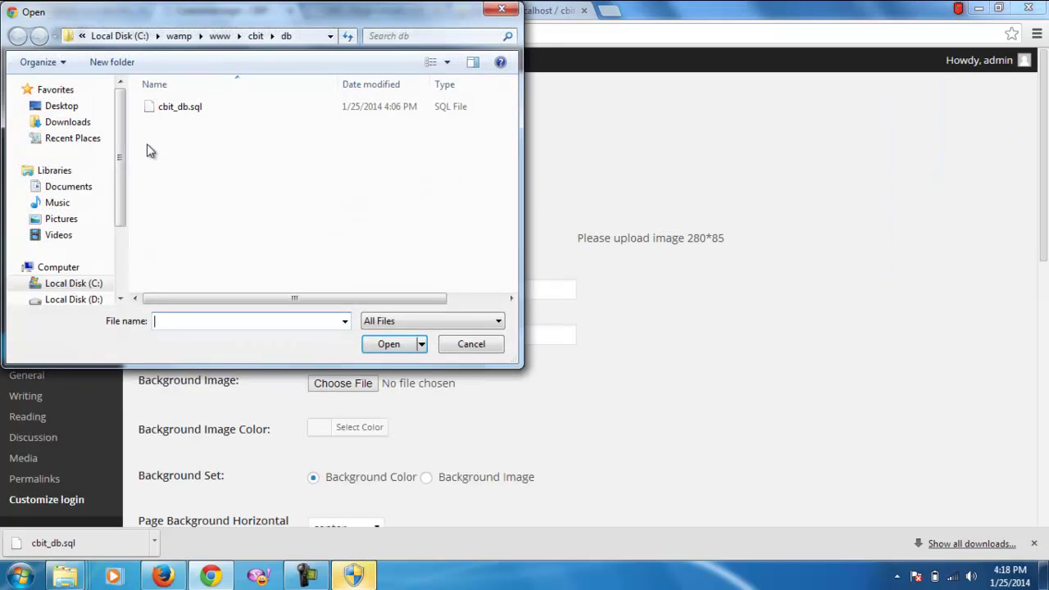
click(91, 216)
double_click(182, 183)
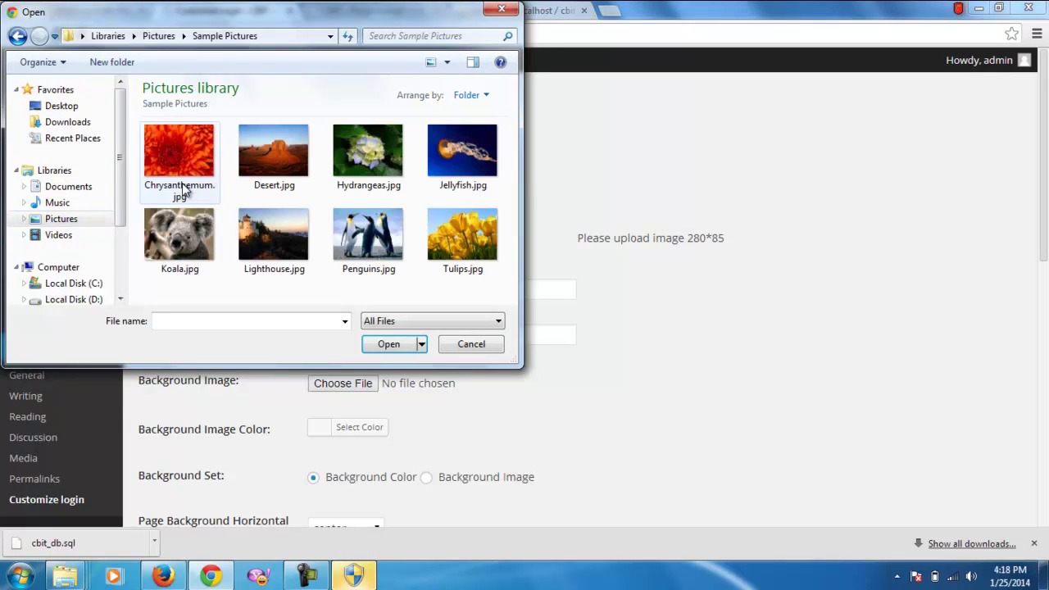
double_click(175, 234)
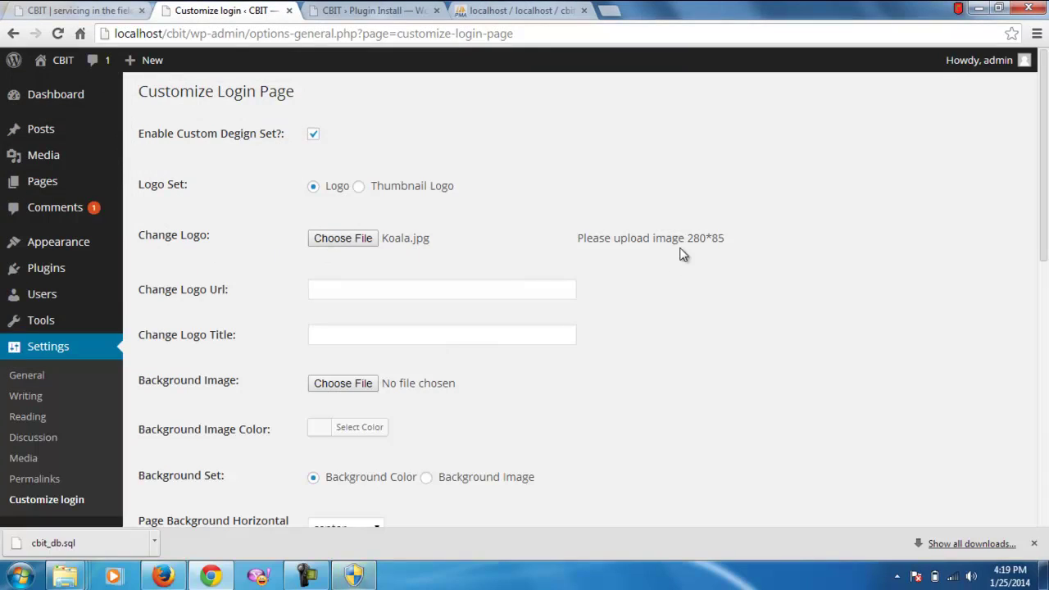
mouse_move(706, 239)
mouse_down()
mouse_move(698, 244)
mouse_move(725, 235)
mouse_move(693, 238)
mouse_up()
click(564, 254)
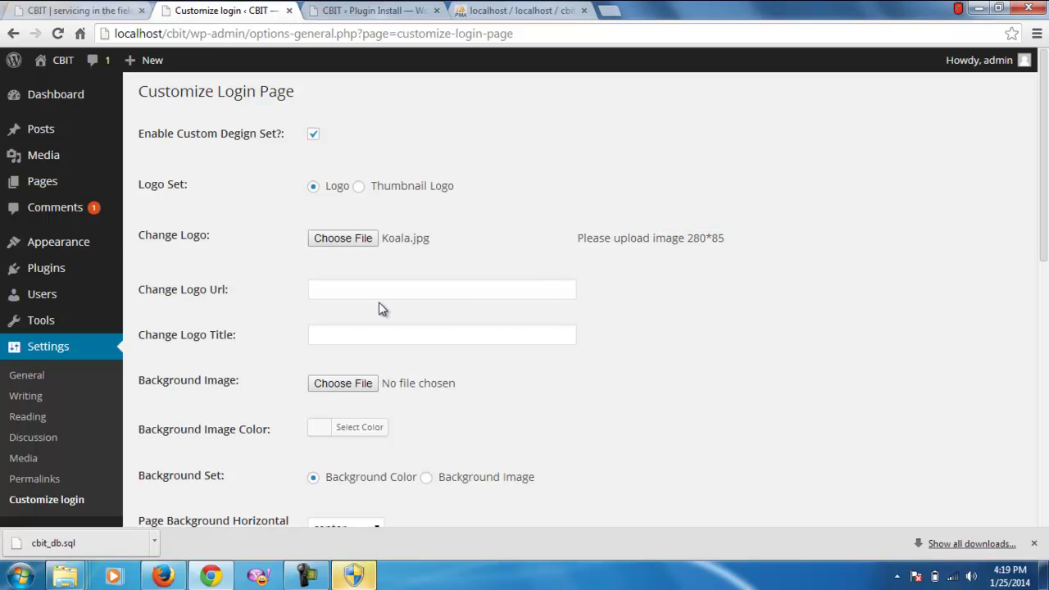
Look through the remaining login page options, including the logo URL and logo title fields
scroll(382, 307, down, 1)
scroll(382, 304, down, 3)
scroll(382, 278, up, 4)
click(414, 289)
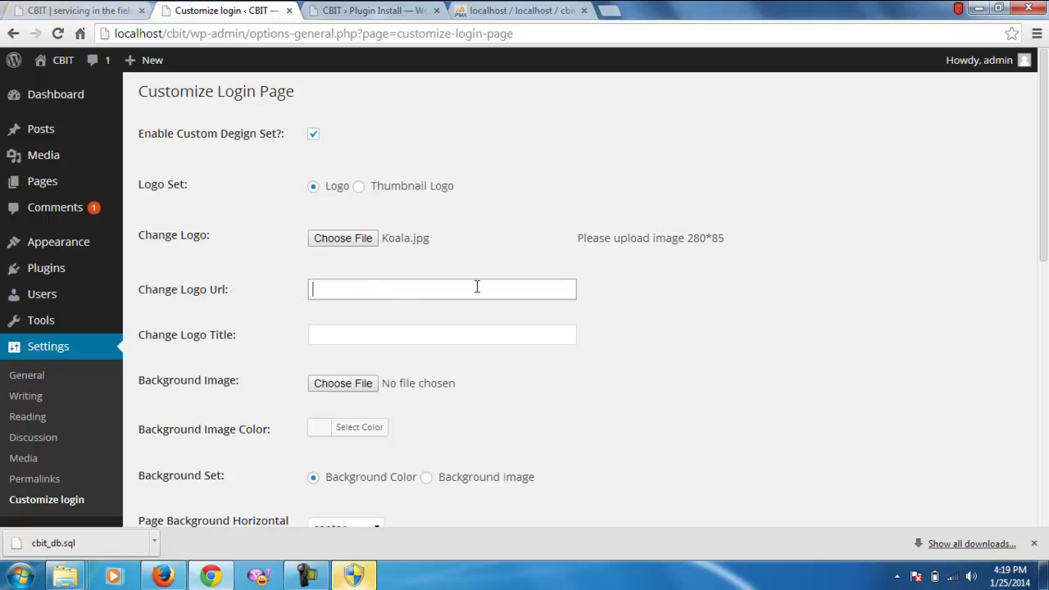
click(386, 339)
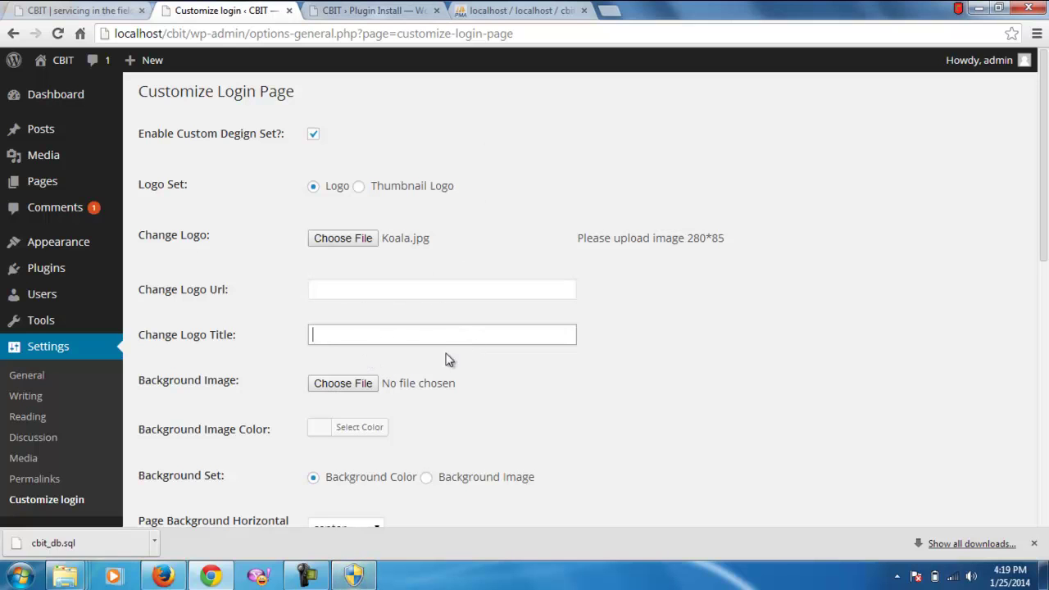
View the CBIT home page and the registration form in Firefox, and return to Chrome
click(349, 13)
click(78, 11)
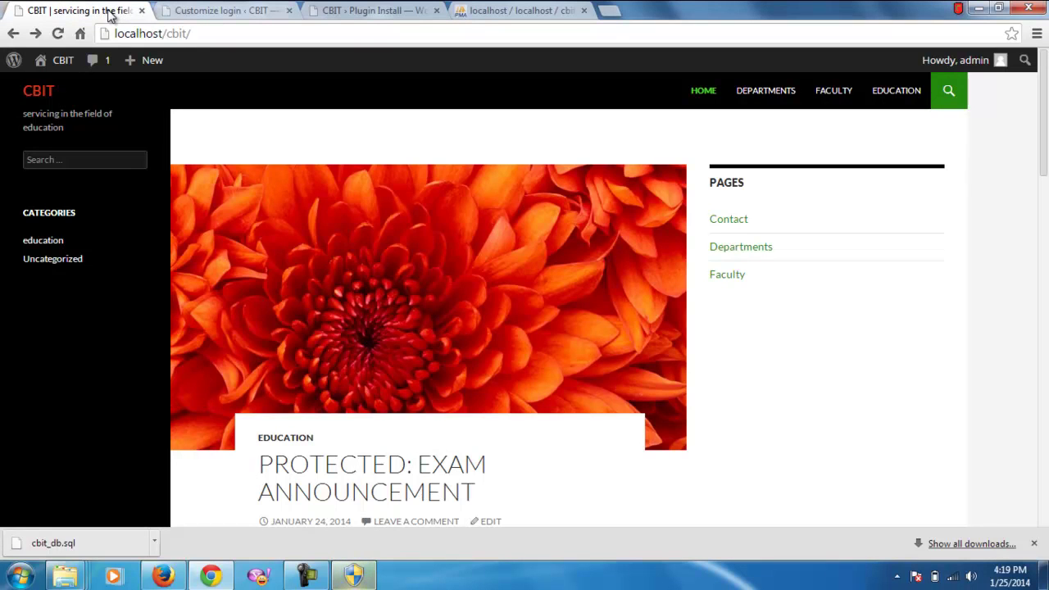
click(210, 576)
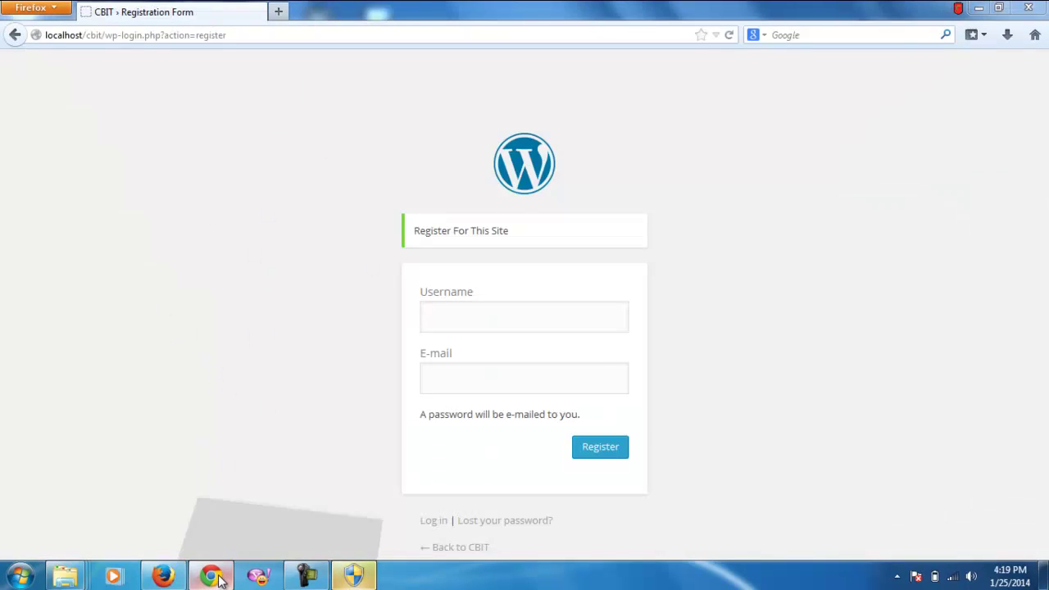
click(241, 537)
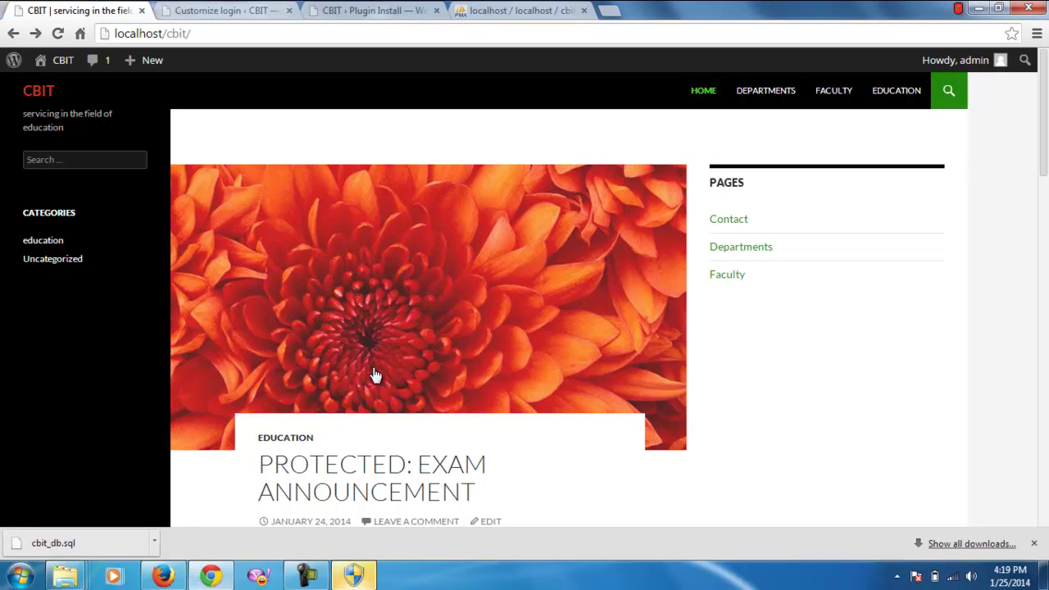
Switch to the Downloads folder in File Explorer and open the book image images (4).jpg in Paint
mouse_move(65, 576)
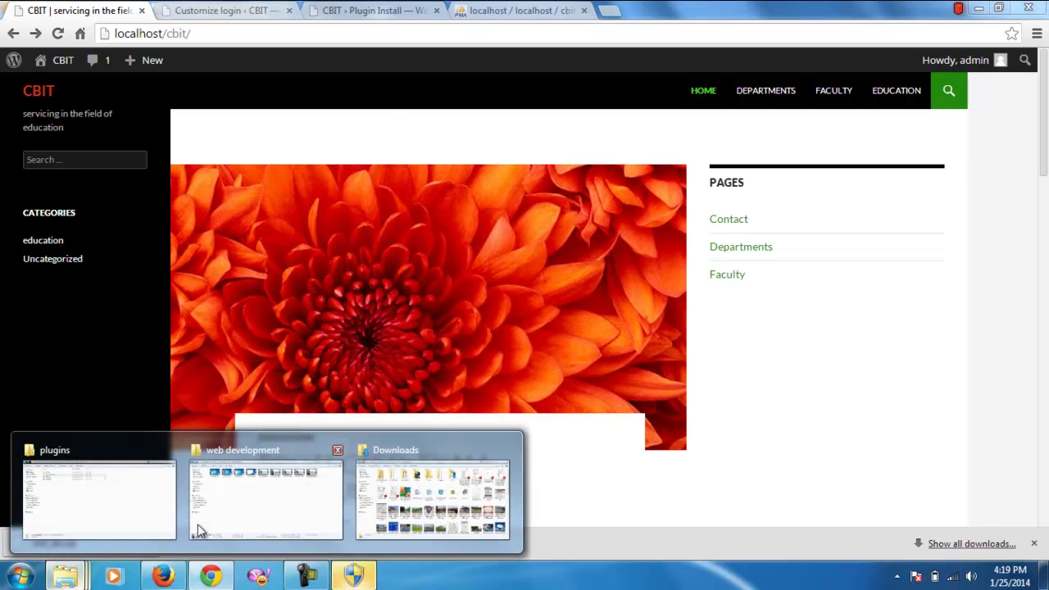
mouse_move(293, 484)
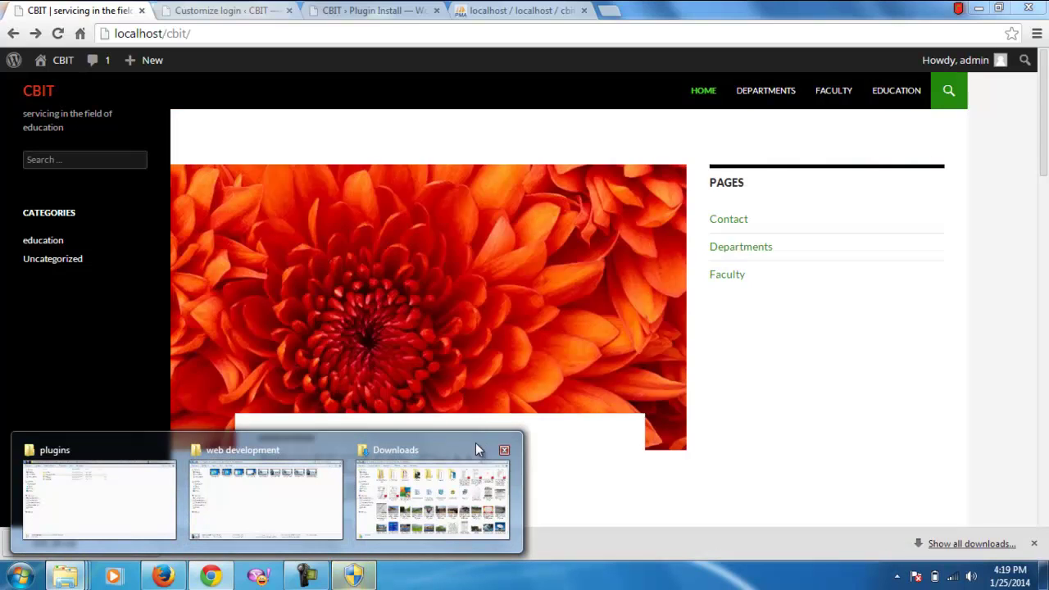
click(478, 449)
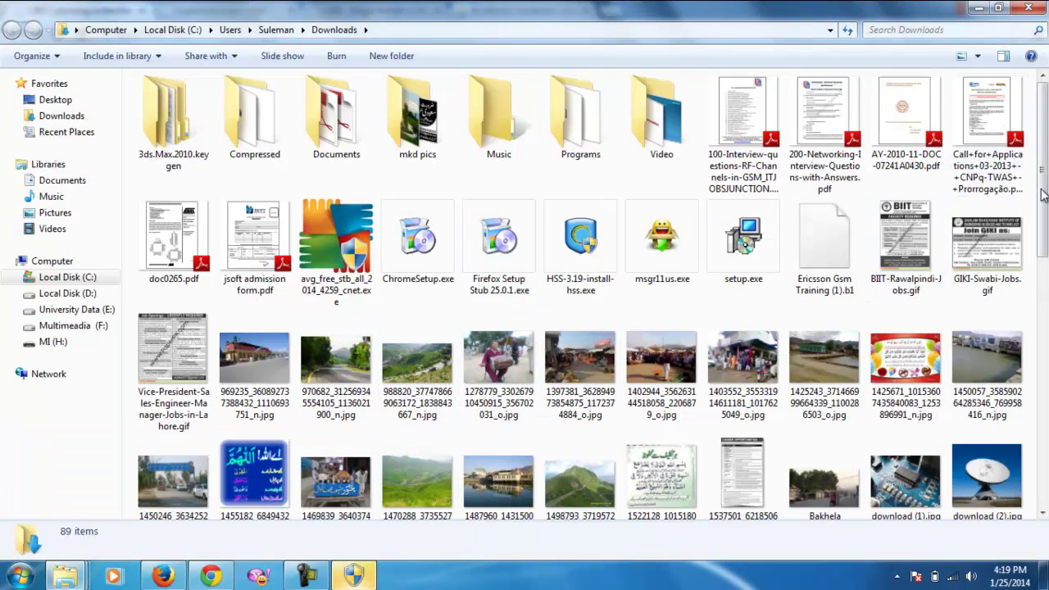
scroll(1046, 257, down, 1)
scroll(1046, 258, down, 1)
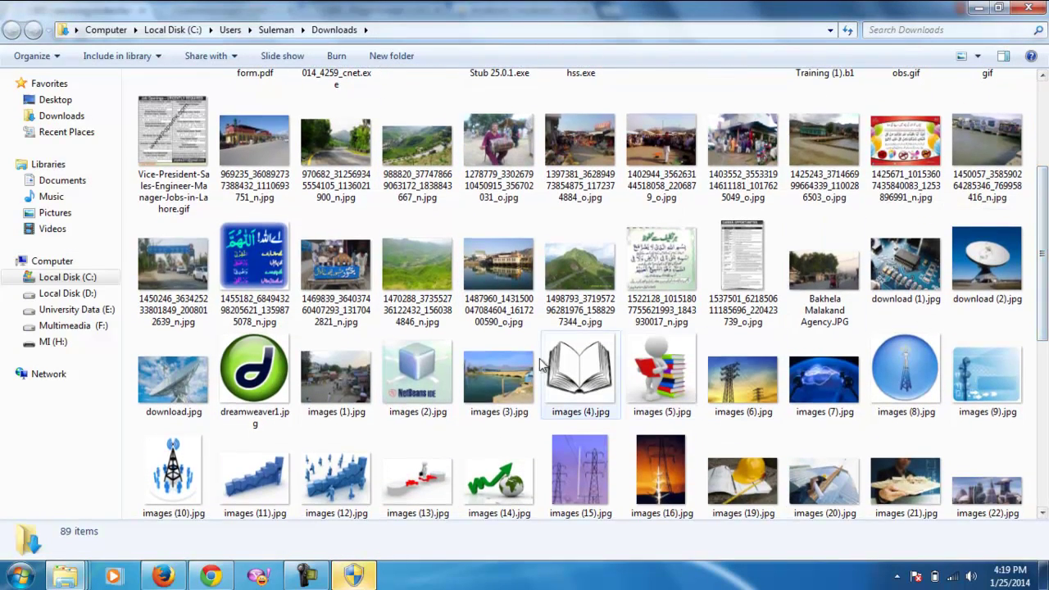
click(587, 368)
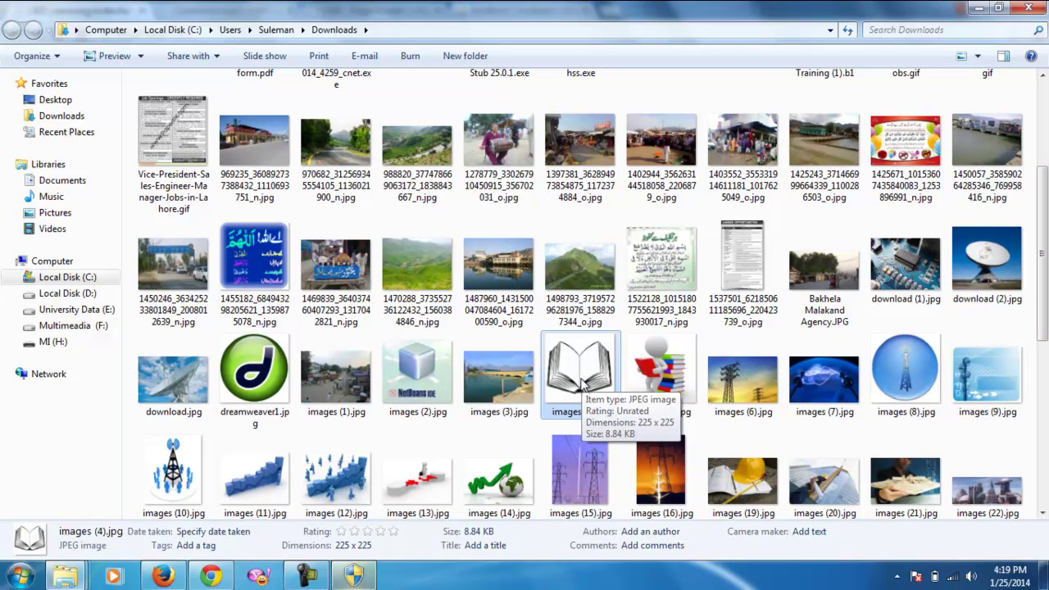
right_click(584, 384)
click(660, 215)
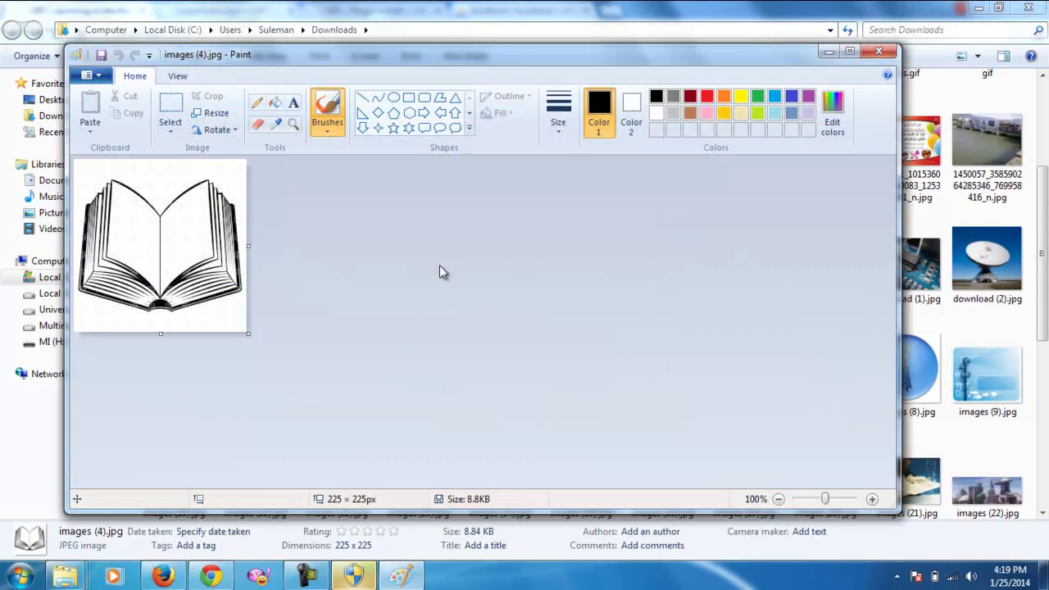
Check the registration form in Firefox again and the logo size requirement on Chrome's Customize login page
click(211, 576)
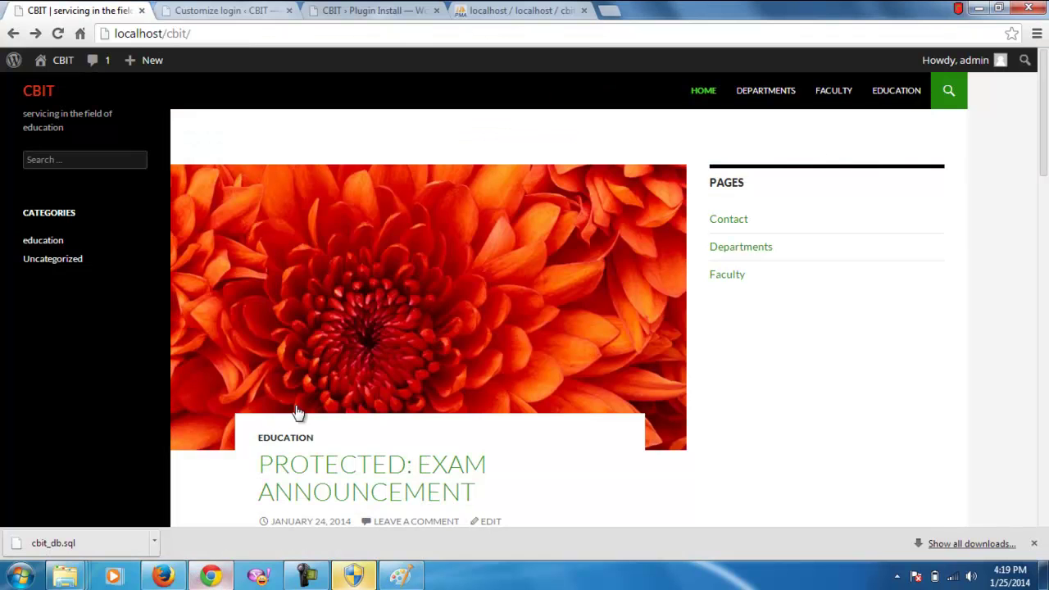
click(163, 577)
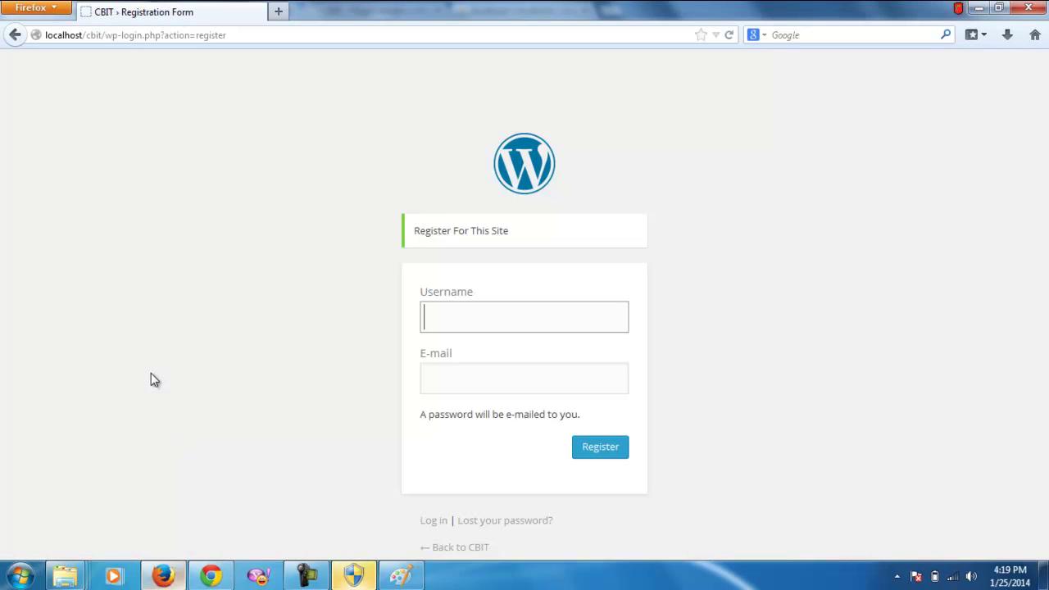
click(211, 576)
click(239, 11)
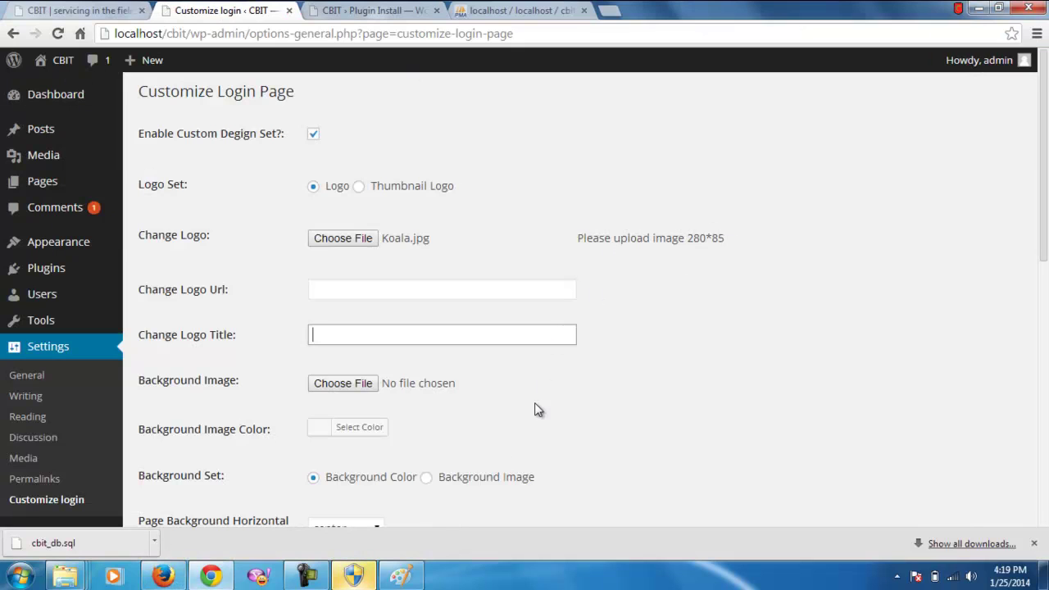
Switch to Paint and widen the book image's canvas to 278 px, then try an 85 px height and undo it
click(401, 576)
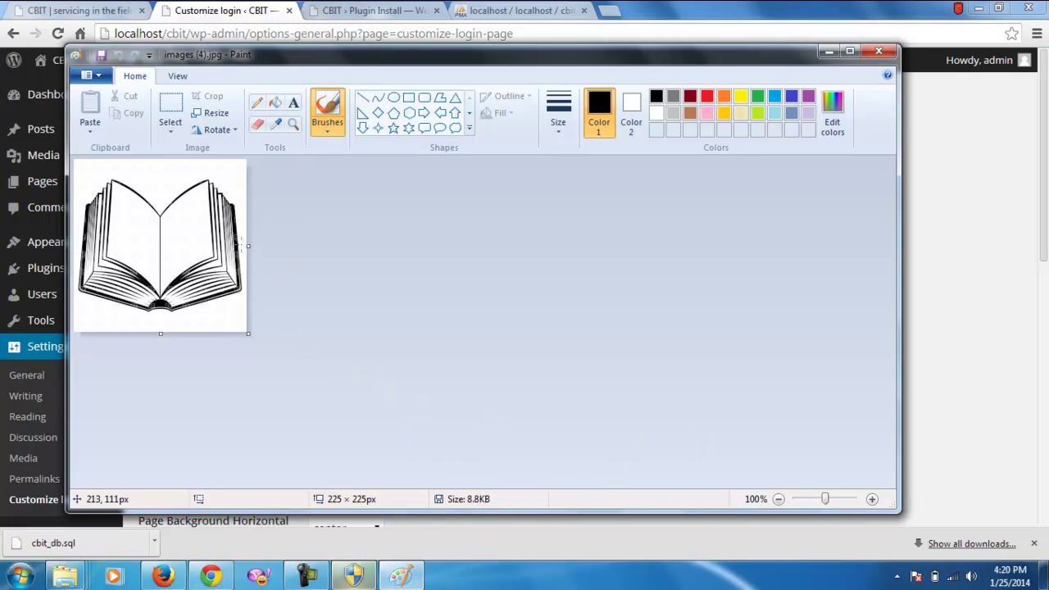
drag(248, 246, 288, 253)
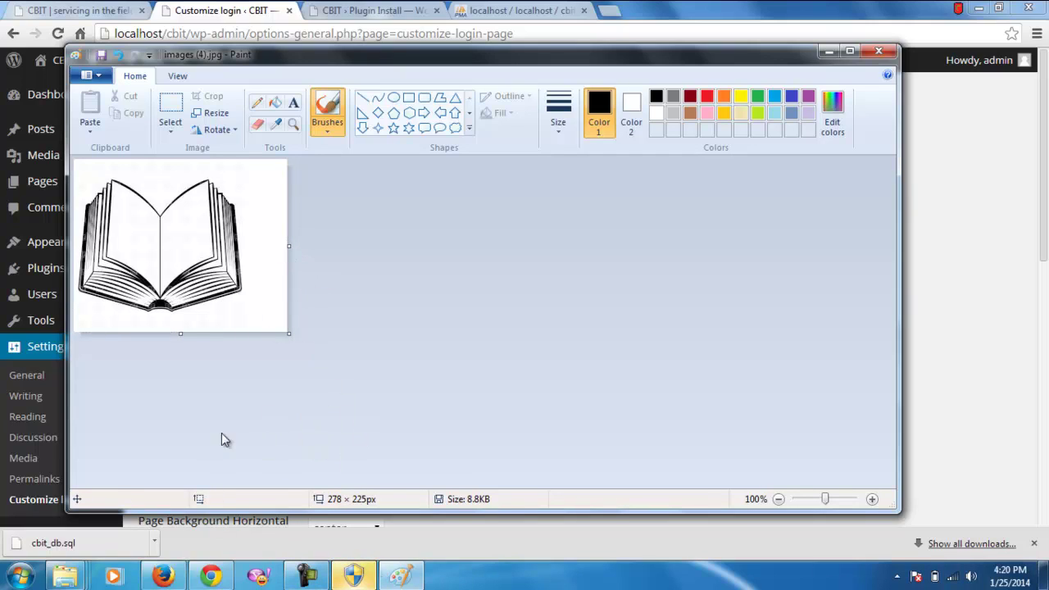
drag(180, 334, 210, 225)
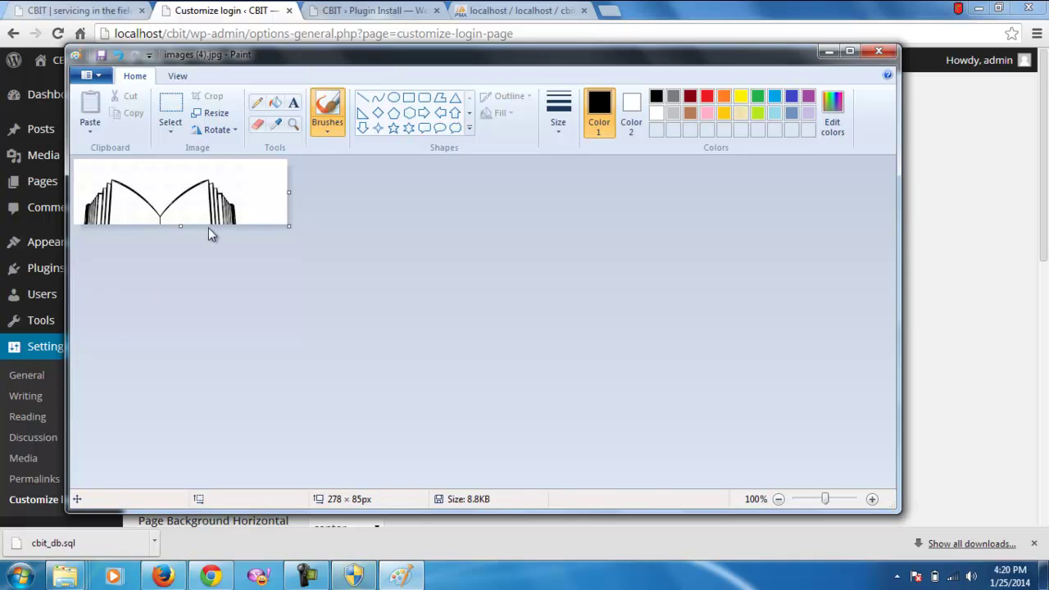
key(ctrl+z)
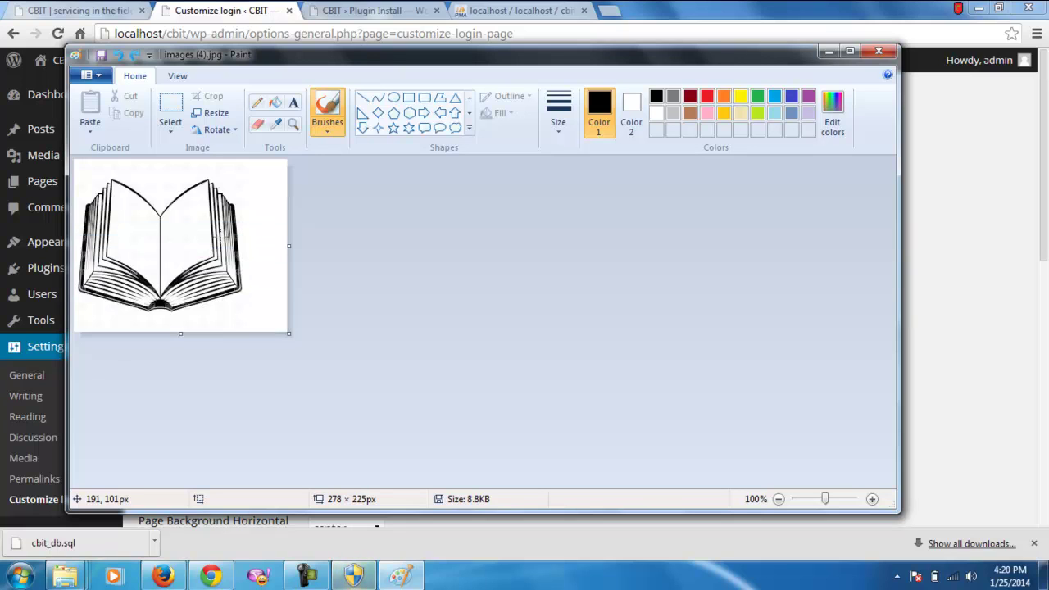
Launch Adobe Photoshop 7.0 and open the book image images (4).jpg in it from the Downloads folder
click(18, 575)
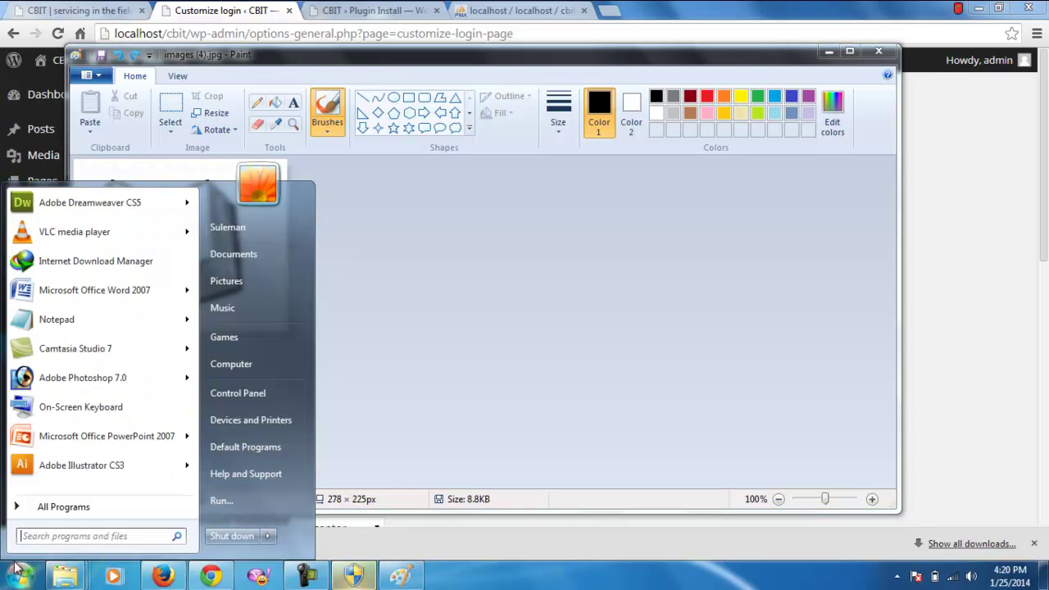
click(80, 382)
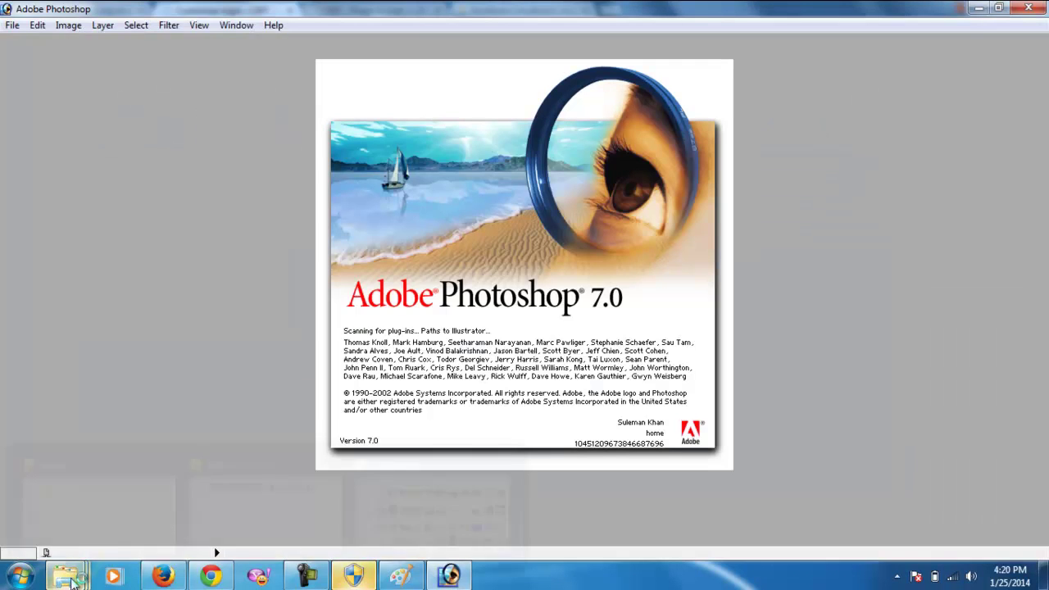
mouse_move(69, 576)
click(420, 476)
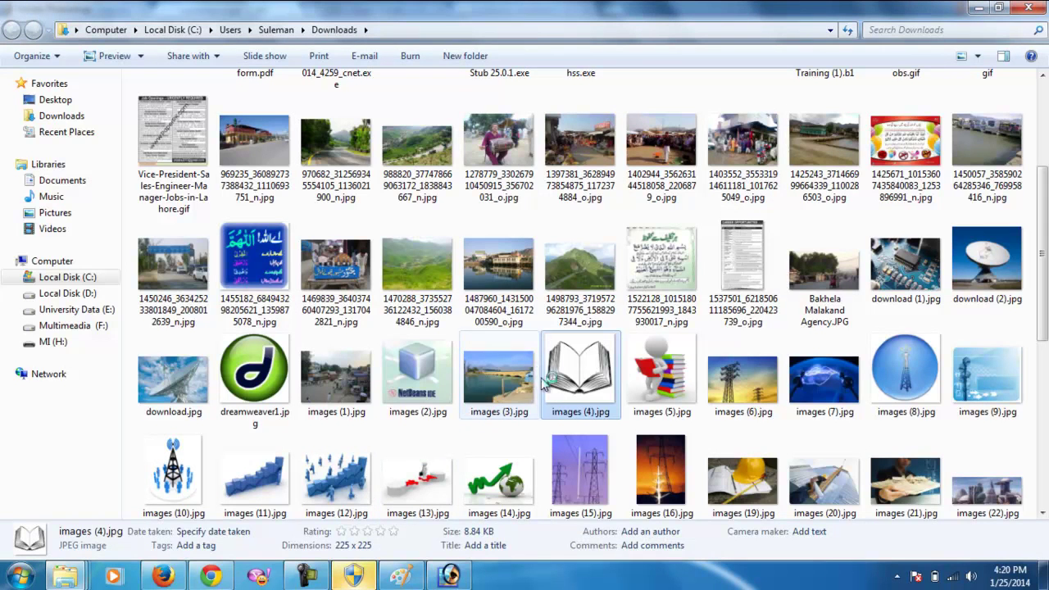
scroll(624, 322, down, 1)
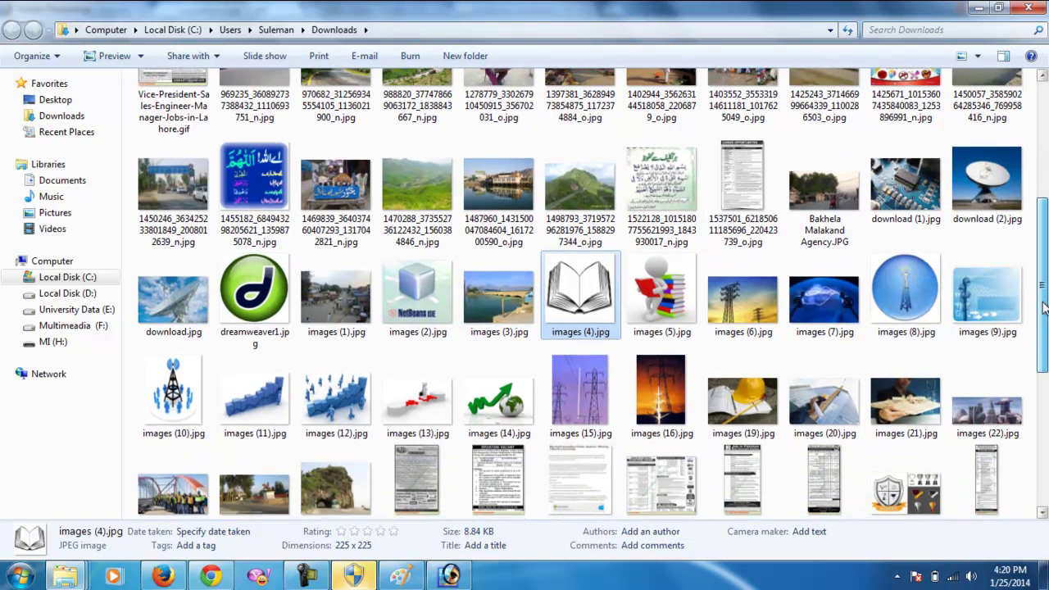
drag(617, 322, 172, 71)
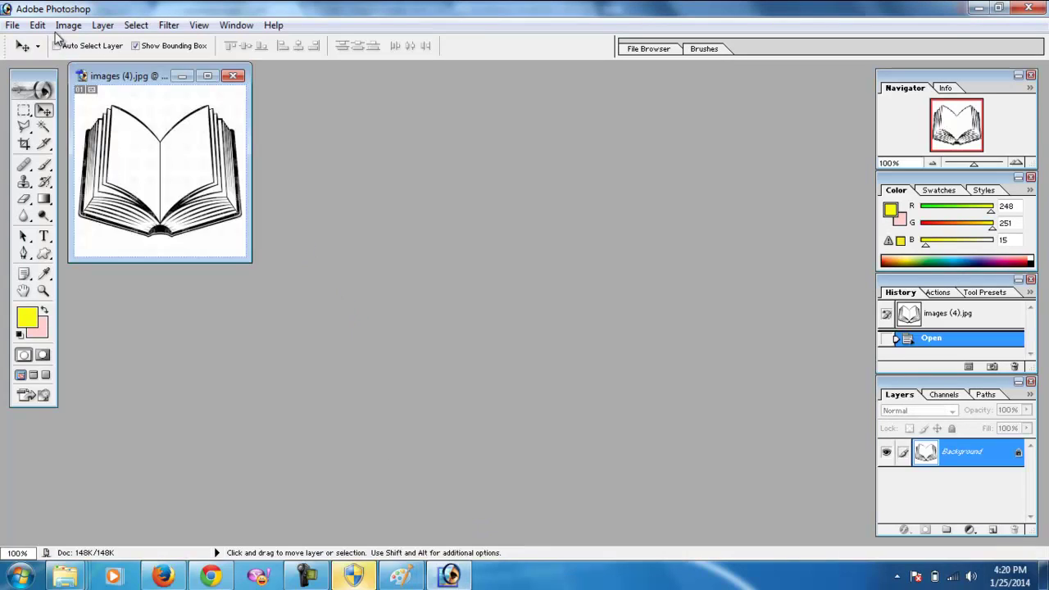
Create a new transparent RGB image 280 pixels wide and 85 pixels high
click(13, 25)
click(28, 43)
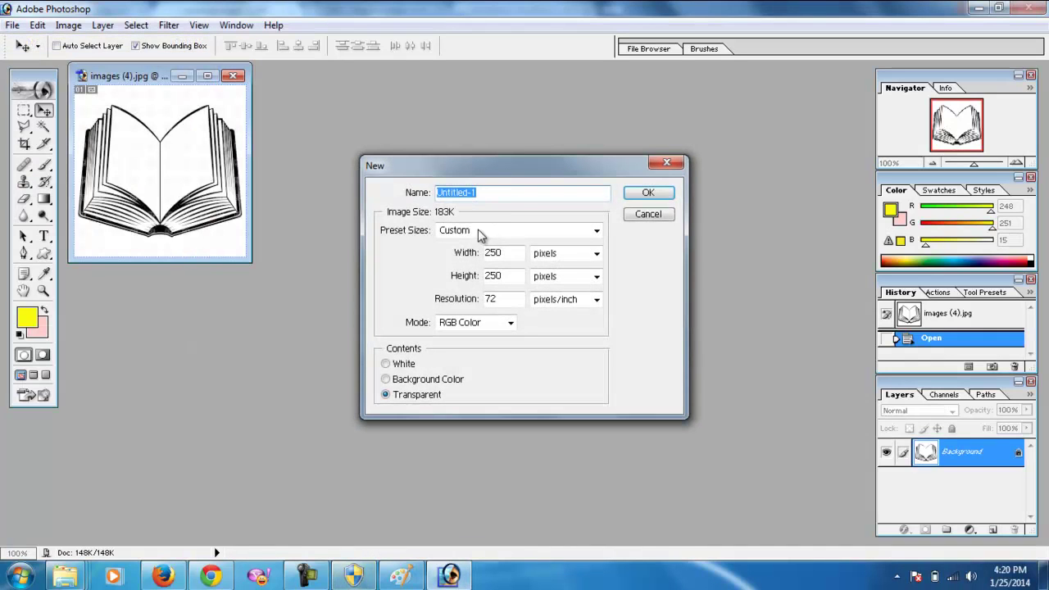
key(Tab)
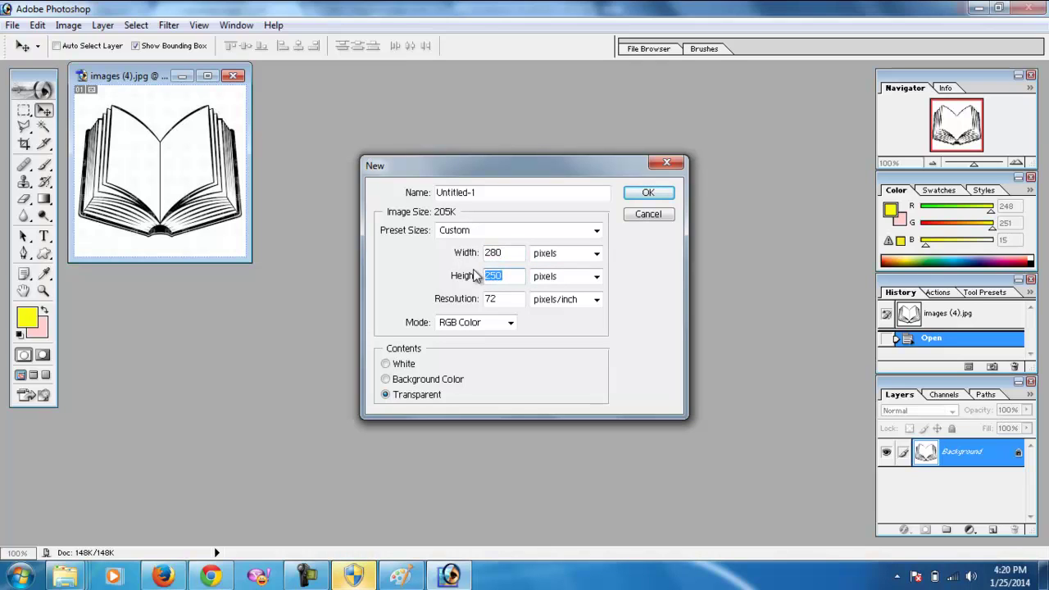
text(85)
click(669, 194)
Copy the book picture into the new image as a layer, maximize the new document, and move the layer near its middle
drag(177, 84, 359, 156)
drag(171, 199, 358, 205)
click(437, 155)
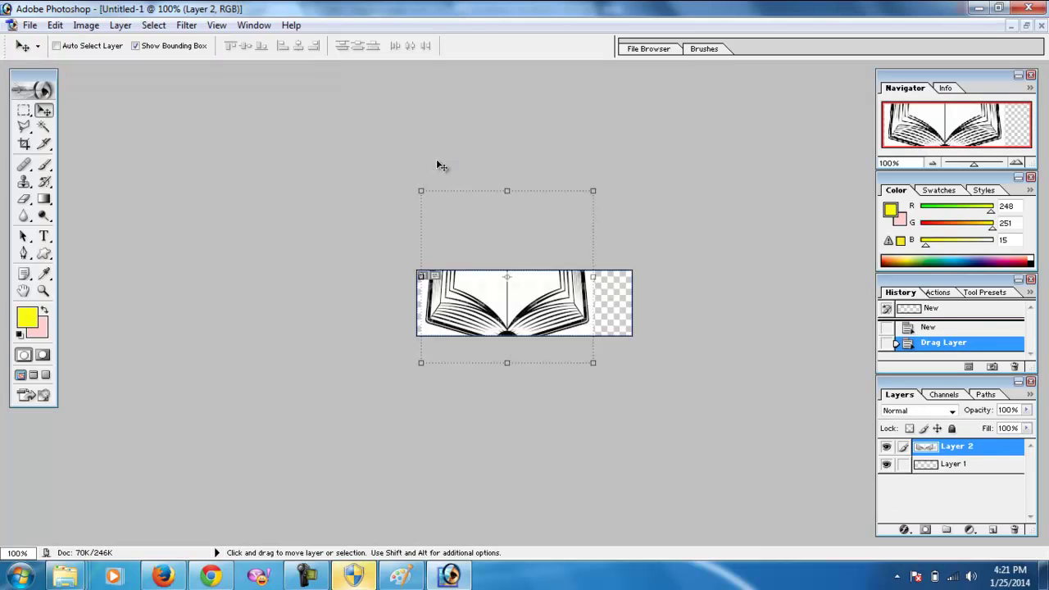
drag(514, 320, 536, 338)
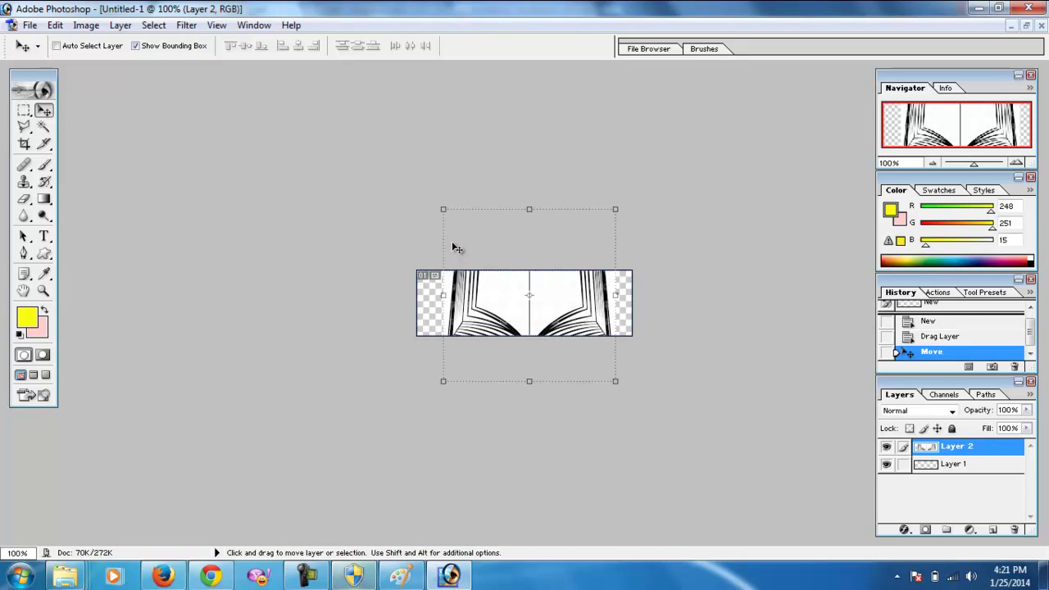
Scale the book layer to about 61.6%, apply the transformation, and move the layer back to the canvas centre
drag(443, 210, 509, 272)
click(44, 109)
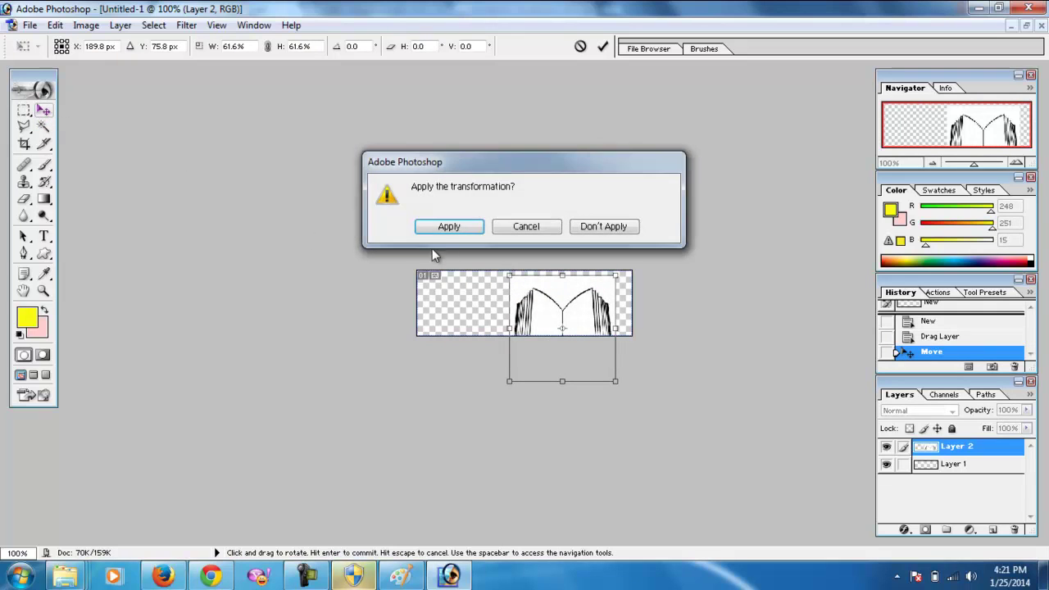
click(462, 233)
drag(536, 292, 494, 288)
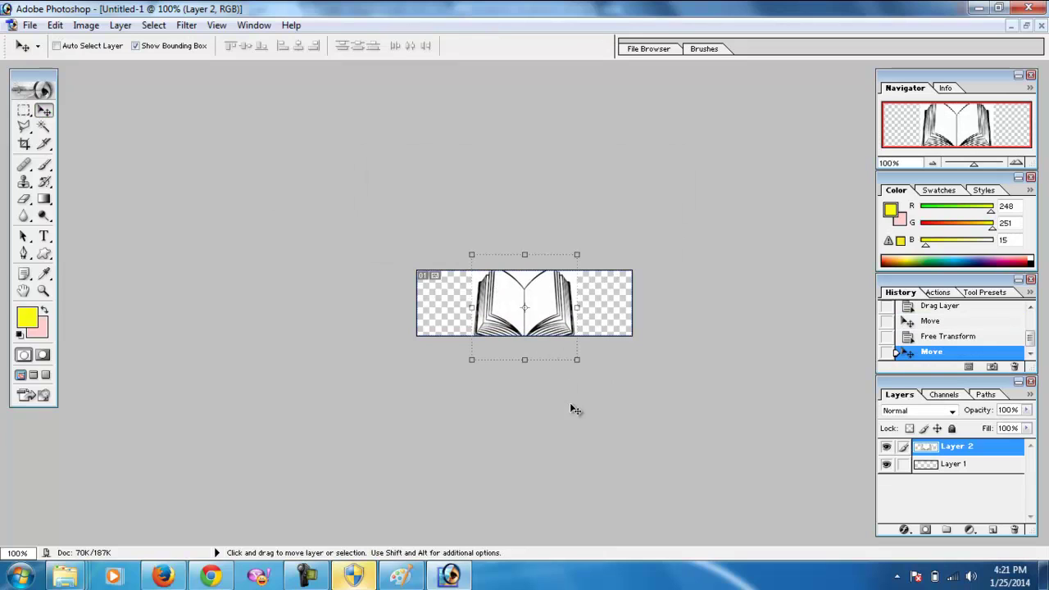
Scale the book layer to a further 87.3% and nudge it so the book fits the canvas height
drag(575, 364, 565, 350)
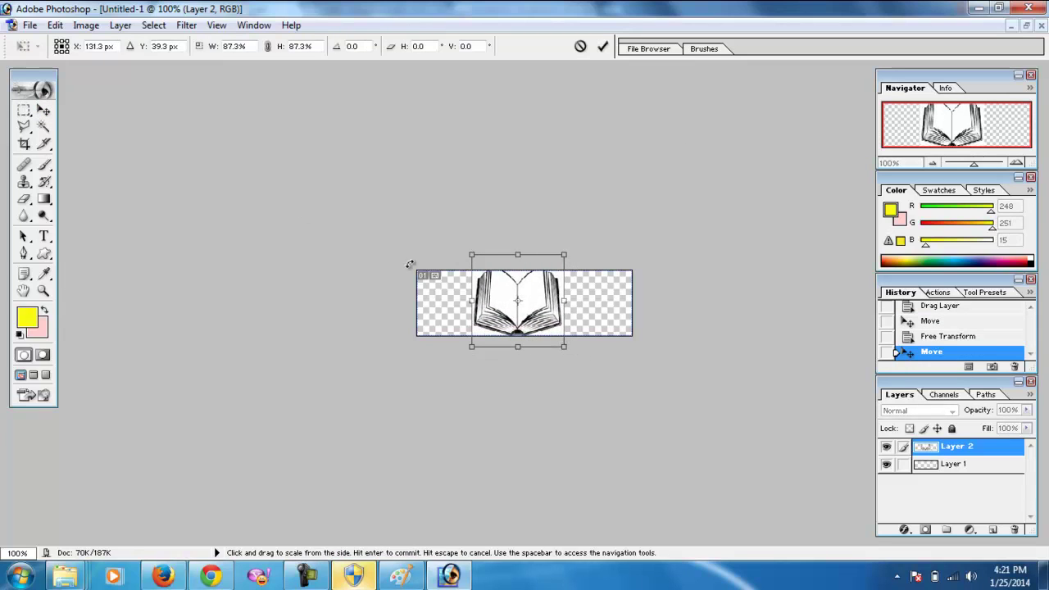
click(45, 110)
click(448, 227)
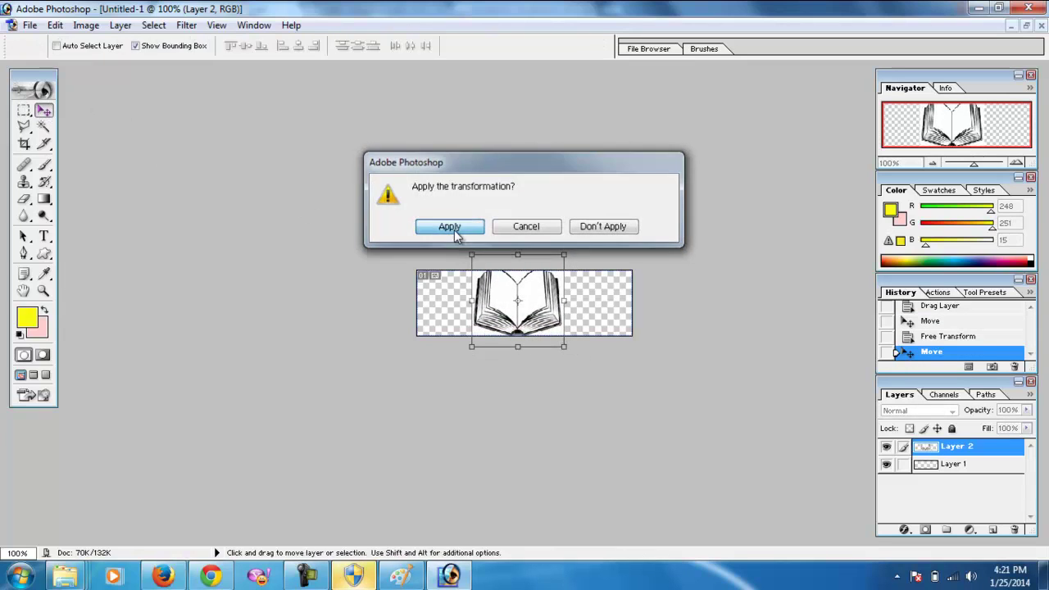
drag(498, 313, 499, 318)
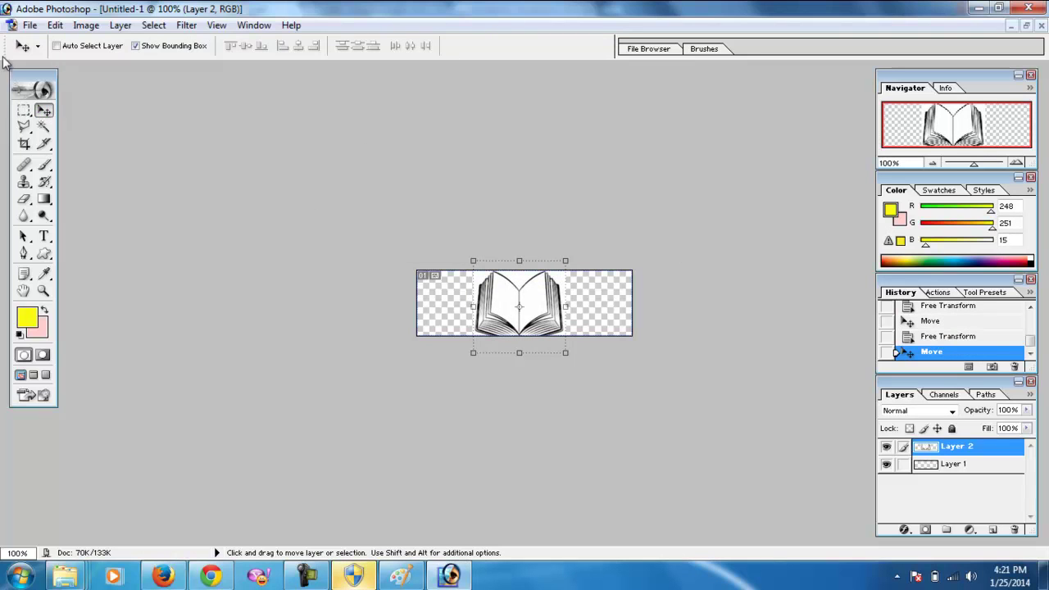
Save the image to the Desktop in PNG format as logo.png, with no interlacing
click(29, 26)
click(82, 166)
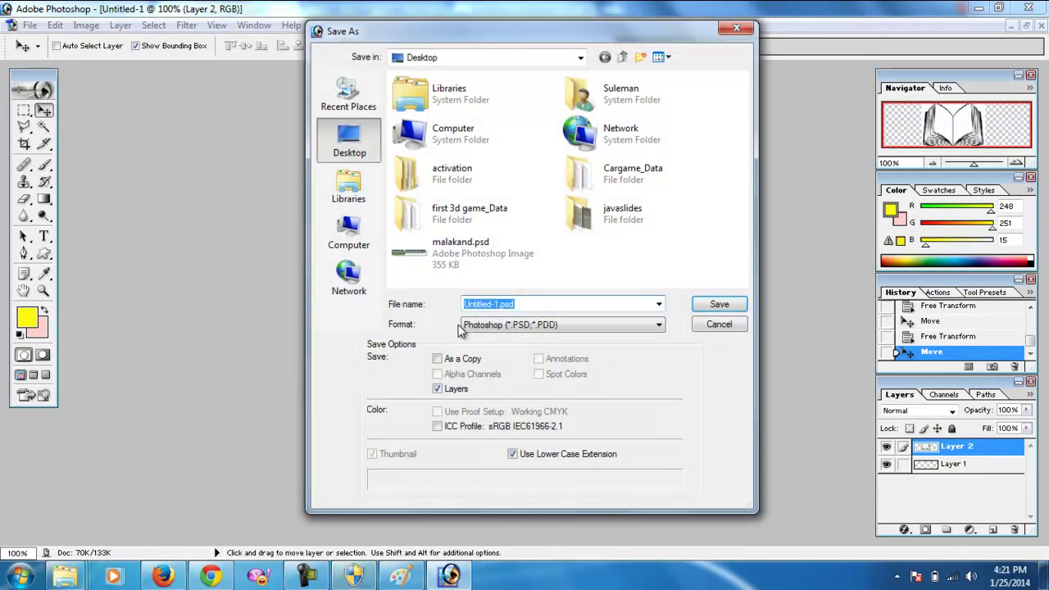
click(464, 325)
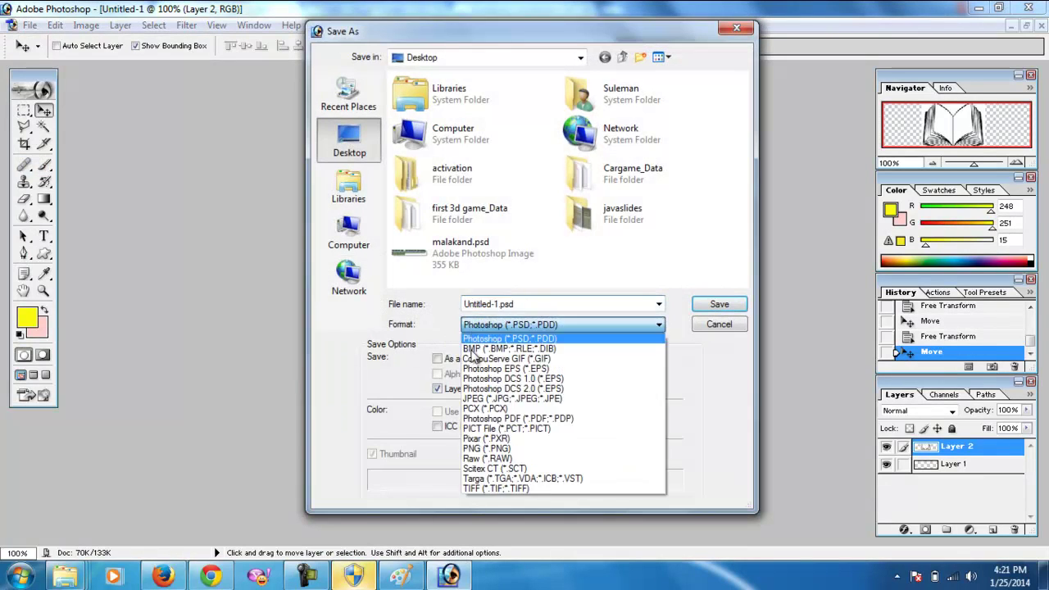
click(487, 448)
click(497, 301)
click(514, 303)
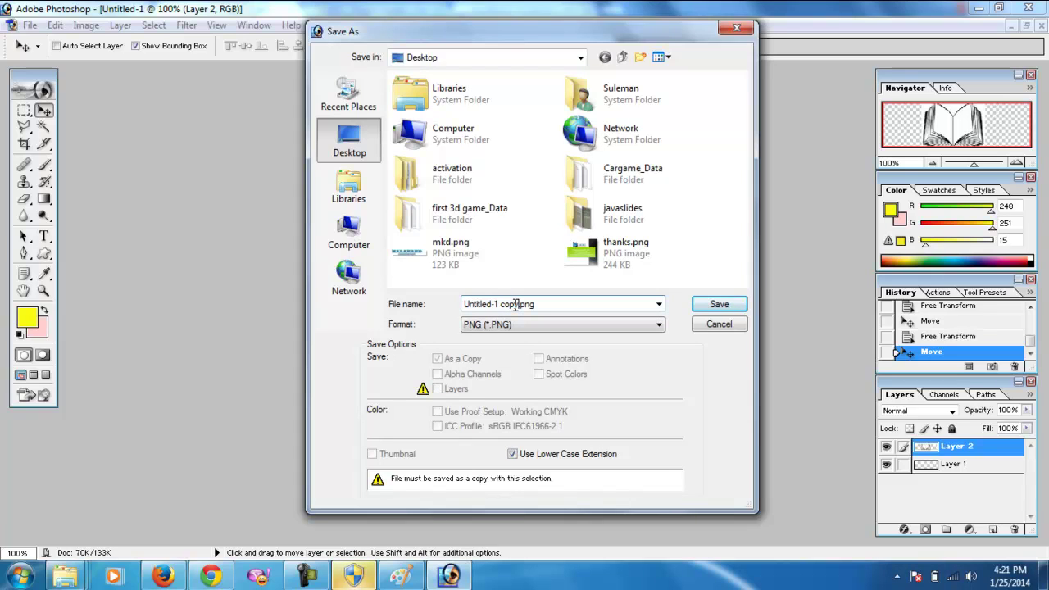
drag(519, 305, 478, 308)
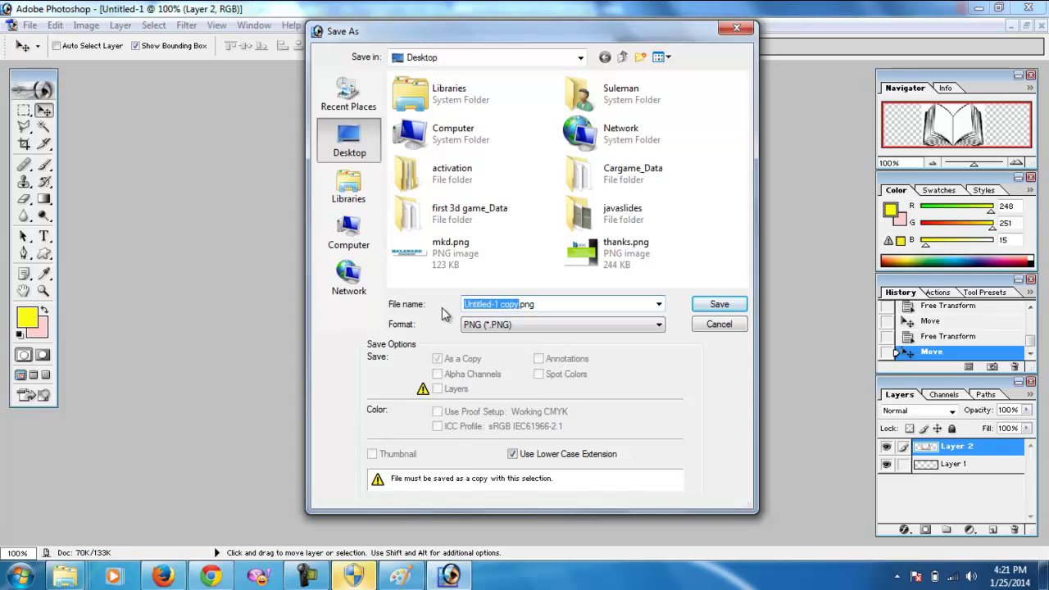
text(logo)
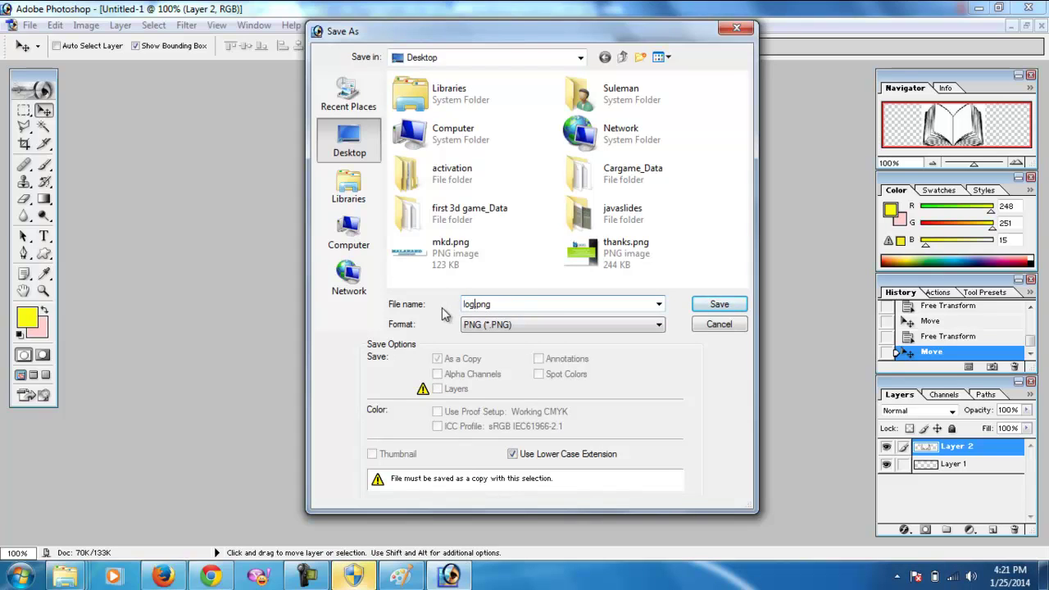
key(Tab)
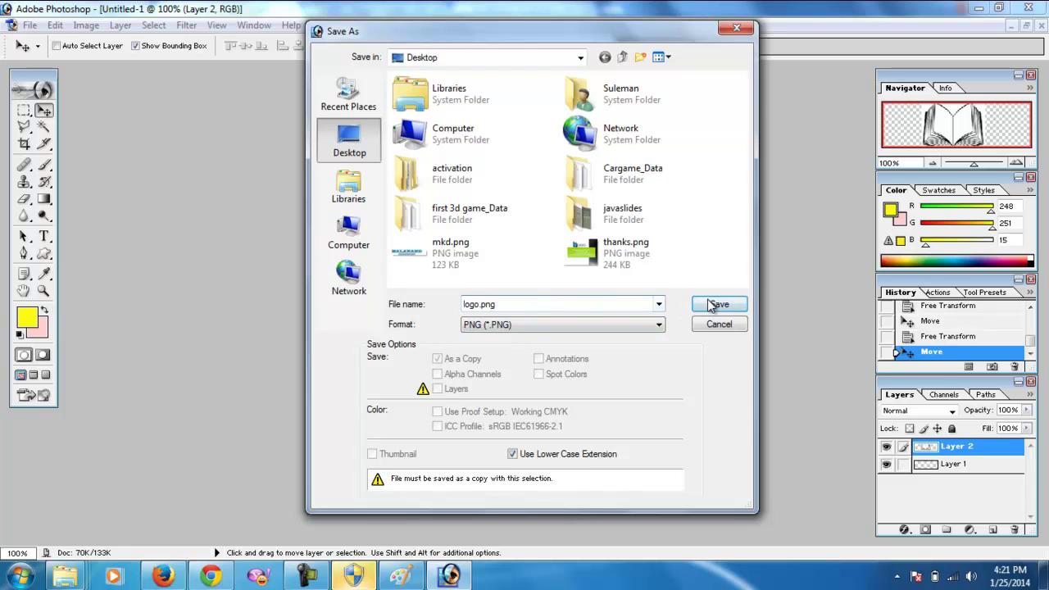
click(714, 304)
click(587, 272)
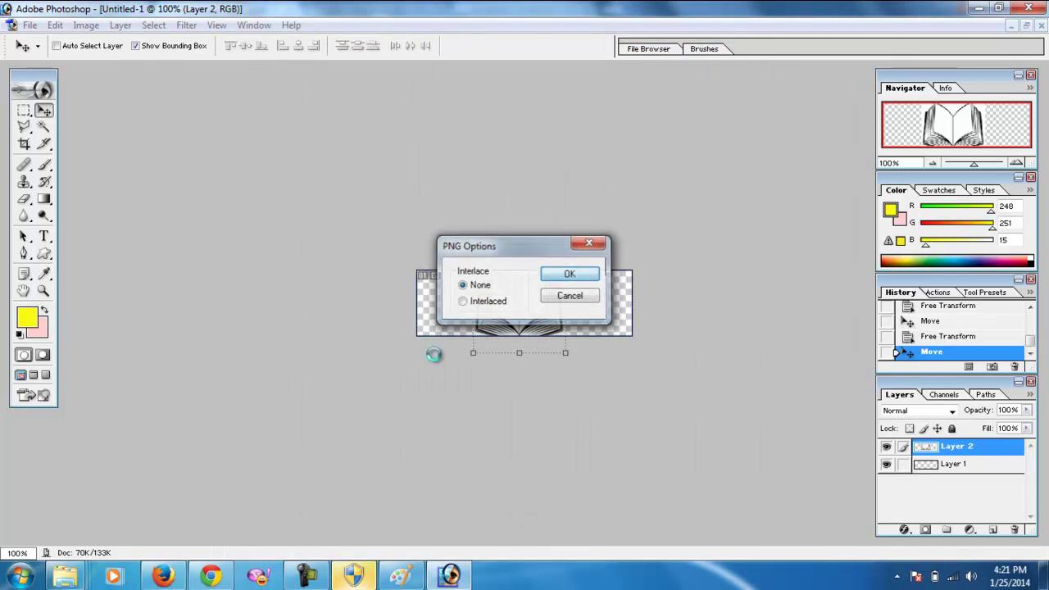
Switch to the Customize login page in Chrome and choose logo.png from the Desktop as the new logo file
click(211, 577)
click(321, 337)
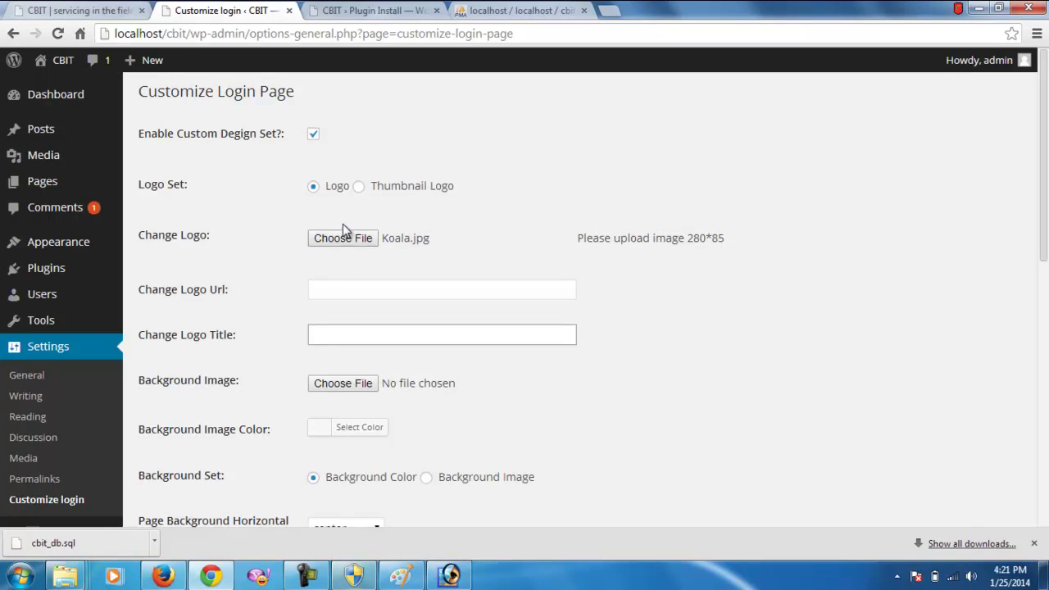
click(351, 239)
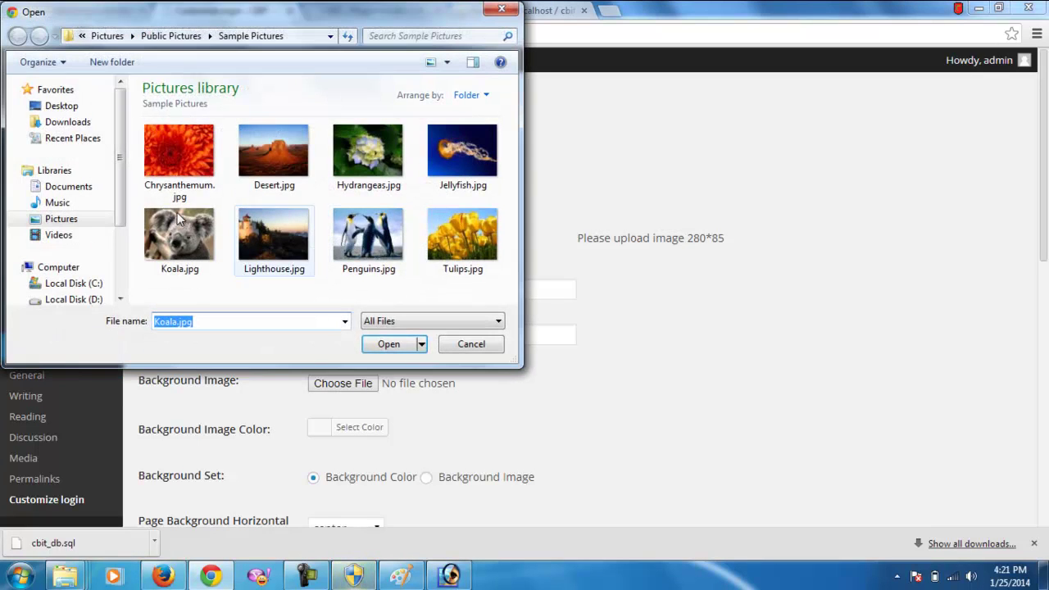
click(64, 106)
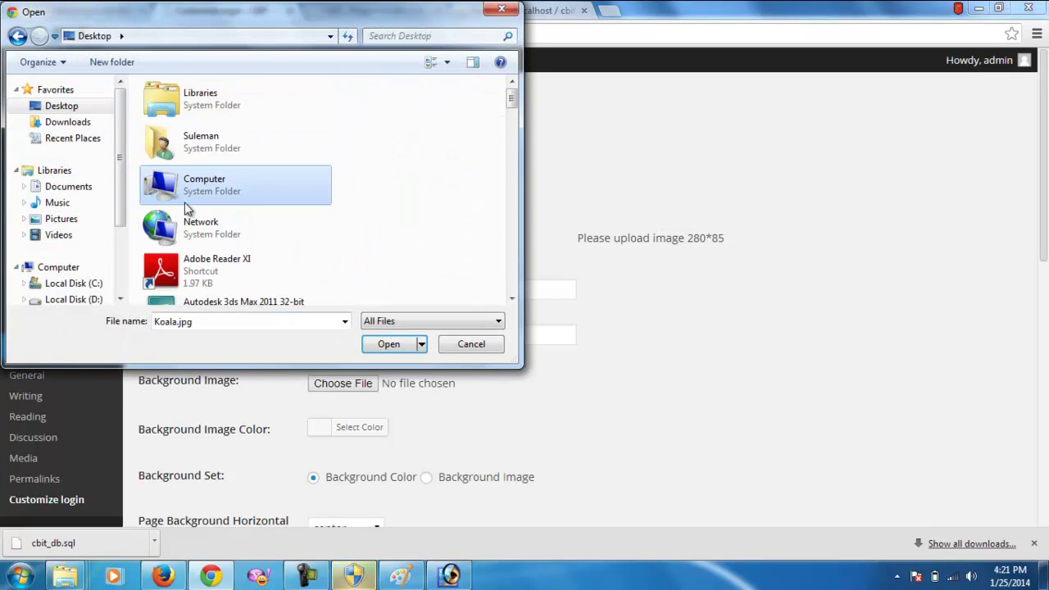
key(l)
key(Return)
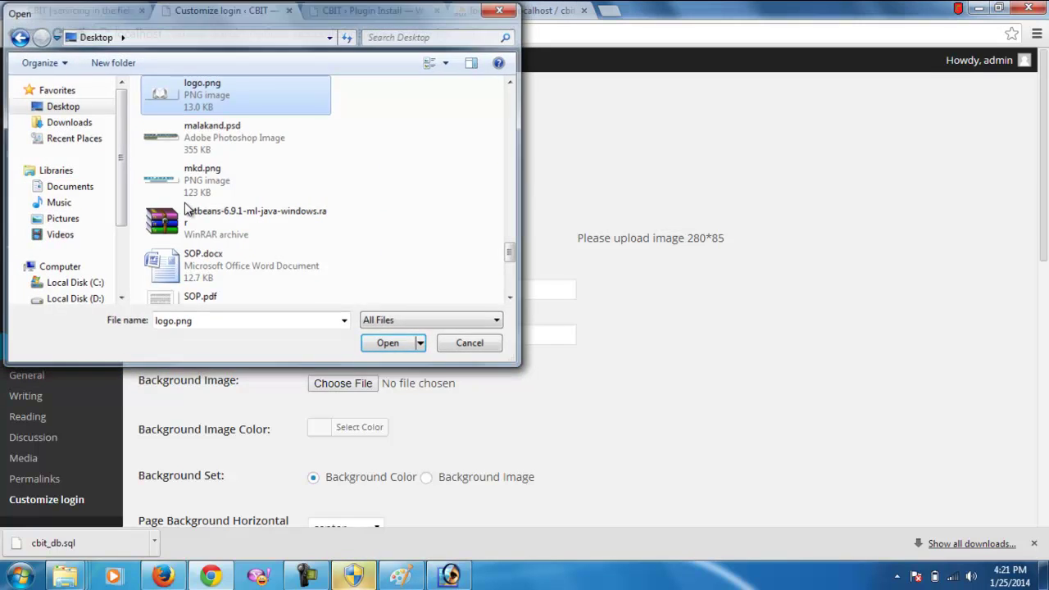
Set the Background Image Color to grey and save the login page settings
scroll(541, 310, down, 1)
scroll(541, 310, down, 1)
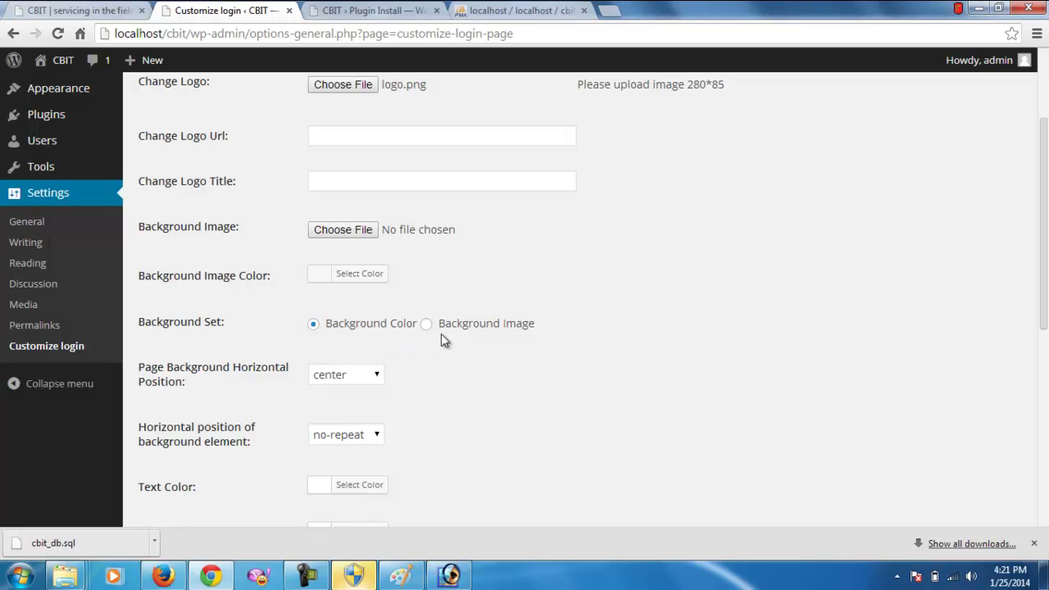
click(341, 277)
drag(432, 357, 365, 357)
drag(1045, 272, 1045, 474)
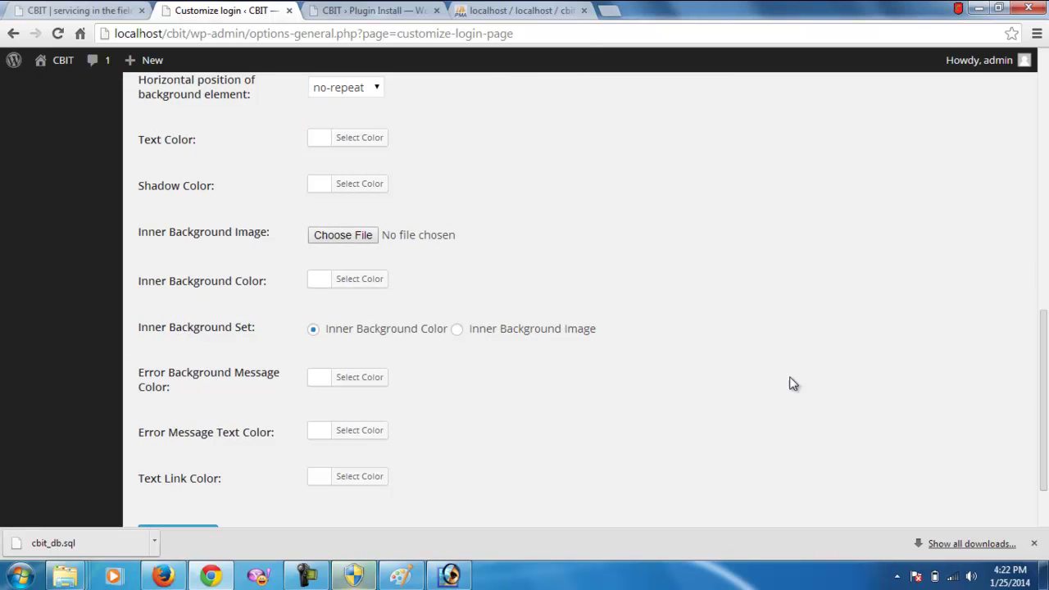
scroll(745, 398, down, 1)
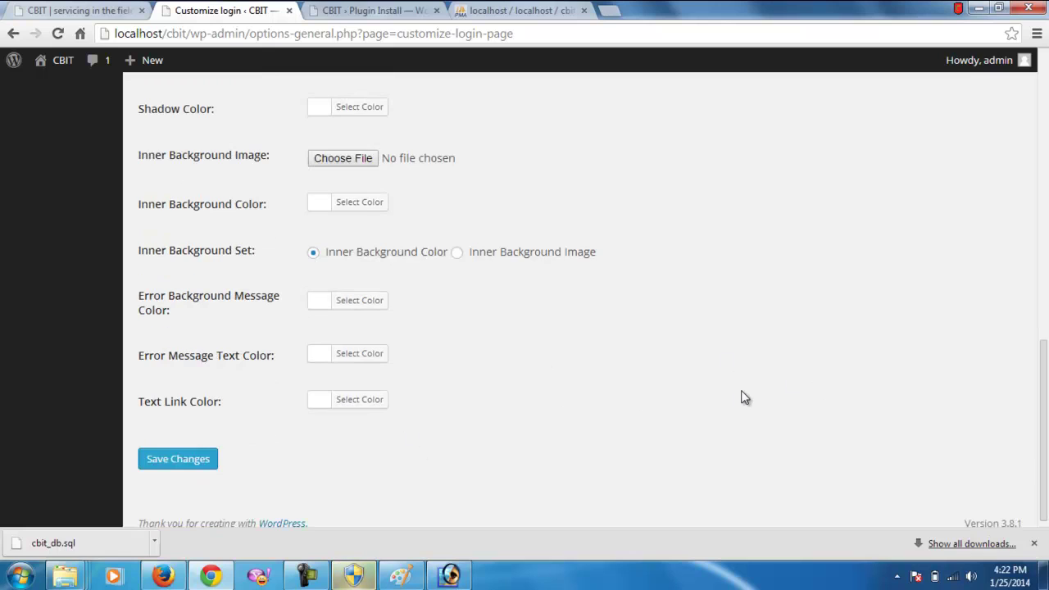
click(195, 462)
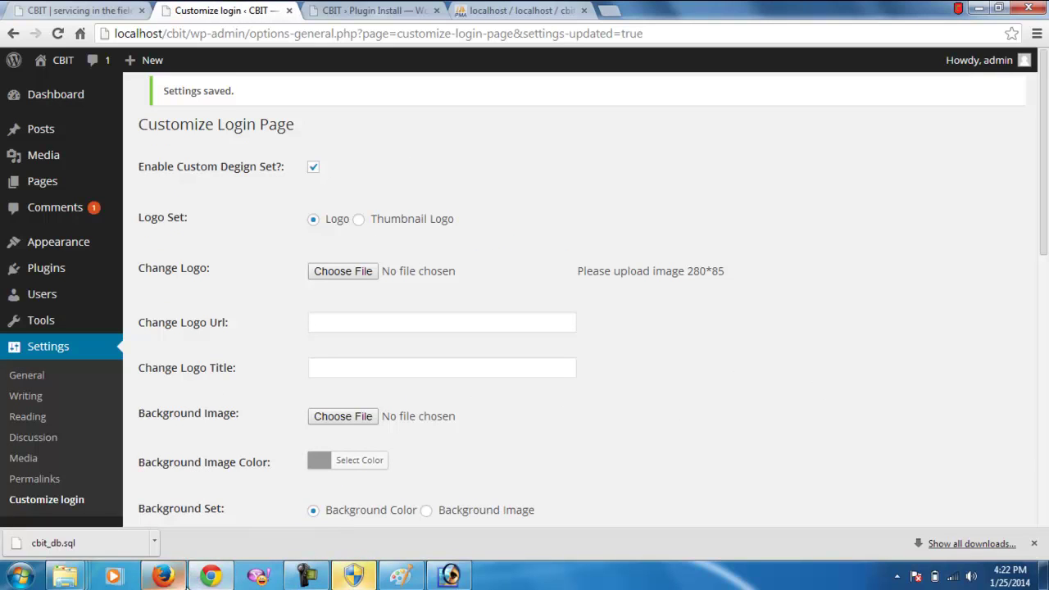
Switch to Firefox and reload the CBIT registration form to check the customized design
click(209, 576)
click(209, 577)
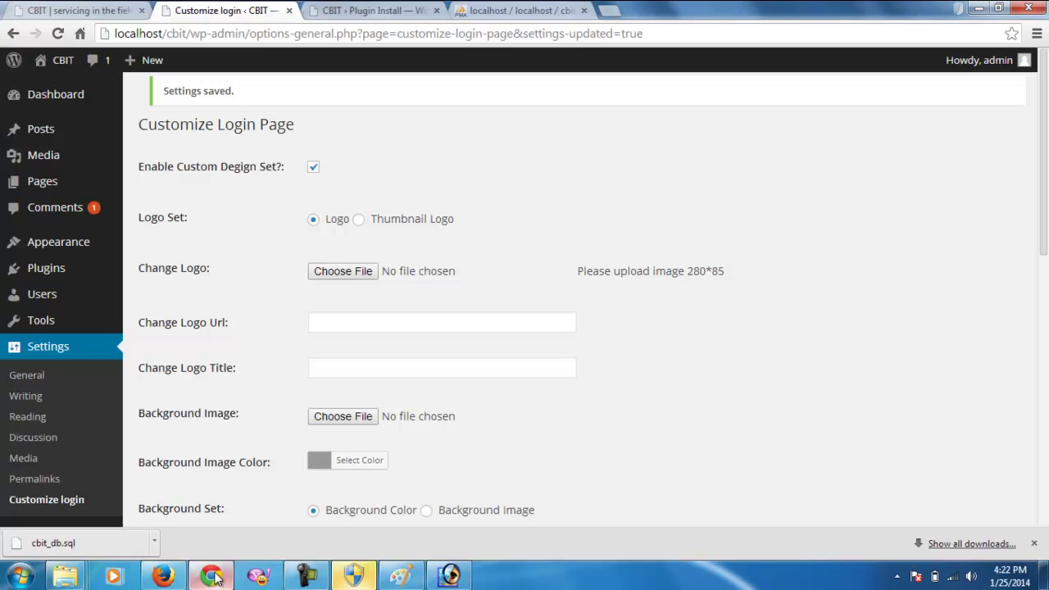
click(163, 576)
key(F5)
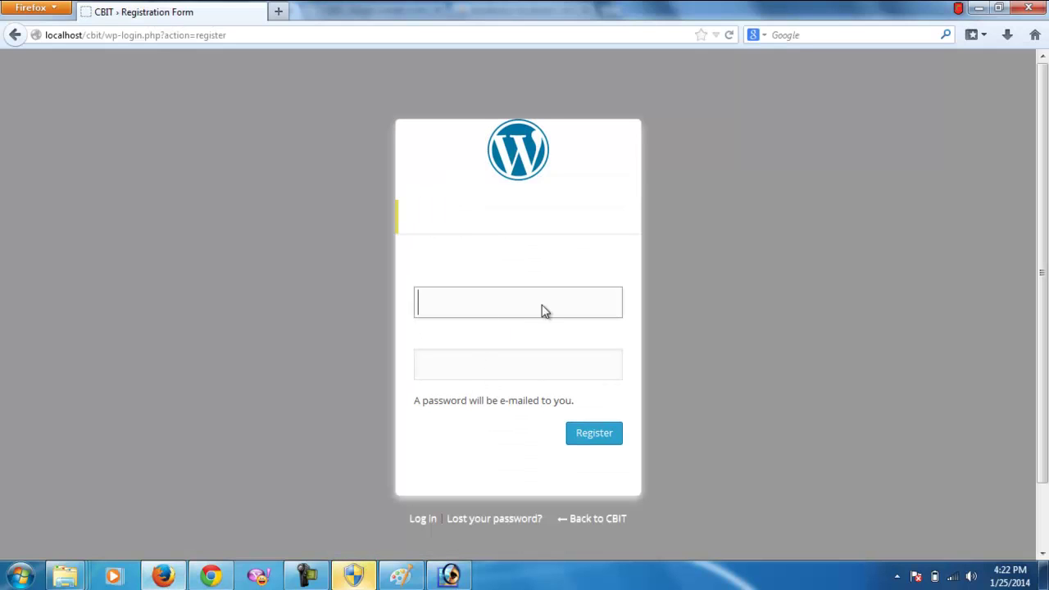
Inspect the WordPress logo element on the registration form, toggle its background-image rule, and close the inspector
click(518, 157)
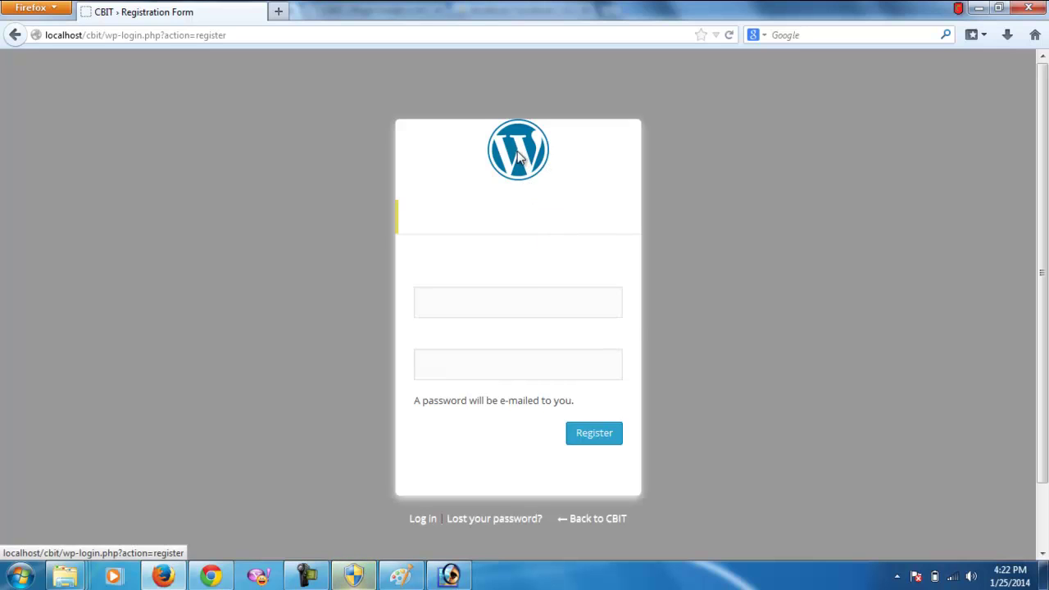
right_click(518, 158)
click(572, 272)
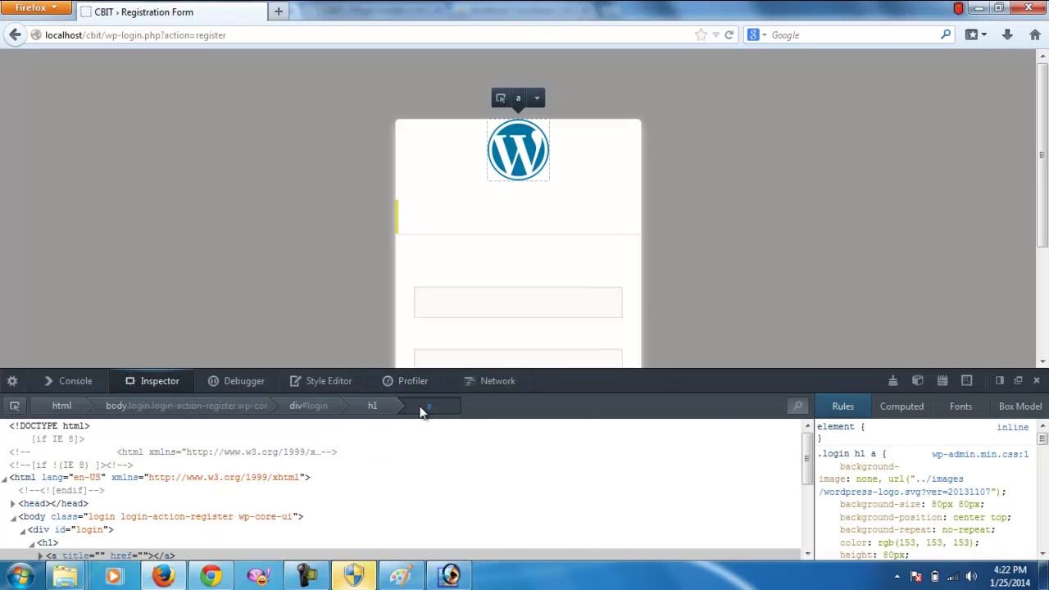
click(826, 473)
click(825, 473)
click(826, 473)
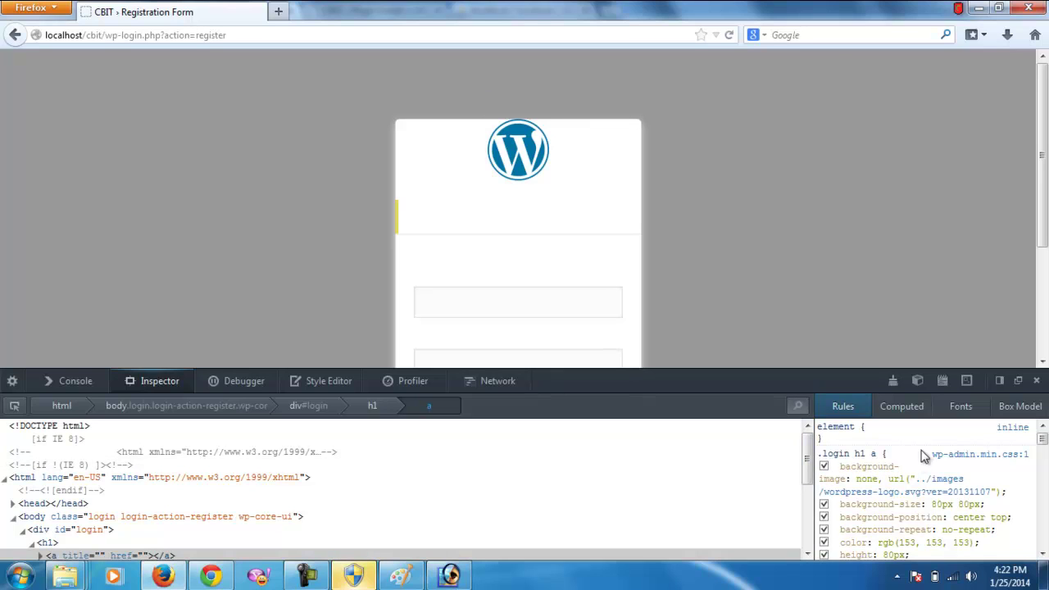
click(1036, 380)
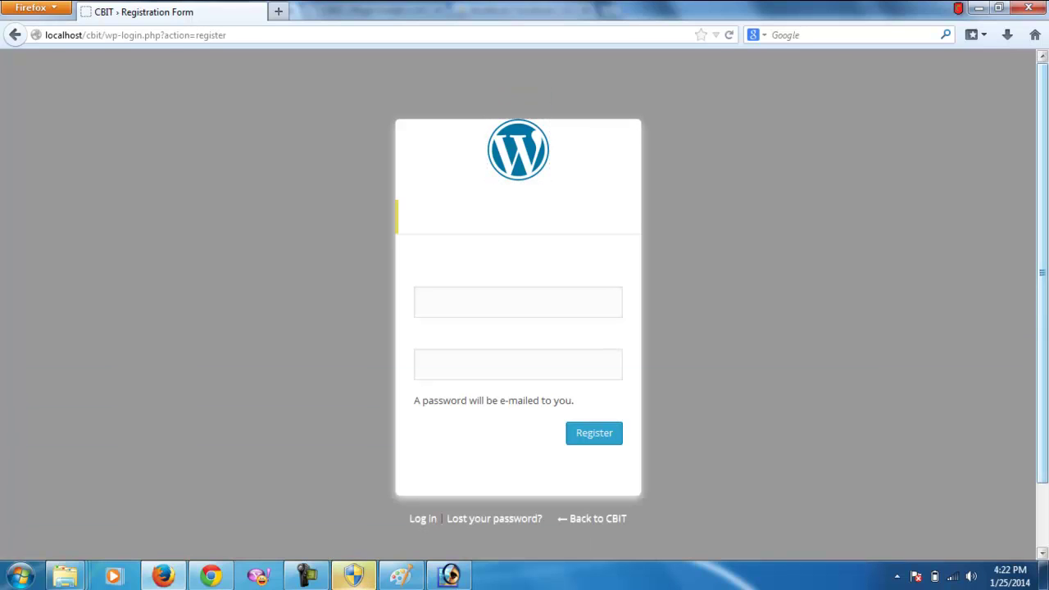
Inspect the login container of the registration form and toggle its white background-color rule off and back on
scroll(525, 328, down, 2)
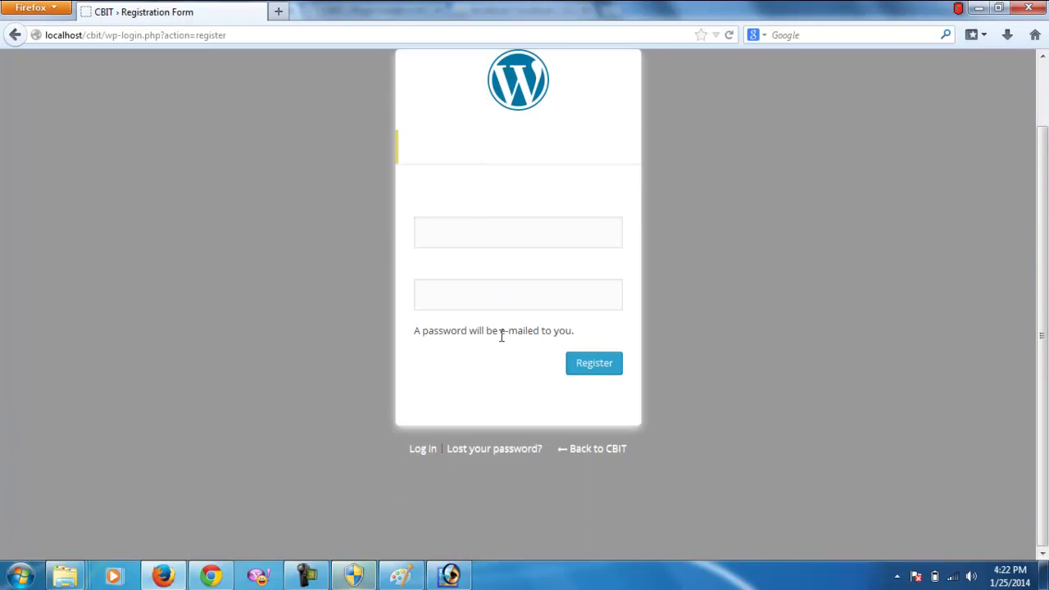
scroll(507, 328, up, 2)
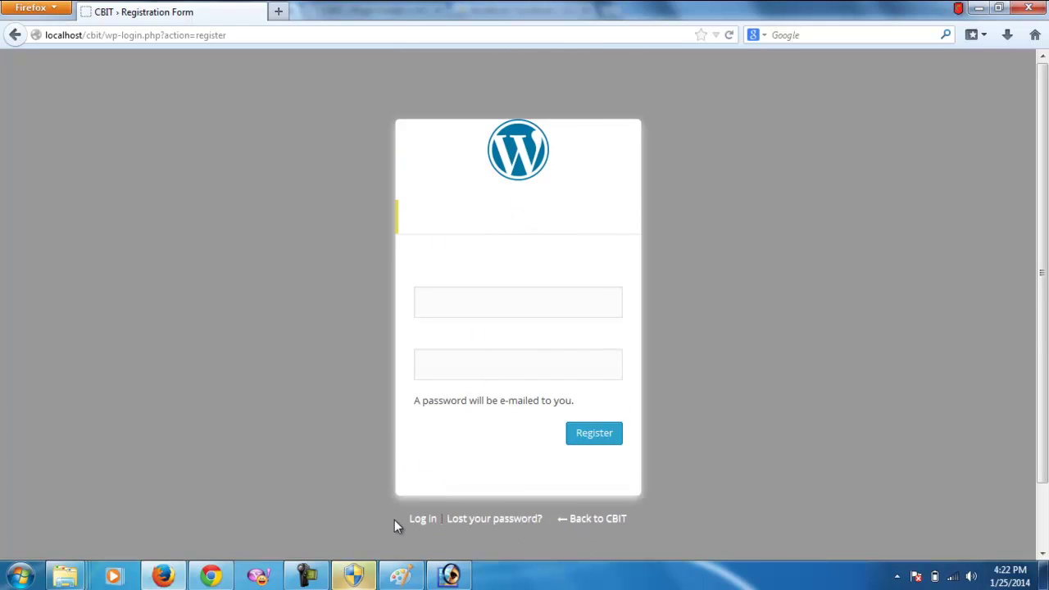
right_click(462, 176)
click(494, 360)
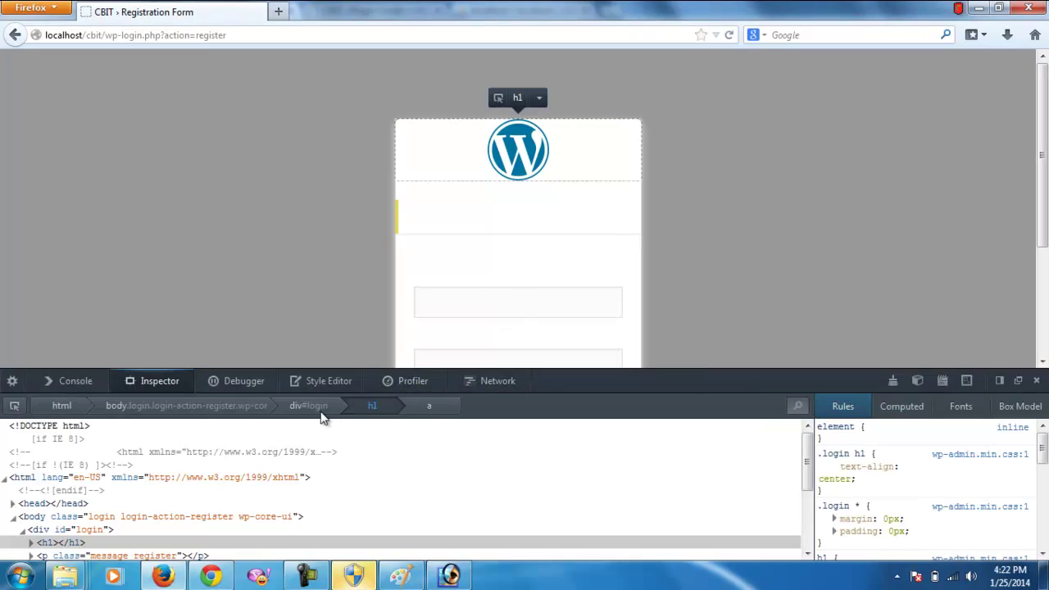
click(319, 407)
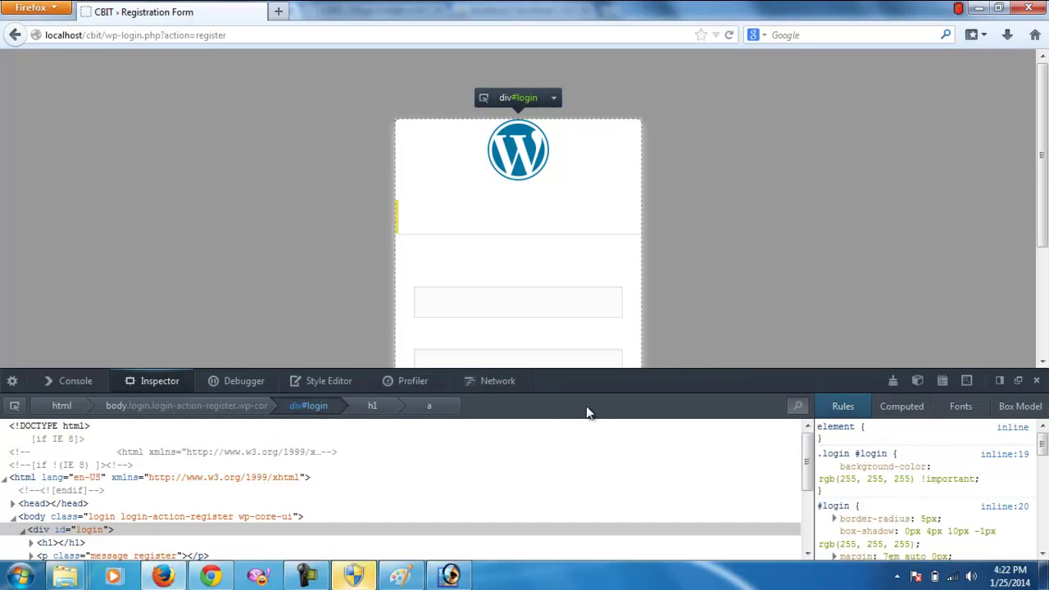
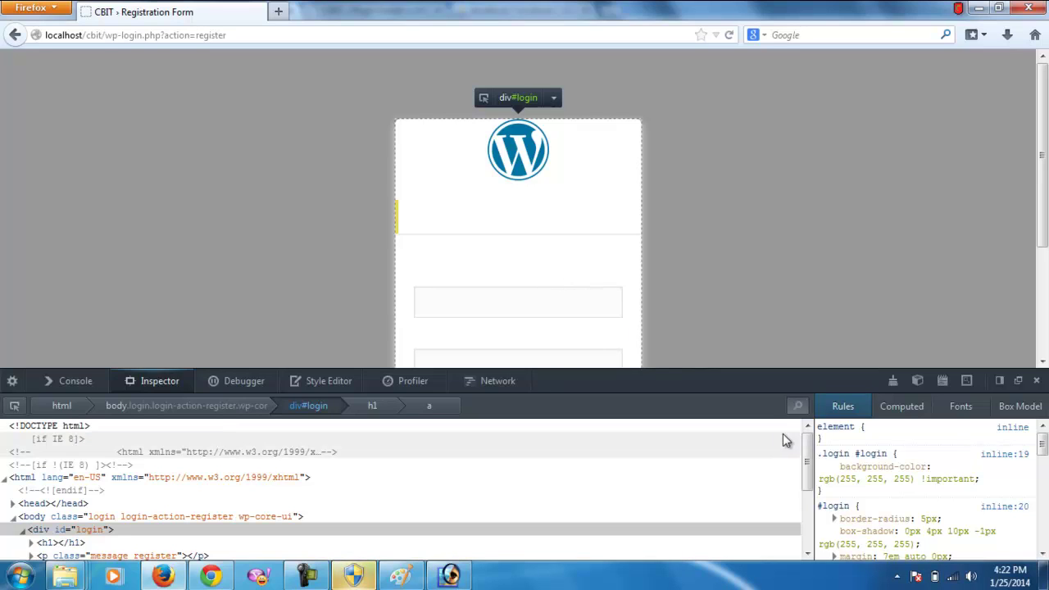
click(824, 466)
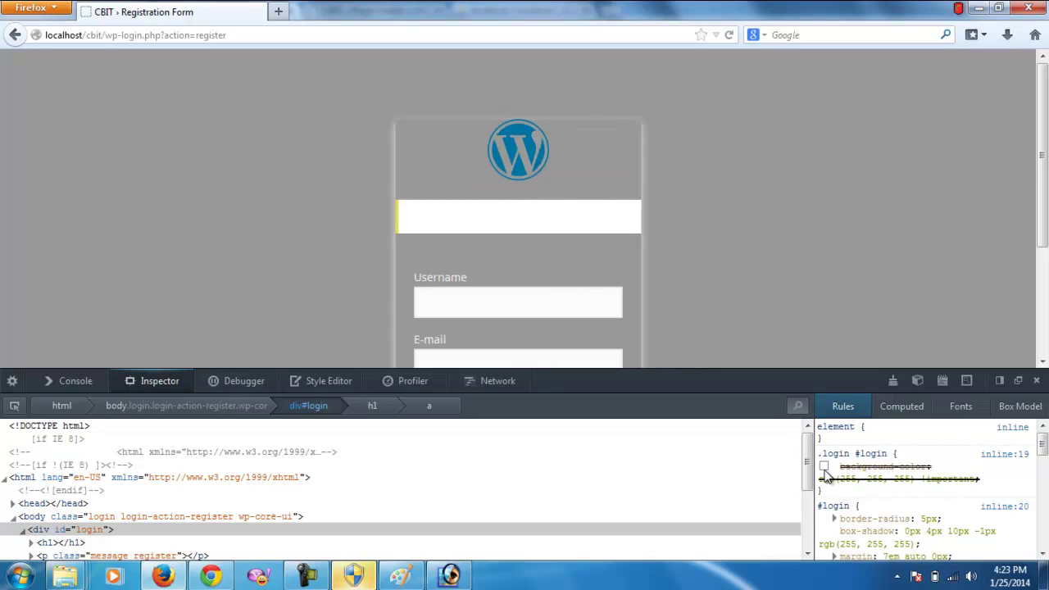
click(824, 466)
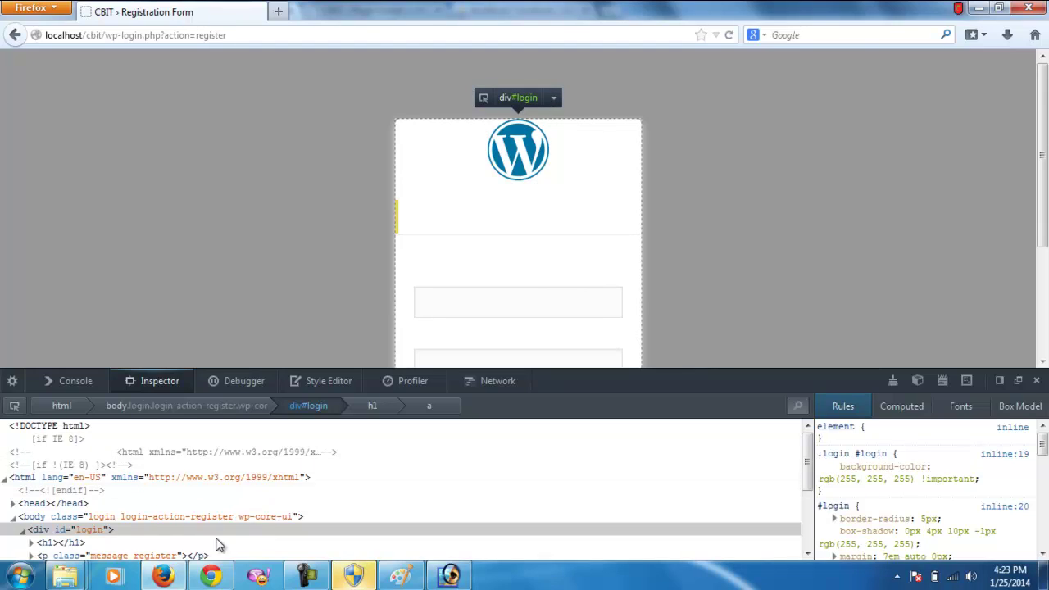
Inspect the WordPress logo link and its parent h1, expanding the link's markup to examine its contents
right_click(525, 160)
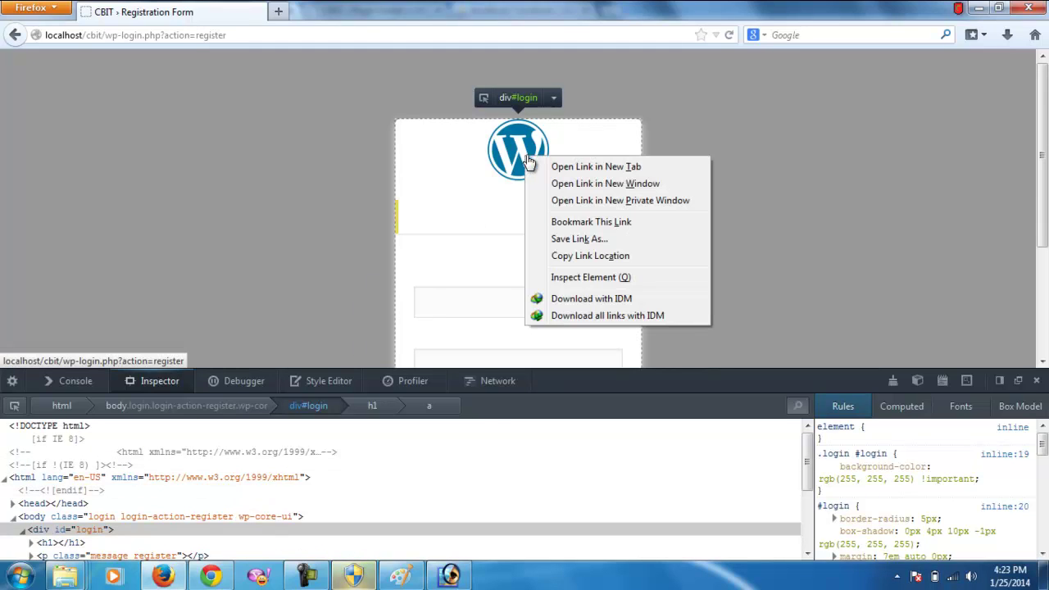
click(590, 277)
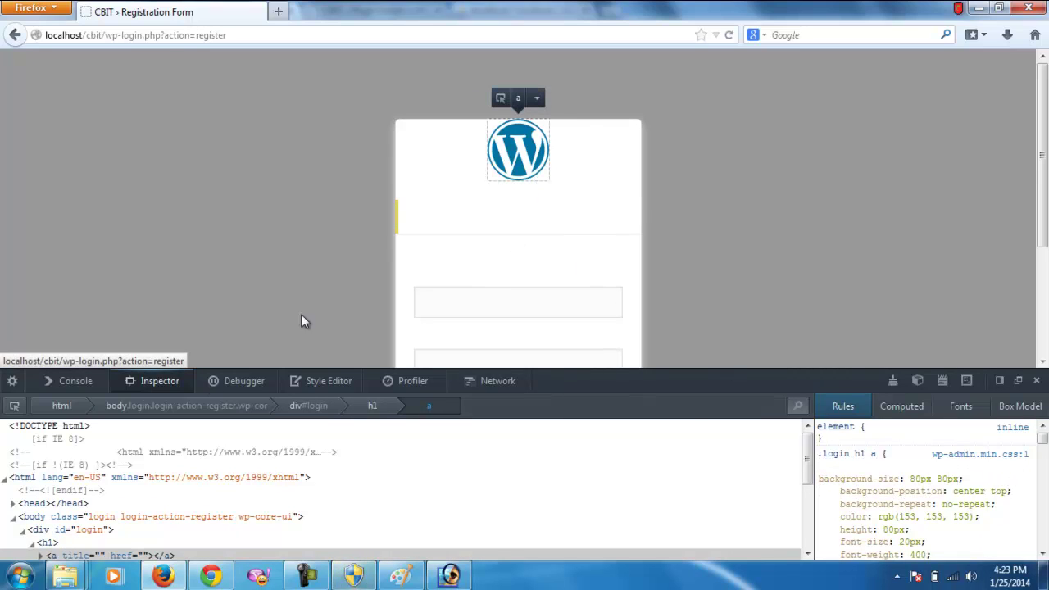
click(373, 407)
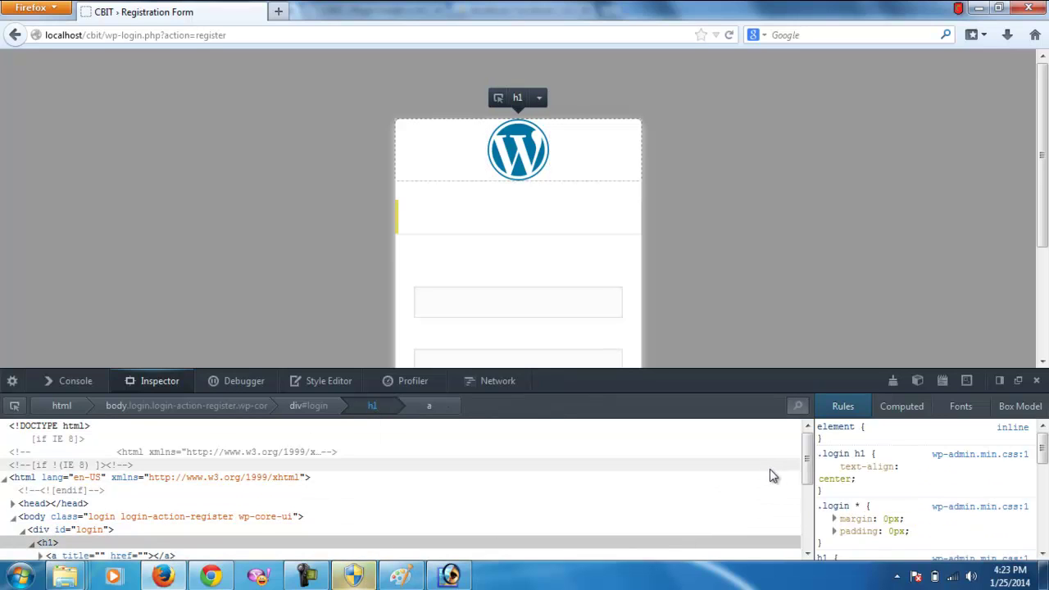
scroll(574, 504, down, 3)
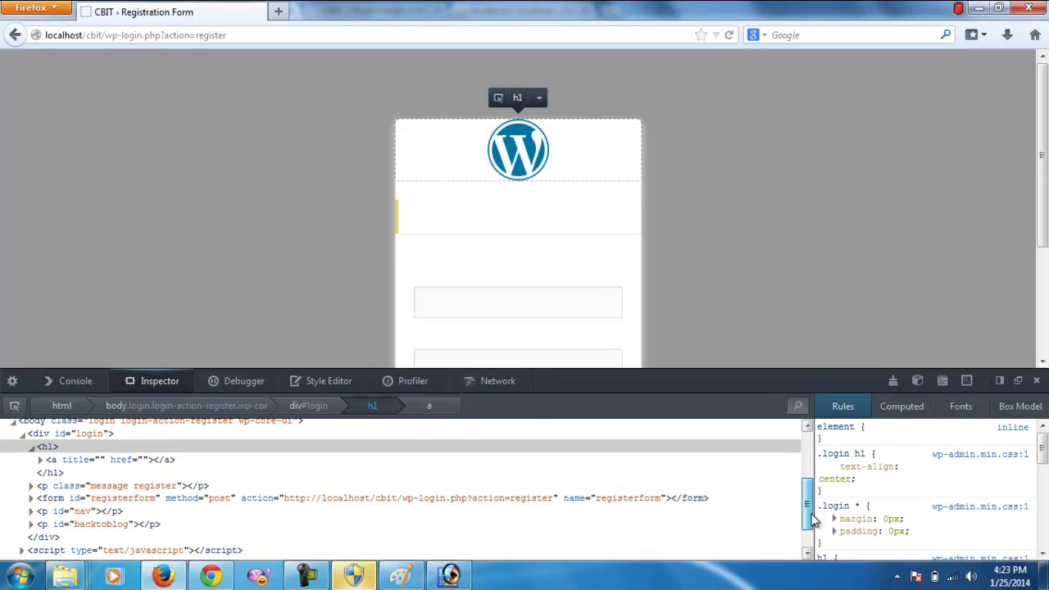
click(41, 456)
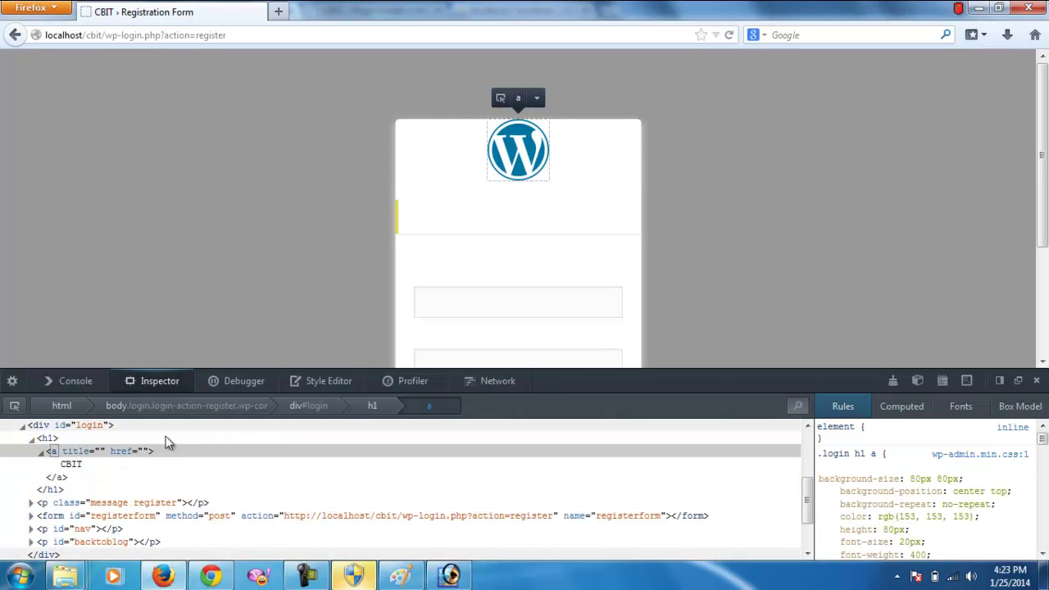
click(81, 468)
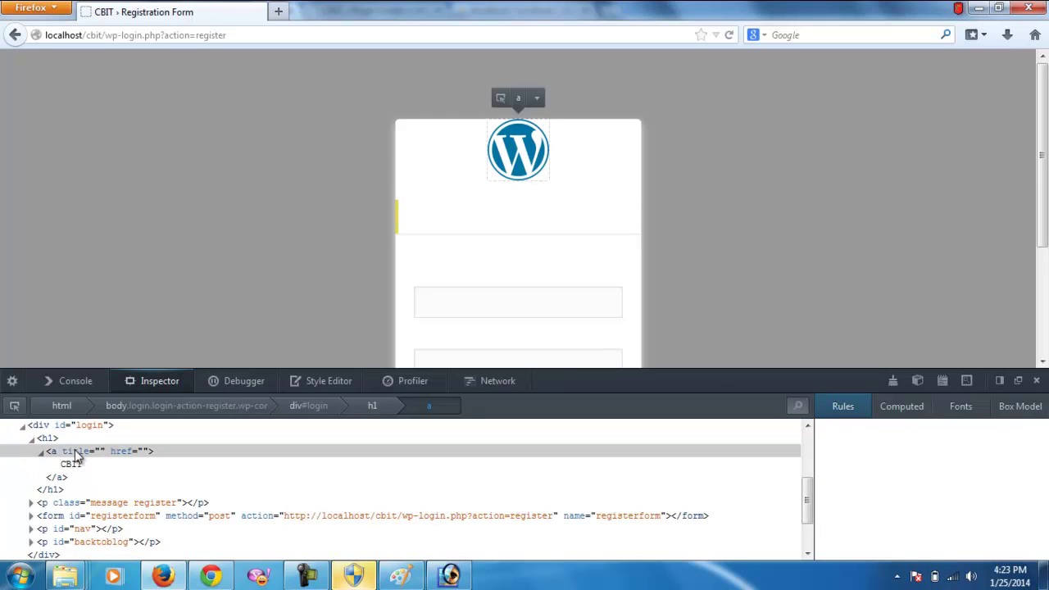
click(64, 451)
click(73, 439)
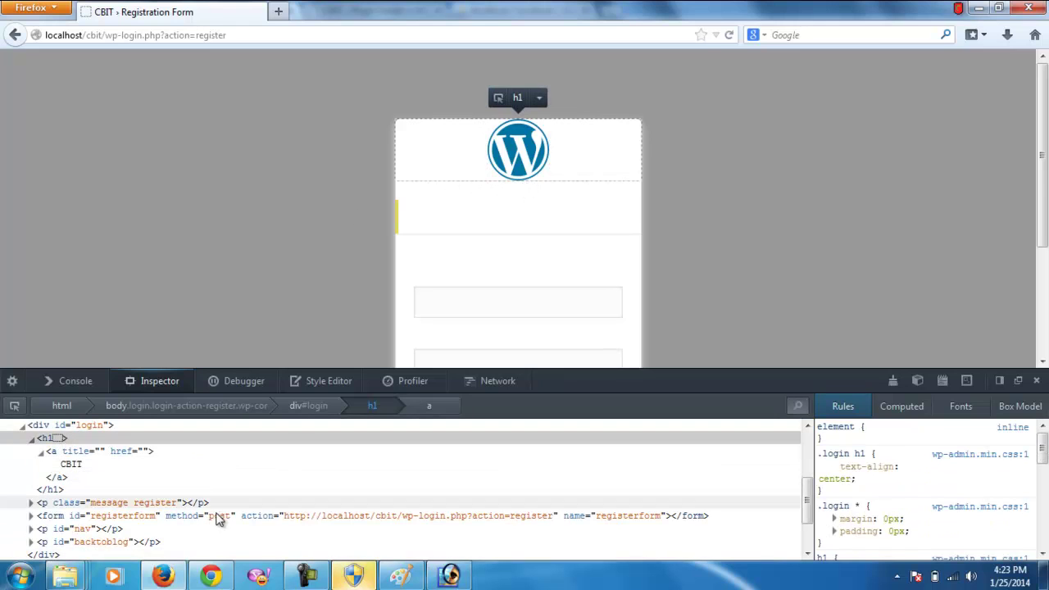
Switch to the plugins folder window, browse to cbit's wp-admin/images folder and open w-logo-blue.png in Photoshop
mouse_move(66, 577)
mouse_move(291, 515)
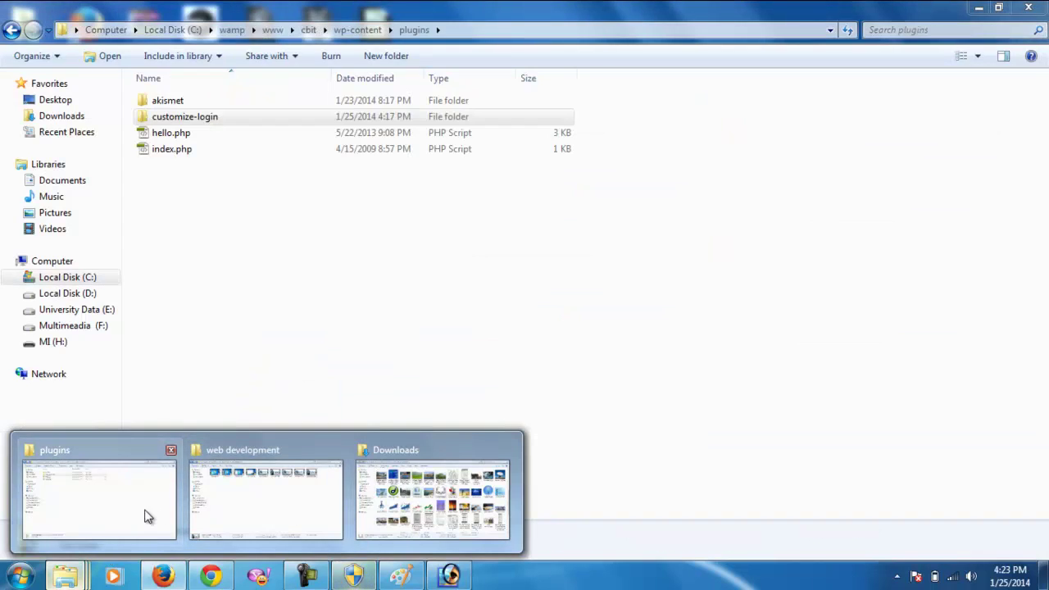
click(141, 513)
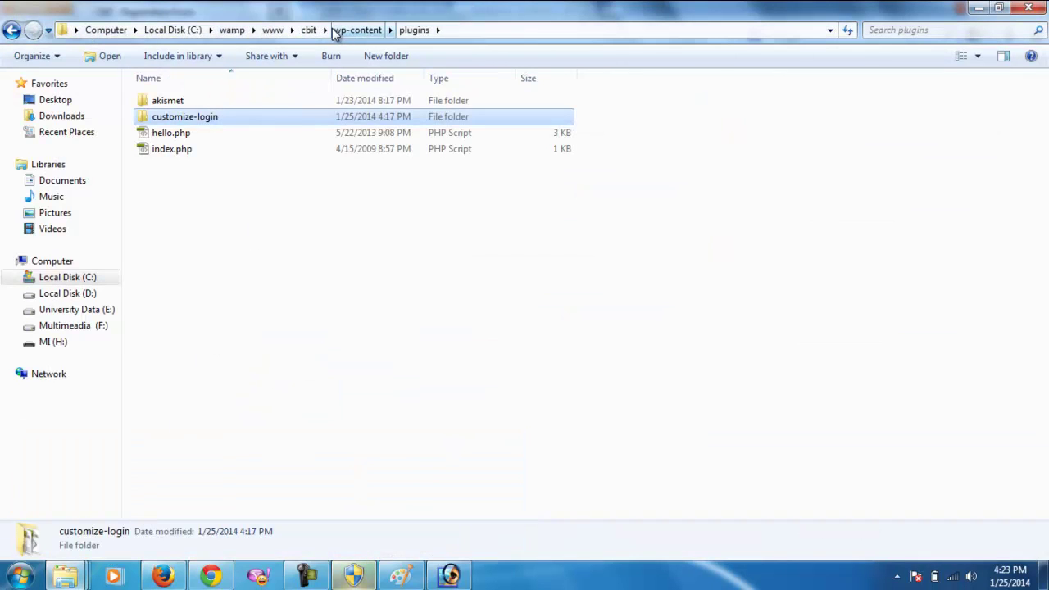
click(309, 30)
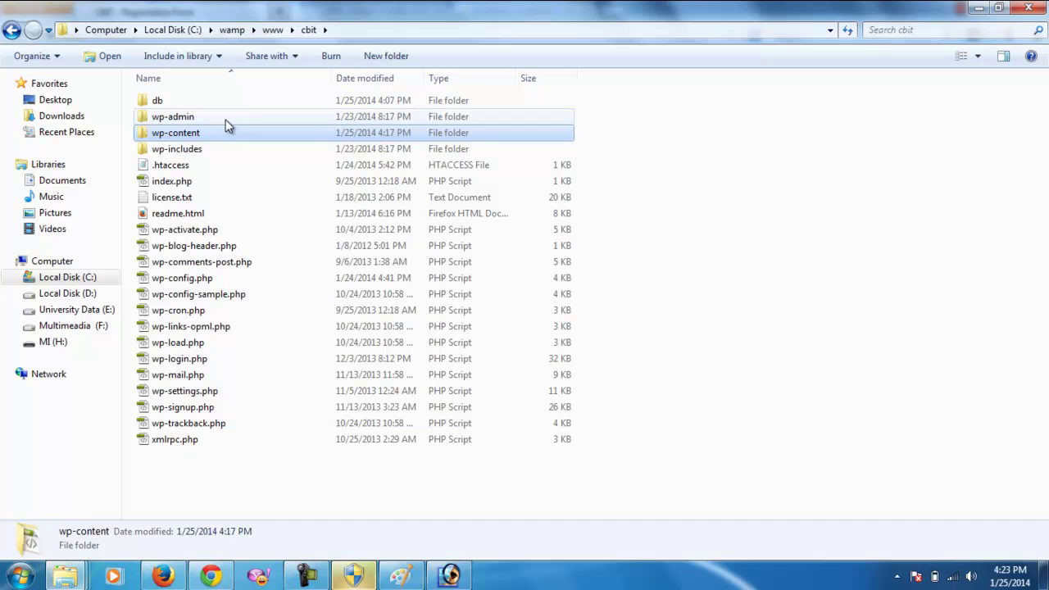
double_click(223, 121)
double_click(223, 118)
scroll(474, 314, down, 3)
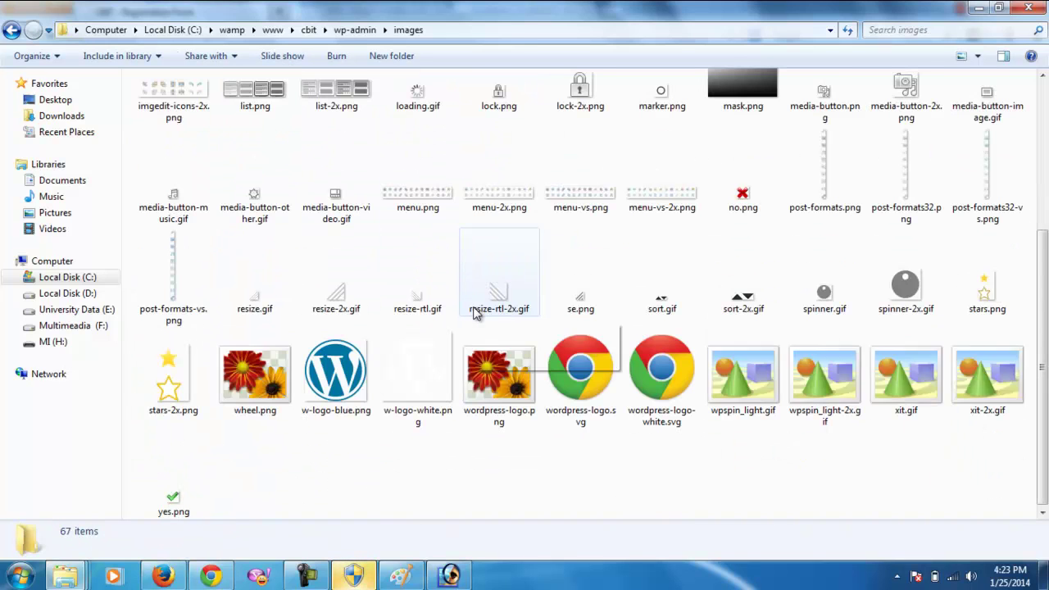
click(347, 384)
drag(333, 386, 202, 111)
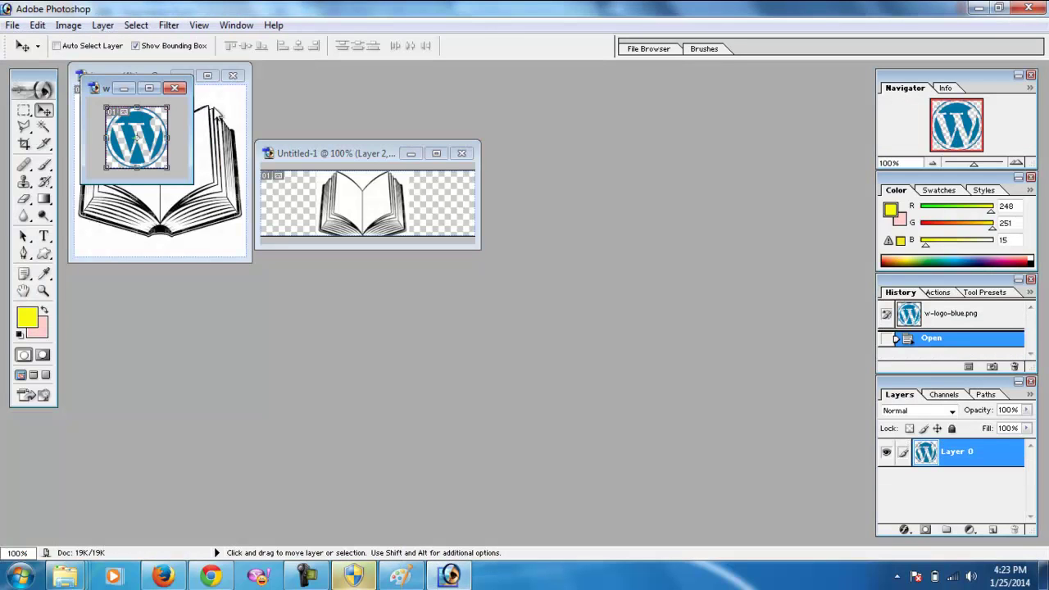
Check the pixel dimensions of w-logo-blue.png in the Image Size dialog and leave them as they are
right_click(98, 88)
click(132, 112)
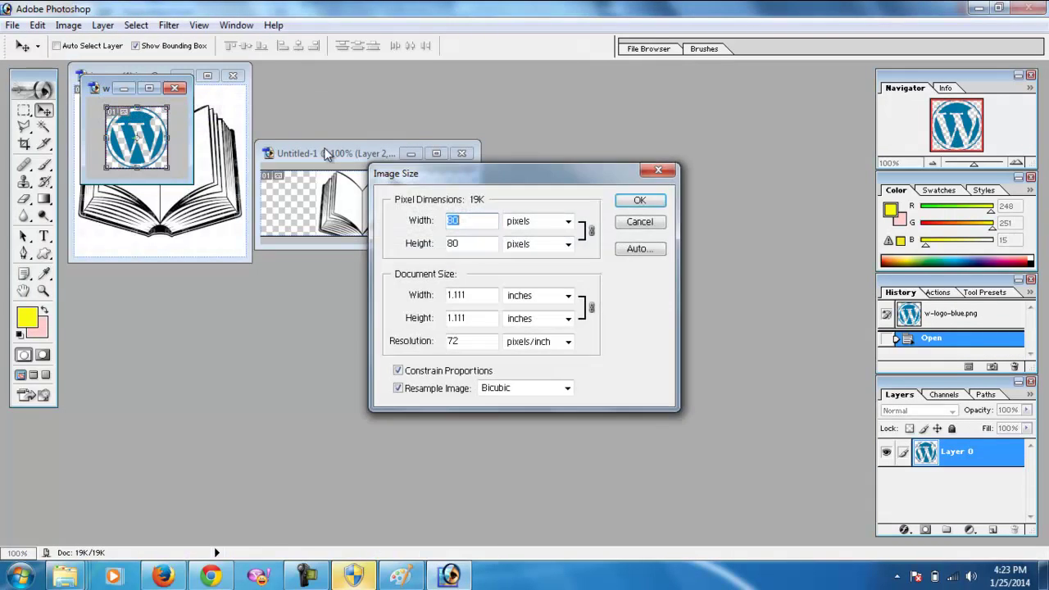
click(644, 225)
Copy the book layer from Untitled-1 into w-logo-blue.png, delete the WordPress logo layer, and maximize the image window
mouse_move(144, 154)
mouse_down()
mouse_move(205, 204)
mouse_move(155, 152)
mouse_up()
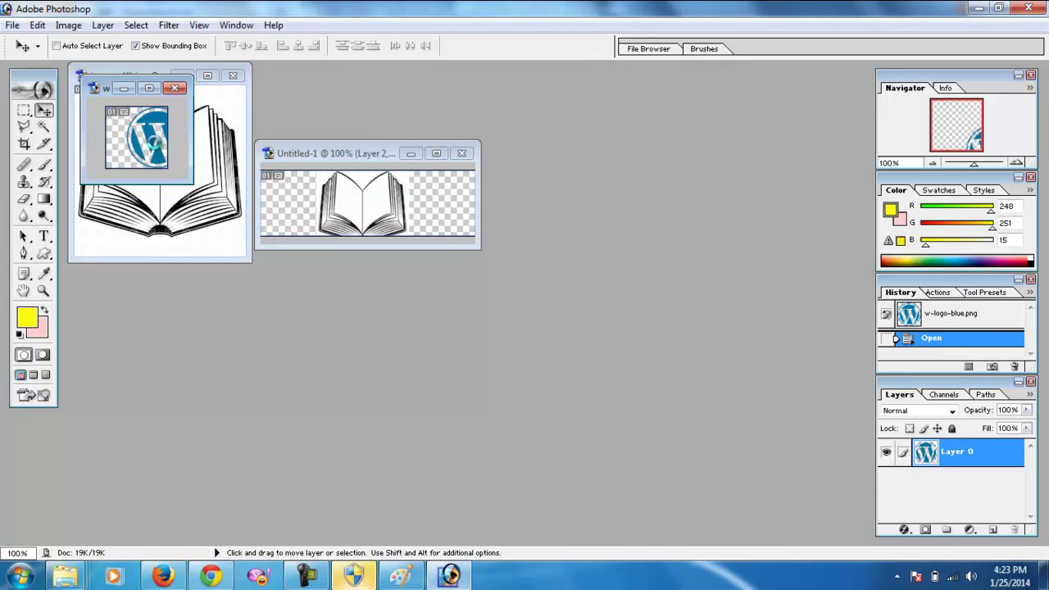
click(355, 210)
drag(383, 229, 164, 158)
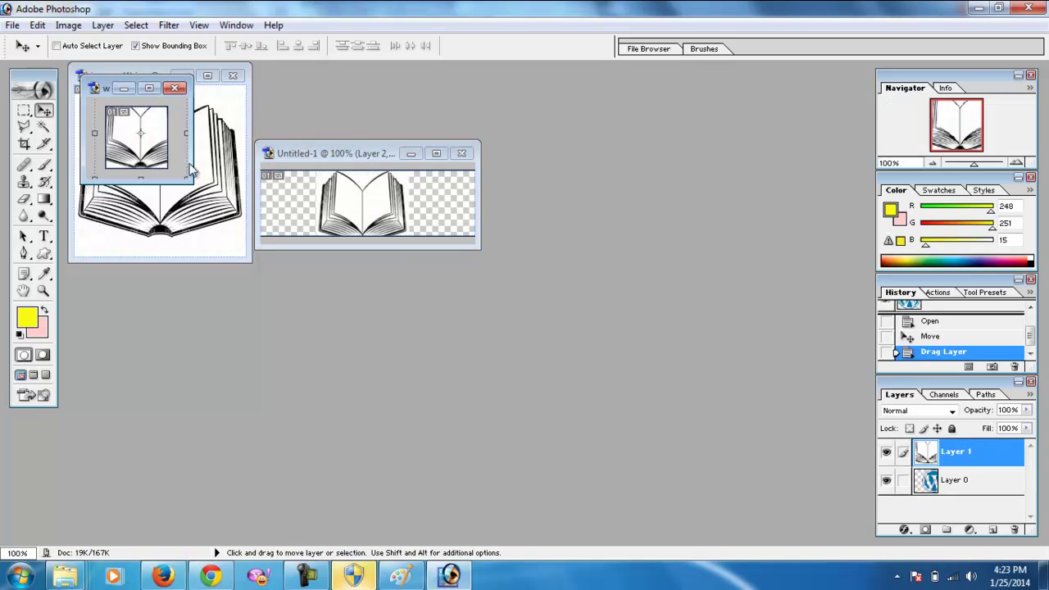
click(981, 490)
click(1015, 531)
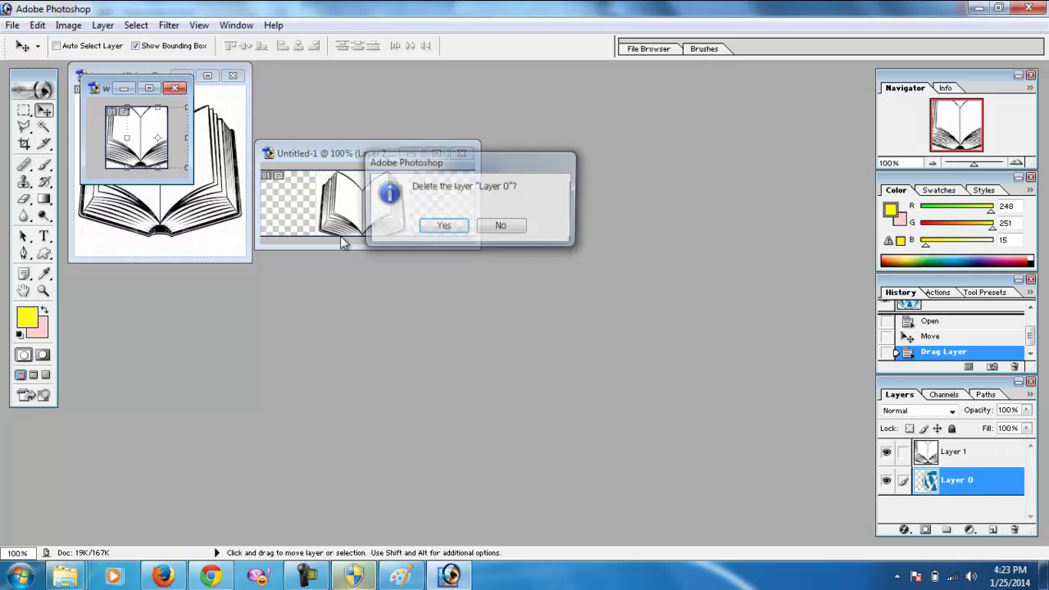
click(446, 227)
click(150, 89)
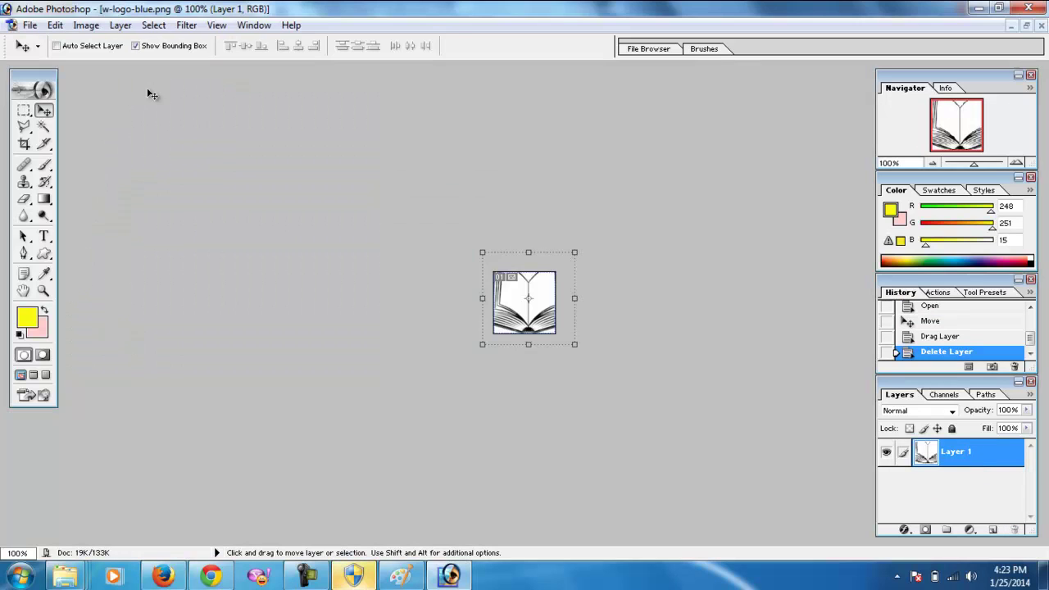
Scale the book layer proportionally to about 75% and move it to fit within the logo canvas
drag(484, 250, 505, 275)
mouse_move(539, 310)
mouse_down()
mouse_move(526, 311)
mouse_move(539, 310)
mouse_up()
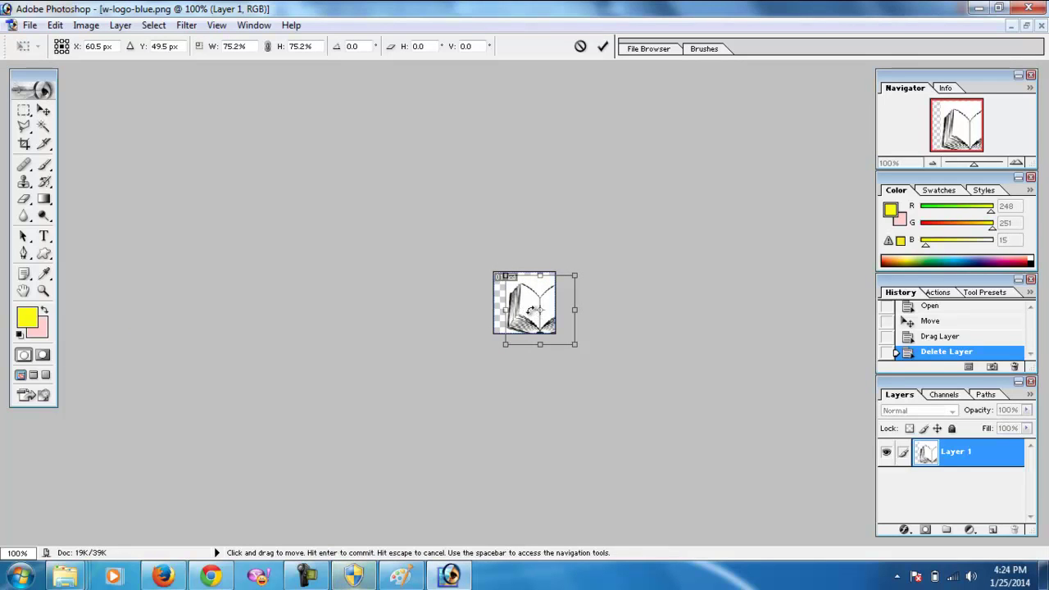
click(43, 111)
click(451, 230)
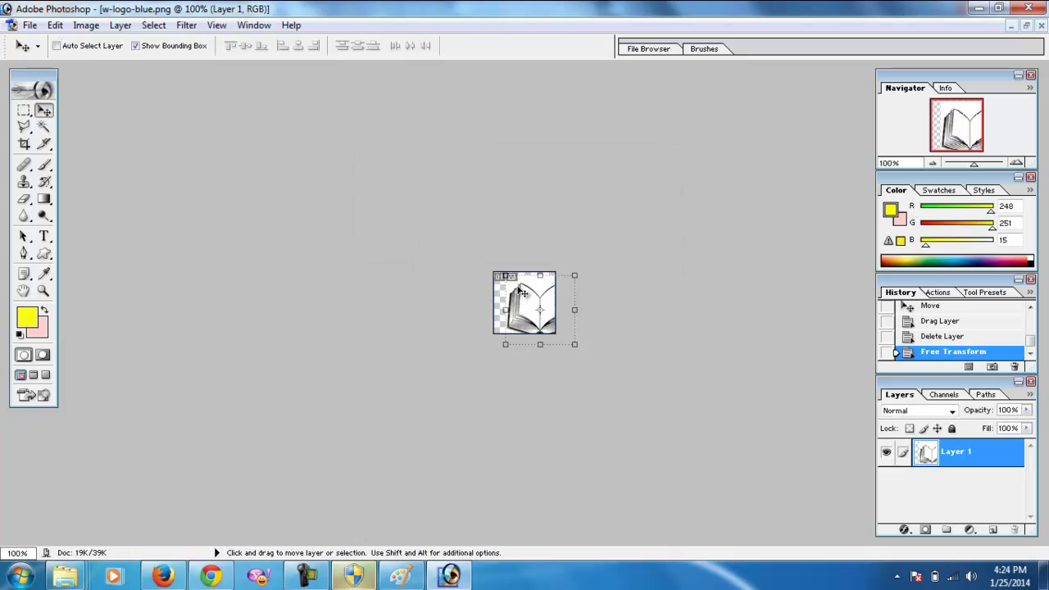
drag(520, 287, 511, 292)
Save the book image in PNG format over the existing w-logo-blue.png in the images folder
click(29, 25)
click(70, 152)
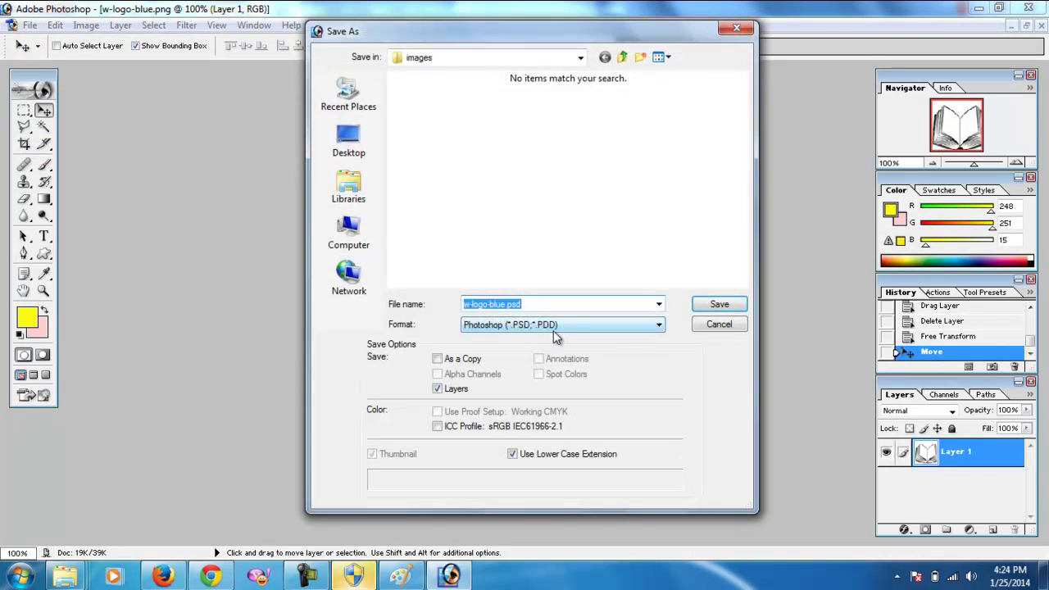
click(558, 326)
click(508, 399)
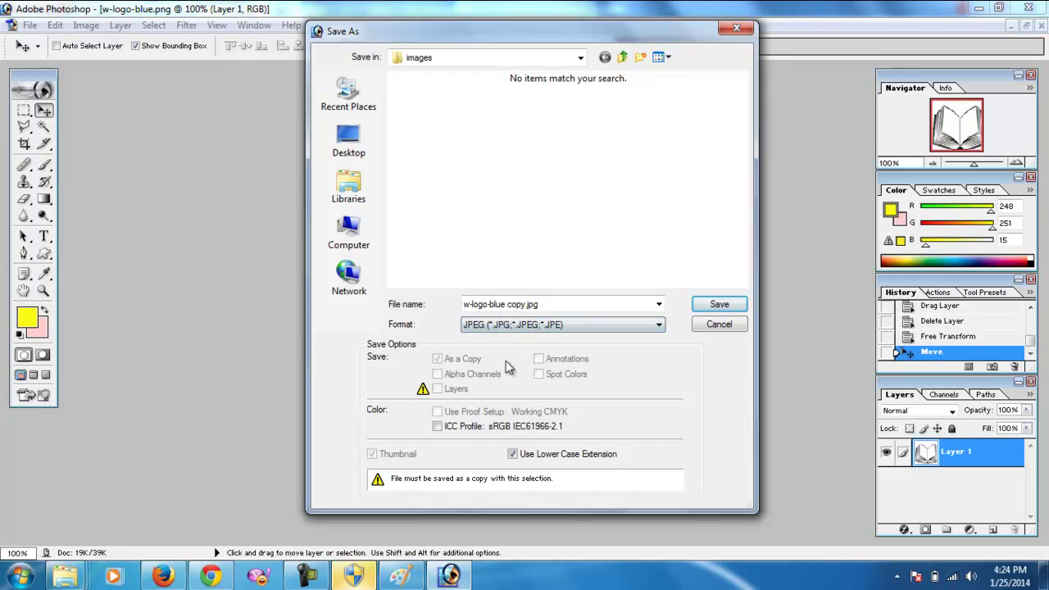
click(582, 325)
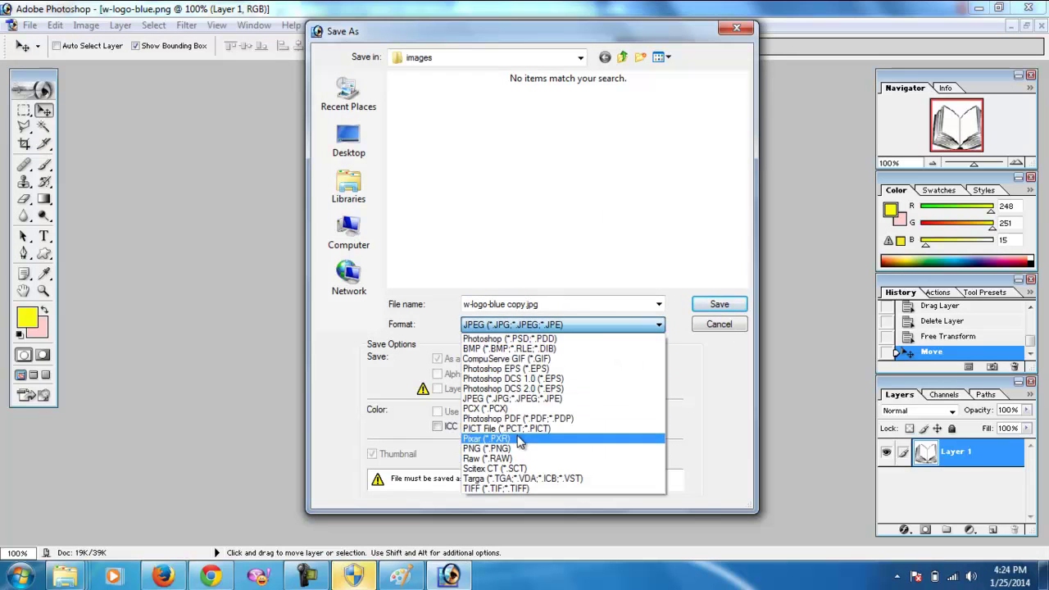
click(522, 449)
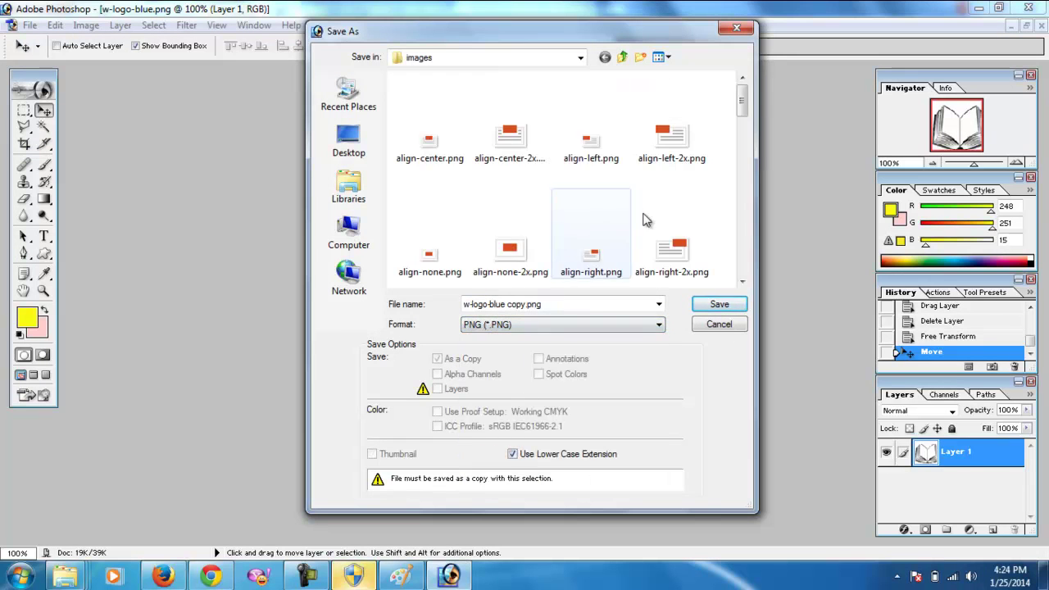
drag(742, 141, 746, 261)
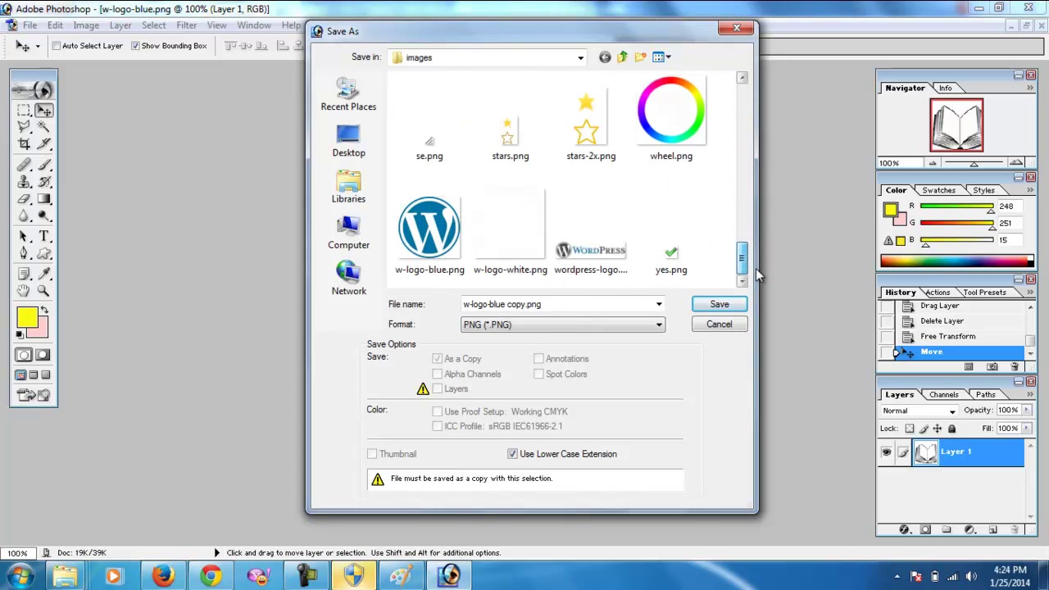
double_click(439, 254)
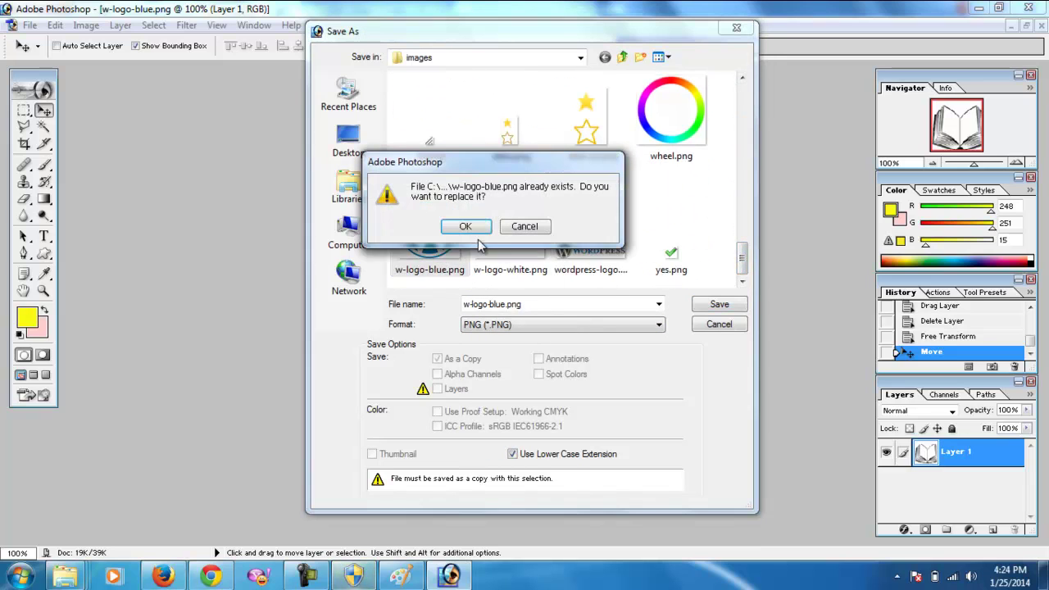
click(465, 227)
click(550, 277)
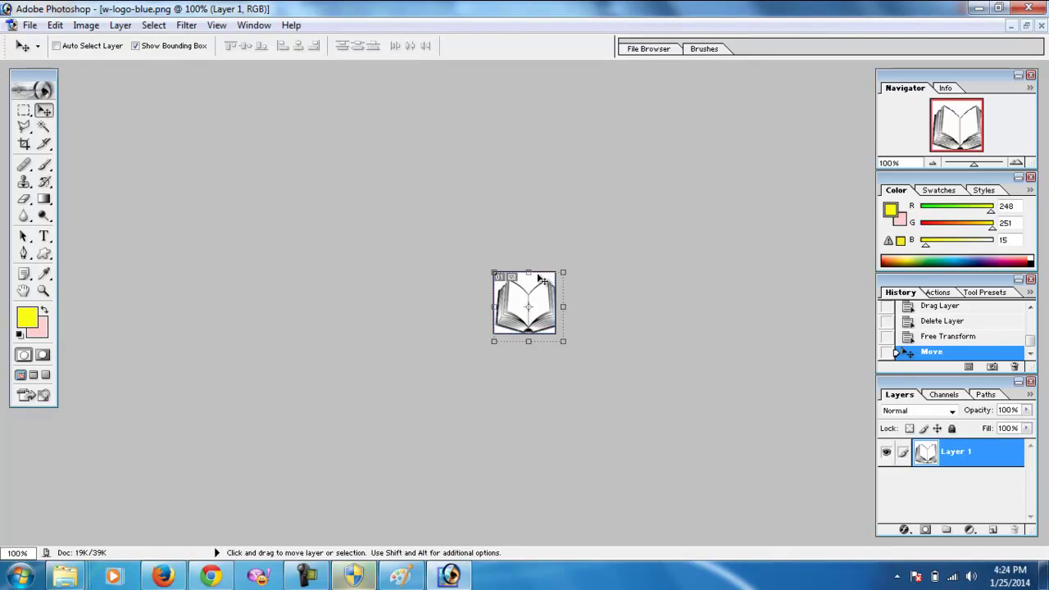
Switch to Firefox, close the developer inspector, and reload the CBIT registration page to check its logo
click(211, 576)
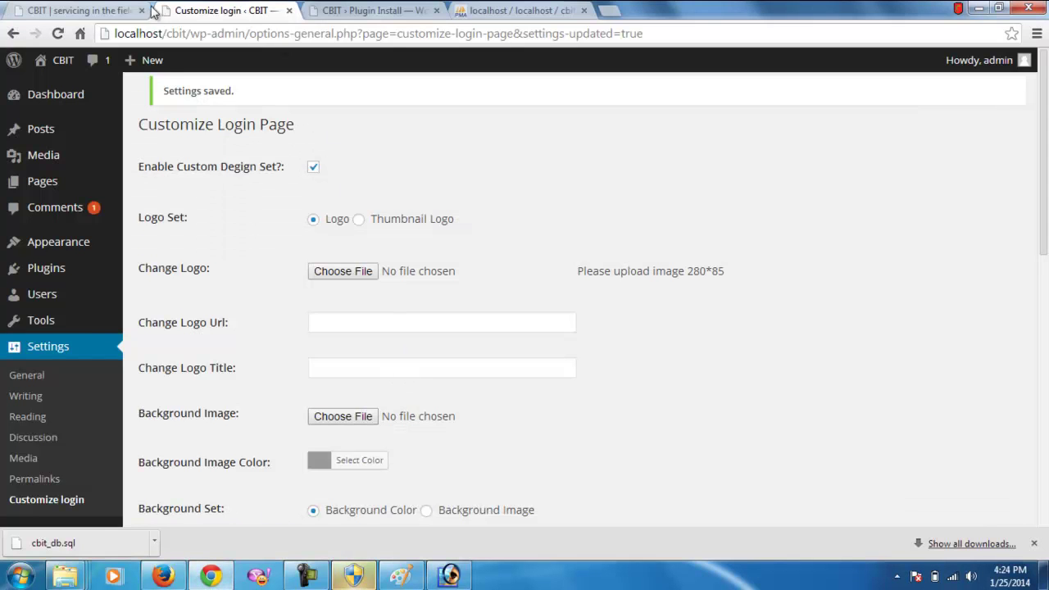
click(115, 10)
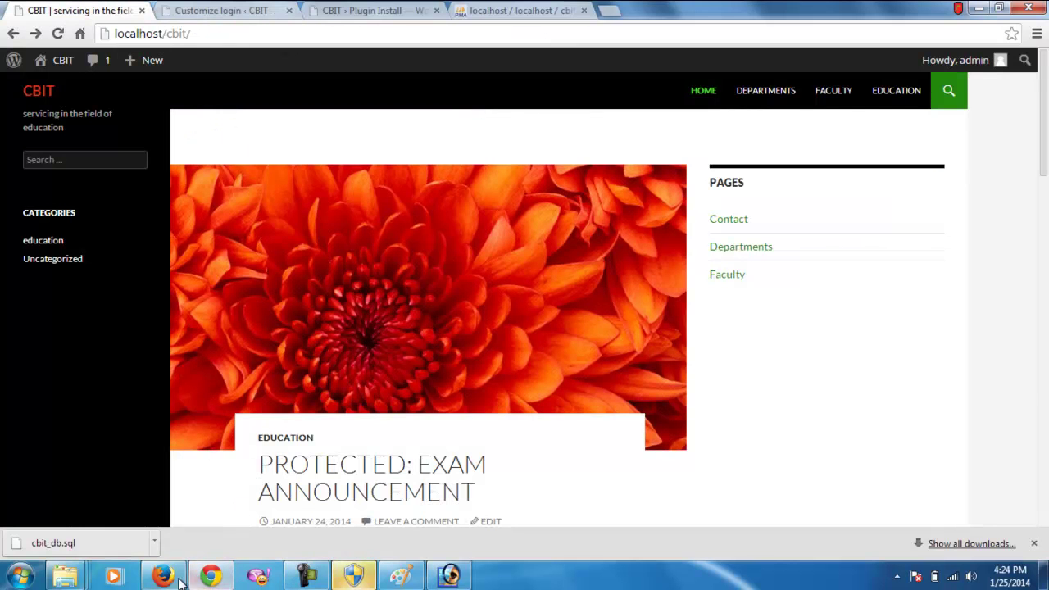
click(163, 576)
key(F5)
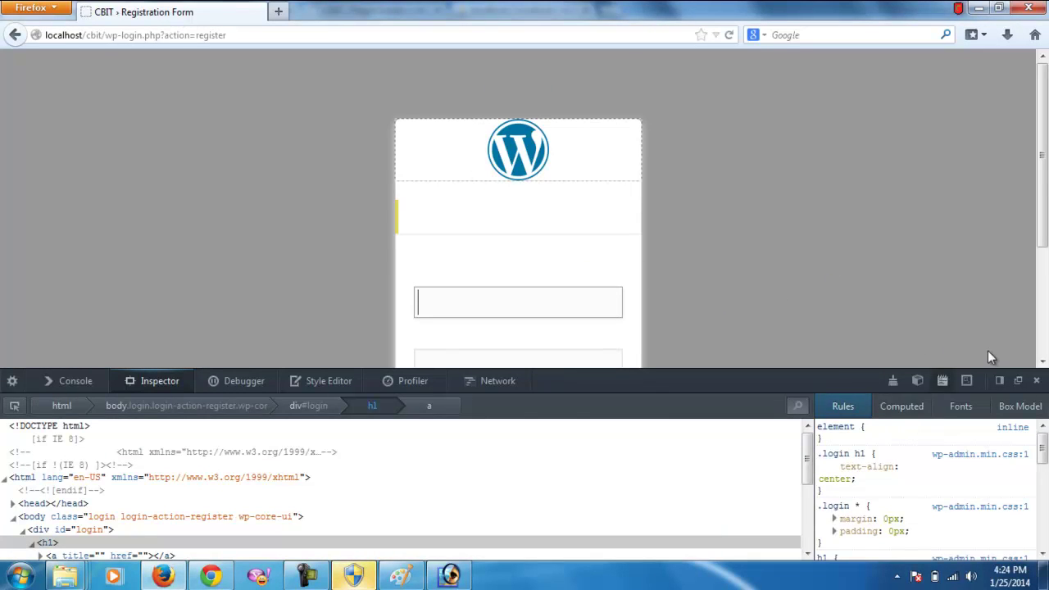
click(1035, 381)
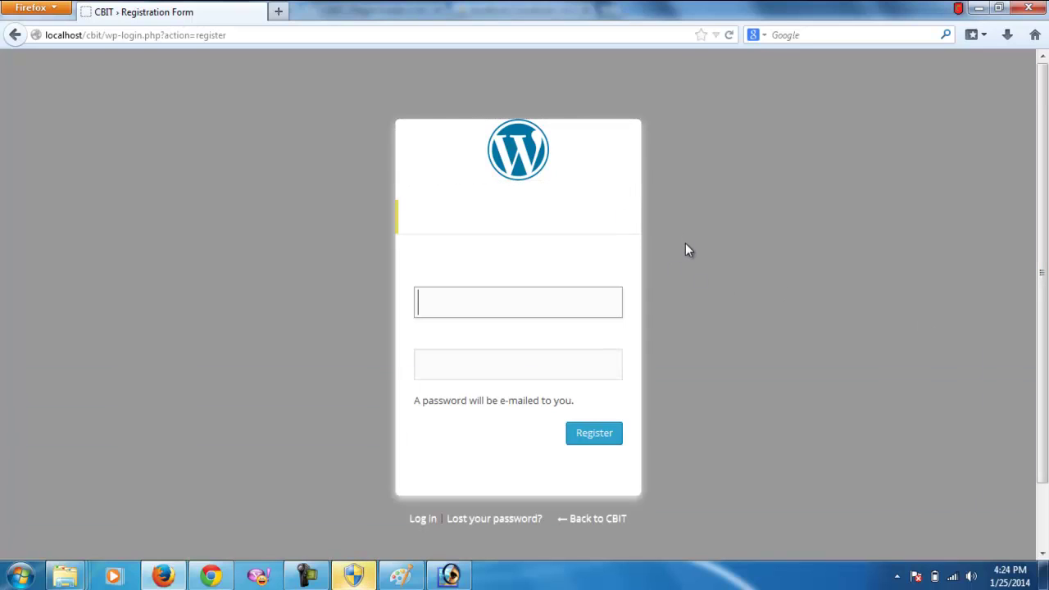
key(F5)
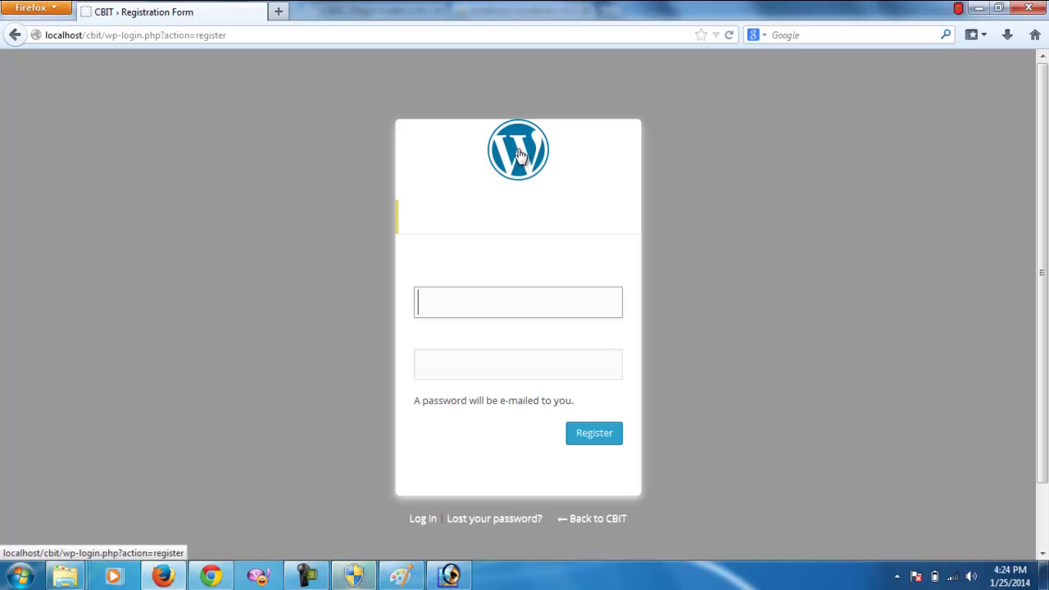
Inspect the registration page's logo link and toggle its background-image rule off and back on to identify the logo source
right_click(519, 156)
click(544, 275)
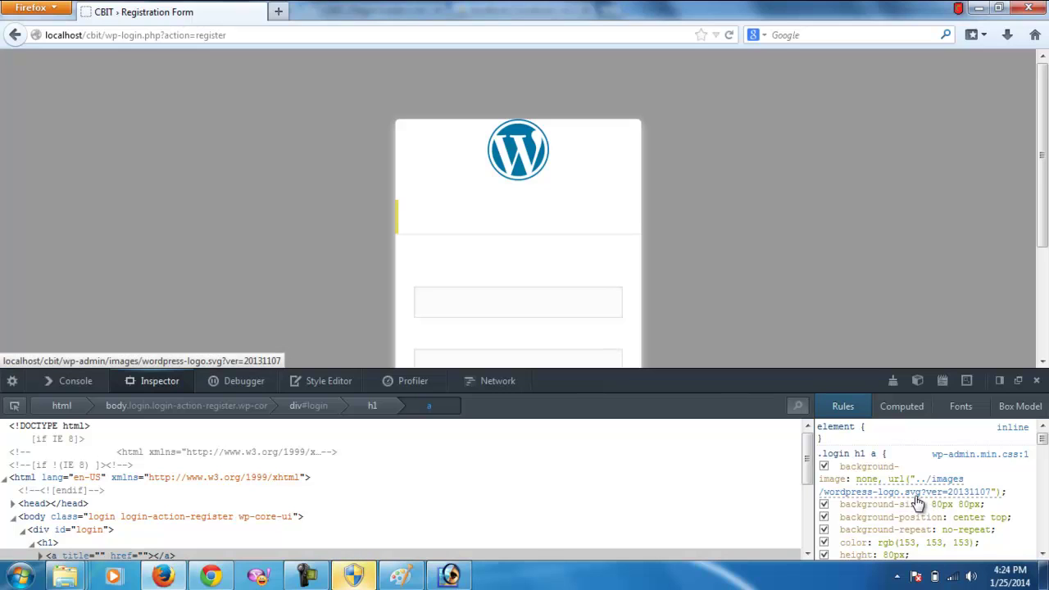
click(824, 466)
click(825, 467)
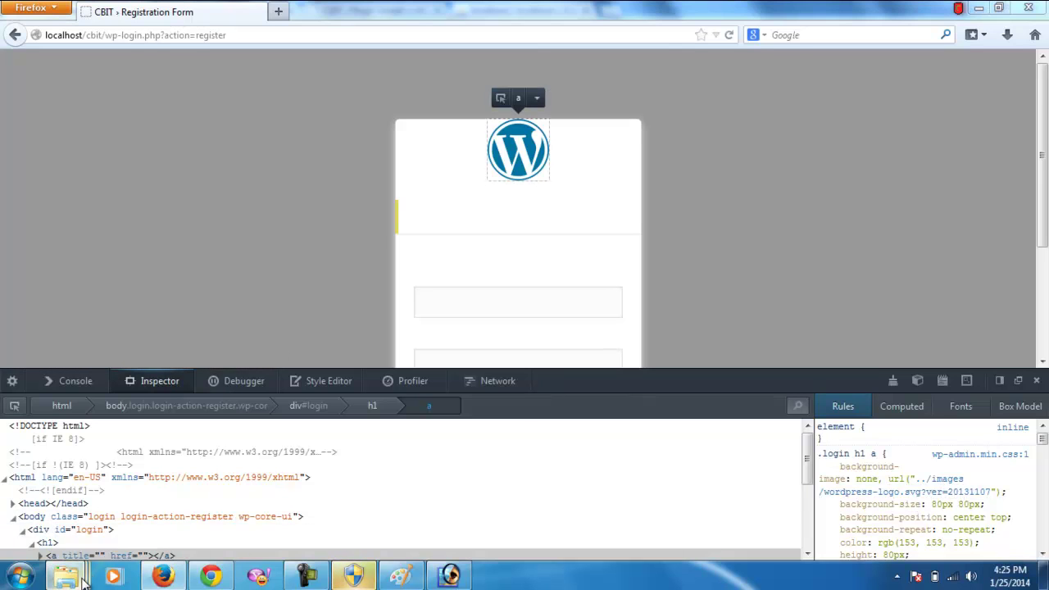
Switch to the wp-admin images folder and examine the details of w-logo-blue.png and wordpress-logo.png
mouse_move(64, 576)
click(156, 506)
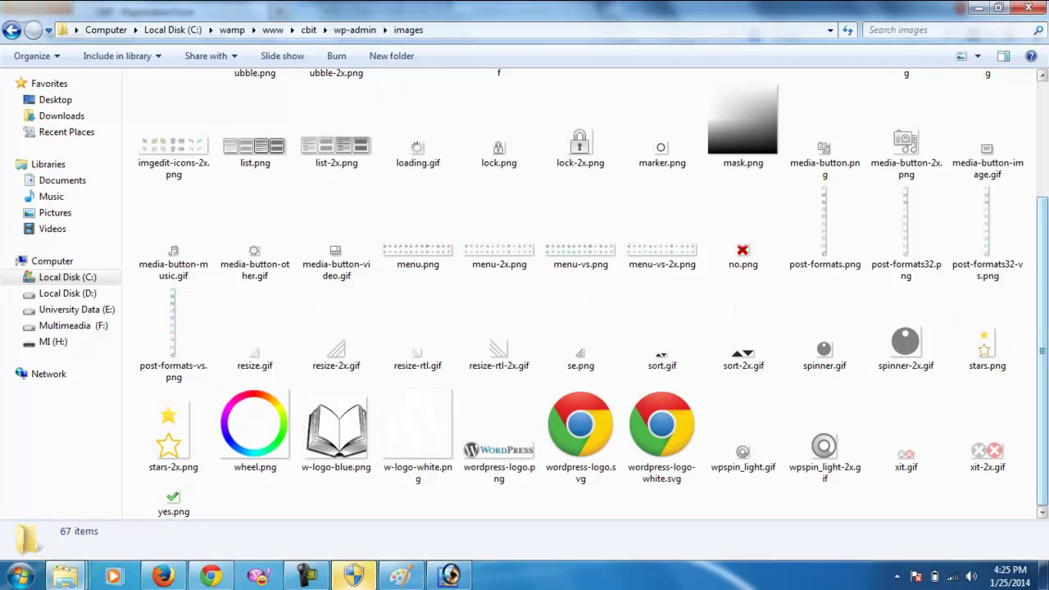
click(336, 427)
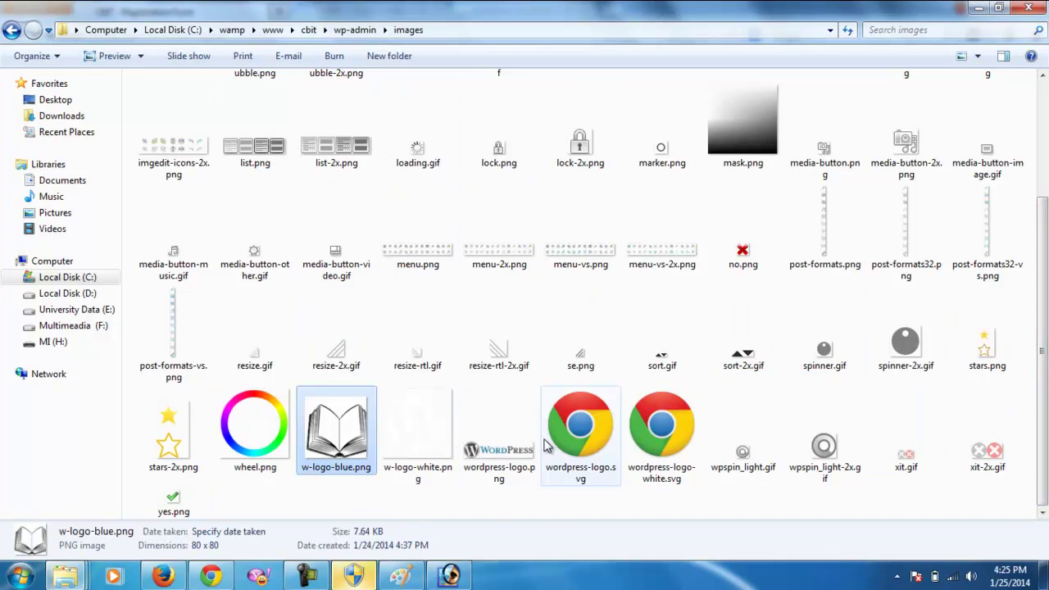
scroll(586, 459, up, 2)
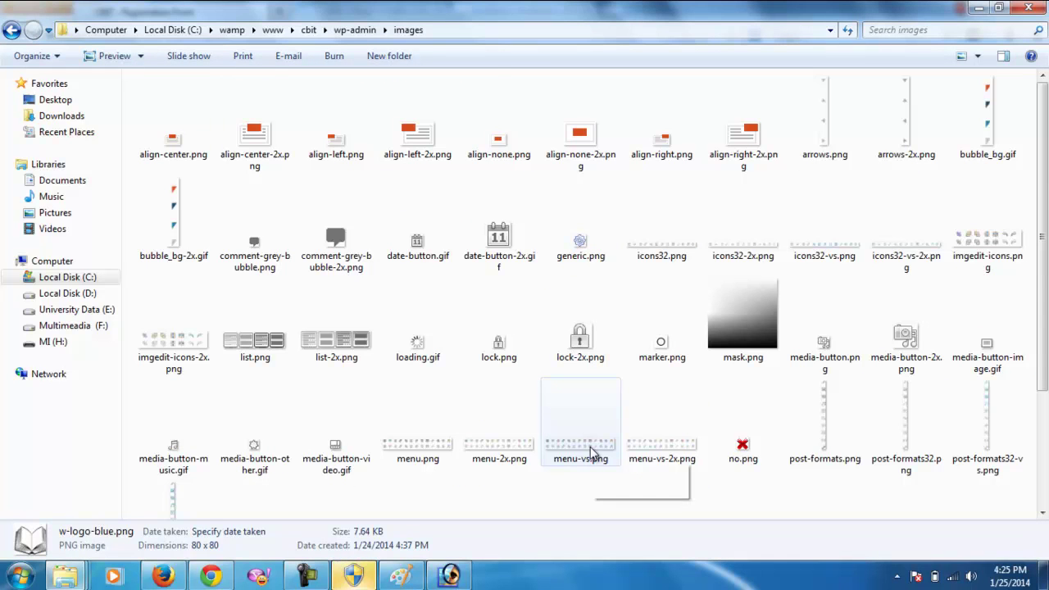
scroll(591, 454, down, 2)
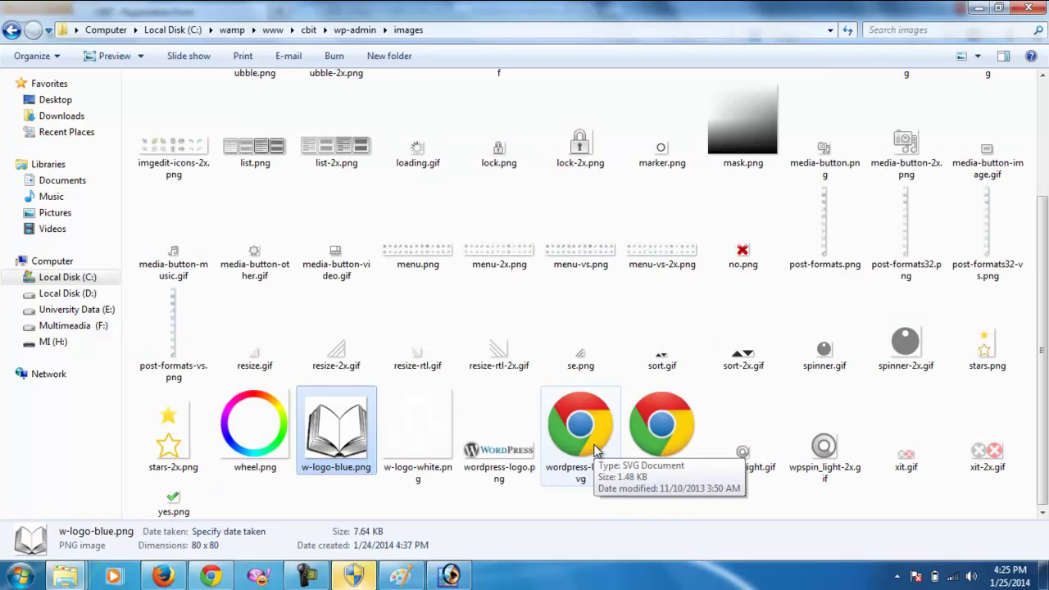
click(513, 465)
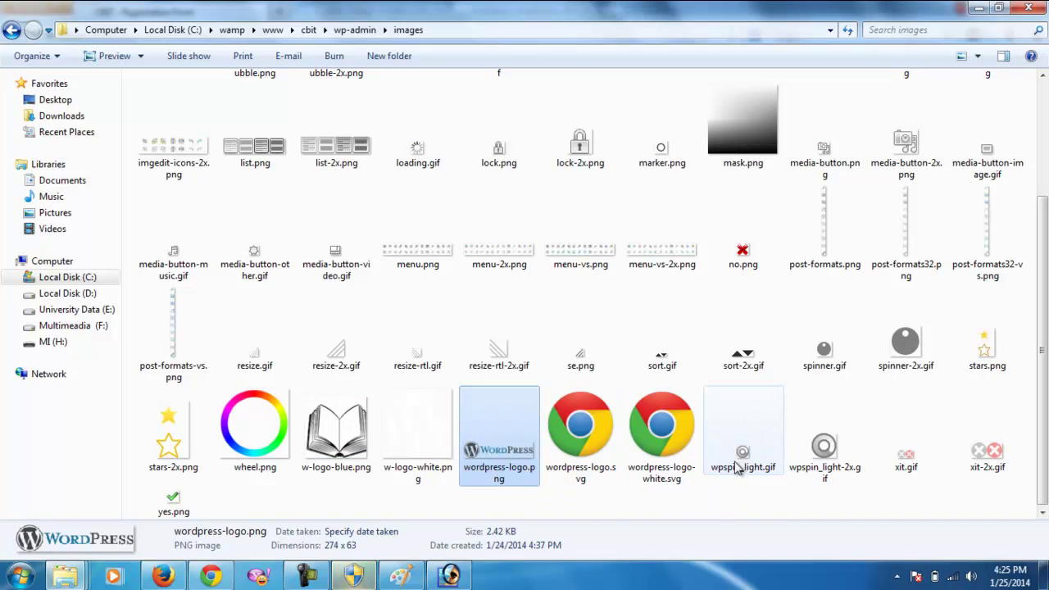
Try to open wordpress-logo-white.svg in Photoshop, then return to the images folder
click(665, 474)
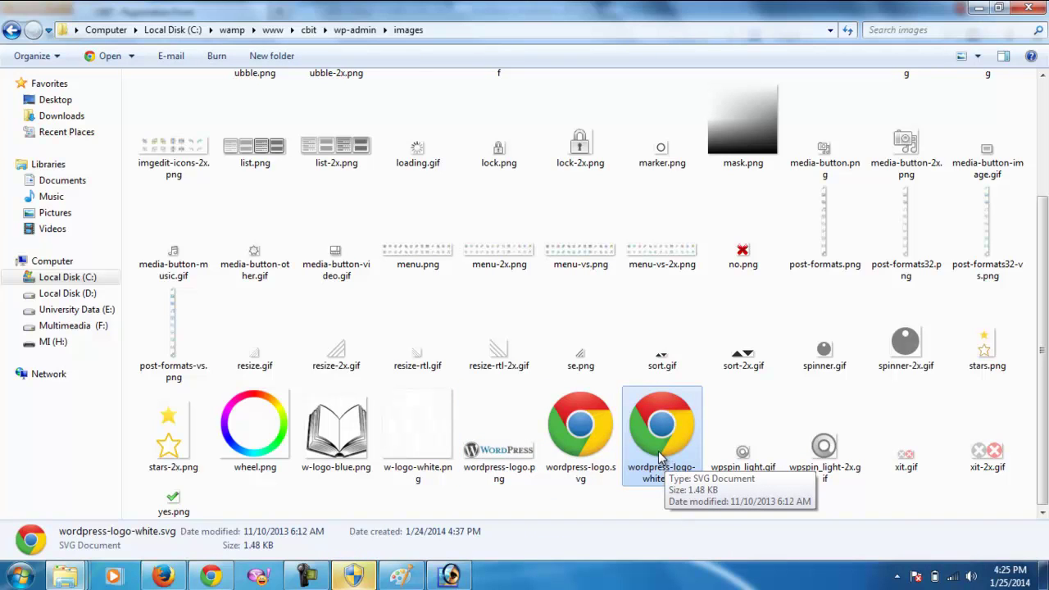
drag(665, 451, 364, 197)
click(533, 231)
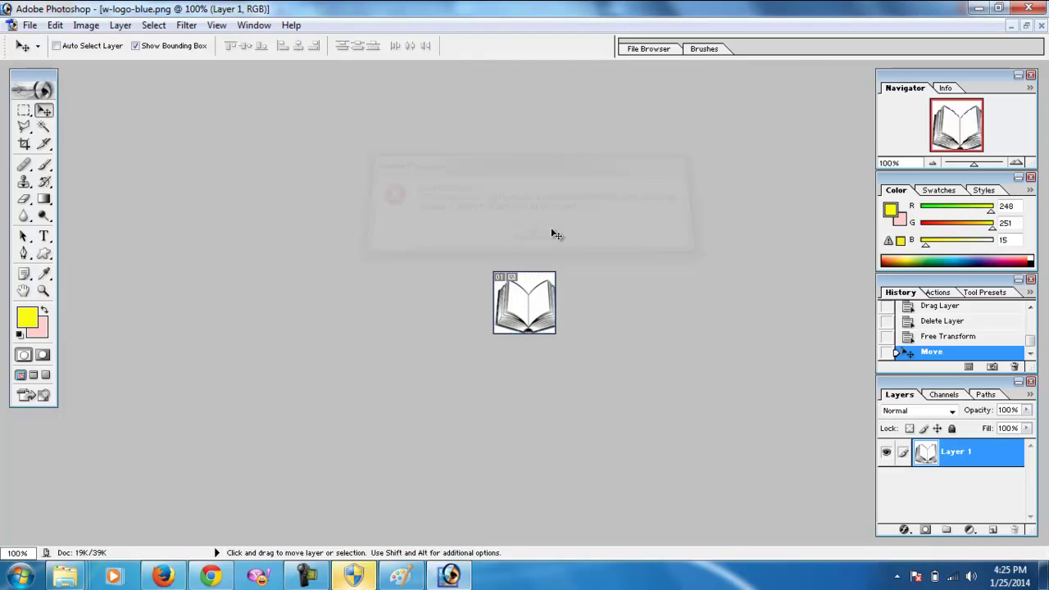
click(978, 8)
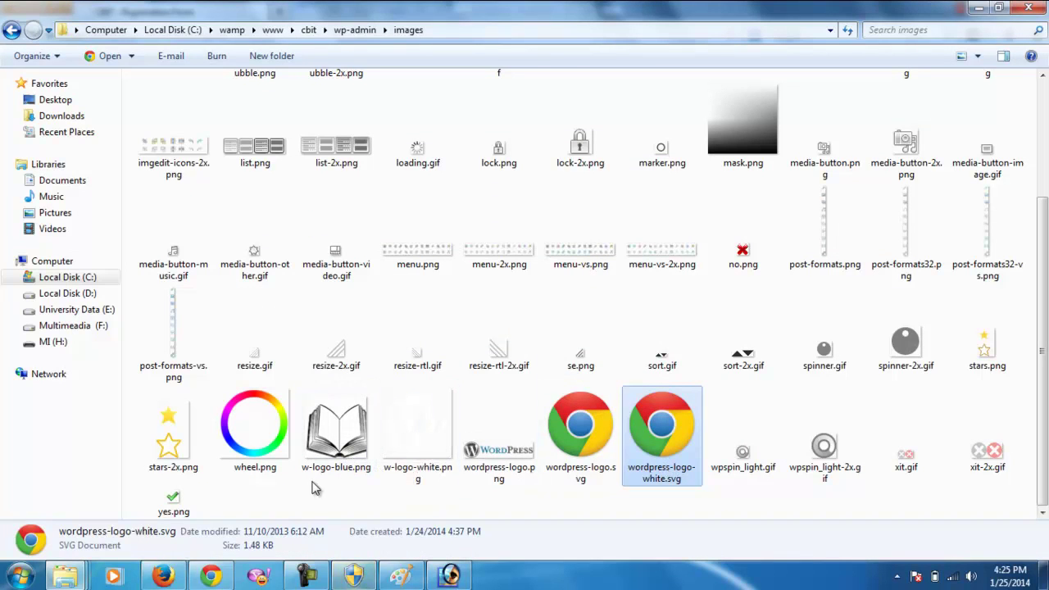
Recheck the inspected logo rule in Firefox, then go to the cbit root folder in Windows Explorer
click(163, 576)
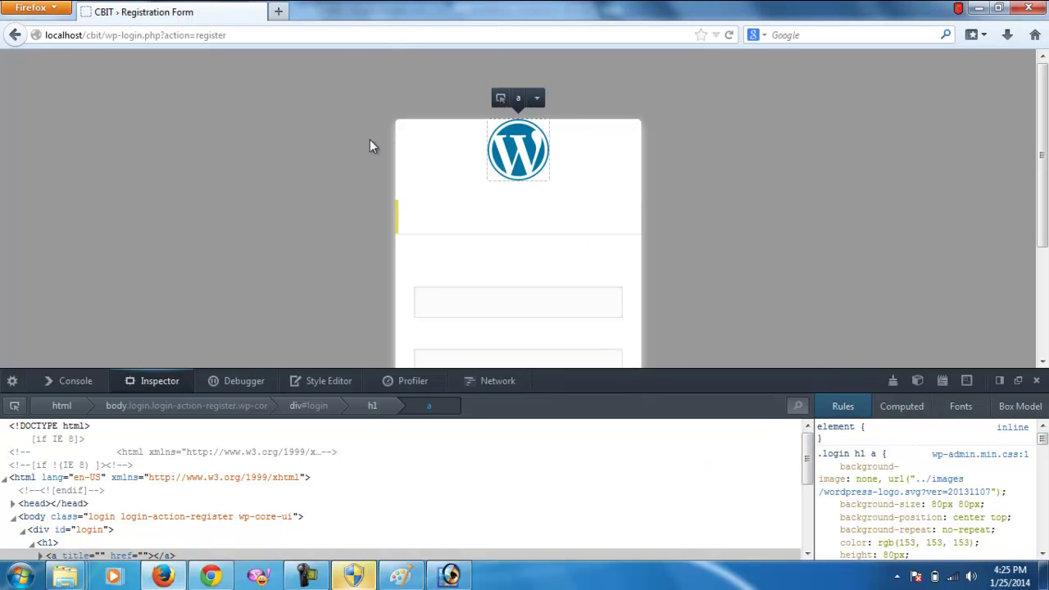
mouse_move(65, 577)
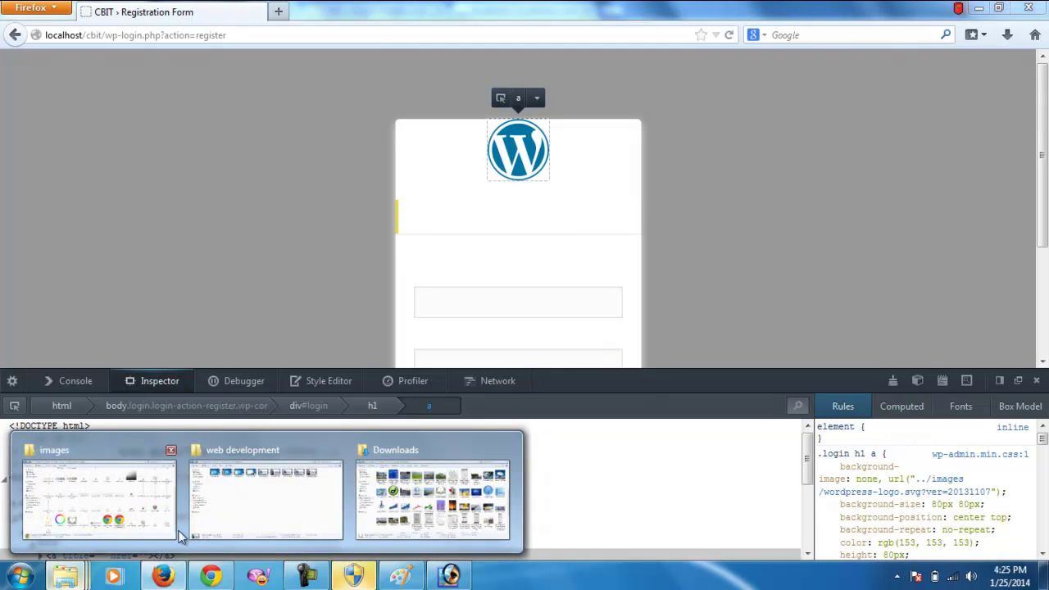
click(156, 503)
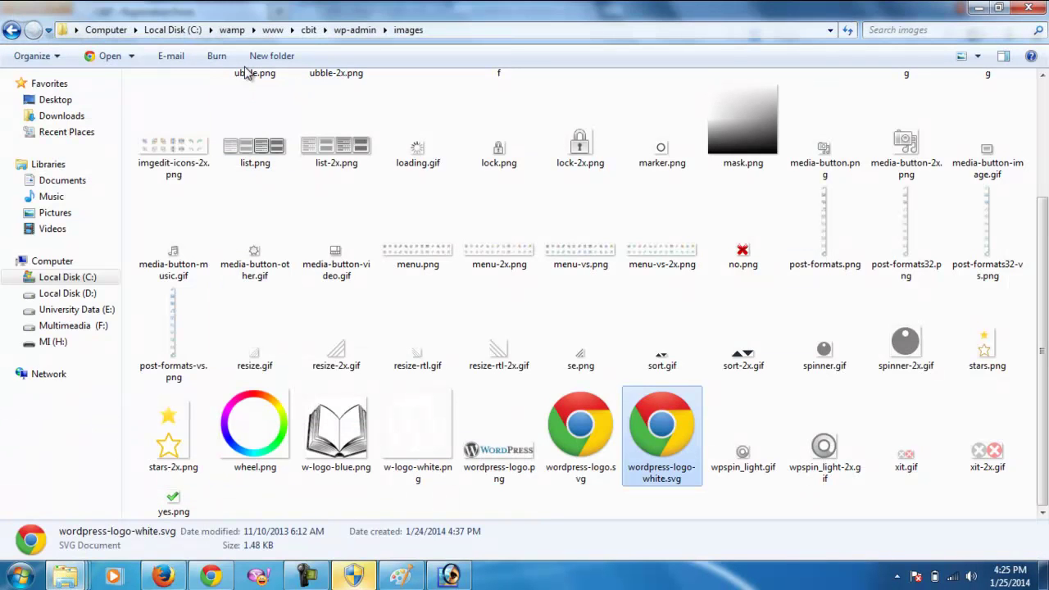
click(309, 30)
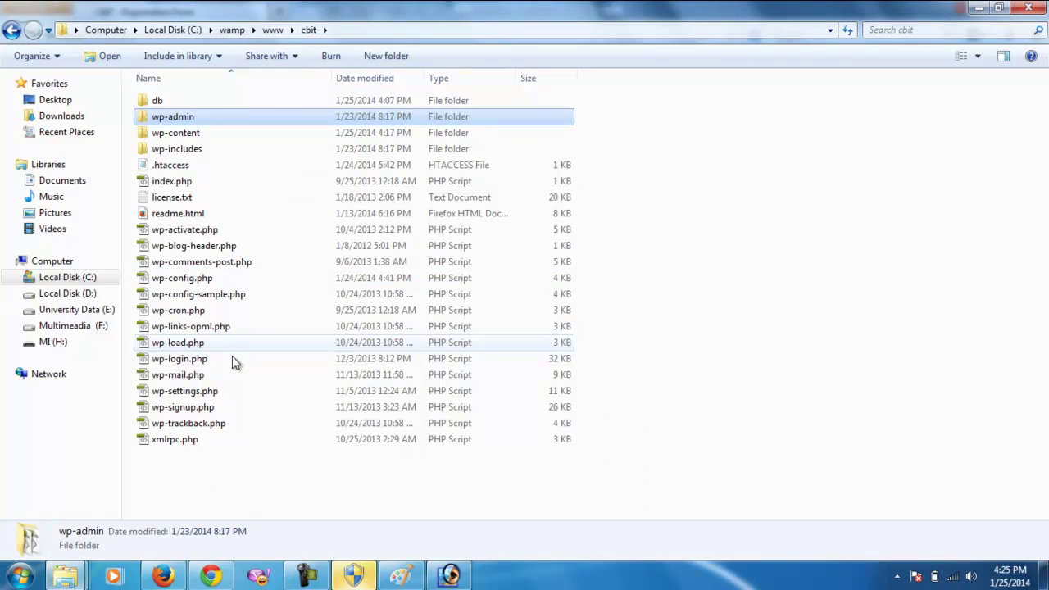
click(196, 365)
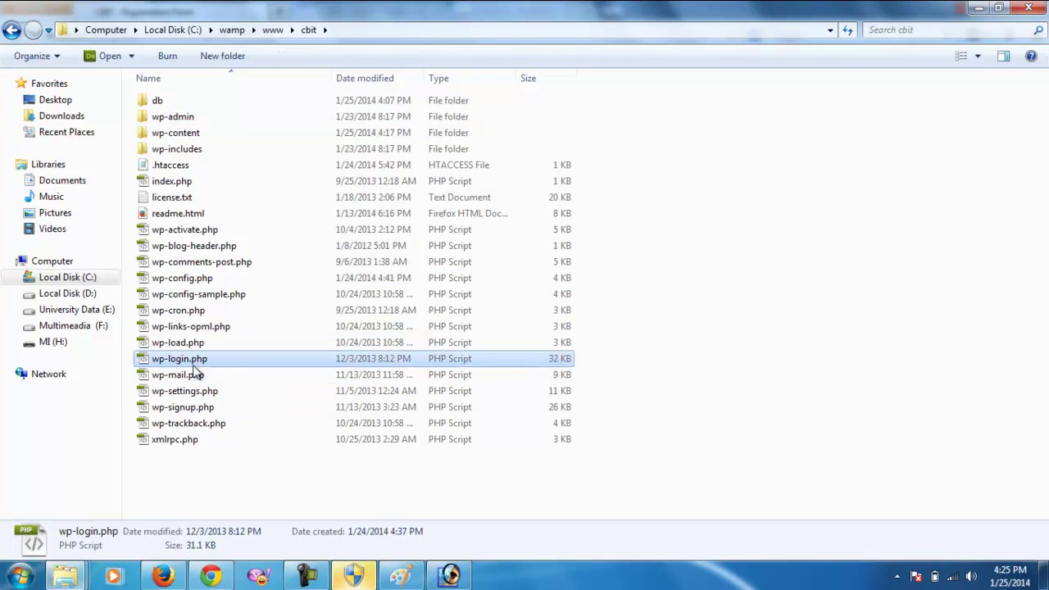
right_click(196, 373)
click(257, 106)
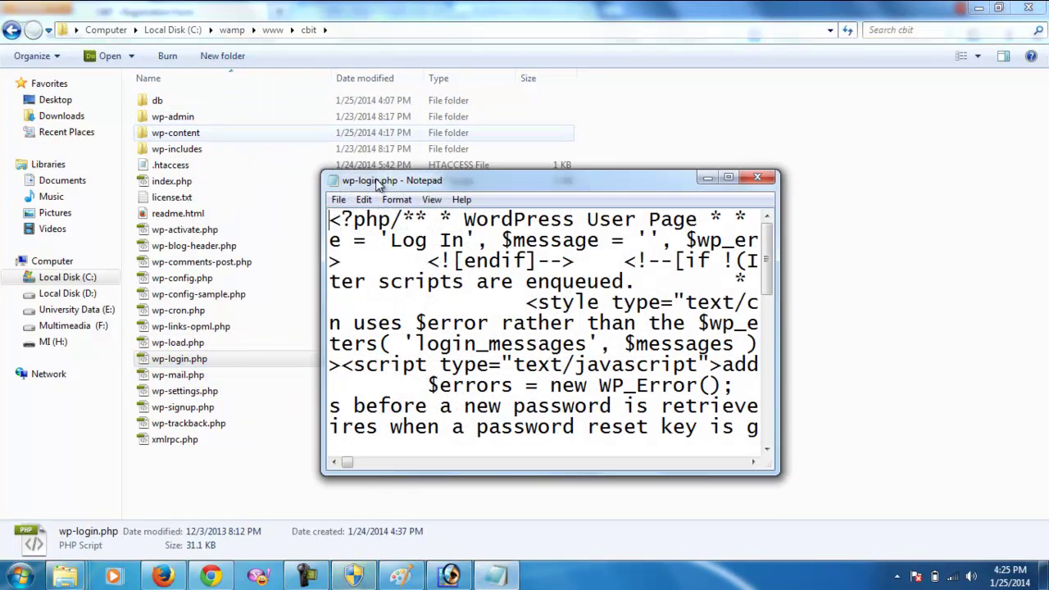
click(748, 178)
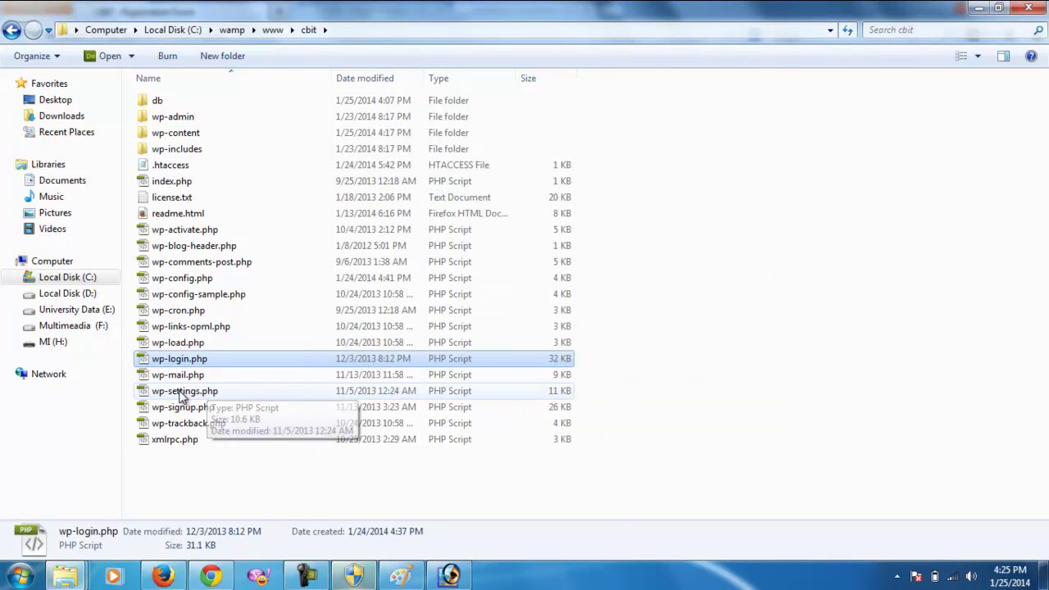
Open wp-login.php from the cbit folder in Adobe Dreamweaver CS5 and look through its source code
right_click(178, 363)
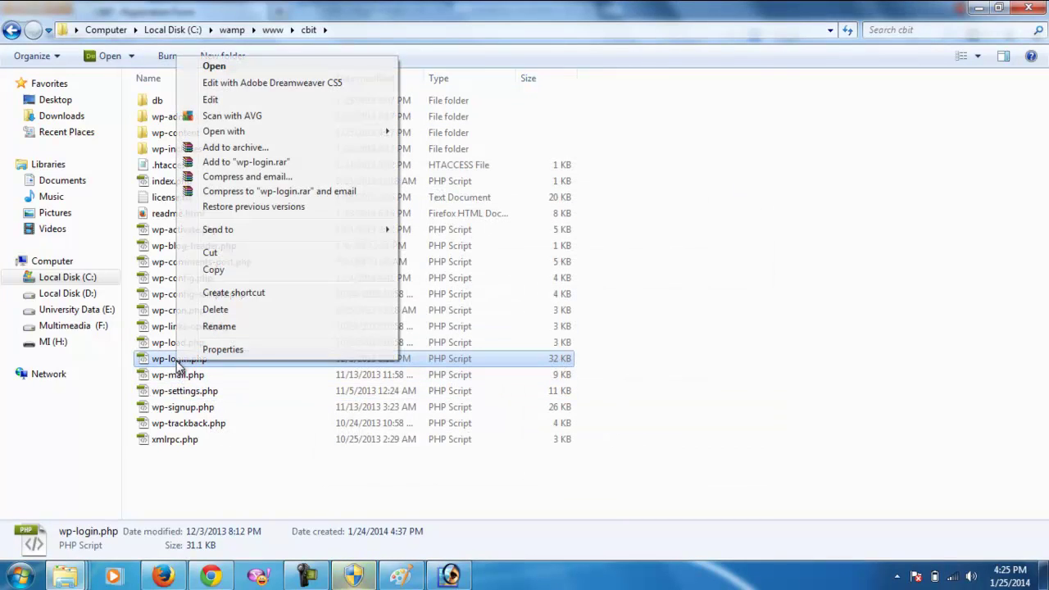
click(330, 84)
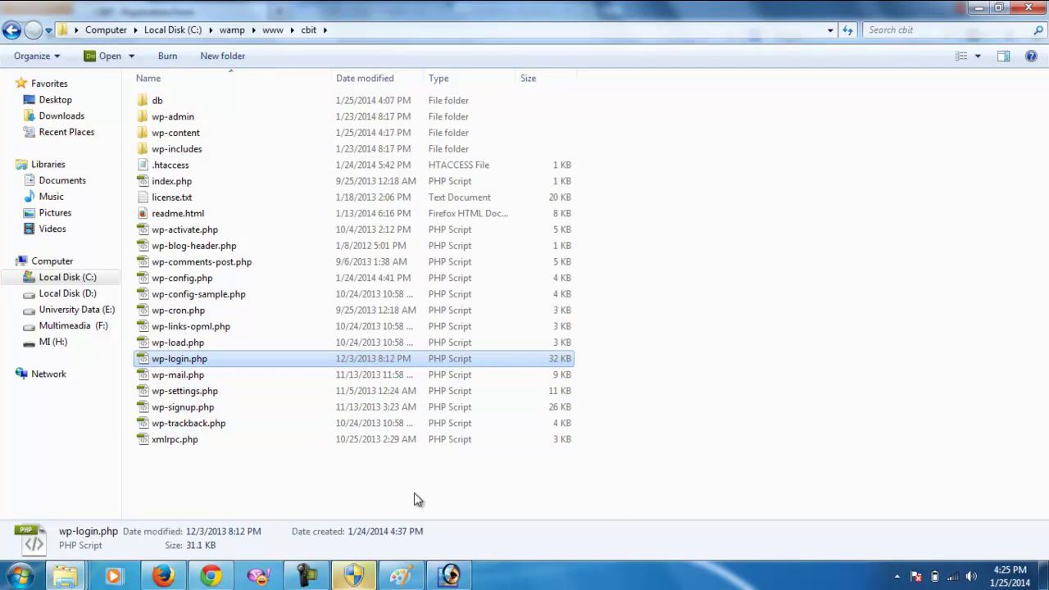
key(F9)
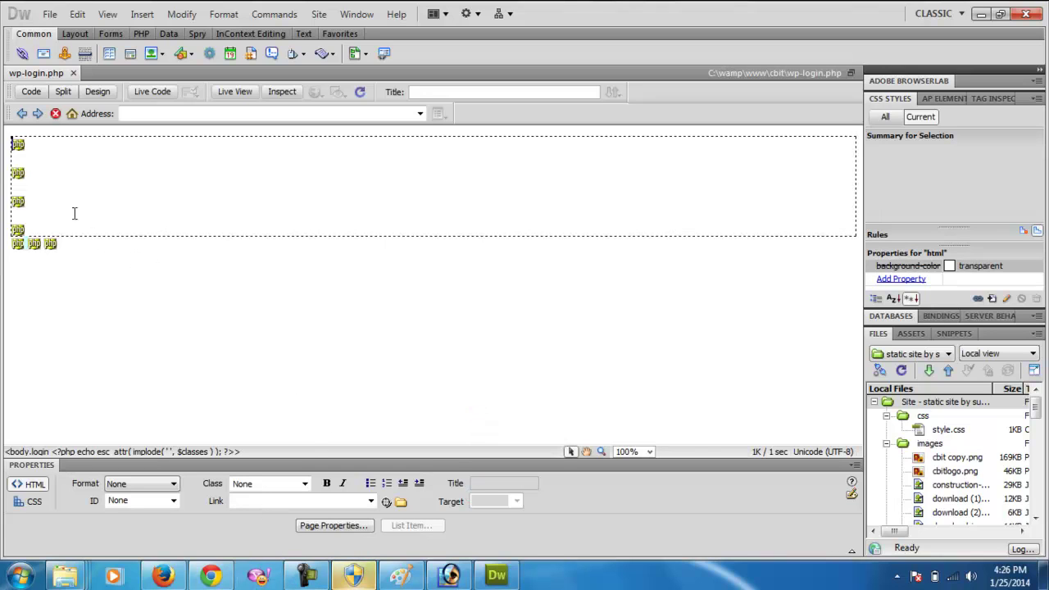
click(31, 91)
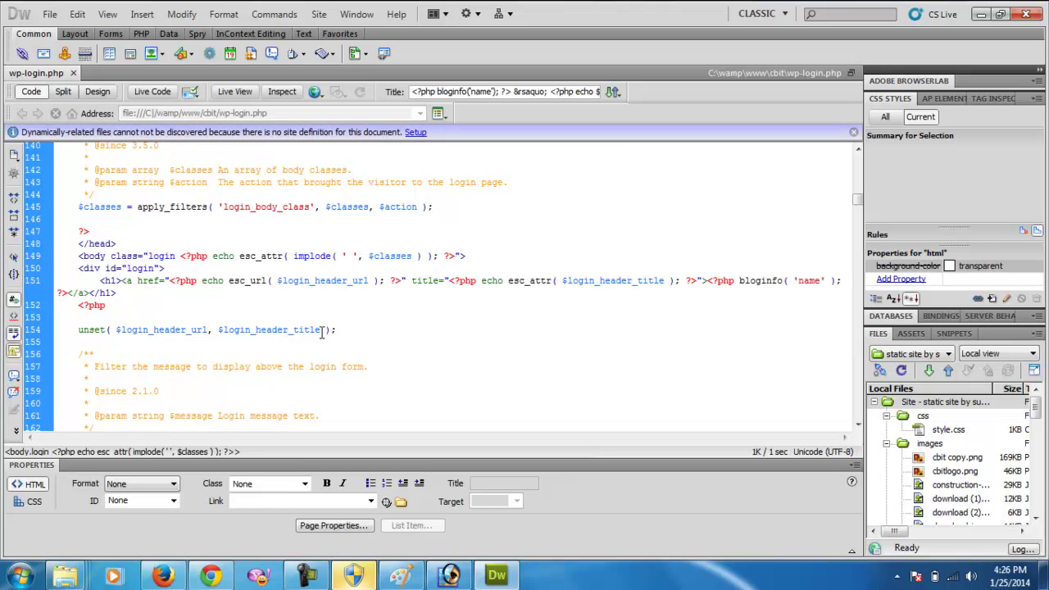
scroll(316, 317, down, 18)
scroll(326, 346, down, 20)
scroll(326, 345, down, 20)
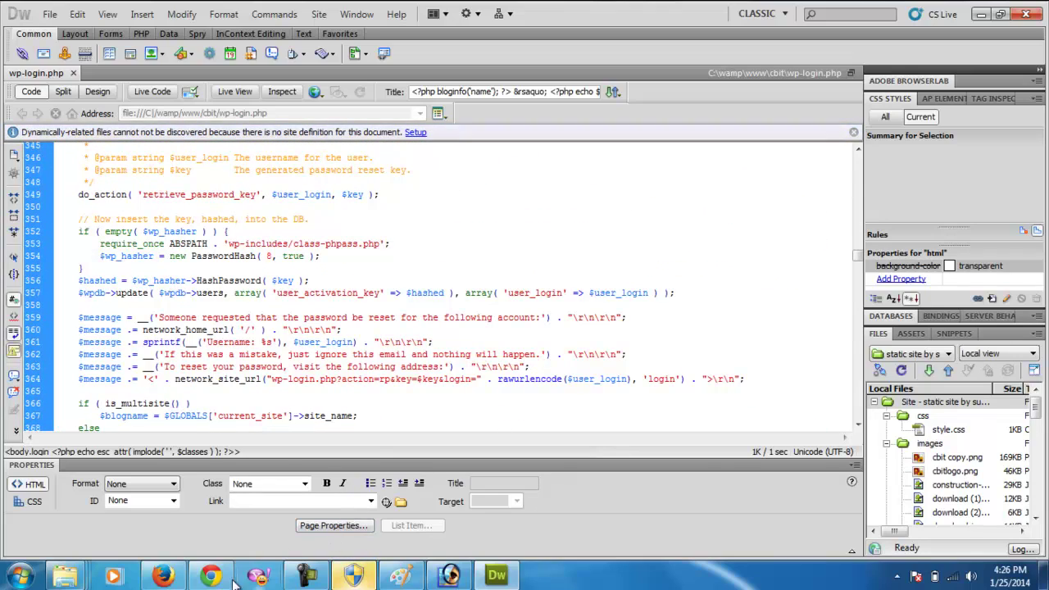
Switch to Firefox and select the div#login container of the registration page in the inspector
click(235, 579)
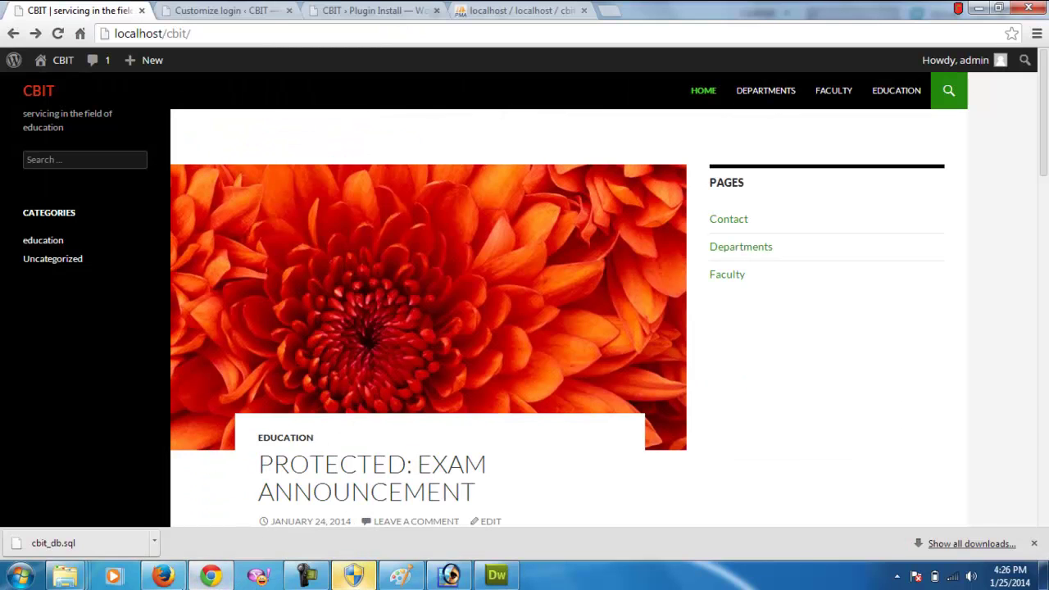
click(163, 576)
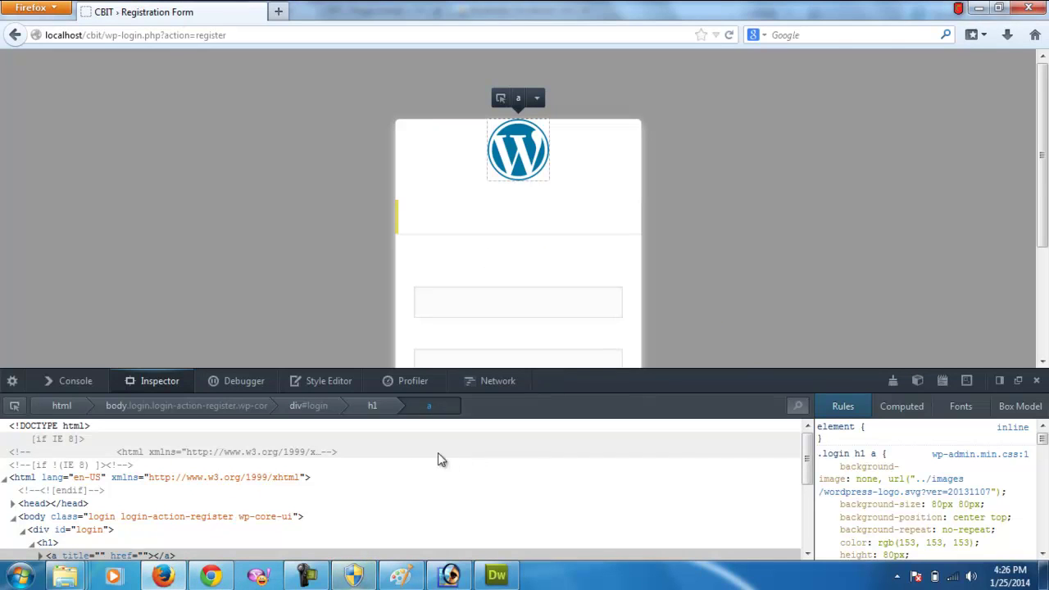
click(309, 410)
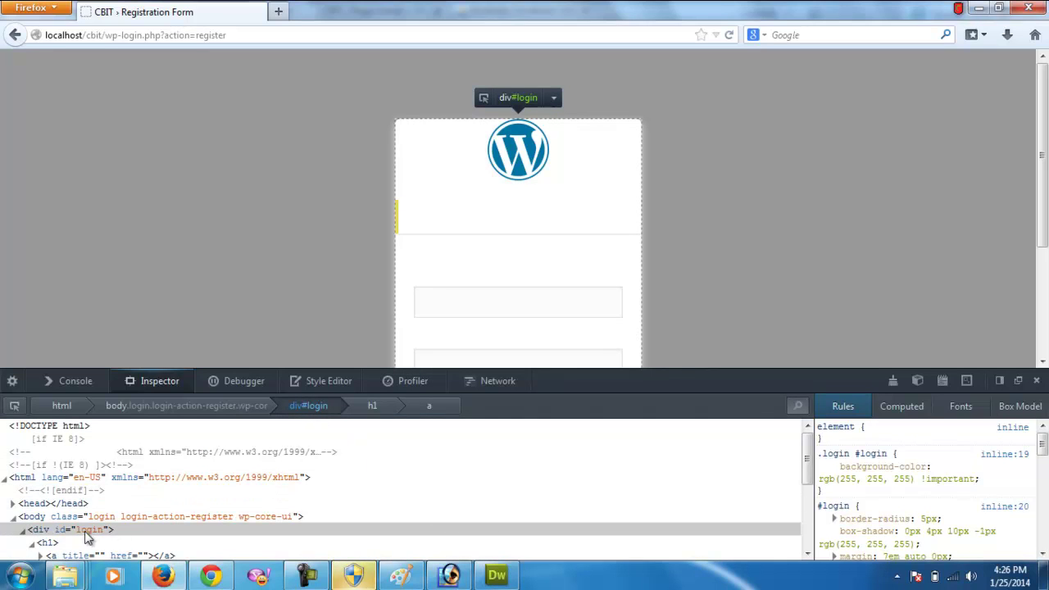
Switch to Dreamweaver and search the current document's source code for <div id="login"
click(497, 575)
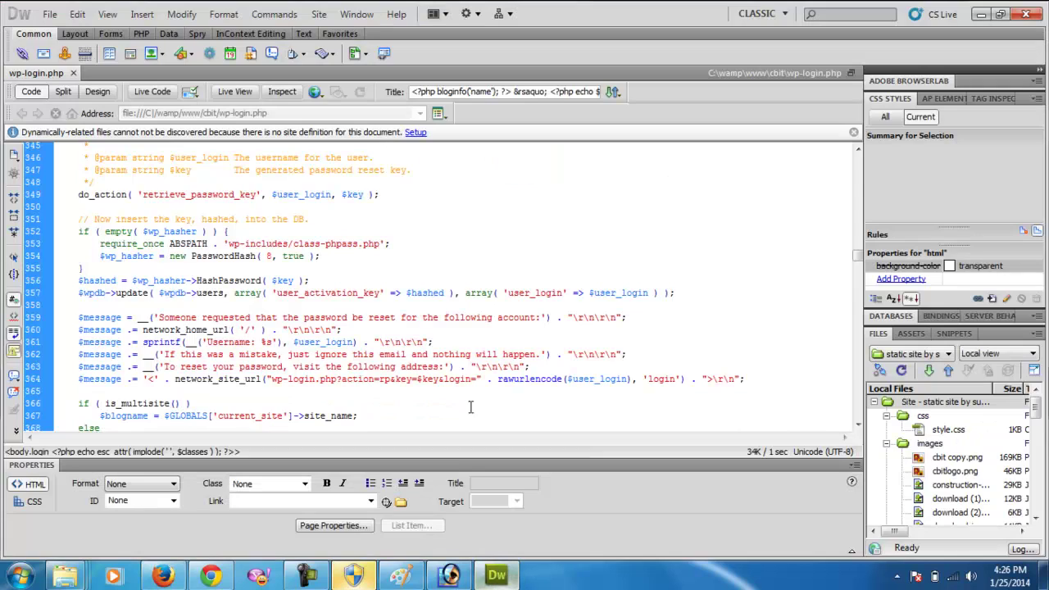
key(ctrl+f)
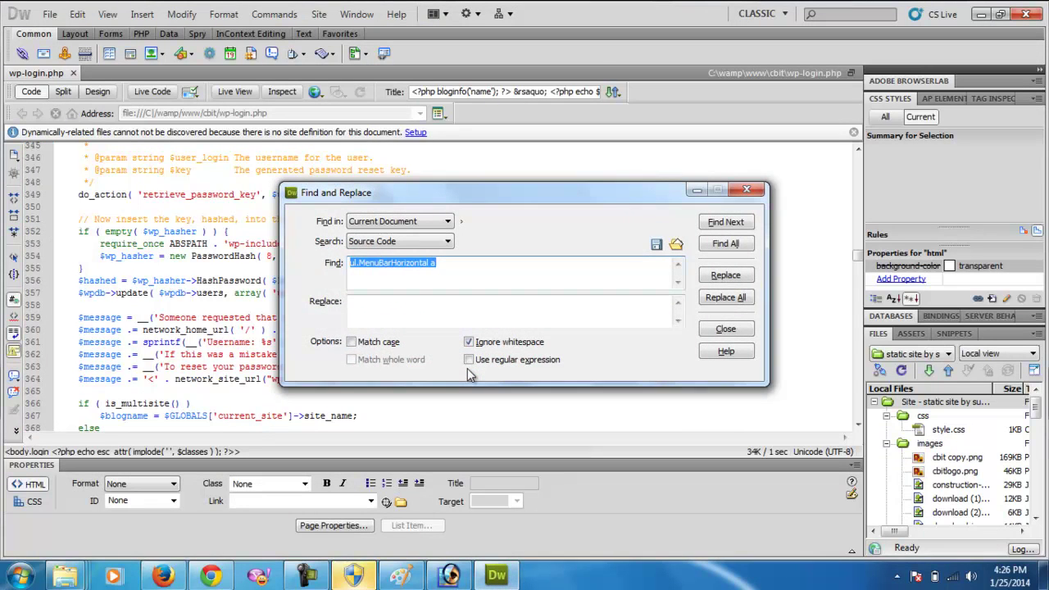
text(<div id="login)
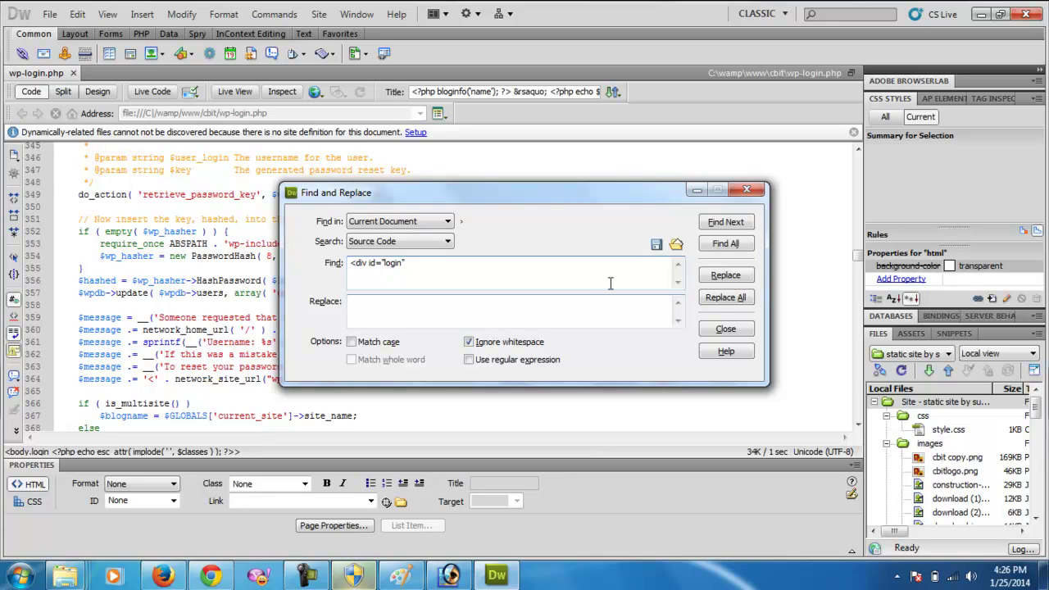
click(725, 223)
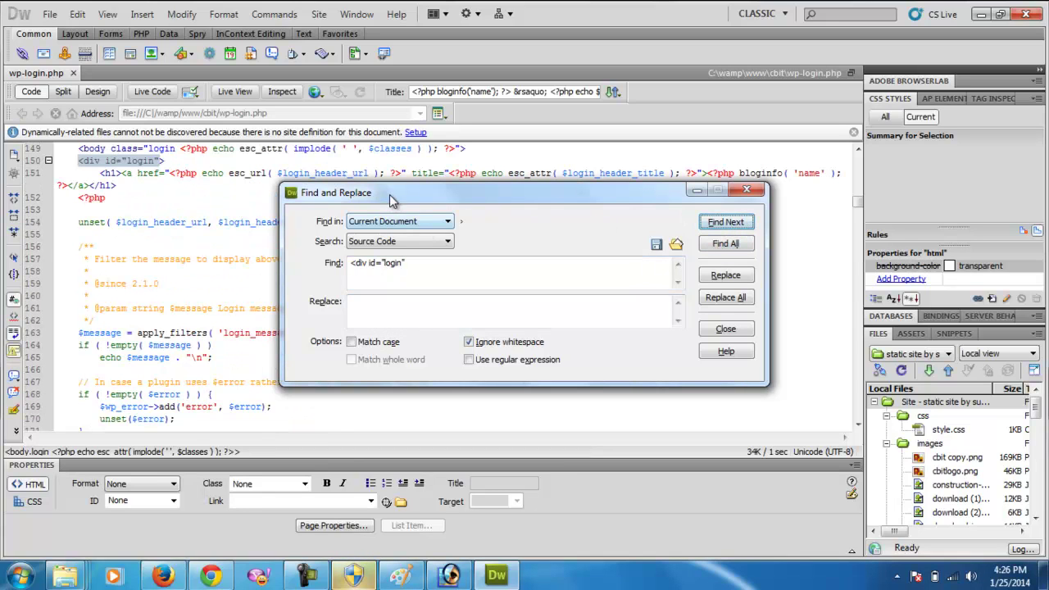
drag(414, 198, 414, 236)
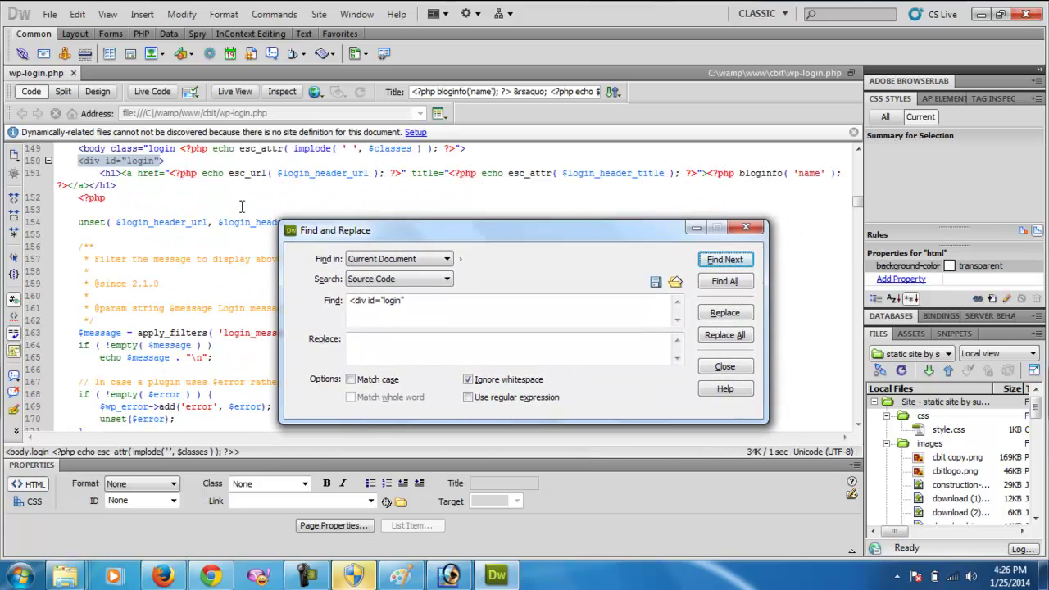
Add the line <h1>Please Login</h1> directly below the opening login div and save wp-login.php
click(175, 163)
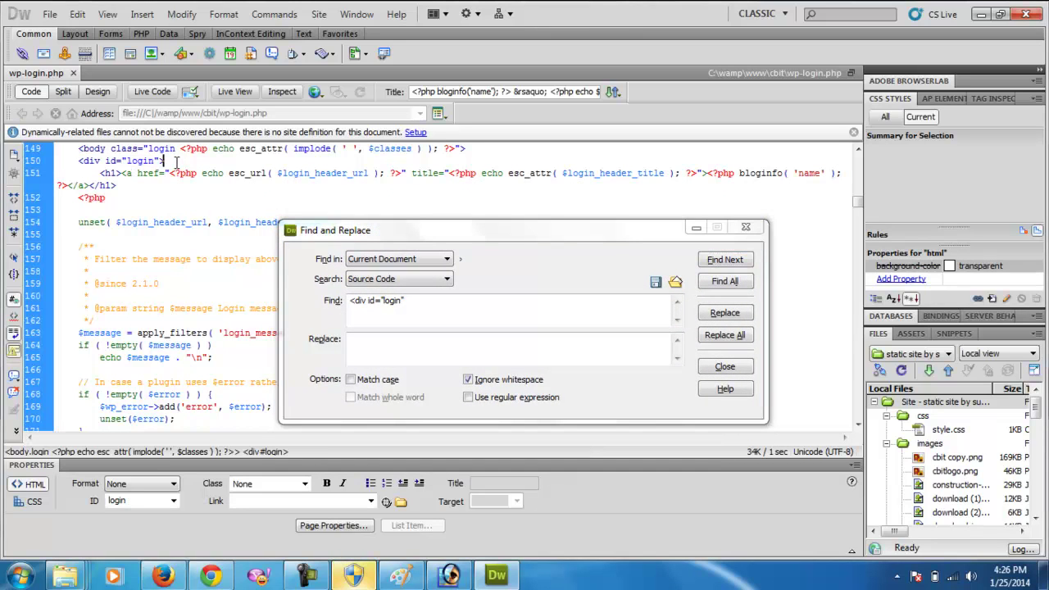
key(Return)
text(<h1>)
key(BackSpace)
key(Escape)
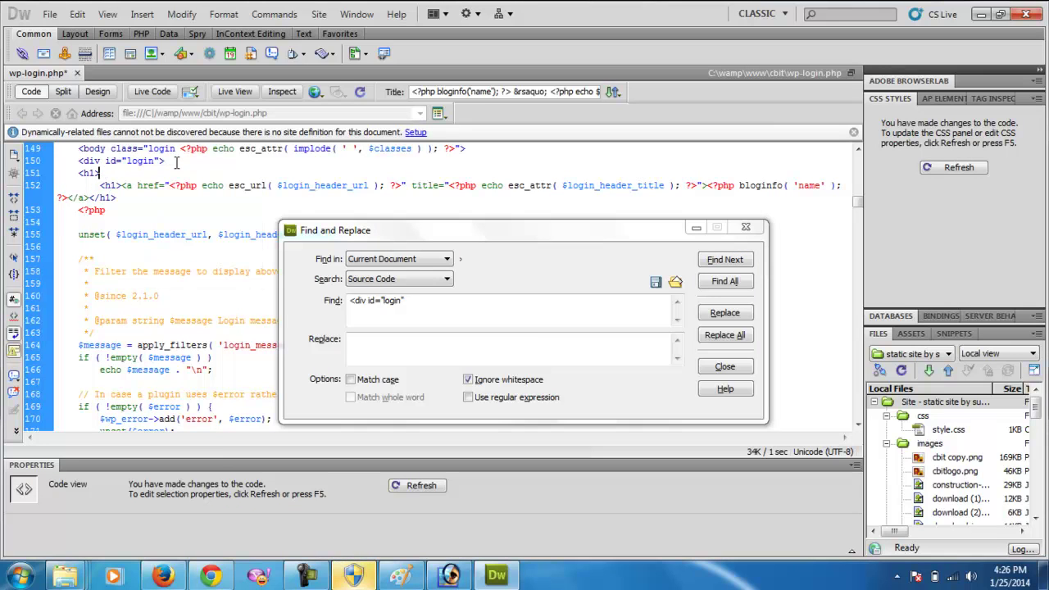
text(</h1>)
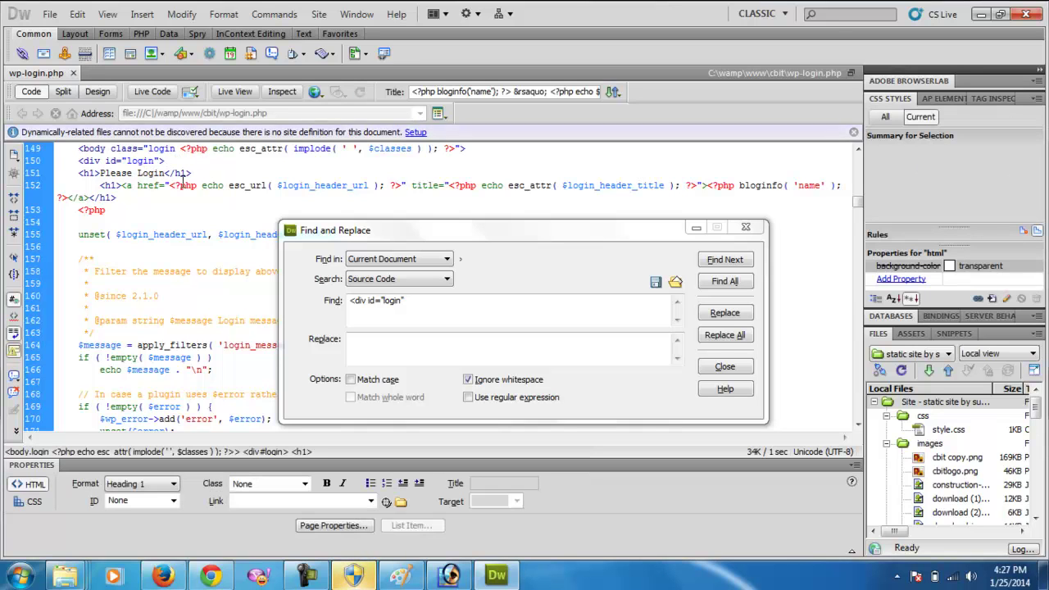
Switch to Firefox, close the developer tools and reload the registration page to check the edit
click(205, 576)
click(168, 578)
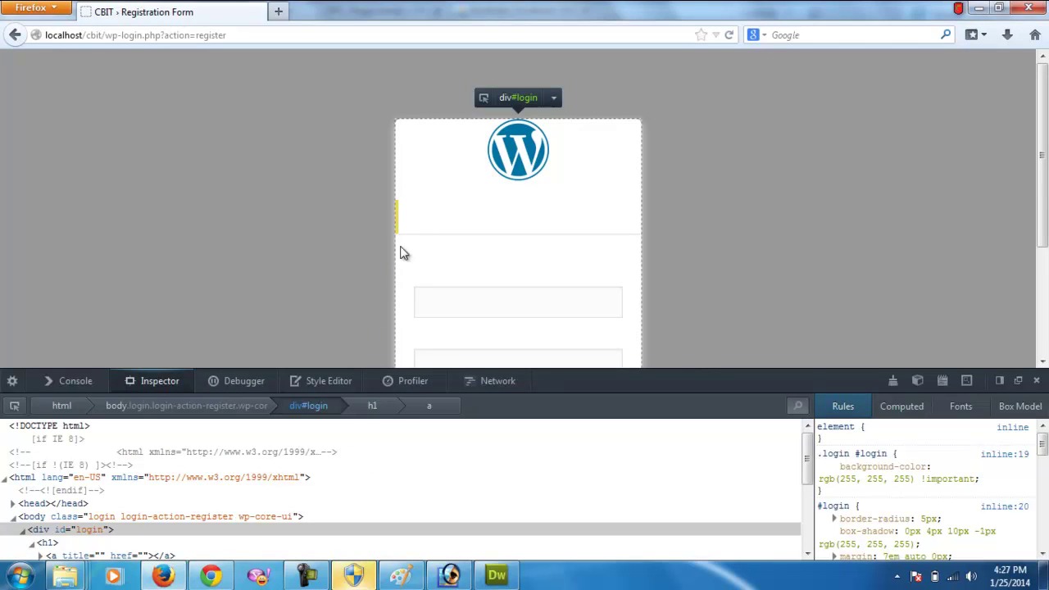
click(1039, 383)
key(F5)
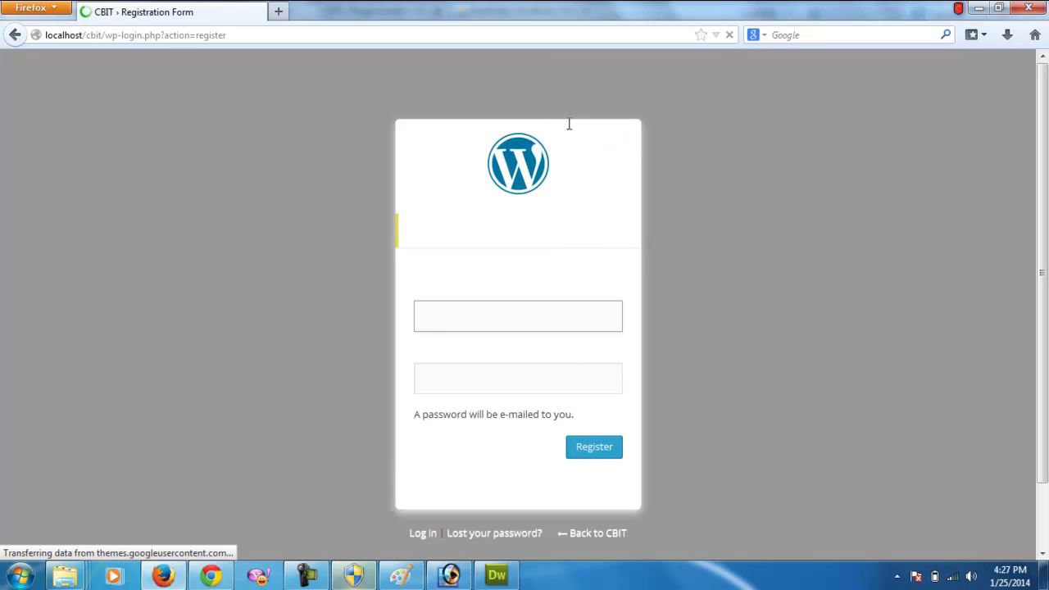
Examine the Please Login heading above the WordPress logo, highlighting its text and reloading the registration page
drag(569, 124, 498, 126)
click(709, 145)
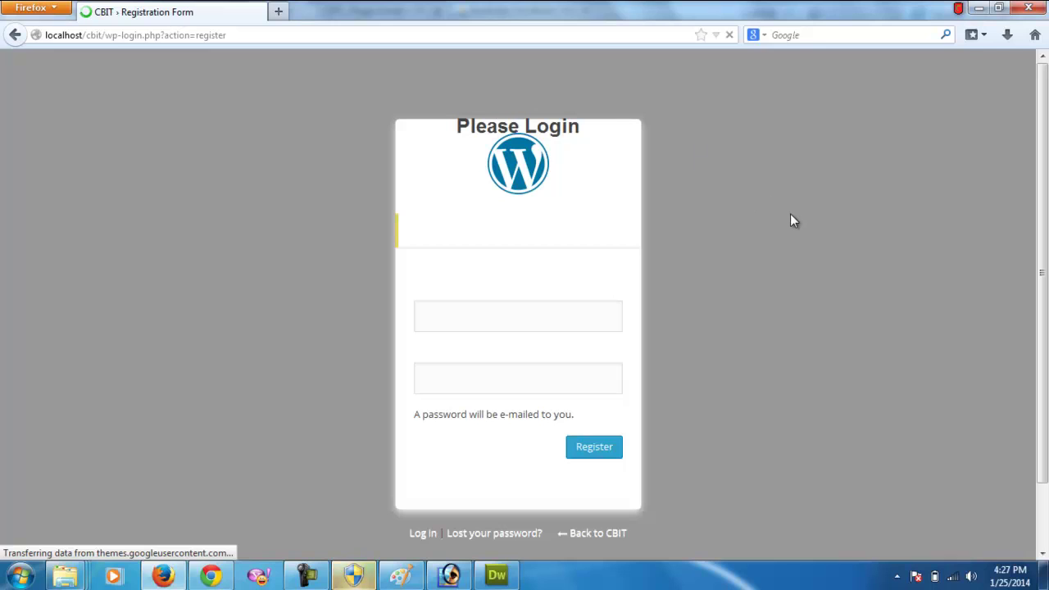
drag(599, 131, 410, 123)
click(672, 175)
drag(536, 131, 456, 127)
drag(574, 127, 716, 140)
click(717, 140)
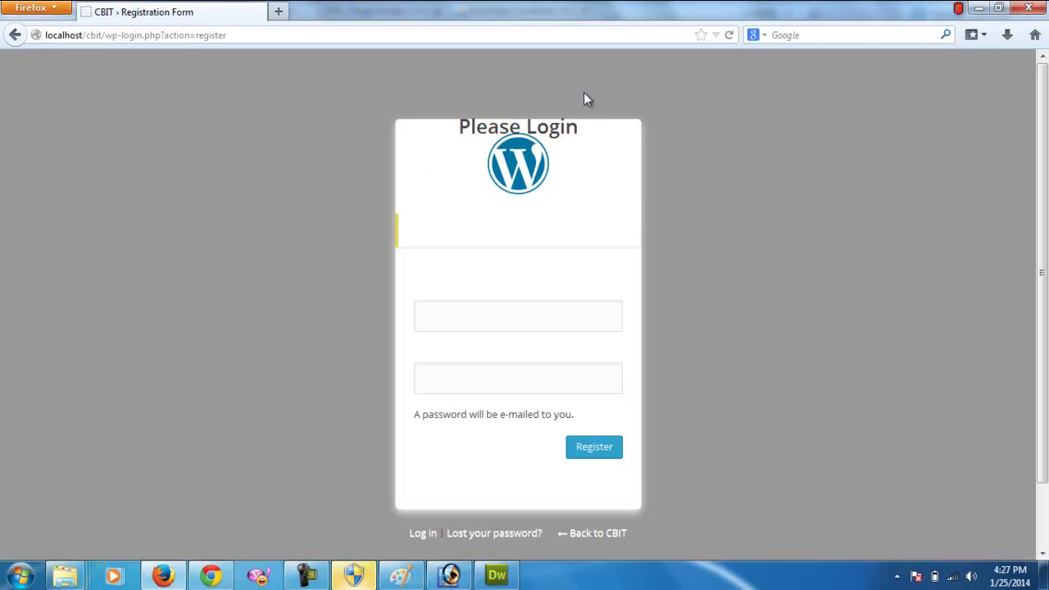
key(F5)
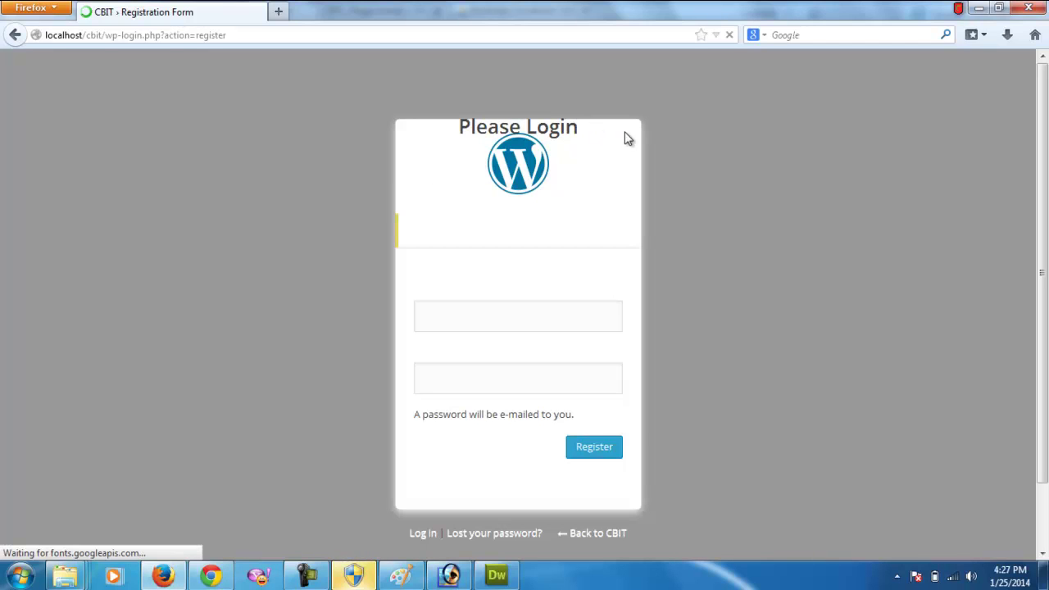
click(680, 174)
drag(522, 125, 499, 126)
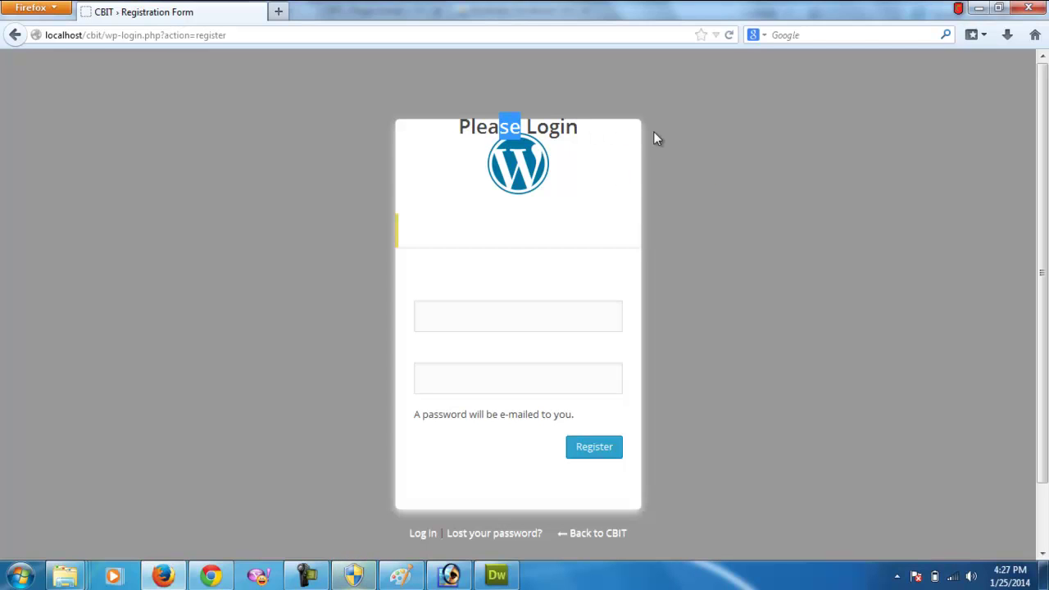
click(728, 35)
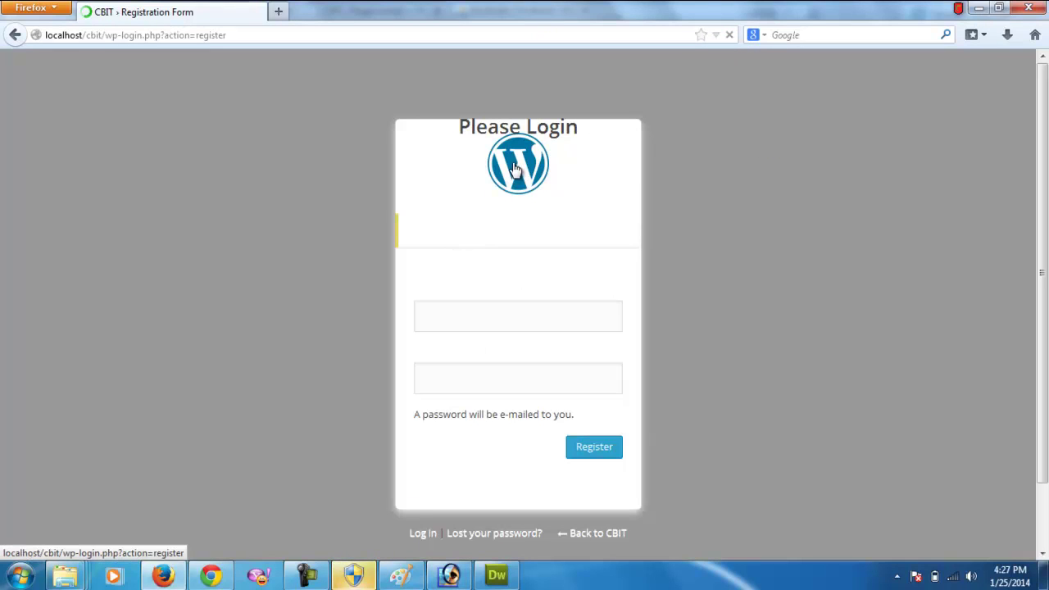
Switch to Dreamweaver, minimize Find and Replace, and highlight the start of the h1 link line below the Please Login heading
key(alt+Tab)
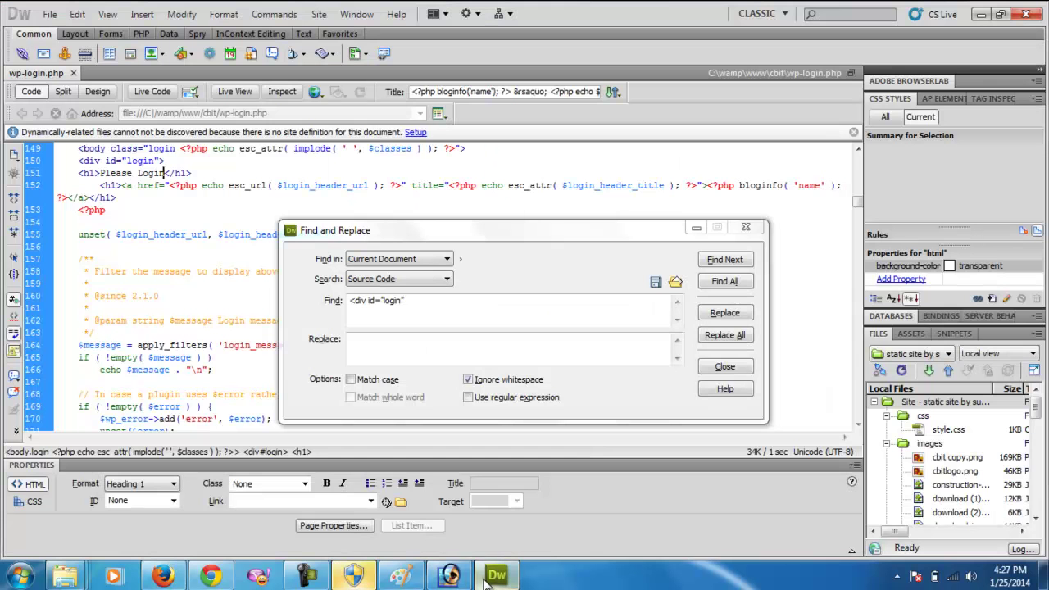
click(698, 230)
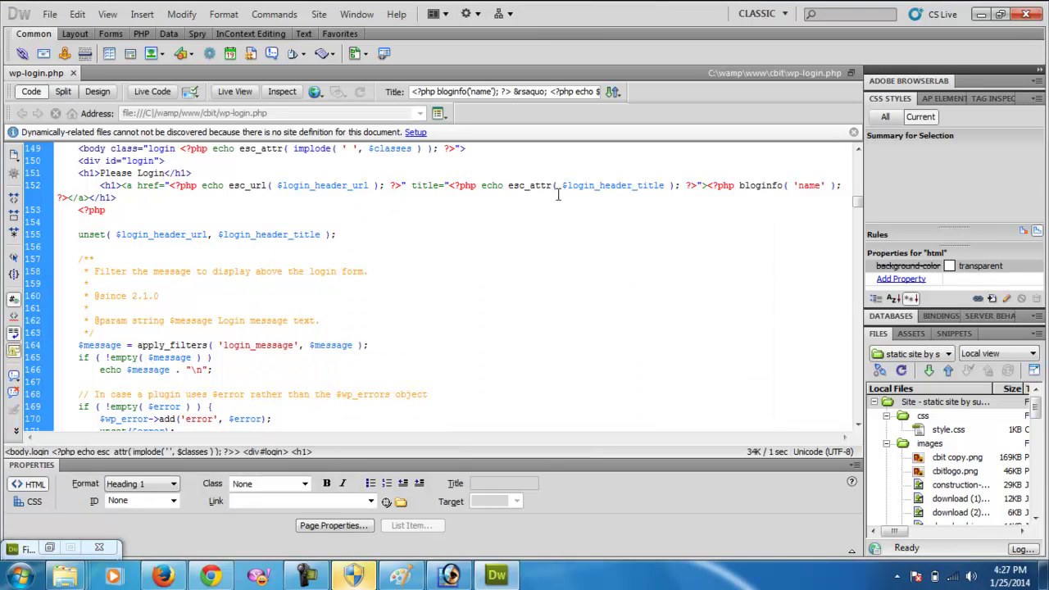
key(Up)
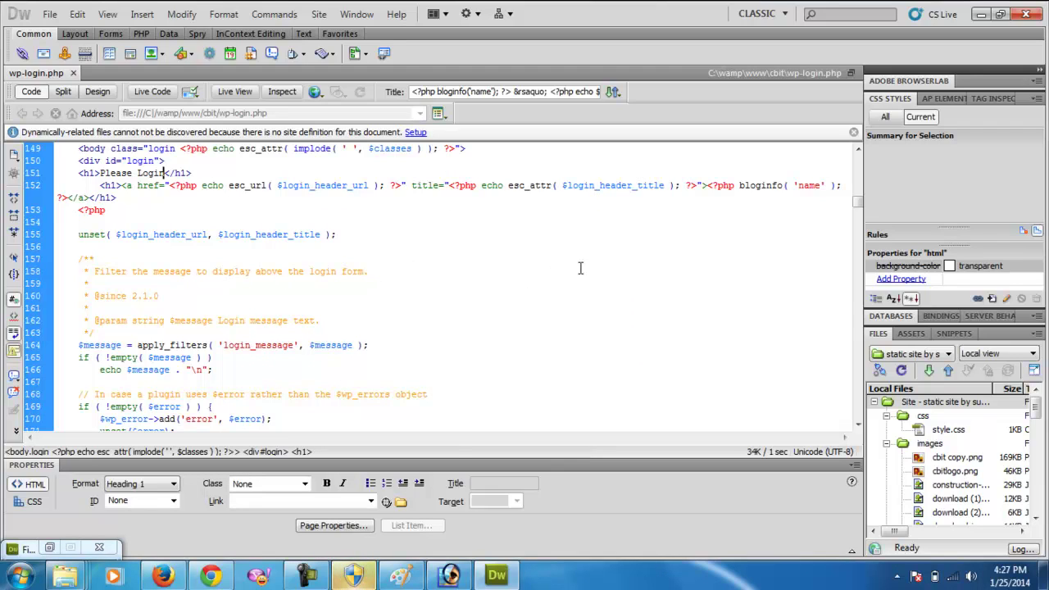
drag(99, 185, 288, 185)
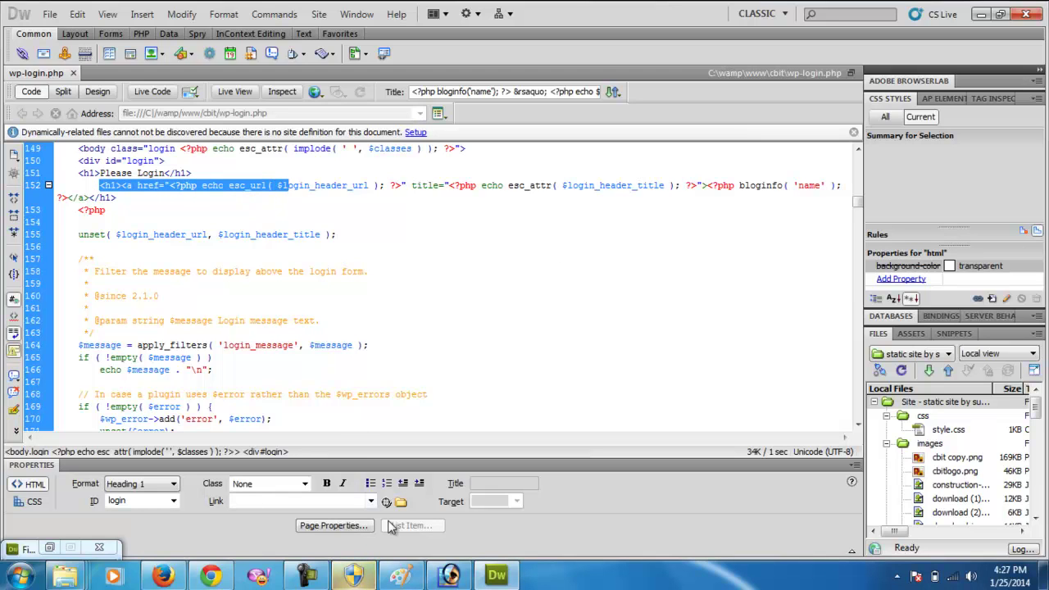
Switch to Firefox, inspect the WordPress logo link, then select and collapse its parent h1 element
click(215, 577)
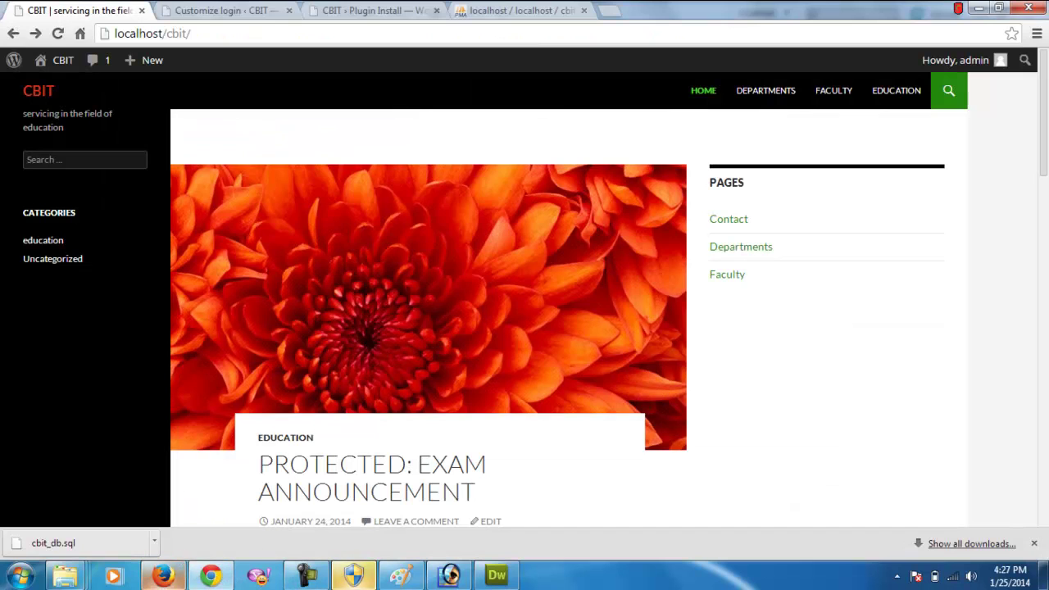
click(179, 566)
right_click(508, 156)
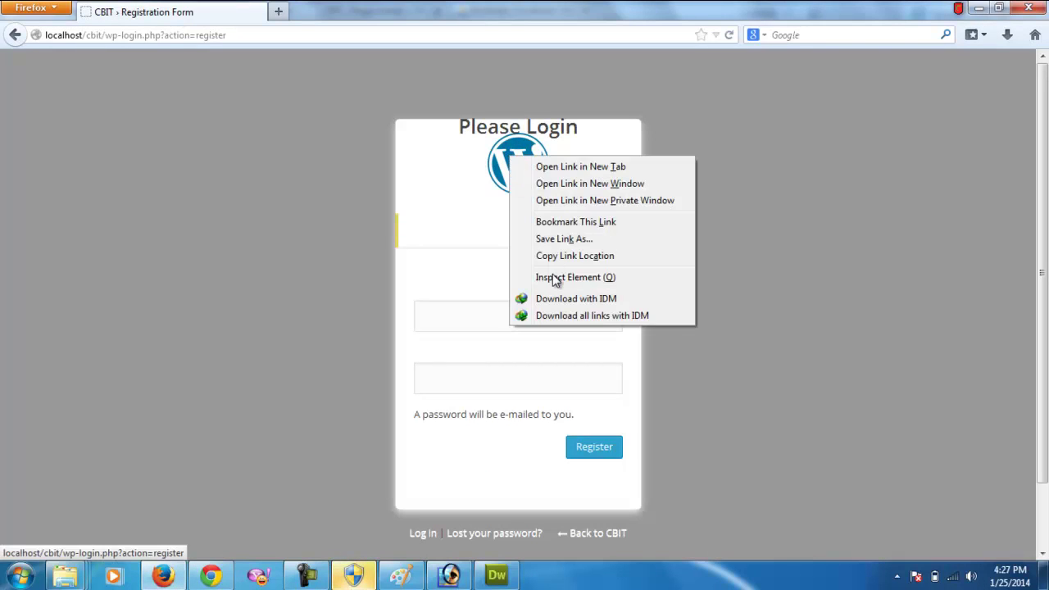
click(555, 282)
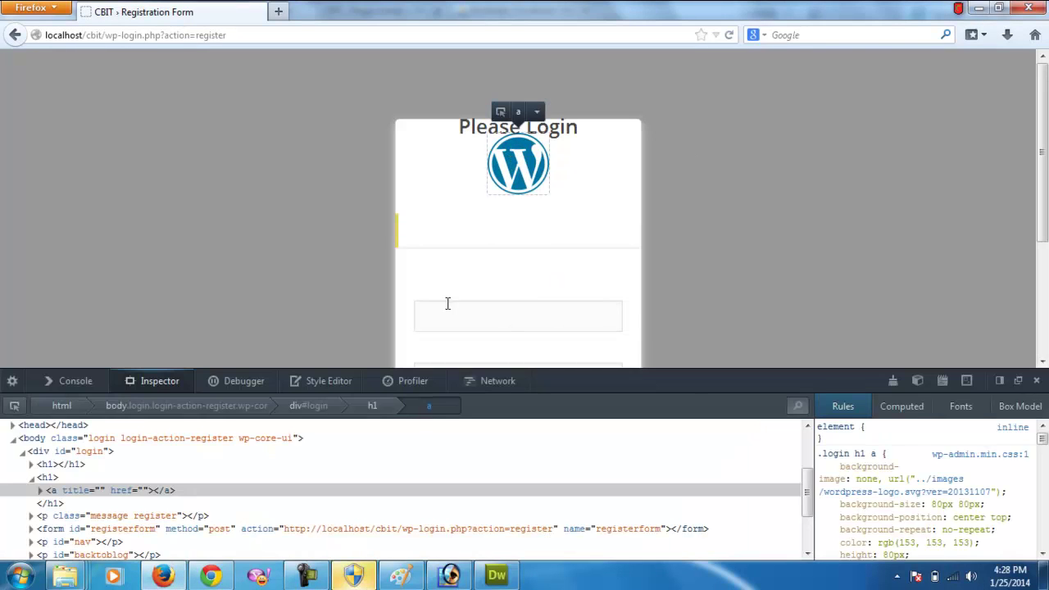
click(373, 410)
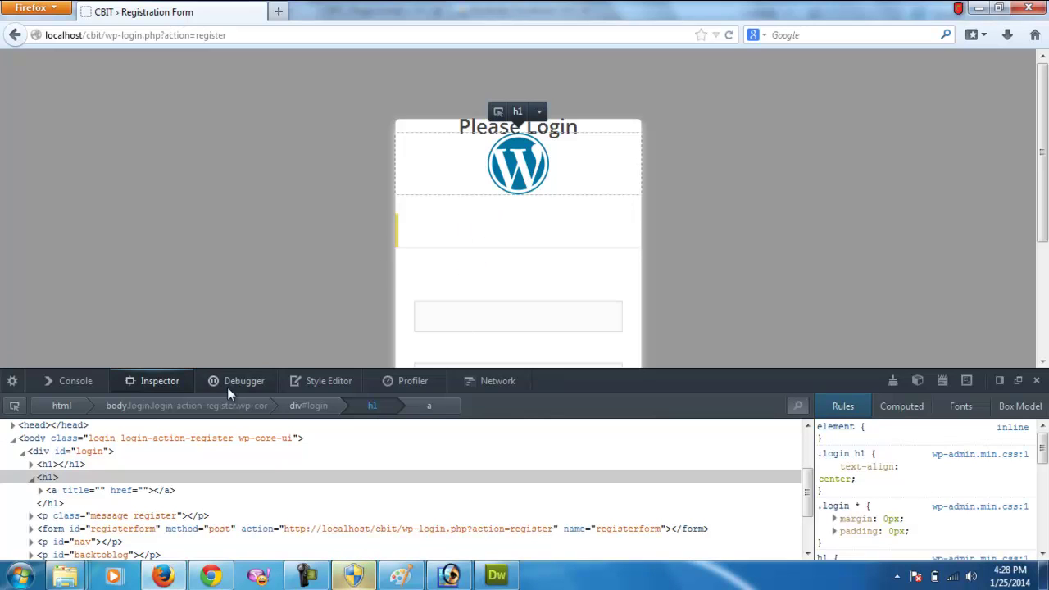
click(32, 478)
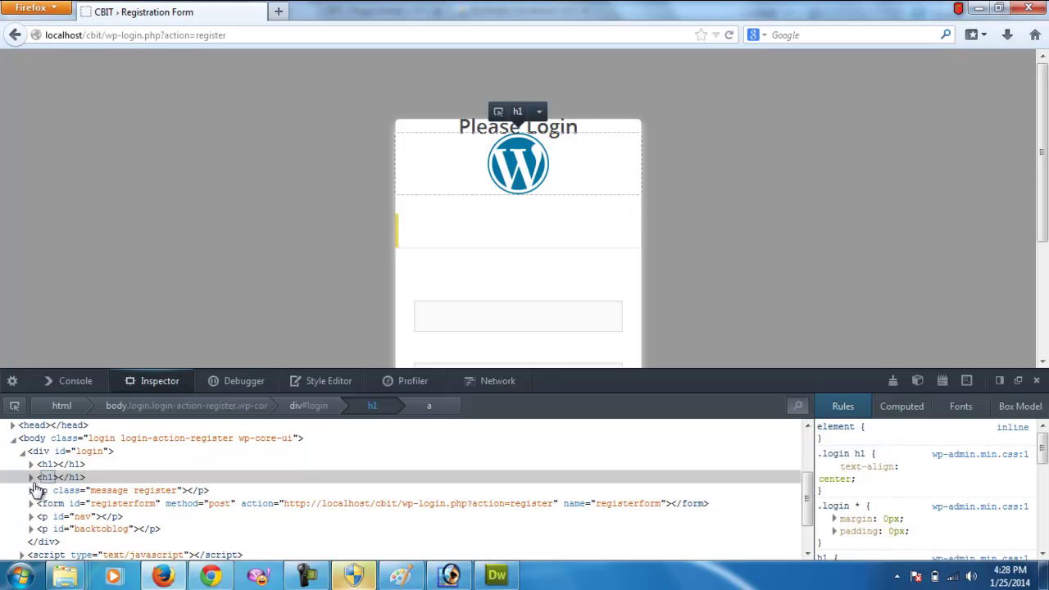
Expand the second h1 element and the logo link inside it in the inspected markup
click(31, 479)
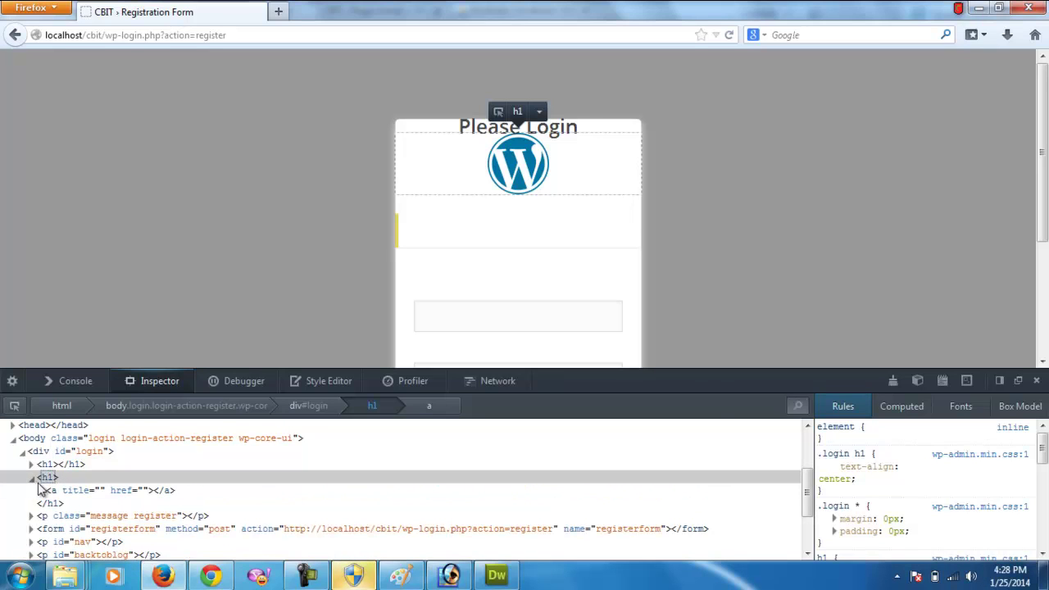
click(41, 492)
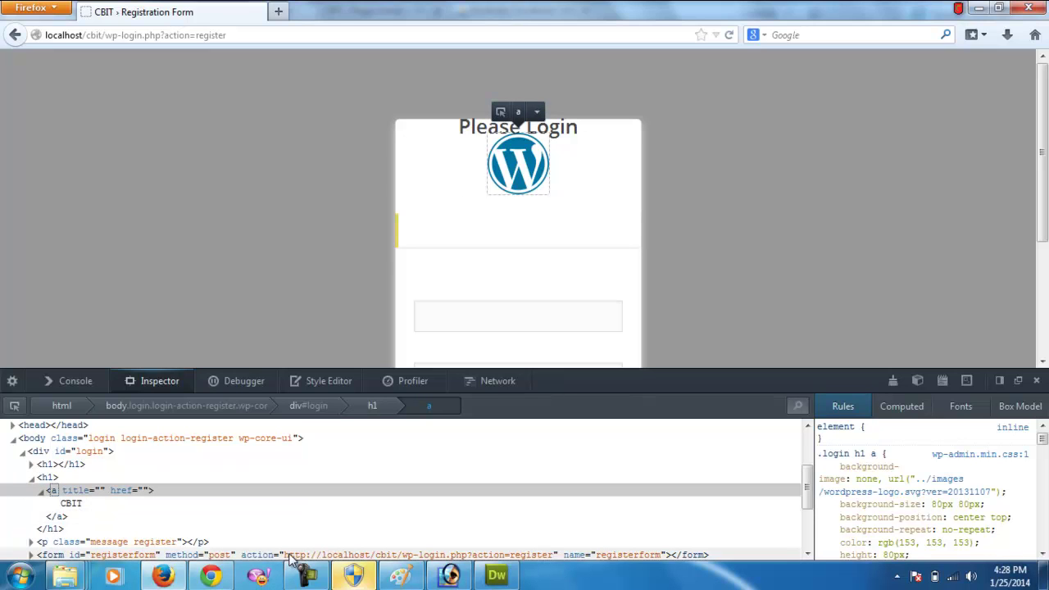
Switch to Dreamweaver, delete the whole h1 logo link block below the Please Login heading, and save wp-login.php
click(496, 575)
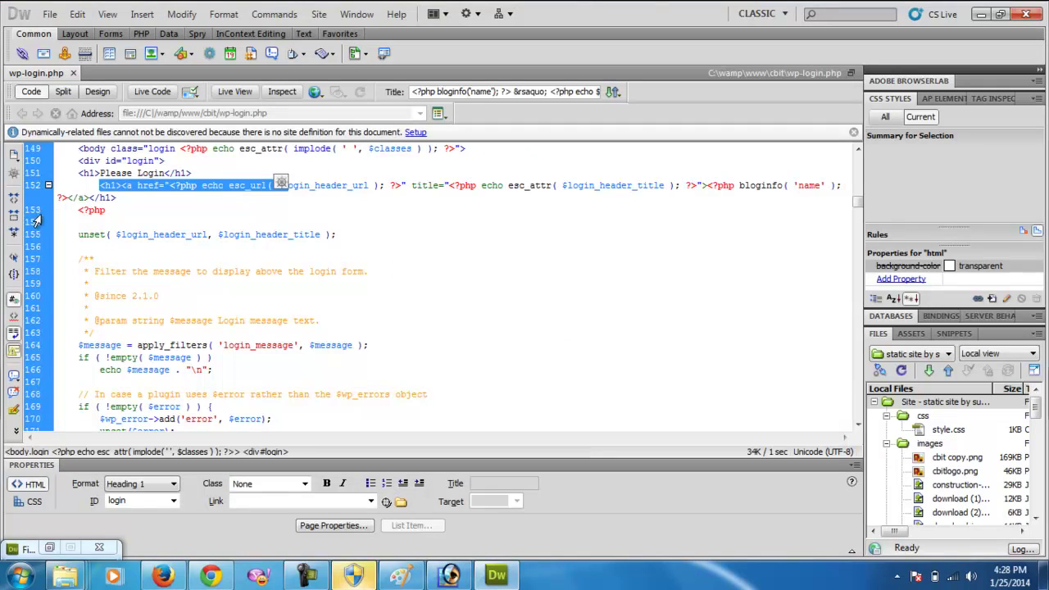
click(164, 195)
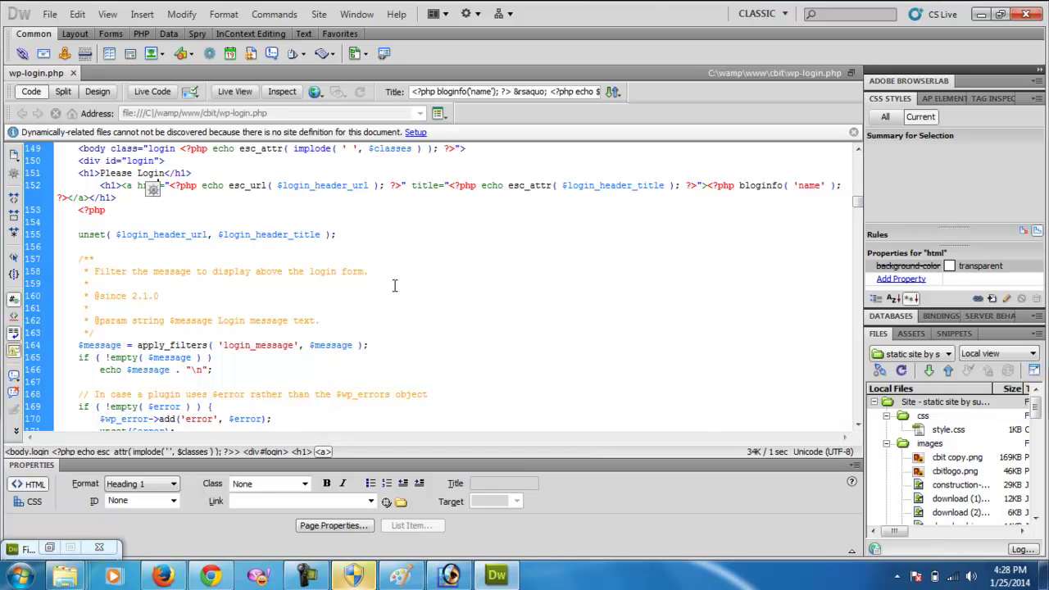
scroll(399, 286, down, 4)
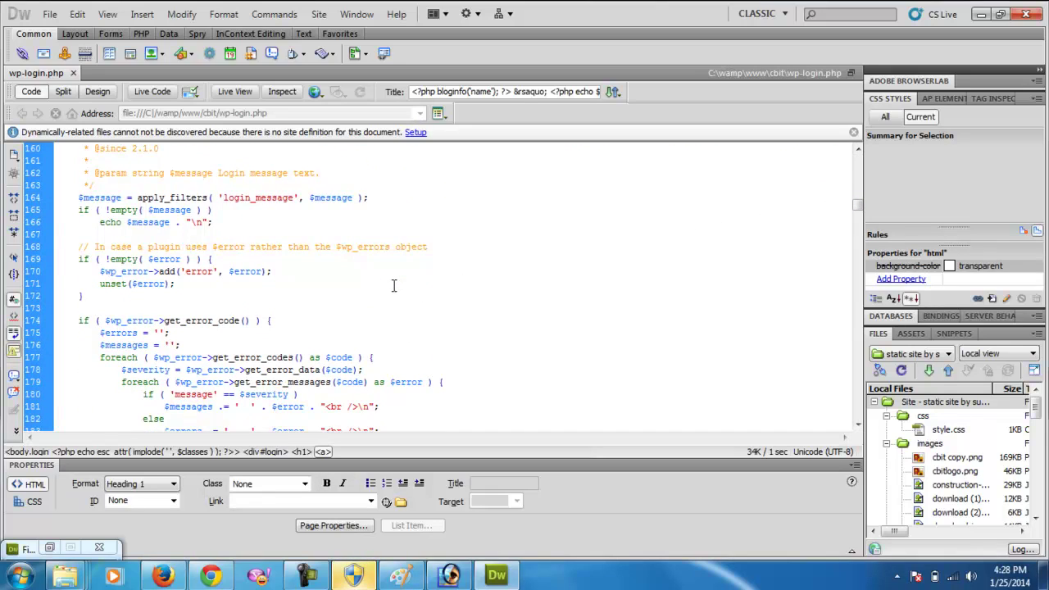
scroll(393, 286, up, 4)
scroll(305, 255, up, 2)
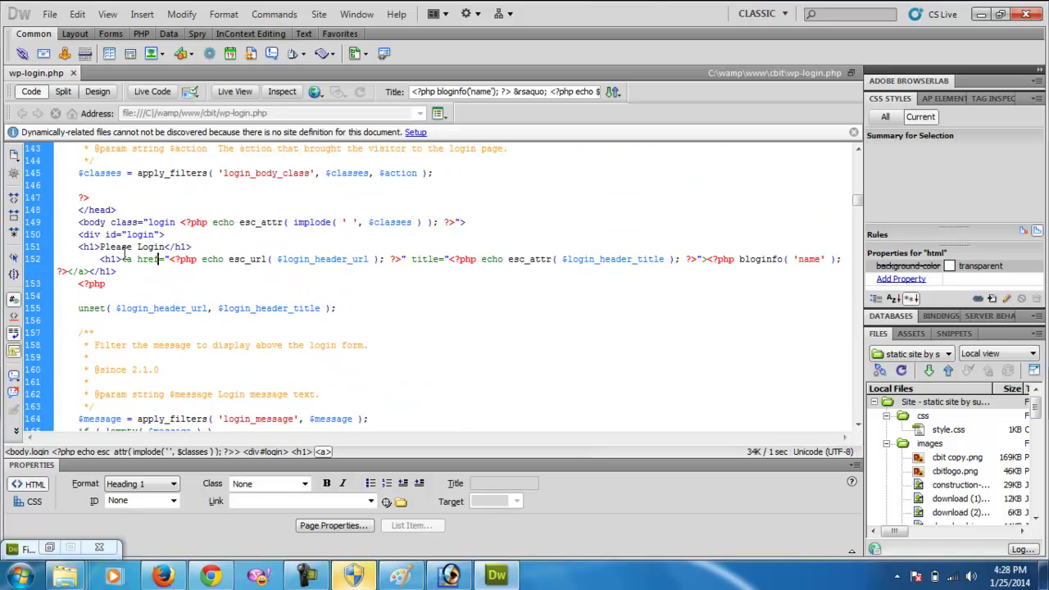
mouse_move(123, 259)
mouse_down()
mouse_move(289, 262)
mouse_move(189, 236)
mouse_move(114, 274)
mouse_move(595, 290)
mouse_move(106, 271)
mouse_up()
key(ctrl+shift+bracketleft)
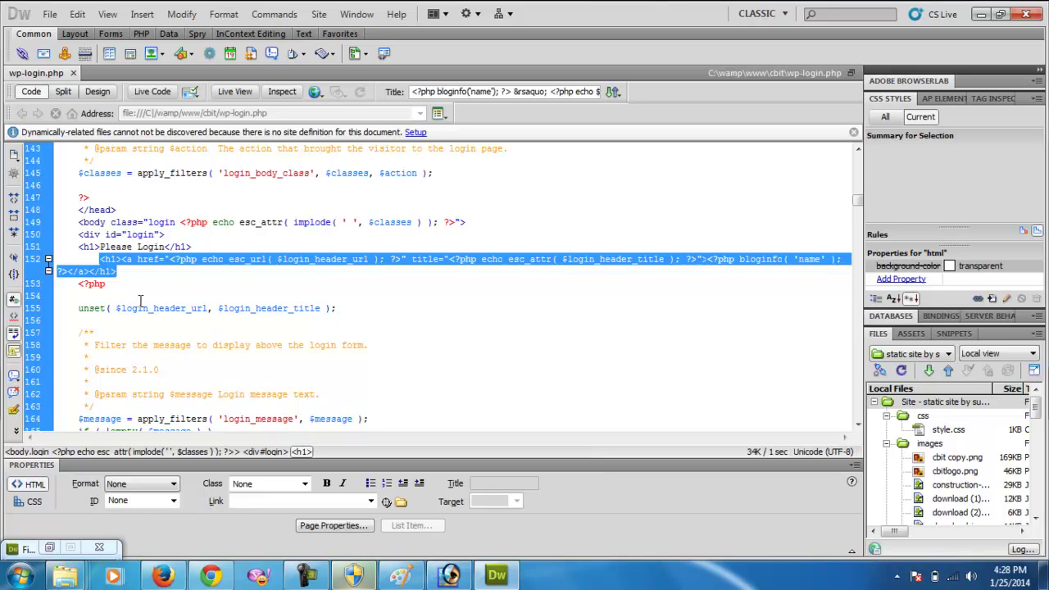
key(Delete)
key(ctrl+s)
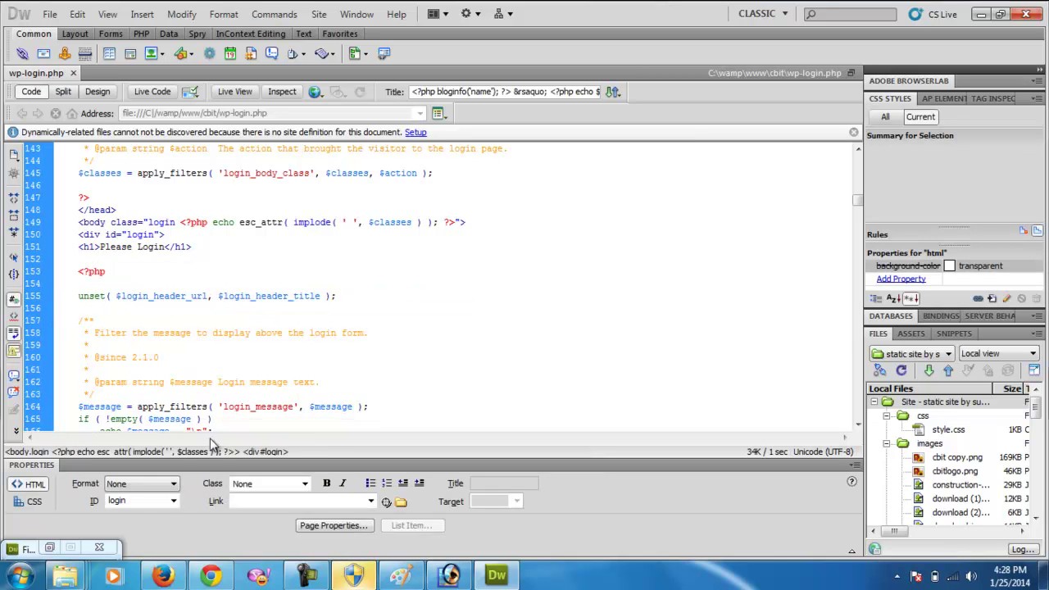
Switch to Firefox and reload the registration page to check the logo removal
click(221, 574)
click(164, 576)
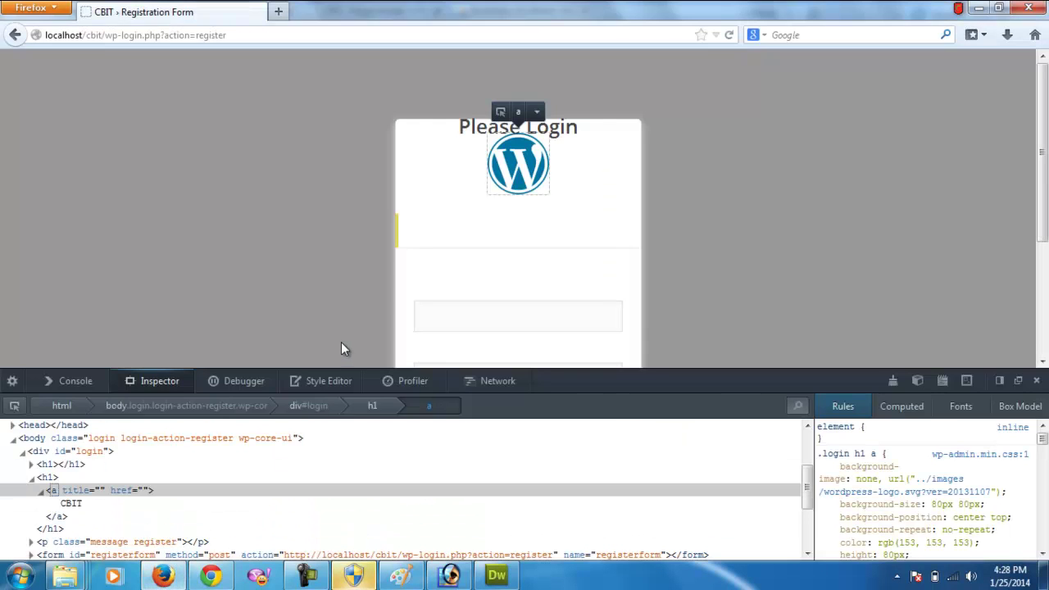
key(F5)
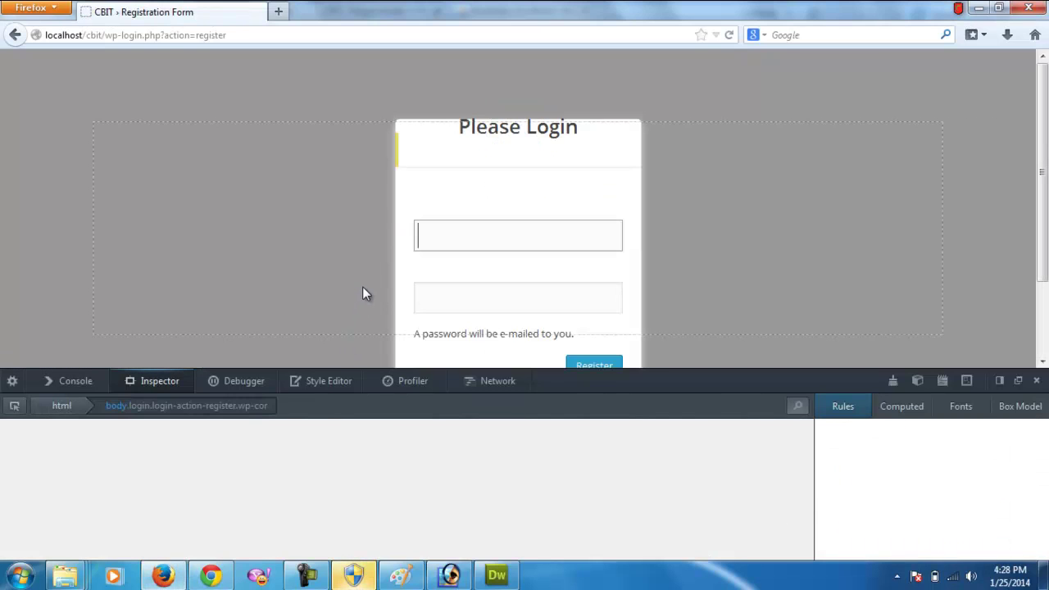
Switch to Dreamweaver and start an img tag with a src attribute on the empty line below the Please Login heading
click(497, 577)
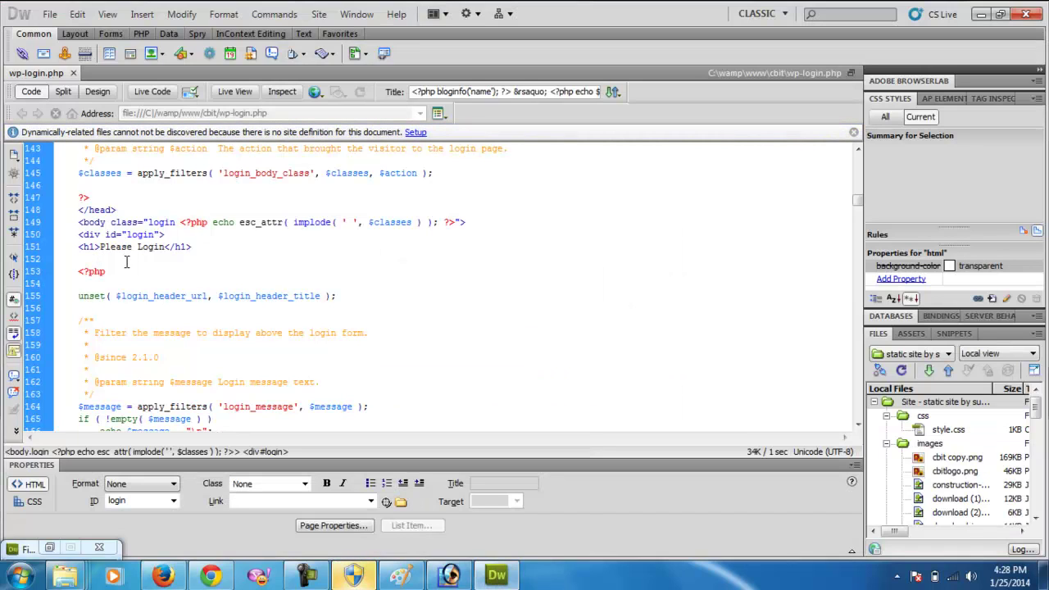
text(<img sc)
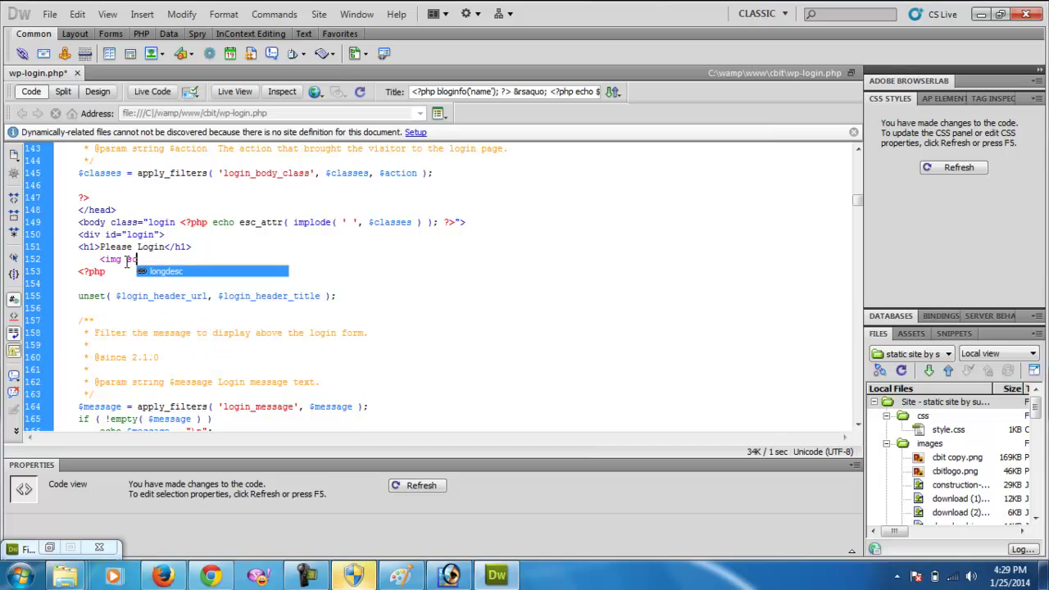
key(BackSpace)
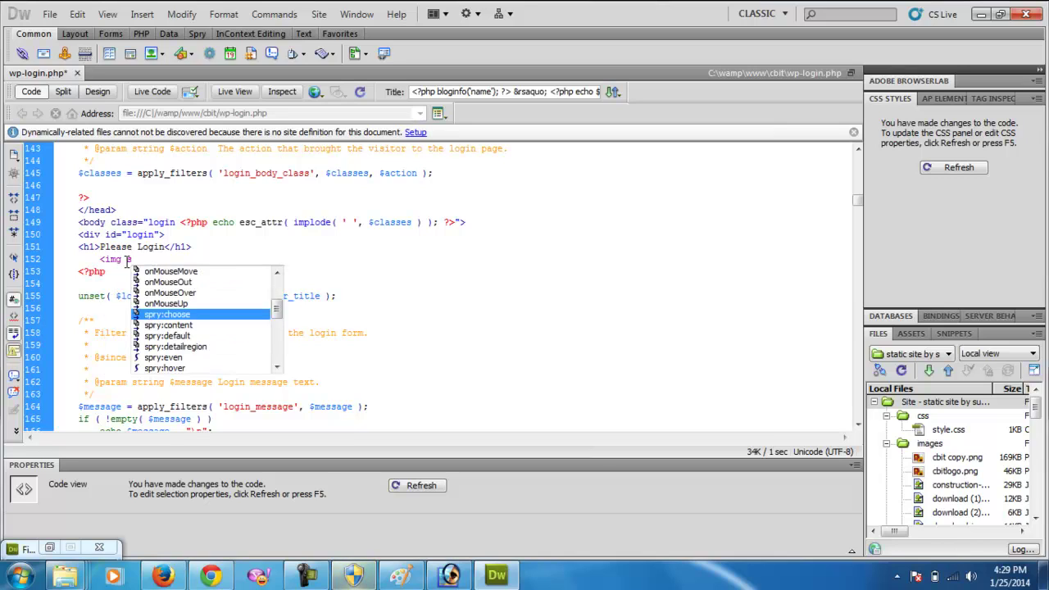
text(r)
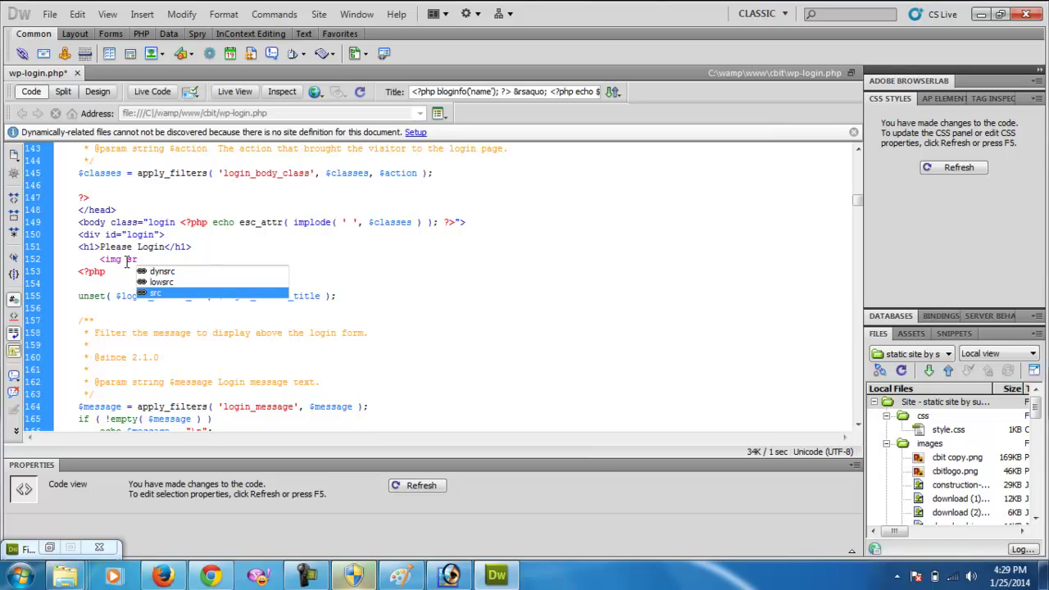
key(Return)
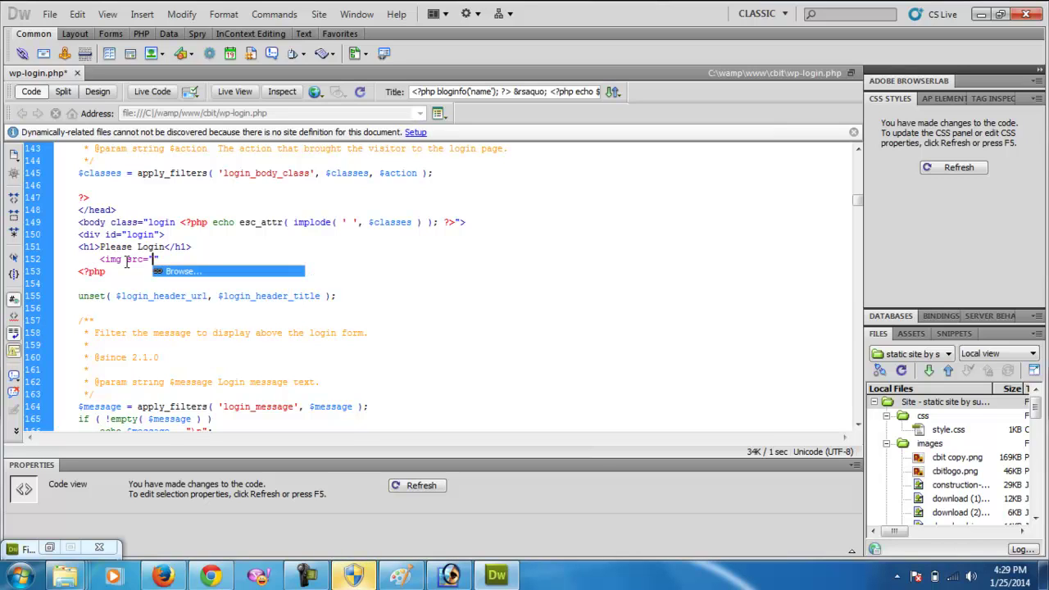
Browse for the image source file and go to the folder C:\wamp\www\cbit
click(168, 272)
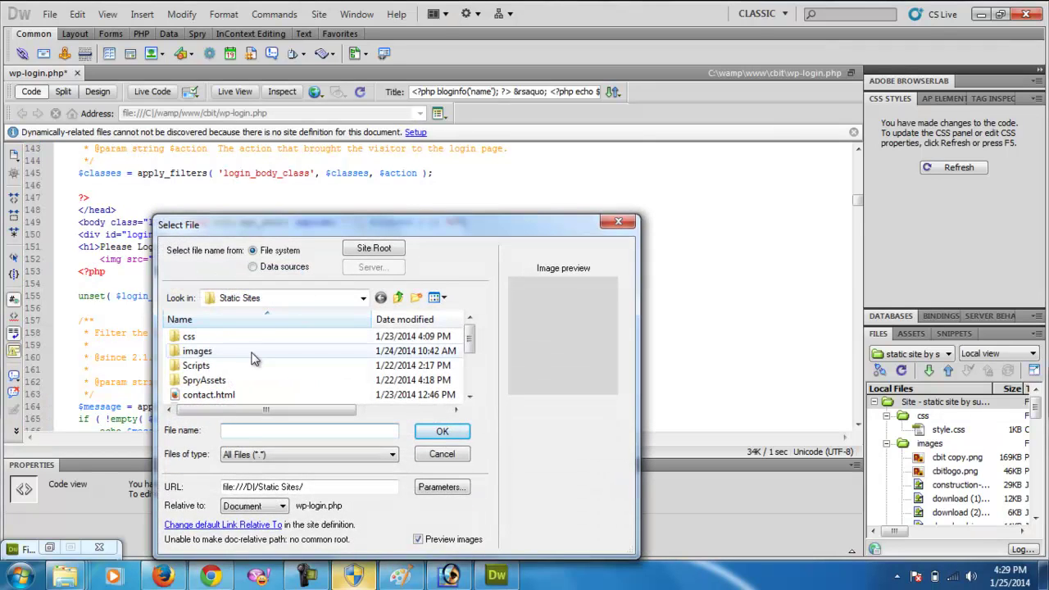
double_click(262, 353)
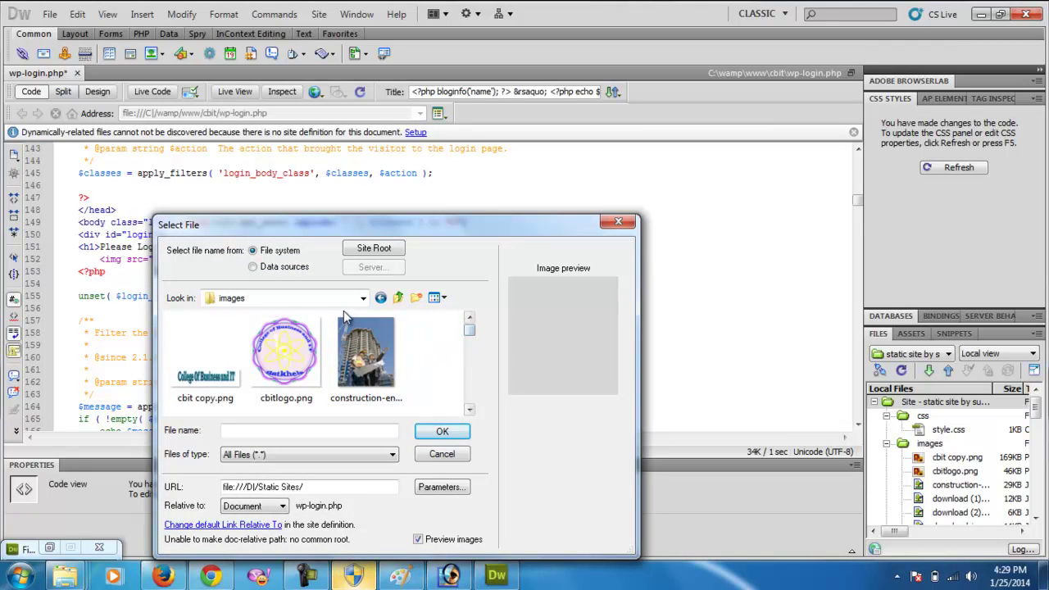
click(372, 250)
click(310, 300)
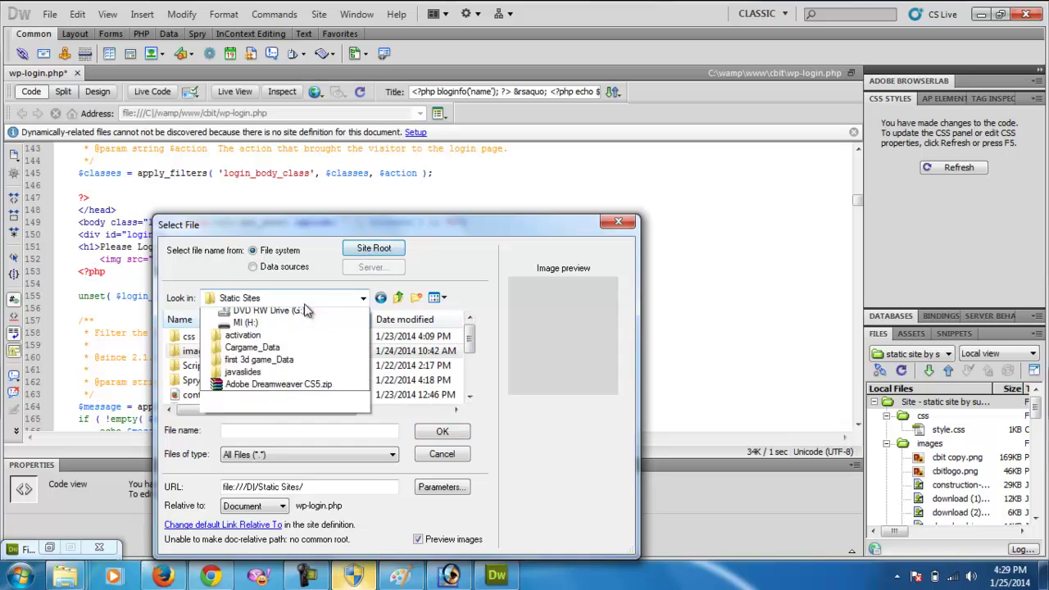
click(289, 380)
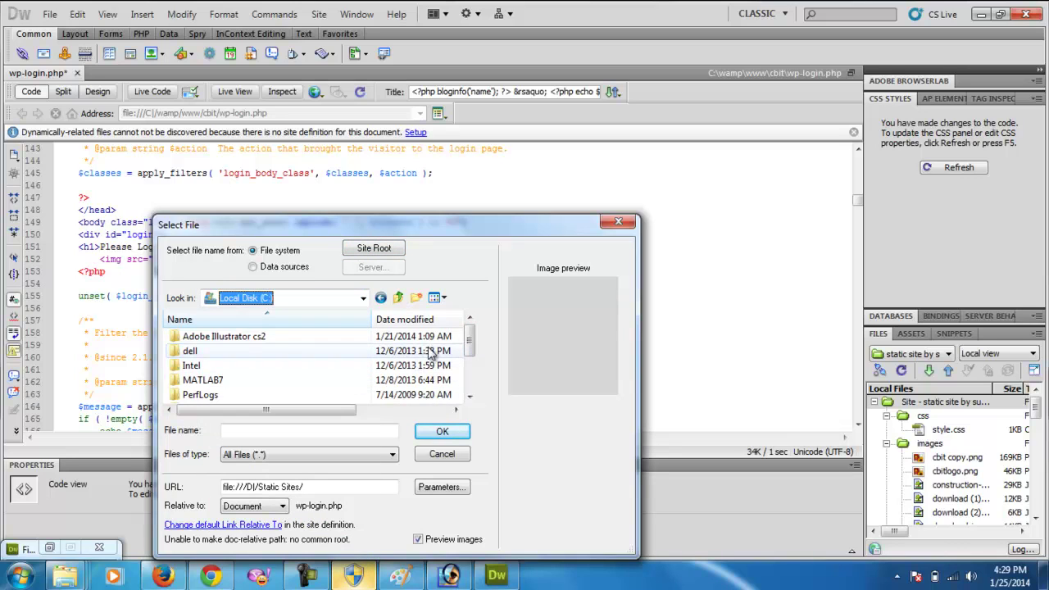
scroll(311, 378, down, 2)
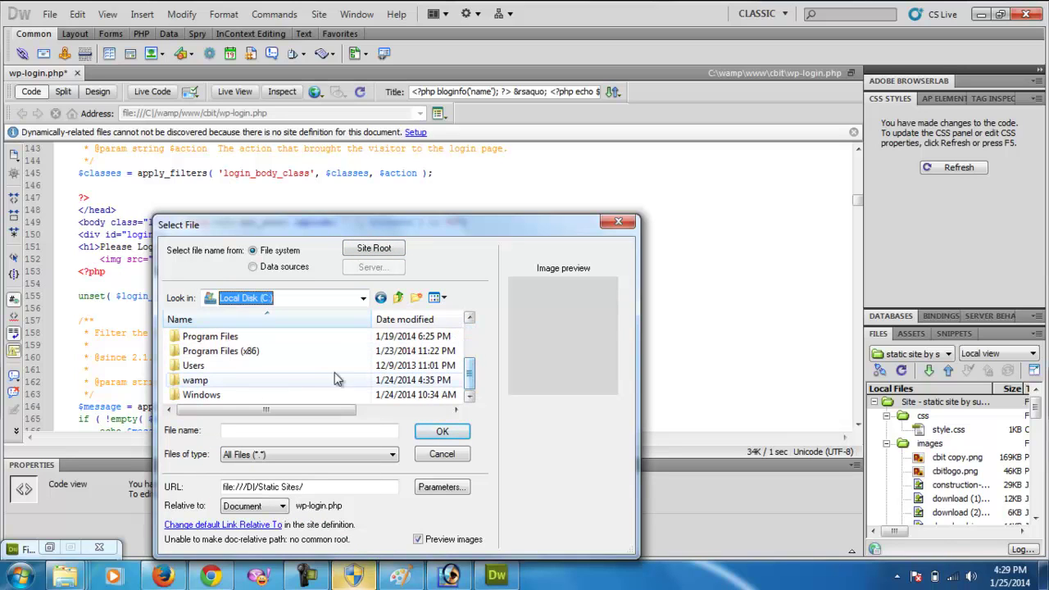
double_click(294, 382)
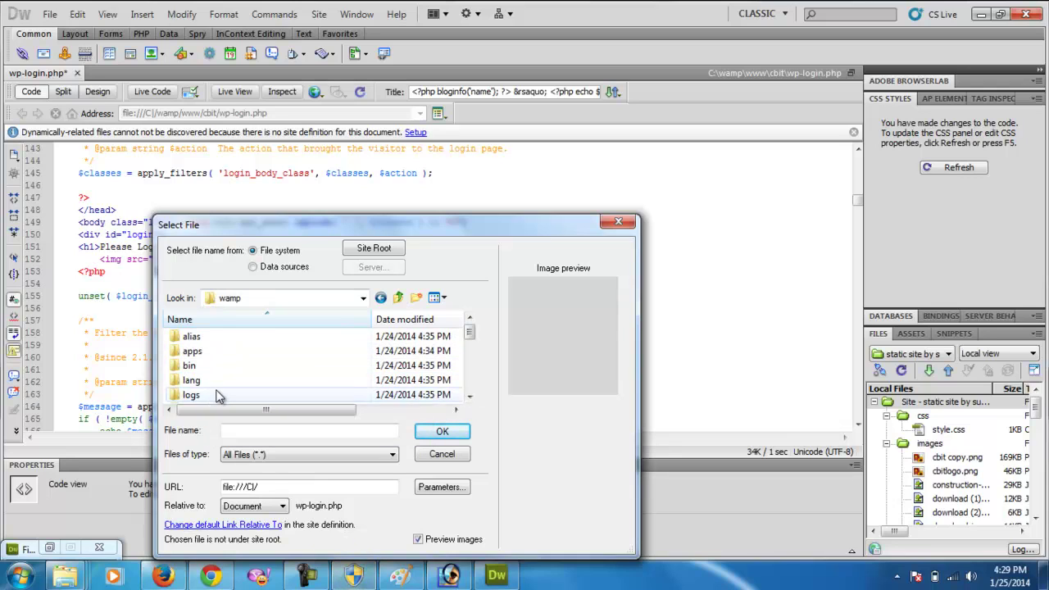
scroll(210, 394, down, 3)
double_click(192, 337)
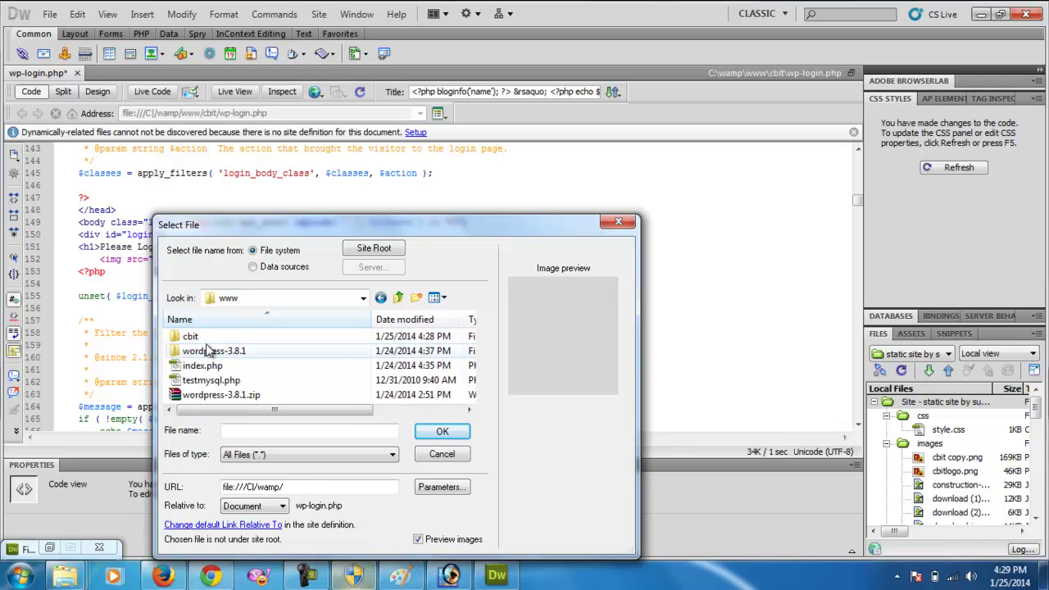
double_click(190, 337)
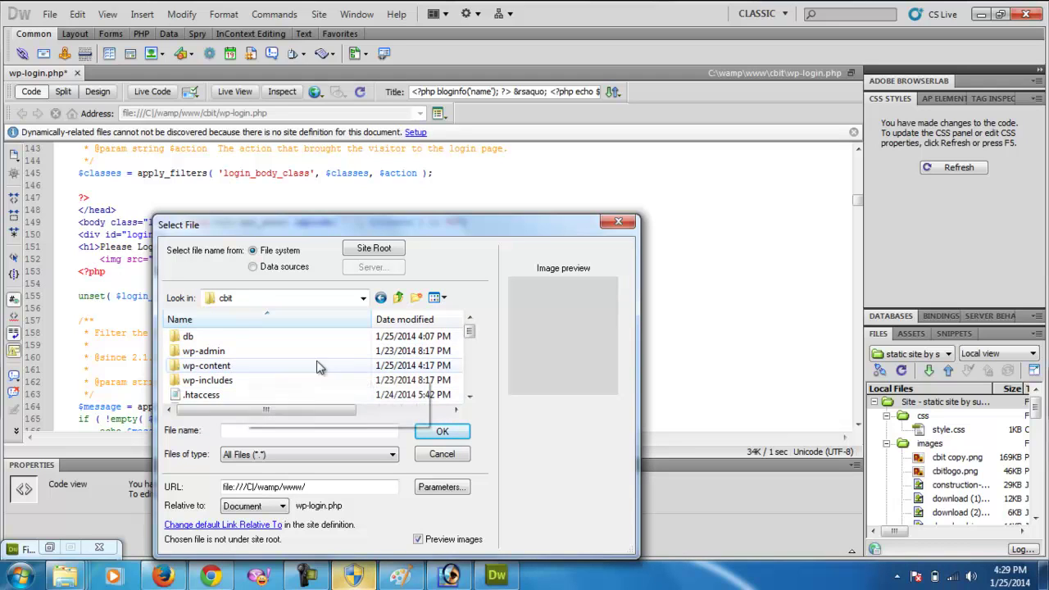
Choose w-logo-blue.png from wp-admin/images as the source, close the img tag with />, and save the file
double_click(233, 352)
double_click(198, 351)
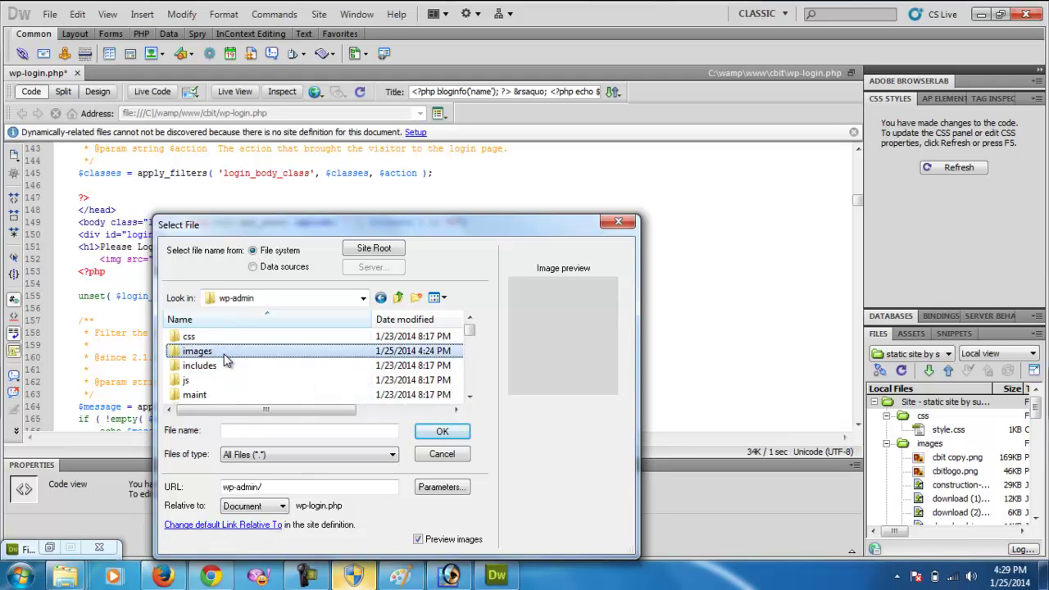
drag(470, 332, 459, 393)
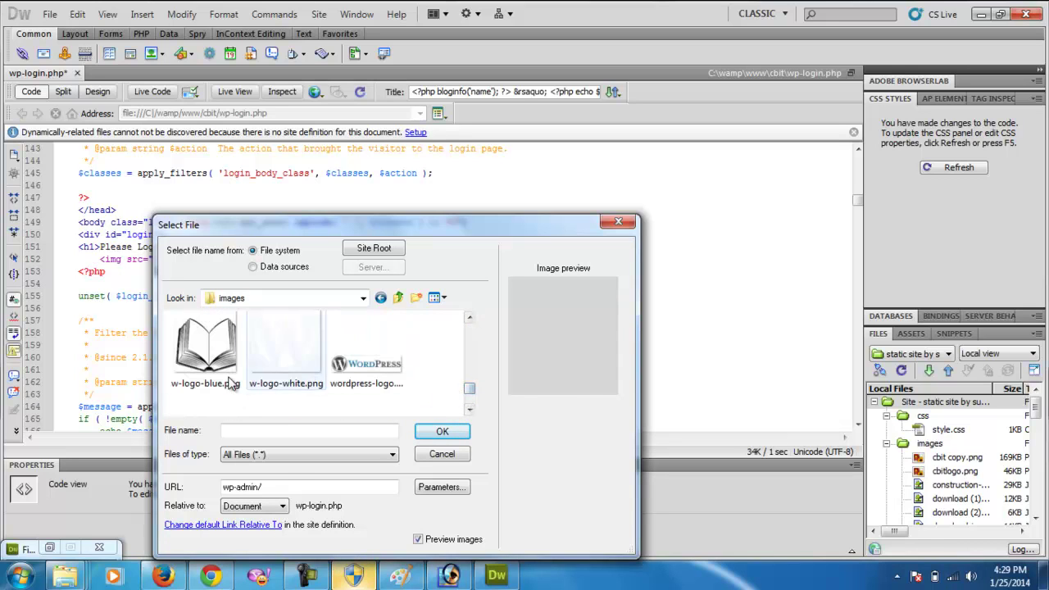
double_click(205, 349)
text(/images/w-logo-blue.png" />)
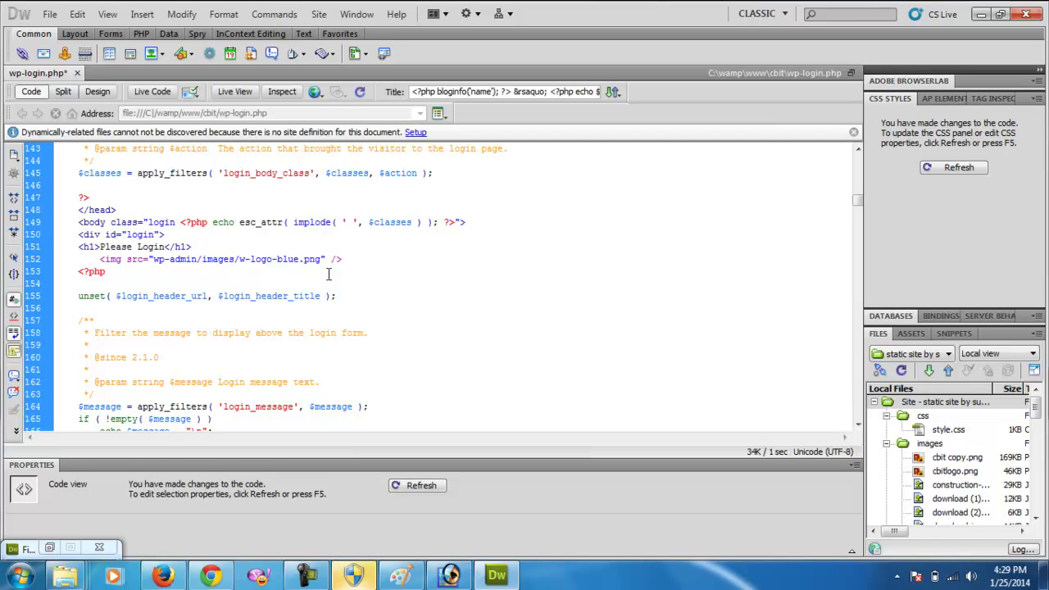
click(340, 261)
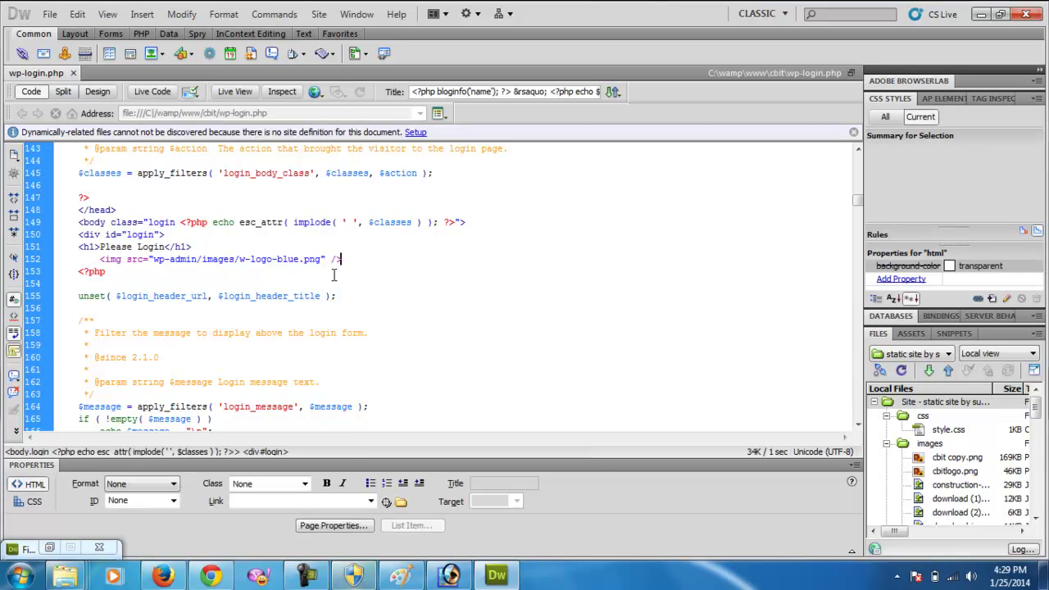
Switch to Firefox and reload the registration page to check the new logo image
click(215, 576)
click(163, 576)
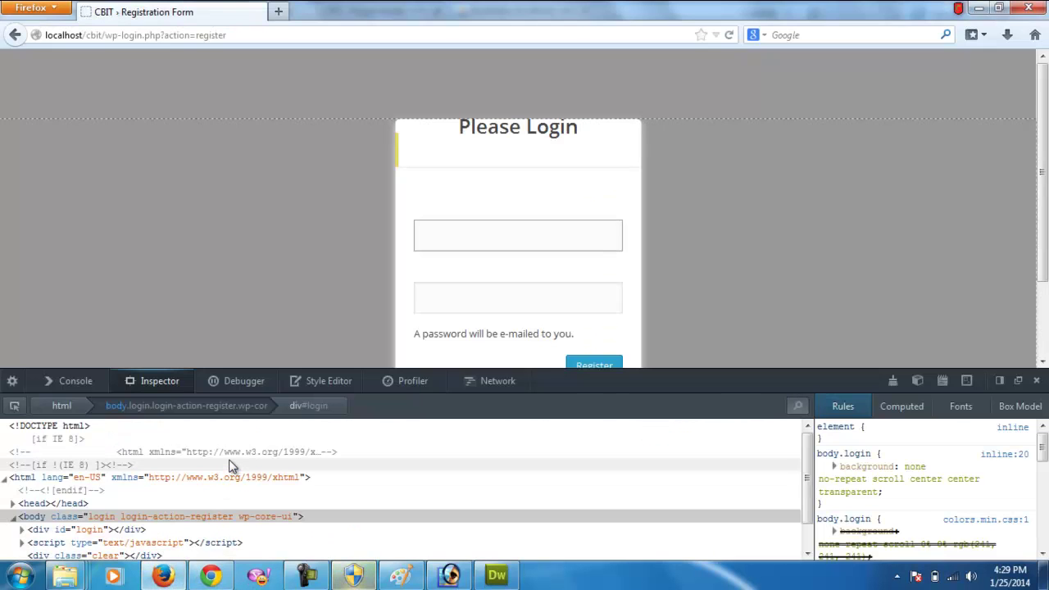
key(F5)
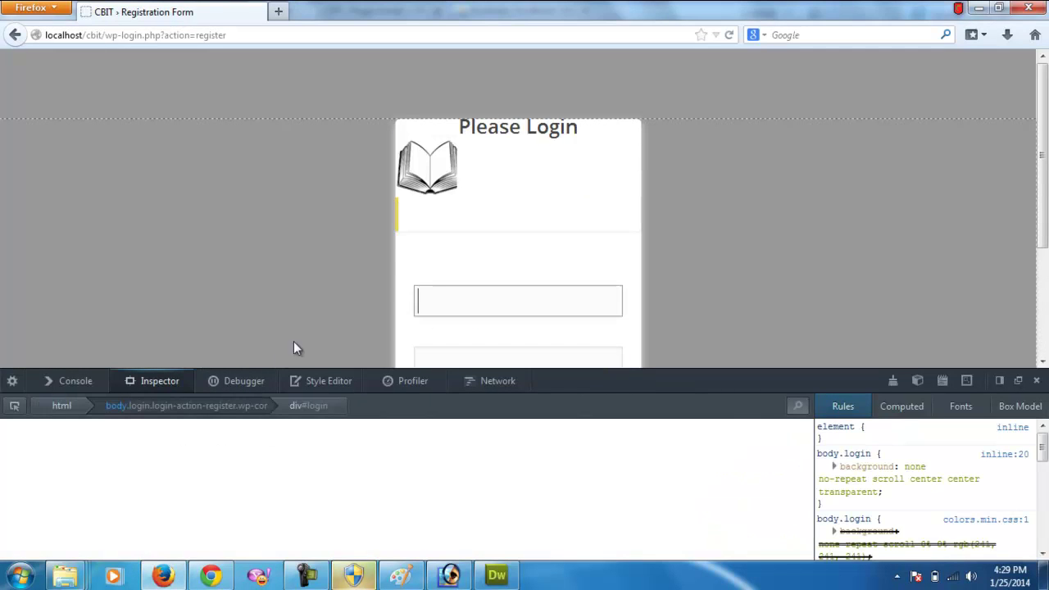
Switch to Dreamweaver and add an empty style attribute to the w-logo-blue.png img tag, before its closing slash
click(497, 577)
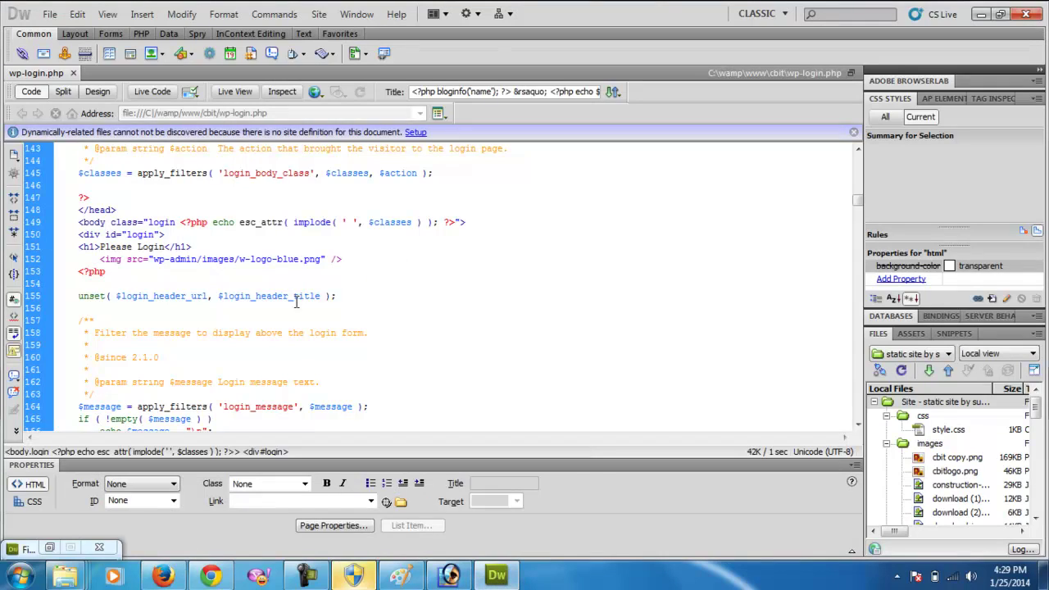
click(333, 260)
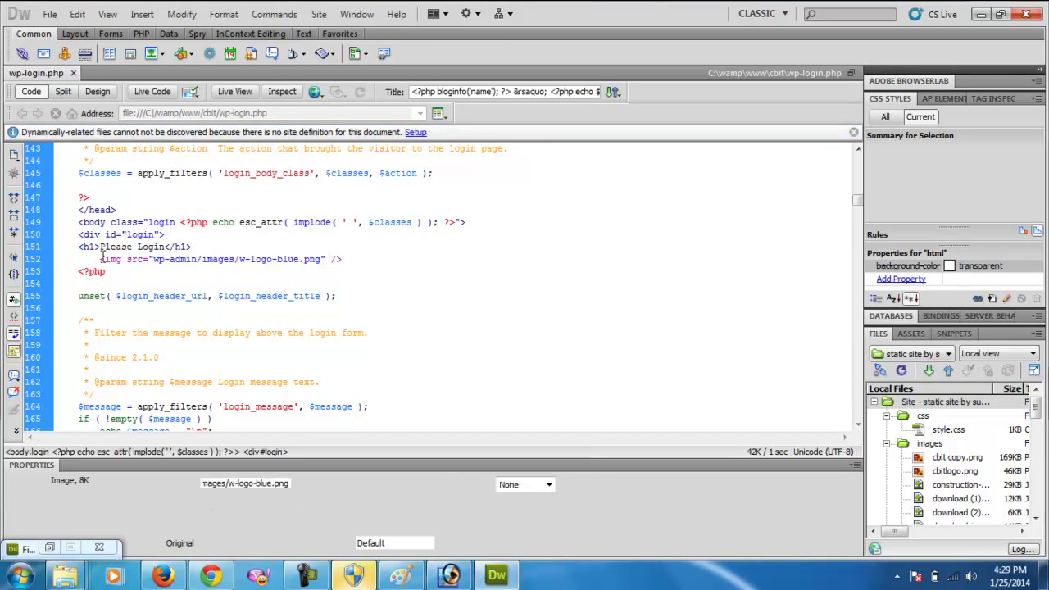
key(Home)
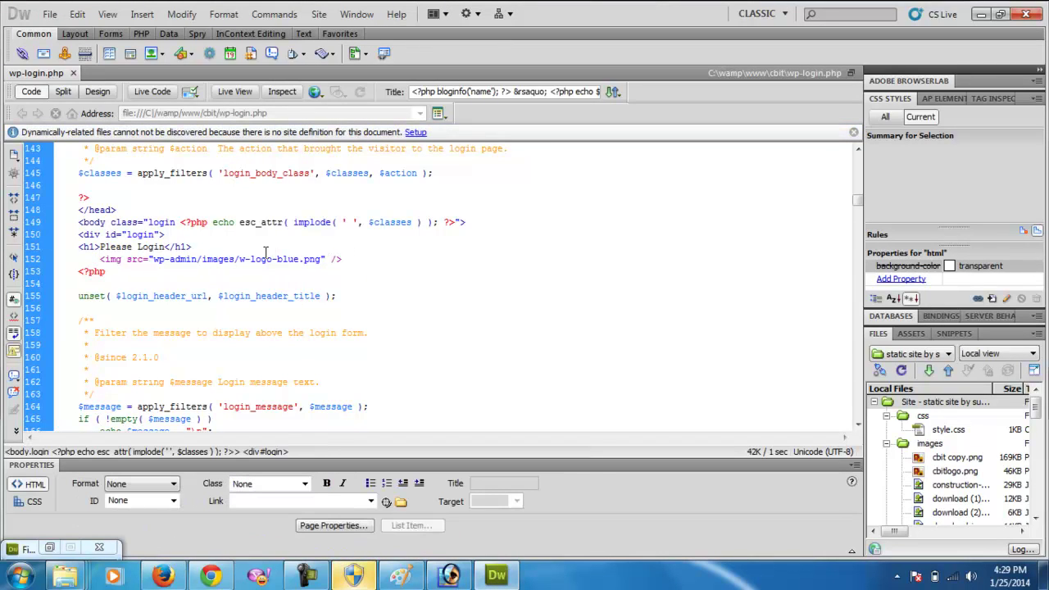
click(335, 259)
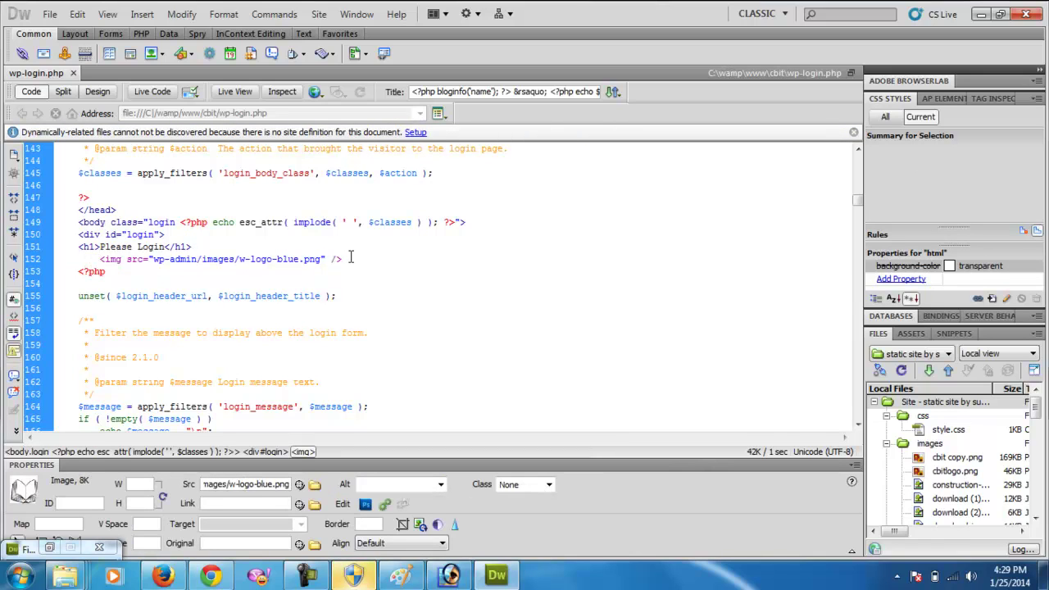
text(sty)
key(Return)
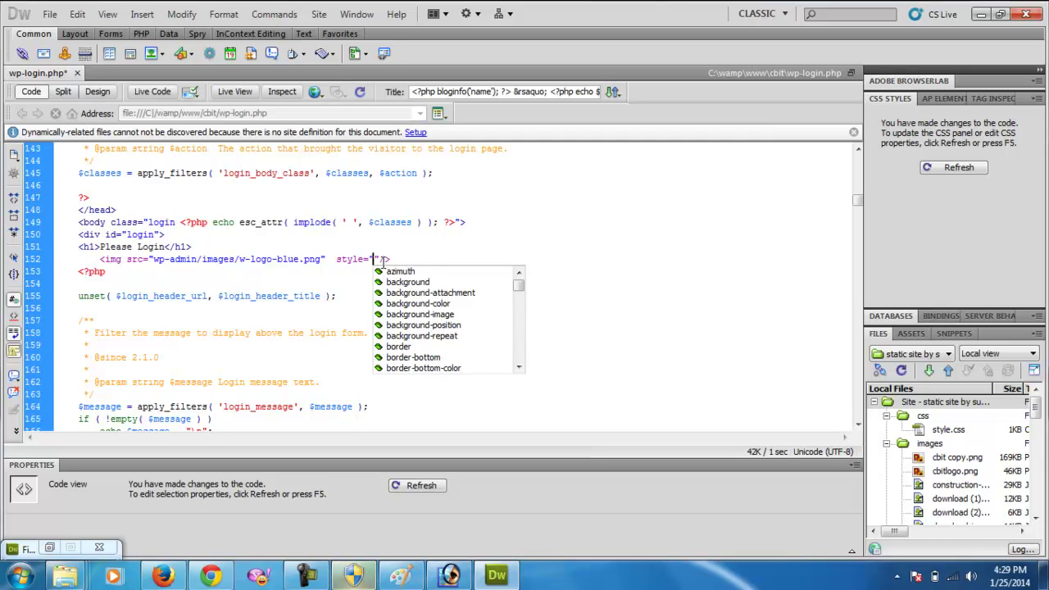
Set text-align:center; inside the img tag's style attribute and save wp-login.php
click(374, 259)
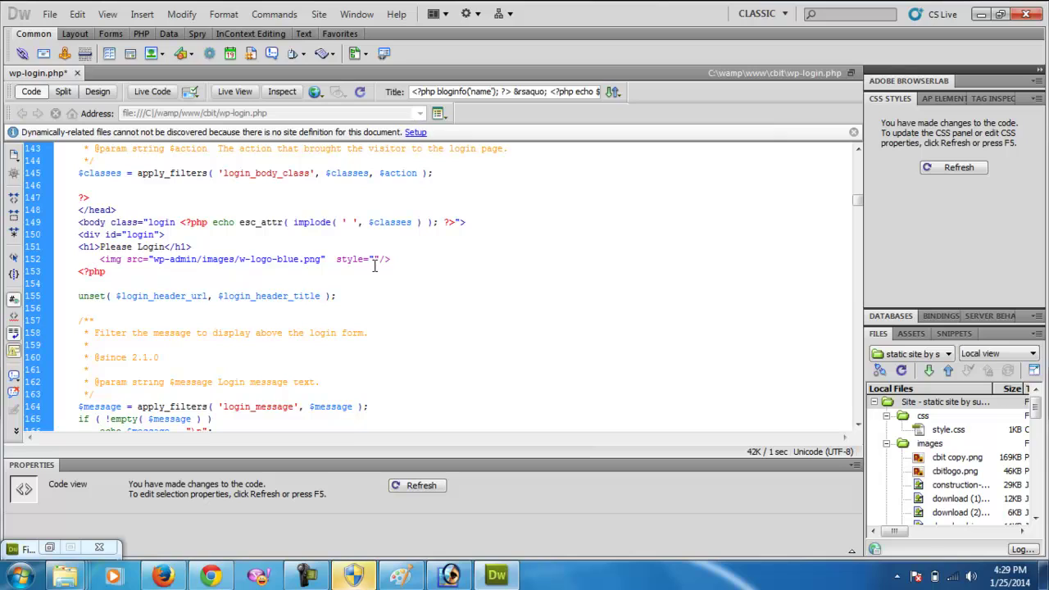
text(te)
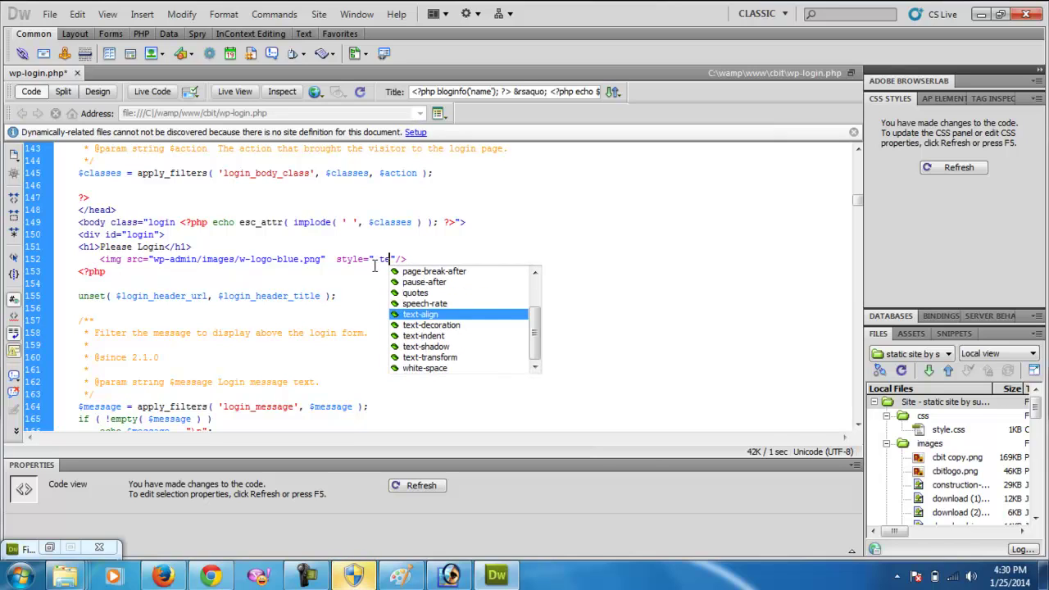
key(Return)
text(c)
key(Return)
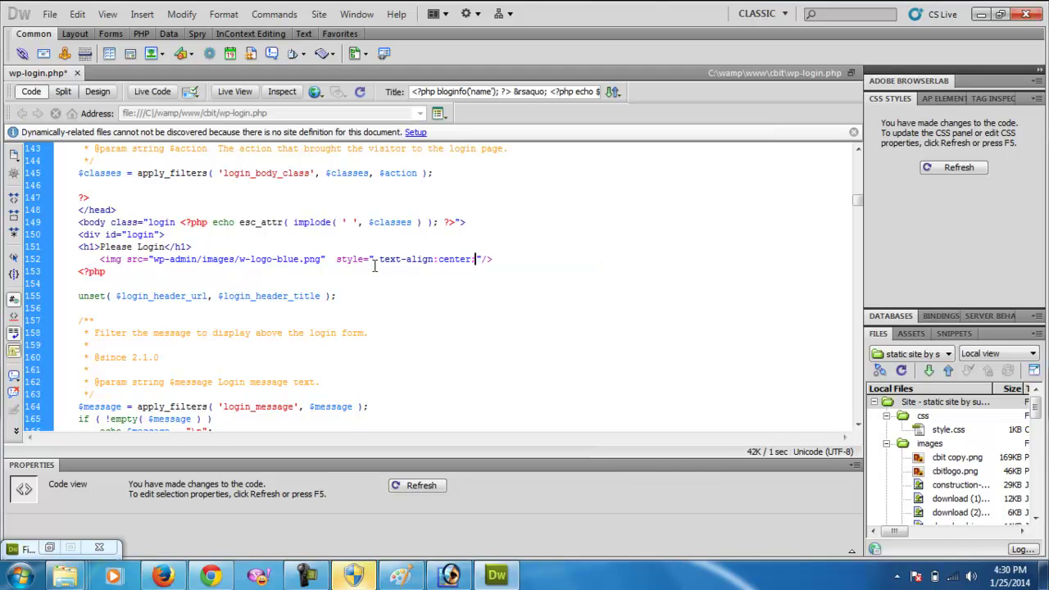
key(F5)
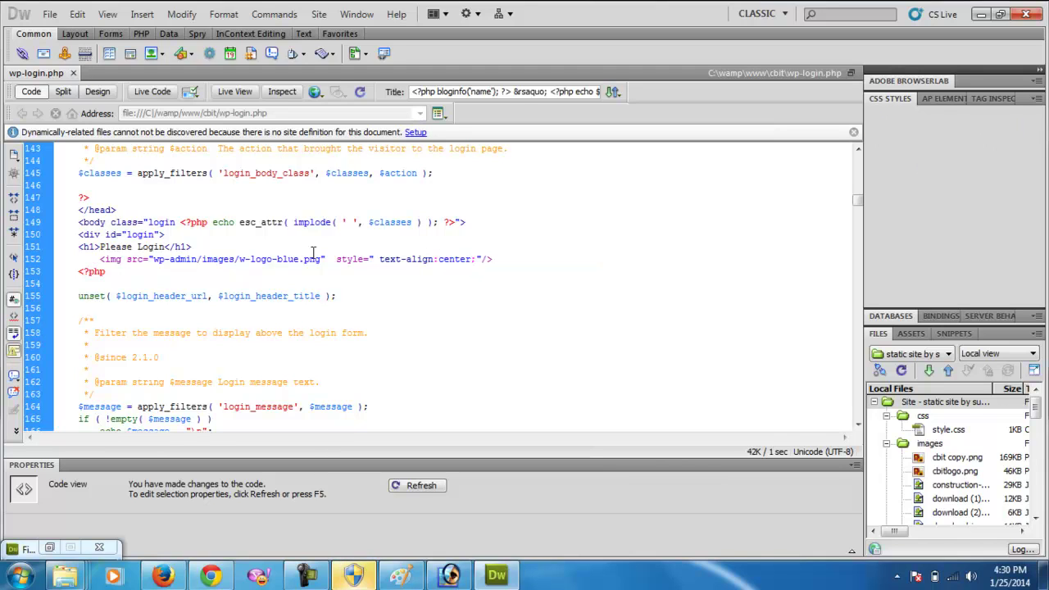
Switch to Firefox and reload the registration page to check the logo's alignment
click(184, 579)
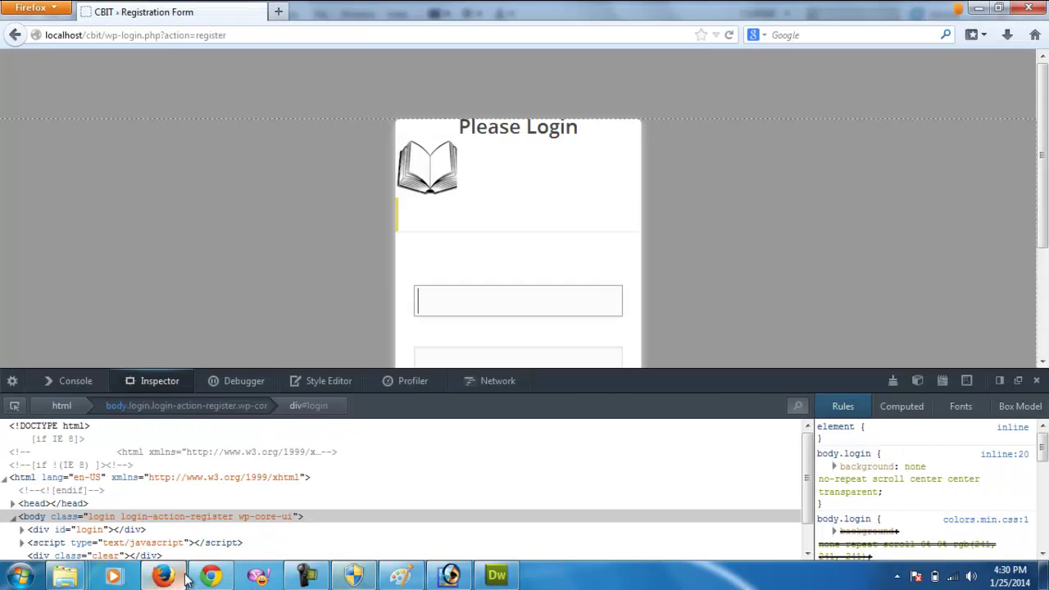
key(F5)
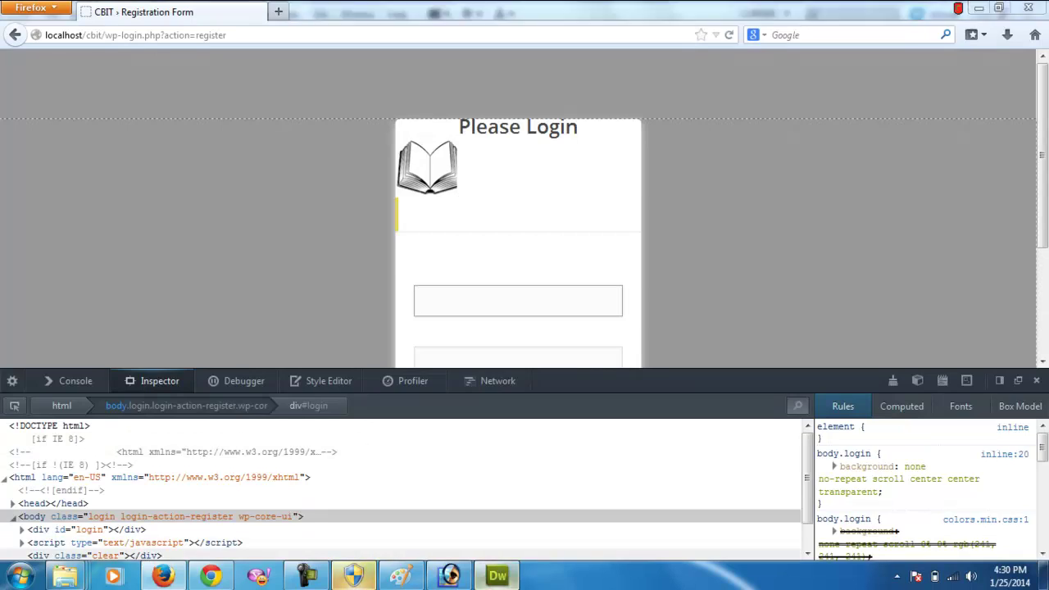
Switch to Dreamweaver and wrap the img tag below the Please Login heading in a div with the id loginlogo
click(497, 575)
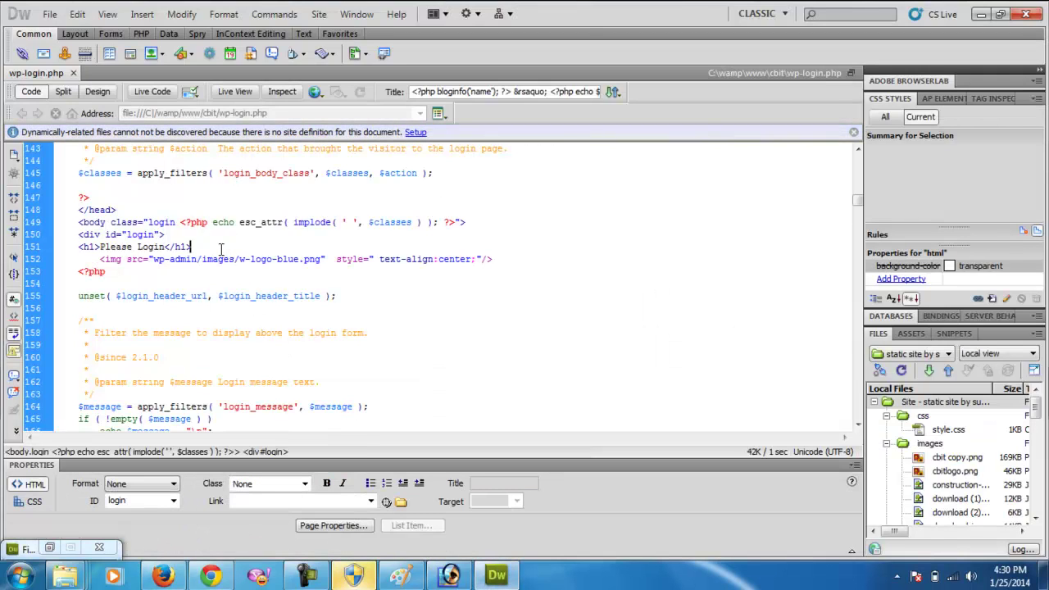
double_click(152, 234)
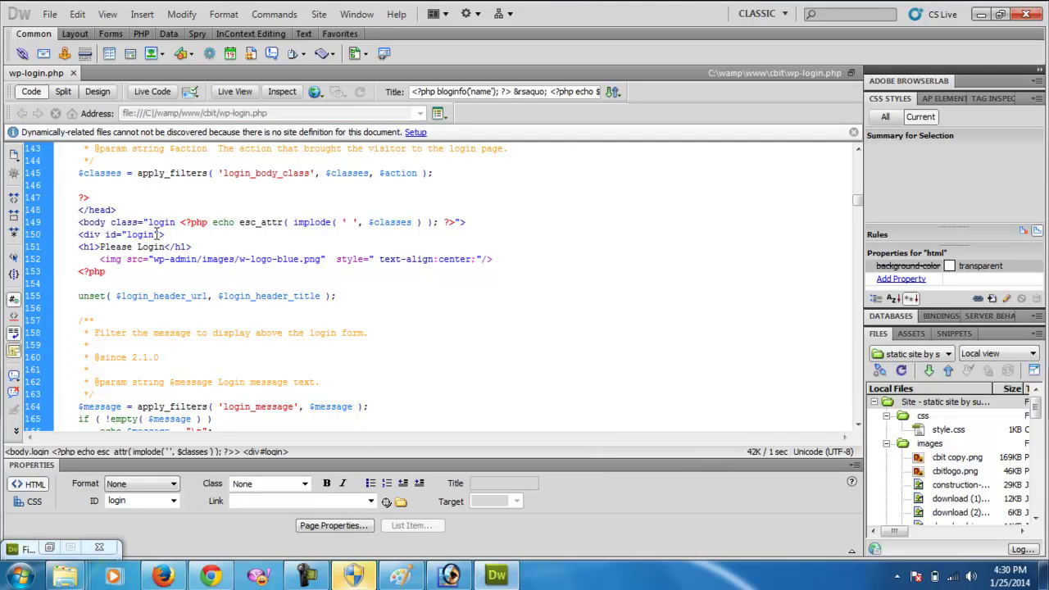
click(191, 247)
key(Return)
text(<)
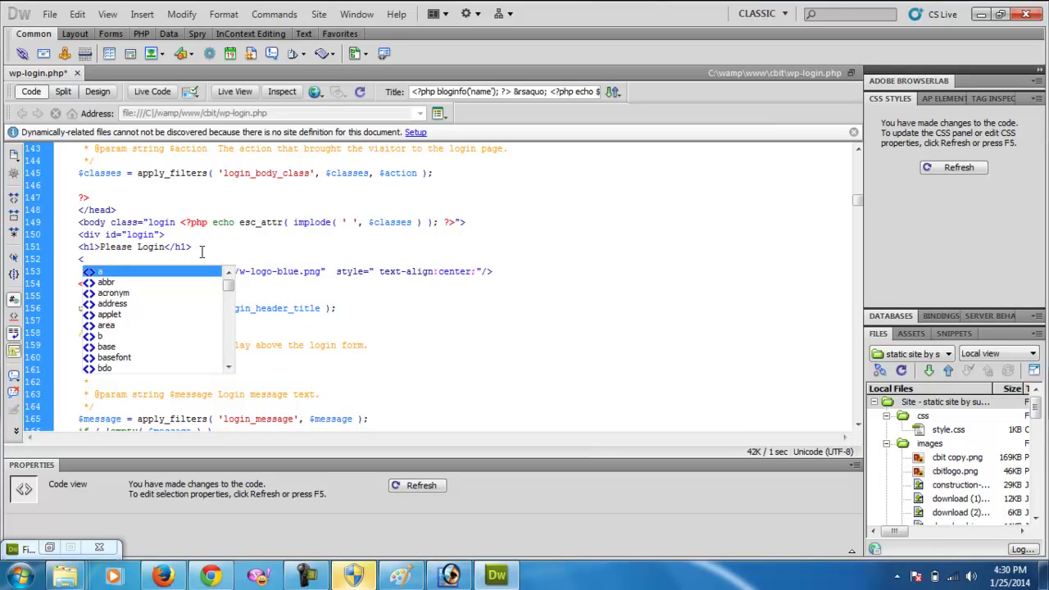
text(div )
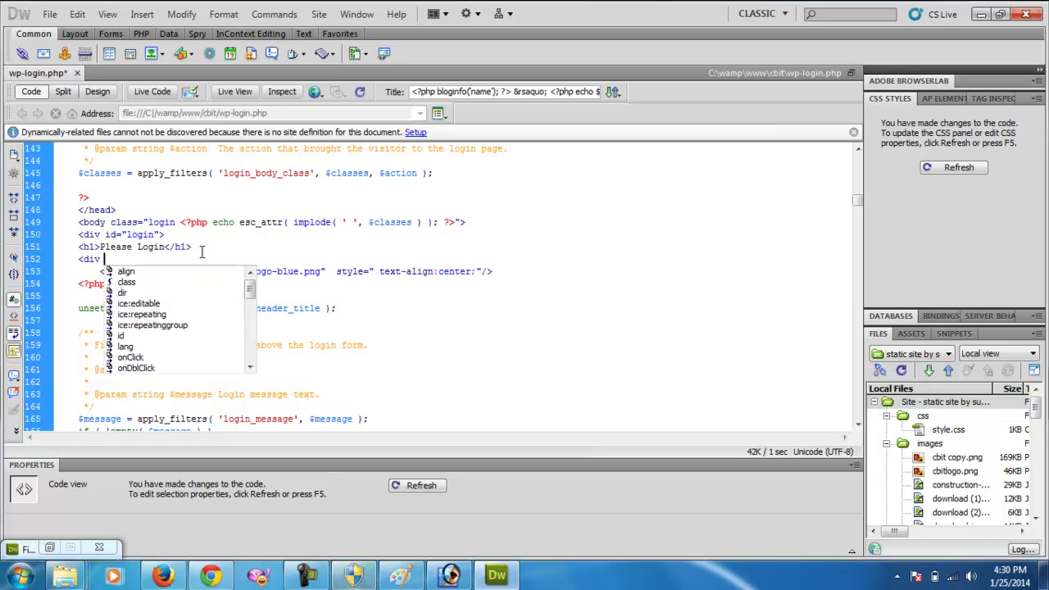
text(id=)
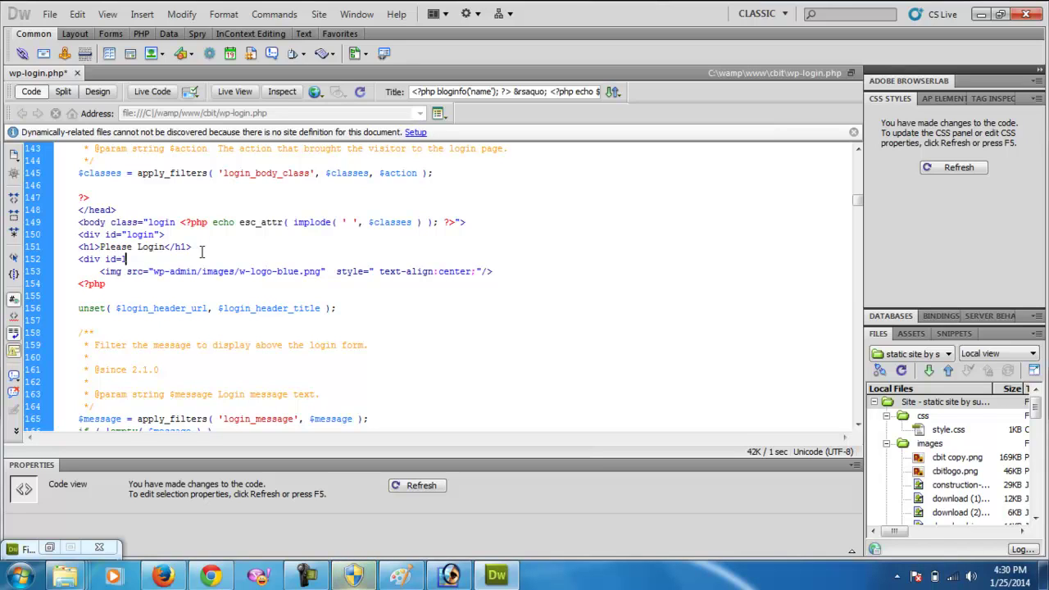
text("loginlogo")
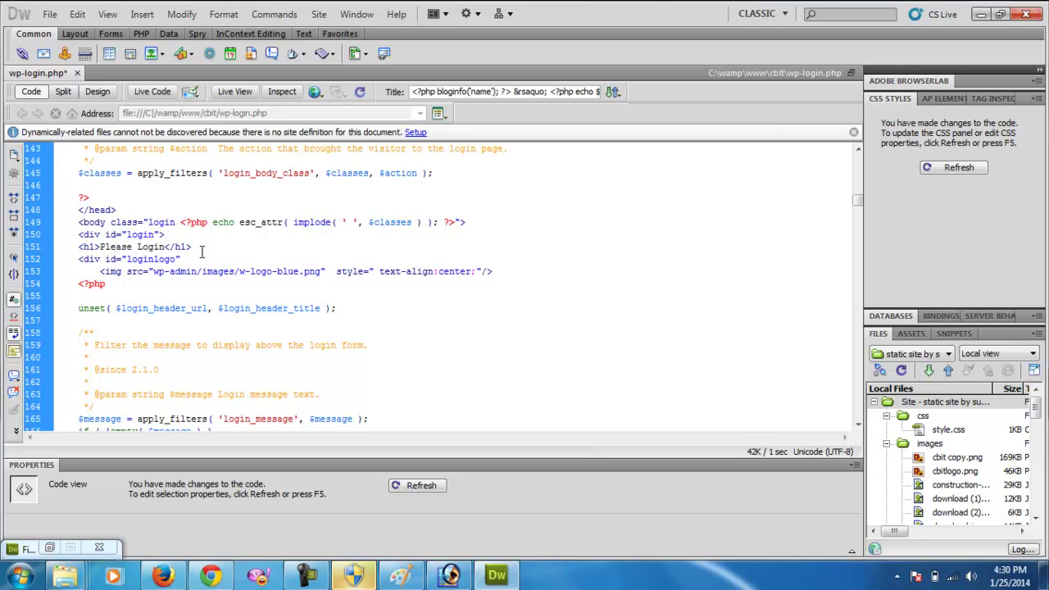
text(>)
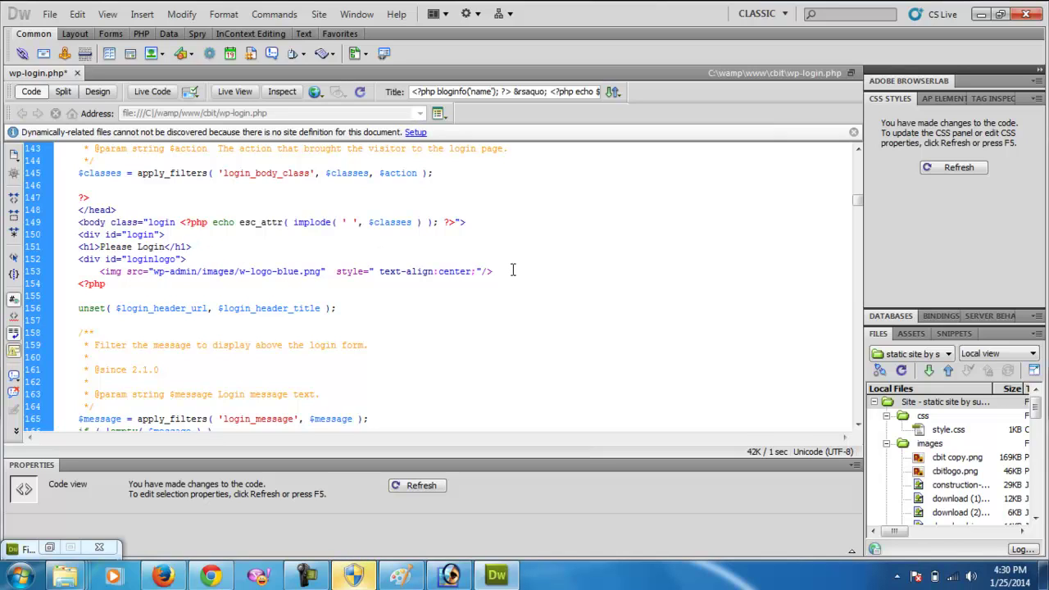
key(Return)
text(</div>)
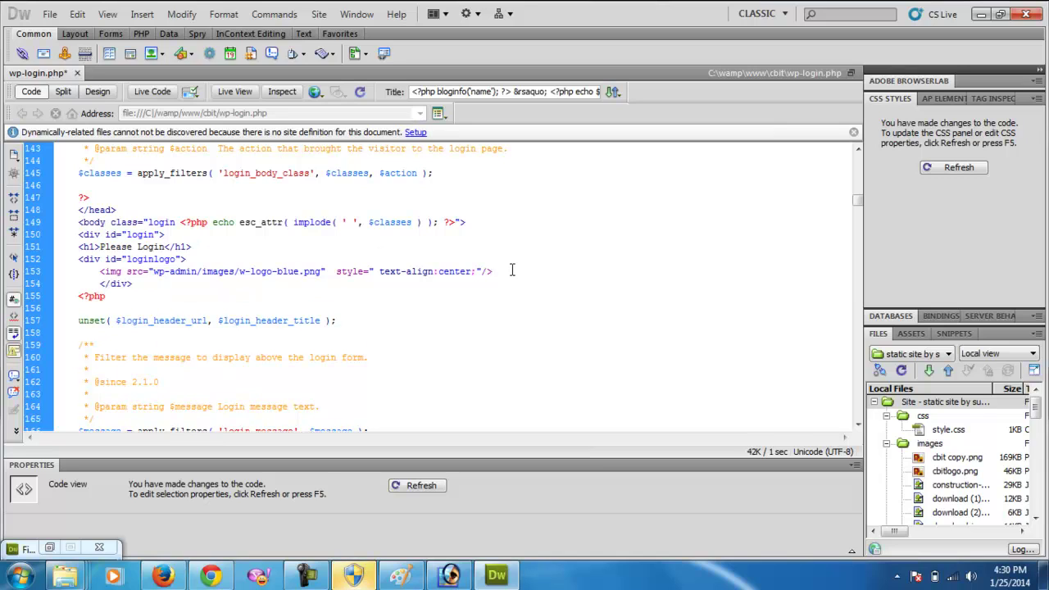
Add an empty style attribute to the opening tag of the loginlogo div
drag(177, 259, 129, 260)
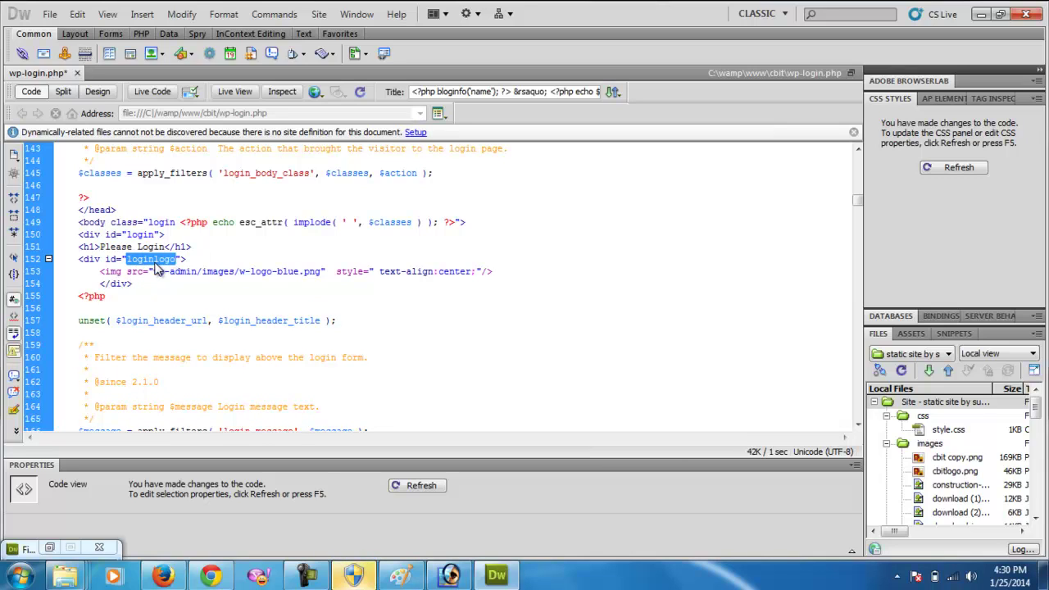
click(185, 259)
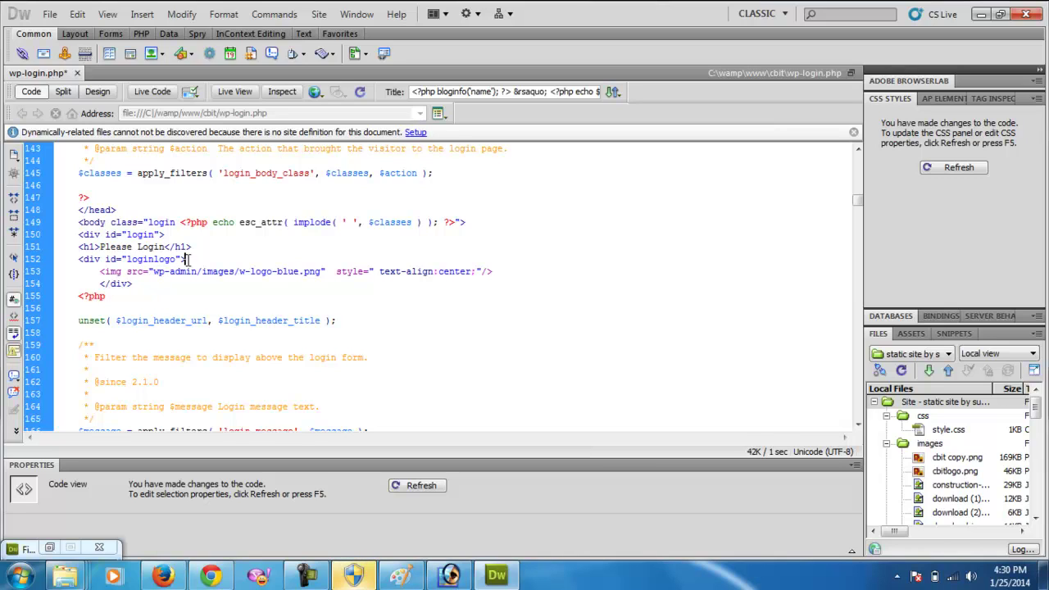
text(st)
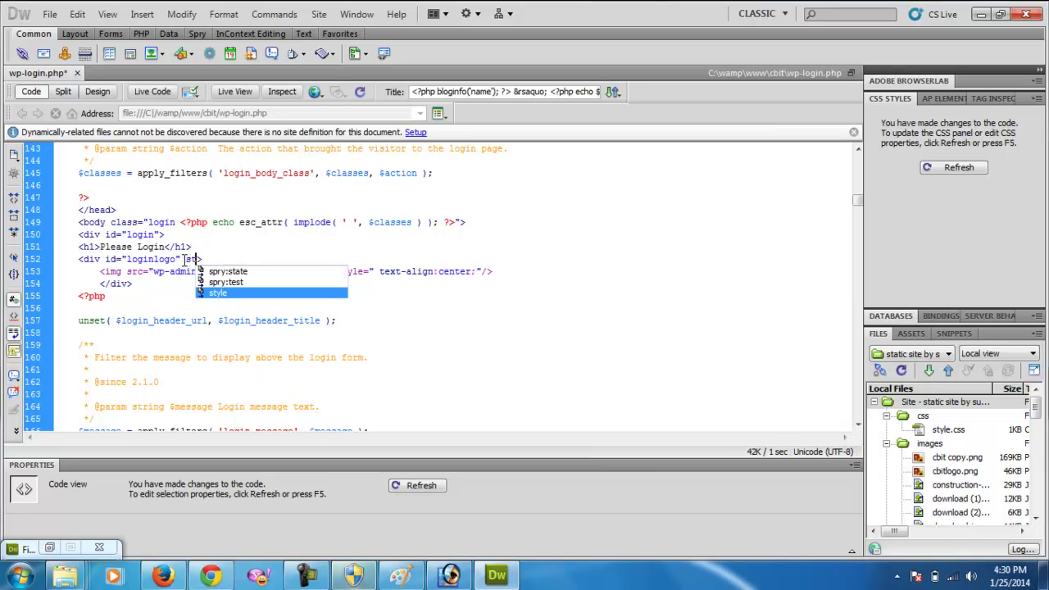
key(Return)
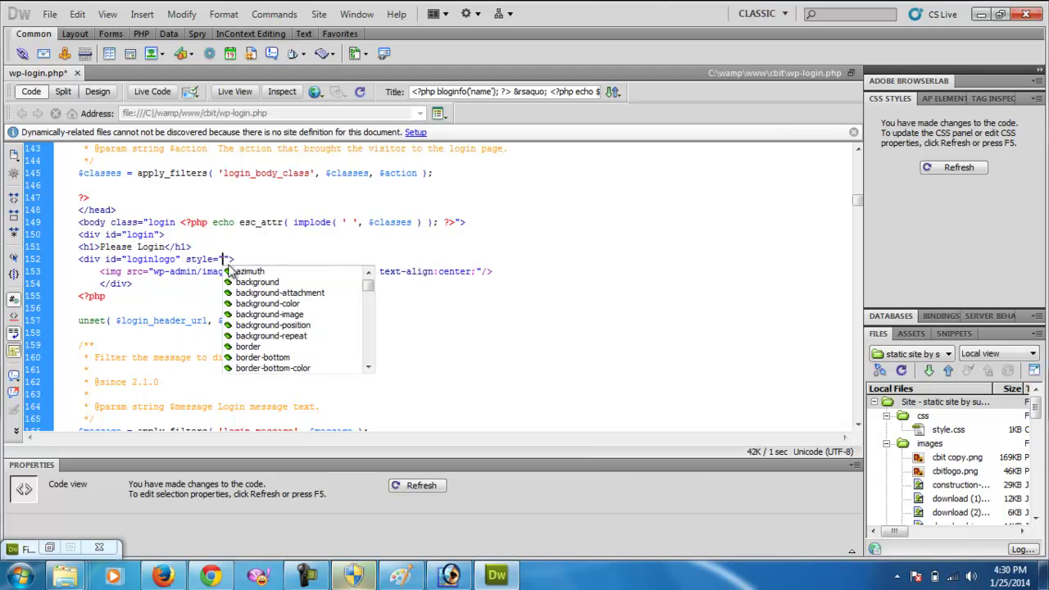
Insert an empty <style></style> block at the very start of wp-login.php, directly above the opening <?php tag
drag(857, 202, 858, 150)
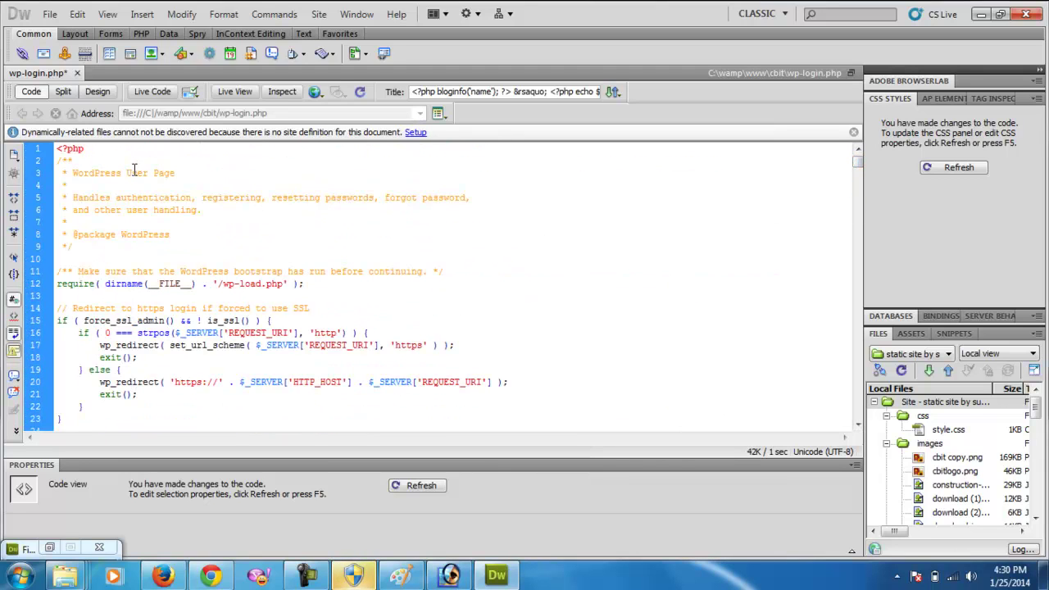
click(58, 148)
key(Return)
key(Return)
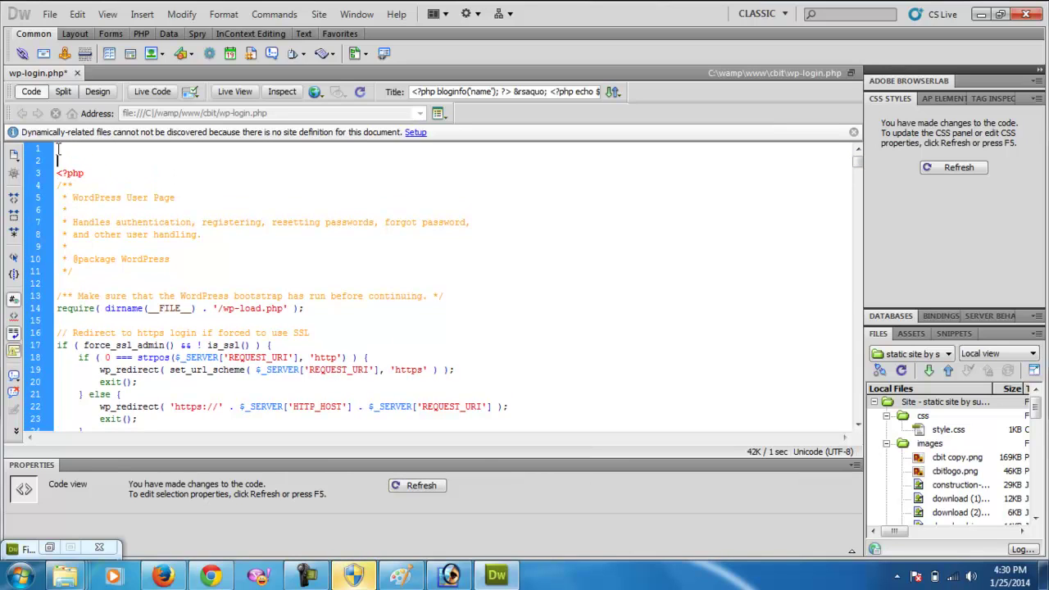
text(<style)
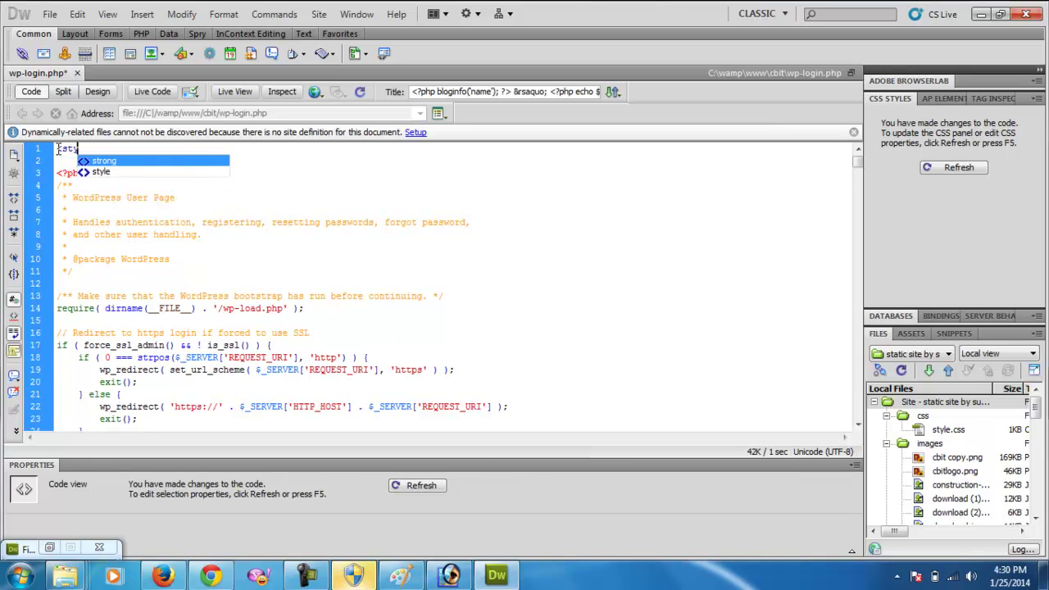
key(BackSpace)
text(>)
key(Return)
text(<)
key(BackSpace)
text(</)
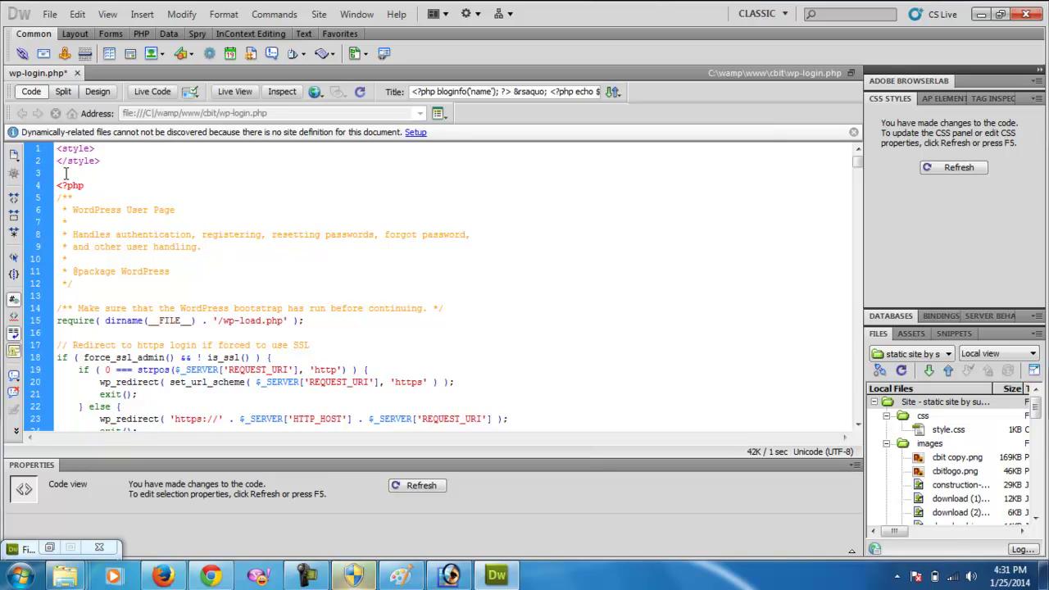
key(Delete)
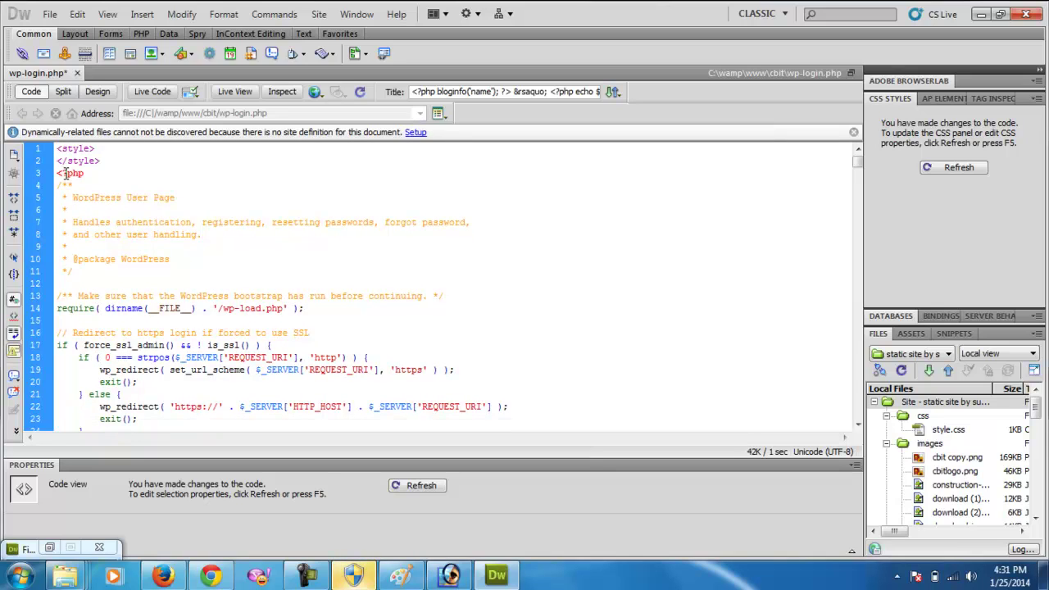
Add an empty #loginlogo{ } rule on a new line inside the style block
click(150, 150)
key(Return)
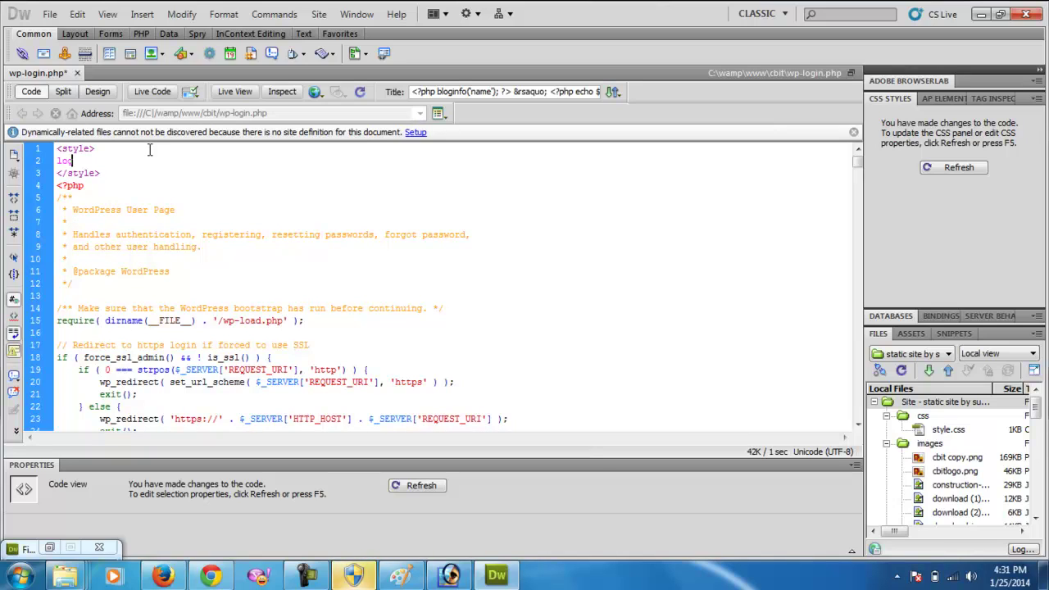
text(<br>)
key(Return)
key(BackSpace)
key(BackSpace)
key(BackSpace)
key(BackSpace)
text(#loginlogo{})
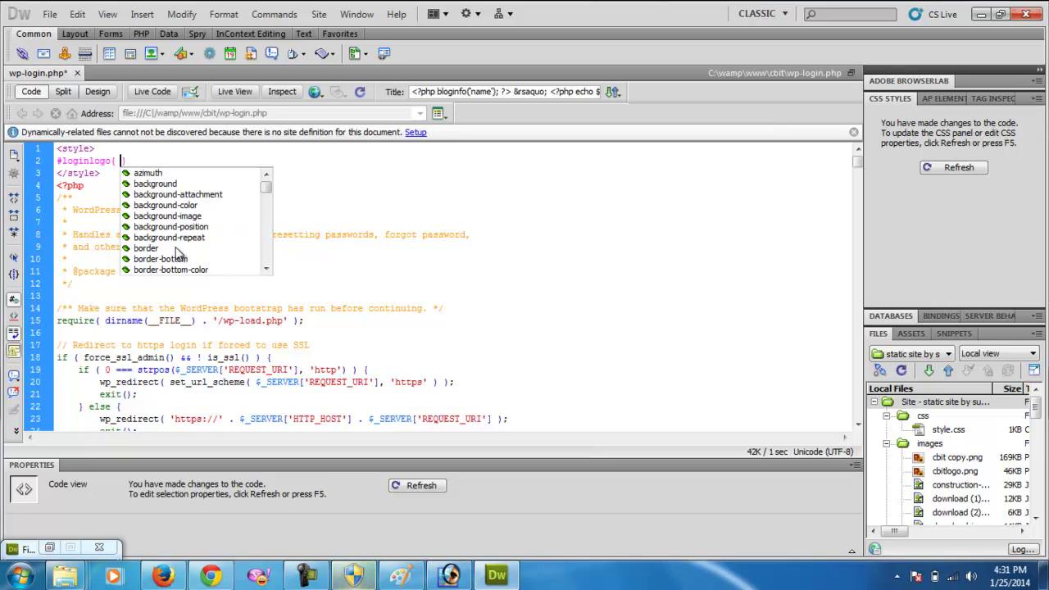
Set width:400px; in the #loginlogo rule
text( wid)
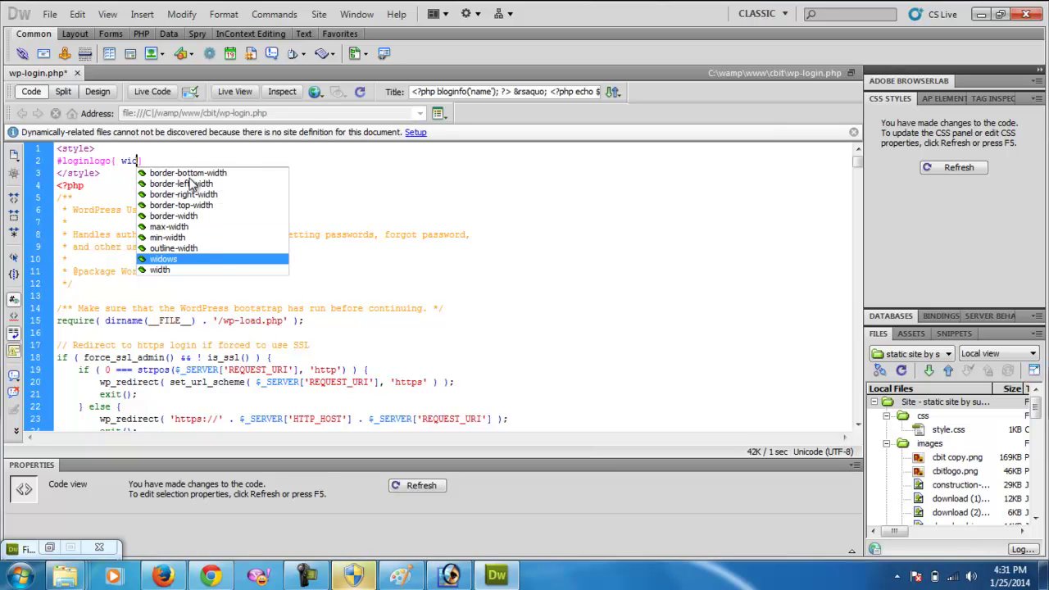
key(Down)
key(Return)
text(400px; h)
key(BackSpace)
Add margin:auto; and text-align:center; to the #loginlogo rule and save the file
text(mar)
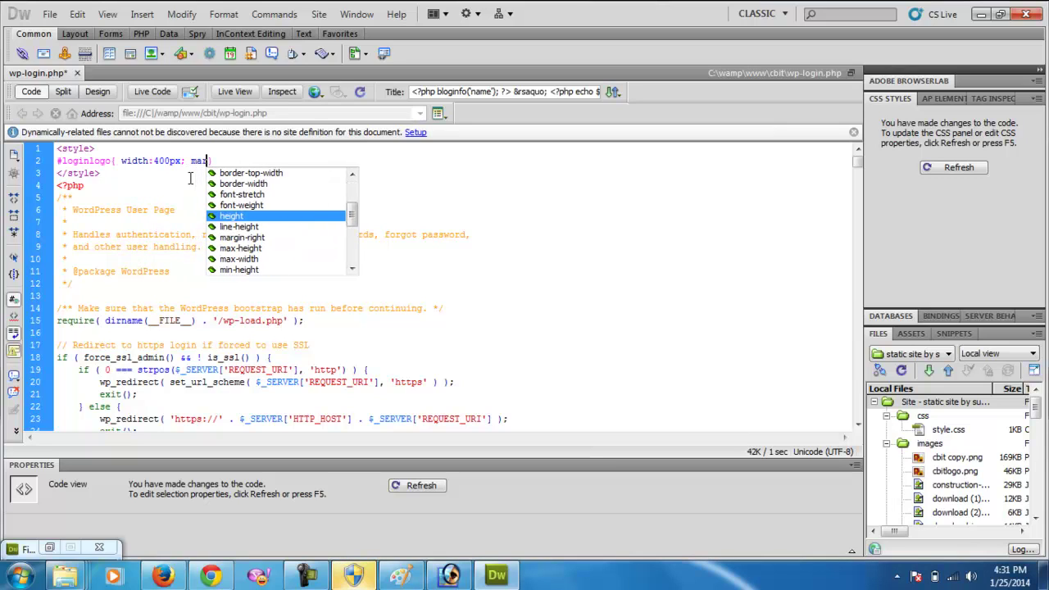
key(Return)
text(au)
key(Return)
text(; te)
key(Return)
key(Return)
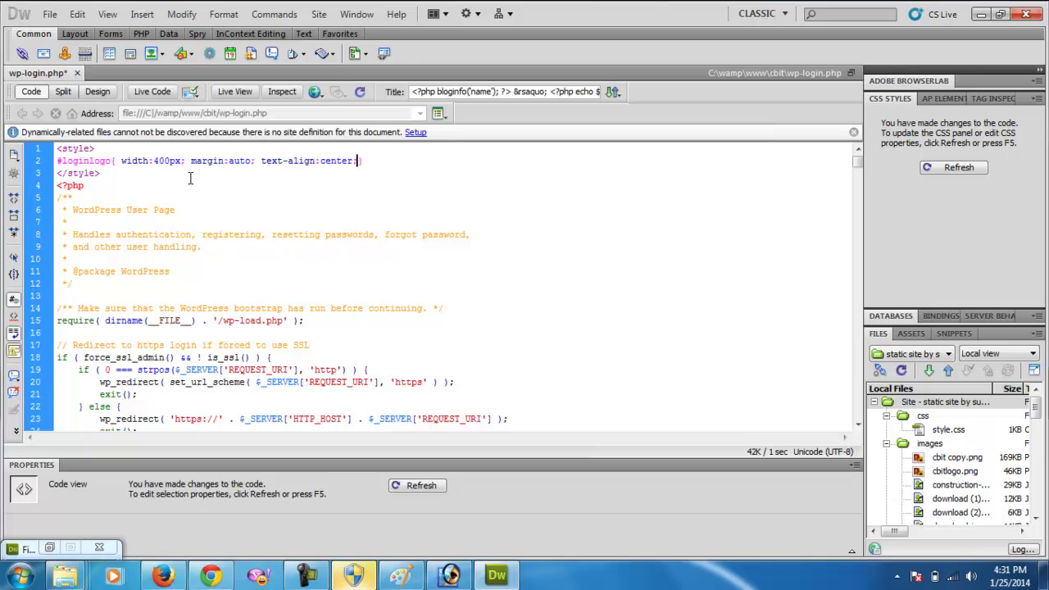
key(F5)
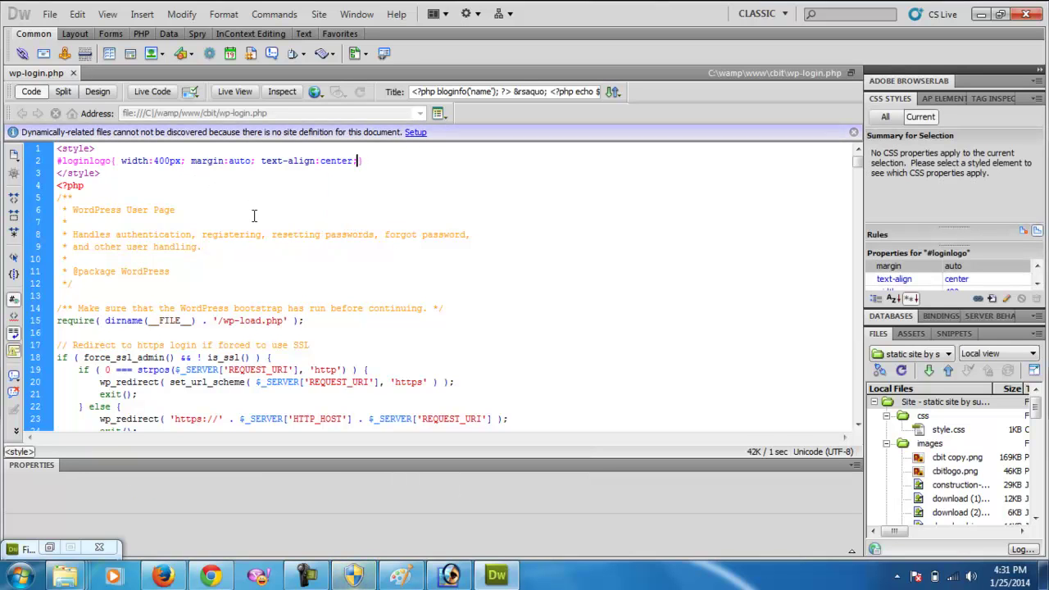
Switch to Firefox, reload the registration page, and inspect the logo image and its surrounding #loginlogo div
key(alt+Tab)
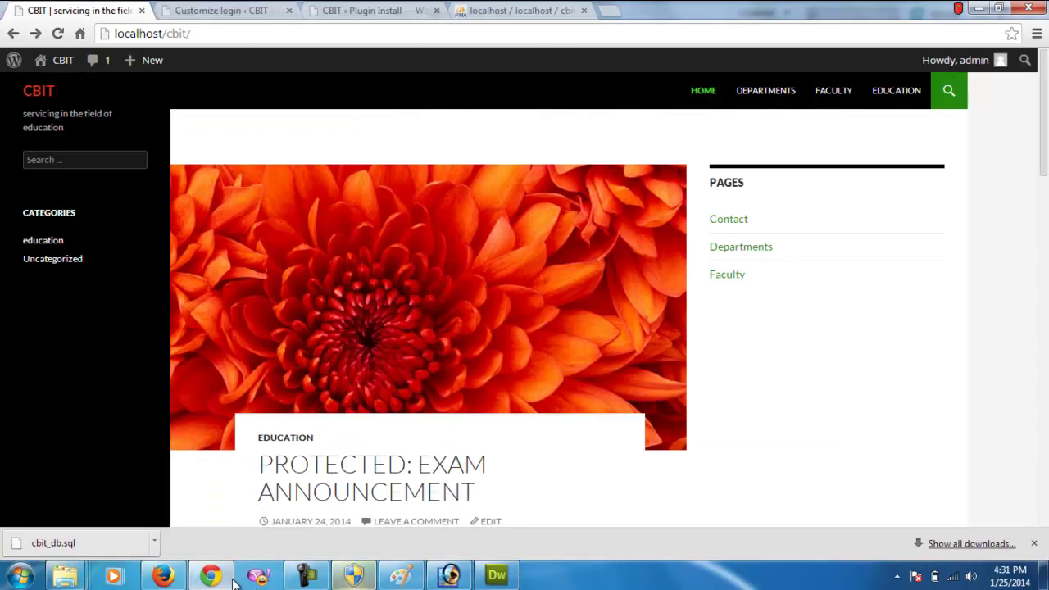
click(162, 577)
key(F5)
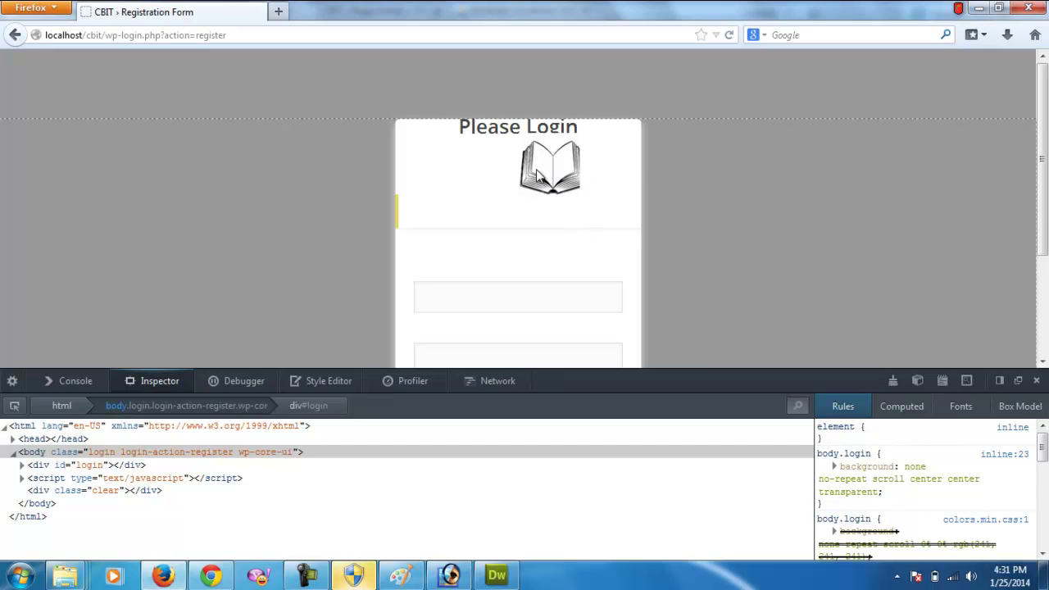
right_click(537, 169)
click(595, 311)
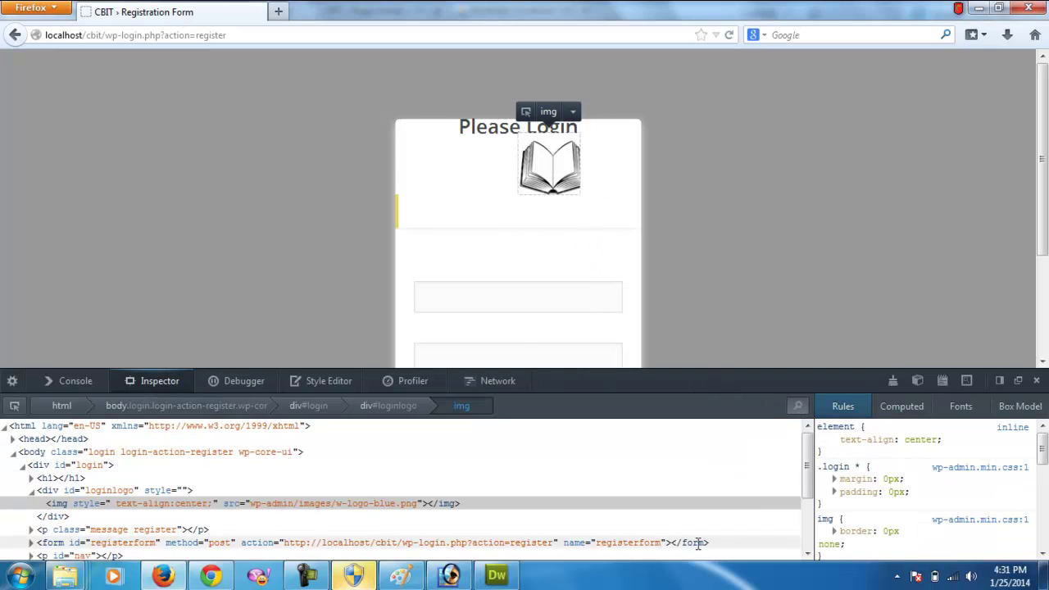
click(135, 490)
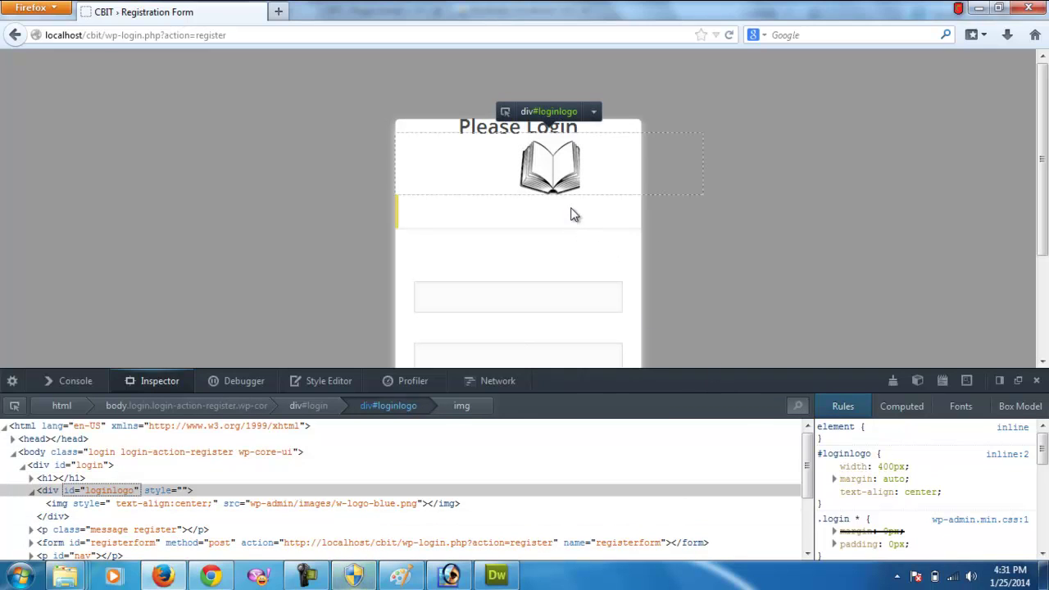
Try a width of 300px for the #loginlogo rule in the page inspector
click(886, 467)
drag(890, 466, 880, 466)
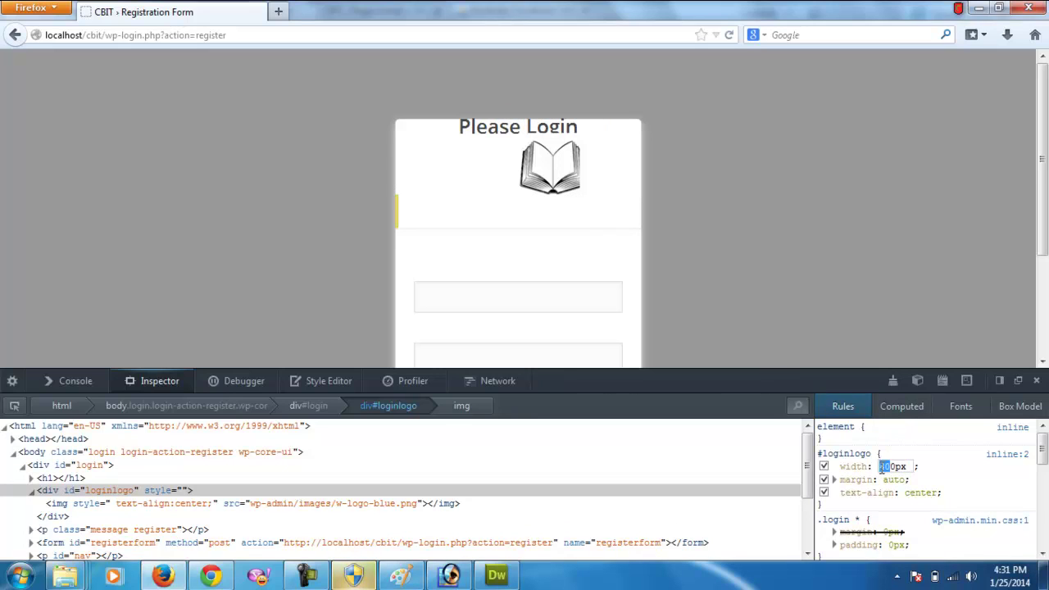
text(8)
key(BackSpace)
text(30)
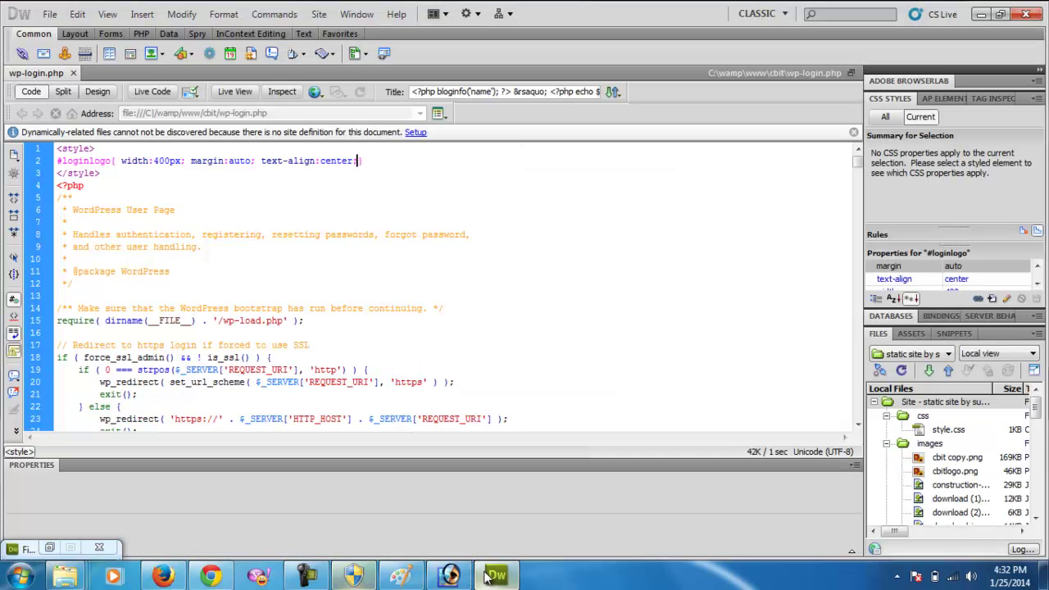
Switch to Dreamweaver, set the #loginlogo width to 300px in wp-login.php, and save the file
click(495, 575)
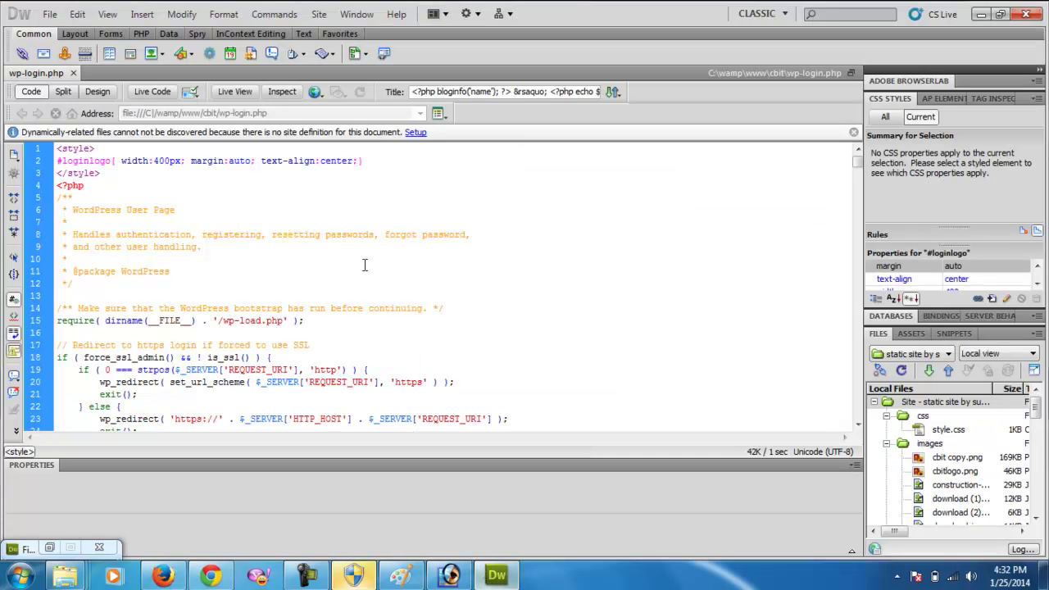
click(161, 161)
key(BackSpace)
text(3)
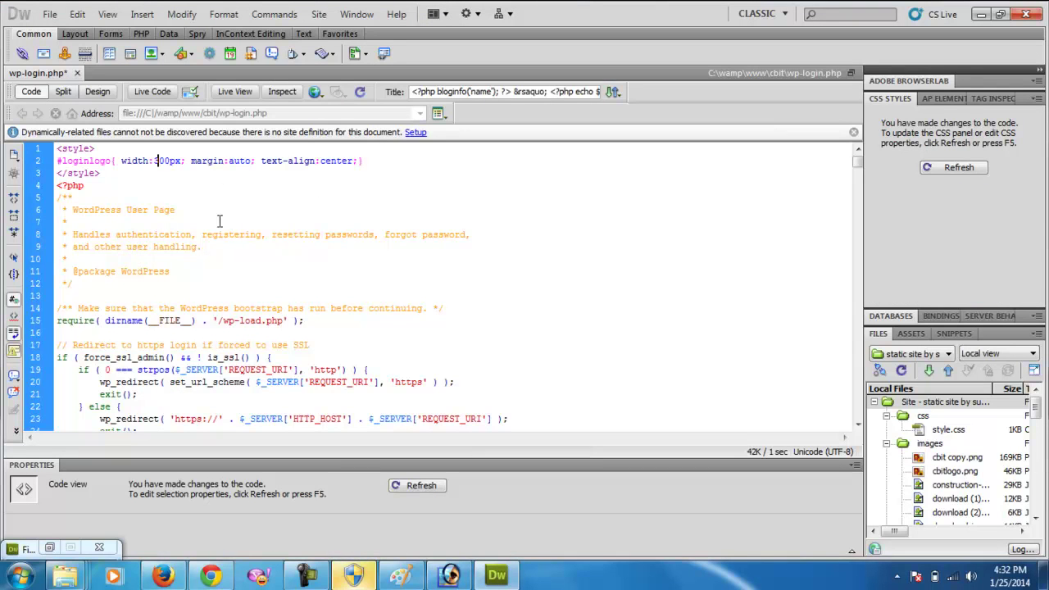
key(ctrl+s)
Return to Firefox, close the inspector, reload the registration page, and check how the logo overlaps the Please Login heading
click(176, 575)
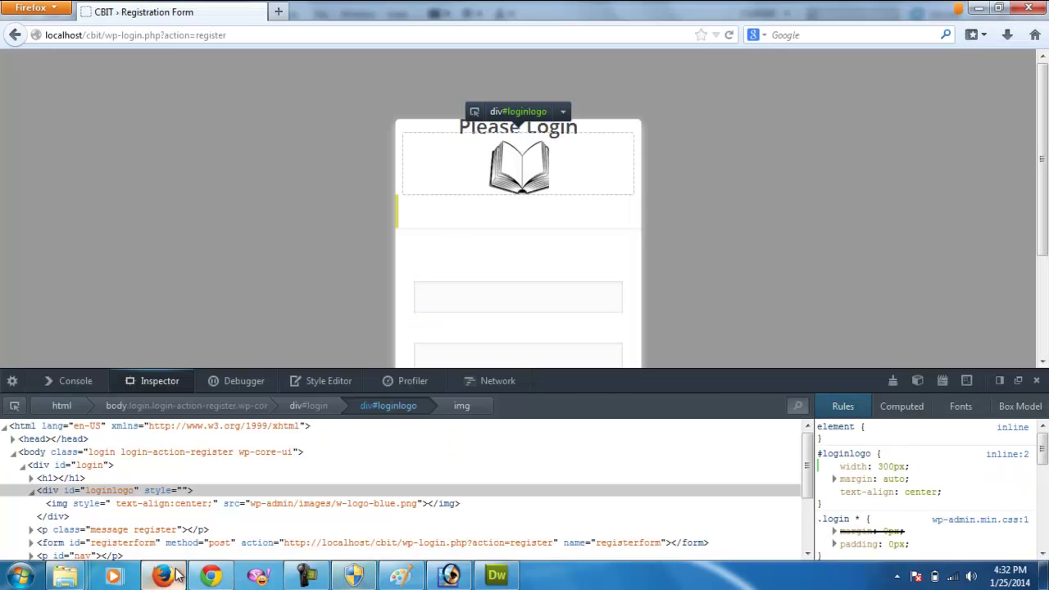
click(1036, 381)
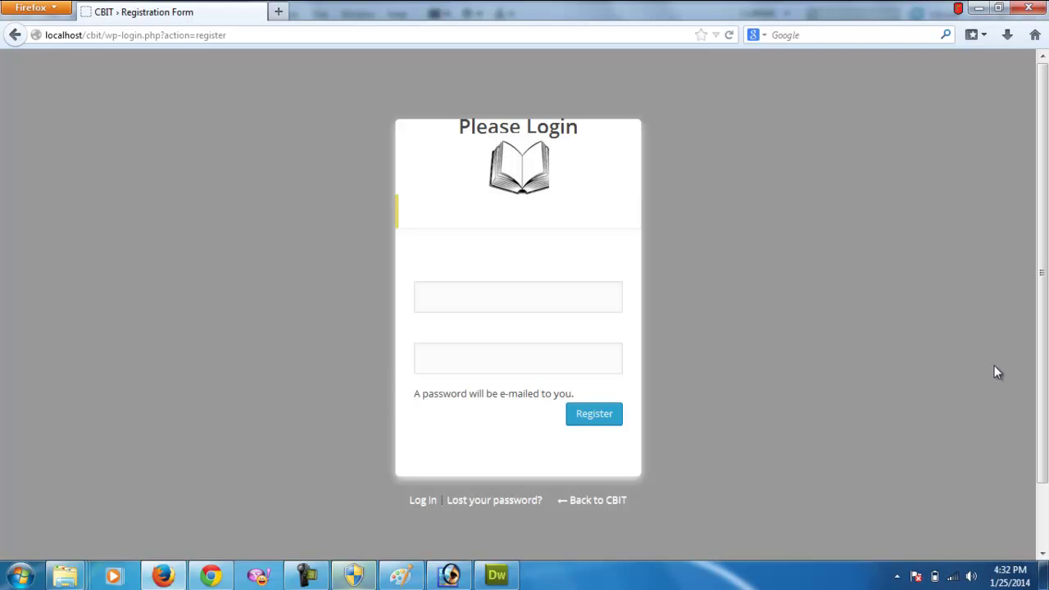
key(F5)
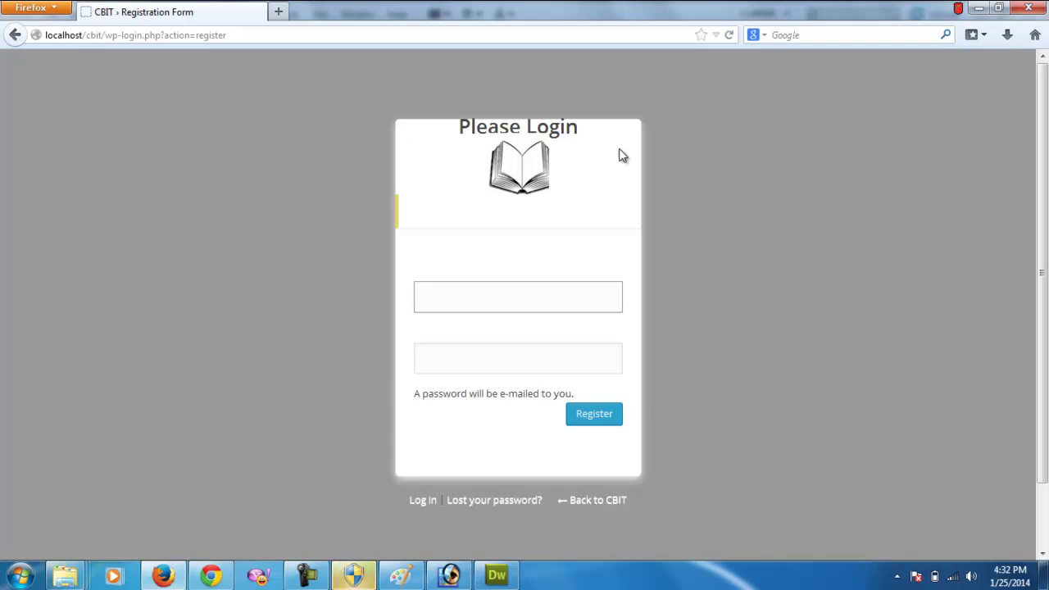
drag(582, 138, 512, 146)
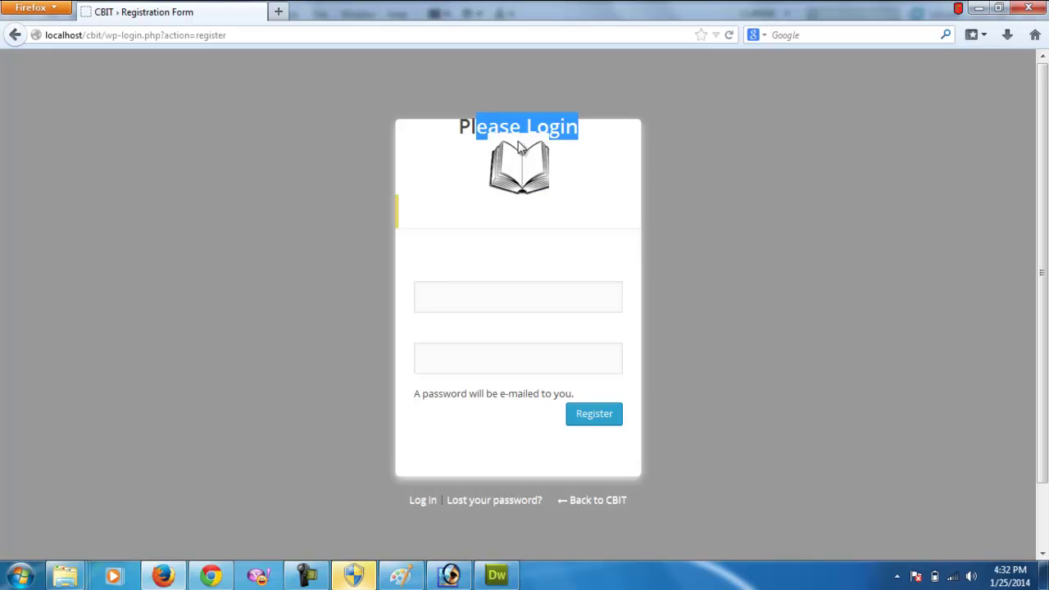
click(574, 132)
drag(573, 132, 456, 127)
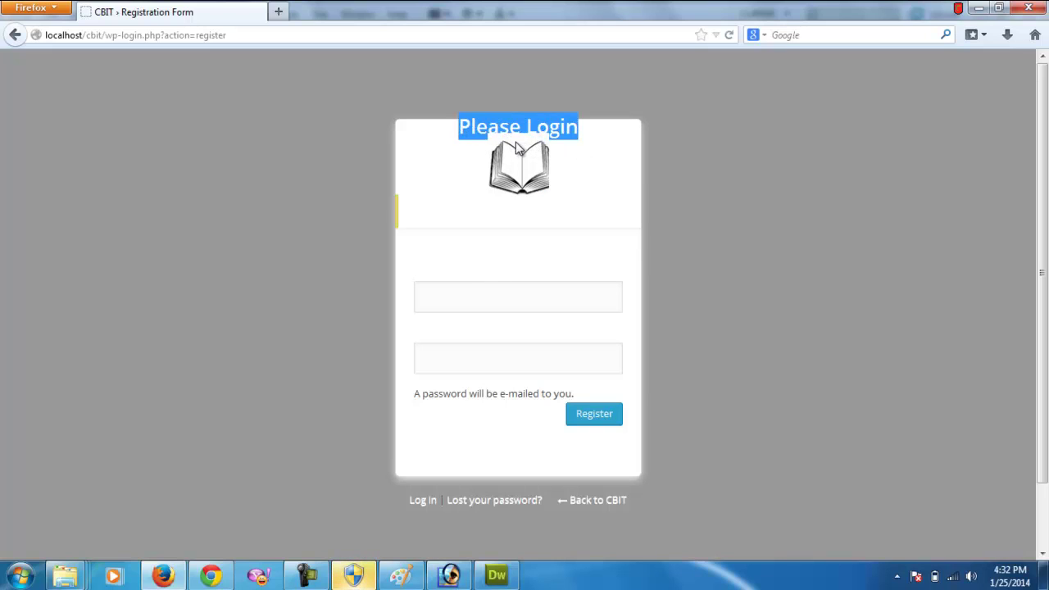
Browse to cbit/wp-admin/images in the file explorer and open w-logo-blue.png in Photoshop
click(82, 574)
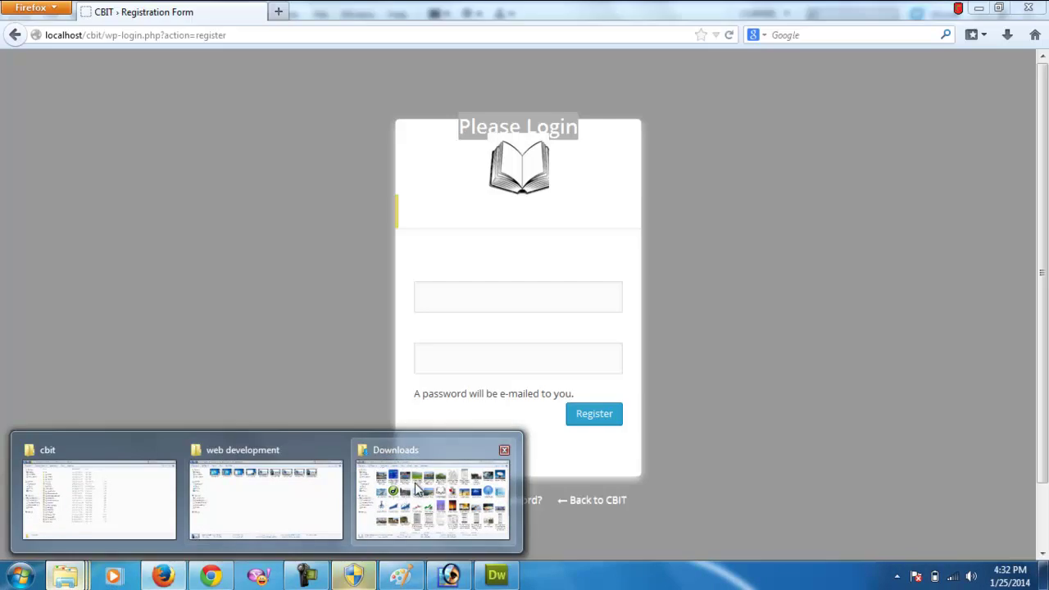
click(40, 501)
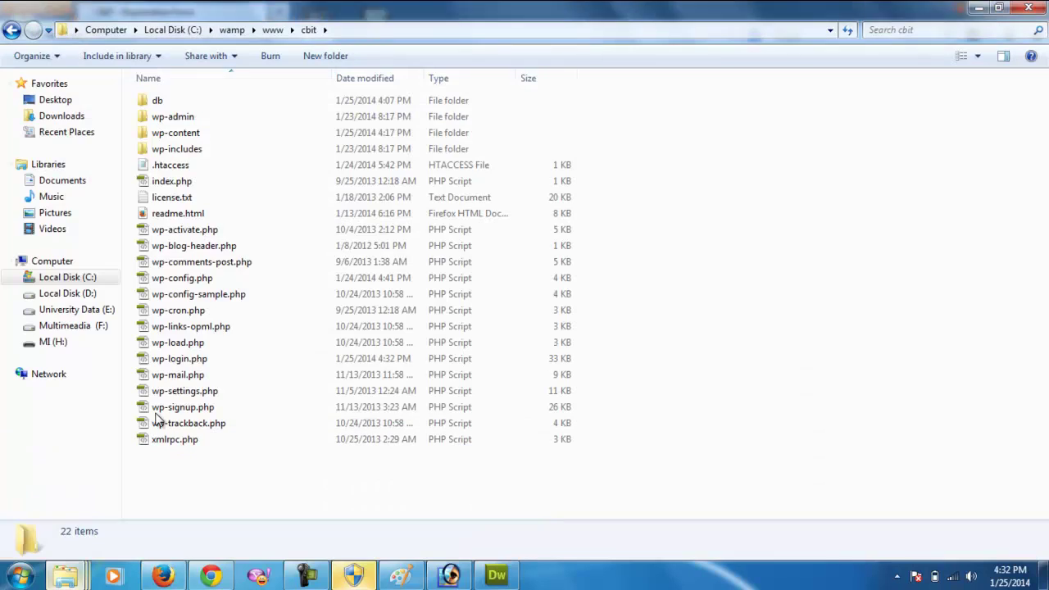
double_click(199, 134)
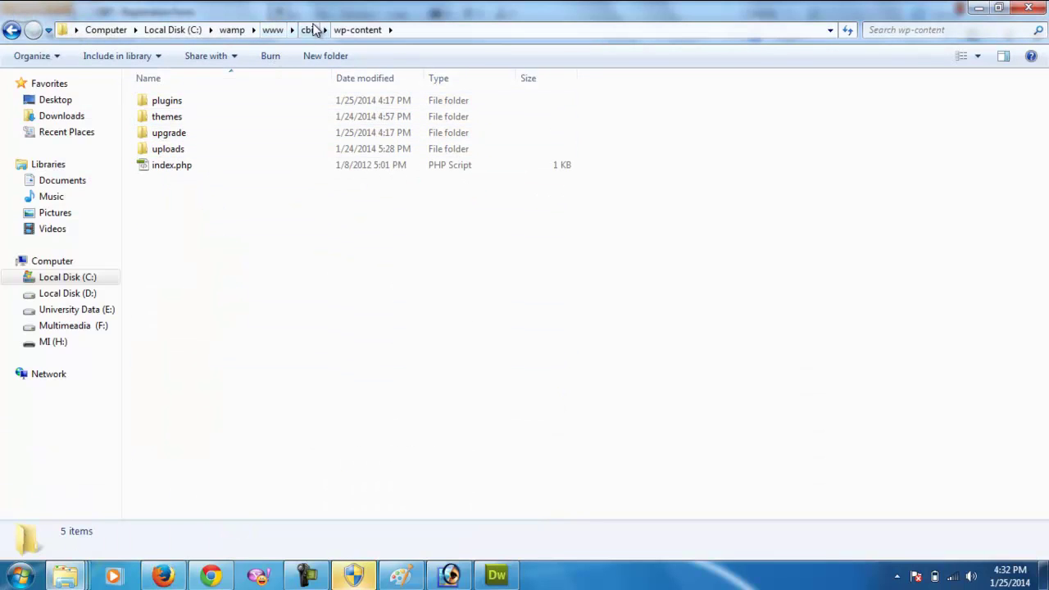
click(309, 30)
double_click(199, 117)
double_click(189, 119)
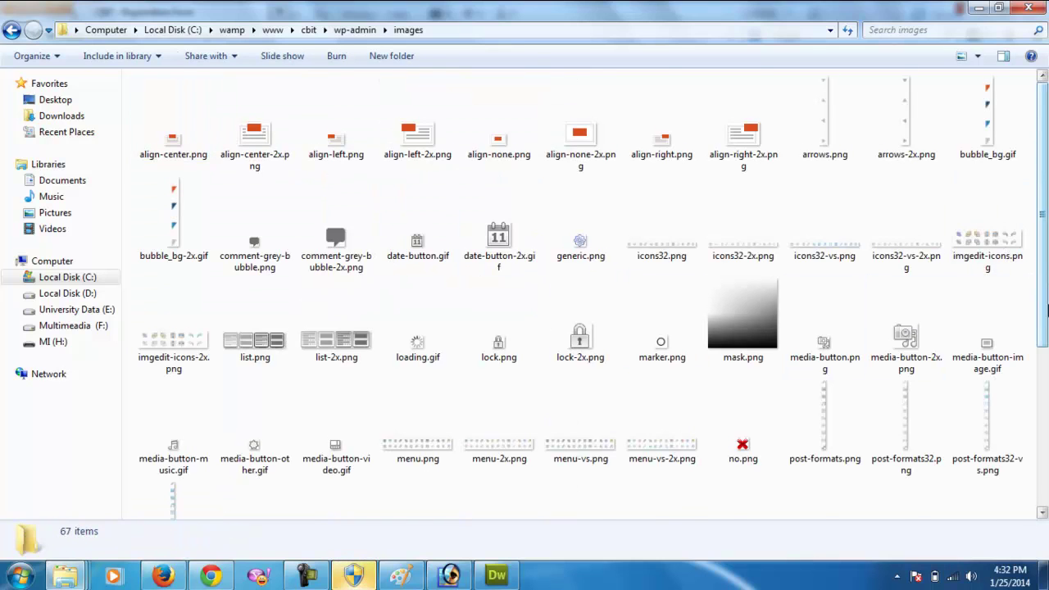
drag(1045, 327, 1047, 441)
drag(365, 442, 266, 154)
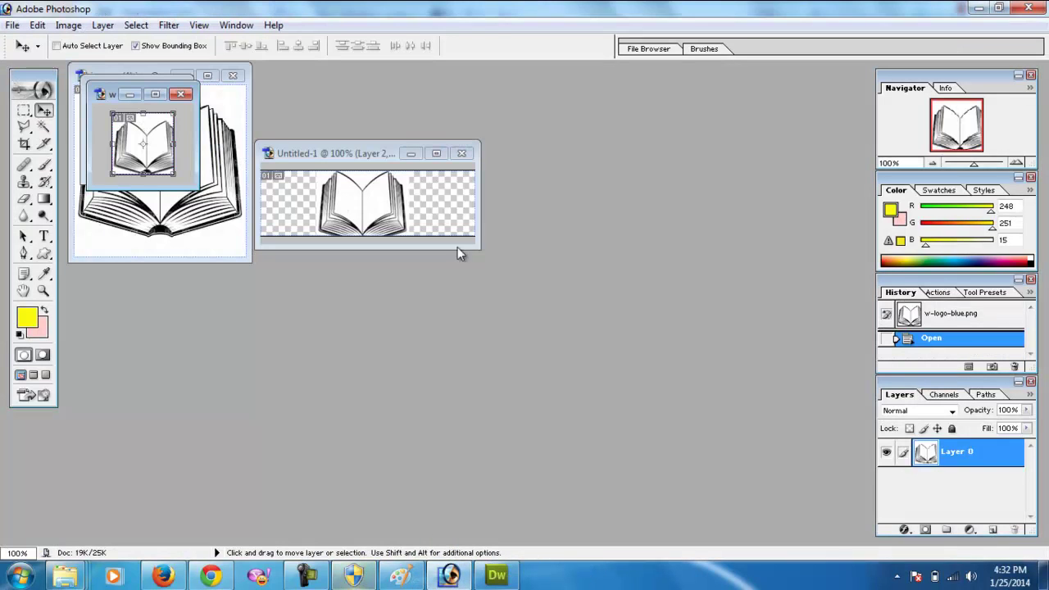
Try to select the white background around the book logo with the Magic Wand
click(44, 126)
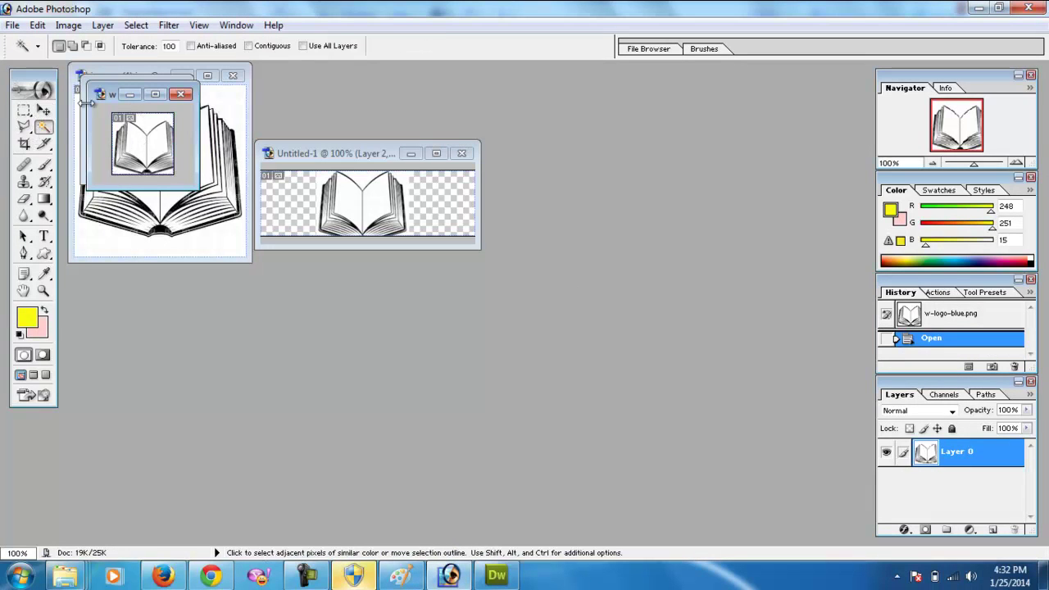
click(141, 119)
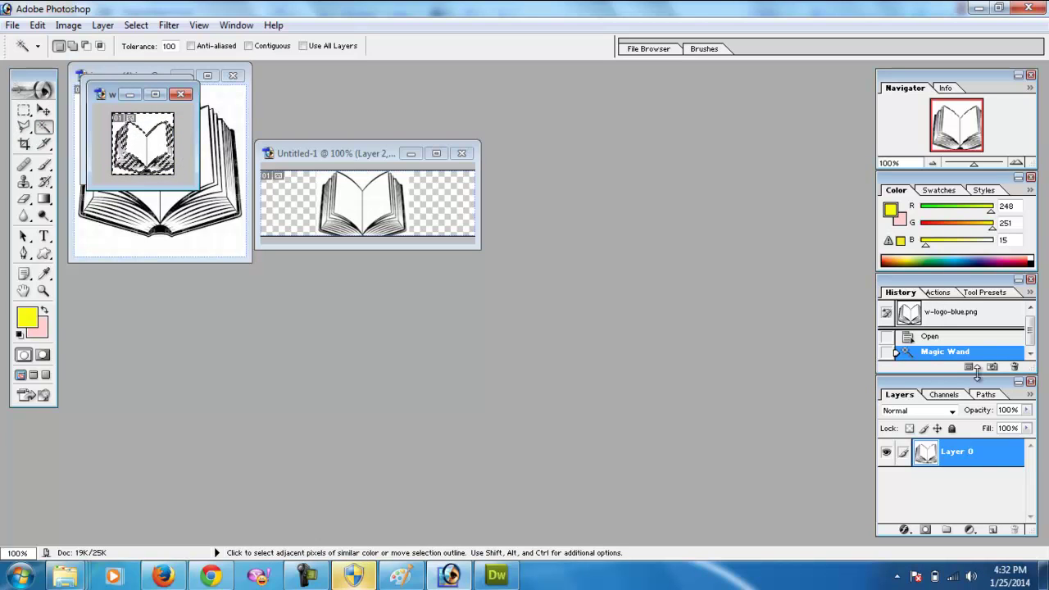
key(ctrl+d)
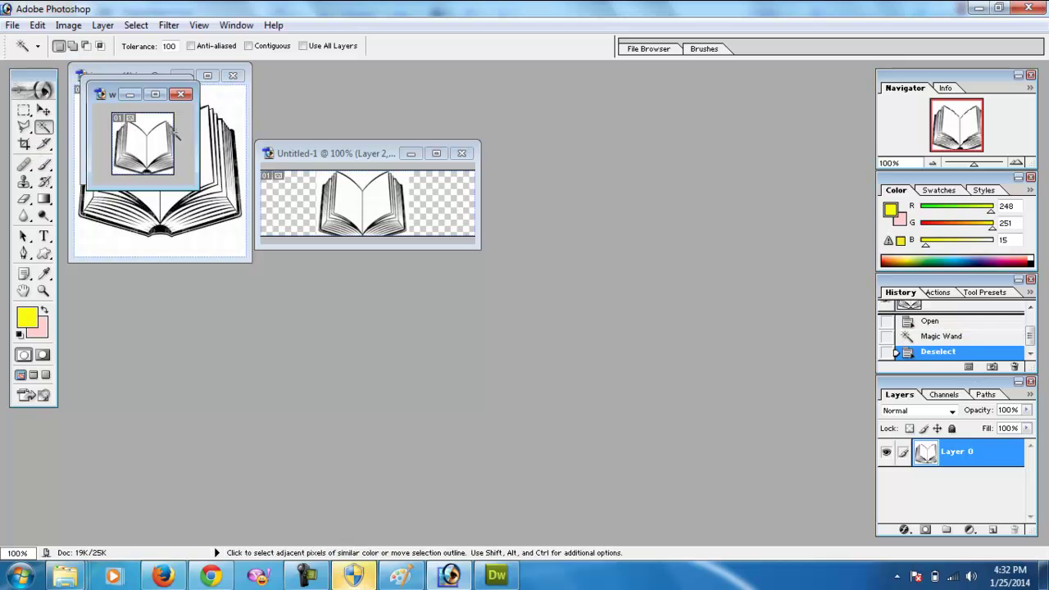
click(150, 118)
Clear the white background and page areas of the book logo with the Magic Wand at a tolerance of 20, and deselect
click(156, 94)
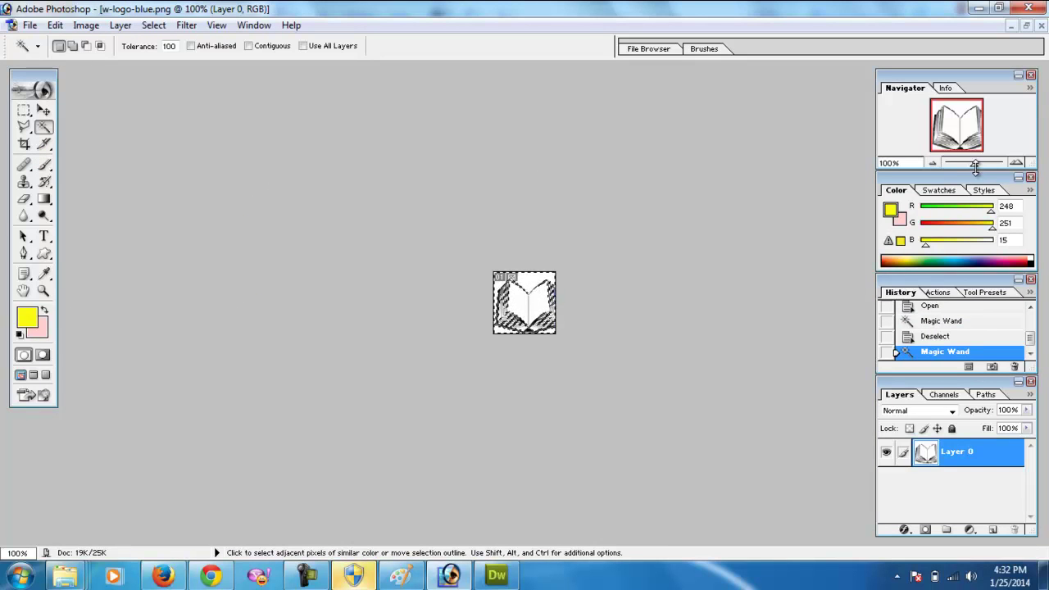
drag(975, 163, 988, 164)
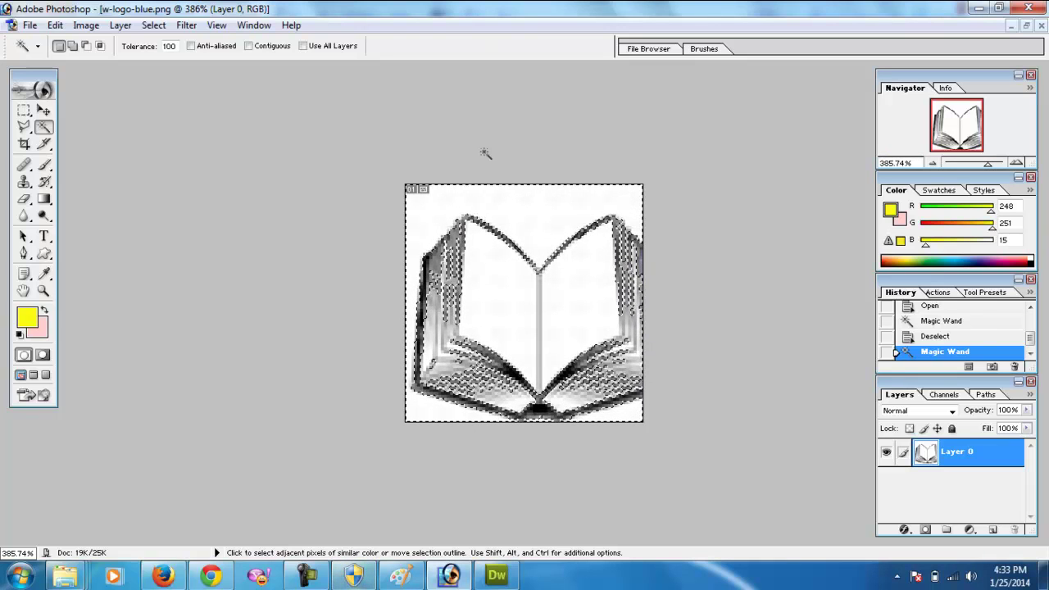
click(169, 46)
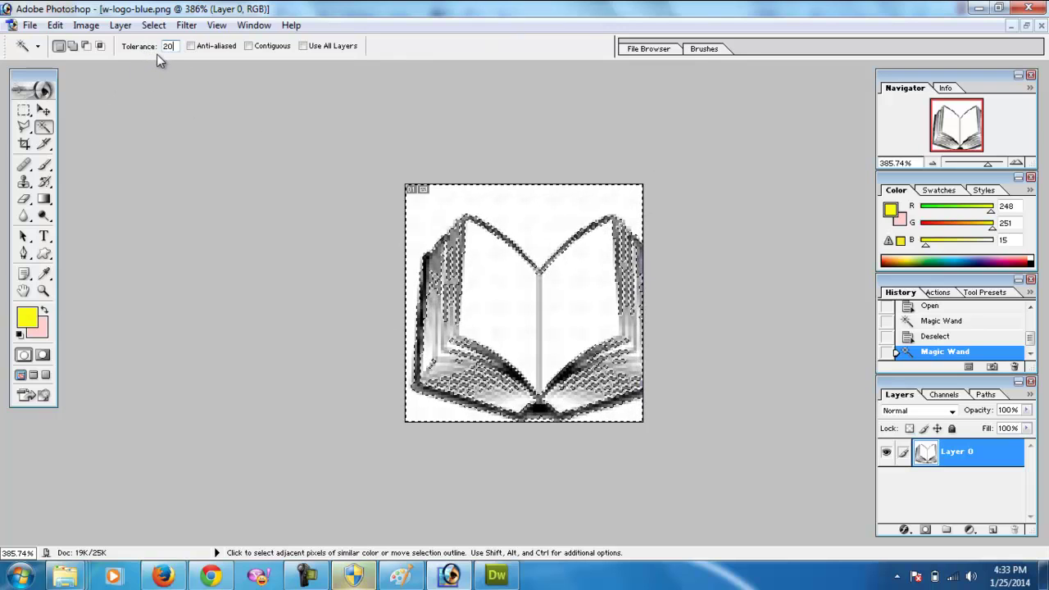
key(ctrl+d)
click(523, 230)
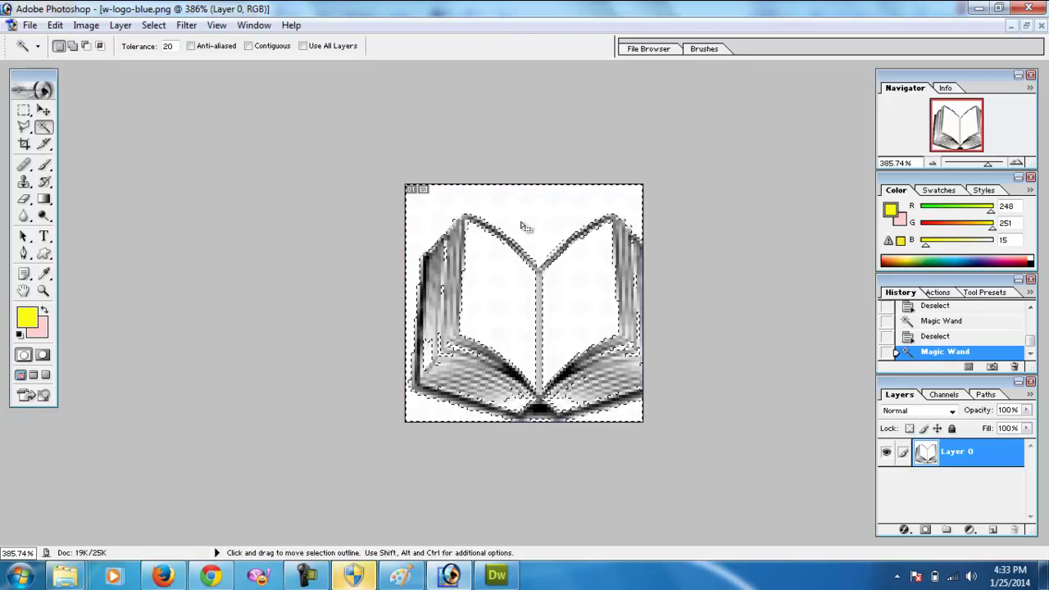
key(Delete)
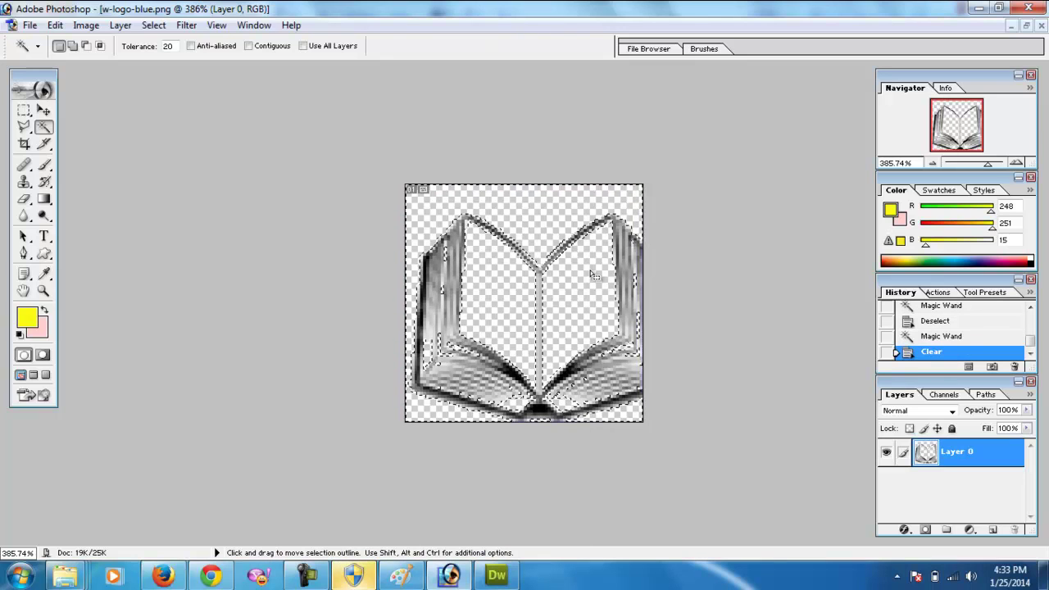
key(ctrl+d)
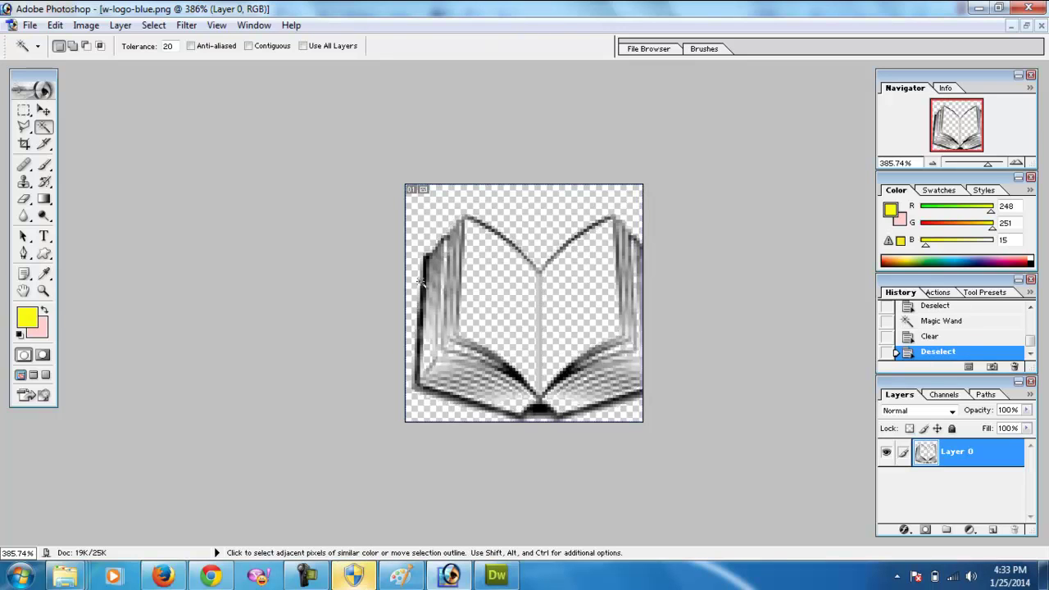
Reload the registration page in Firefox, check the logo against the Please Login heading, and follow the link back to the CBIT home page
click(210, 576)
key(F5)
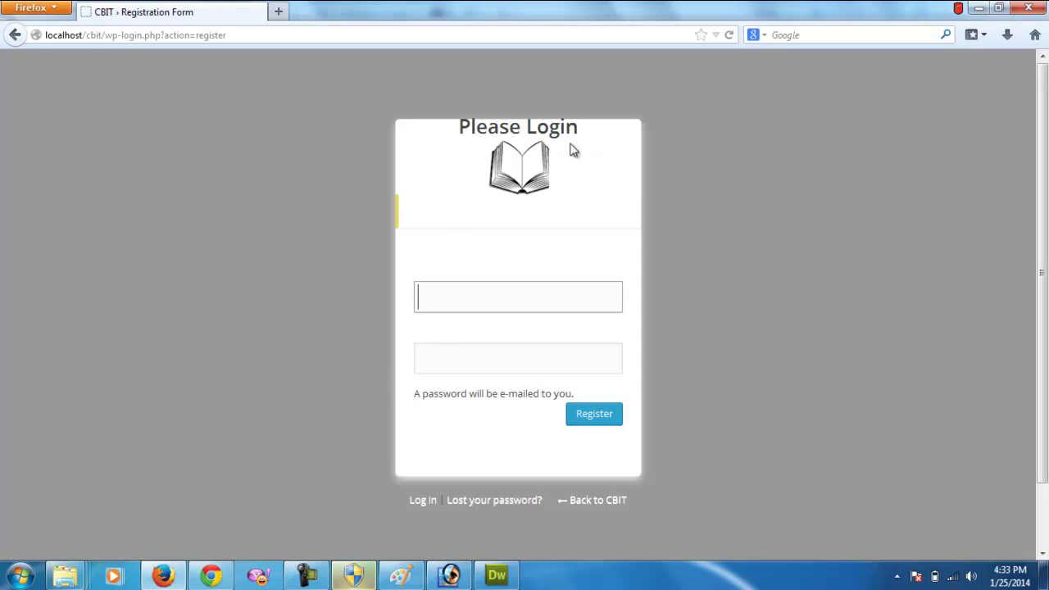
click(520, 126)
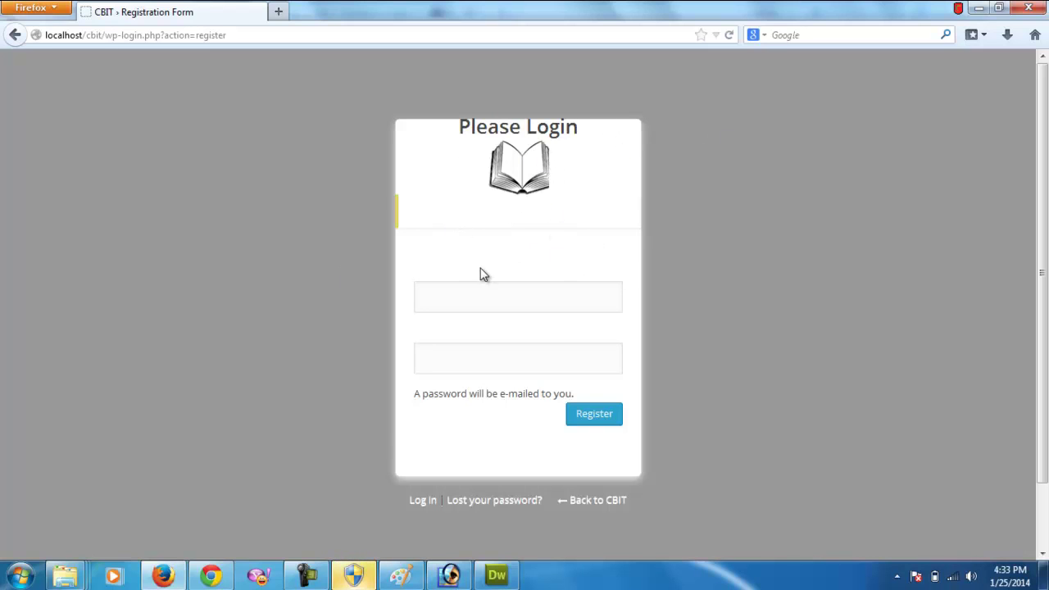
click(601, 502)
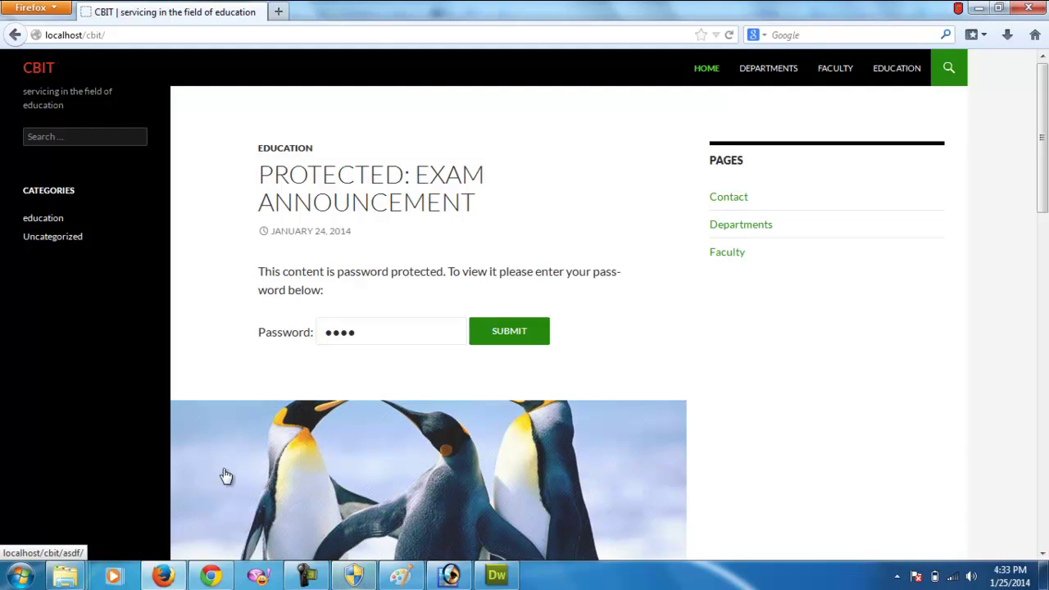
key(alt+Tab)
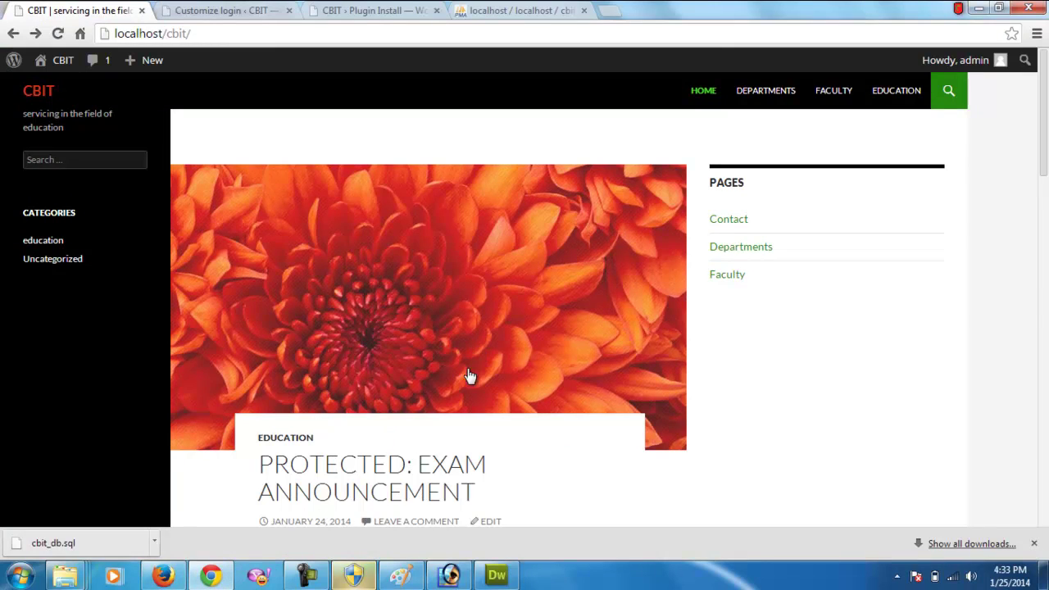
Go up from the images folder to wp-admin in the file explorer and look through its PHP files
mouse_move(66, 576)
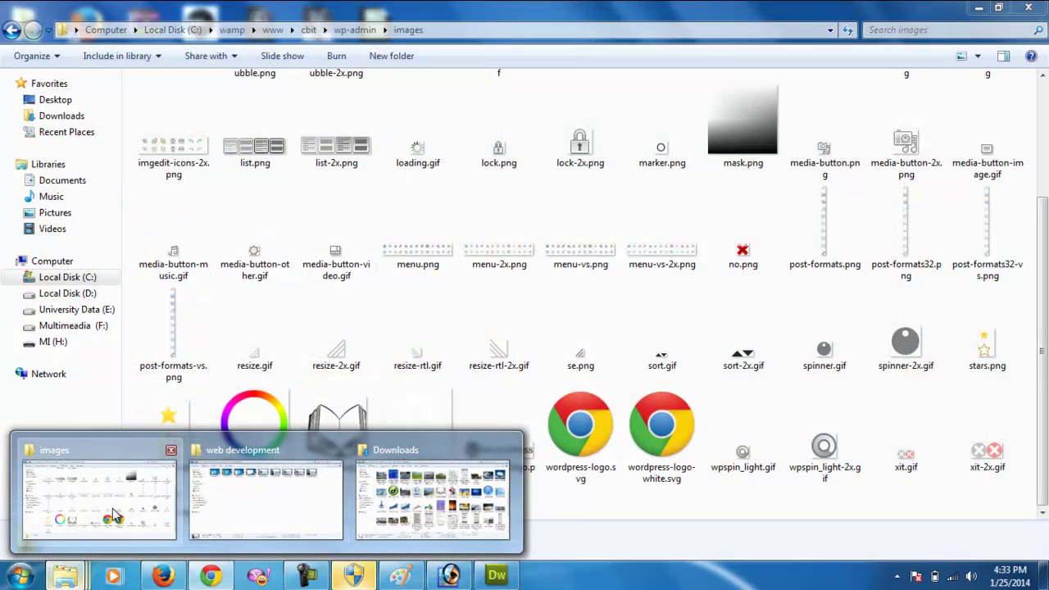
click(115, 516)
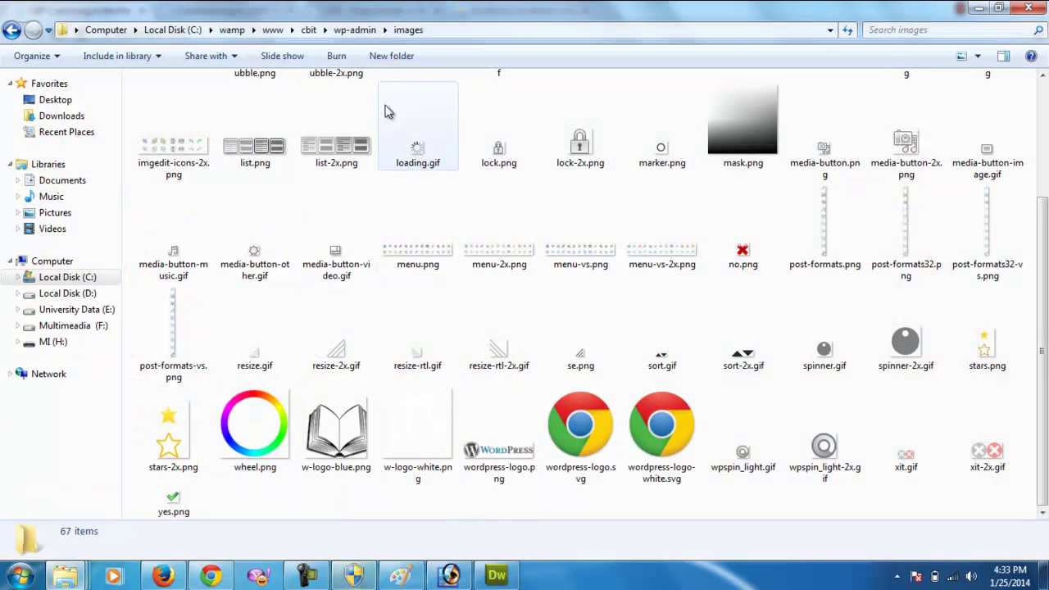
click(355, 29)
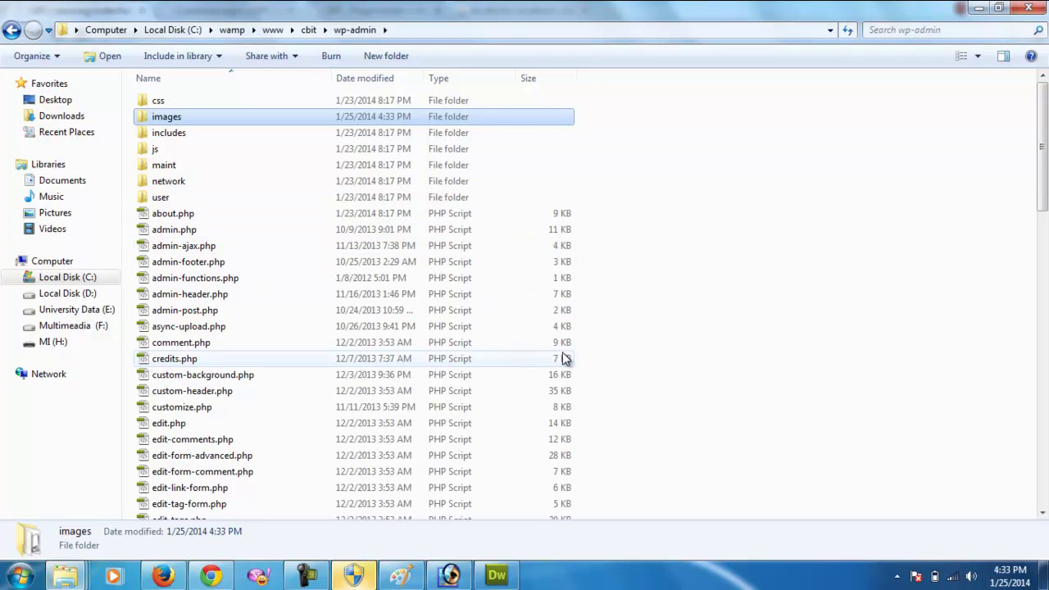
scroll(562, 358, down, 10)
scroll(563, 357, down, 10)
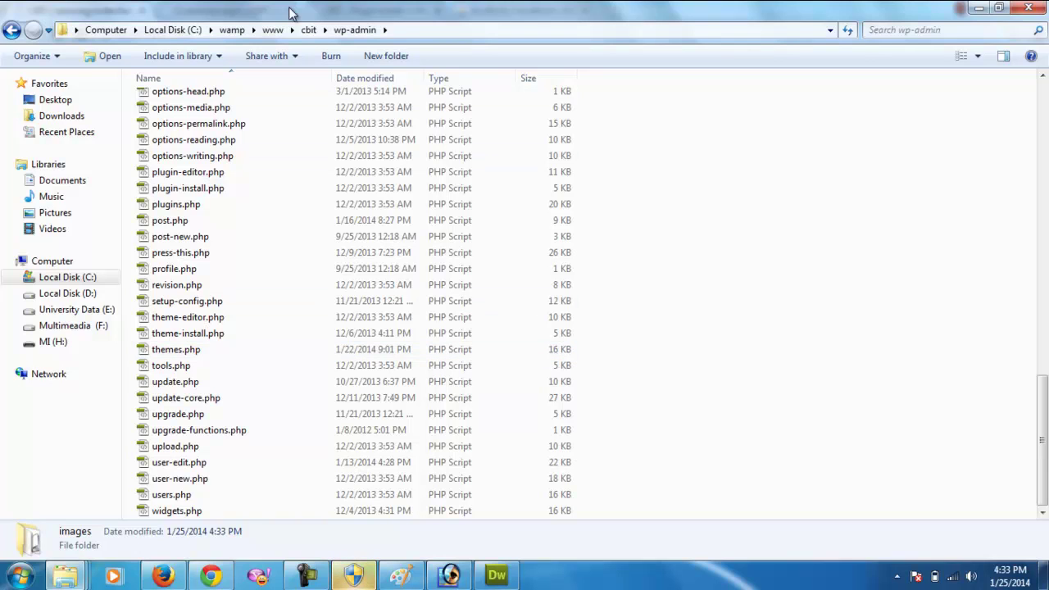
Go up to the cbit folder, reopen the images folder inside wp-admin, and look through its image files
click(308, 30)
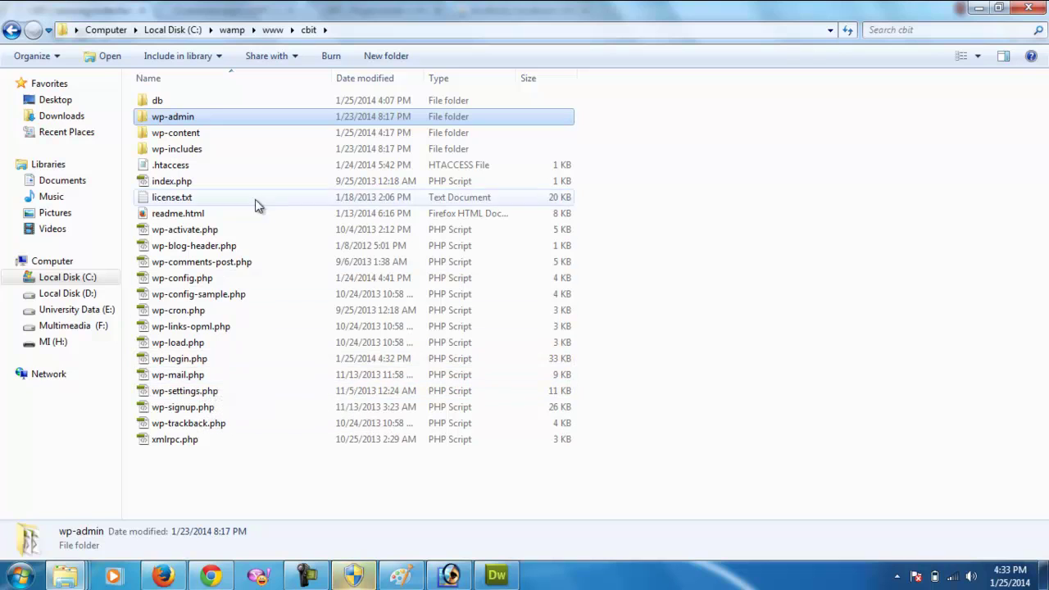
double_click(209, 120)
double_click(197, 119)
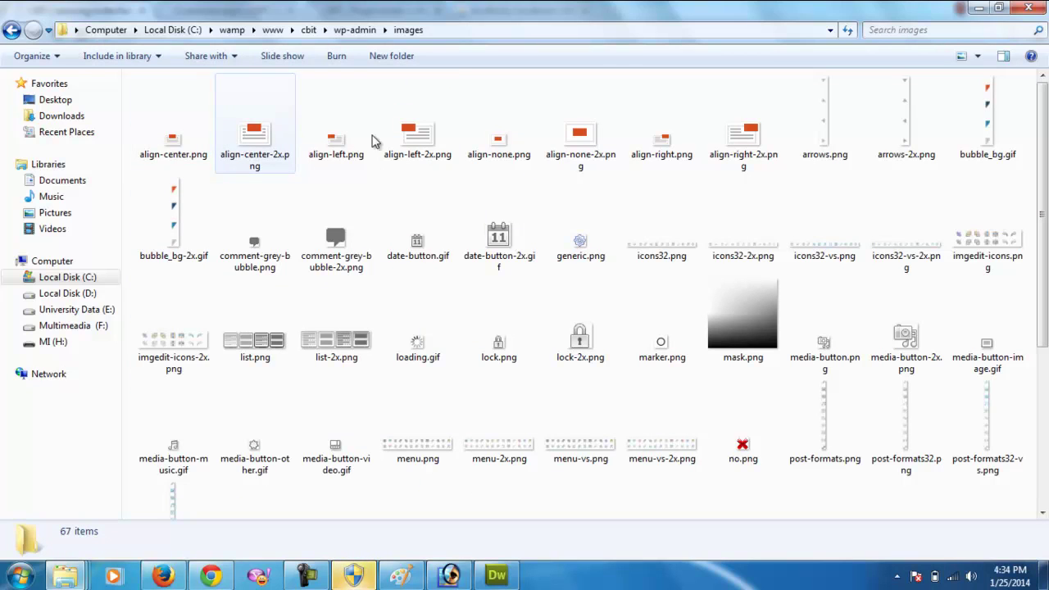
scroll(582, 254, down, 3)
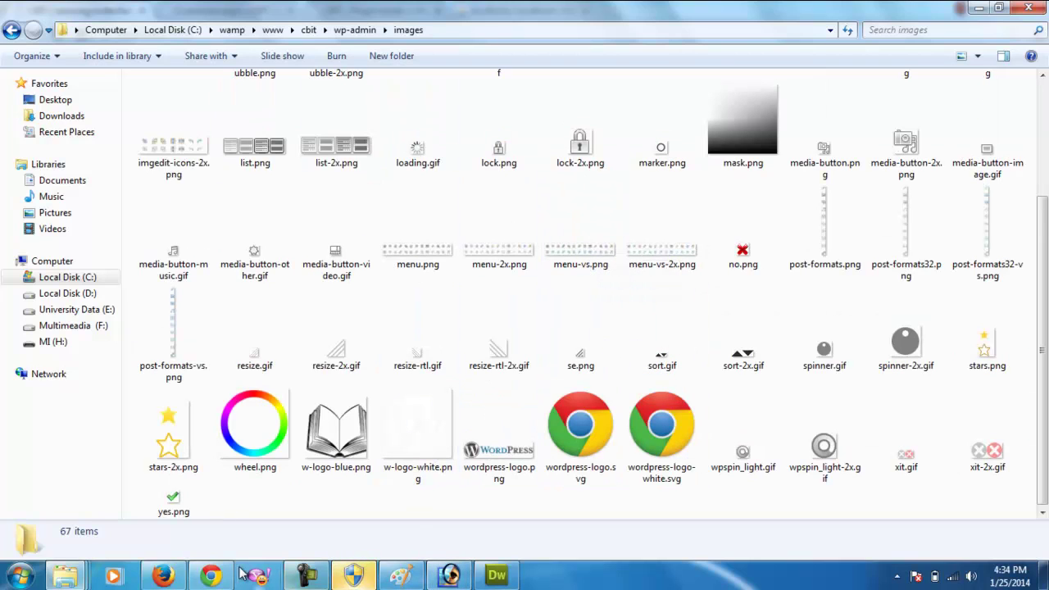
Switch to Firefox and on to Chrome to view the CBIT home page and the Customize Login Page settings
click(164, 577)
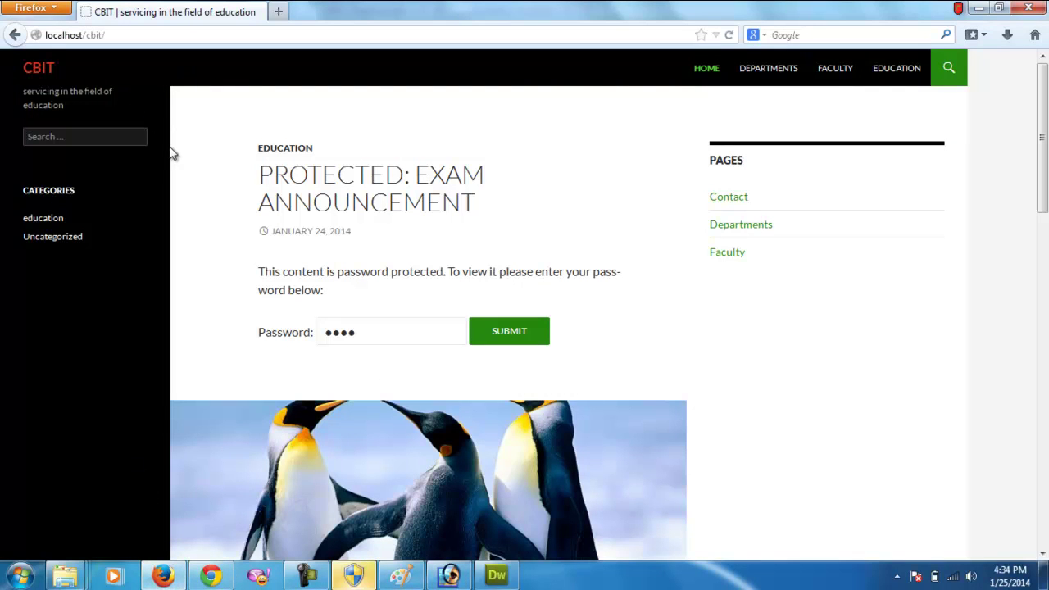
click(212, 577)
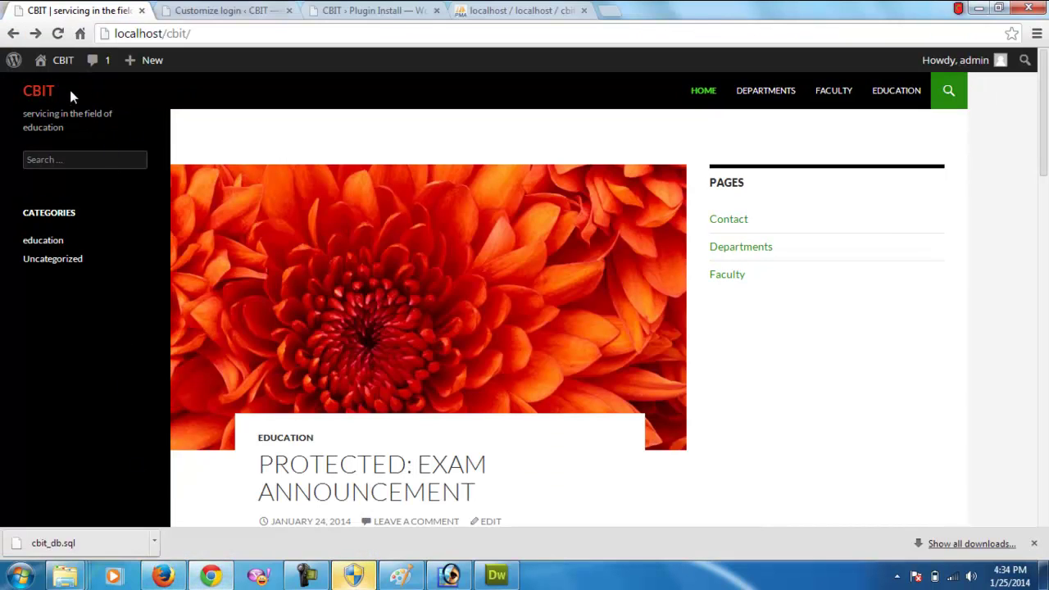
mouse_move(13, 60)
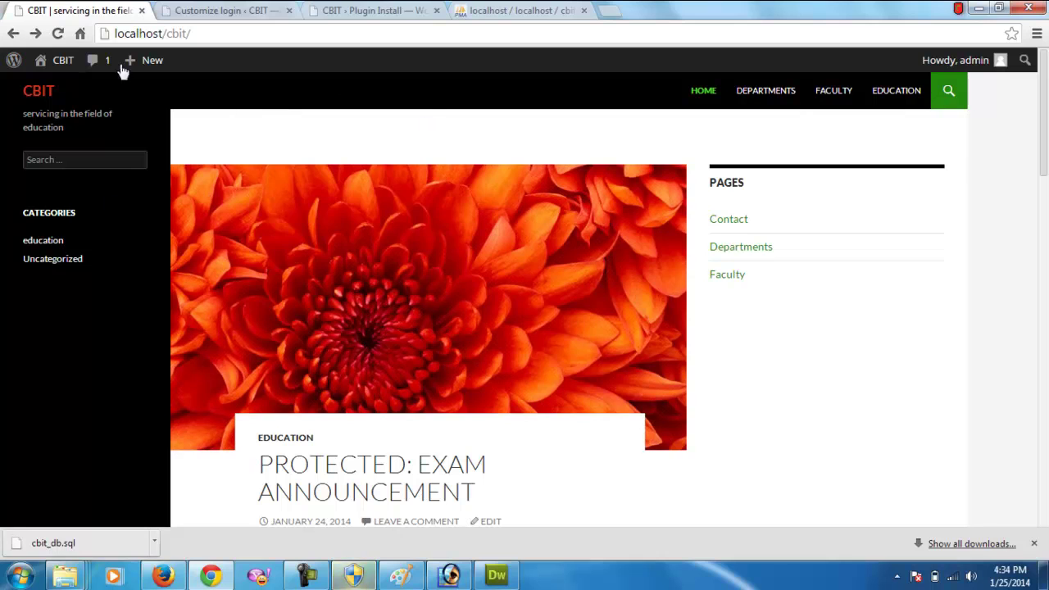
click(246, 11)
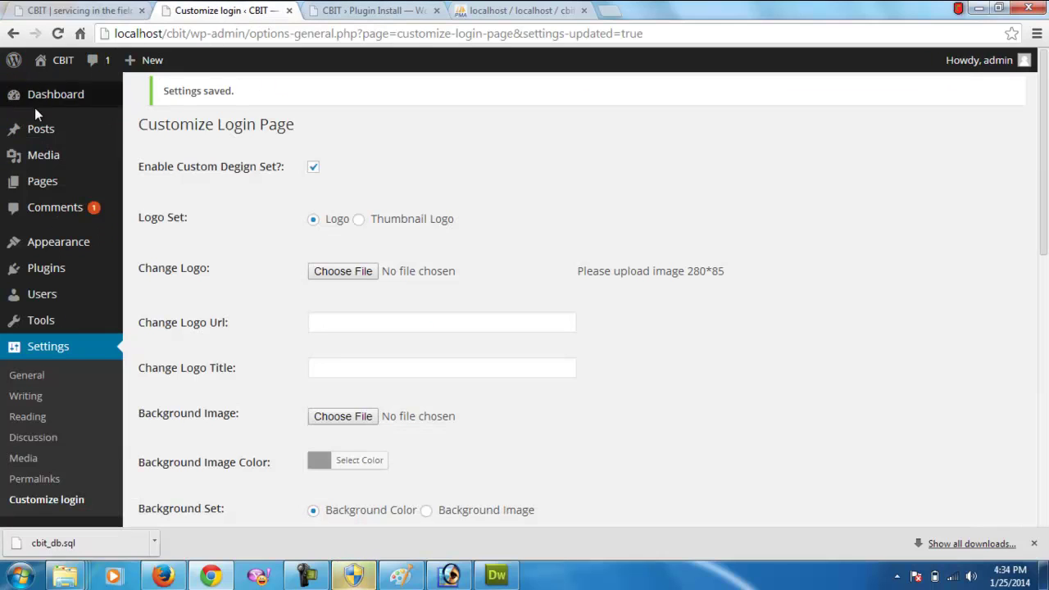
mouse_move(55, 111)
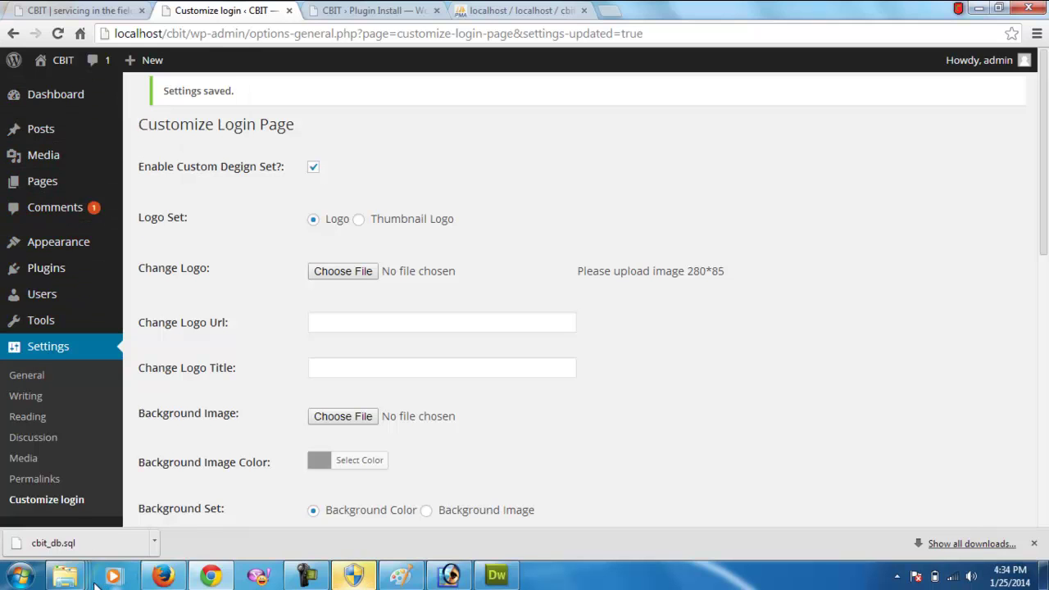
Return to the wp-admin images folder in the file explorer and look over its icons and logo files
mouse_move(66, 577)
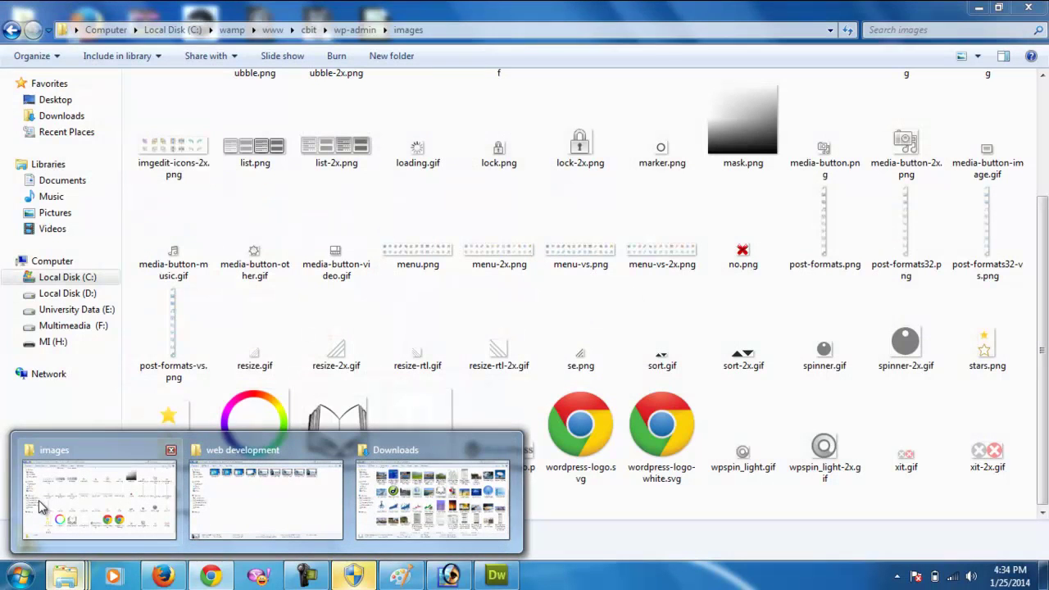
click(41, 506)
scroll(349, 373, up, 3)
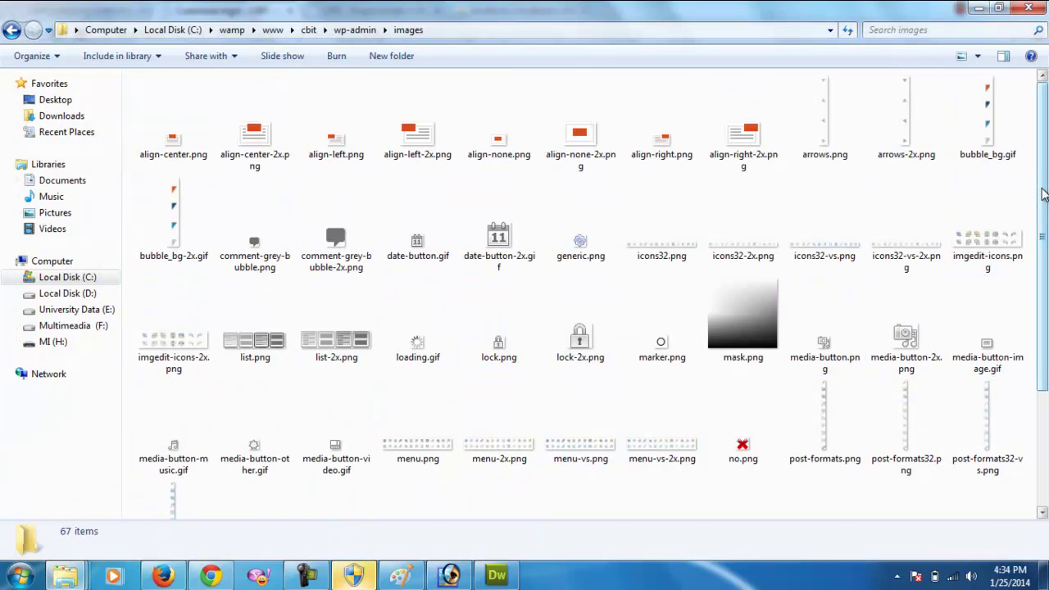
scroll(1037, 246, down, 3)
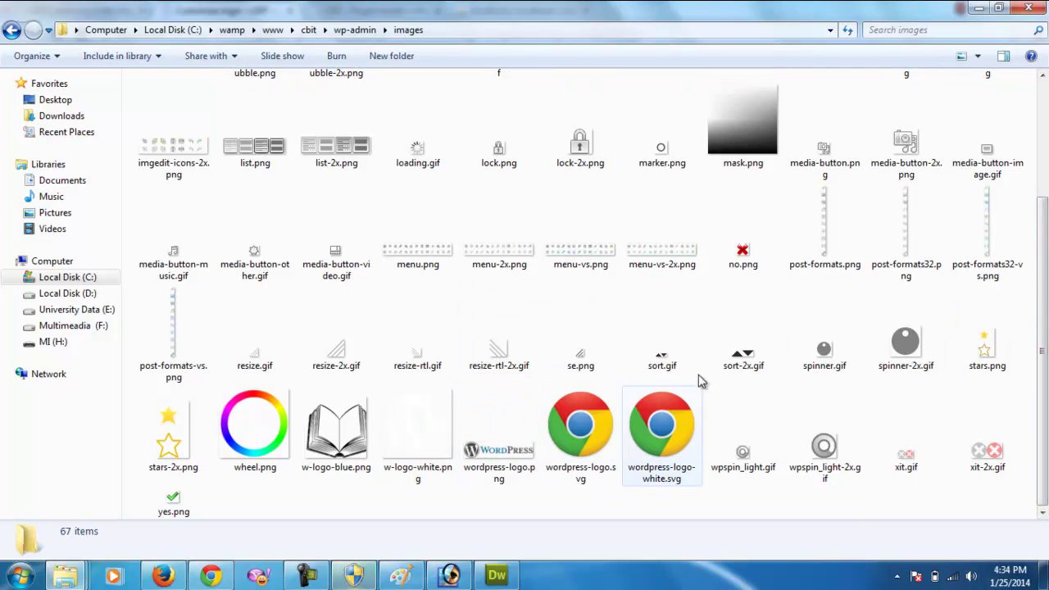
click(316, 581)
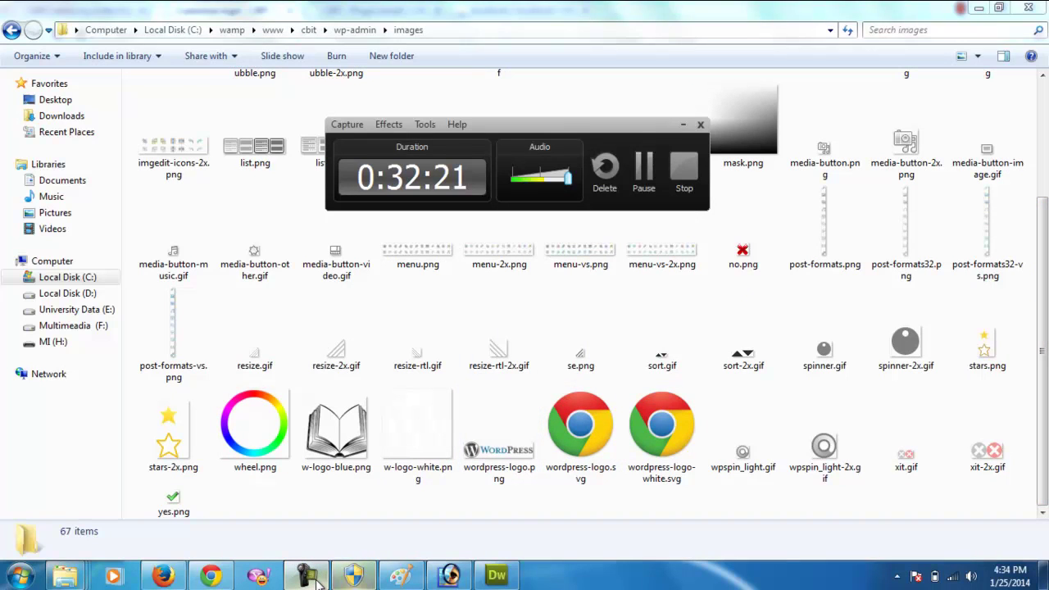
click(315, 580)
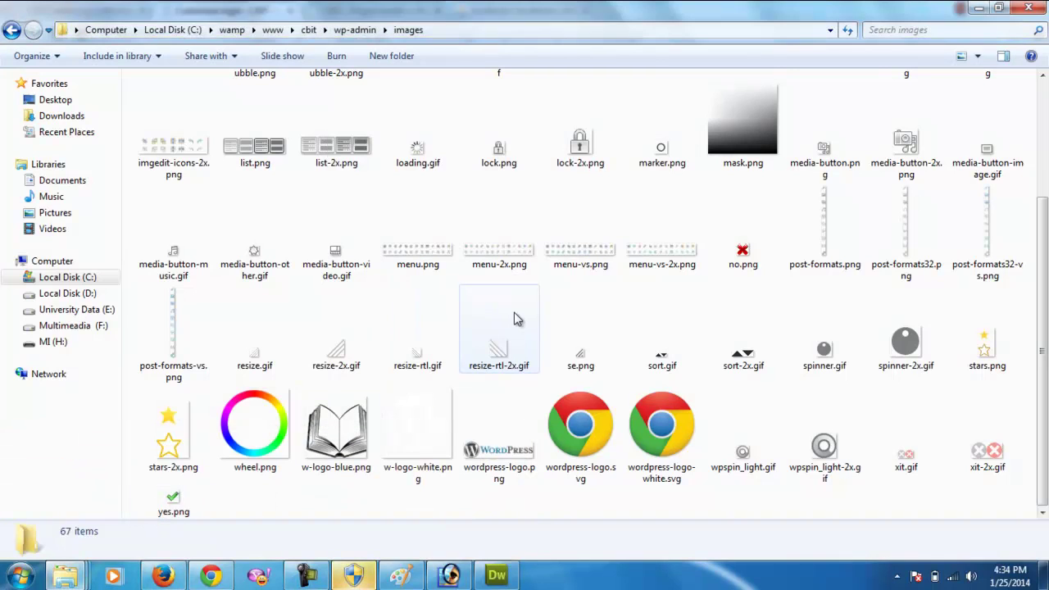
Go back through www and cbit to wp-admin, look through its PHP files, and open its css folder
click(279, 31)
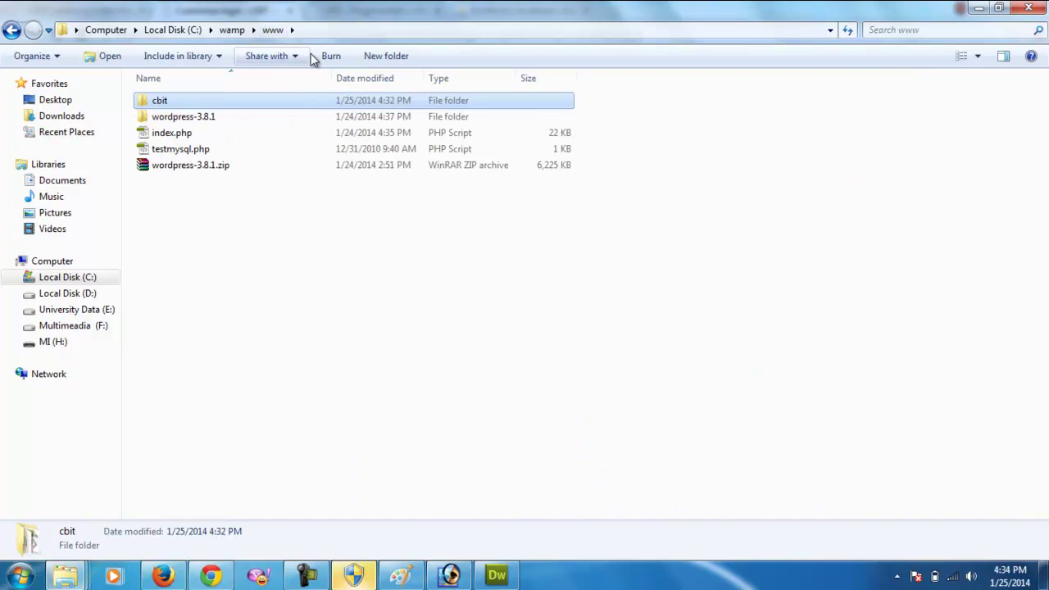
double_click(310, 102)
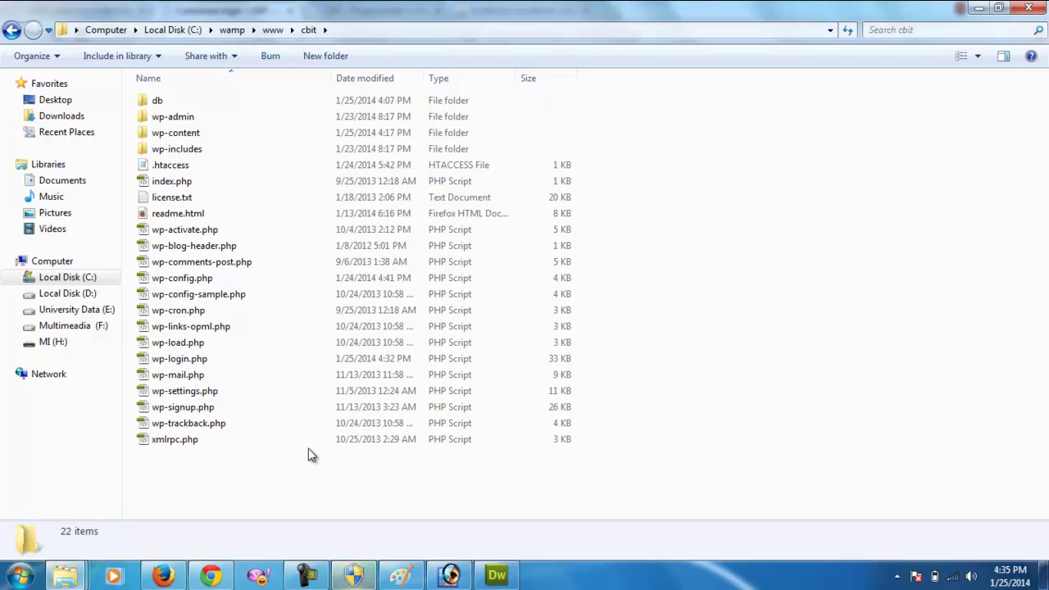
double_click(209, 119)
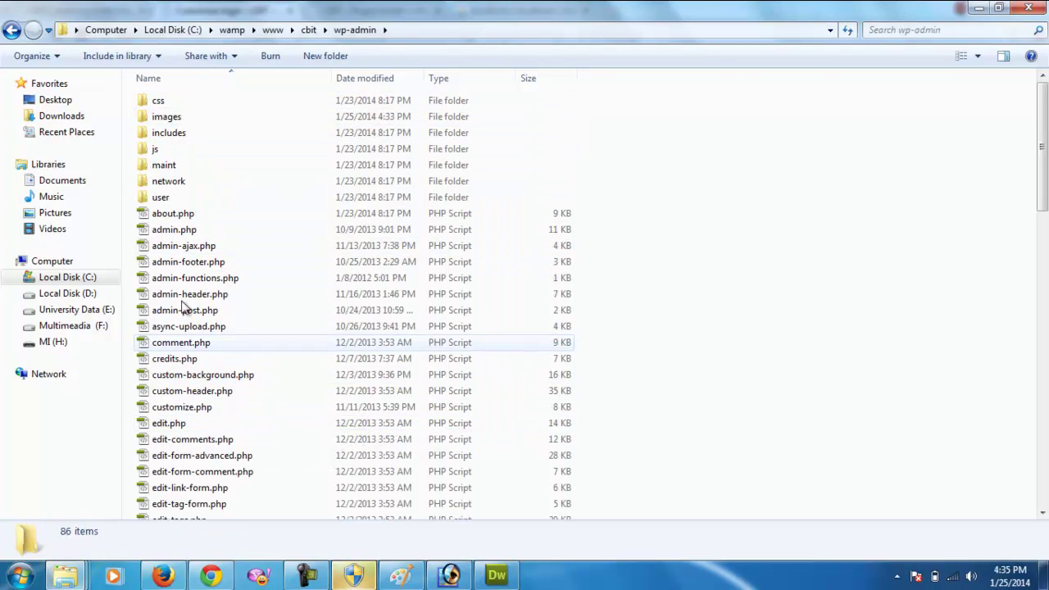
scroll(190, 314, down, 20)
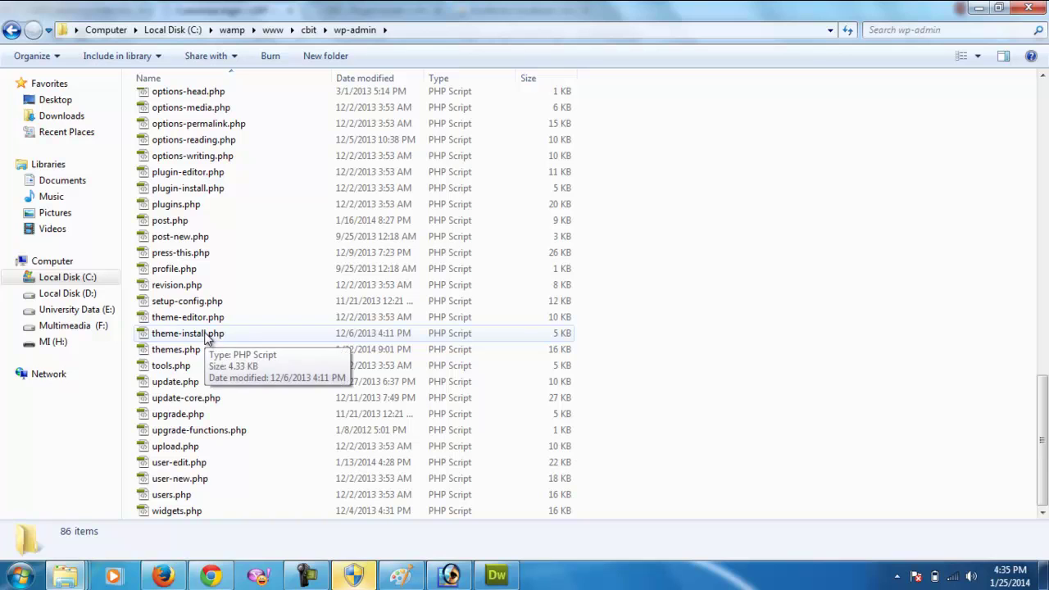
scroll(188, 304, up, 1)
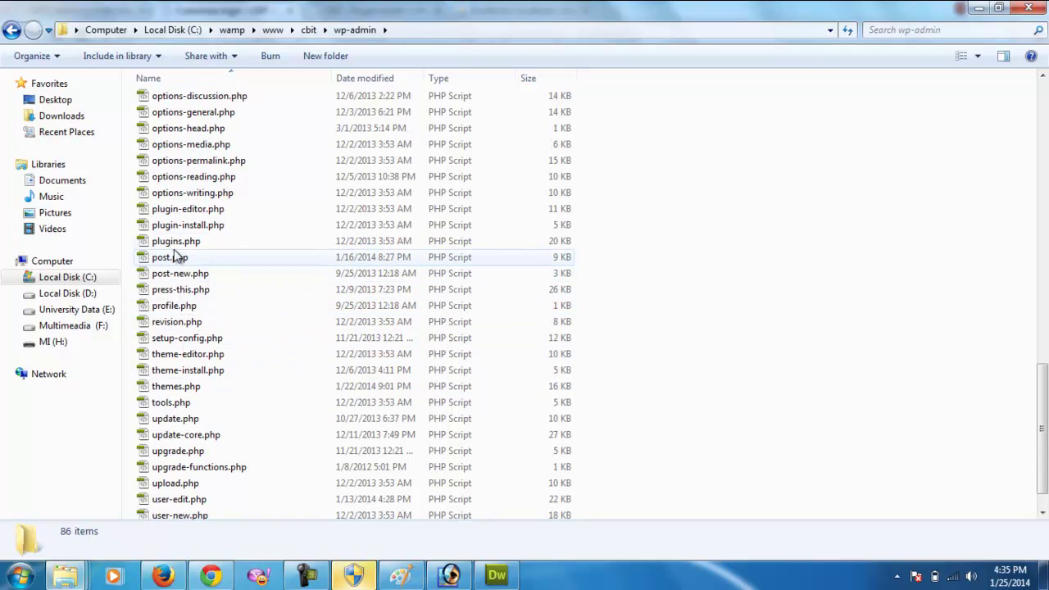
scroll(178, 250, up, 9)
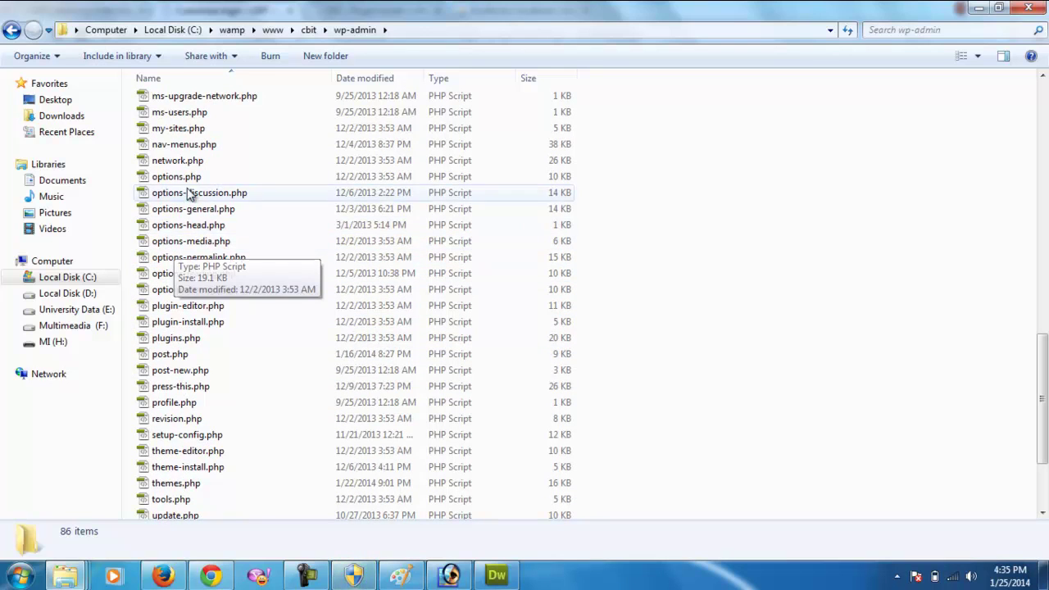
scroll(191, 164, up, 8)
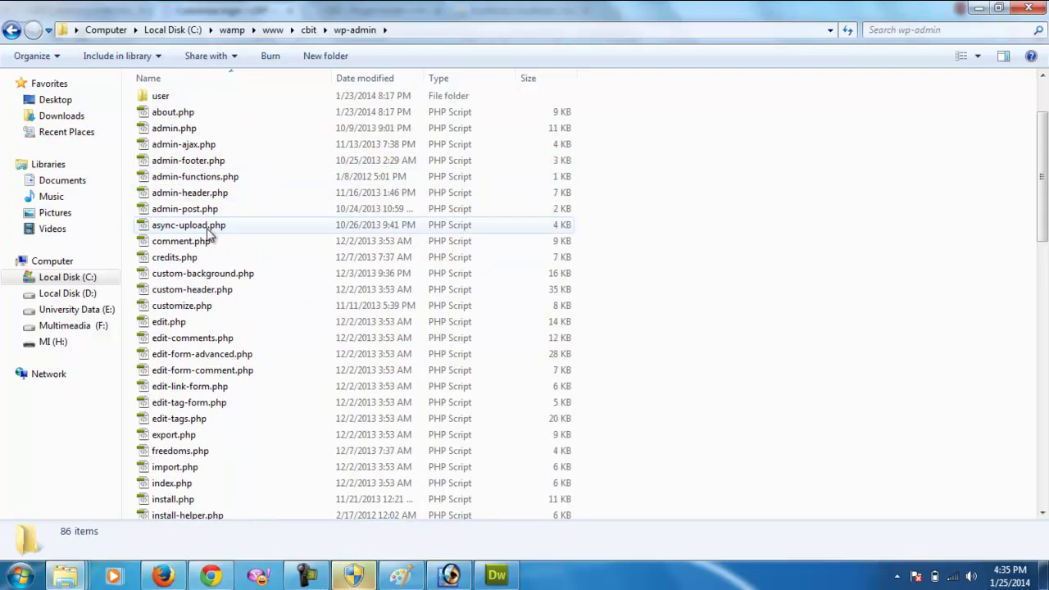
scroll(206, 228, up, 2)
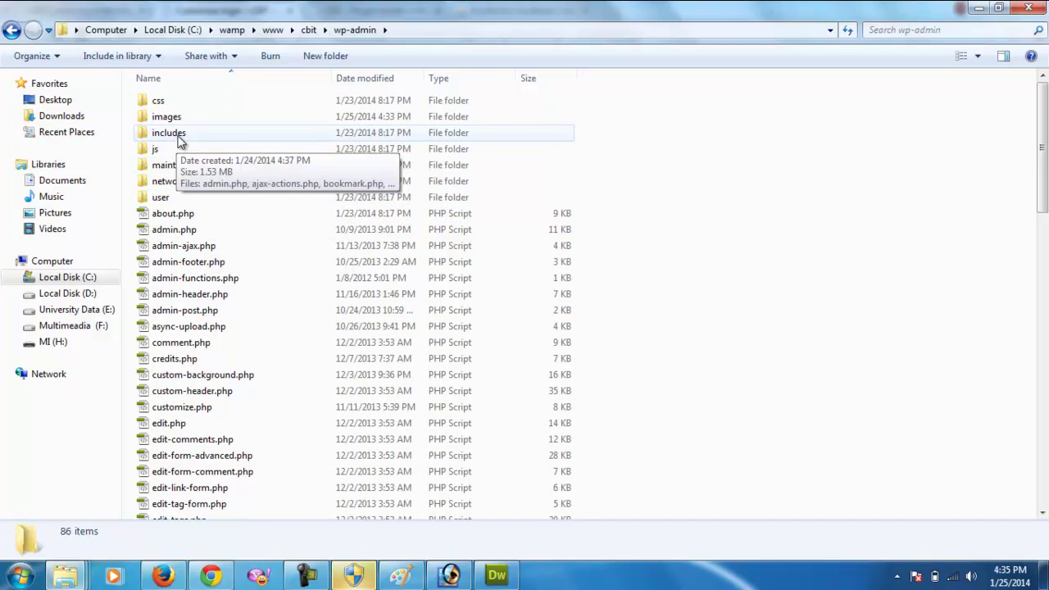
double_click(186, 107)
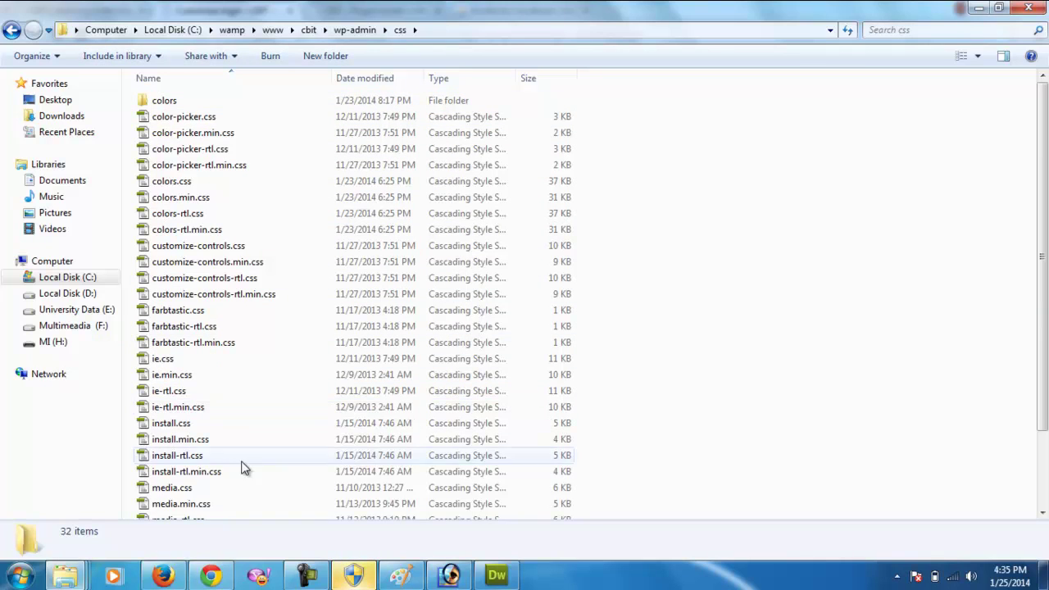
Switch to Chrome and inspect the Reading link in the WordPress admin's Settings submenu
click(211, 577)
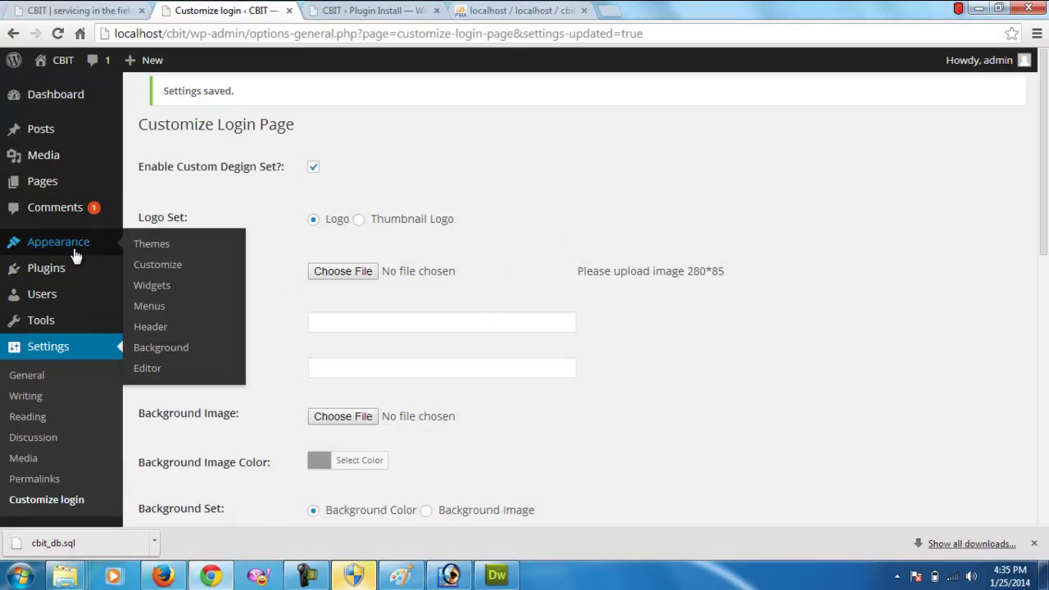
mouse_move(82, 134)
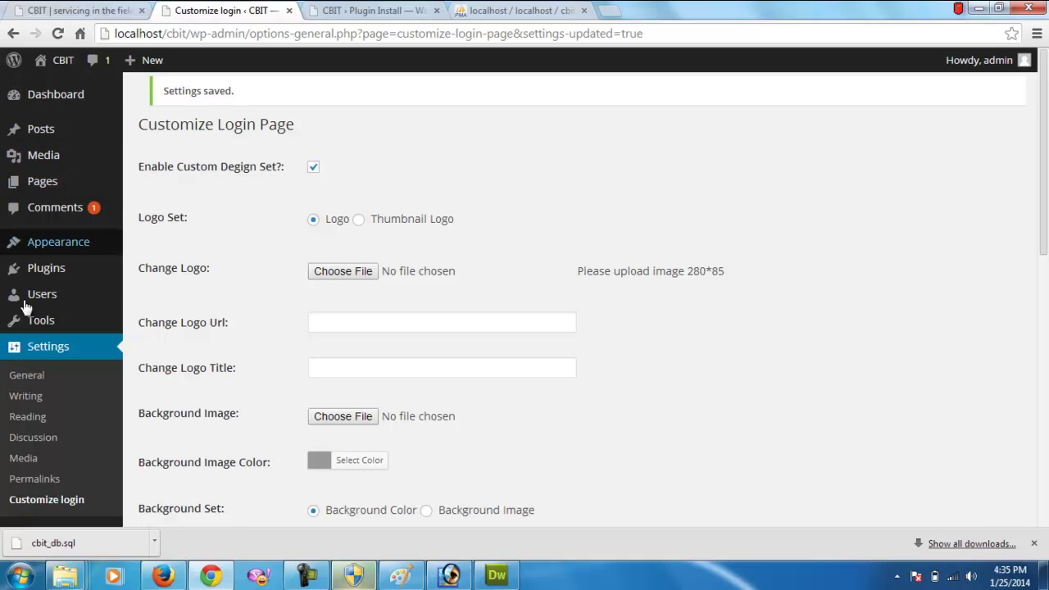
right_click(78, 424)
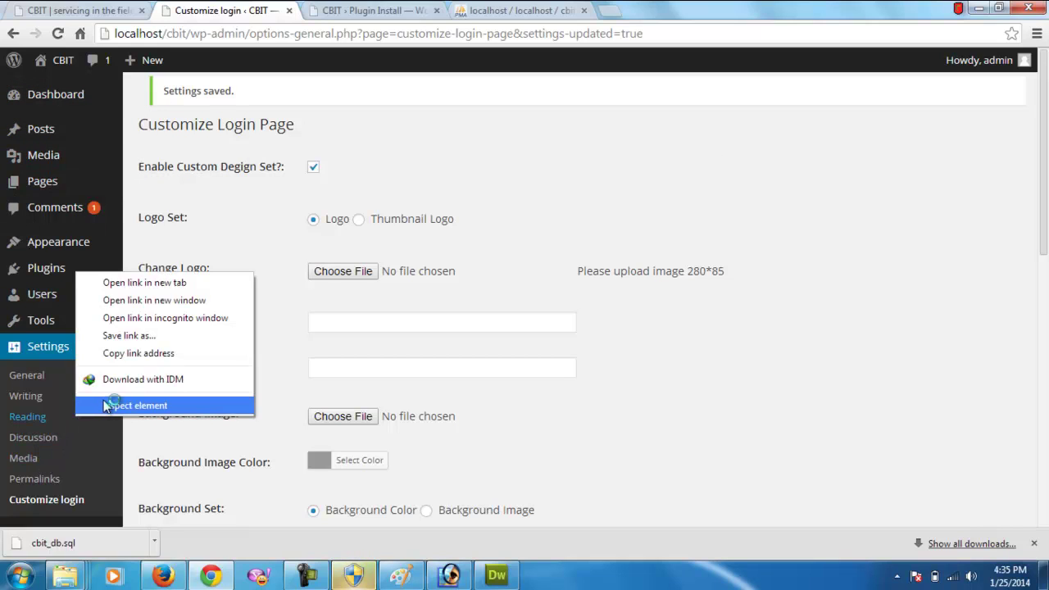
click(103, 405)
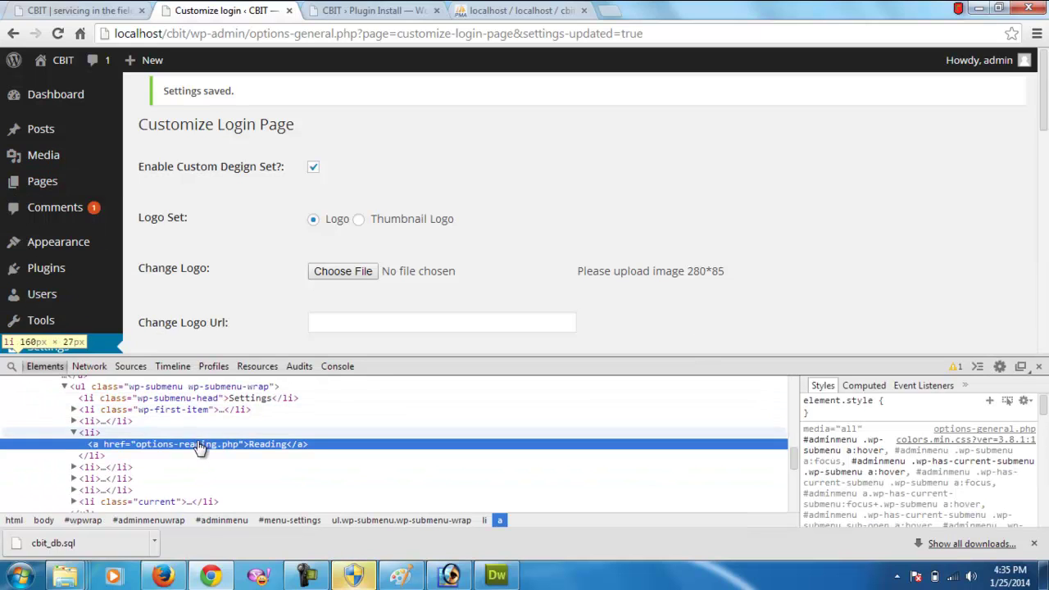
Examine the parent elements from the wp-submenu list up to the adminmenu list, and read through the adminmenu styles
click(208, 390)
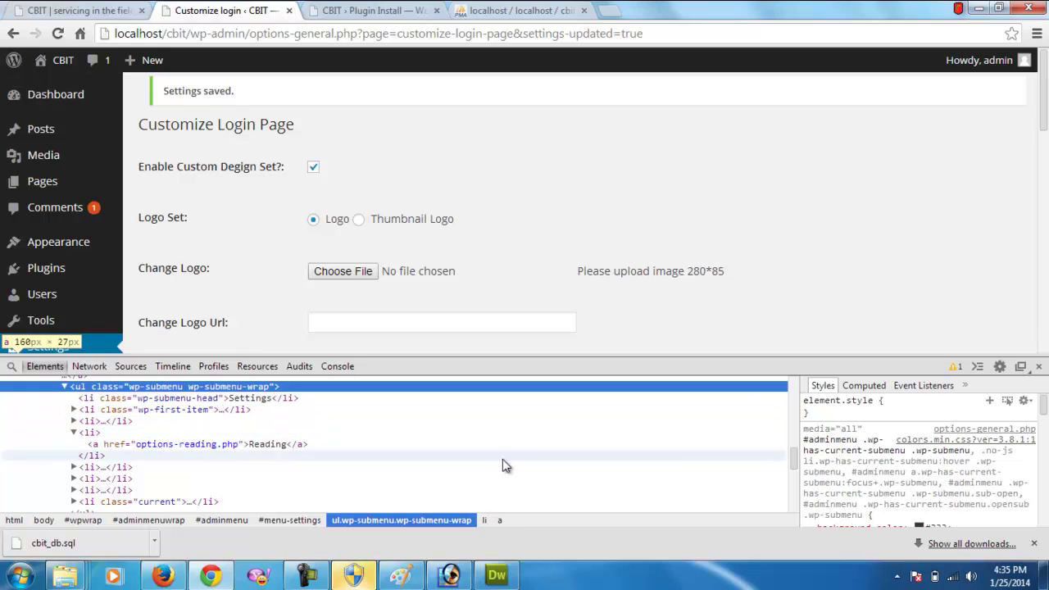
click(265, 522)
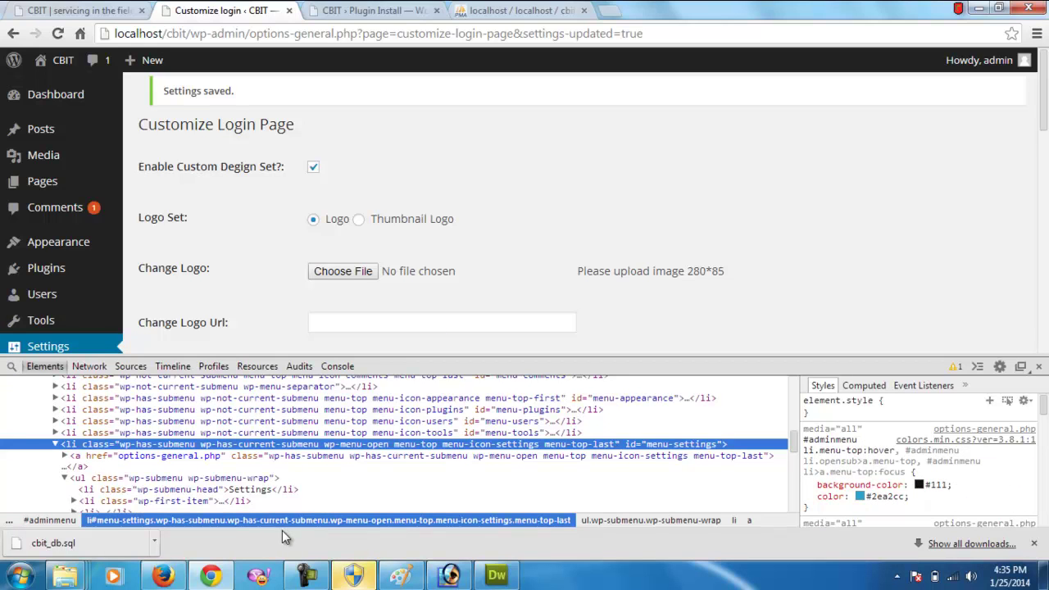
click(50, 522)
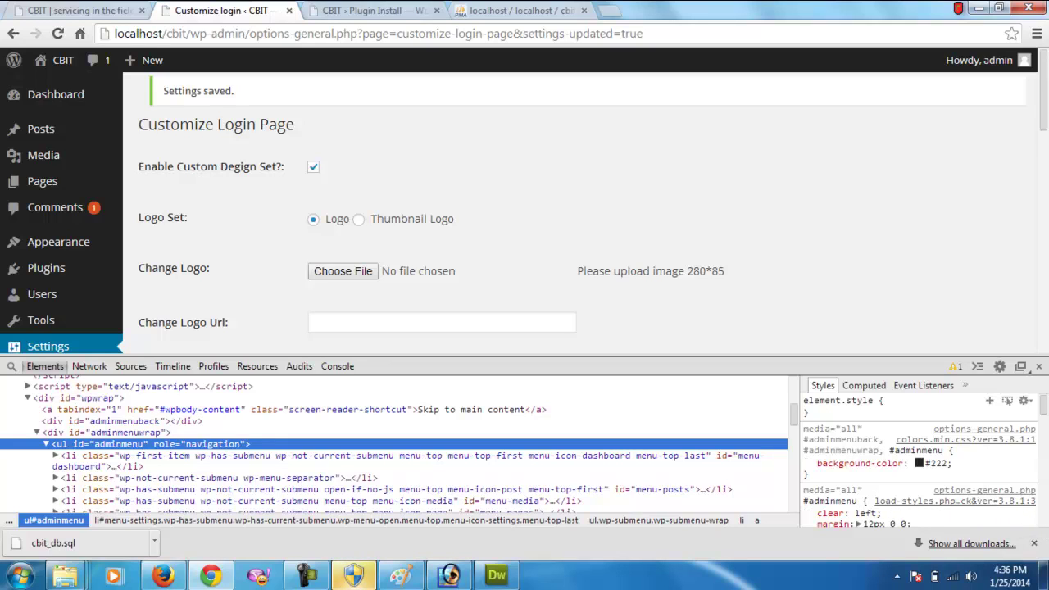
drag(1046, 410, 319, 556)
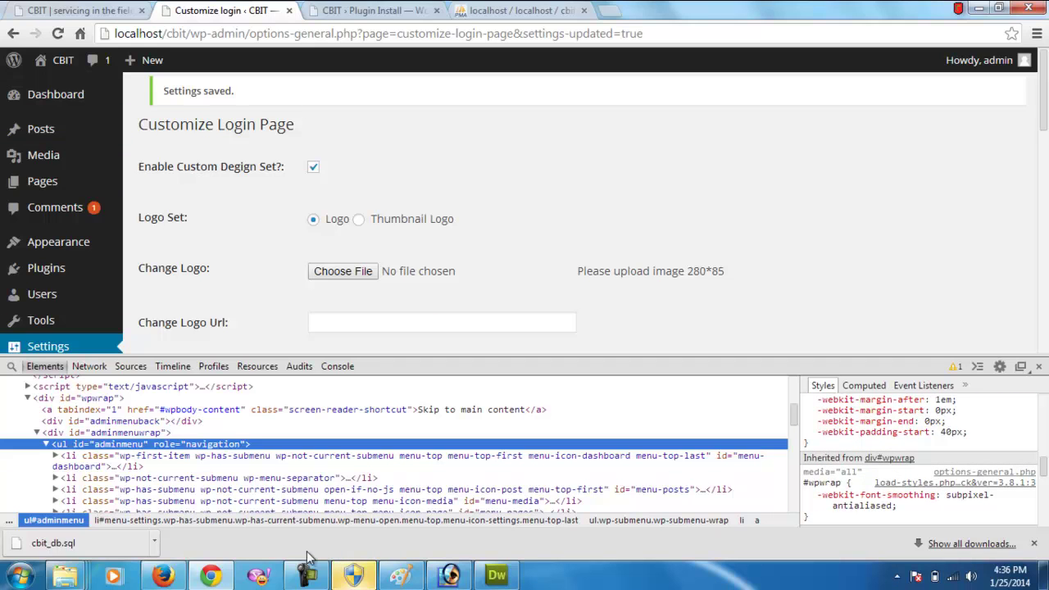
Switch to Firefox, reduce the window showing the CBIT home page from full screen, and widen it
click(168, 584)
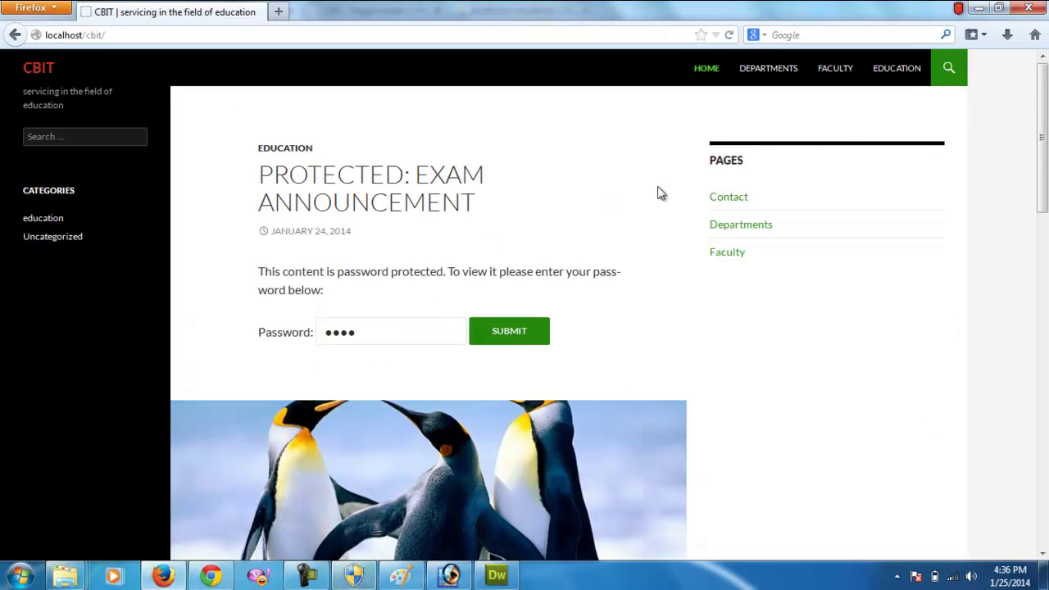
click(1000, 8)
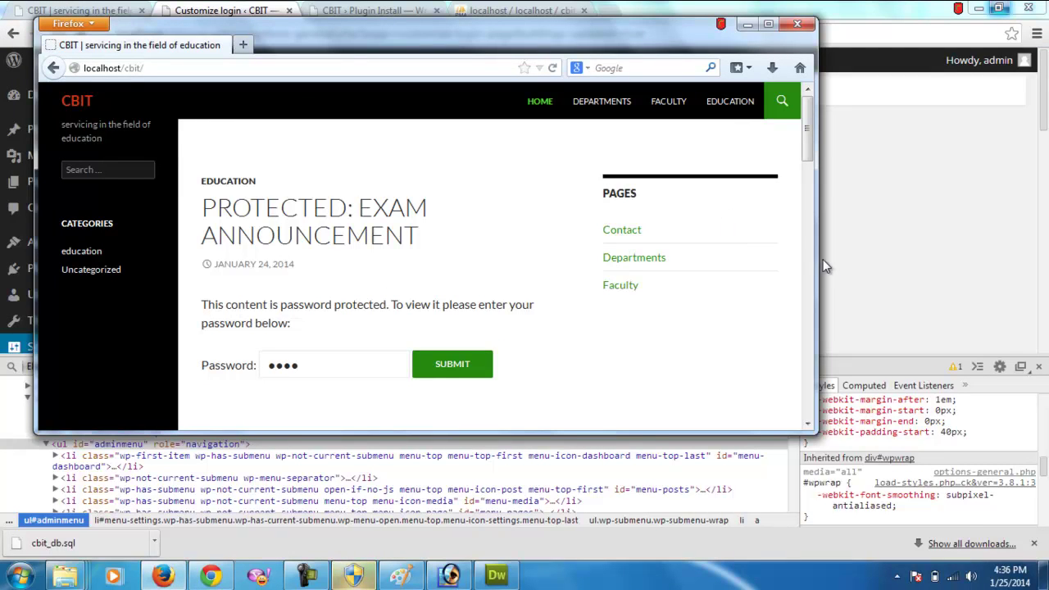
drag(816, 261, 967, 267)
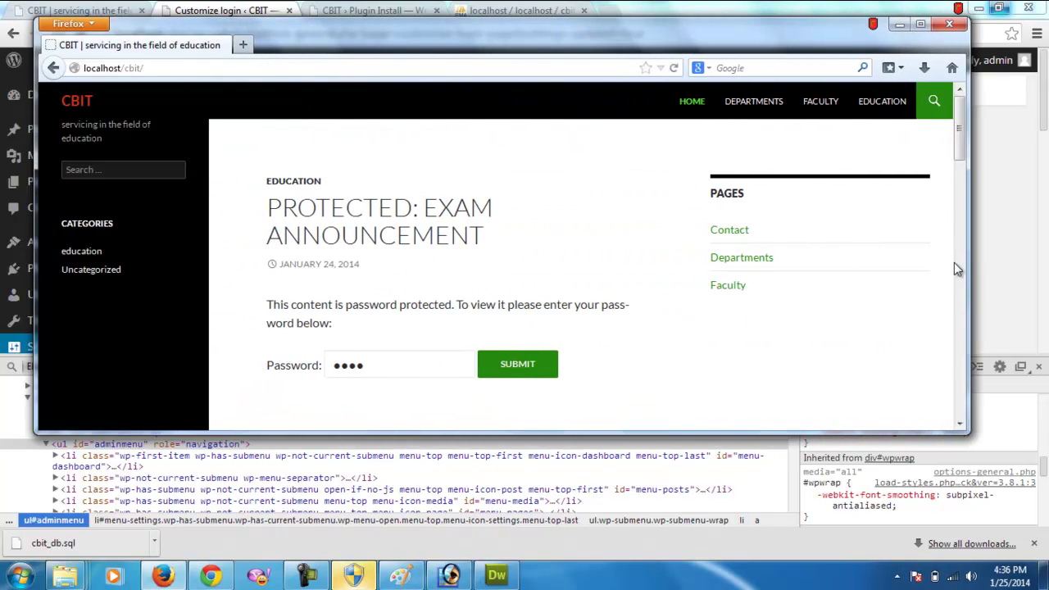
click(918, 28)
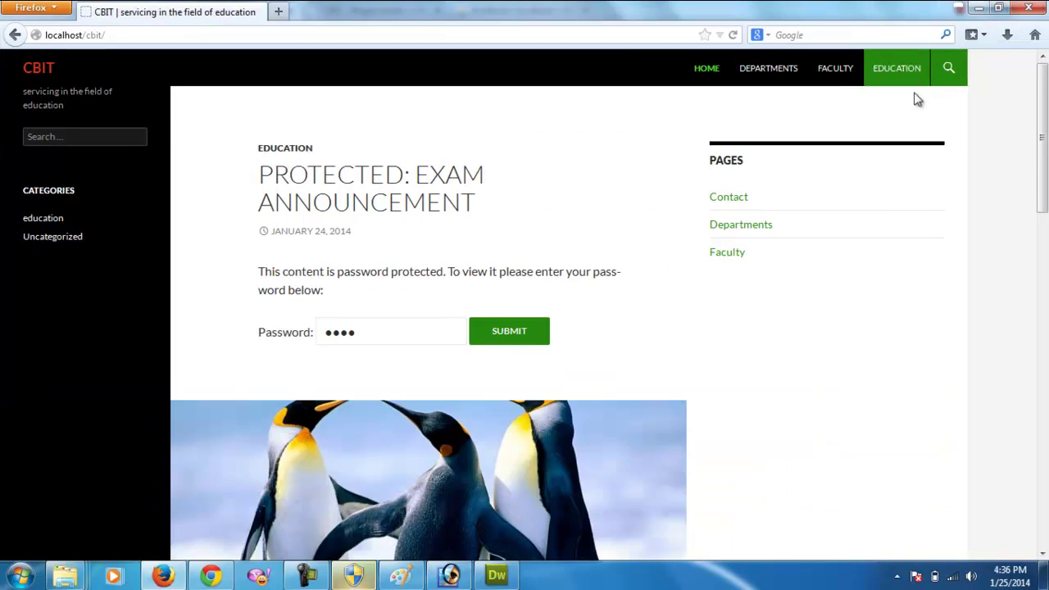
click(998, 8)
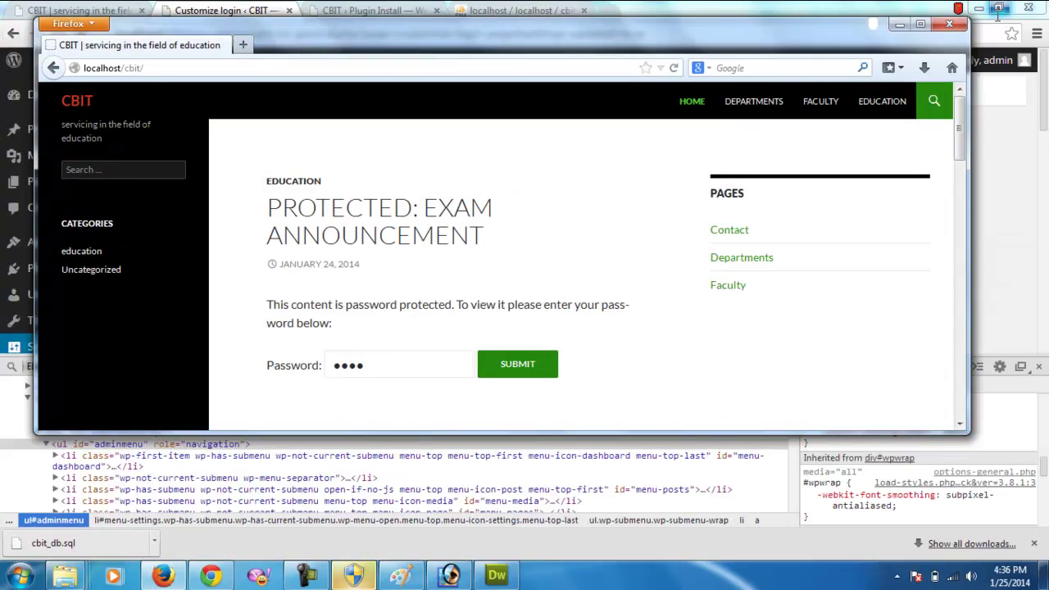
Narrow the Firefox window to a mobile-sized width, expand the CBIT site's collapsed navigation menu, and restore the window to full screen
drag(970, 201, 497, 216)
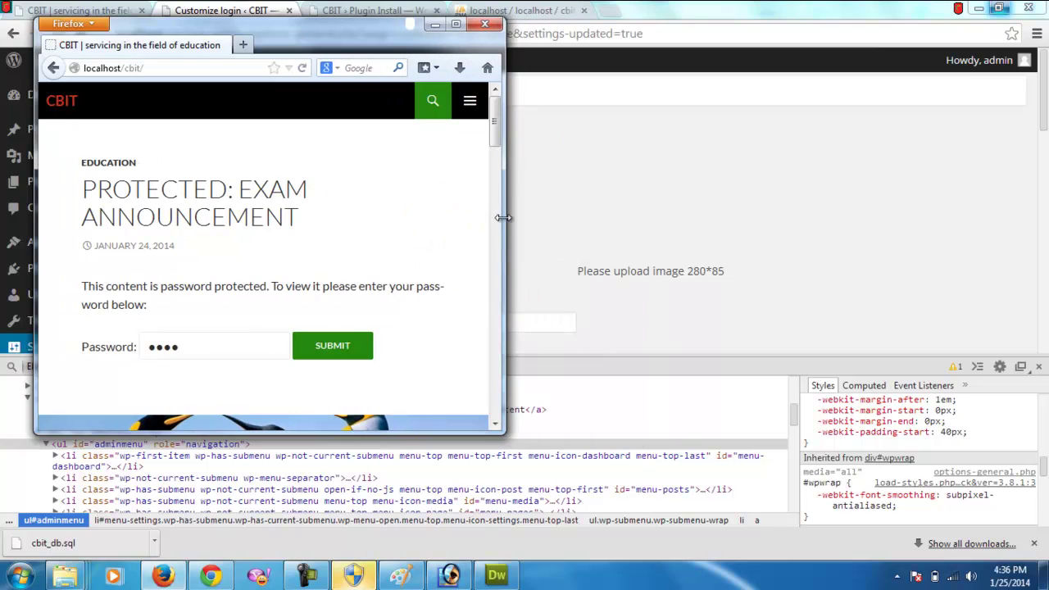
click(464, 105)
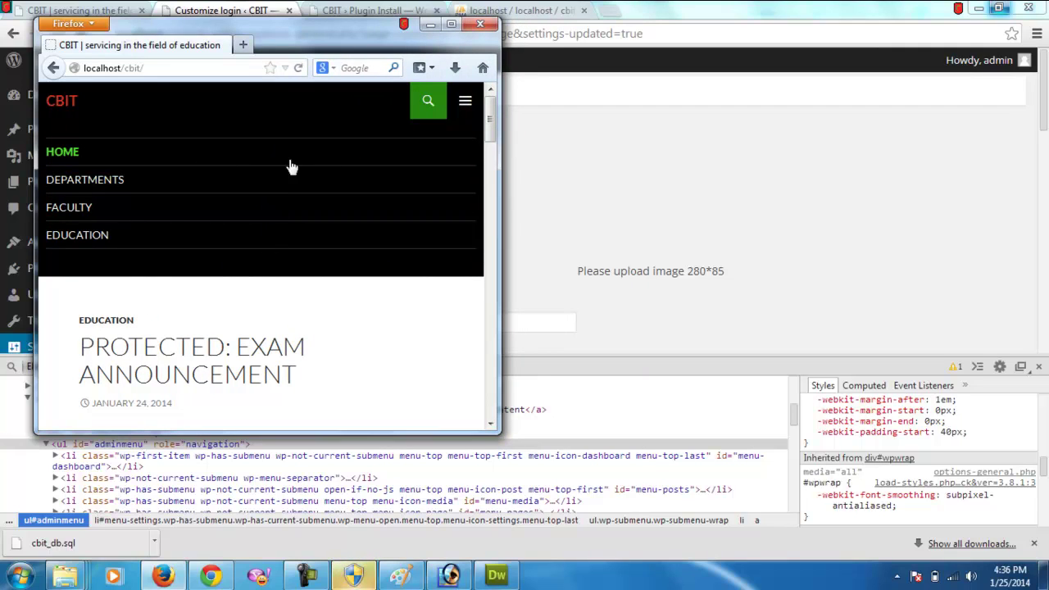
click(454, 32)
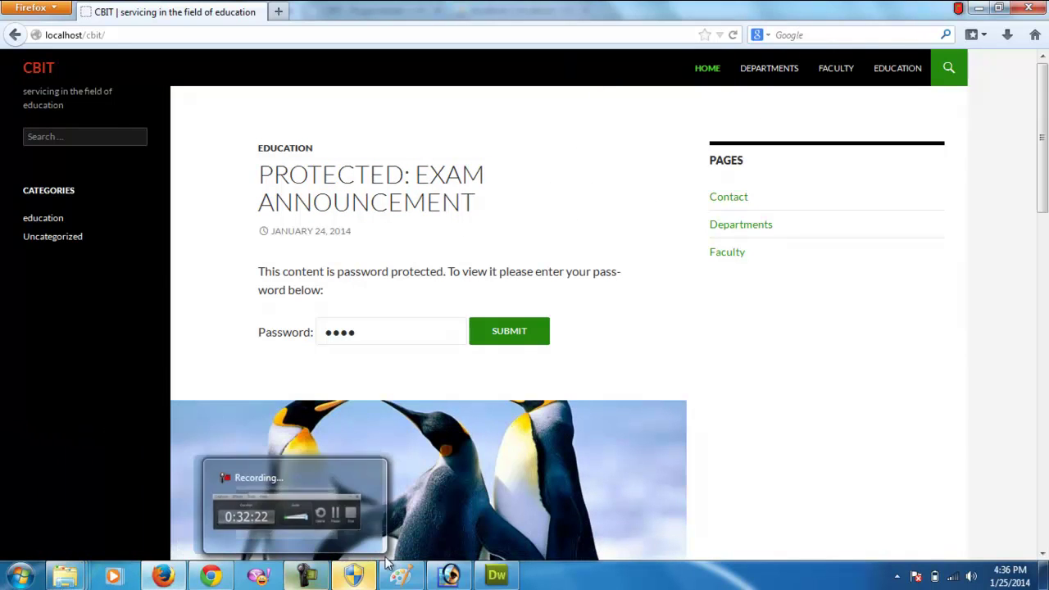
Switch to Chrome and examine the styles of the adminmenuwrap div down to the colors.min.css reference
click(210, 576)
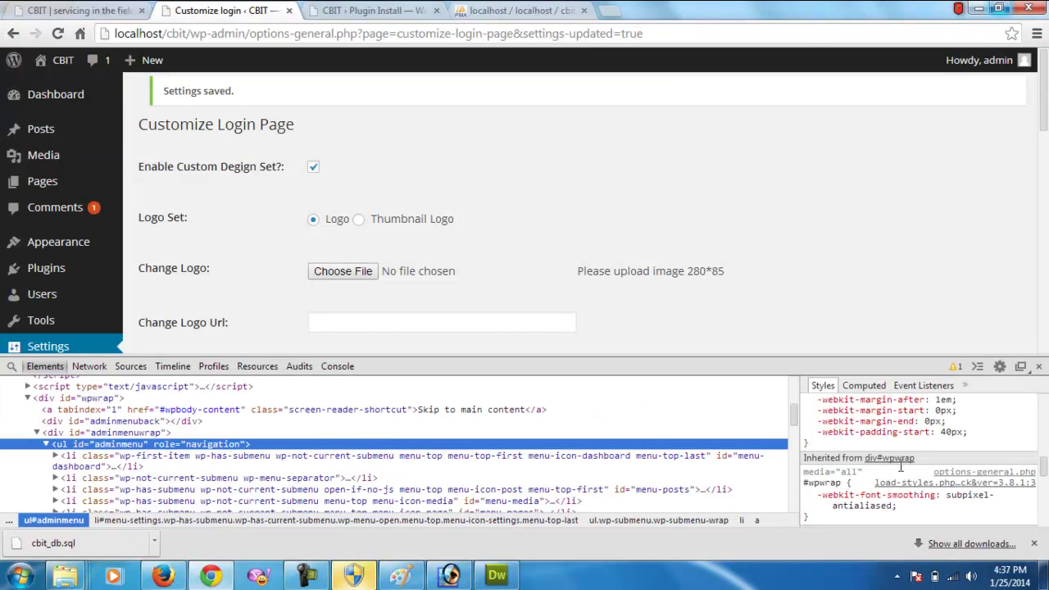
drag(859, 472, 807, 464)
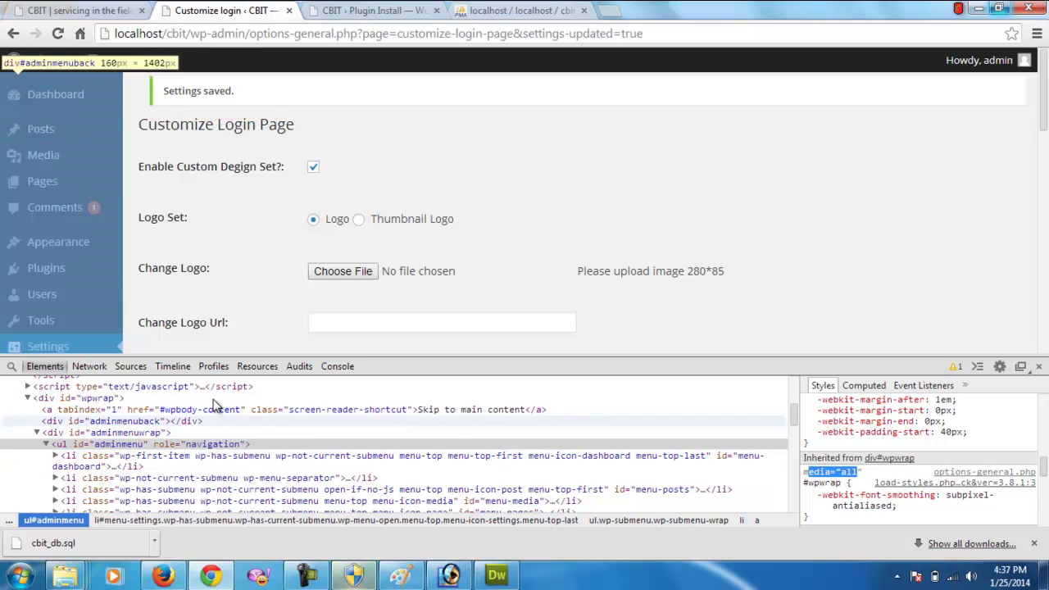
click(148, 436)
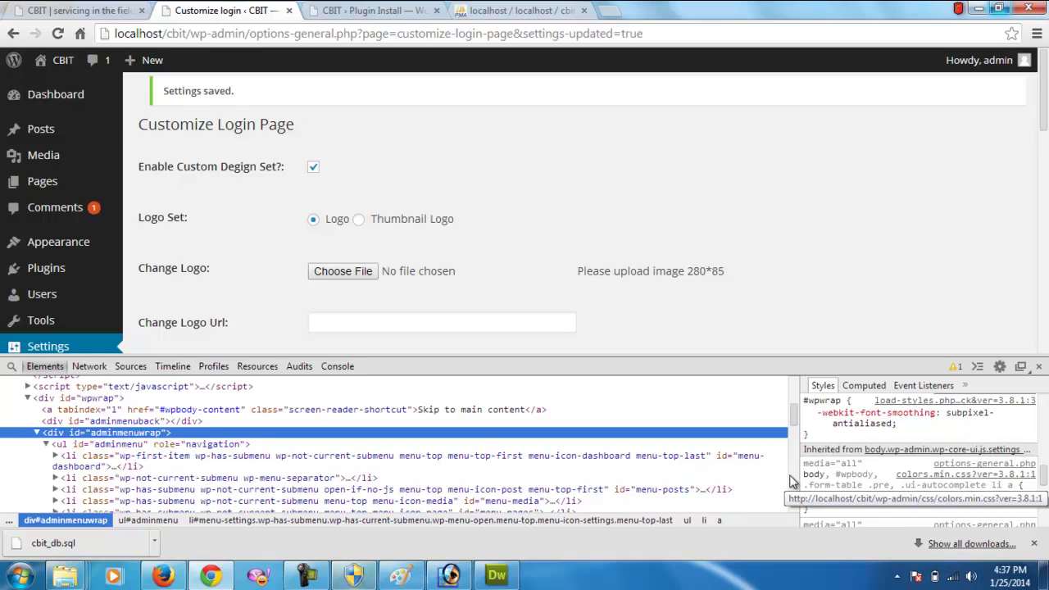
Switch to the wp-admin css folder in Windows Explorer and open colors.min.css in Dreamweaver
mouse_move(100, 571)
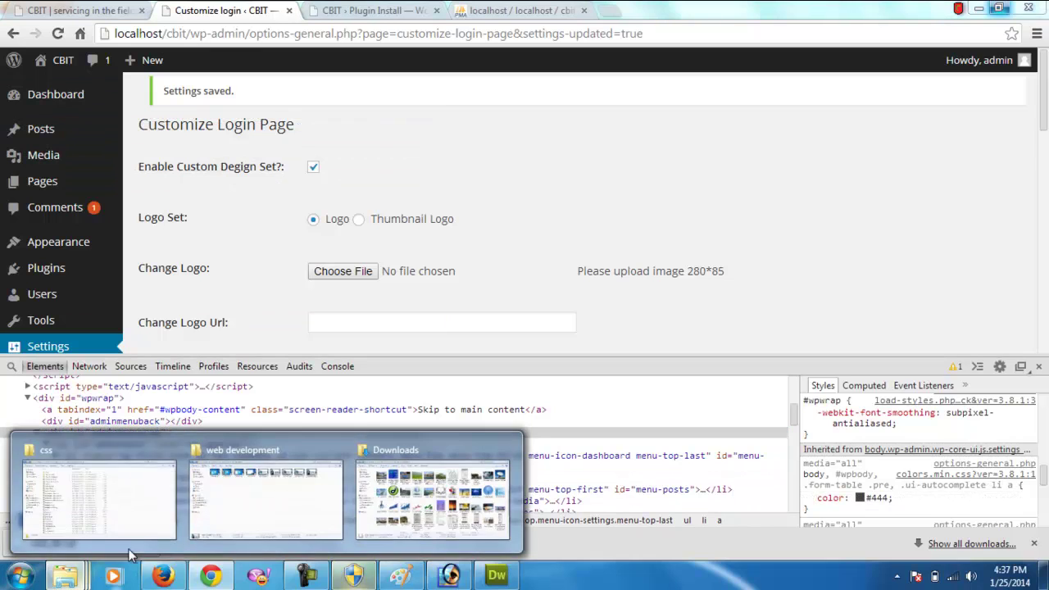
click(125, 512)
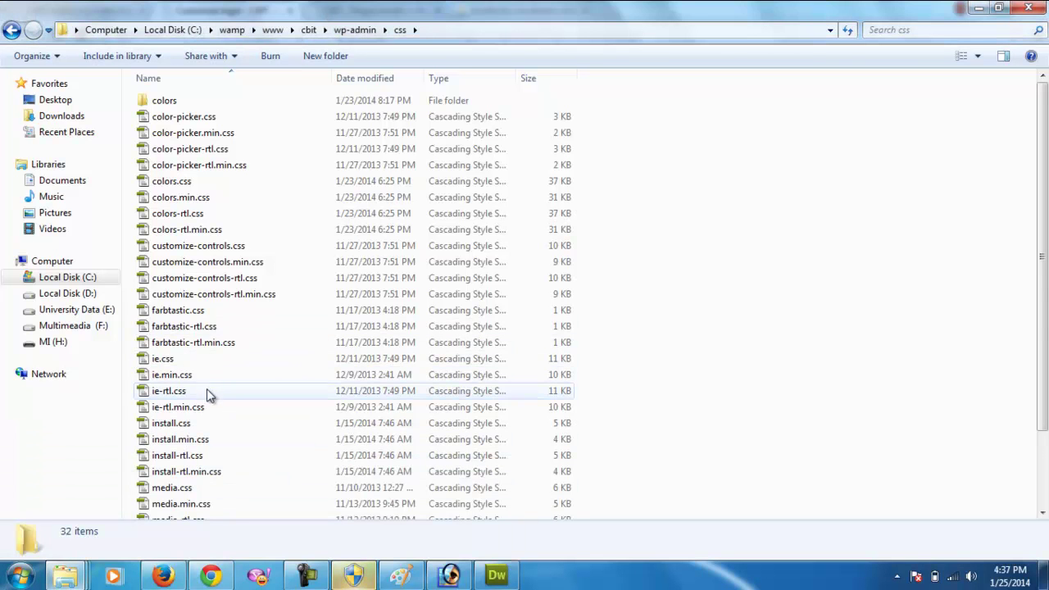
scroll(207, 395, down, 2)
click(175, 301)
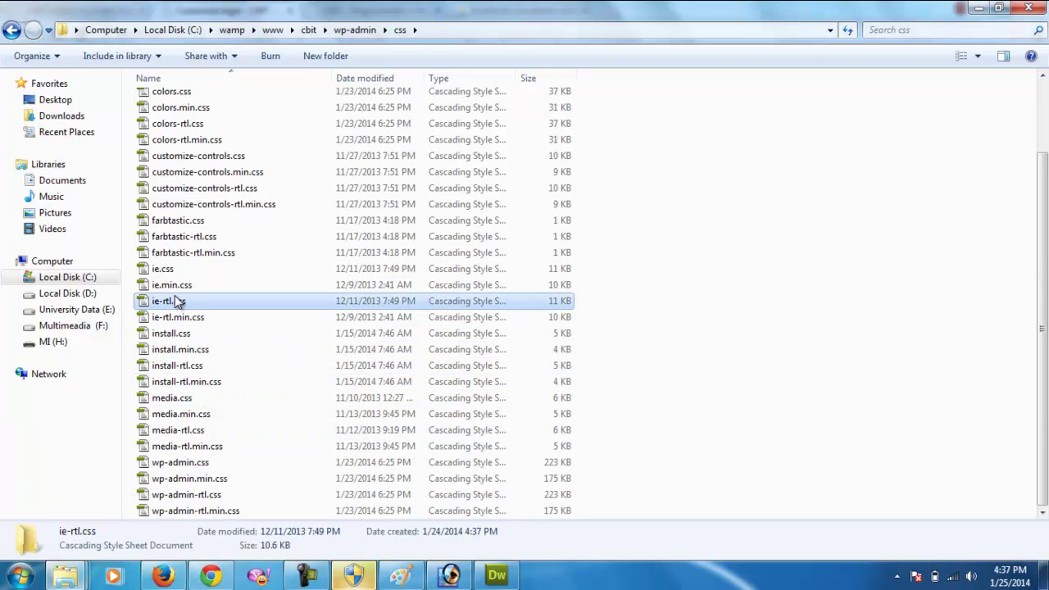
key(Home)
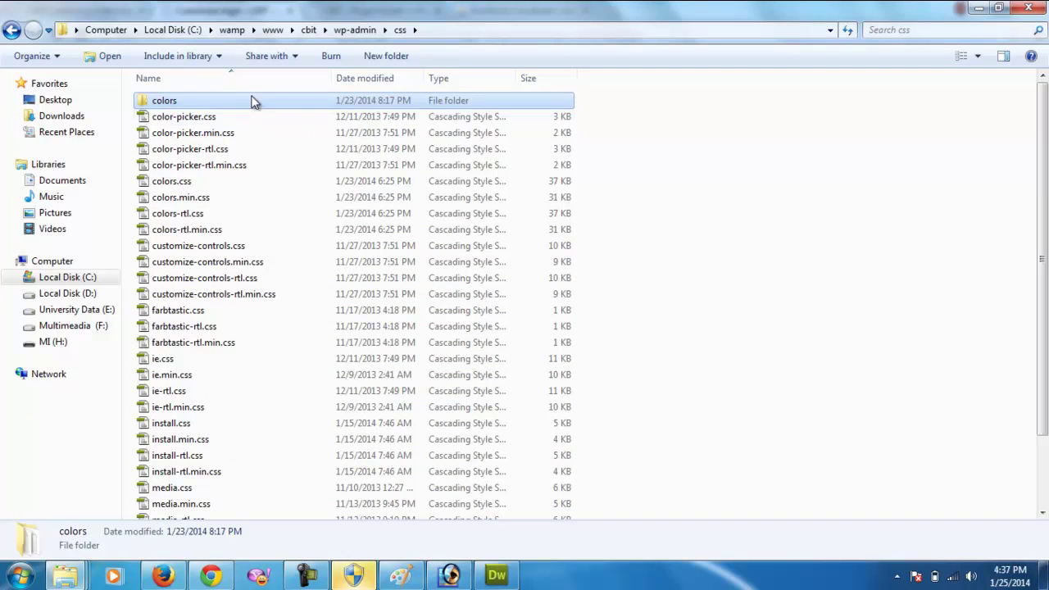
key(Down)
key(Down)
key(Down)
key(Down)
key(Down)
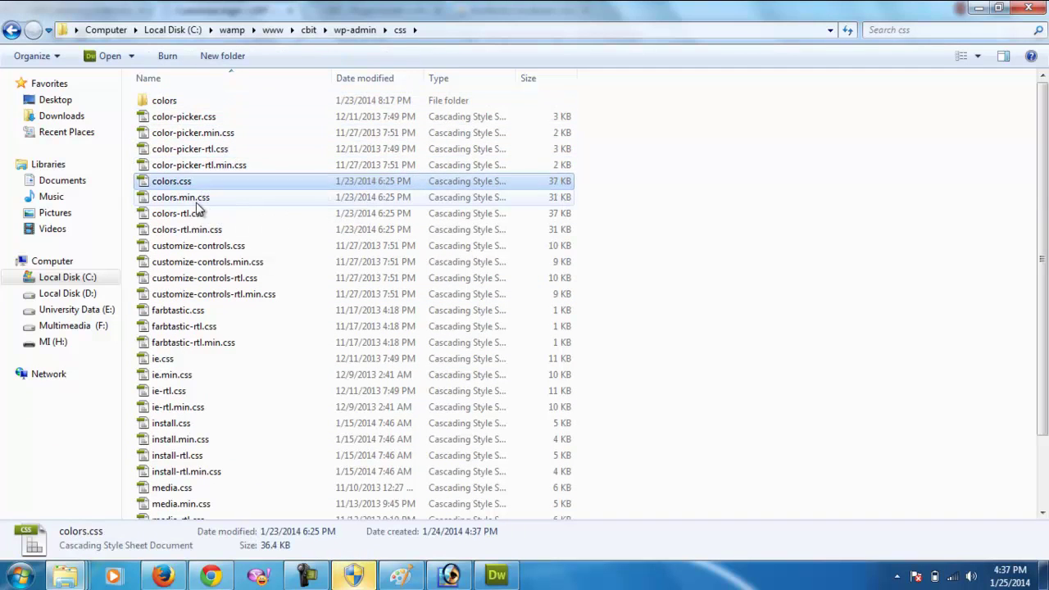
key(Down)
drag(201, 200, 183, 77)
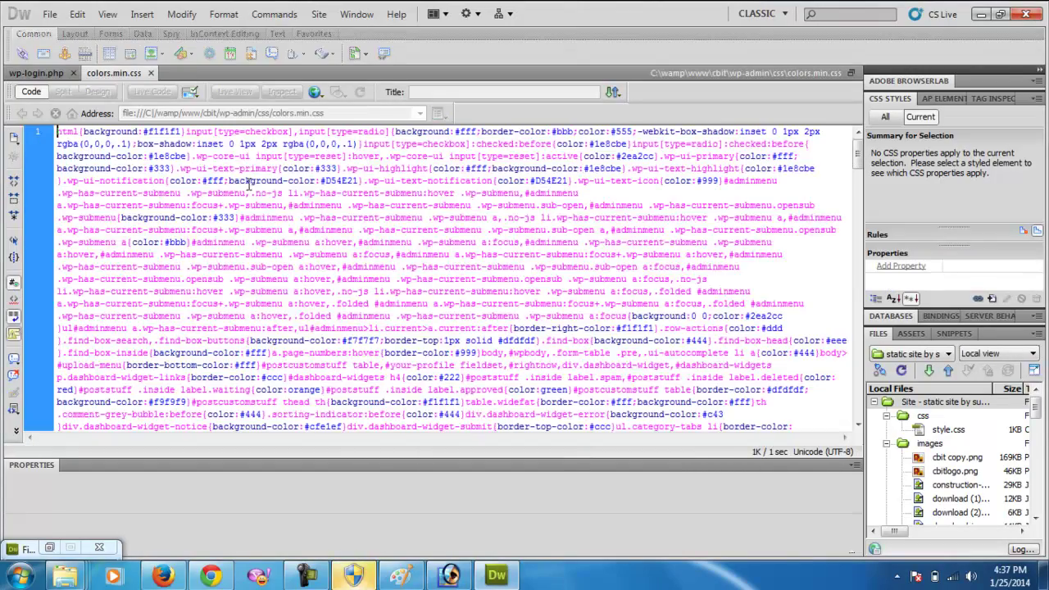
Look through the colors.min.css code down to the adminmenu color rules
scroll(299, 242, down, 5)
scroll(299, 242, down, 10)
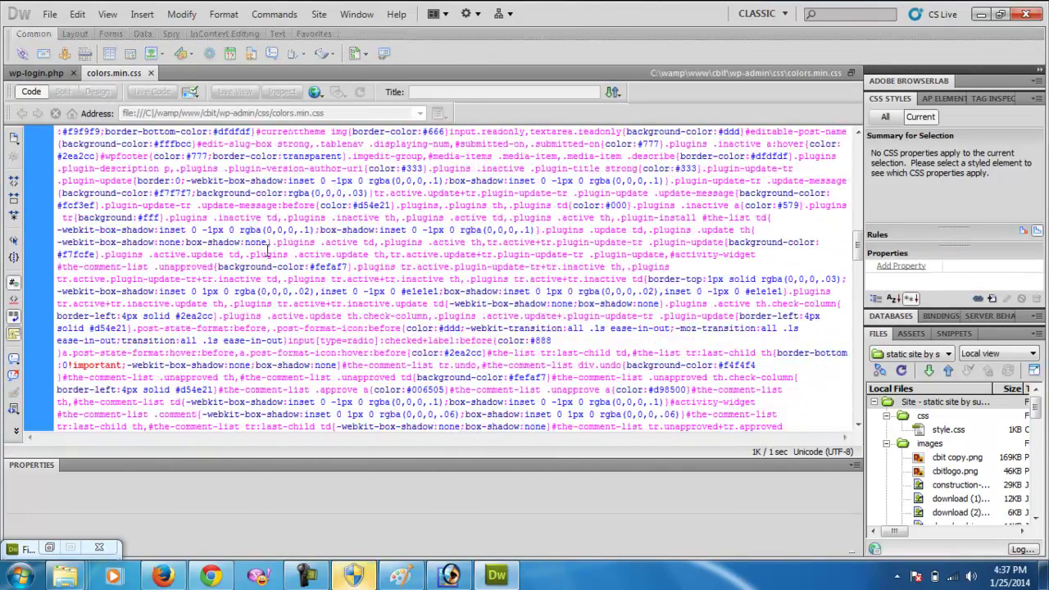
scroll(554, 331, down, 3)
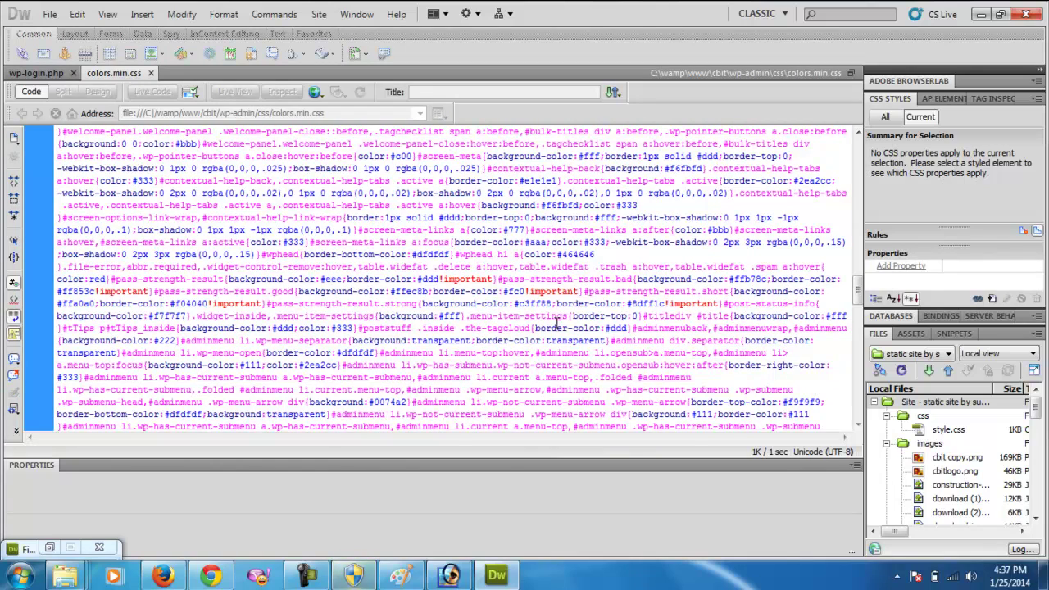
Return to Chrome, close the developer tools, and view the CBIT home page
click(211, 576)
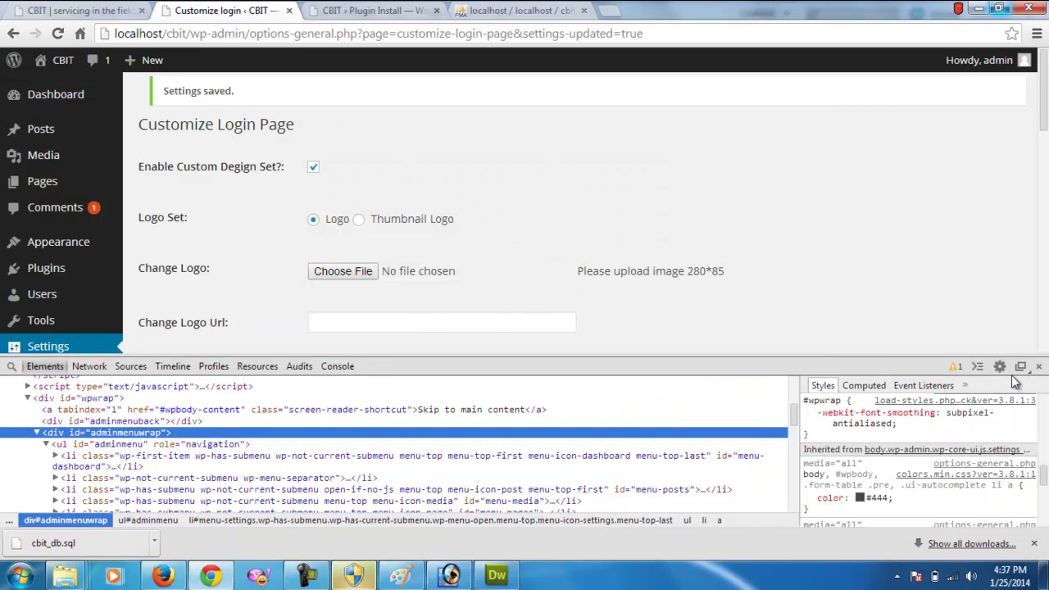
click(1039, 366)
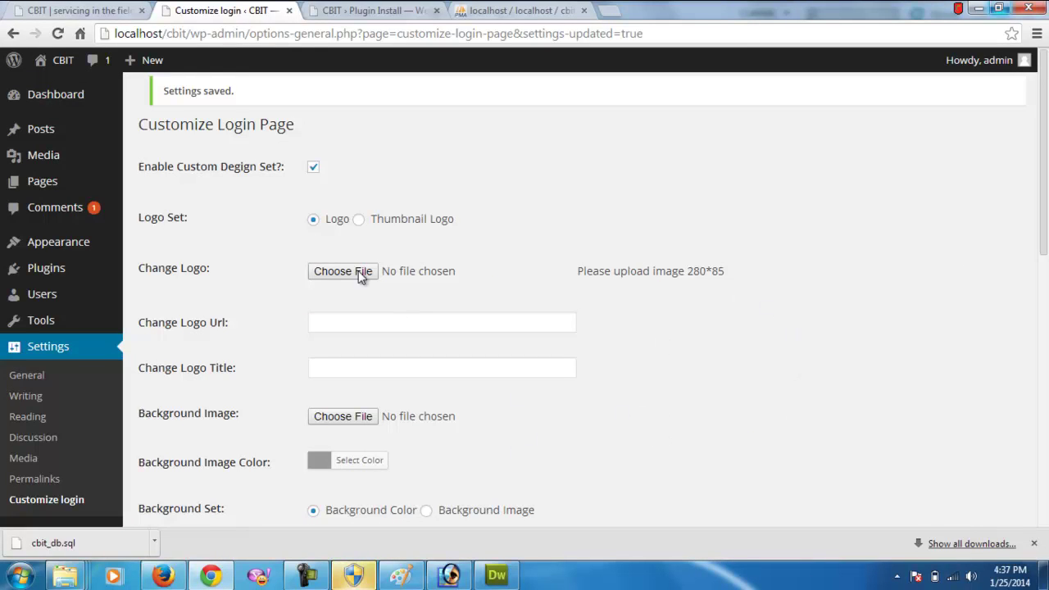
click(65, 12)
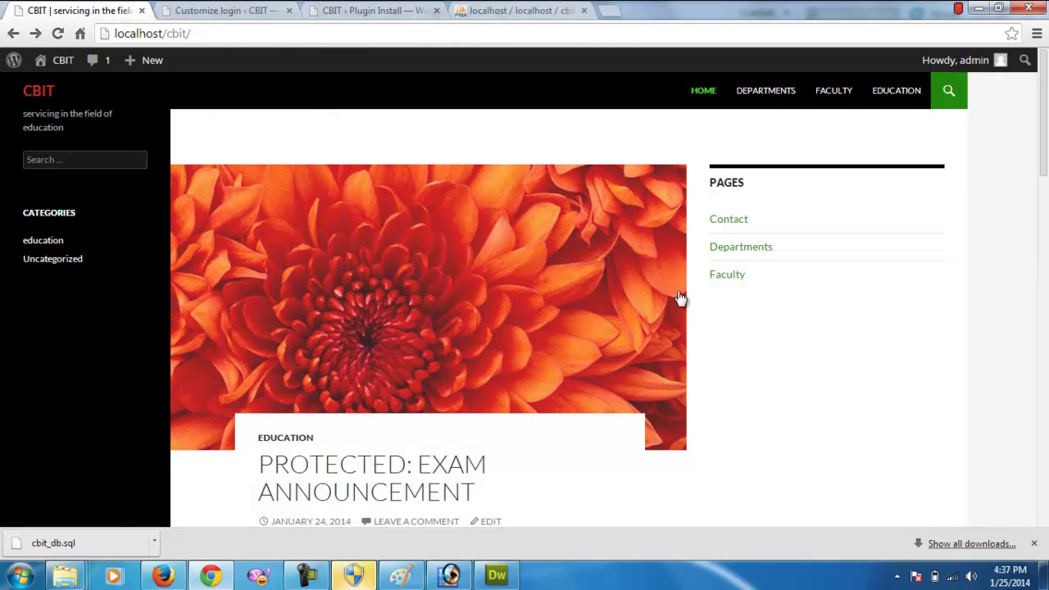
drag(1044, 156, 1047, 124)
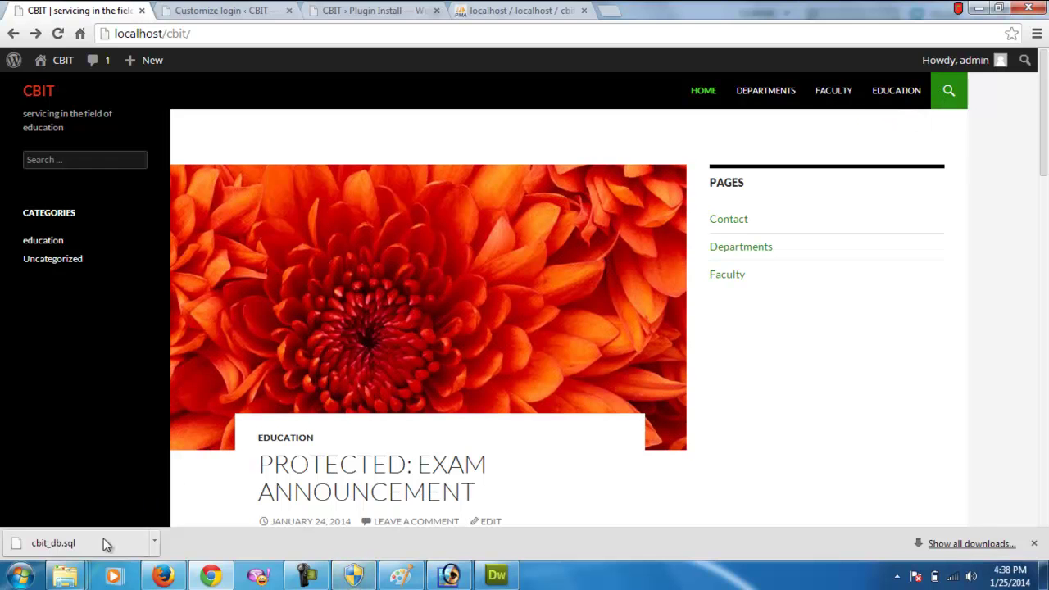
In Windows Explorer, go from the css folder back to cbit, open wp-content, and check its upgrade folder before returning to wp-content
mouse_move(66, 575)
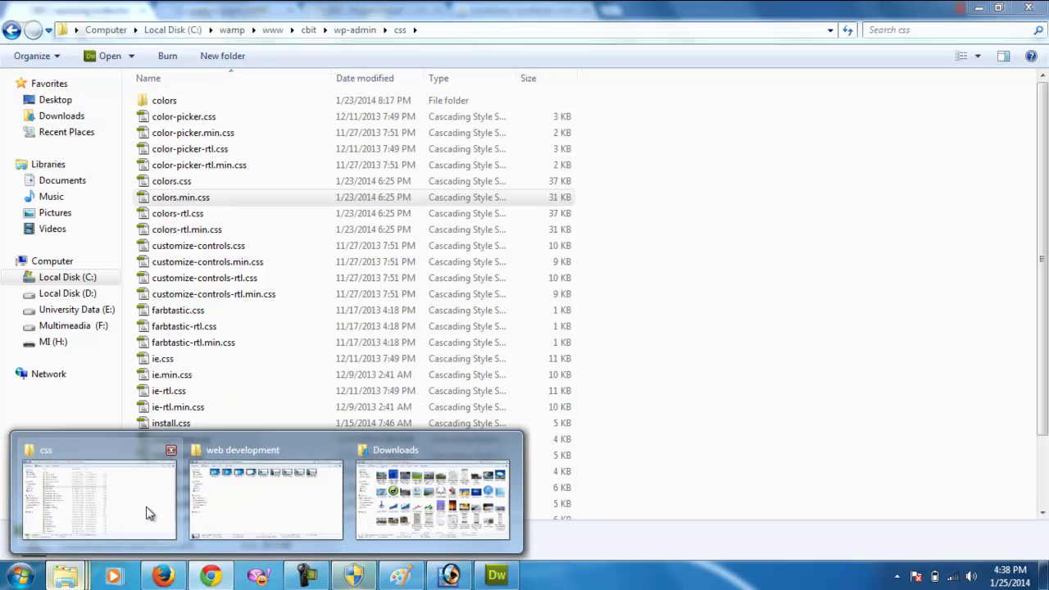
click(147, 511)
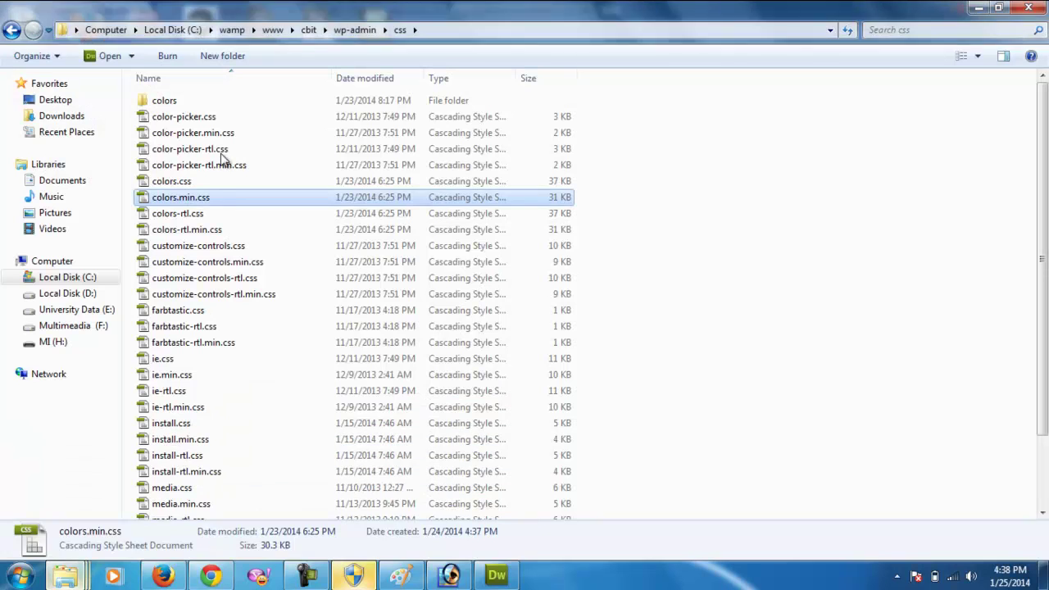
click(310, 31)
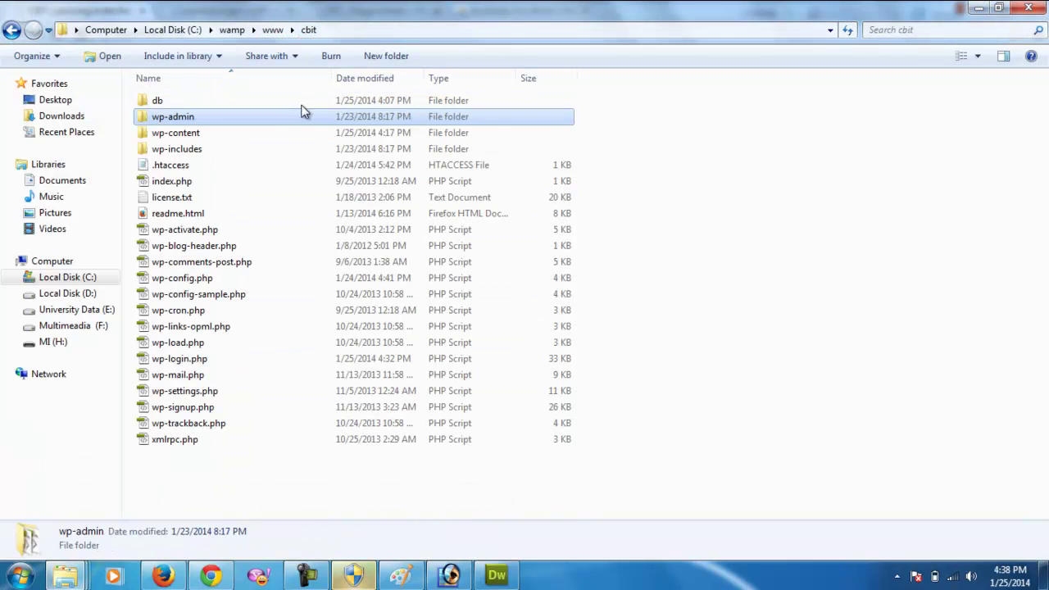
double_click(233, 132)
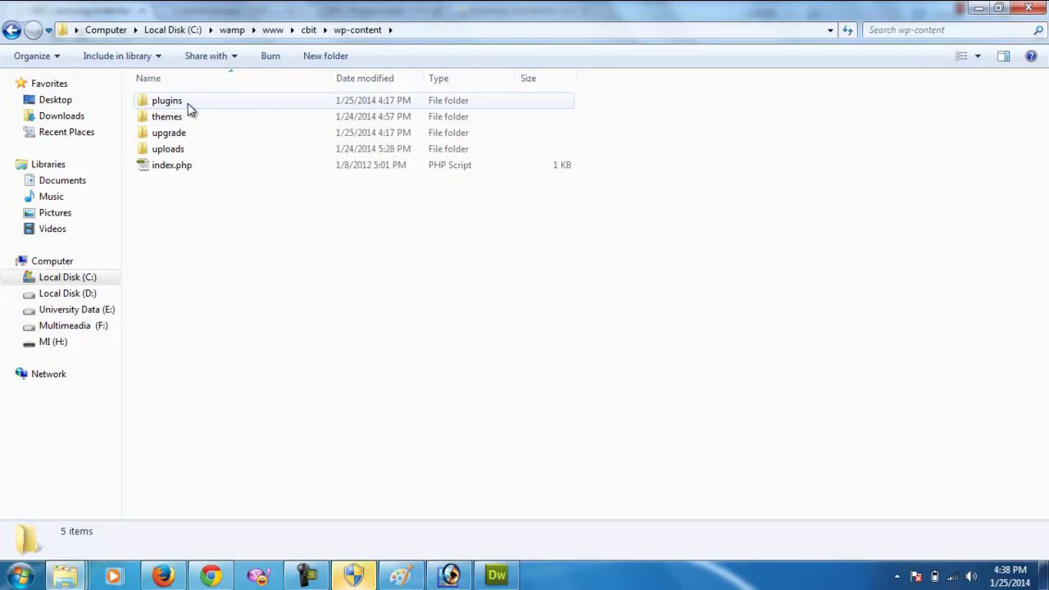
double_click(169, 133)
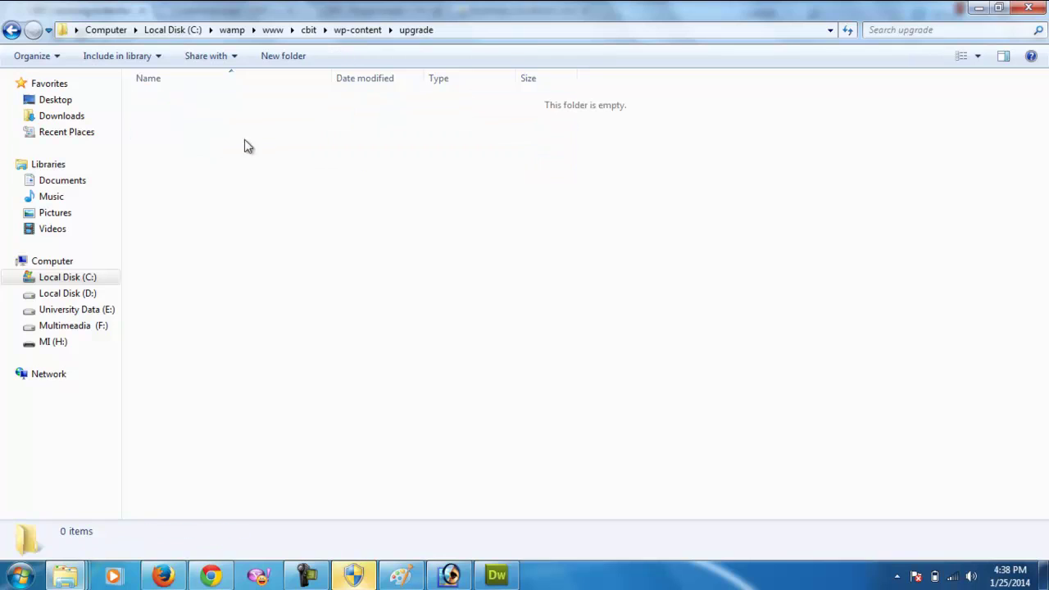
click(361, 31)
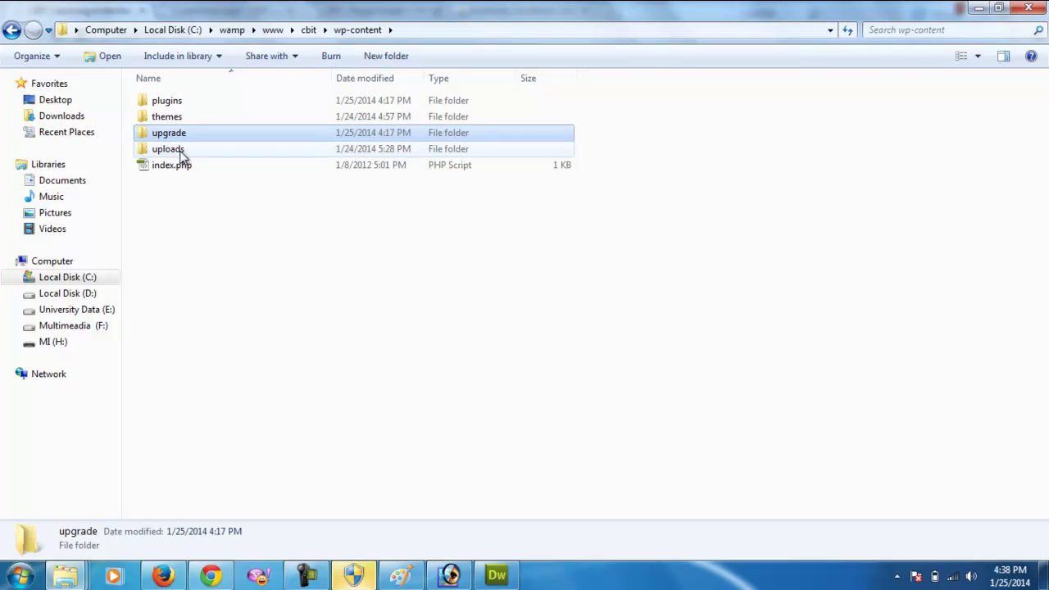
Open the uploads folder down to 2014/01, look over all the uploaded images, and return to wp-content
click(182, 154)
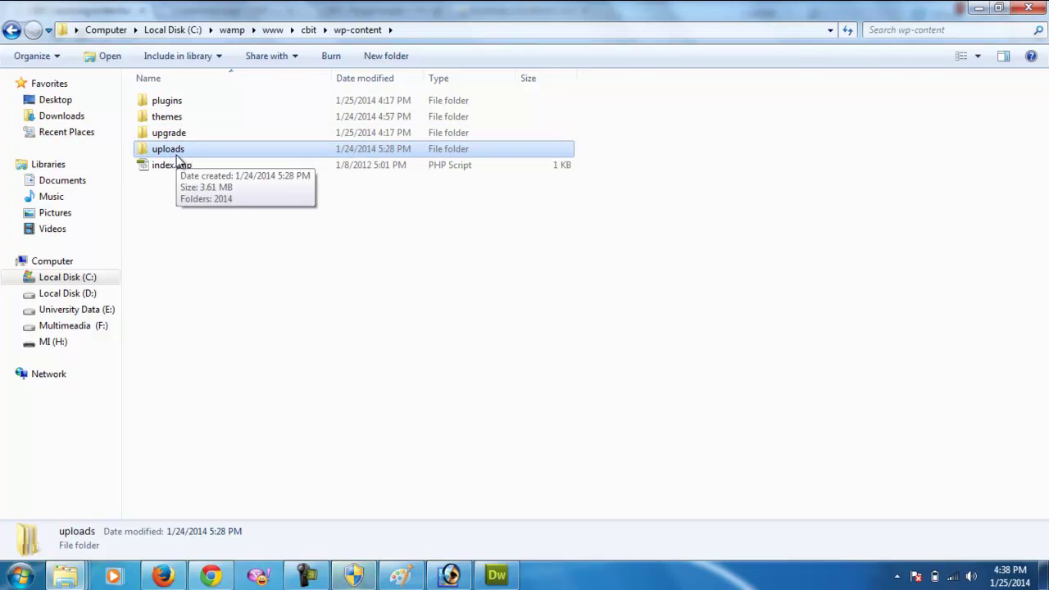
double_click(175, 155)
double_click(188, 105)
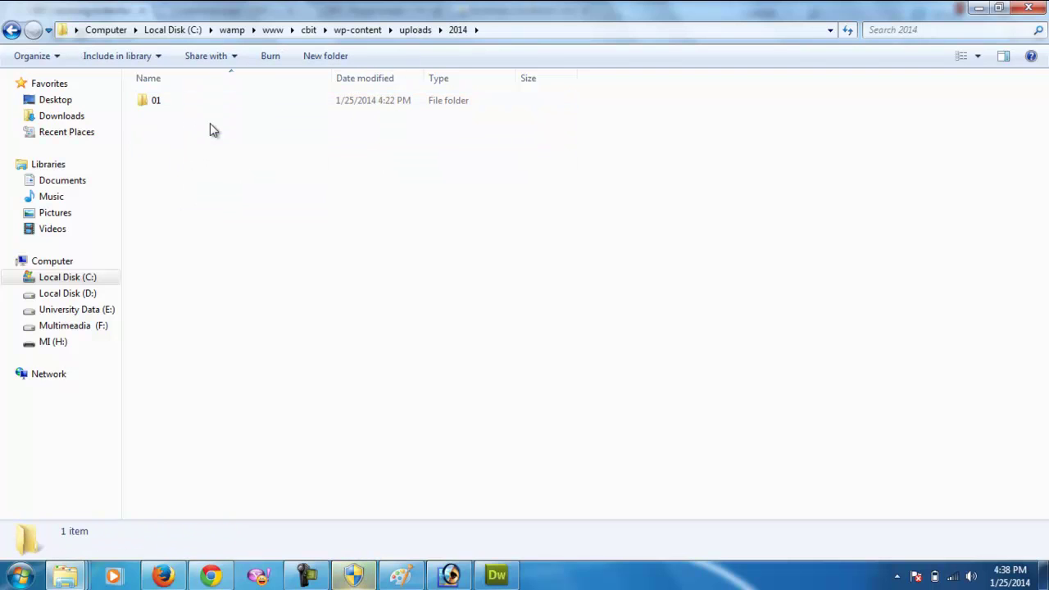
double_click(209, 107)
drag(999, 316, 762, 456)
drag(976, 308, 136, 74)
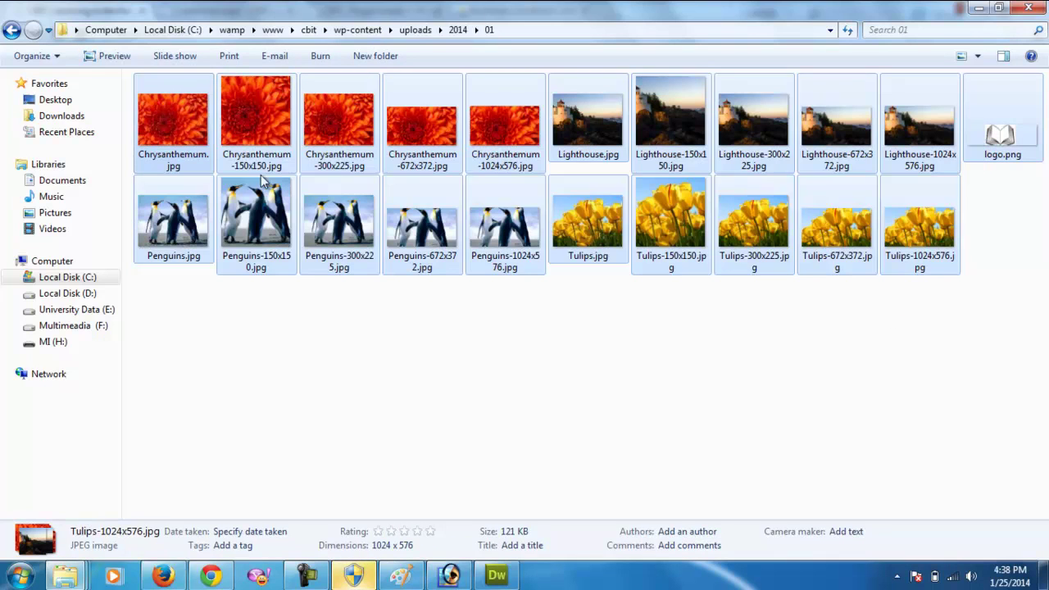
click(408, 308)
click(357, 32)
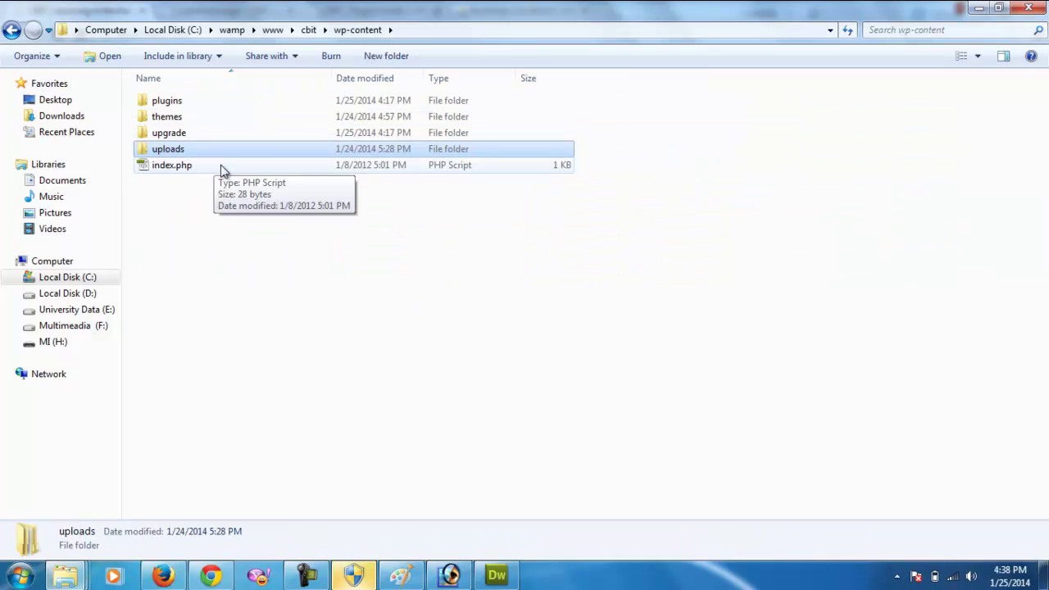
Open the themes folder in wp-content and go into the twentyfourteen theme folder
key(F2)
click(220, 199)
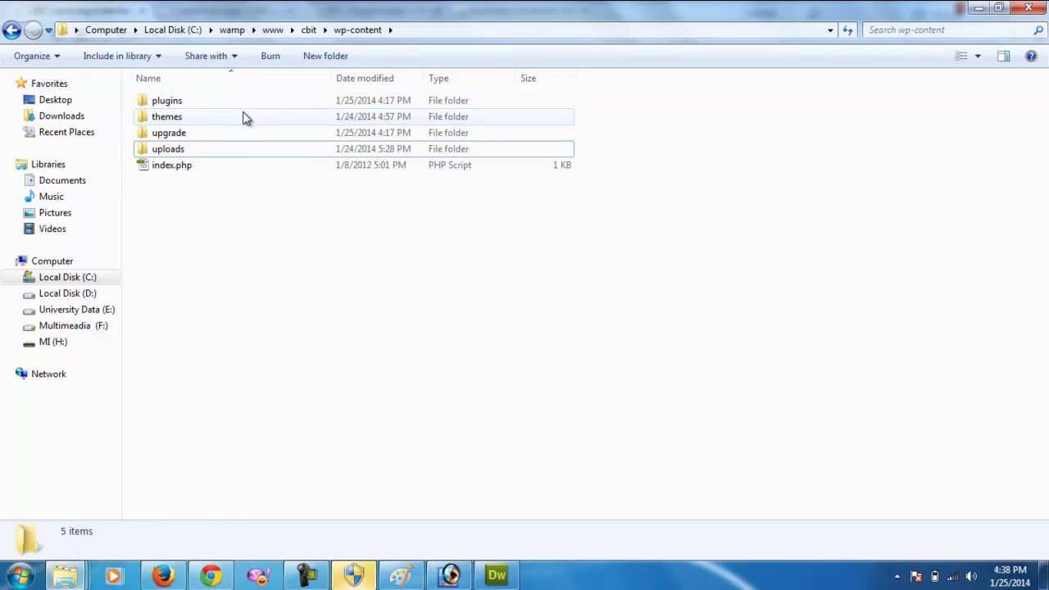
click(210, 133)
double_click(210, 119)
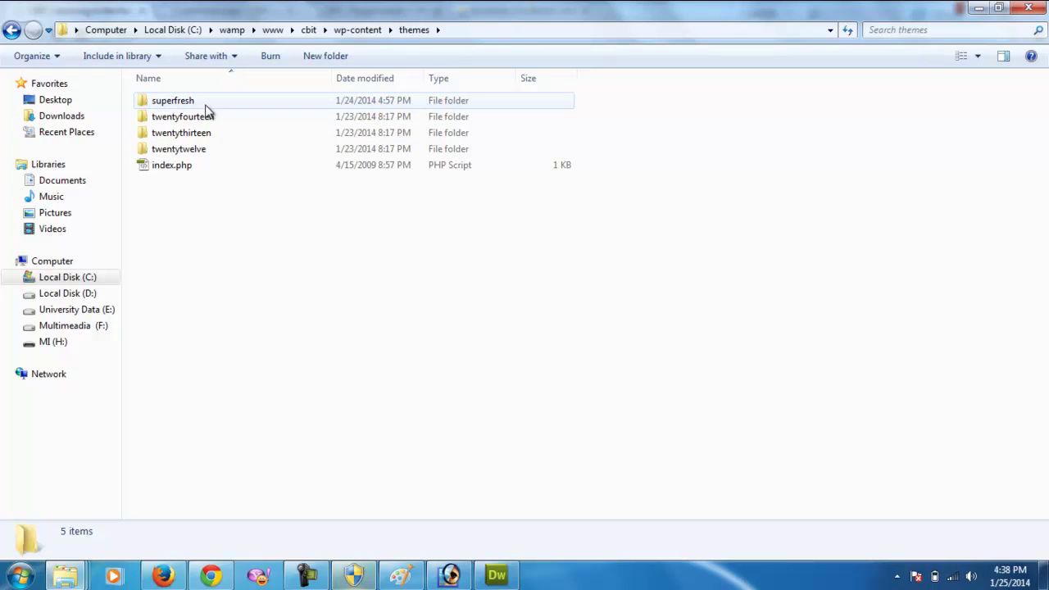
click(219, 121)
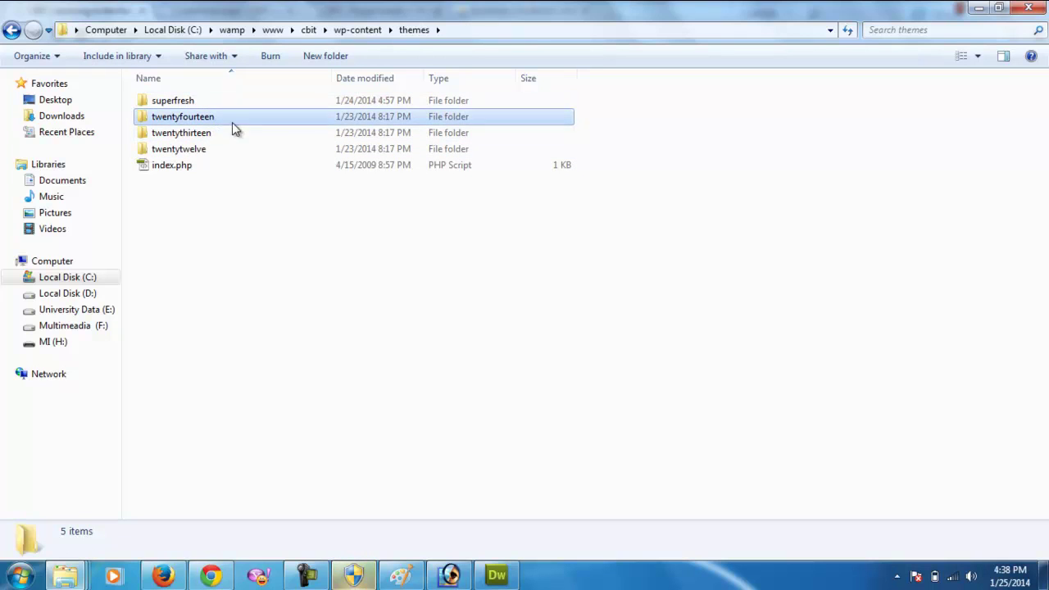
double_click(217, 123)
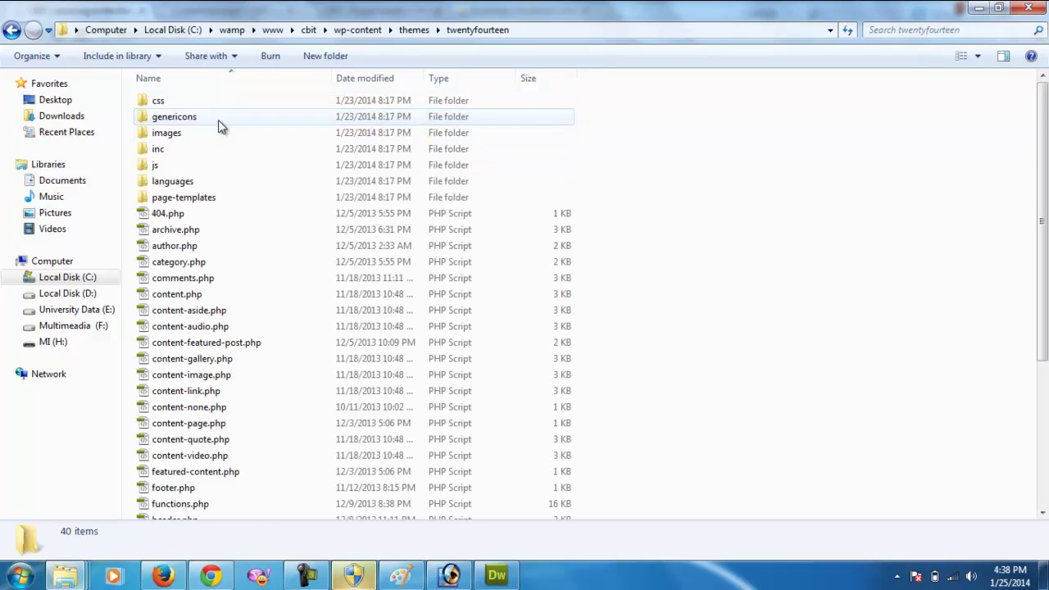
Look through the twentyfourteen theme's folders, PHP templates and stylesheets
scroll(1037, 194, down, 4)
scroll(373, 170, up, 4)
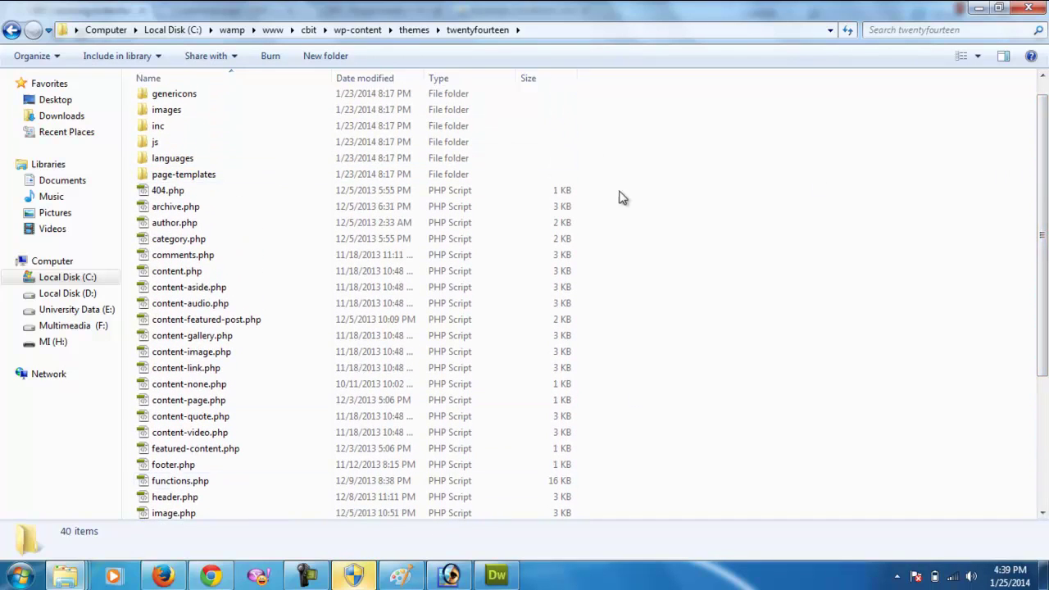
scroll(1043, 273, up, 1)
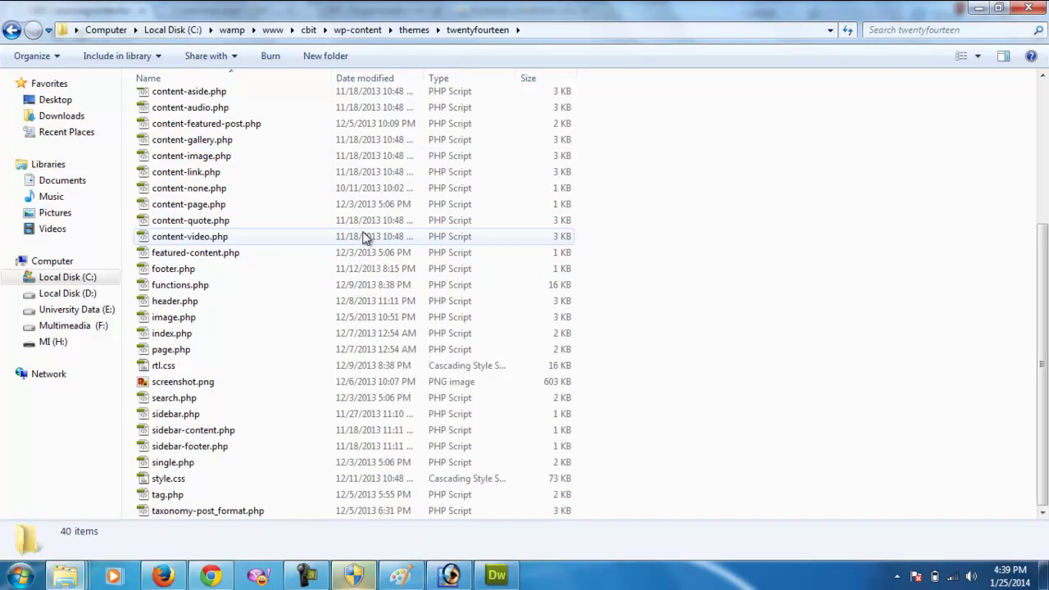
scroll(361, 272, up, 1)
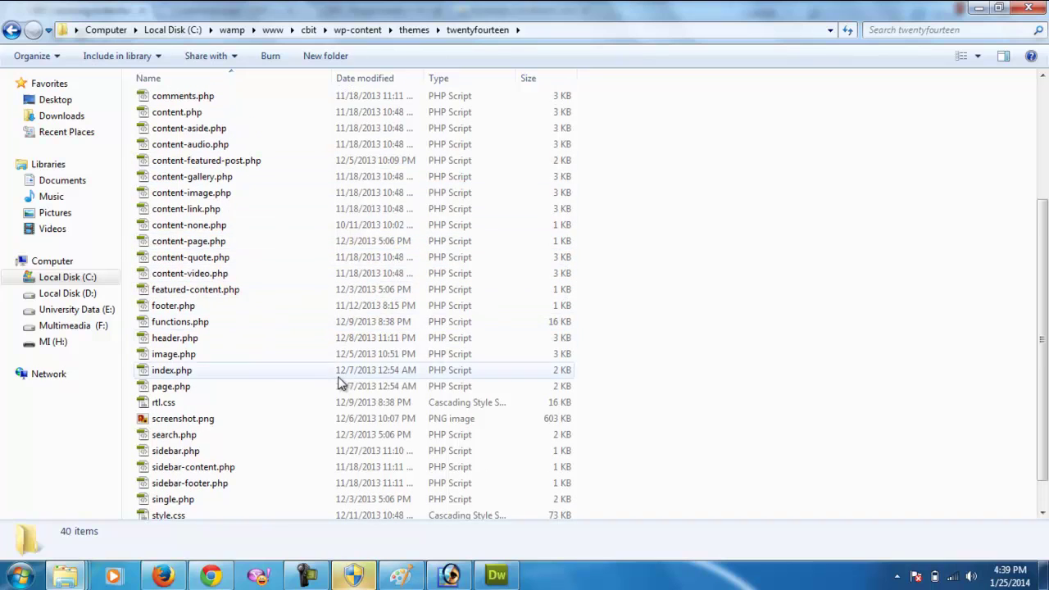
Review the twentyfourteen folder's template files and style.css, check inside its css subfolder, and return to the theme's file list
scroll(293, 344, up, 2)
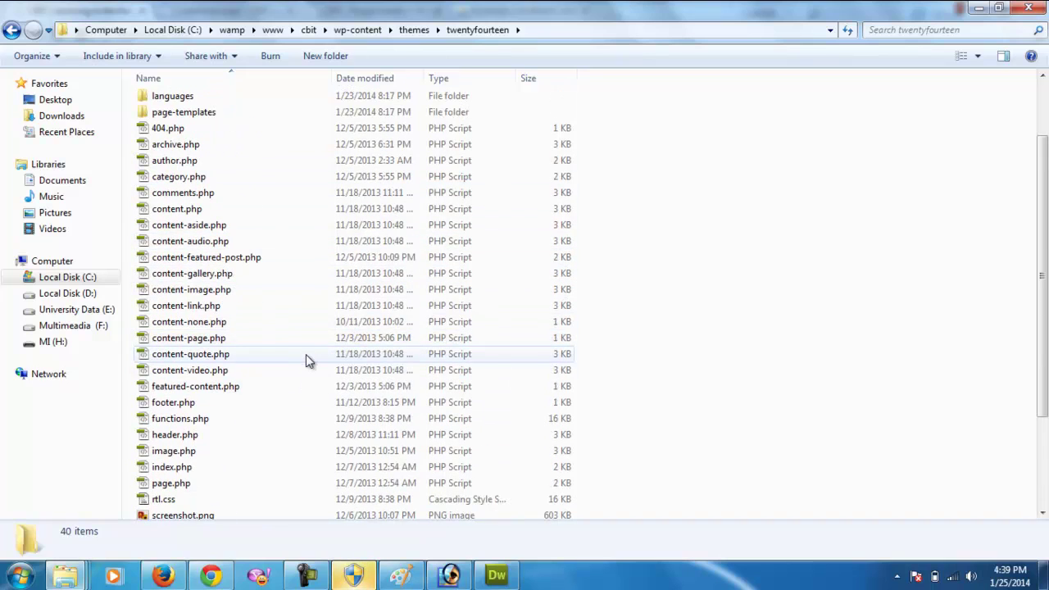
scroll(305, 354, up, 2)
scroll(307, 356, down, 4)
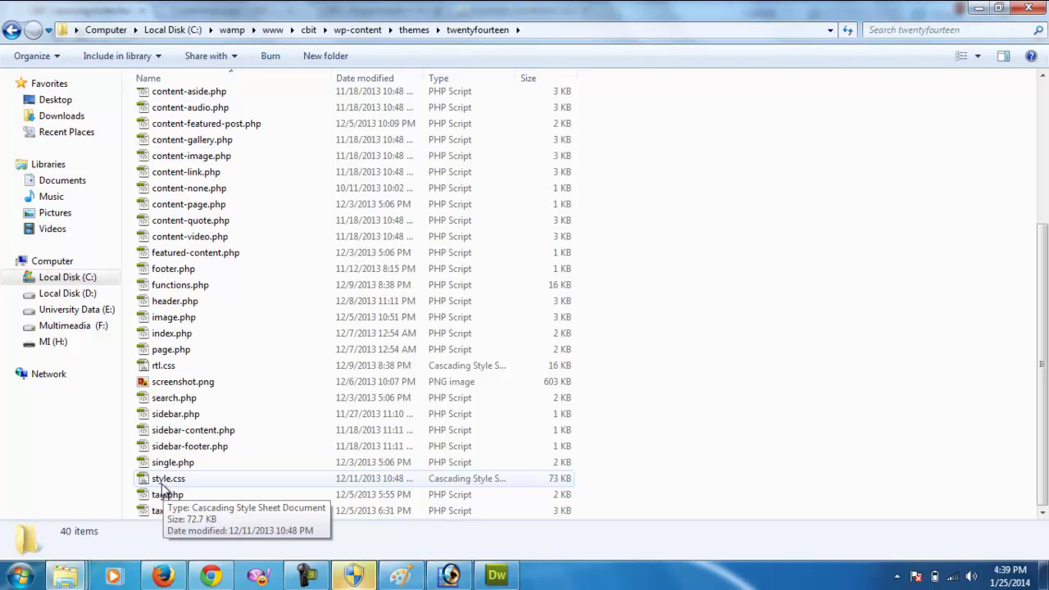
scroll(262, 237, up, 5)
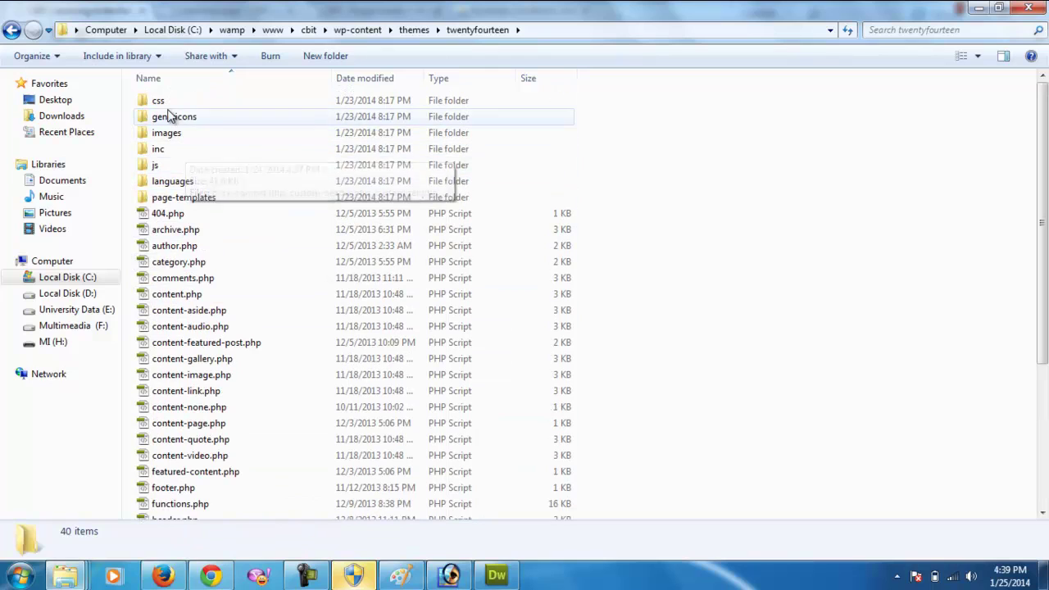
double_click(158, 100)
drag(210, 235, 231, 276)
click(477, 31)
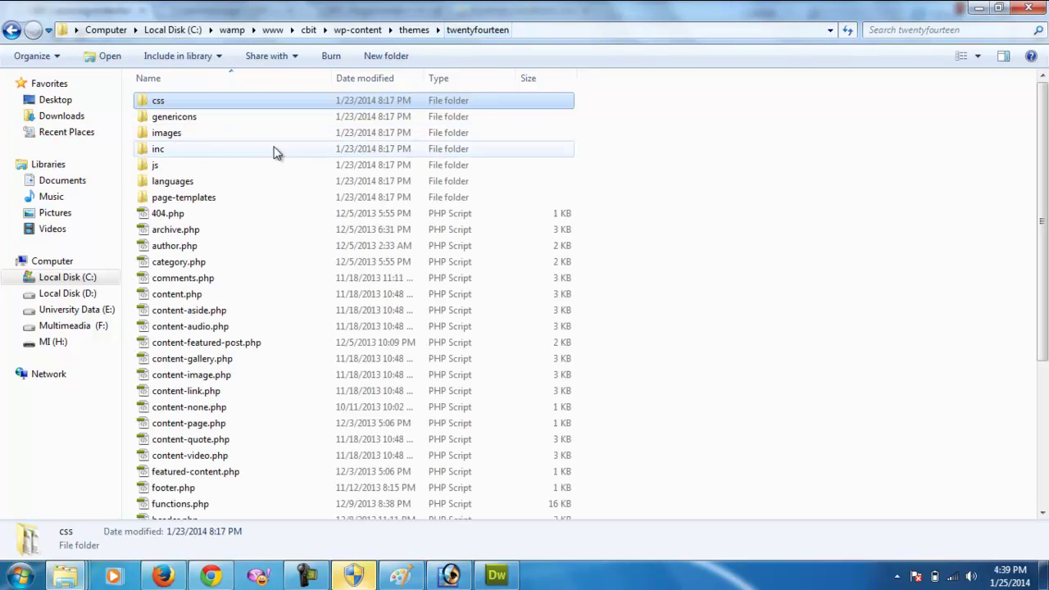
scroll(209, 320, down, 5)
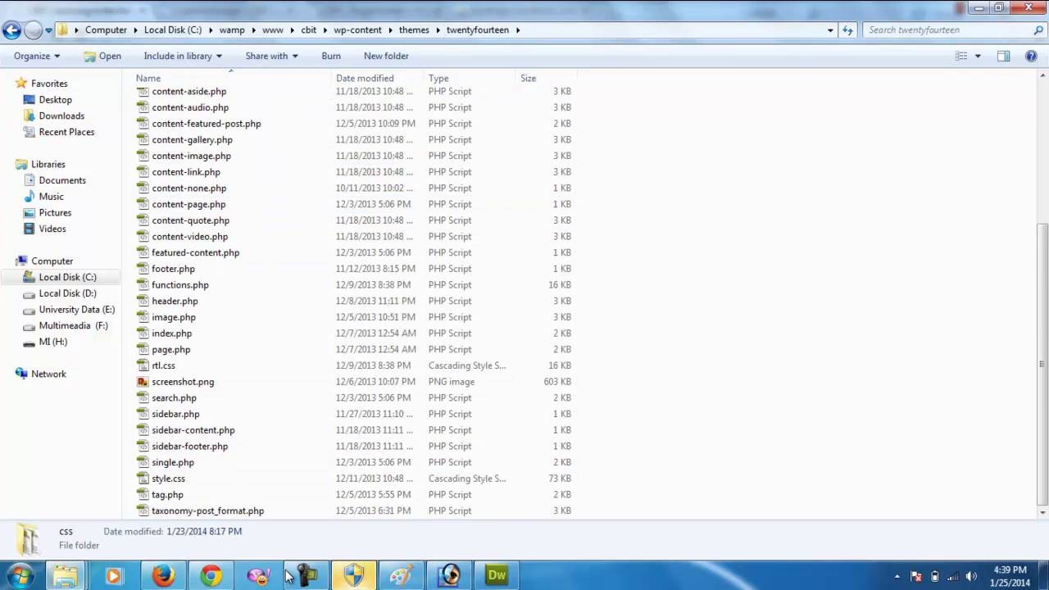
In Firefox, inspect the Departments link under Pages, view its .content-sidebar .widget a rule in style.css up to the file header, and close the developer tools
click(210, 576)
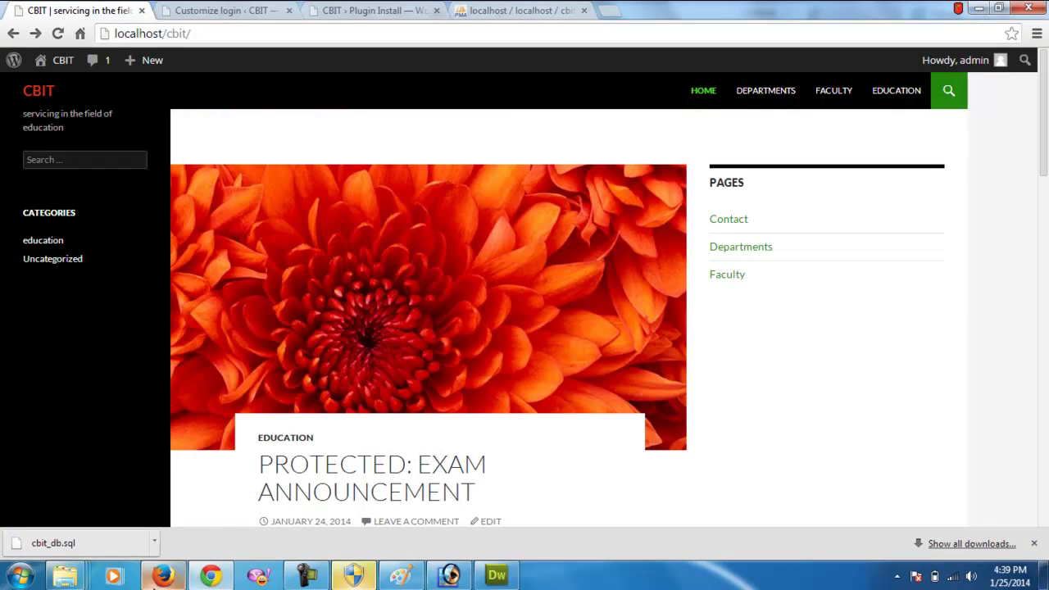
click(162, 577)
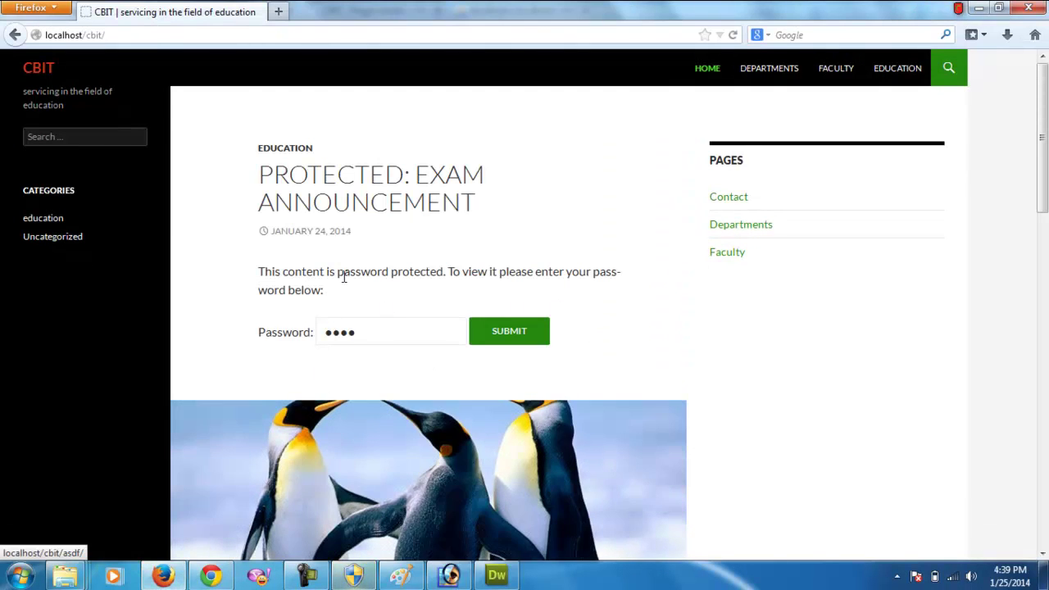
right_click(750, 233)
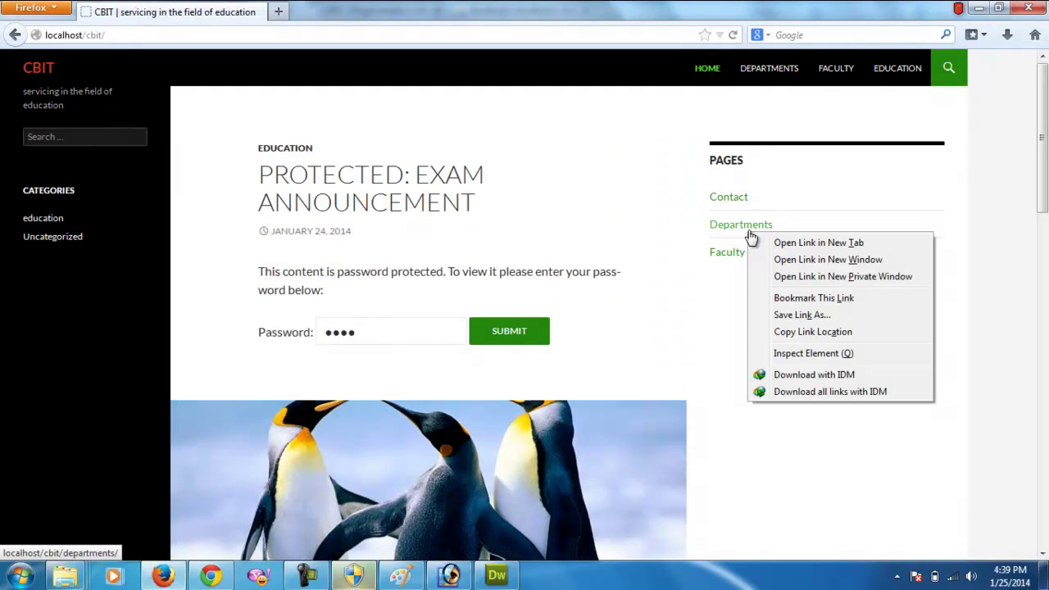
click(804, 354)
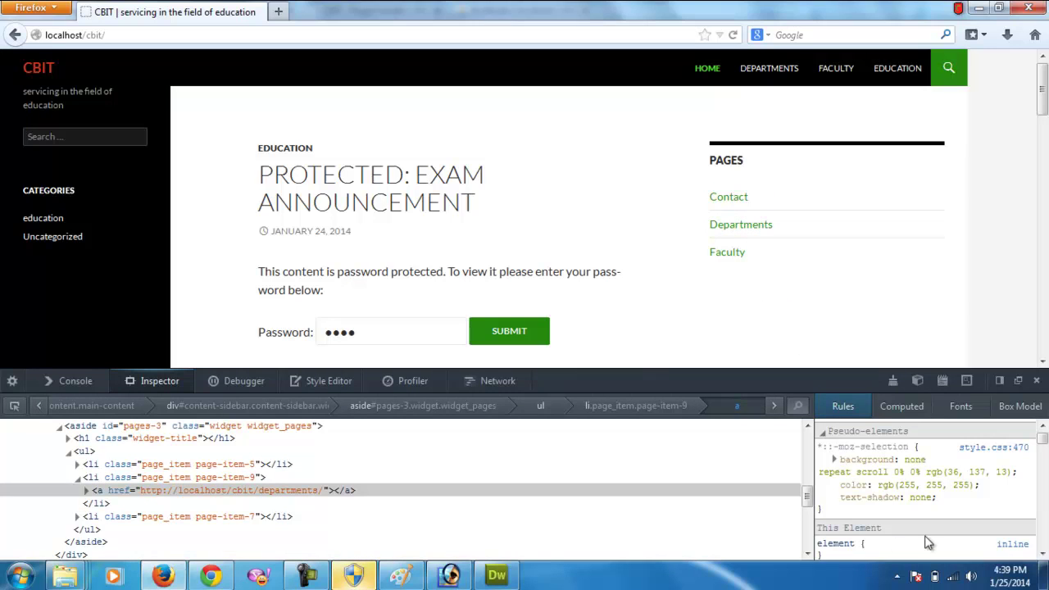
scroll(1018, 553, down, 1)
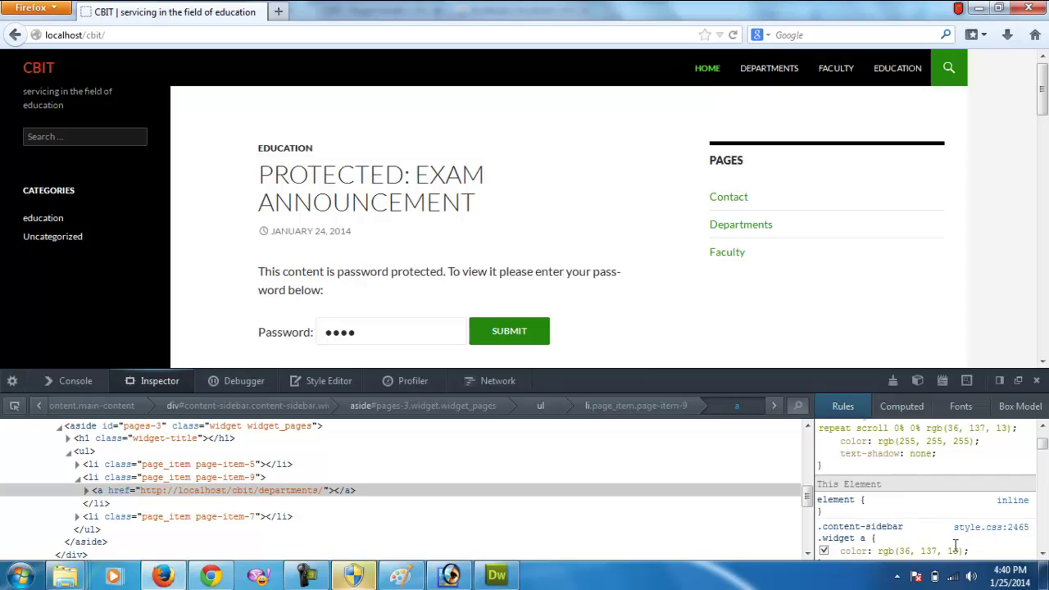
click(994, 528)
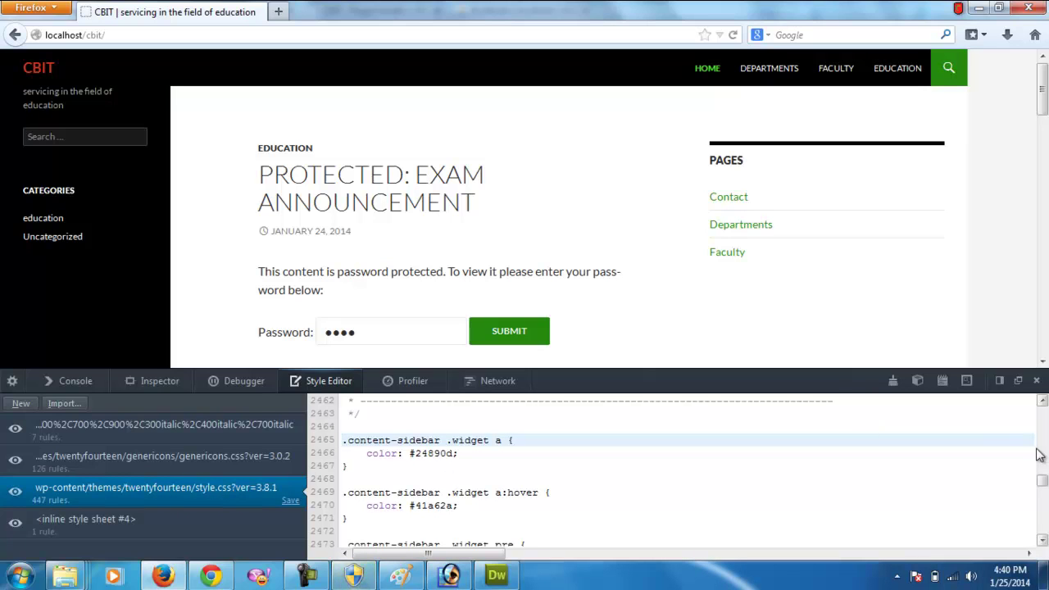
drag(1043, 487, 1043, 404)
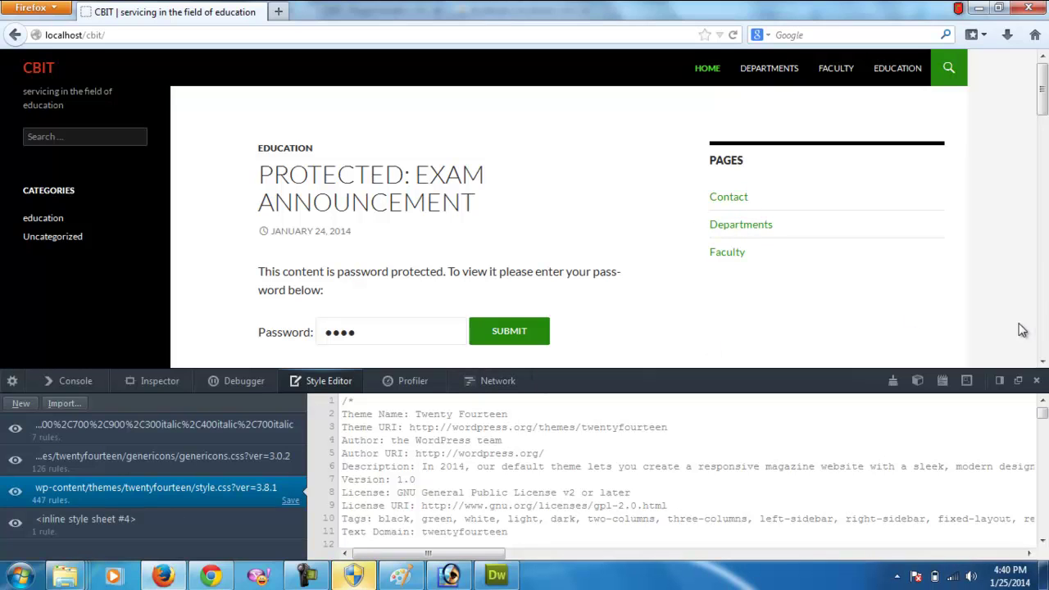
click(1038, 385)
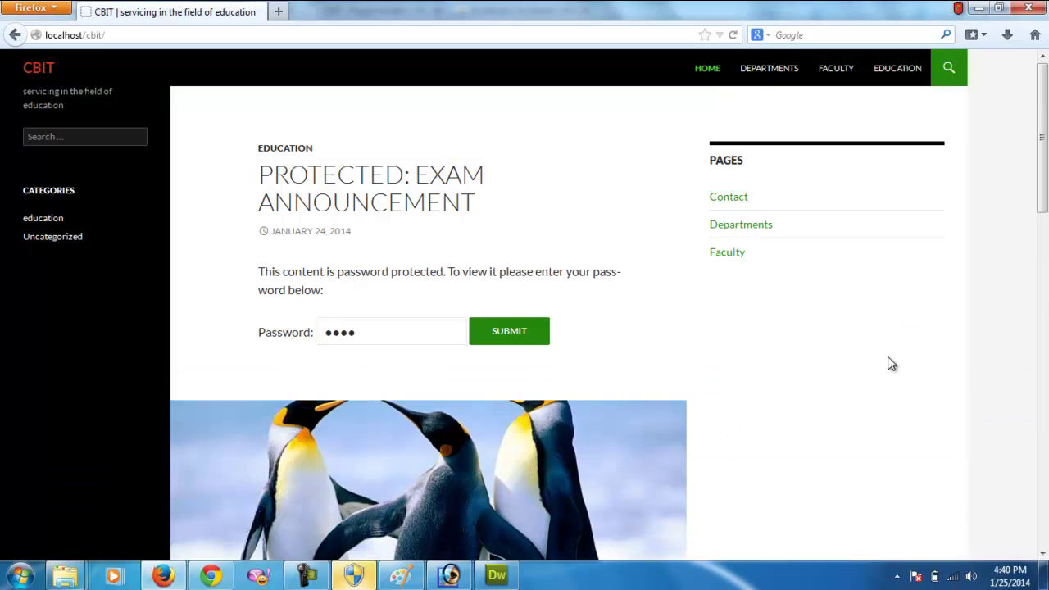
Inspect the Departments link again and step up through its parent li, ul and aside widget elements
right_click(746, 232)
click(807, 350)
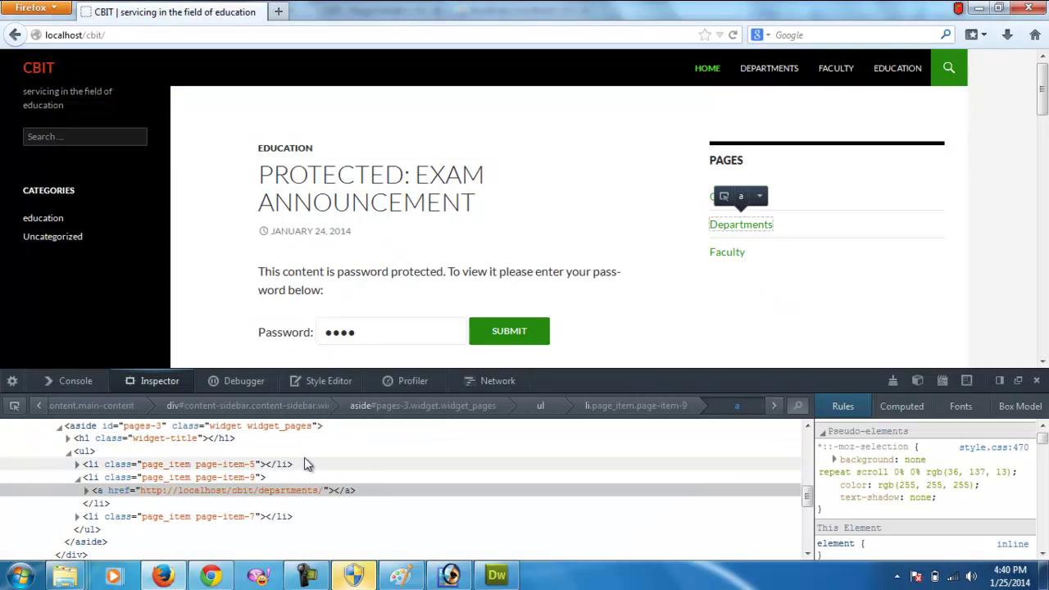
click(613, 410)
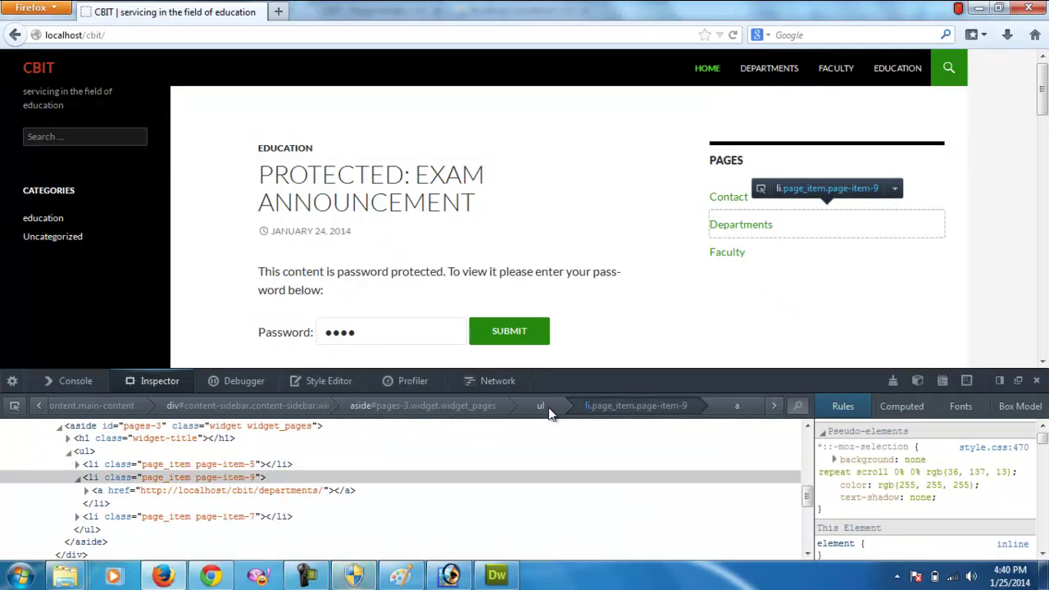
click(548, 412)
click(428, 411)
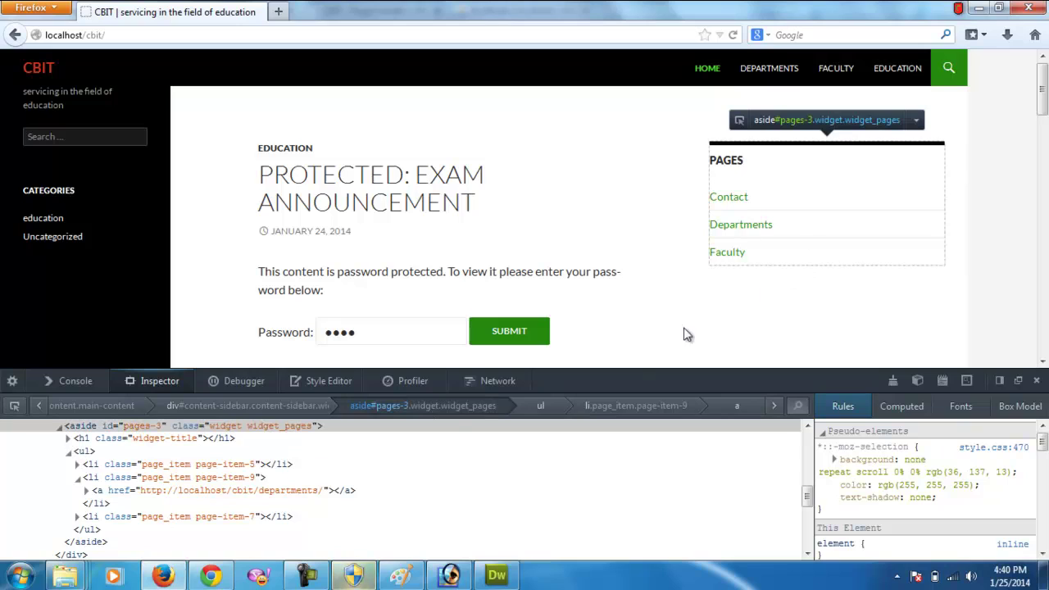
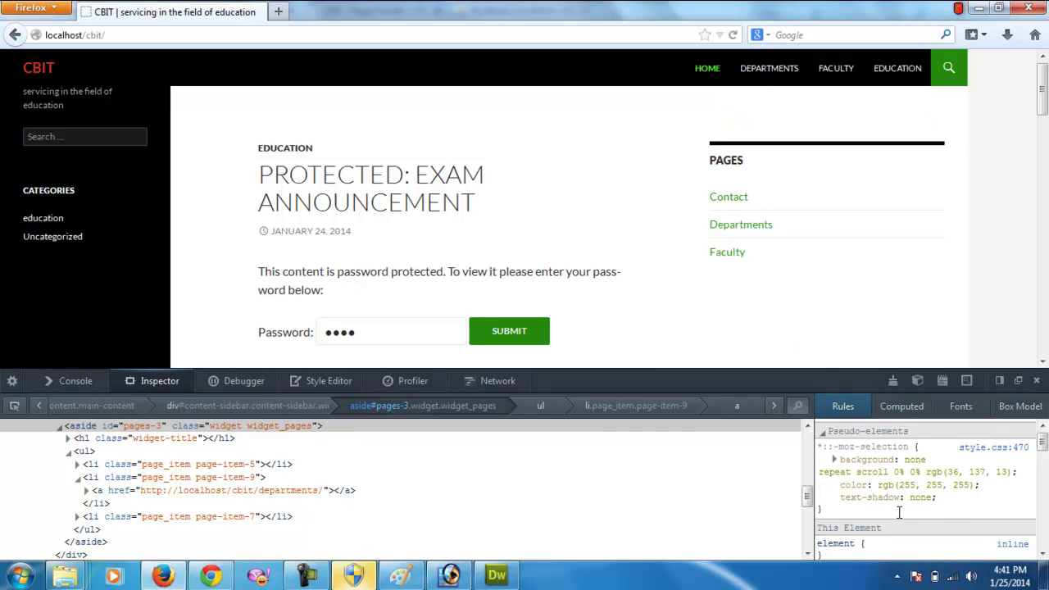
Open style.css from the twentyfourteen theme folder in Dreamweaver as a new document
click(497, 576)
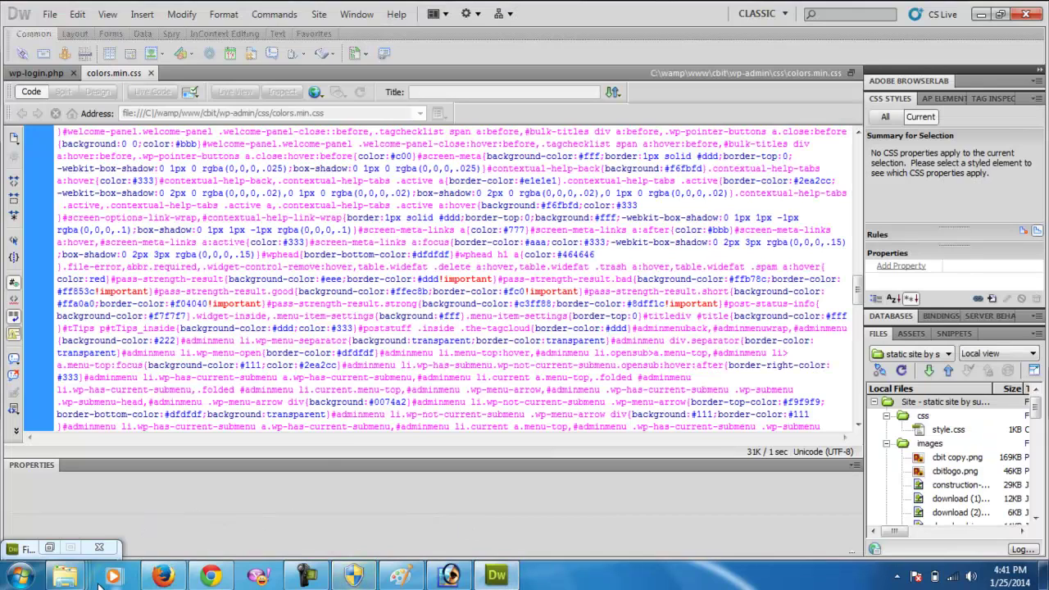
mouse_move(69, 576)
click(161, 483)
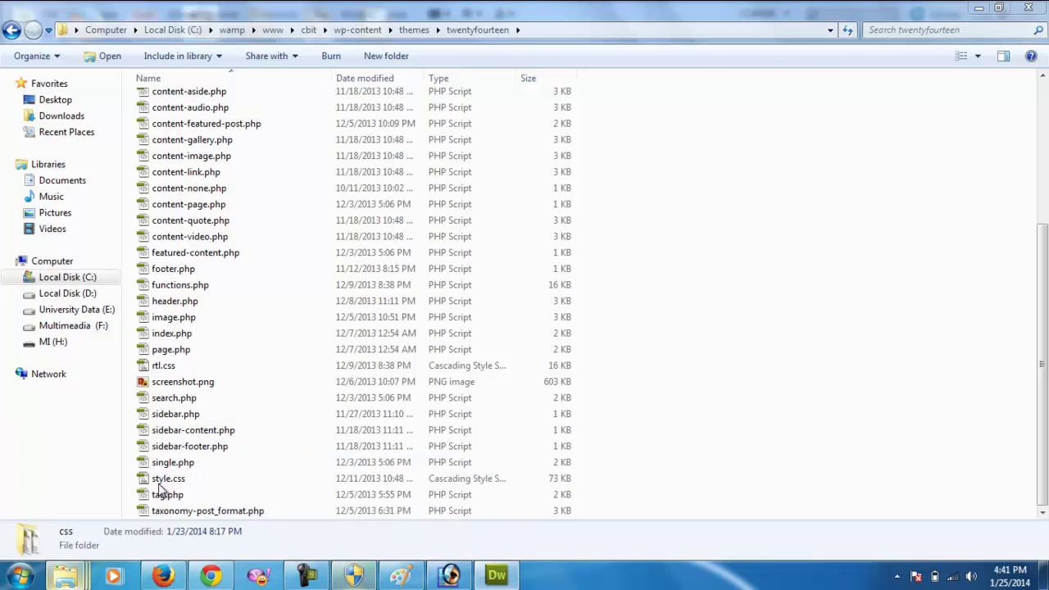
drag(182, 480, 423, 153)
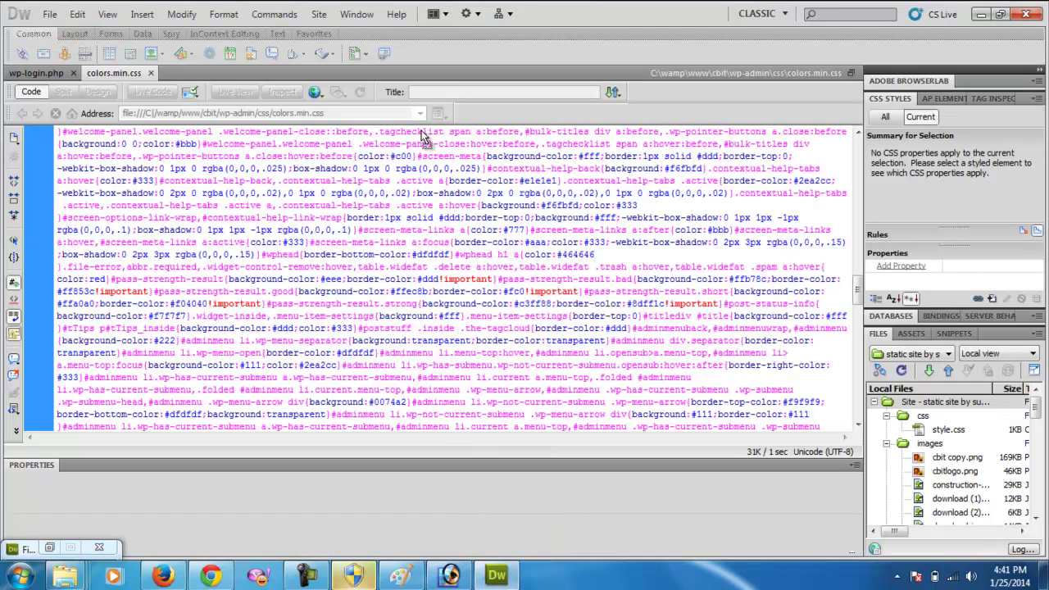
drag(442, 79, 443, 80)
Look through the style.css code from the table of contents to the end of the file
scroll(427, 216, down, 12)
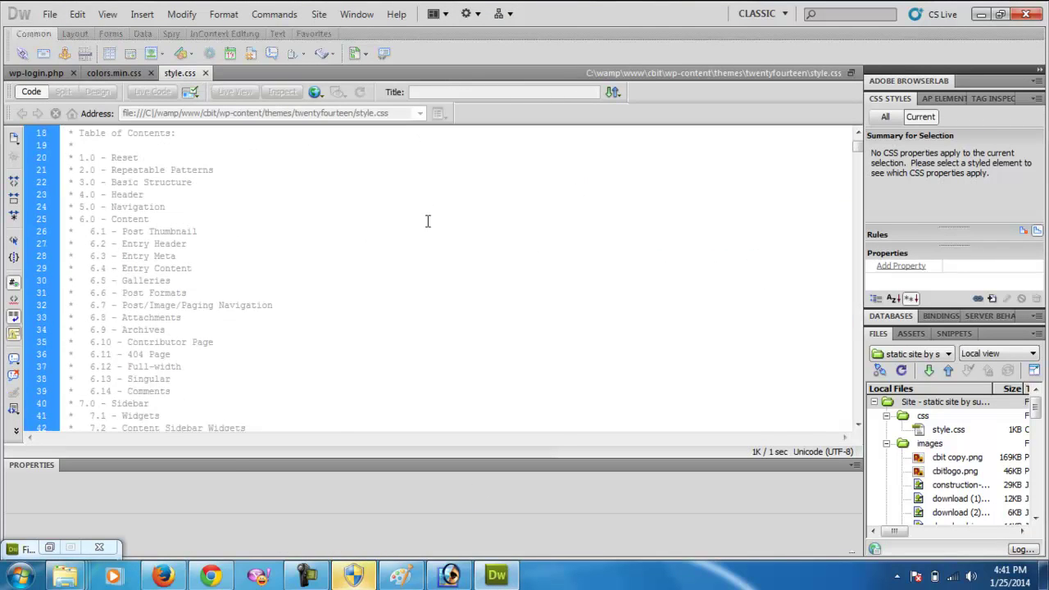
scroll(161, 337, down, 20)
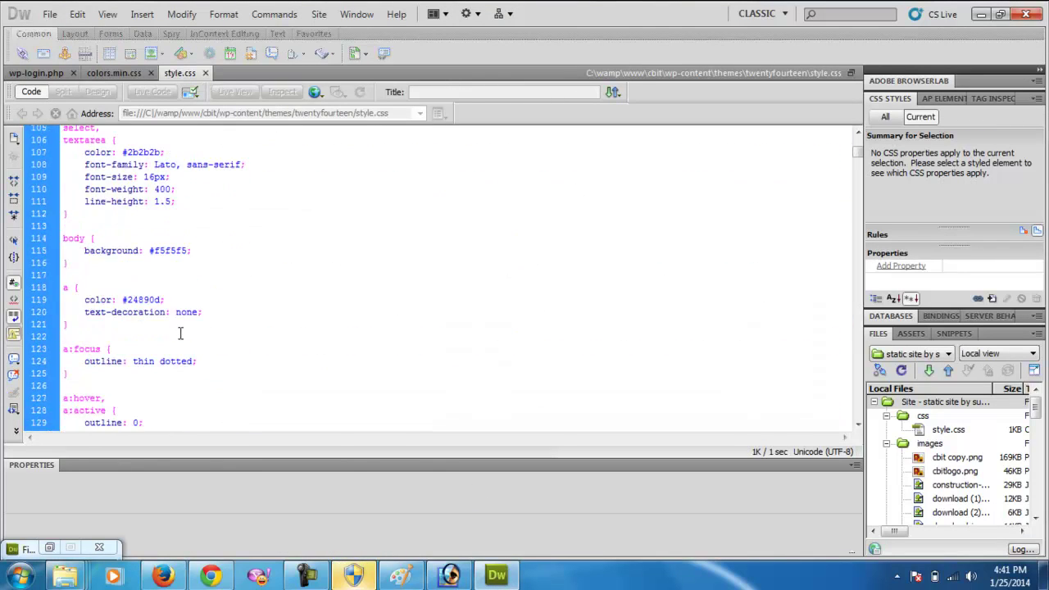
scroll(185, 332, down, 20)
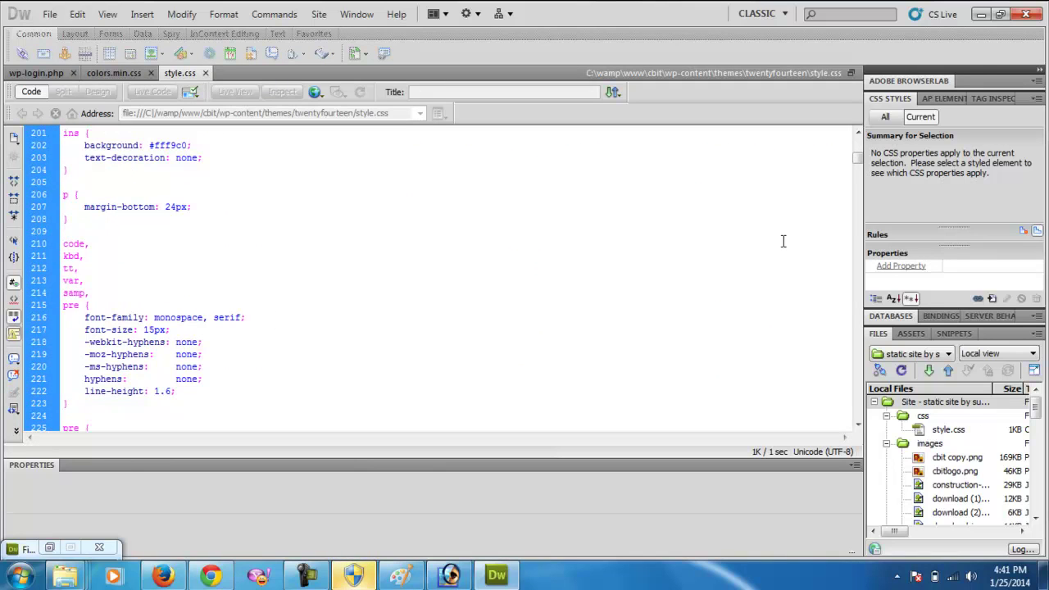
drag(858, 157, 829, 450)
key(ctrl+a)
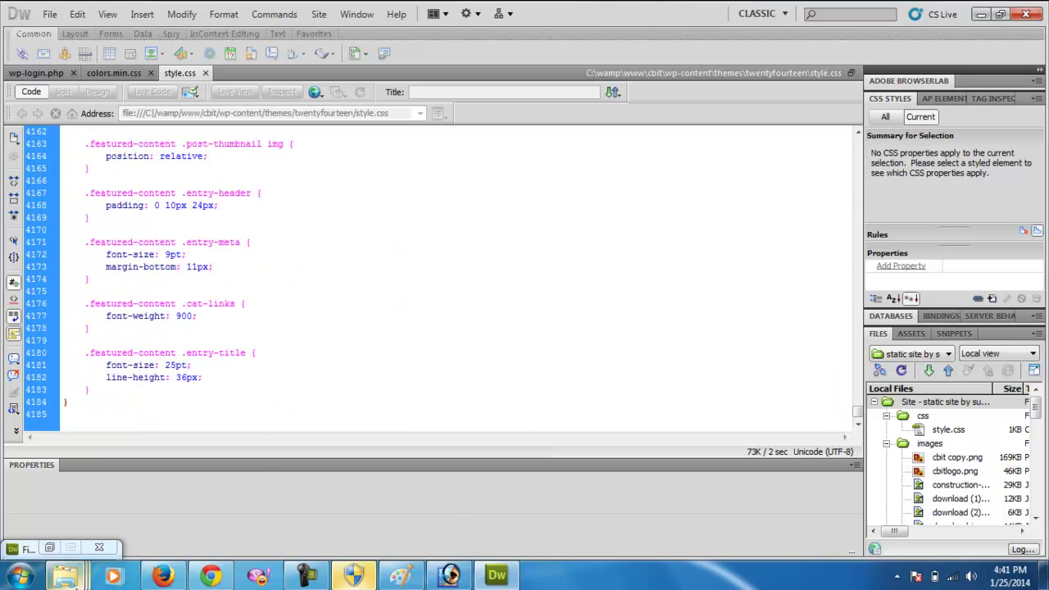
Open sidebar.php from the twentyfourteen folder in Dreamweaver and view its code down to the end
mouse_move(80, 581)
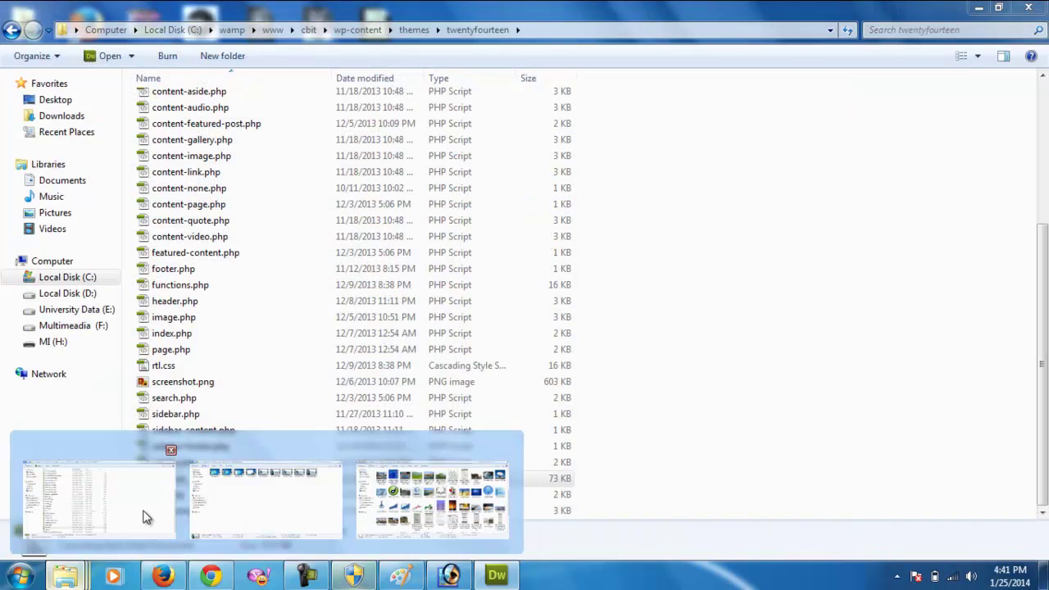
click(145, 517)
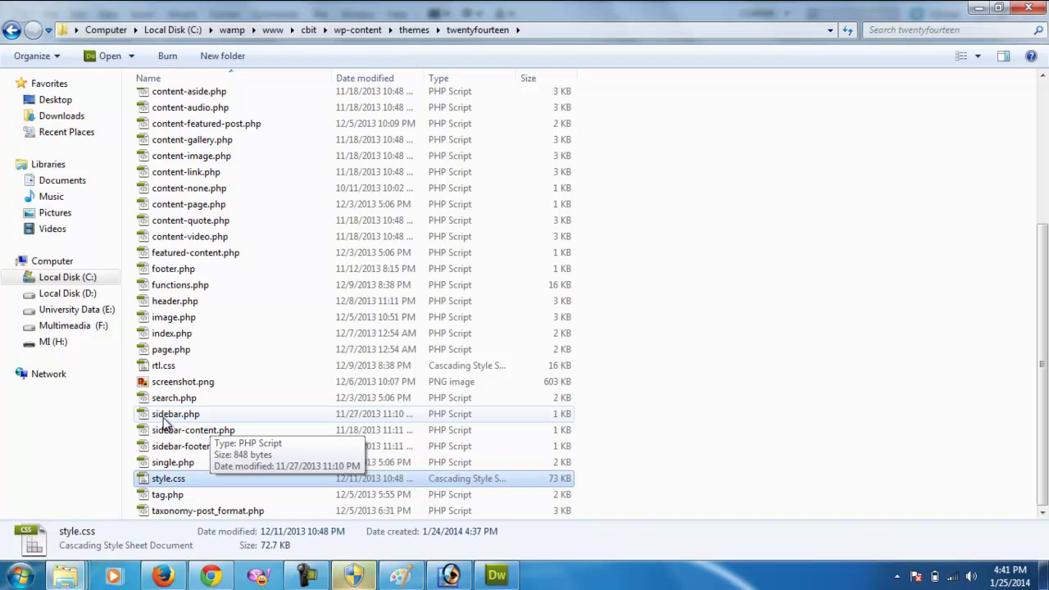
drag(164, 422, 271, 86)
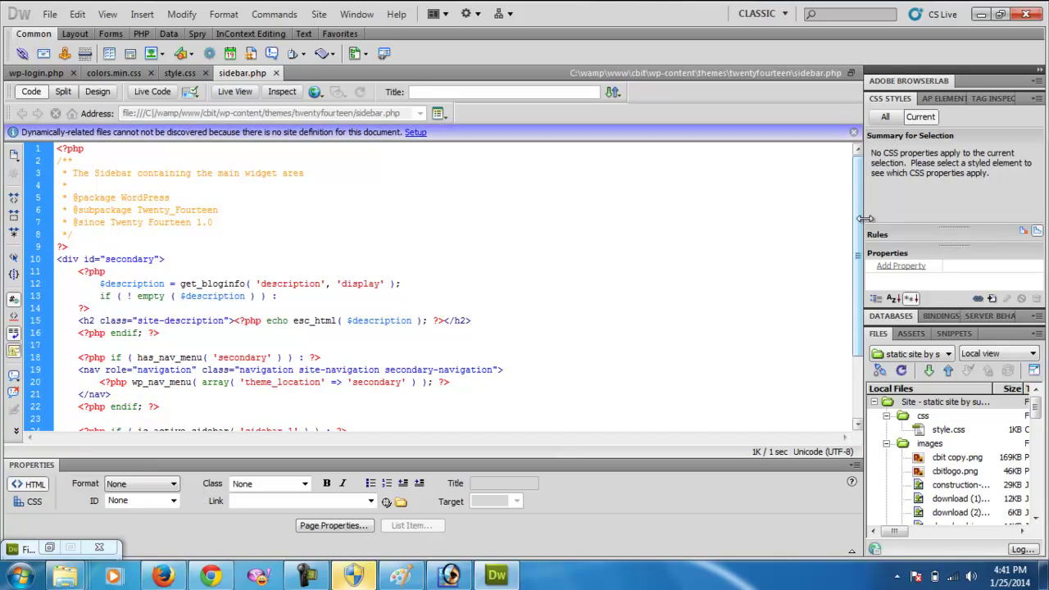
drag(858, 250, 837, 308)
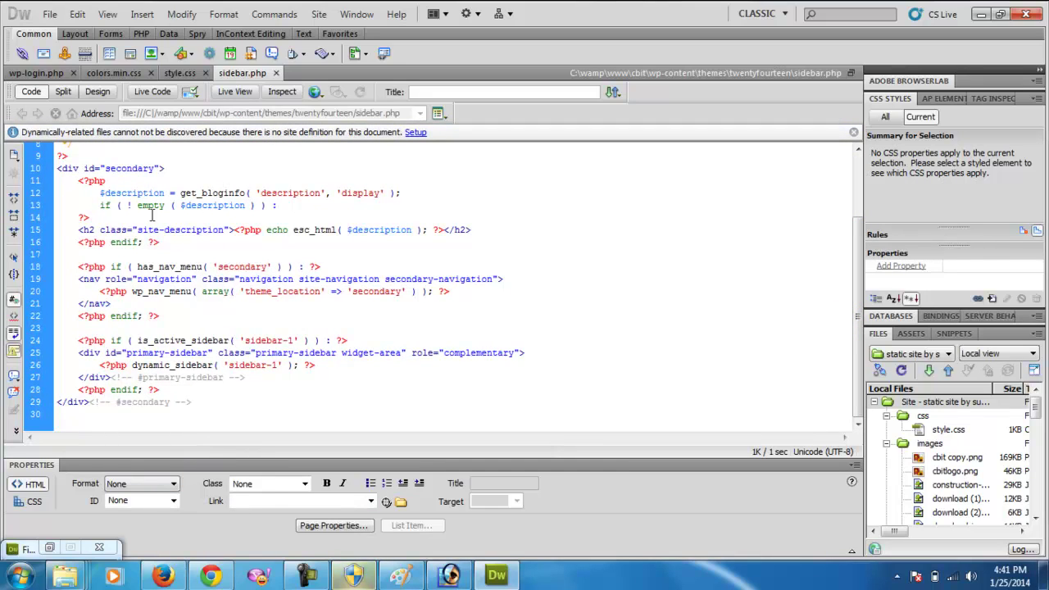
Examine the sidebar.php code by highlighting the site description PHP block, the secondary navigation block and the get_bloginfo call
drag(69, 180, 148, 217)
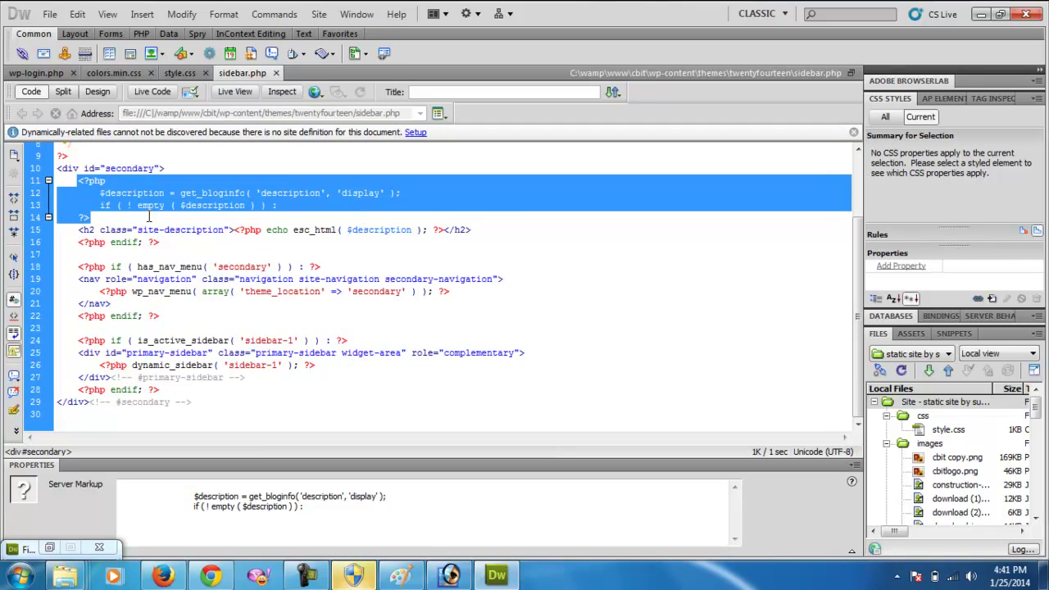
click(206, 240)
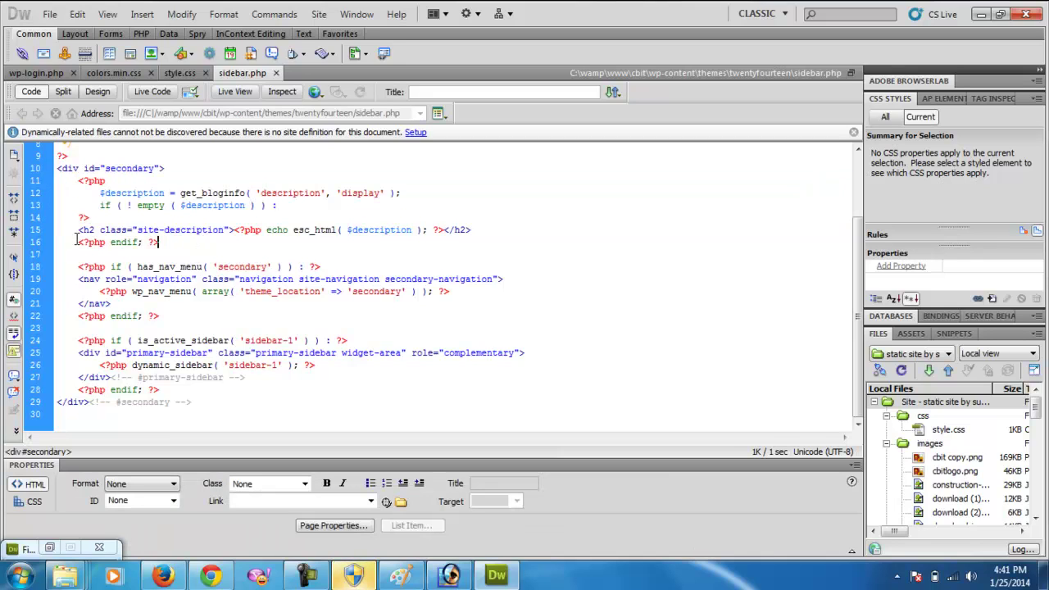
drag(82, 266, 146, 307)
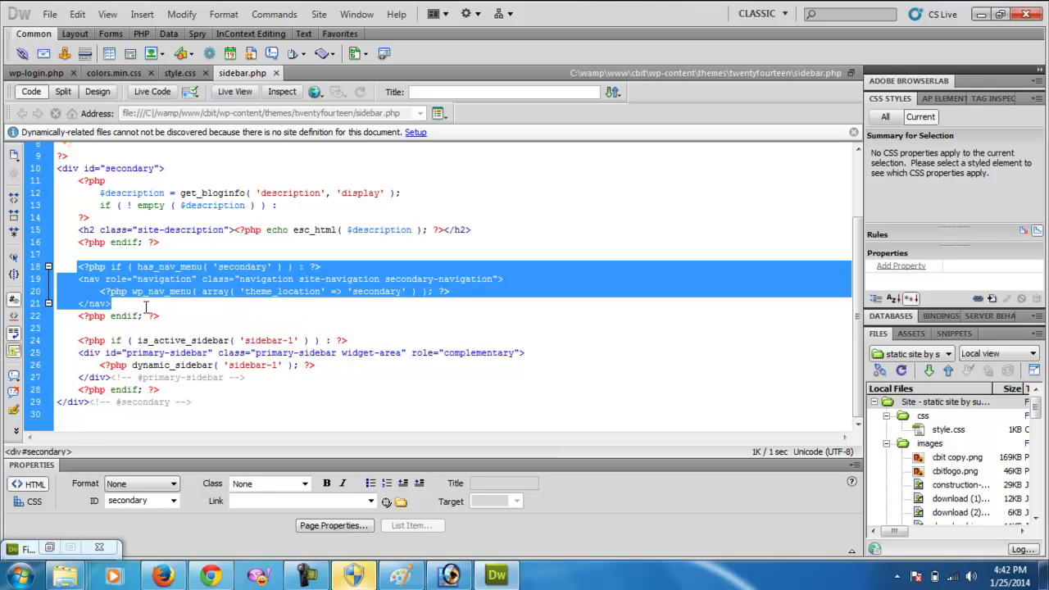
click(214, 327)
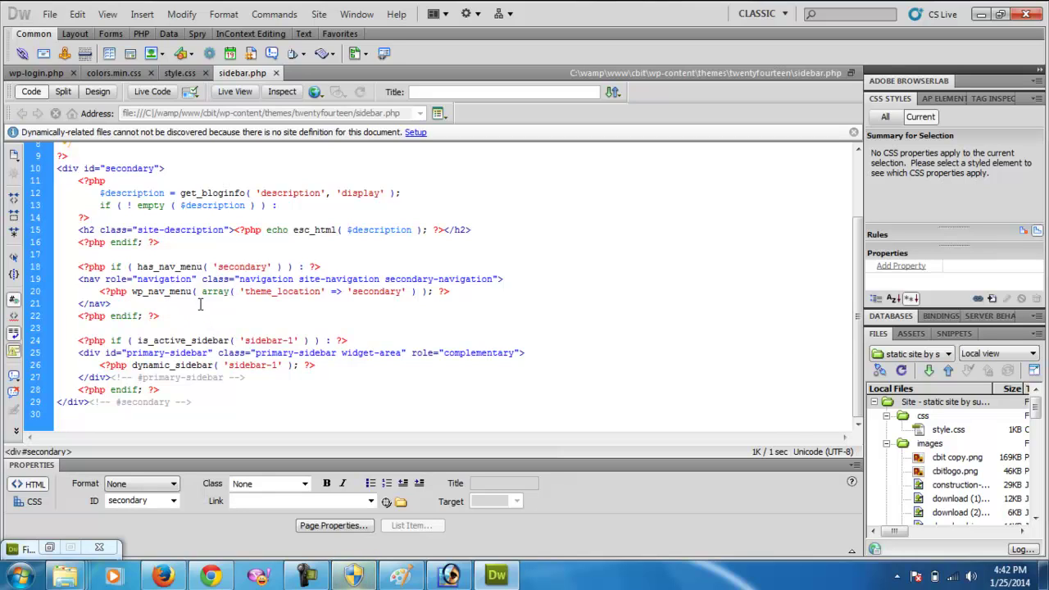
drag(516, 284, 289, 292)
click(273, 309)
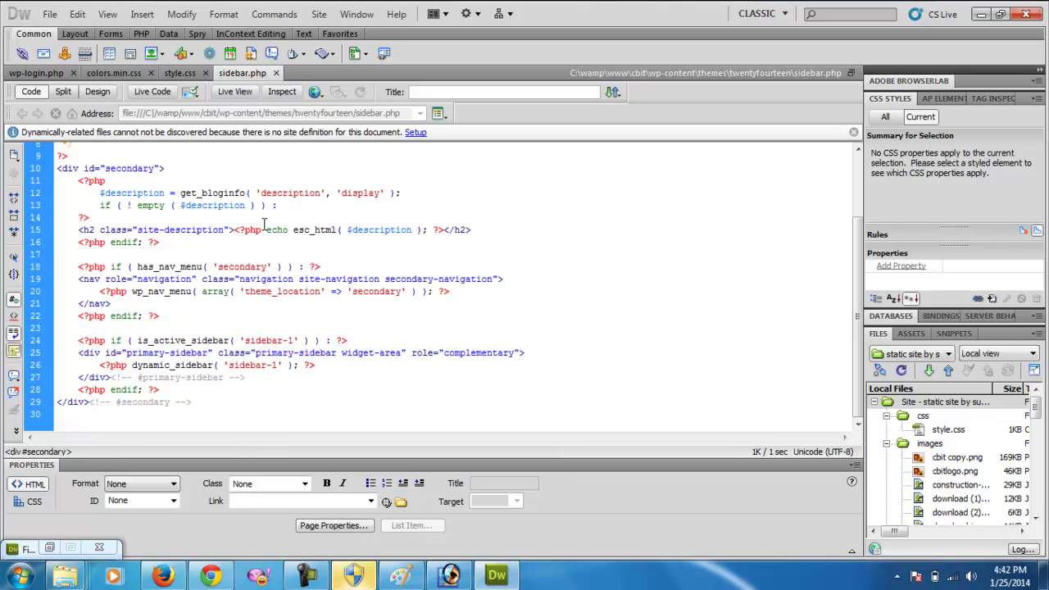
drag(180, 194, 403, 194)
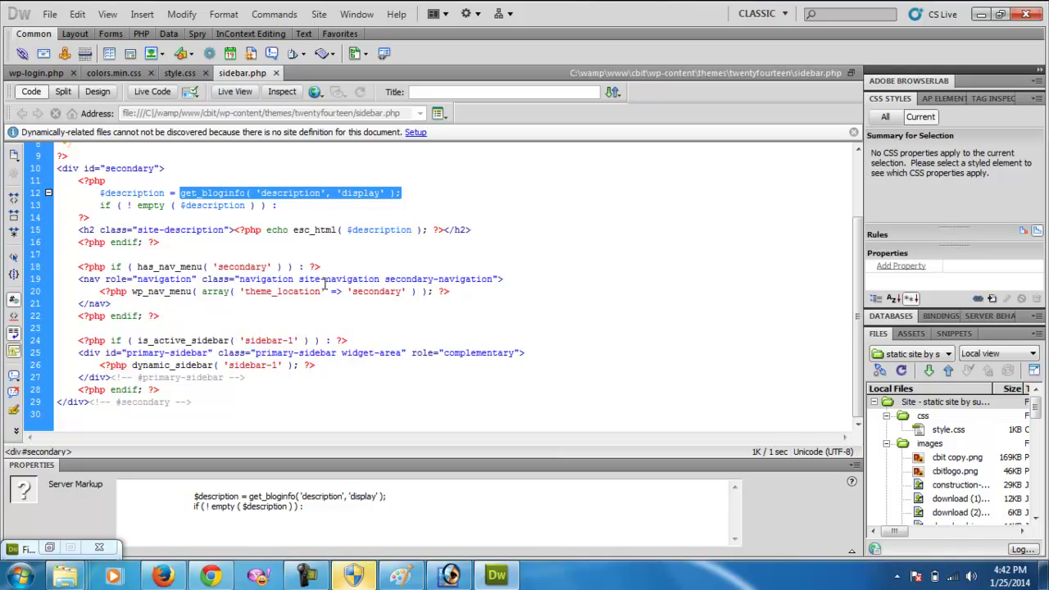
Open functions.php from the twentyfourteen folder in Dreamweaver and view its code down to the register_nav_menus call
click(66, 576)
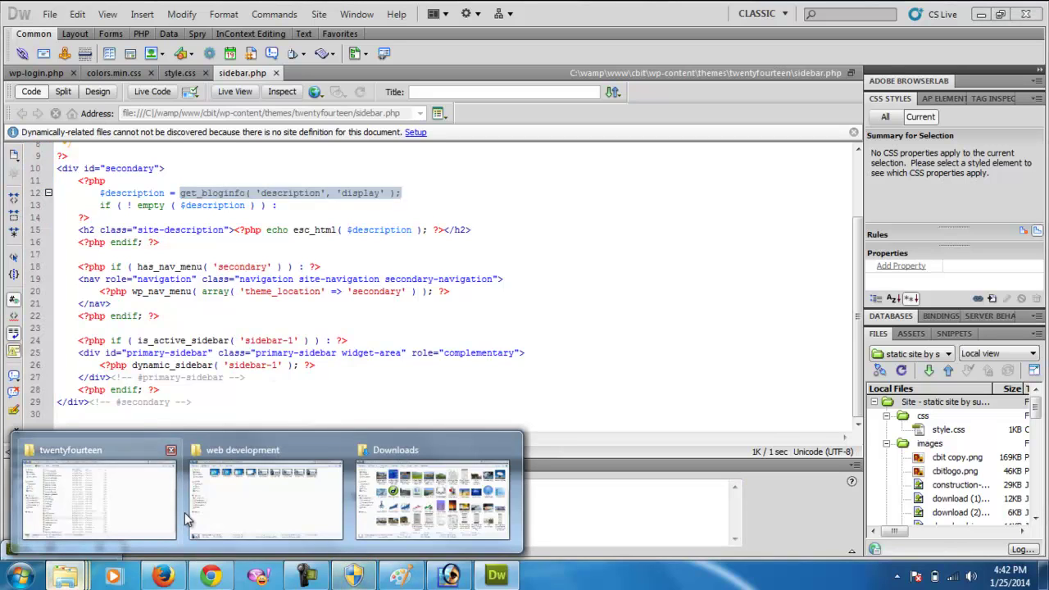
click(153, 516)
scroll(254, 386, up, 1)
scroll(254, 386, up, 3)
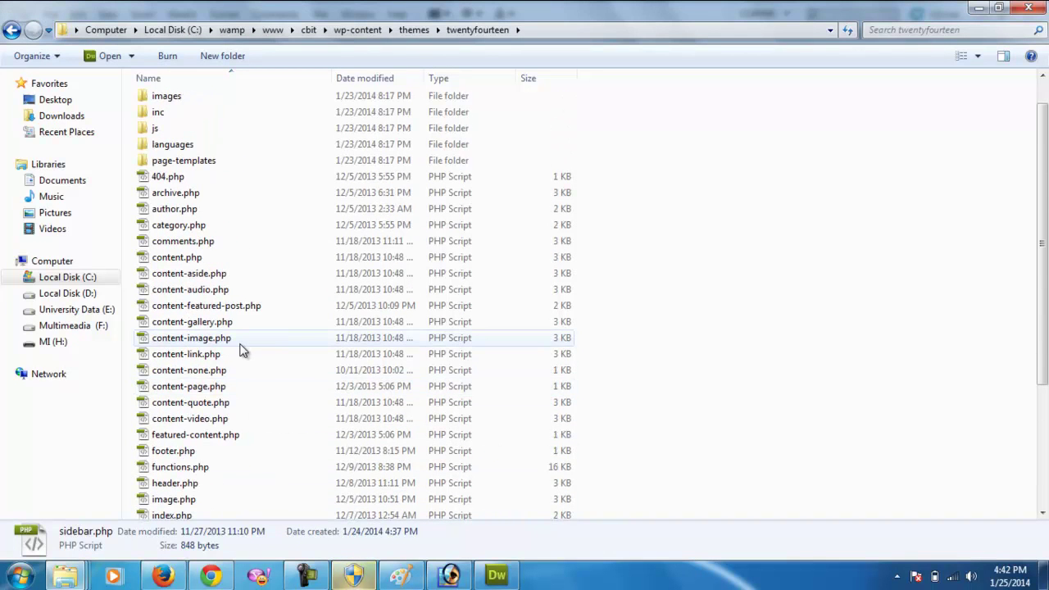
scroll(242, 351, down, 2)
drag(170, 390, 357, 97)
scroll(430, 261, down, 18)
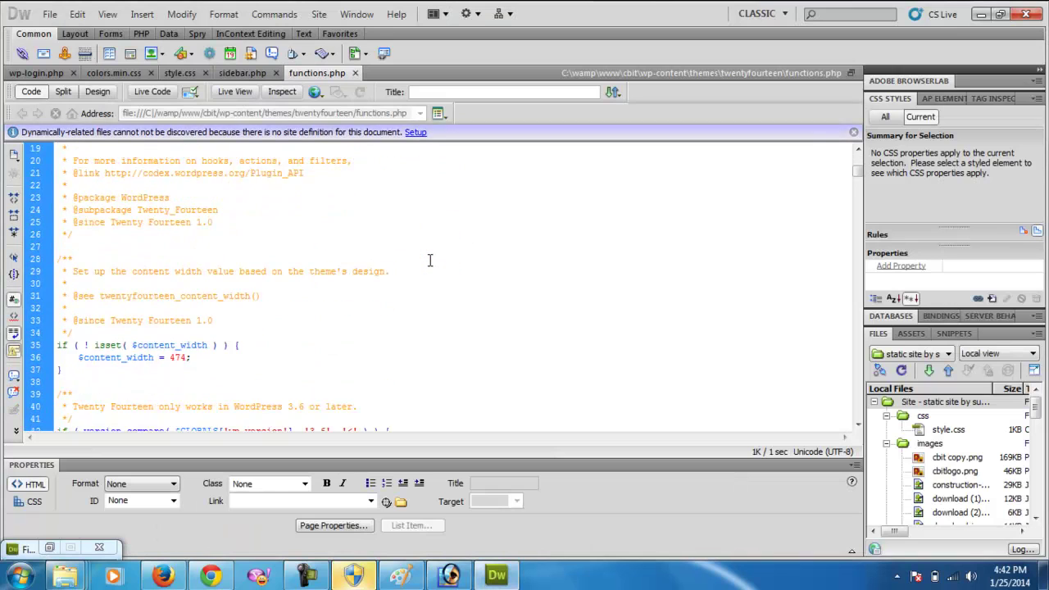
scroll(243, 267, down, 5)
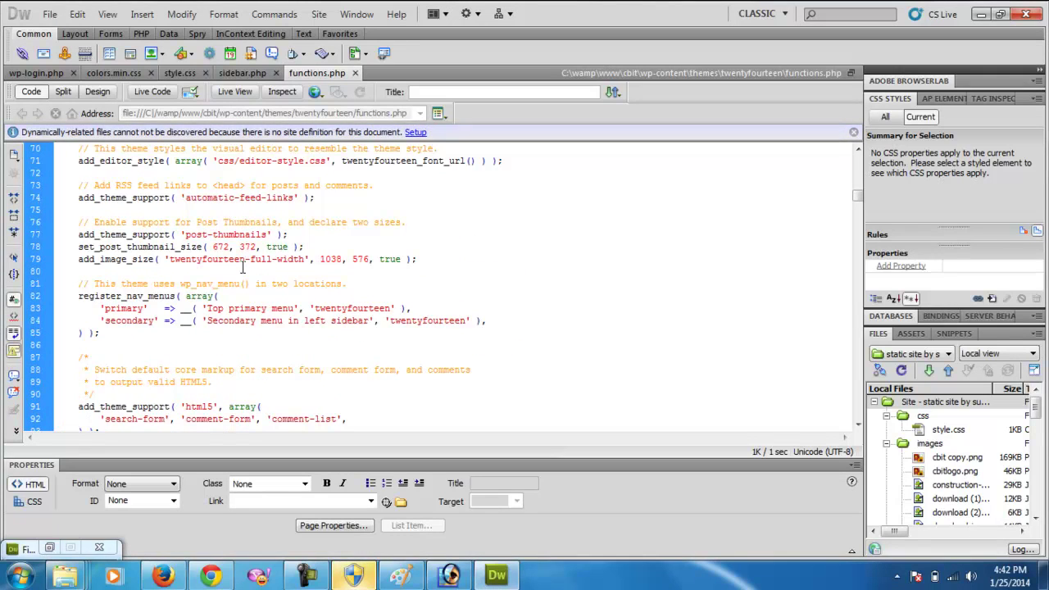
Cut the function name get_bloginfo from the description line of sidebar.php to the clipboard and undo the removal
click(241, 73)
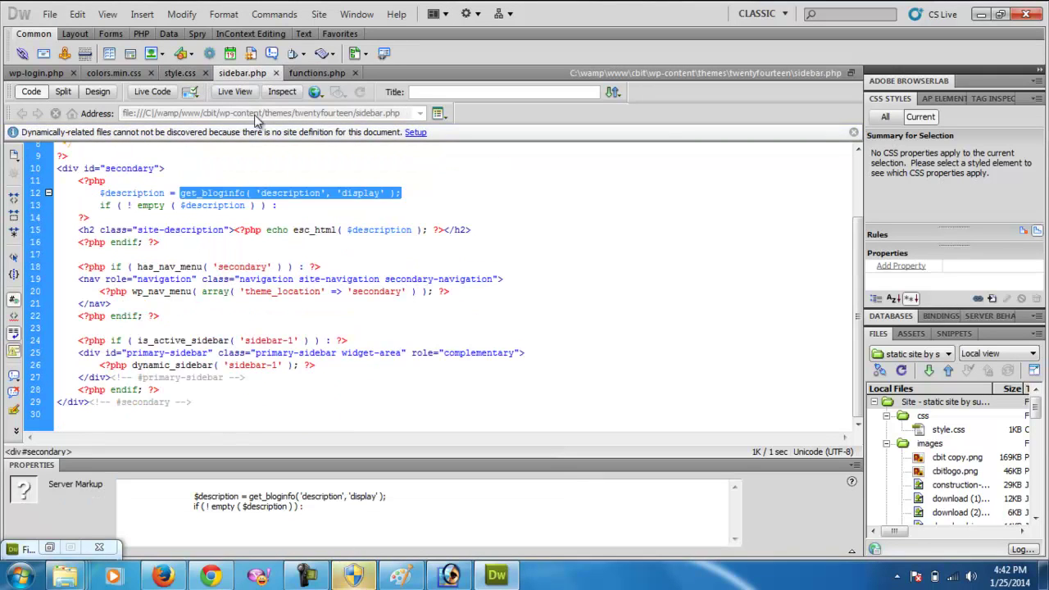
click(313, 202)
drag(182, 193, 233, 193)
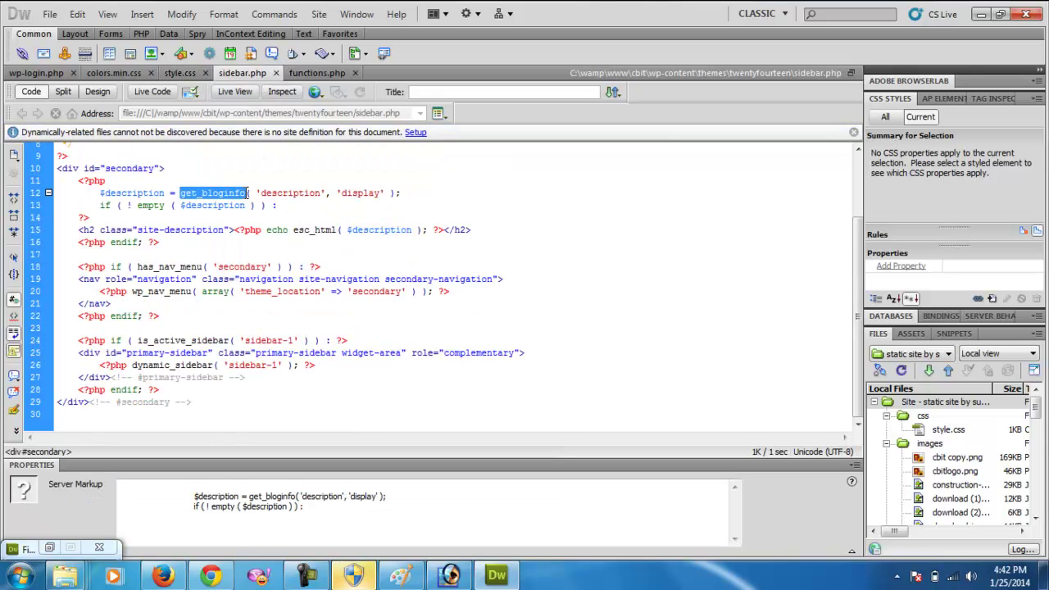
key(ctrl+x)
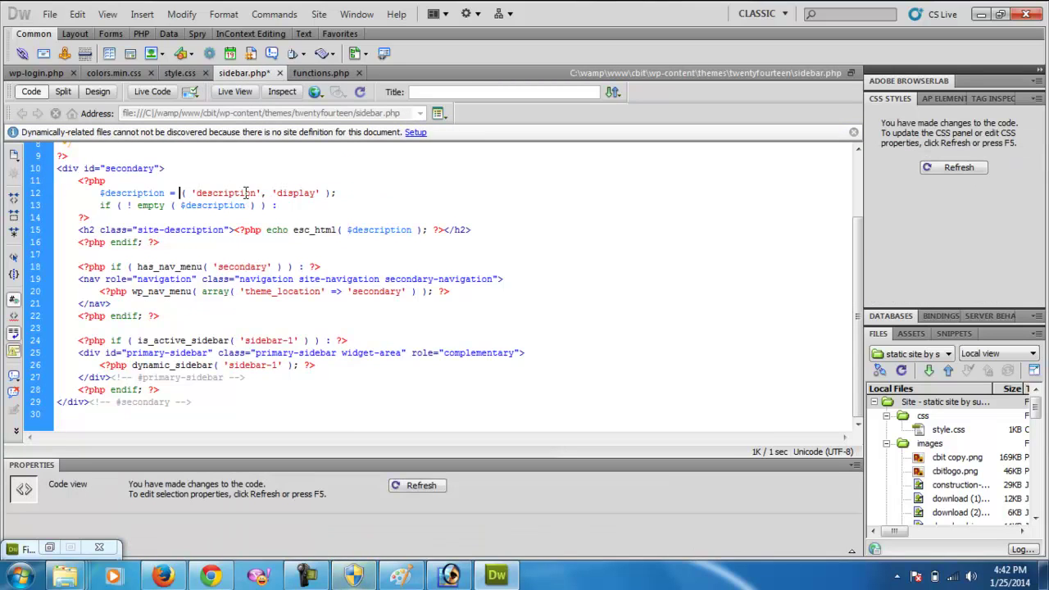
key(ctrl+z)
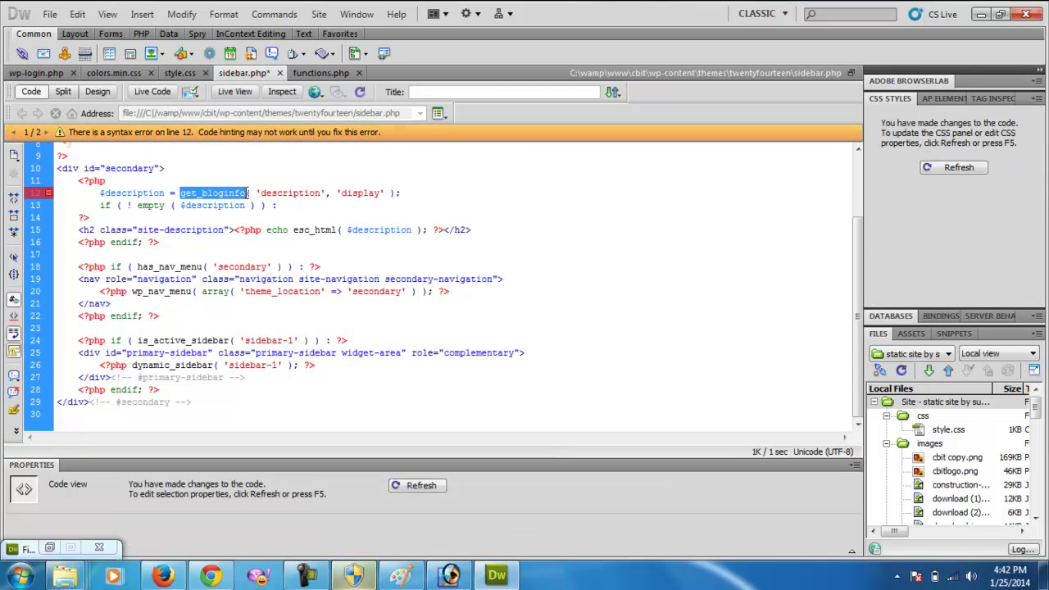
Search functions.php for get_bloginfo in the current document's source code, go through the matches and close the search
click(321, 72)
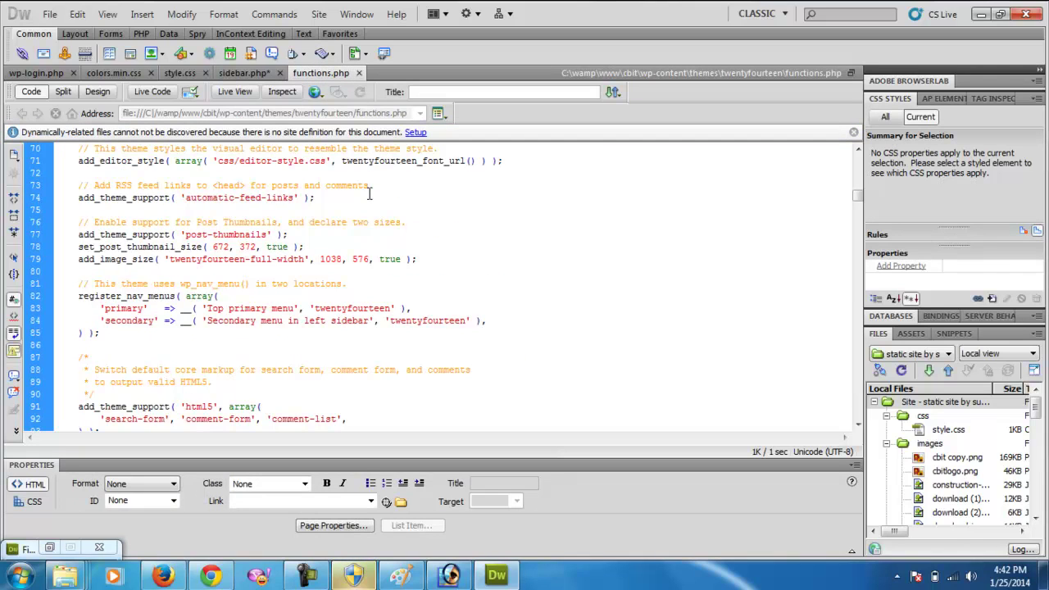
key(ctrl+f)
drag(410, 300, 334, 316)
key(ctrl+v)
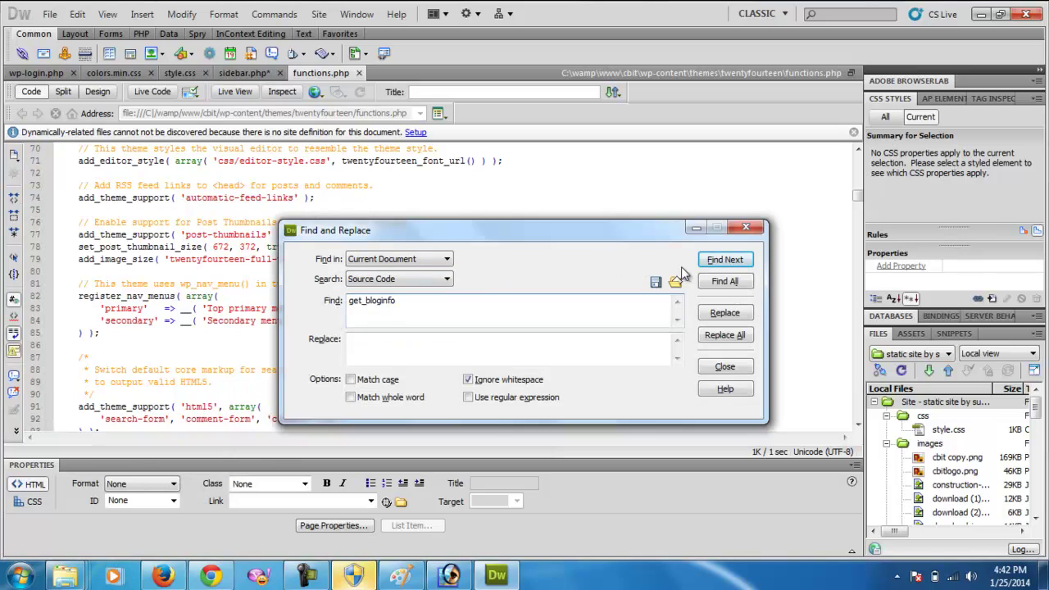
click(721, 260)
drag(377, 233, 681, 196)
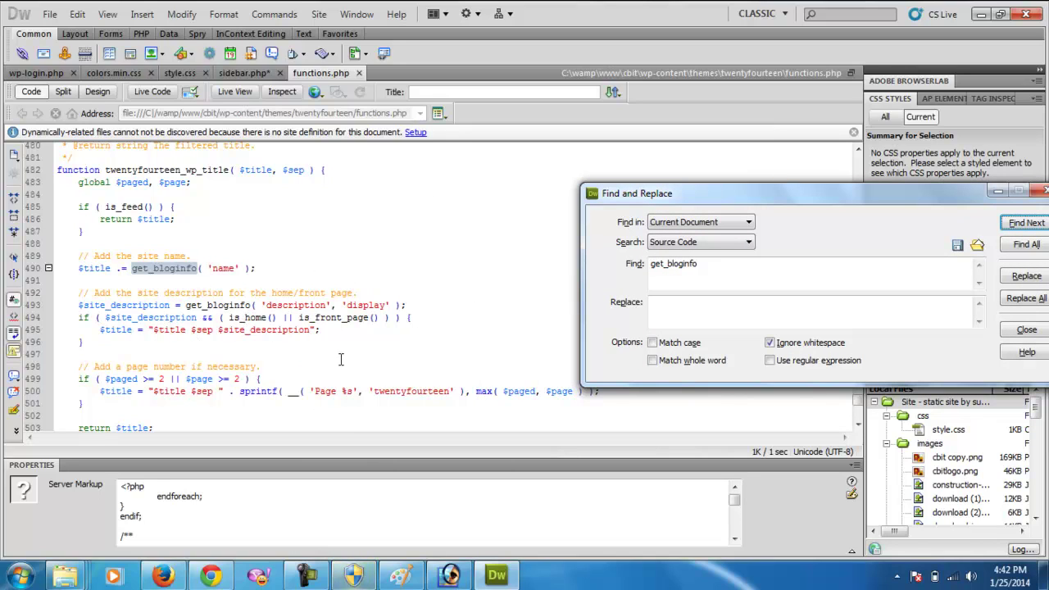
click(1017, 224)
click(1016, 224)
click(1017, 224)
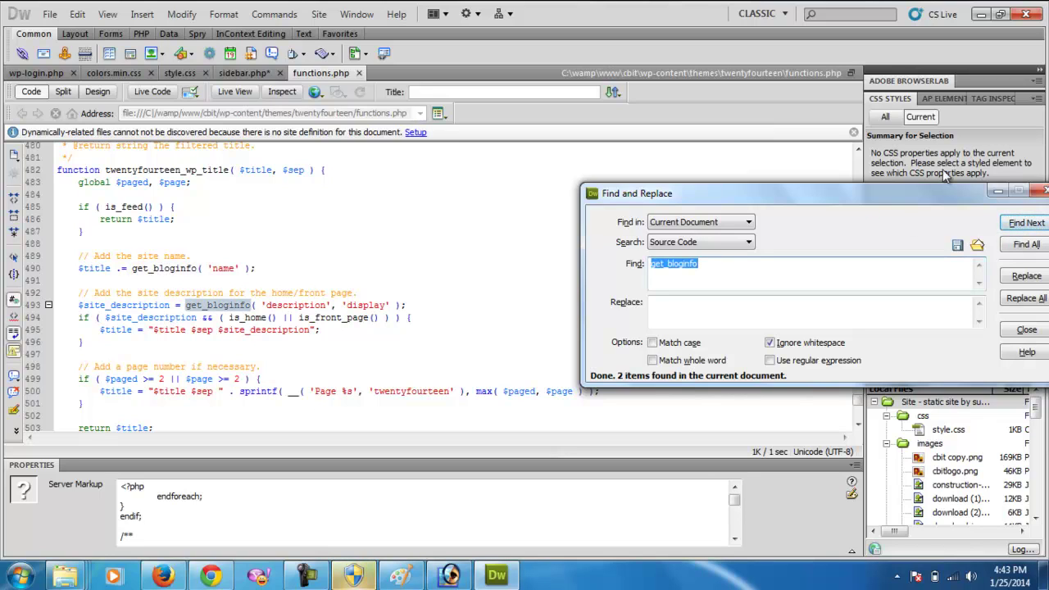
drag(916, 196, 624, 231)
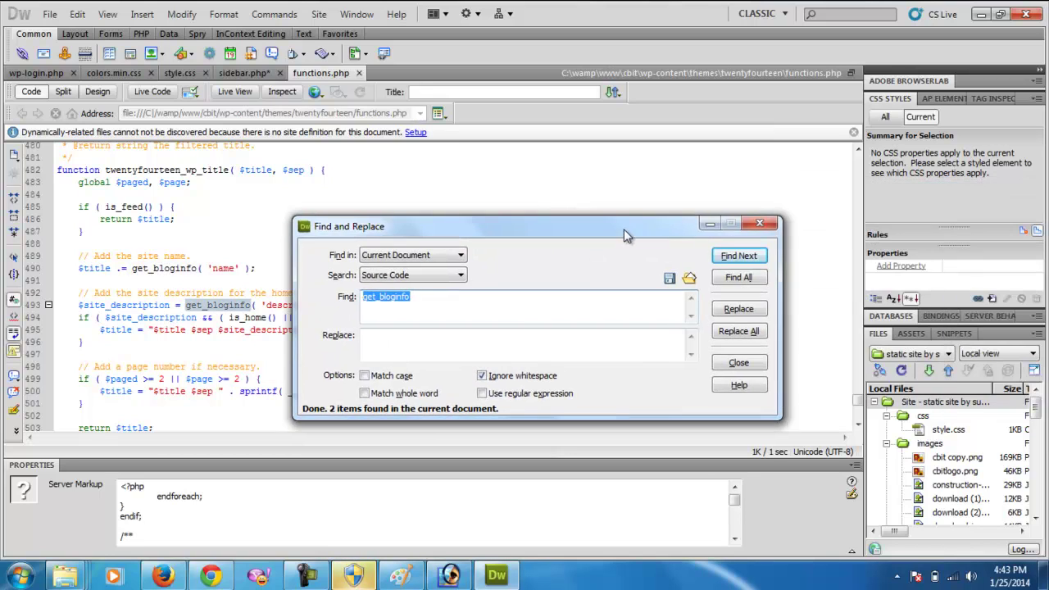
click(763, 224)
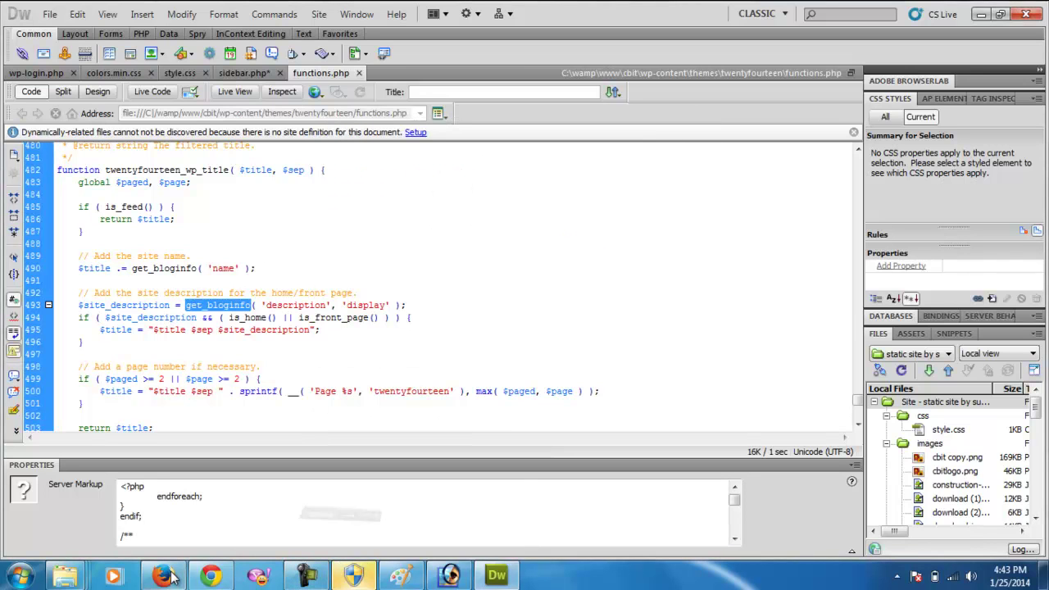
Open index.php from the twentyfourteen folder in Dreamweaver and highlight its "The main template file" comment
mouse_move(164, 577)
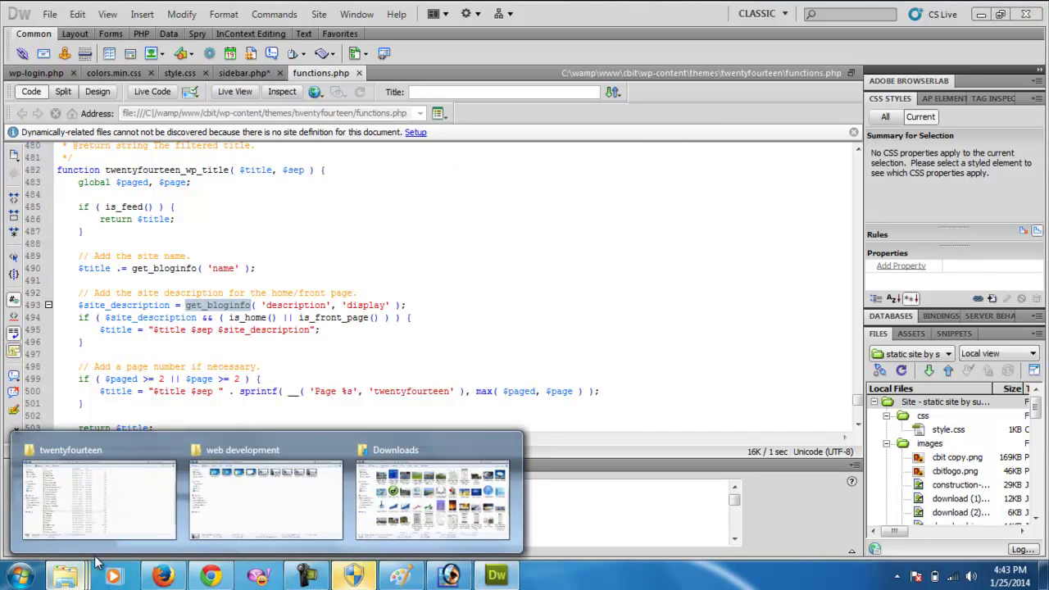
click(121, 498)
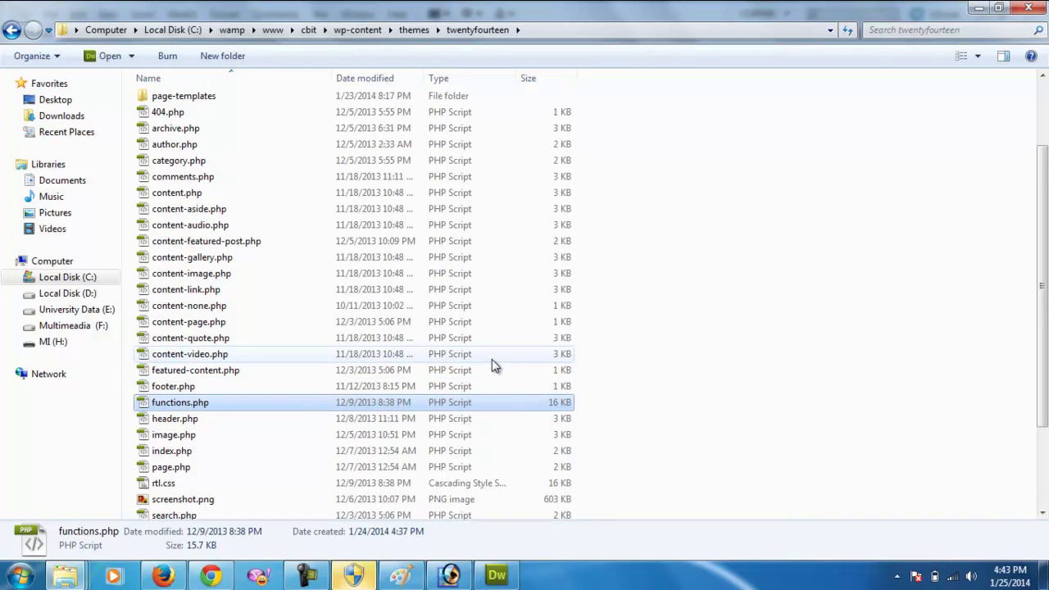
click(173, 455)
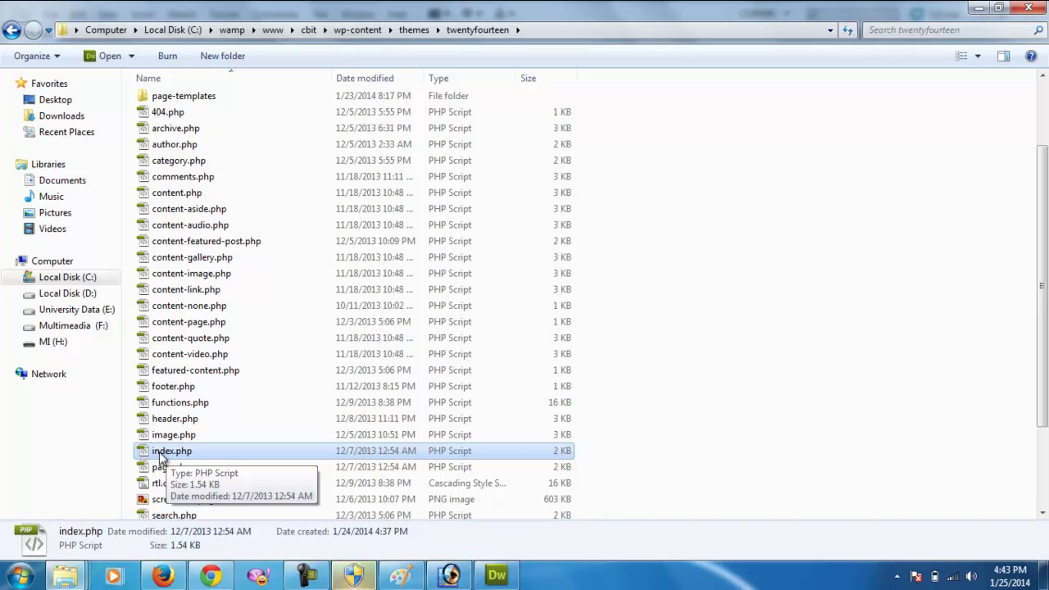
drag(161, 457, 431, 249)
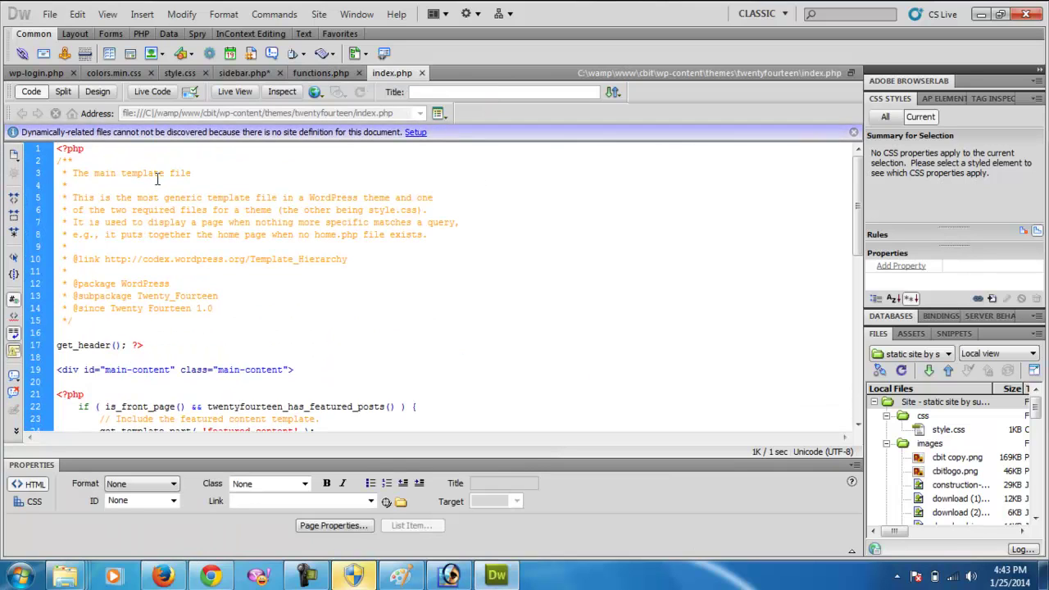
drag(73, 175, 200, 173)
click(203, 175)
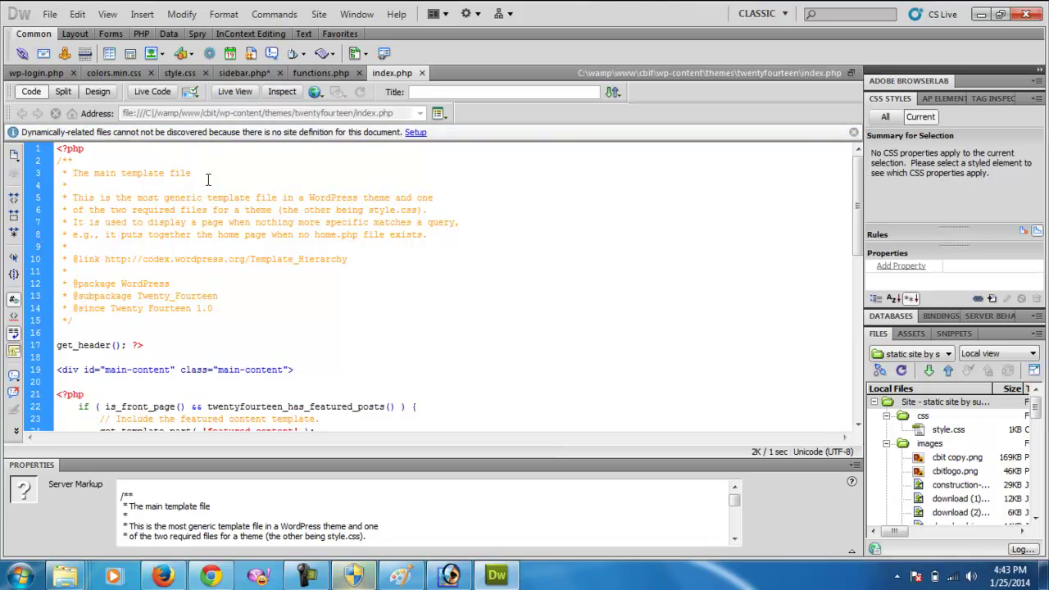
Switch to Chrome and try the Departments and Faculty menu links of the CBIT site, returning to the home page after each
click(211, 577)
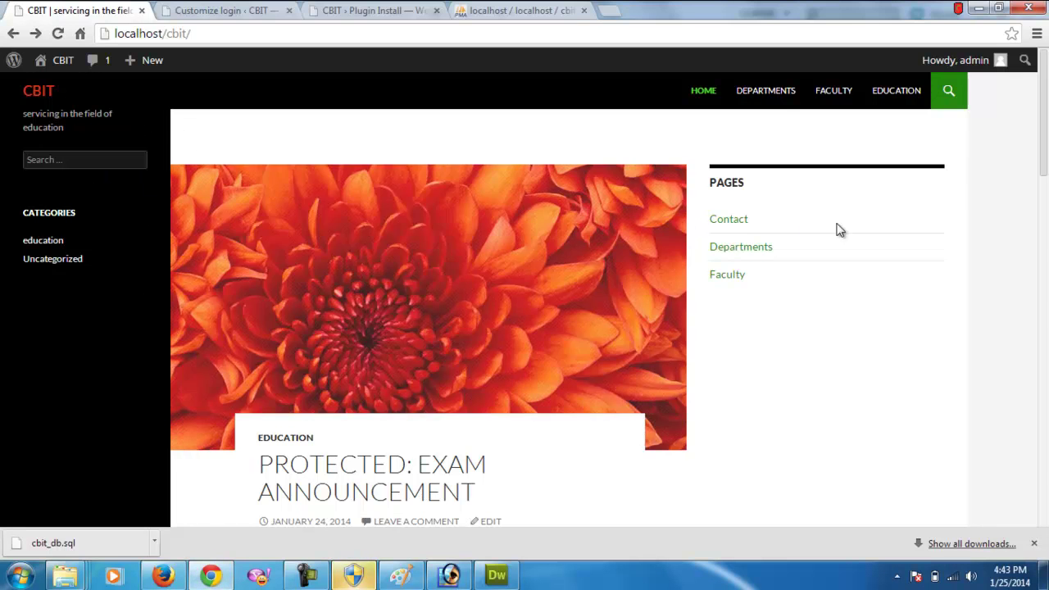
click(755, 107)
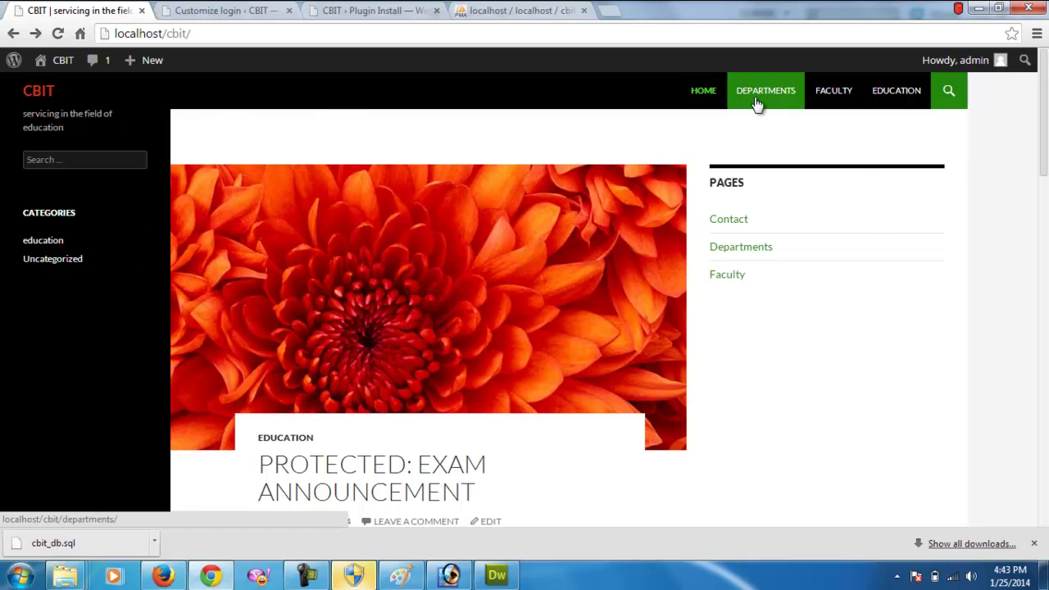
click(13, 34)
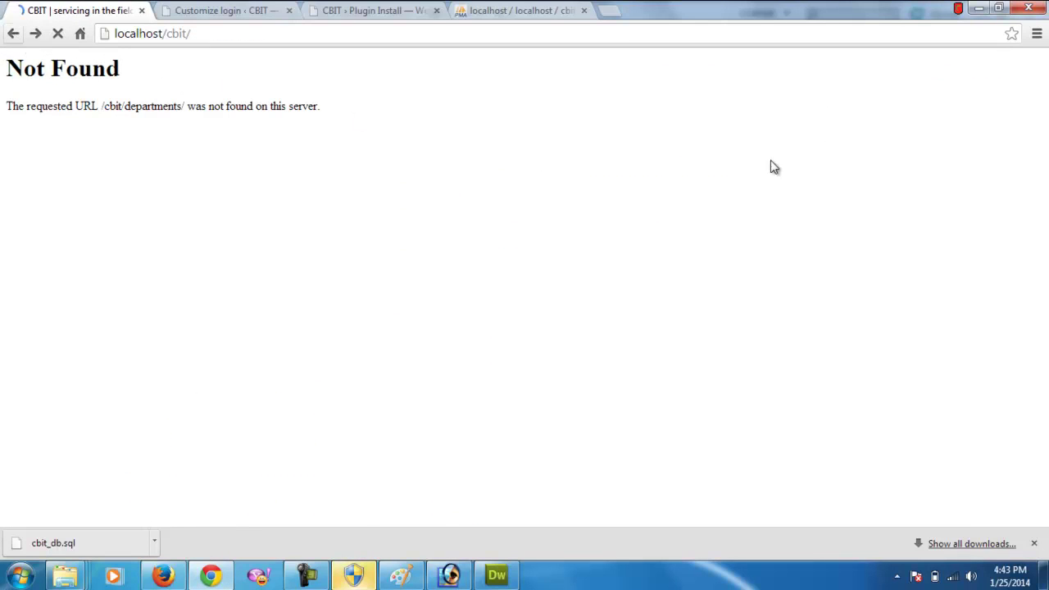
click(825, 99)
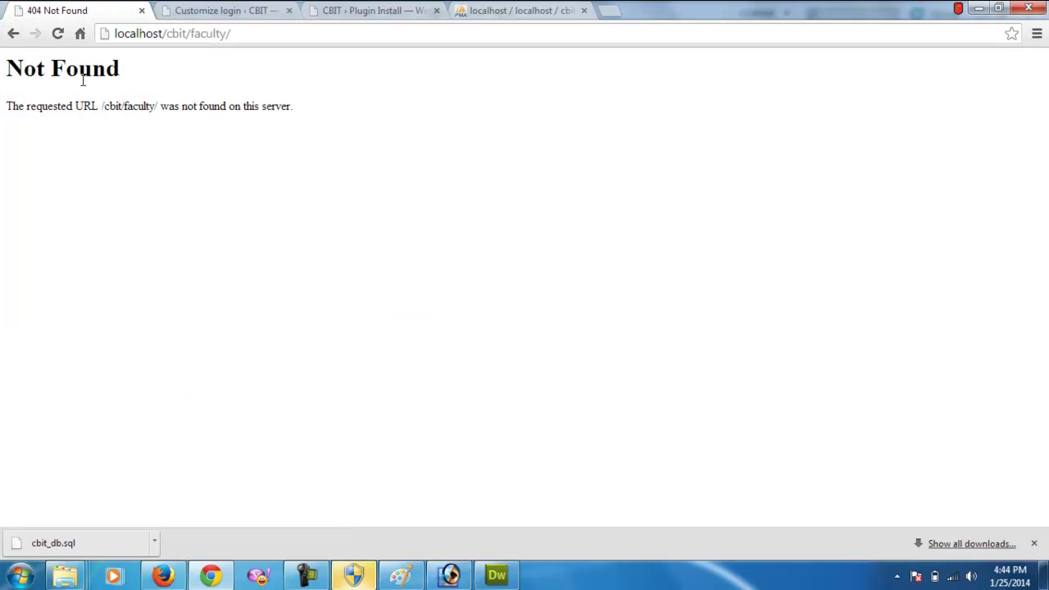
click(13, 33)
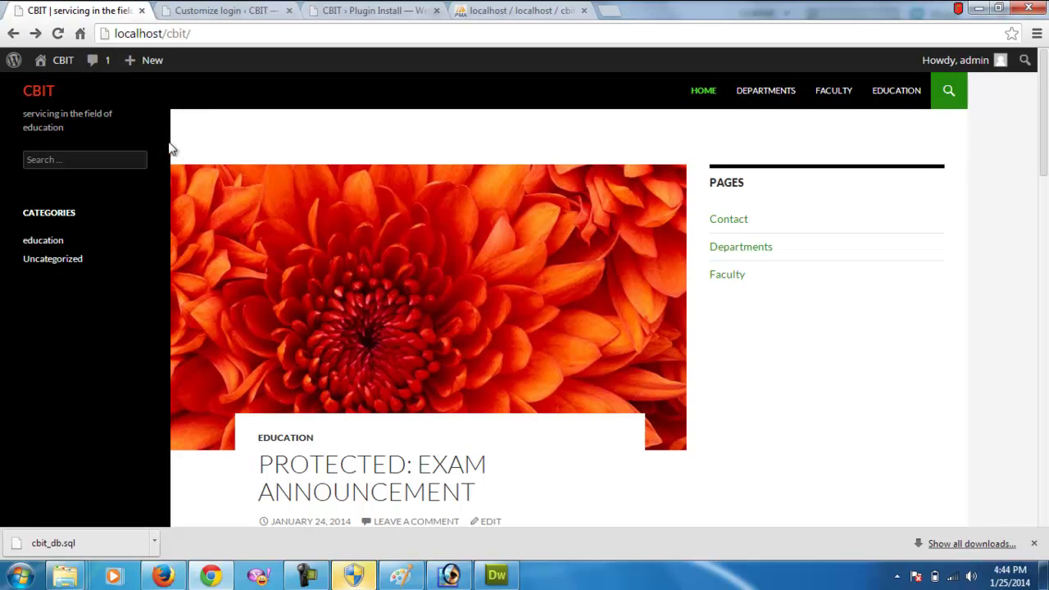
click(265, 167)
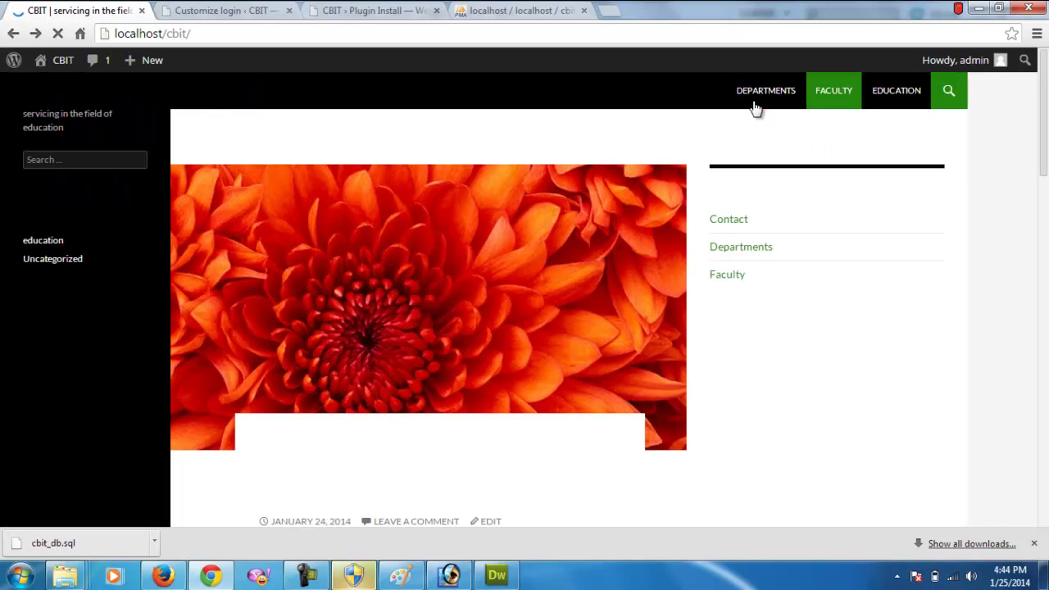
click(815, 92)
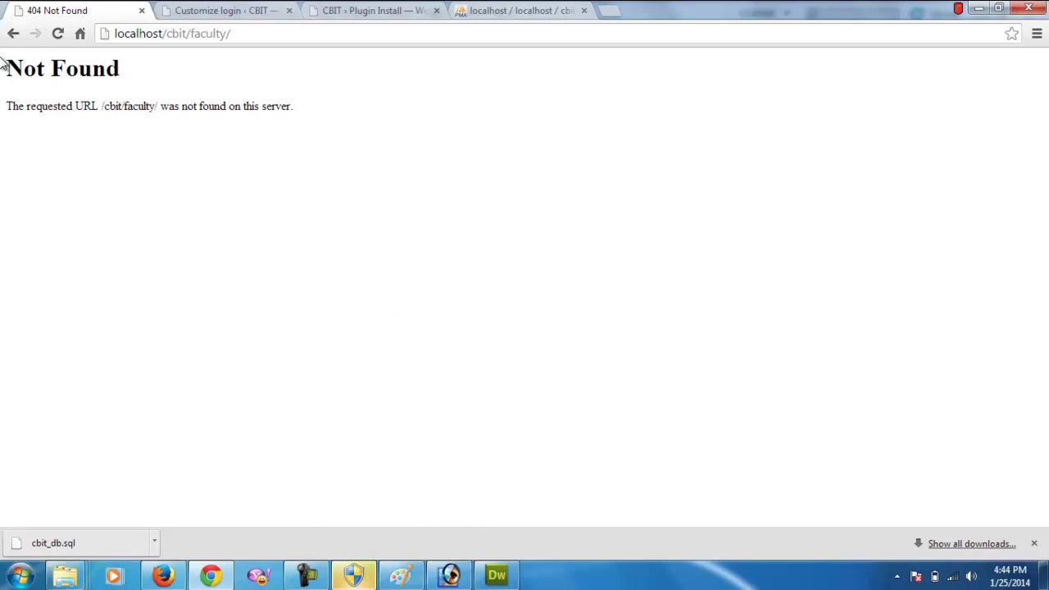
click(13, 34)
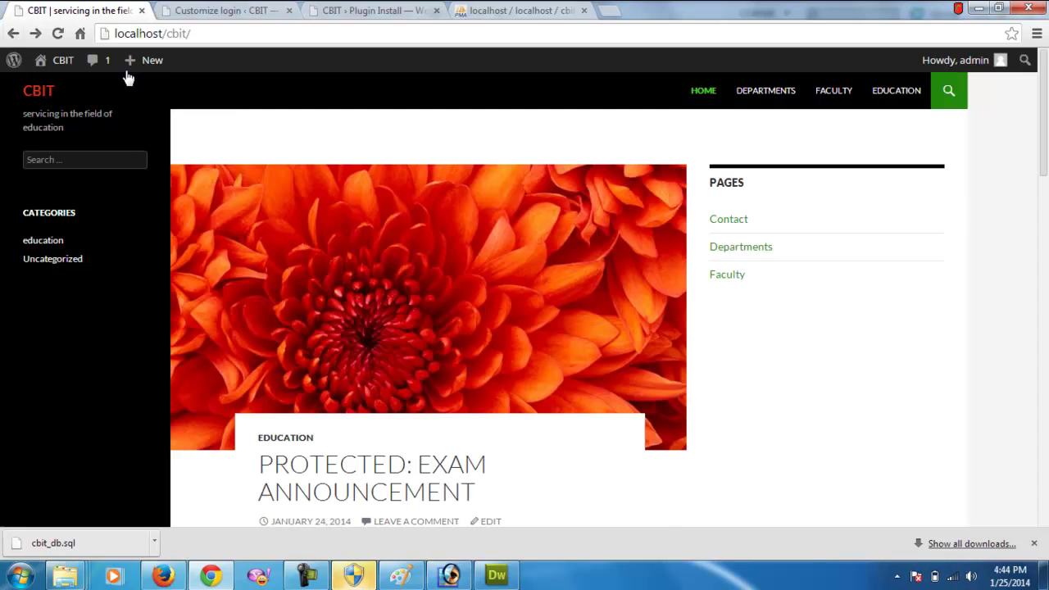
Set the WordPress permalink structure to Default in the site's Permalink Settings and save the changes
click(202, 37)
mouse_move(81, 99)
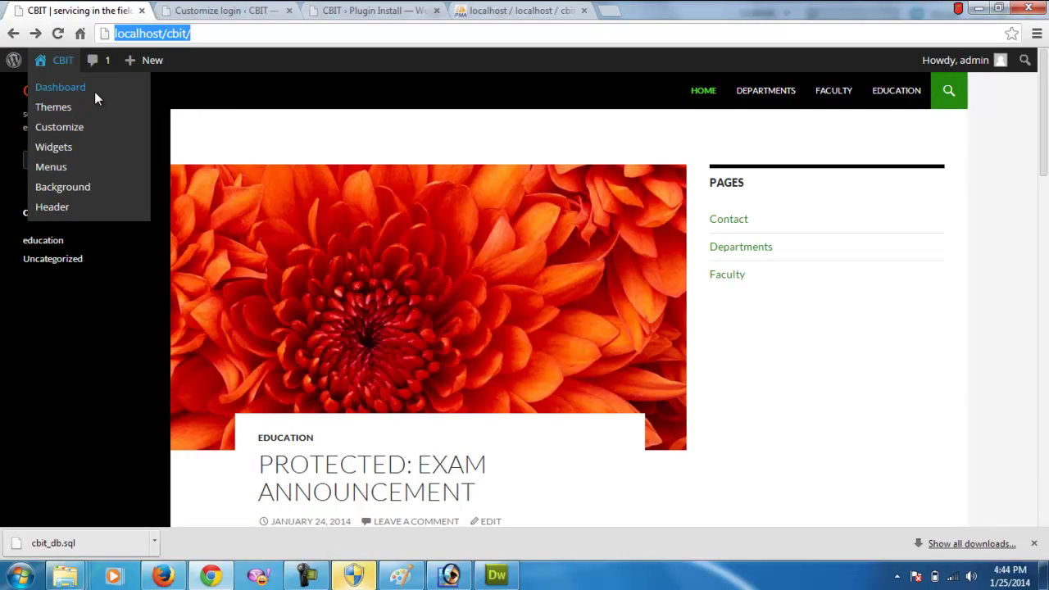
key(ctrl+Tab)
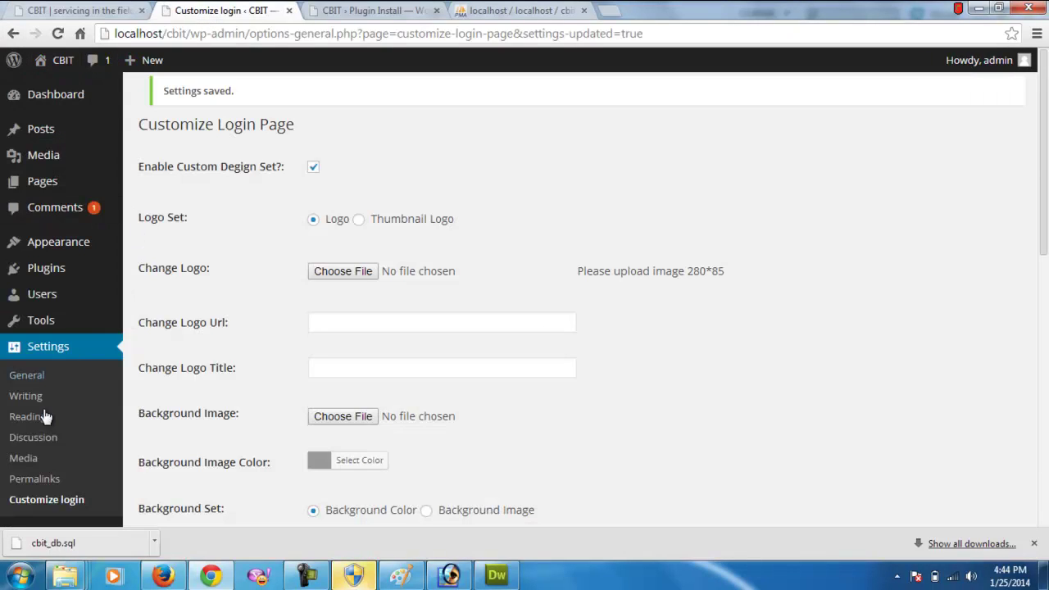
click(70, 482)
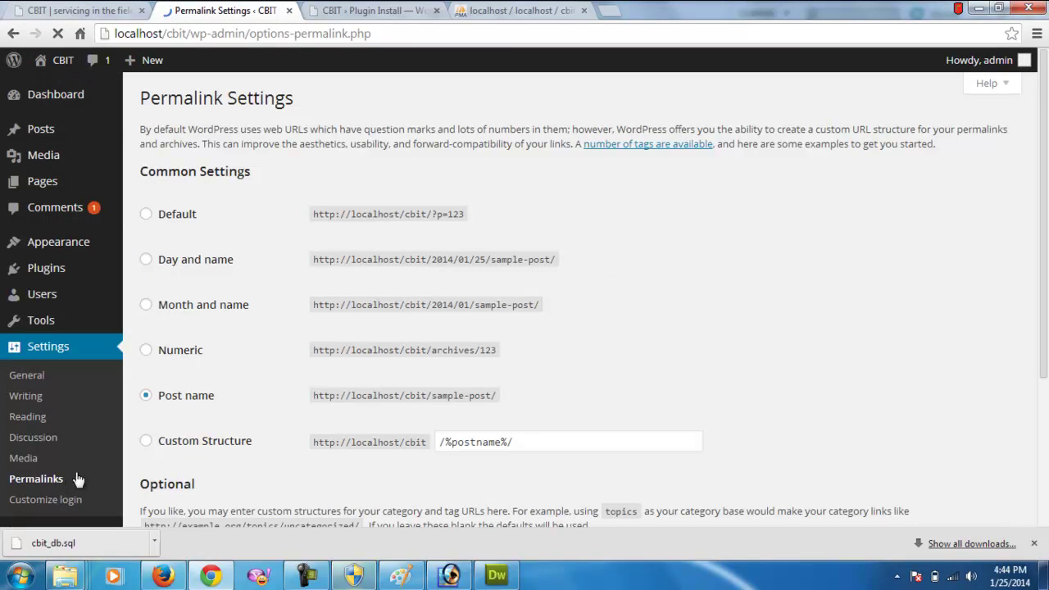
click(220, 261)
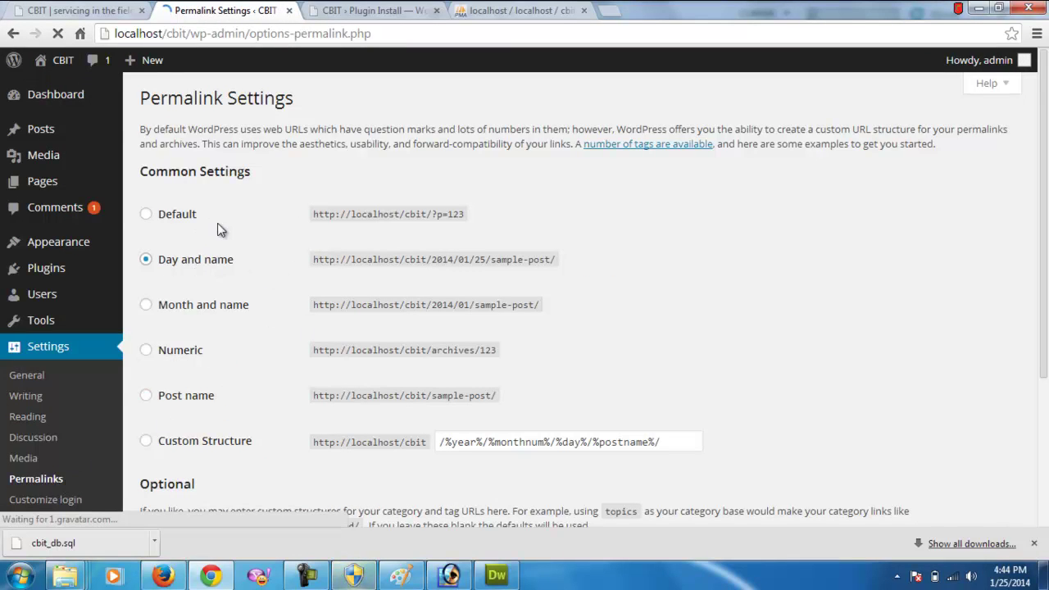
click(176, 221)
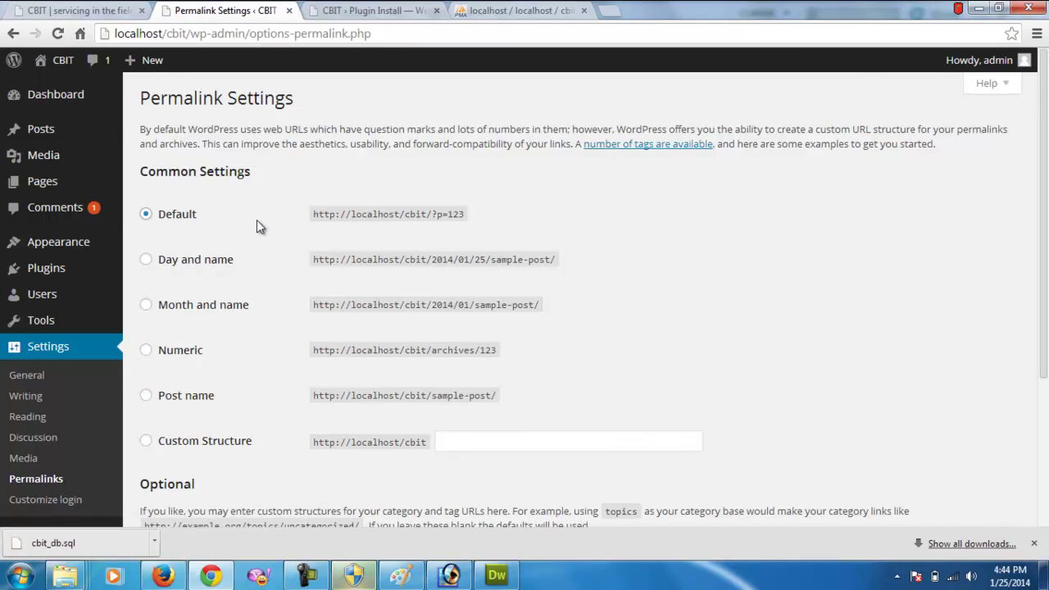
scroll(255, 229, down, 3)
click(204, 458)
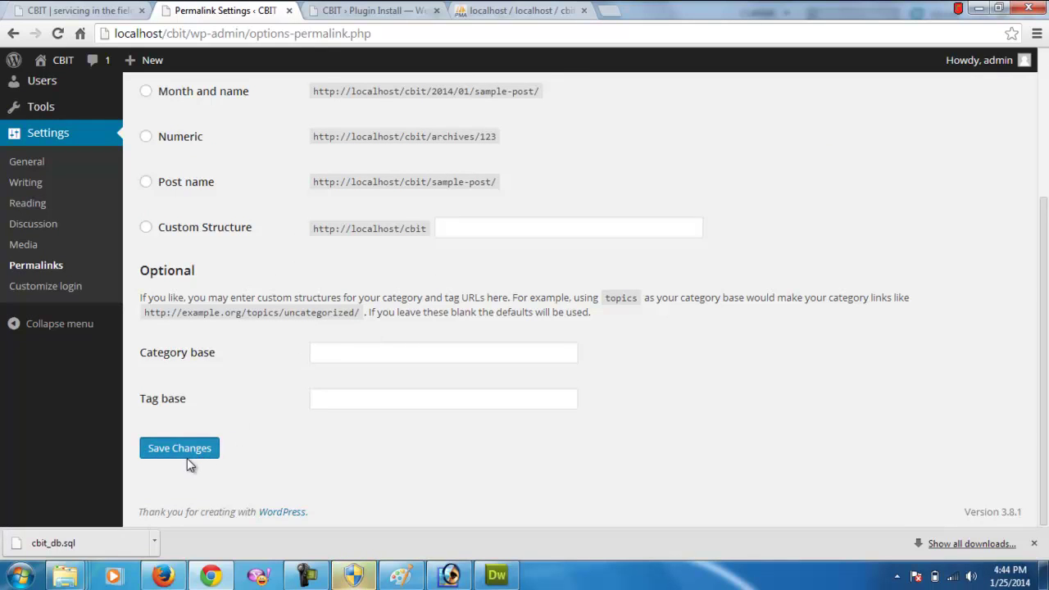
Reload the CBIT home page at localhost/cbit/ and open its Departments page from the site navigation
click(328, 16)
click(105, 8)
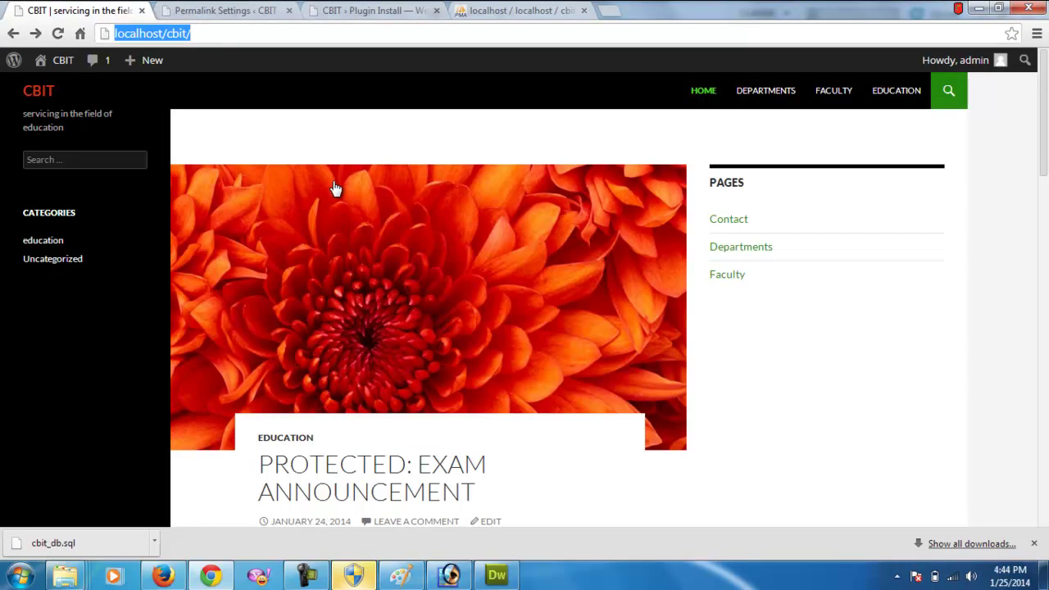
key(Return)
text(?)
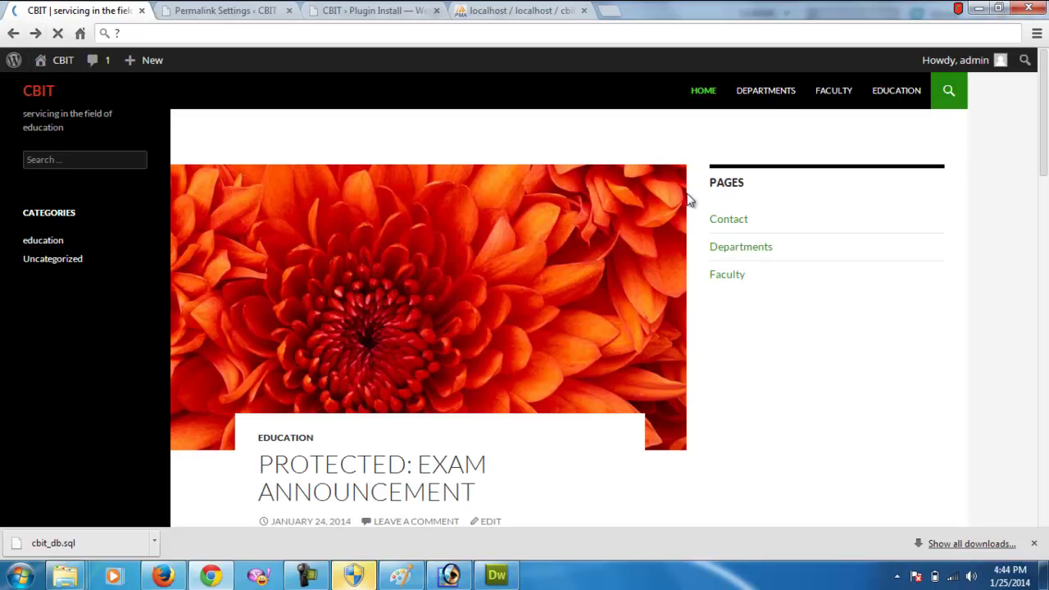
click(747, 107)
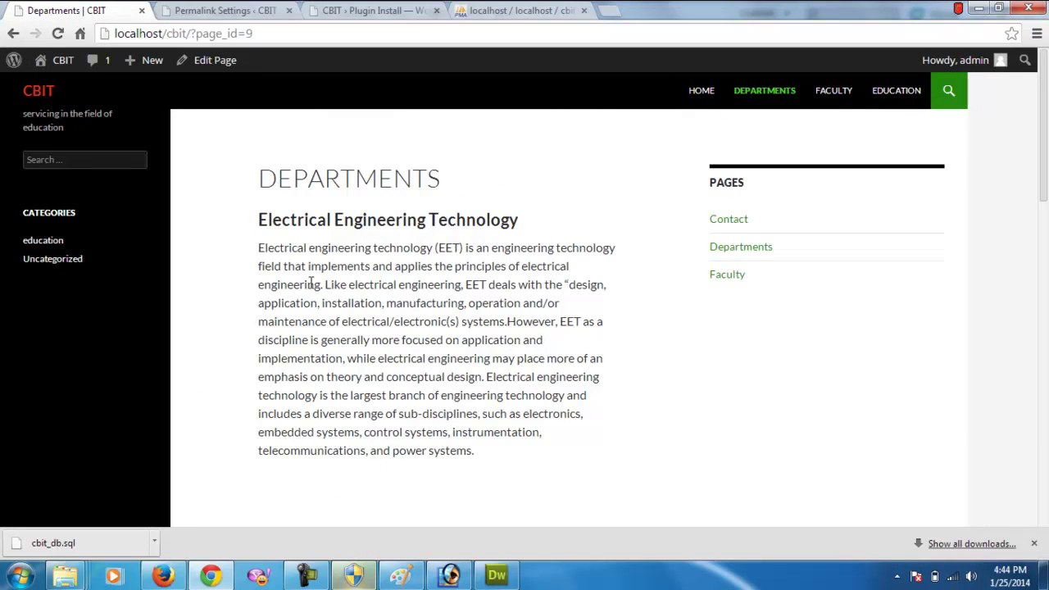
Highlight the Electrical Engineering Technology paragraph on the Departments page
drag(259, 250, 532, 247)
drag(579, 321, 728, 177)
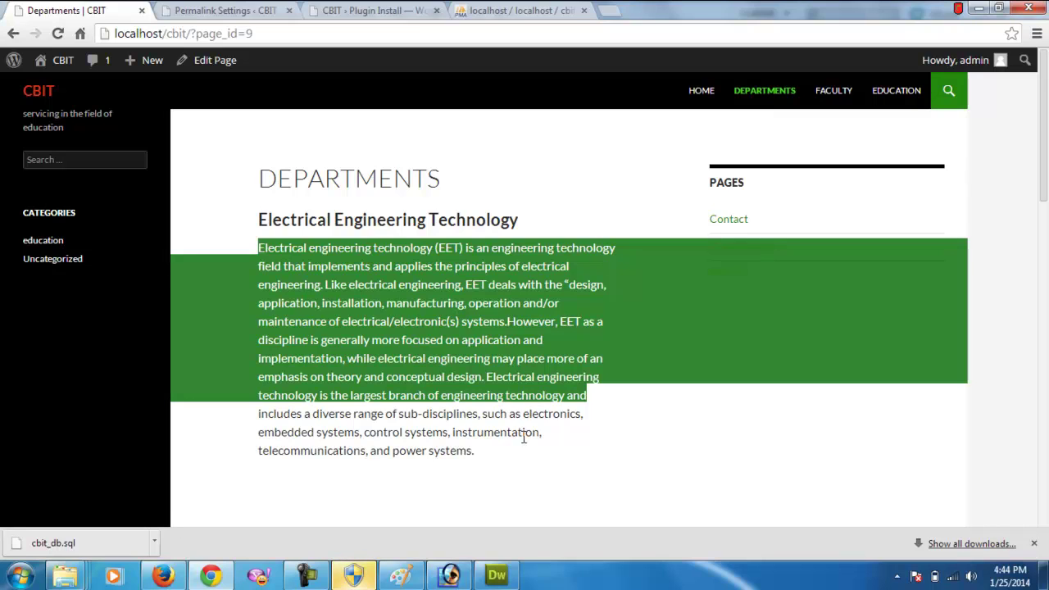
drag(484, 462, 254, 243)
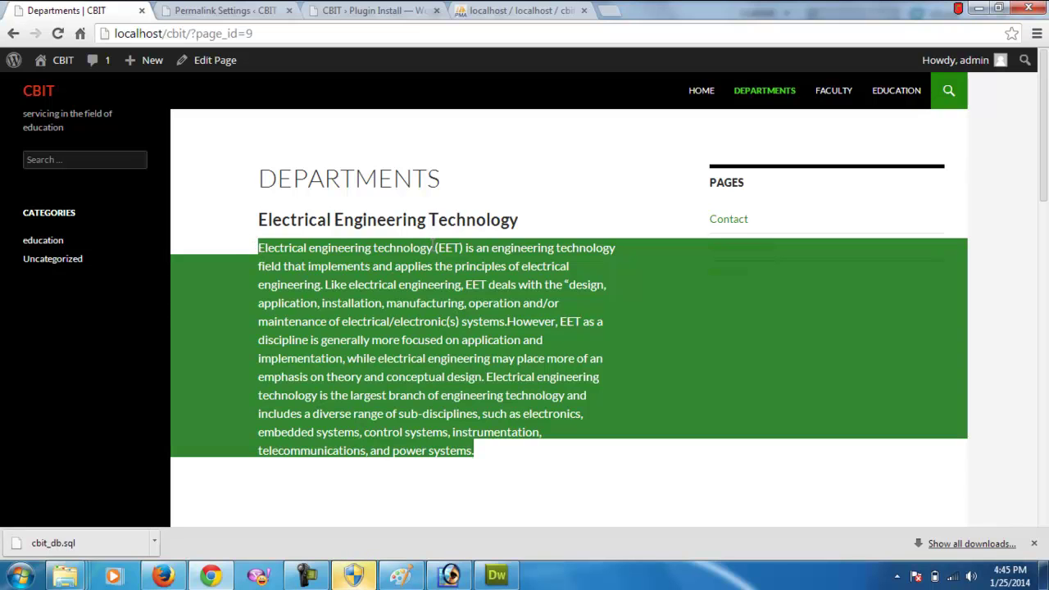
click(485, 414)
drag(478, 450, 324, 237)
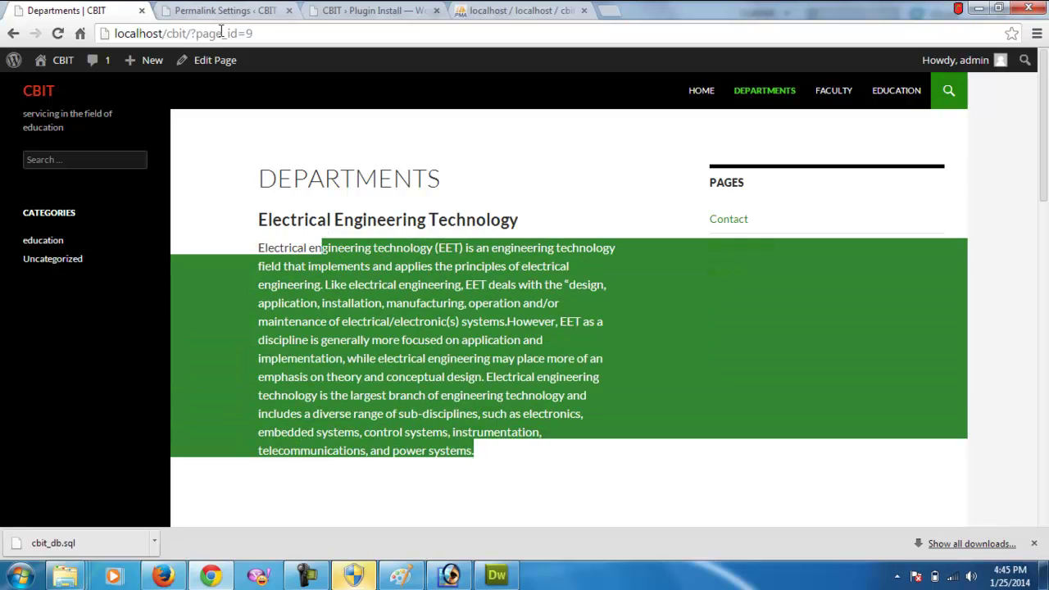
Highlight the page_id part of the Departments page address, open the page for editing and look through its content down to Area of Specialization
drag(259, 34, 201, 34)
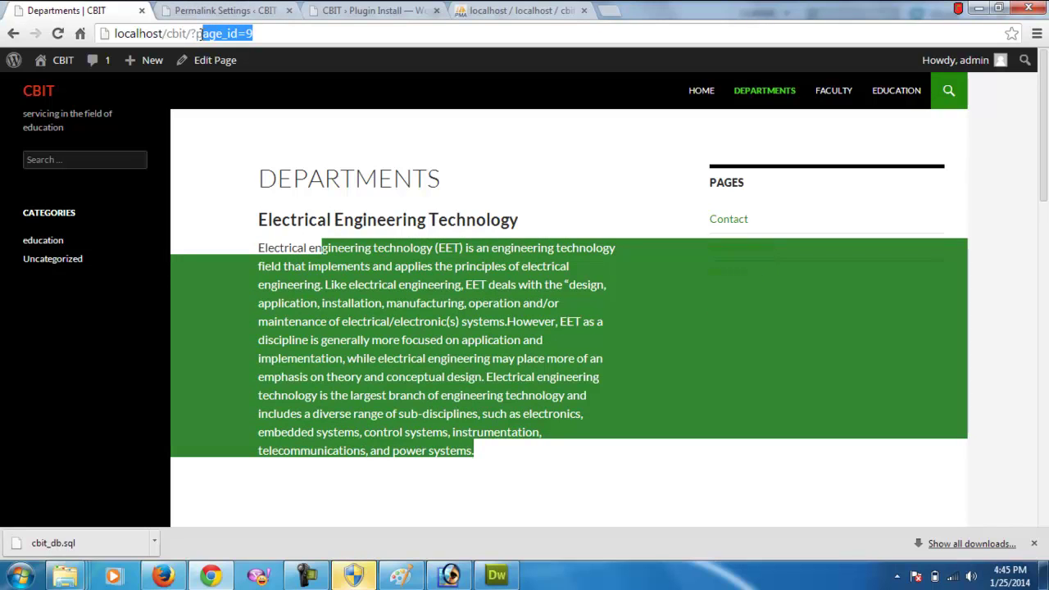
click(214, 65)
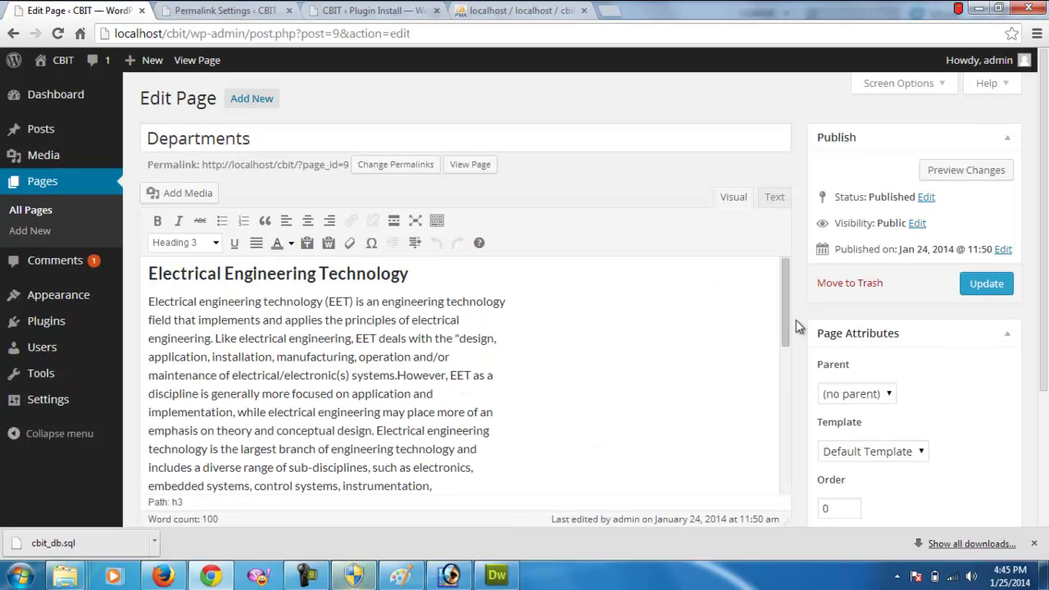
drag(785, 332, 803, 441)
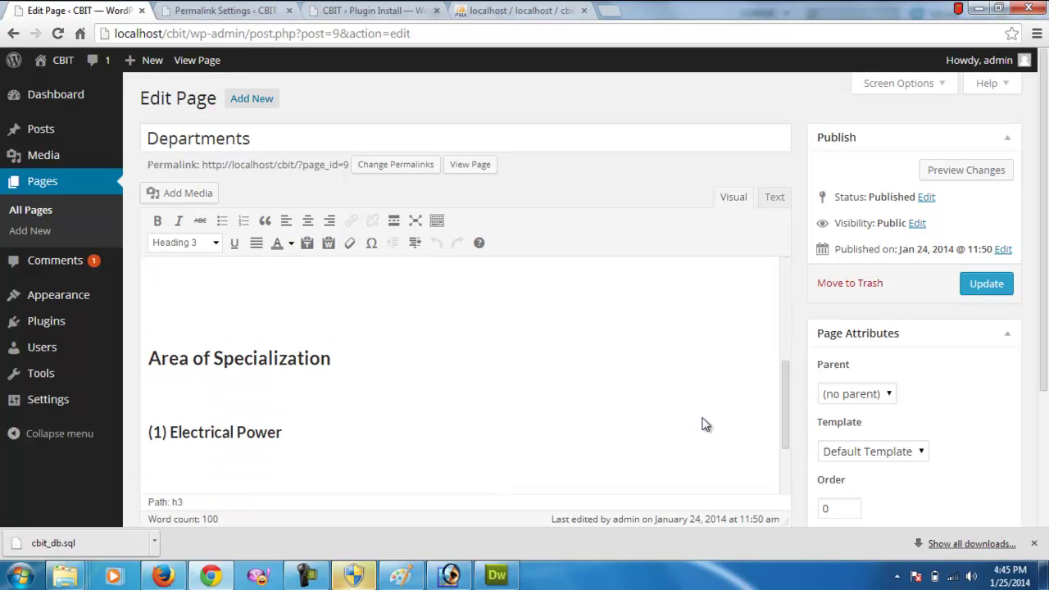
Switch to Dreamweaver and look through index.php down to its closing get_sidebar and get_footer calls
click(497, 575)
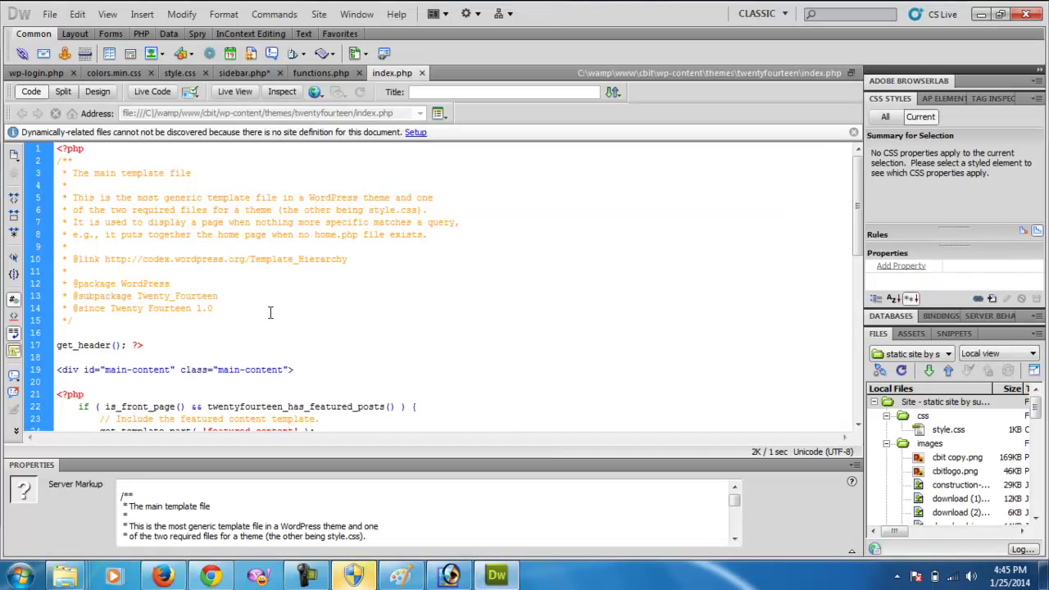
scroll(270, 311, down, 13)
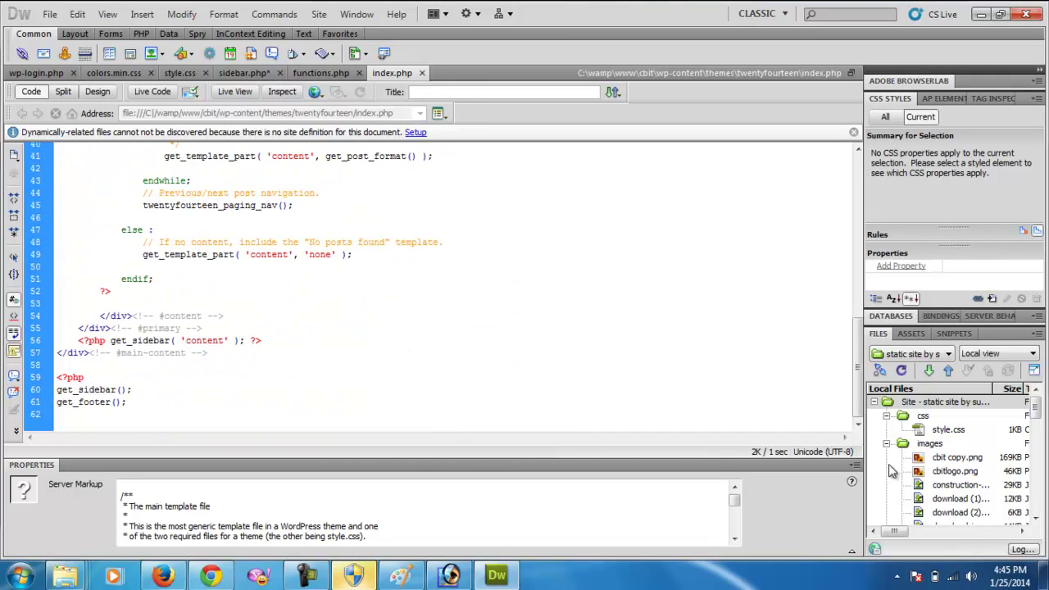
click(1036, 519)
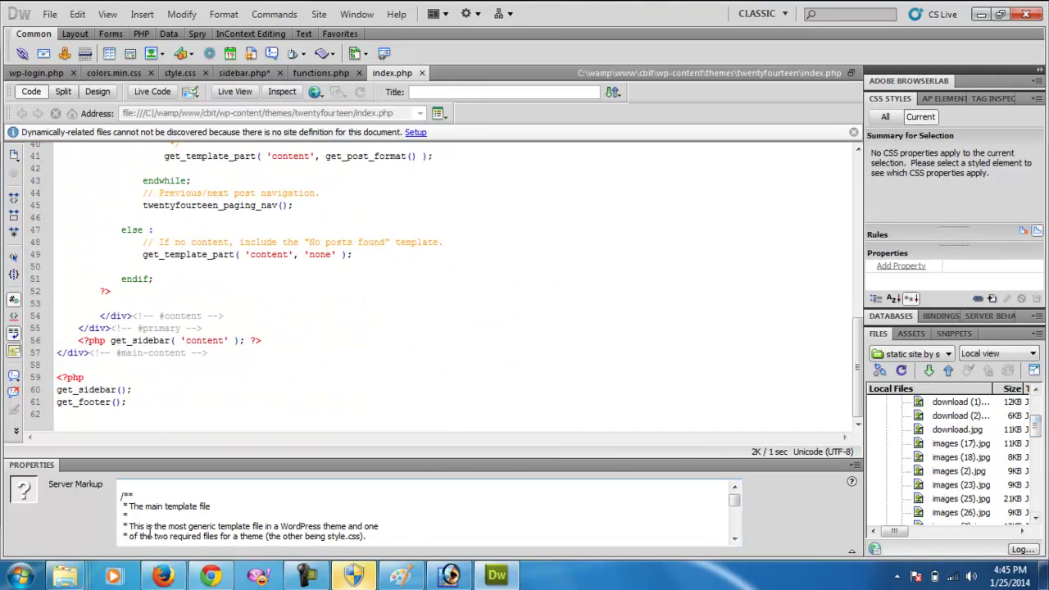
Open single.php from the twentyfourteen folder in Dreamweaver and highlight its "The Template for displaying all single posts" comment
mouse_move(65, 576)
click(137, 509)
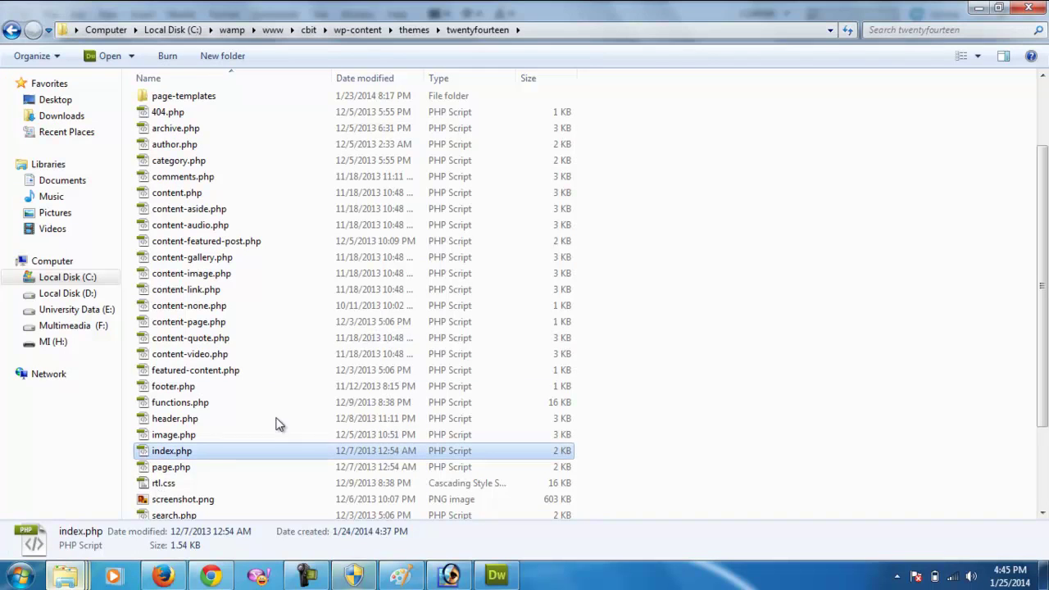
scroll(341, 370, down, 3)
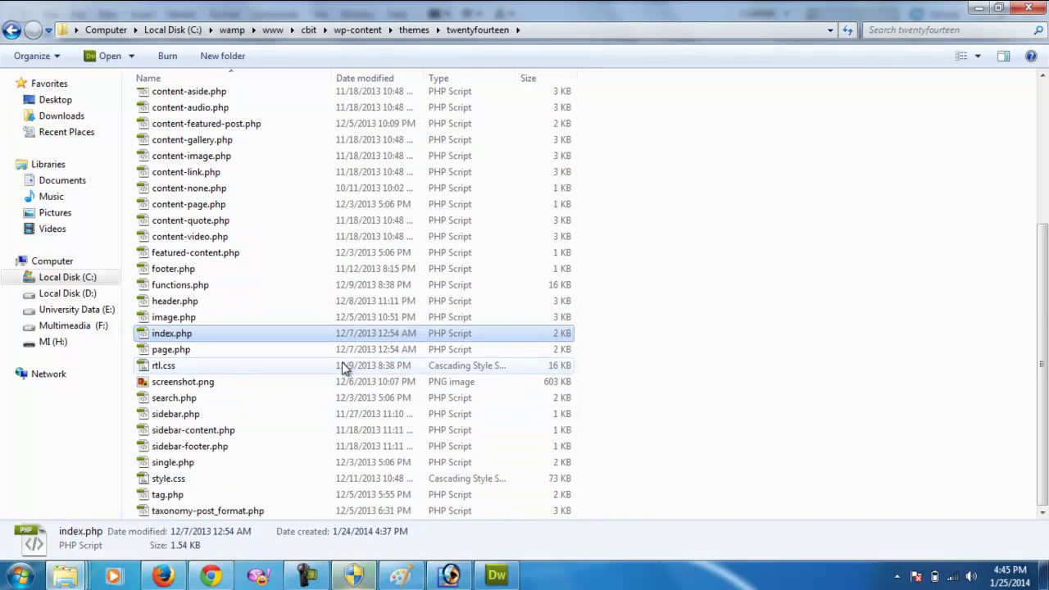
click(174, 462)
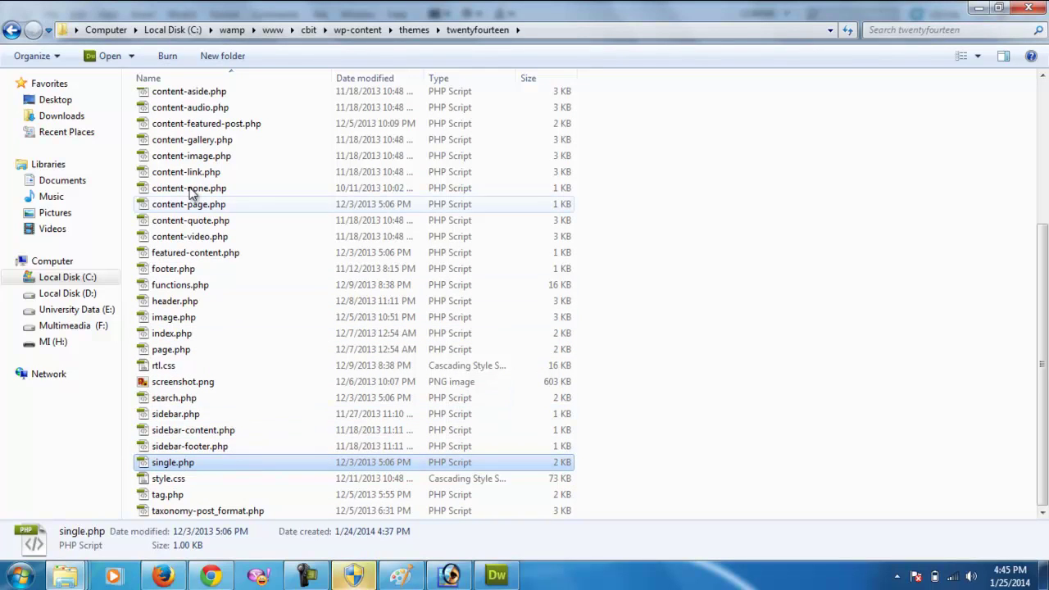
drag(173, 461, 464, 74)
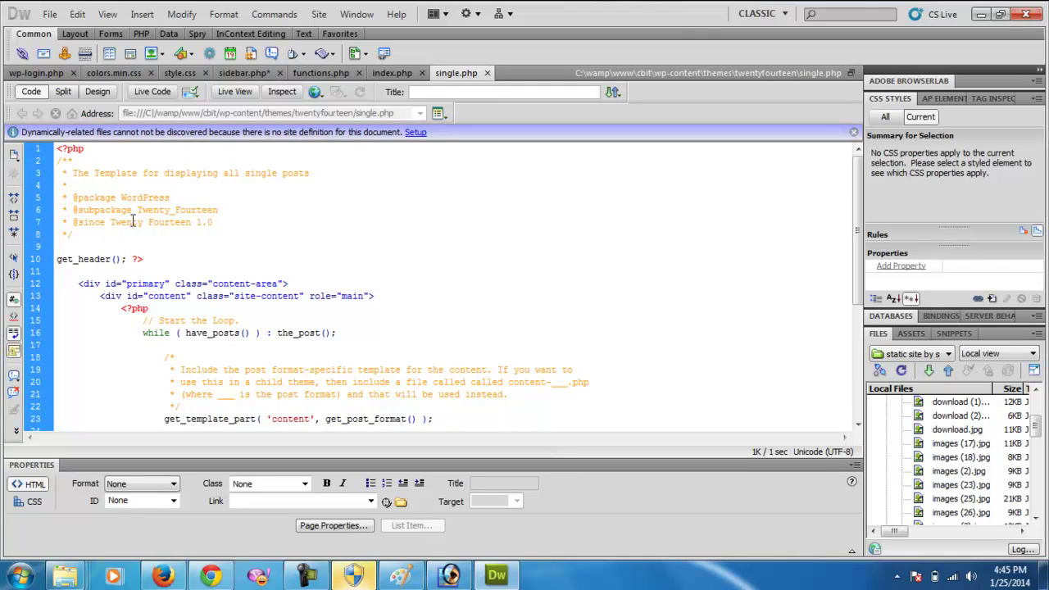
drag(141, 207, 121, 167)
click(235, 226)
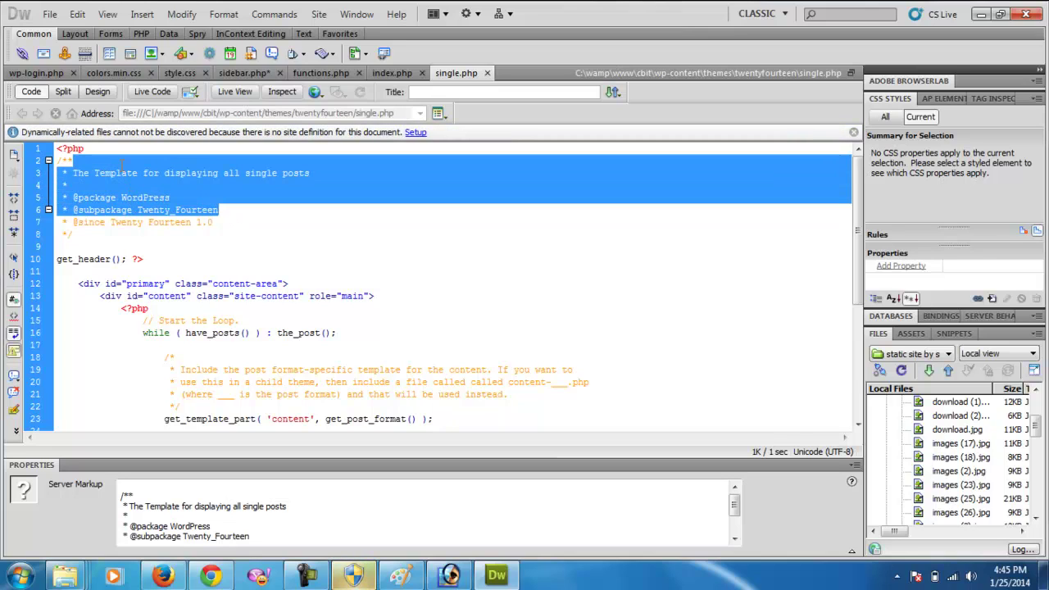
click(230, 227)
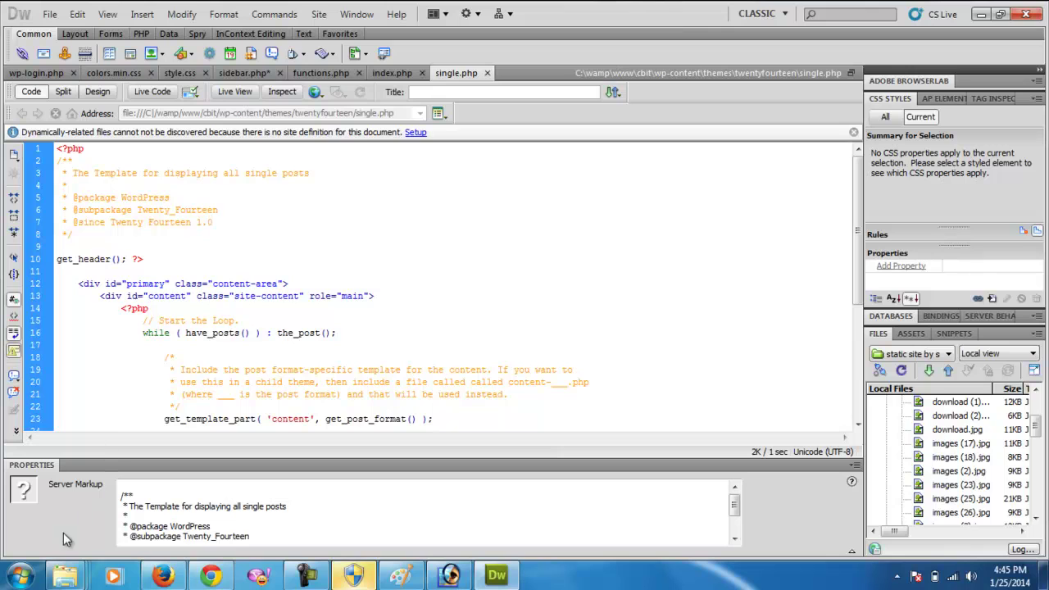
Open page.php from the twentyfourteen folder in Dreamweaver and look through its code
mouse_move(66, 576)
click(159, 507)
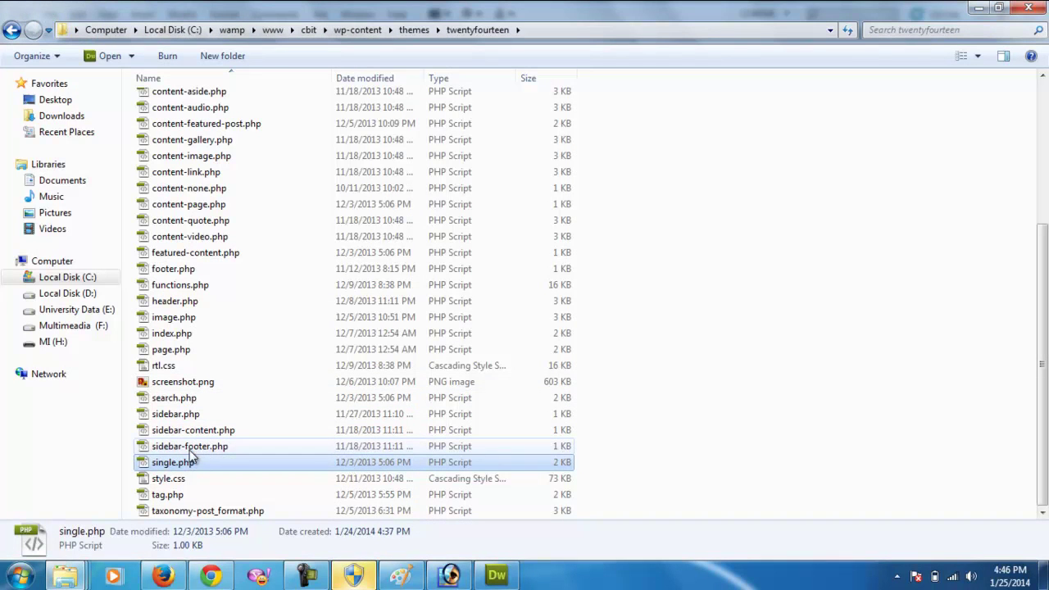
drag(174, 358, 329, 219)
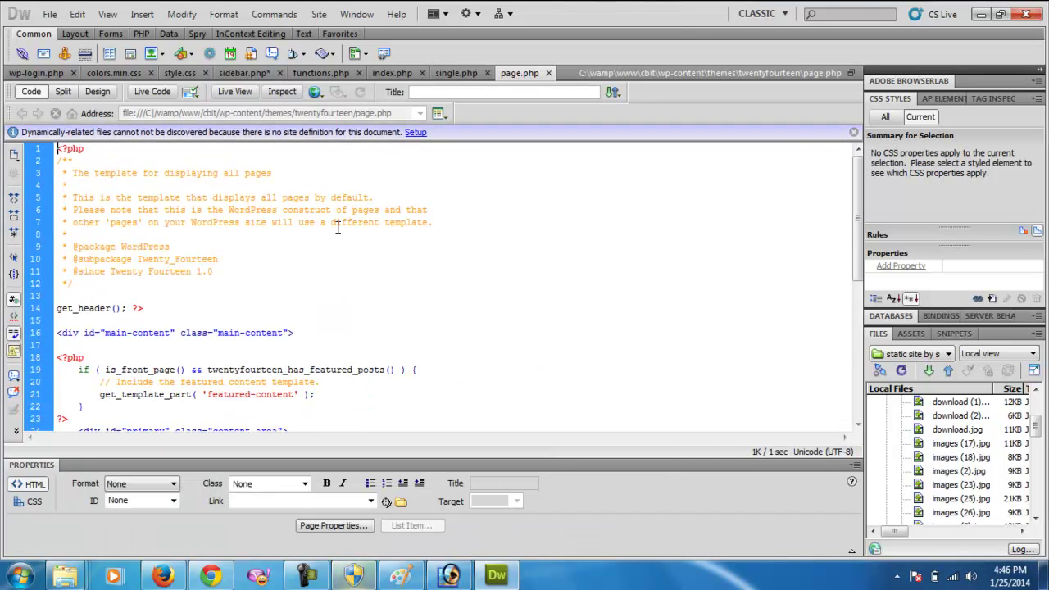
scroll(337, 227, down, 7)
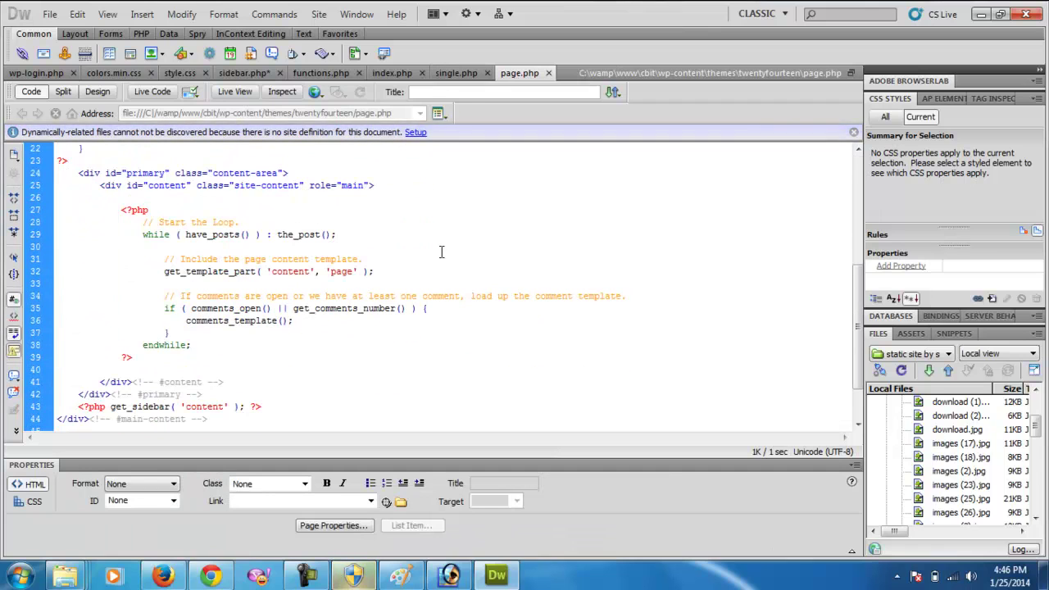
scroll(370, 356, up, 7)
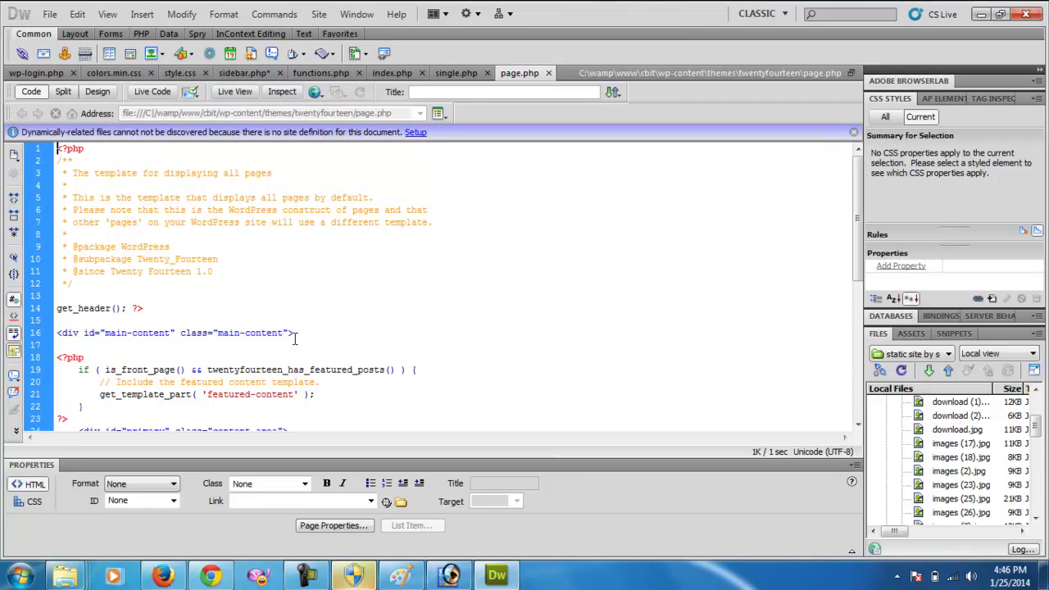
Switch to Chrome and view the available templates in the Departments page's attributes
click(228, 579)
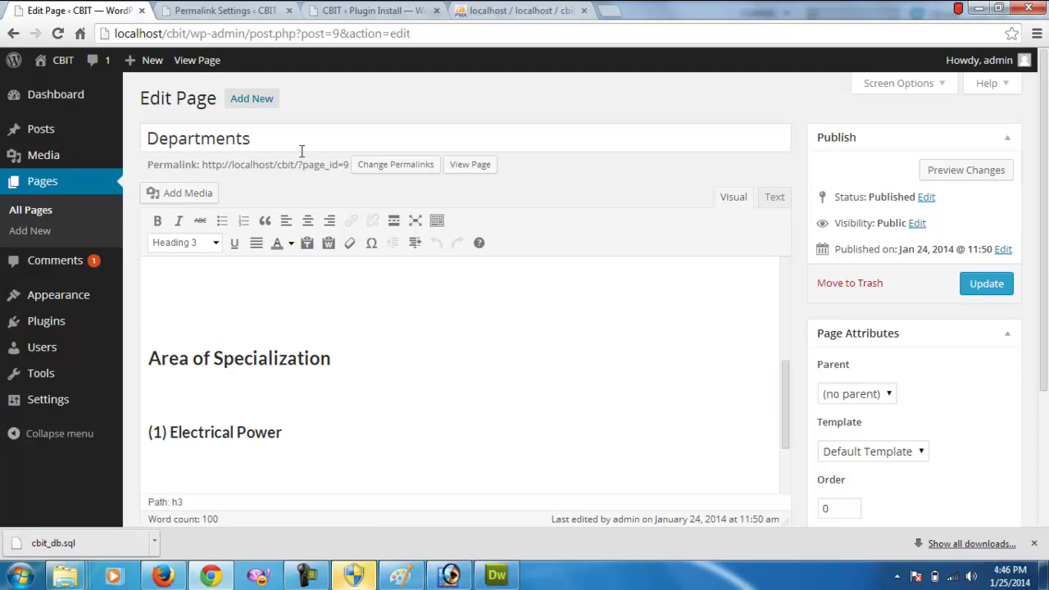
click(910, 461)
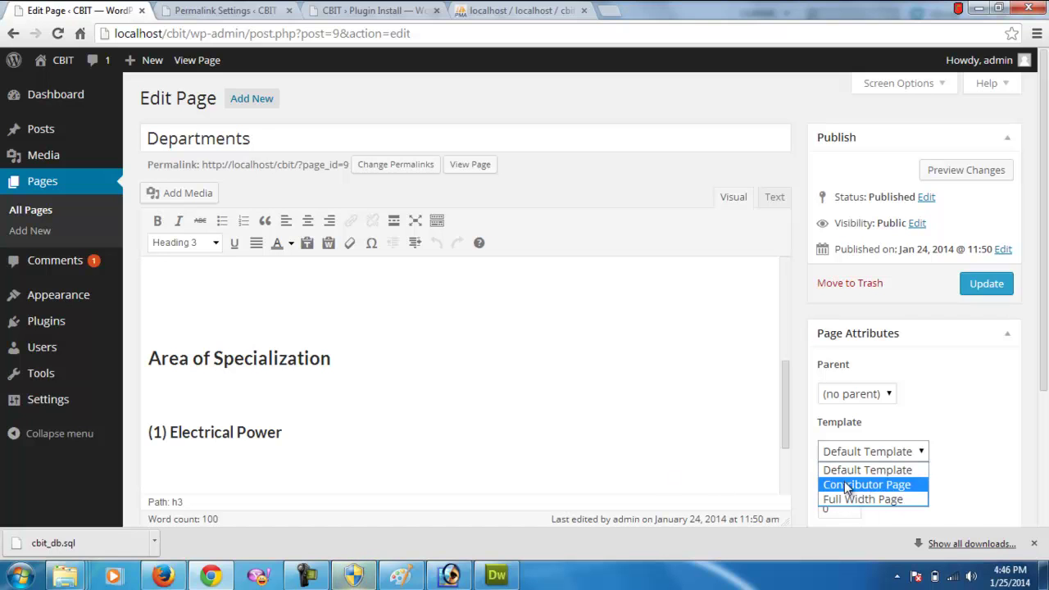
Look through the theme files in the twentyfourteen folder and open content-page.php in Dreamweaver
mouse_move(65, 577)
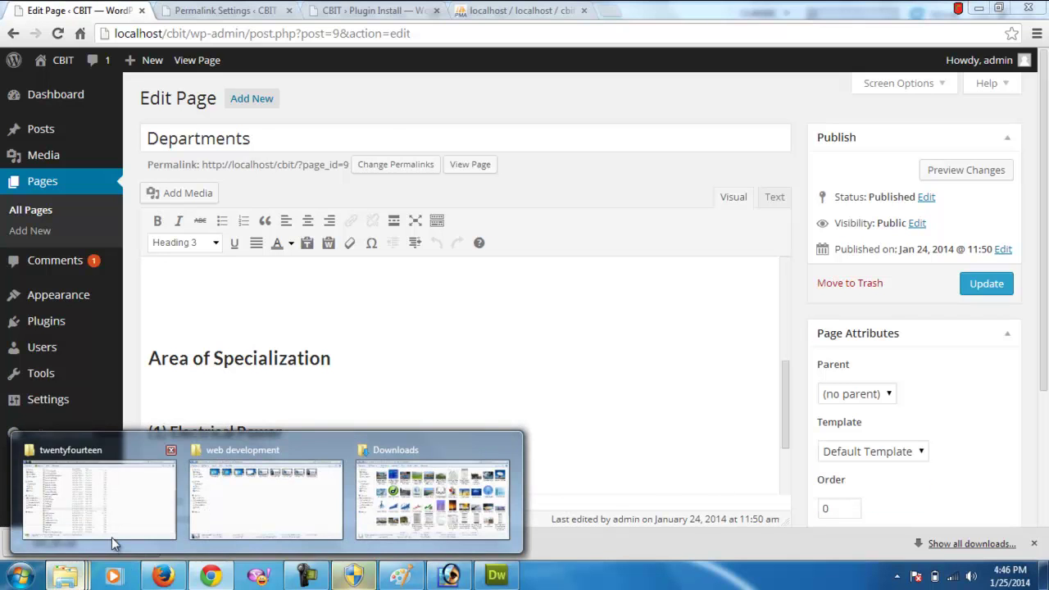
click(127, 521)
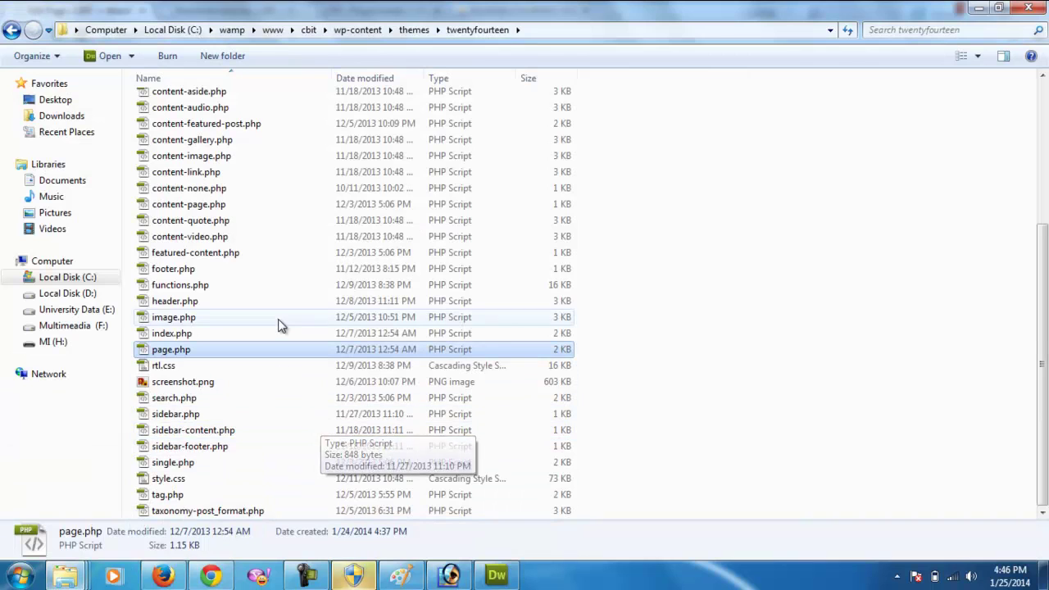
scroll(281, 323, up, 2)
scroll(252, 292, up, 2)
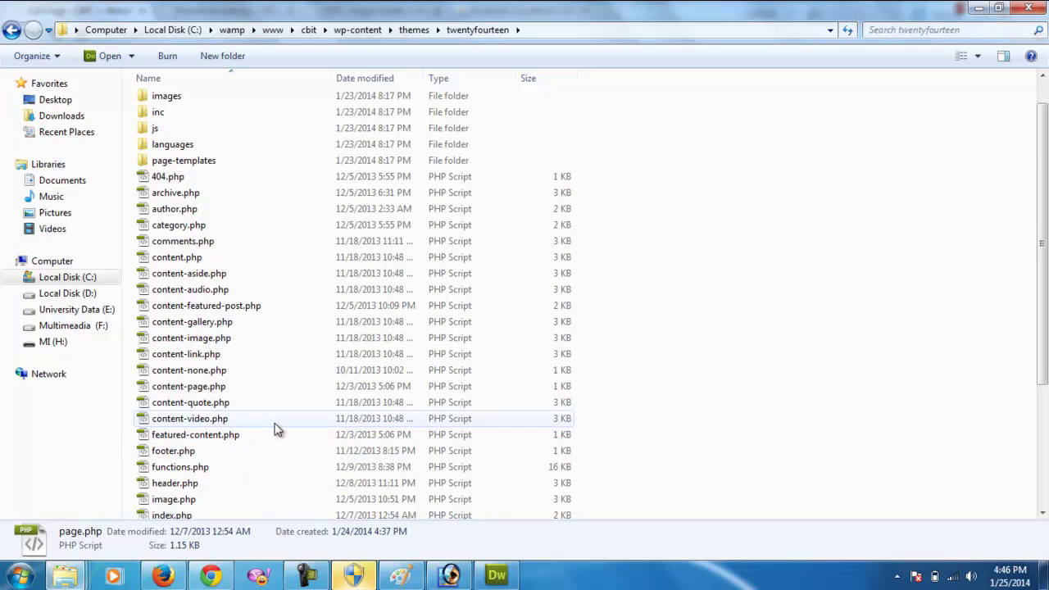
scroll(277, 429, down, 4)
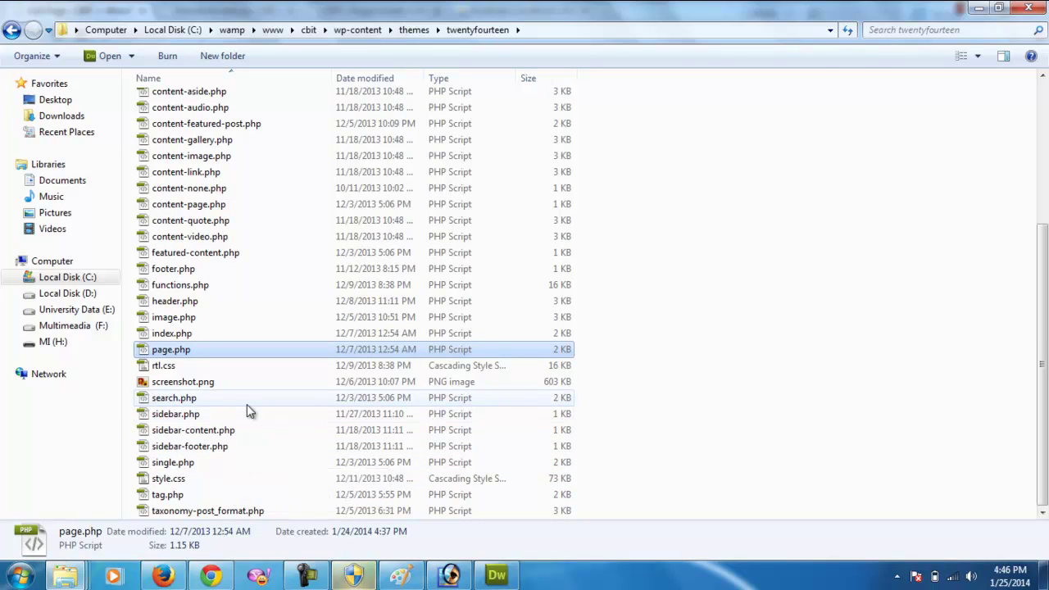
drag(183, 212, 440, 90)
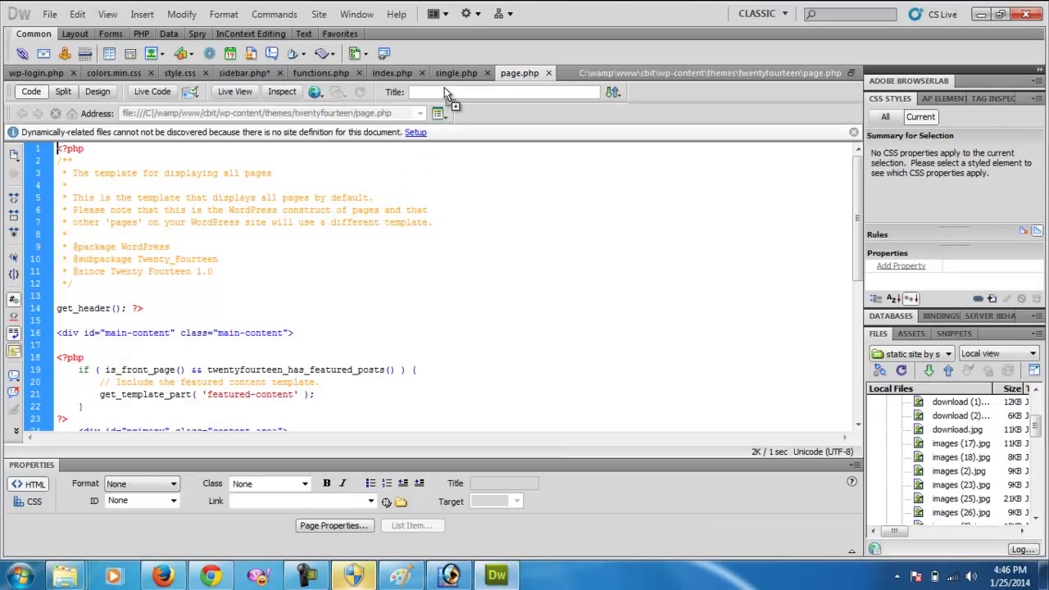
drag(587, 76, 587, 79)
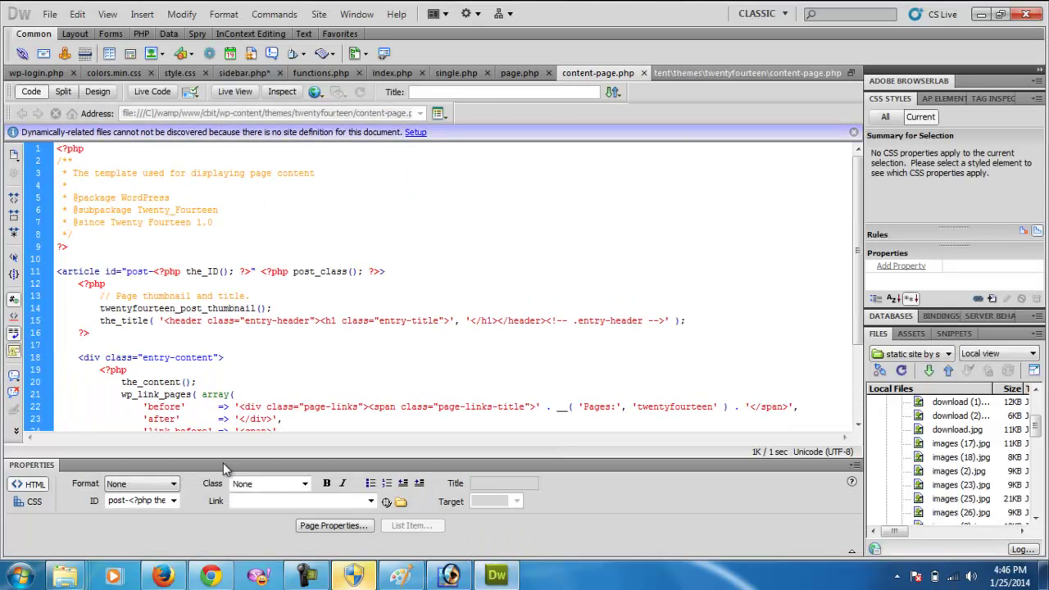
Open full-width.php from the twentyfourteen theme's page-templates folder in Dreamweaver
mouse_move(73, 578)
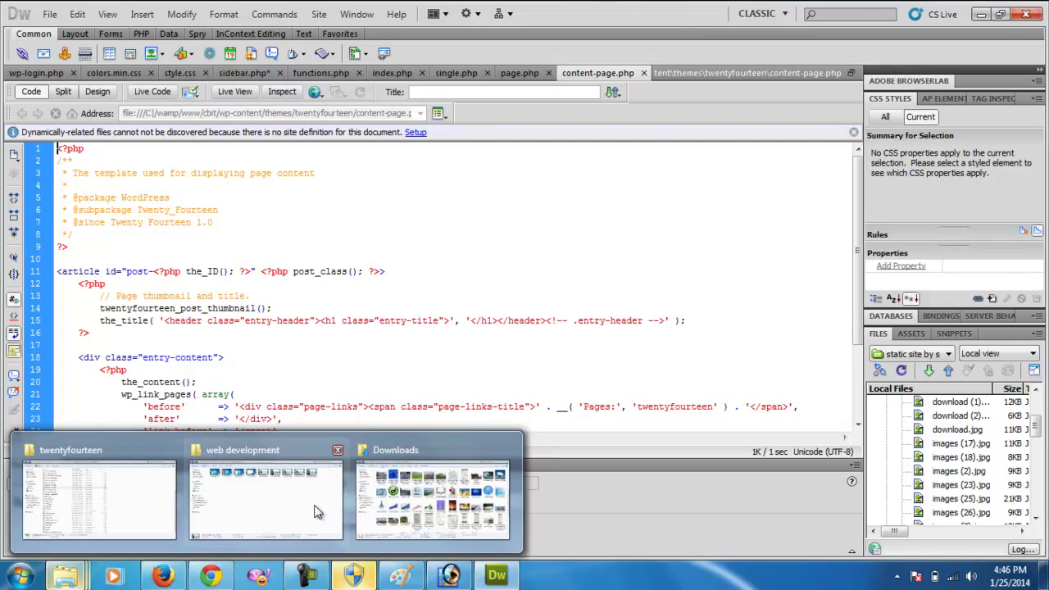
click(147, 504)
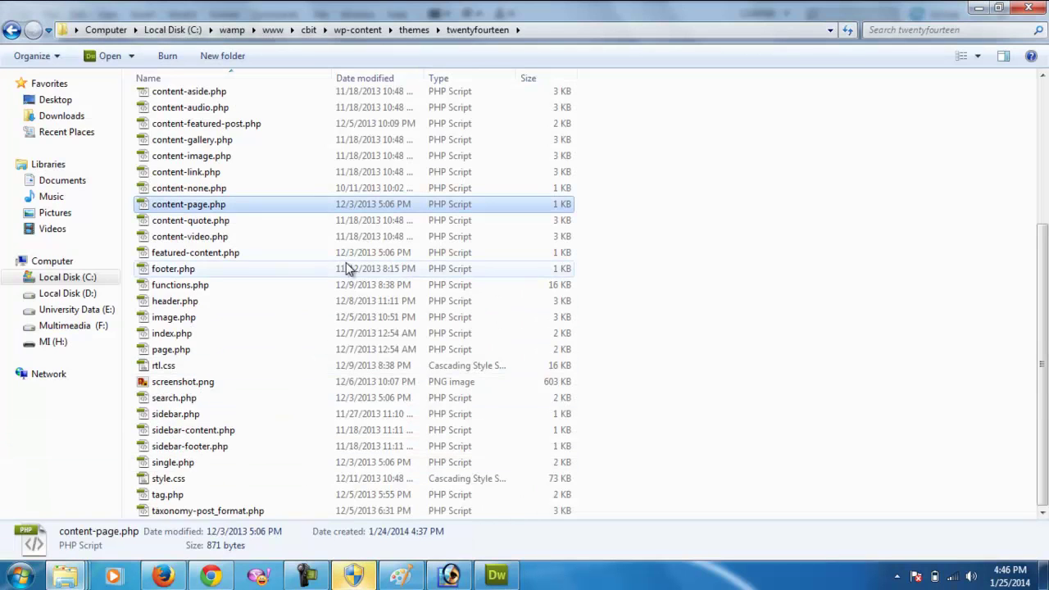
scroll(336, 264, up, 1)
scroll(322, 261, up, 2)
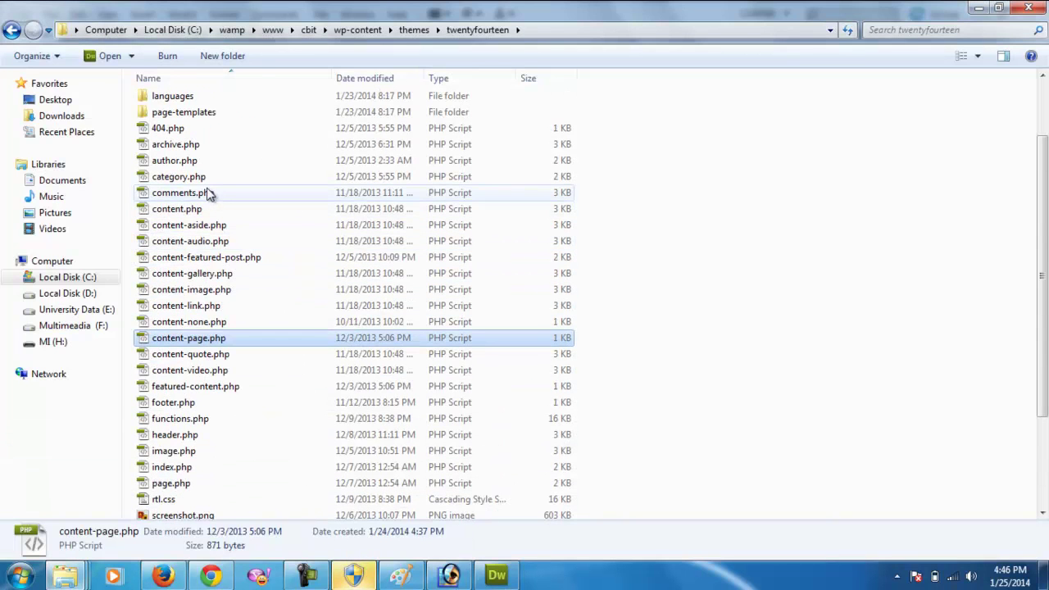
double_click(205, 113)
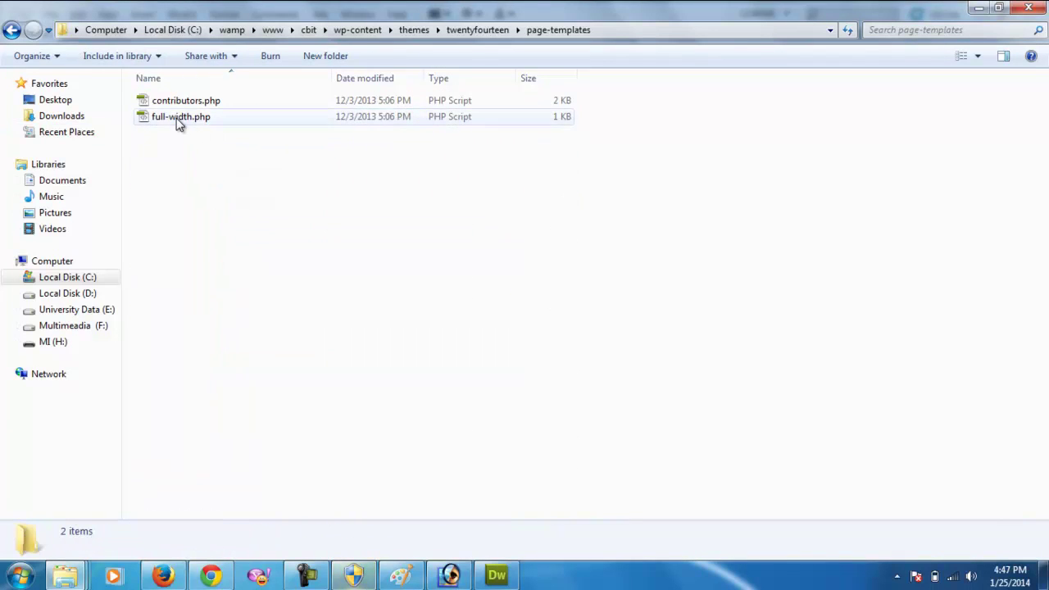
drag(166, 123, 677, 82)
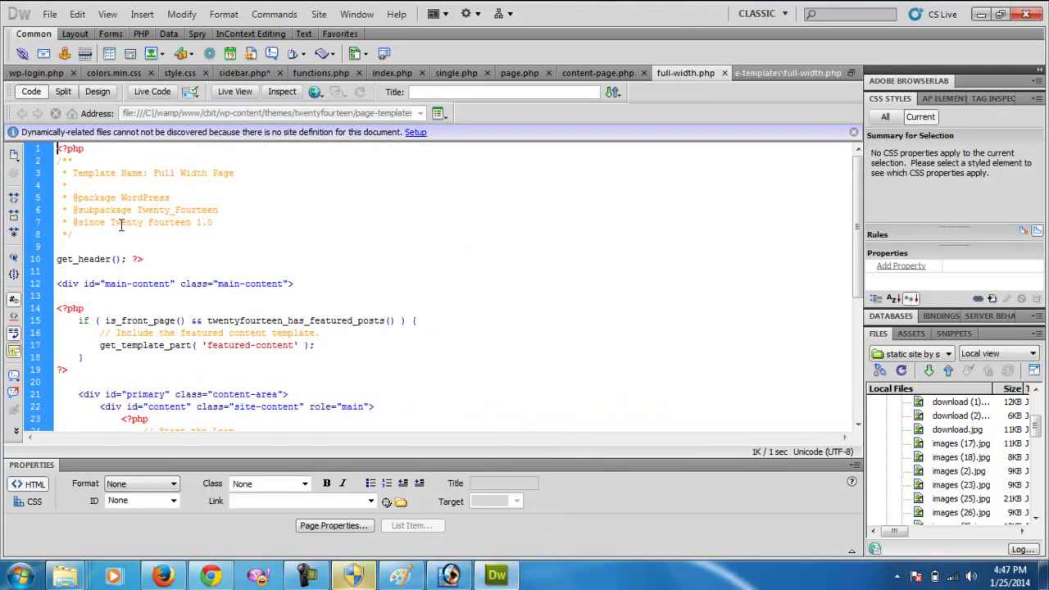
Copy the template header comment block, lines 2 to 8, from full-width.php
drag(235, 173, 74, 174)
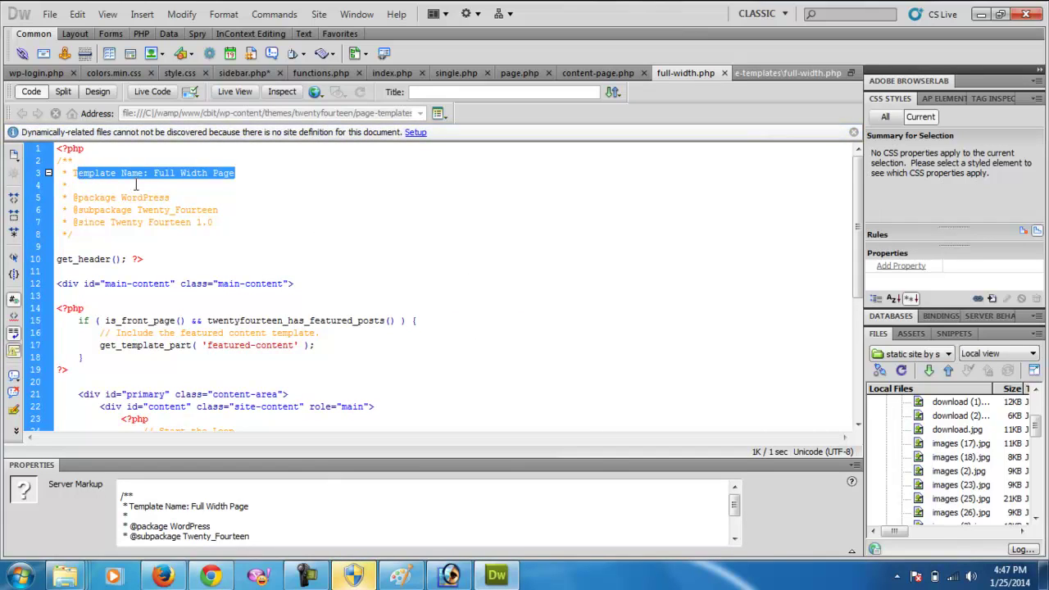
click(209, 186)
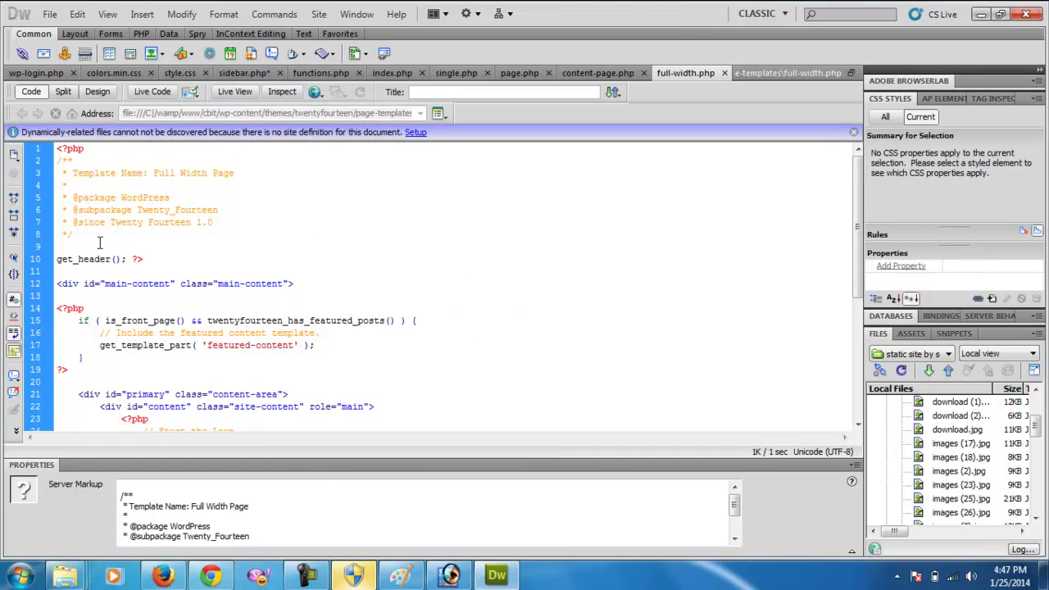
drag(83, 234, 51, 160)
key(ctrl+c)
right_click(75, 172)
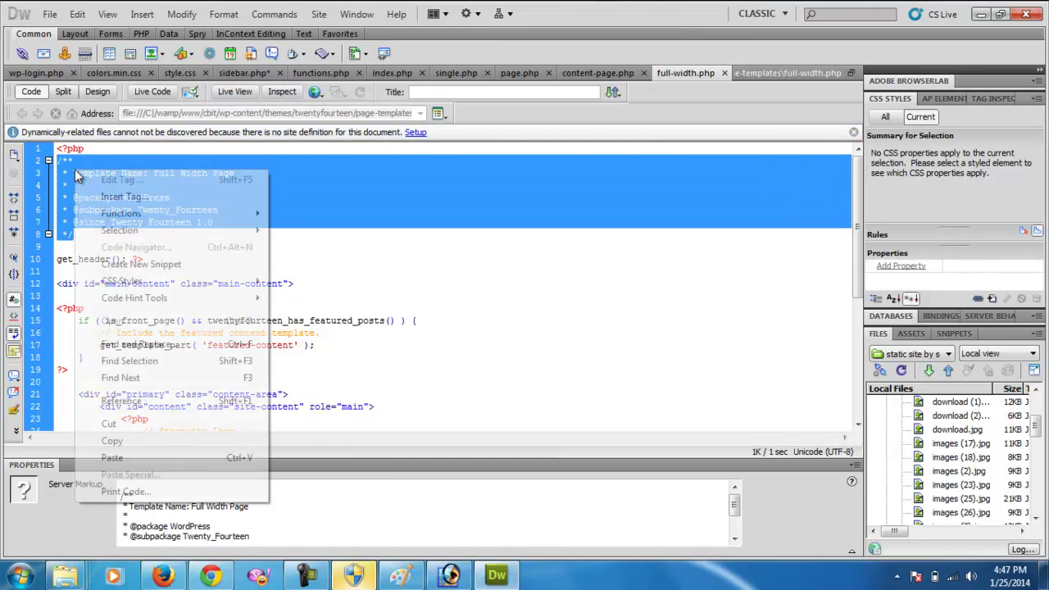
click(149, 439)
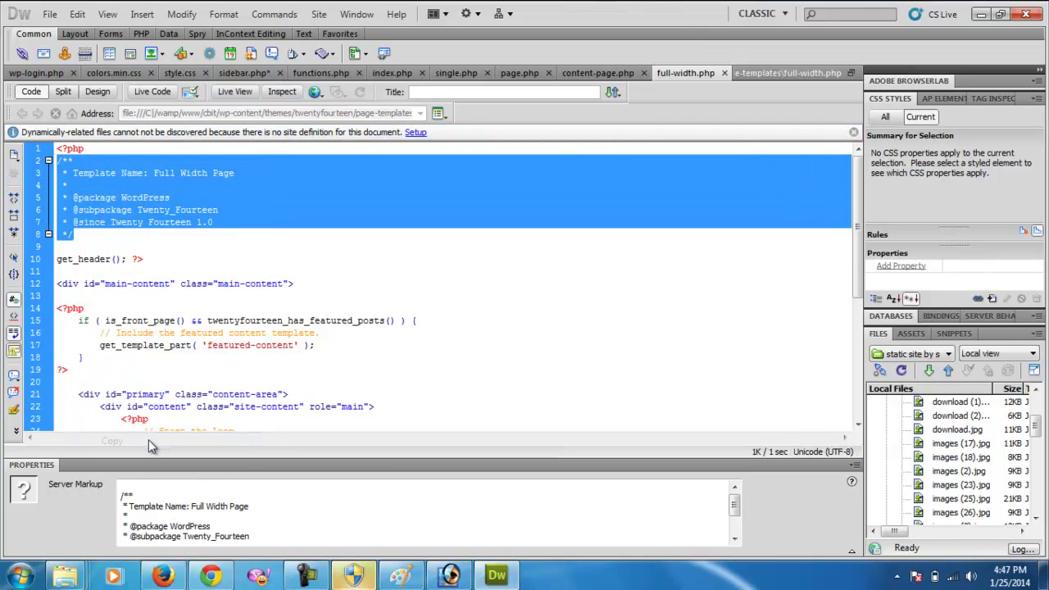
click(187, 277)
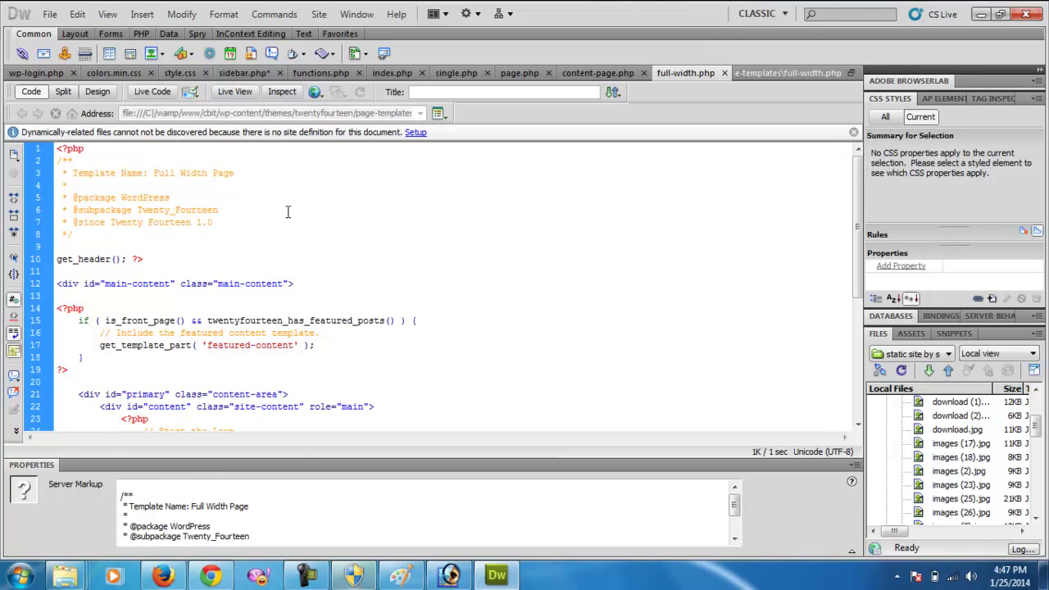
Create a new blank PHP document with no layout
click(50, 13)
click(77, 33)
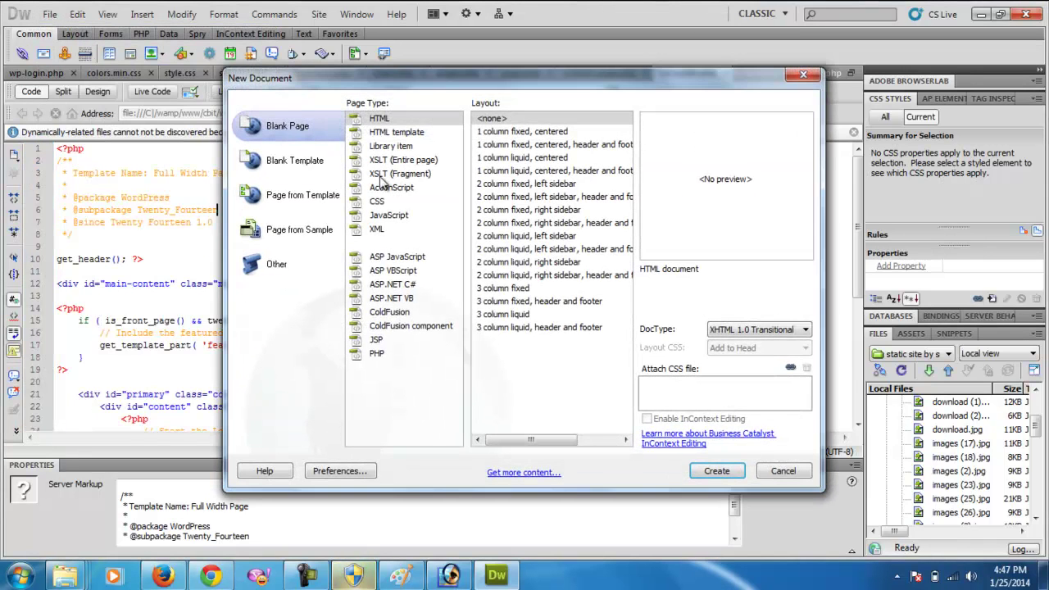
click(379, 354)
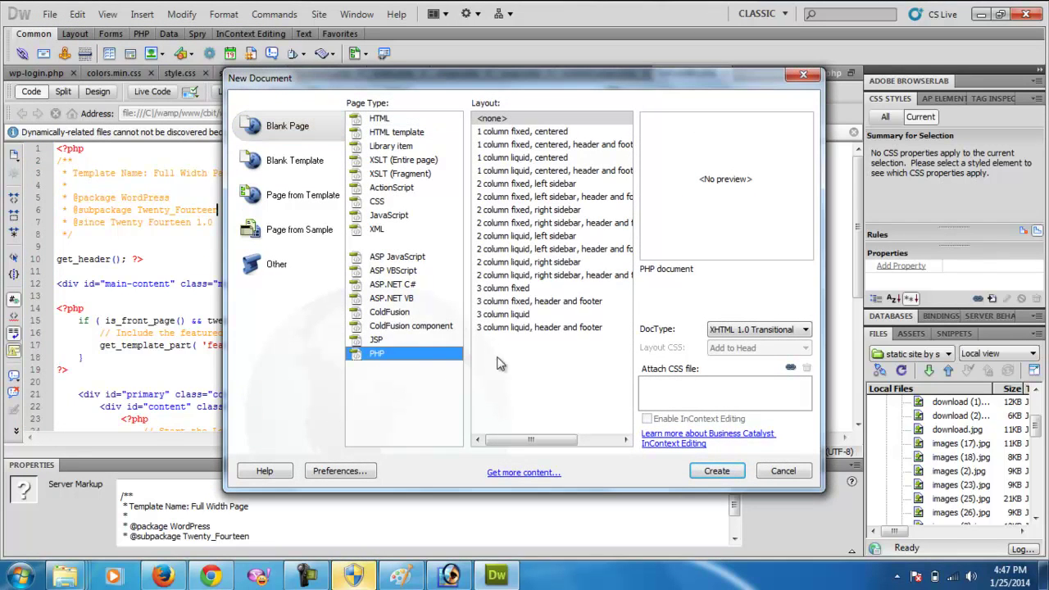
click(717, 472)
Replace all default markup in the new document with the copied header comment and enclose it in <?php ?> tags
drag(276, 270, 56, 131)
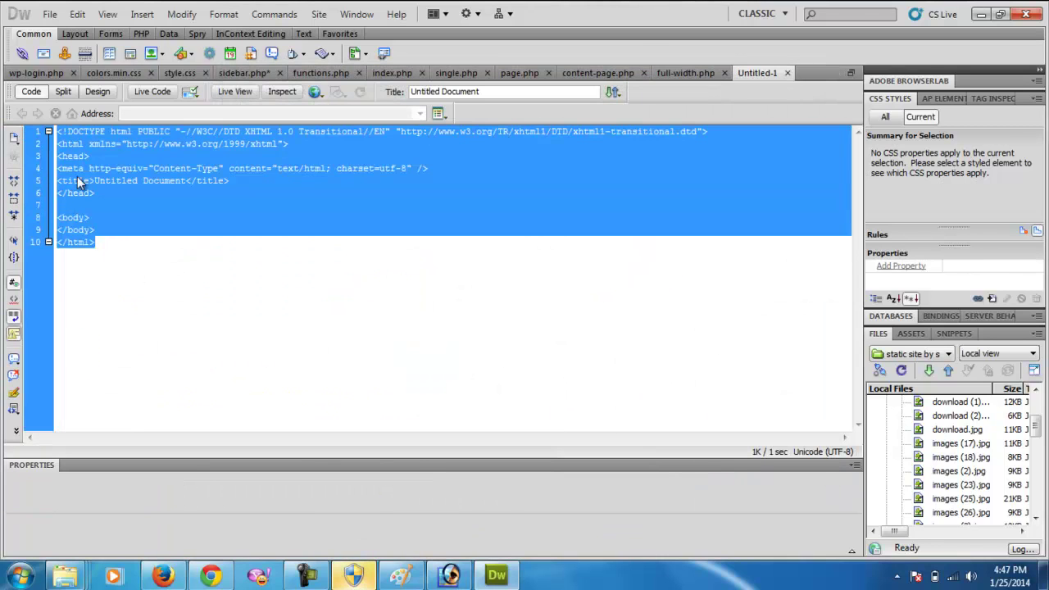
key(ctrl+v)
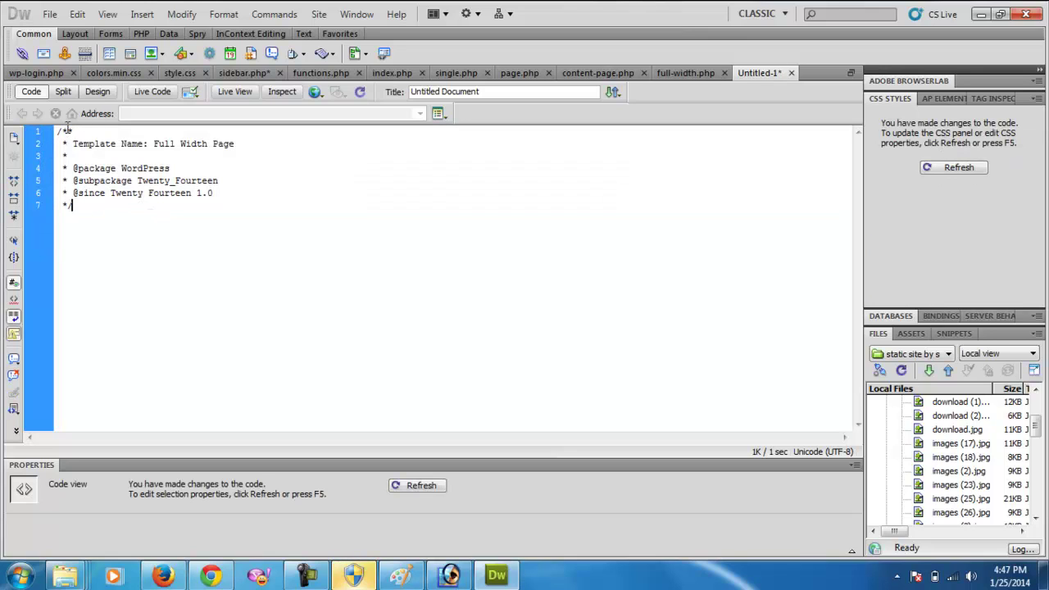
text(<?)
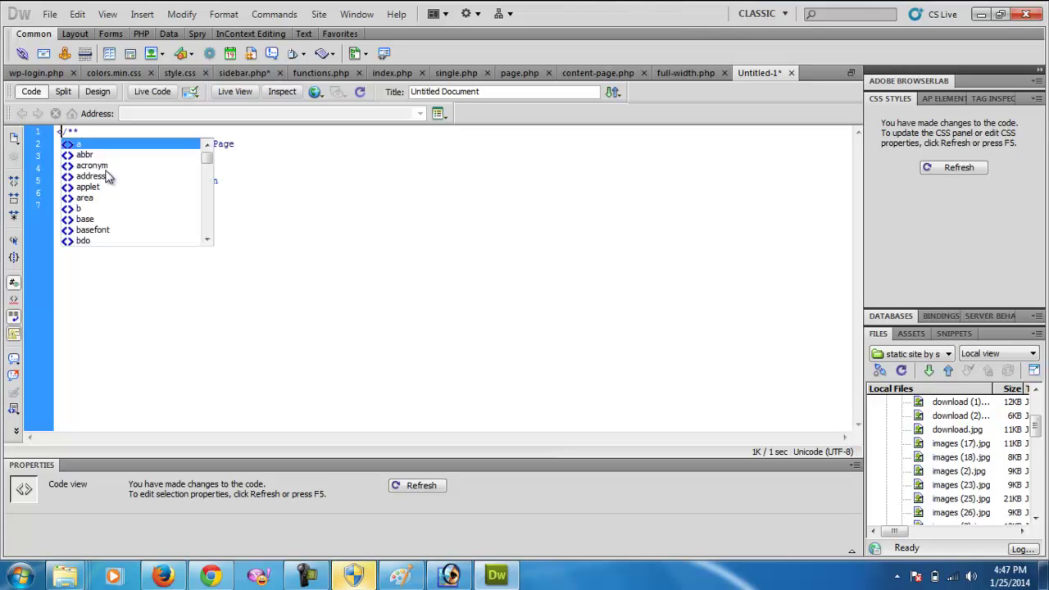
text(php)
key(Return)
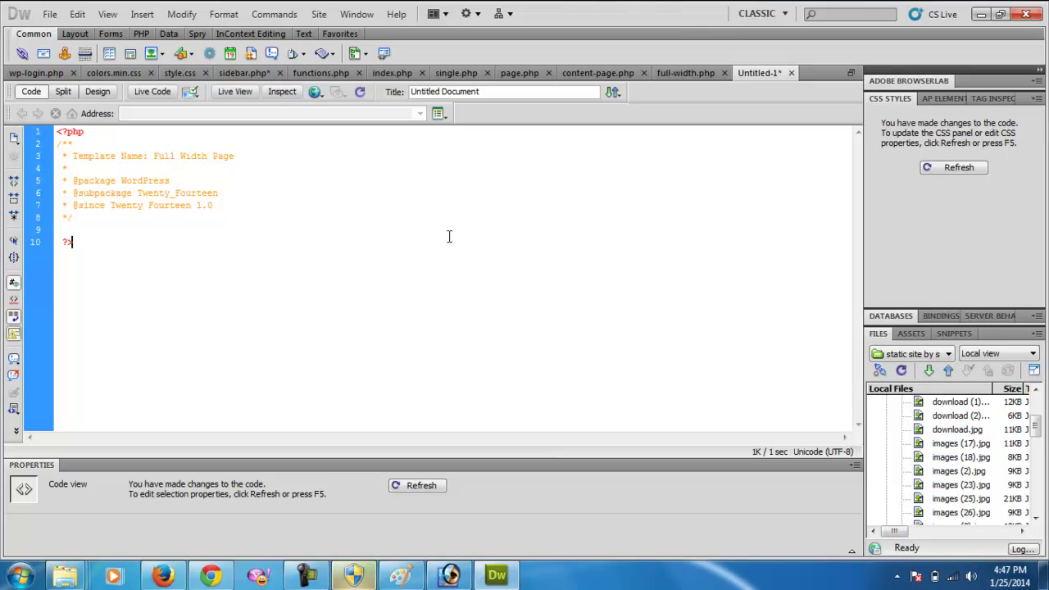
Change the template name in the comment to ourtemplete and add a second, empty <?php ?> block below it
drag(236, 156, 161, 158)
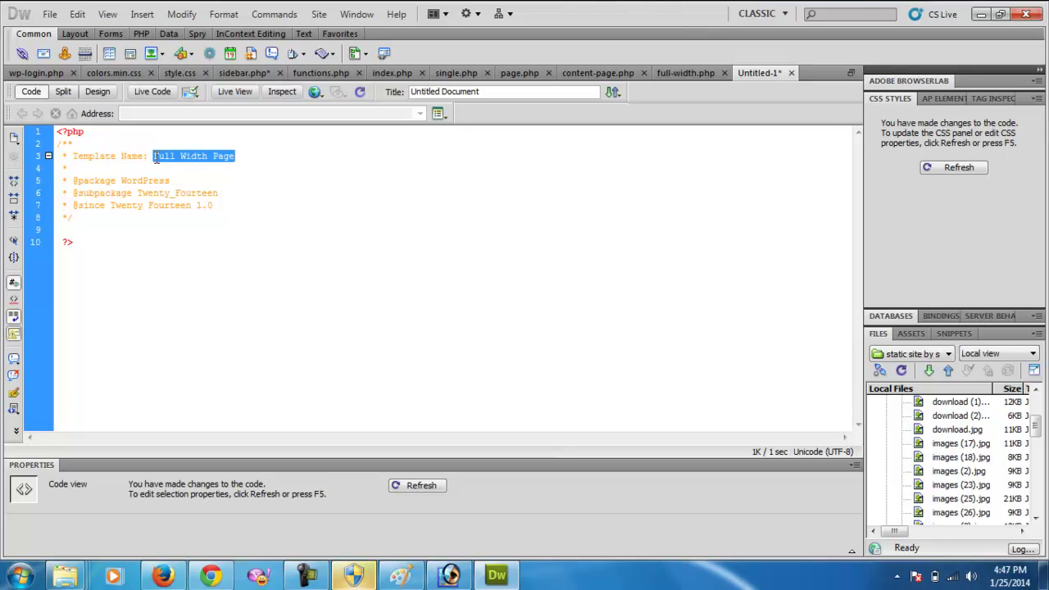
key(BackSpace)
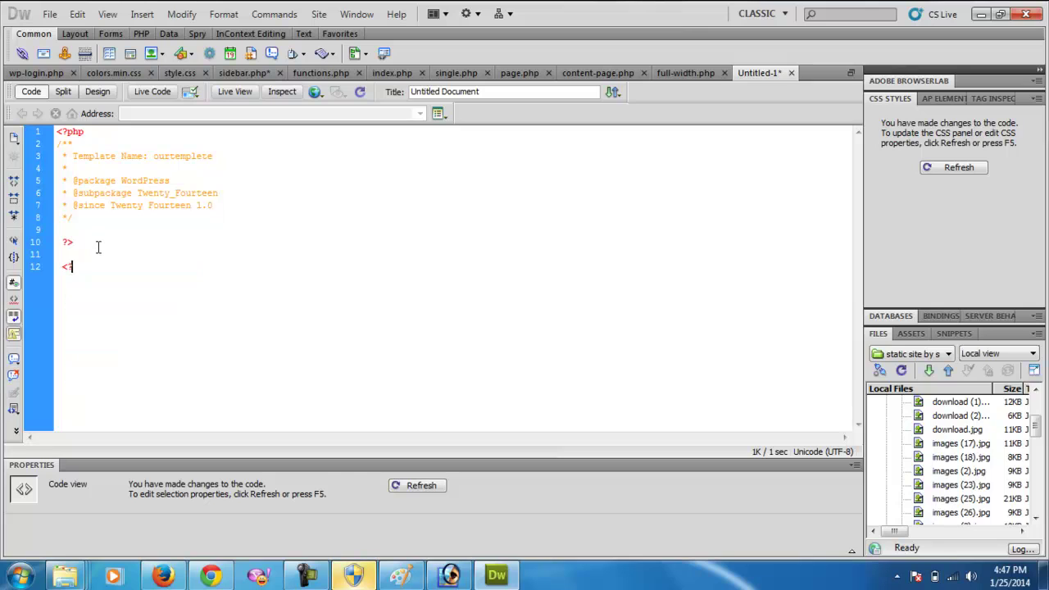
text(hp)
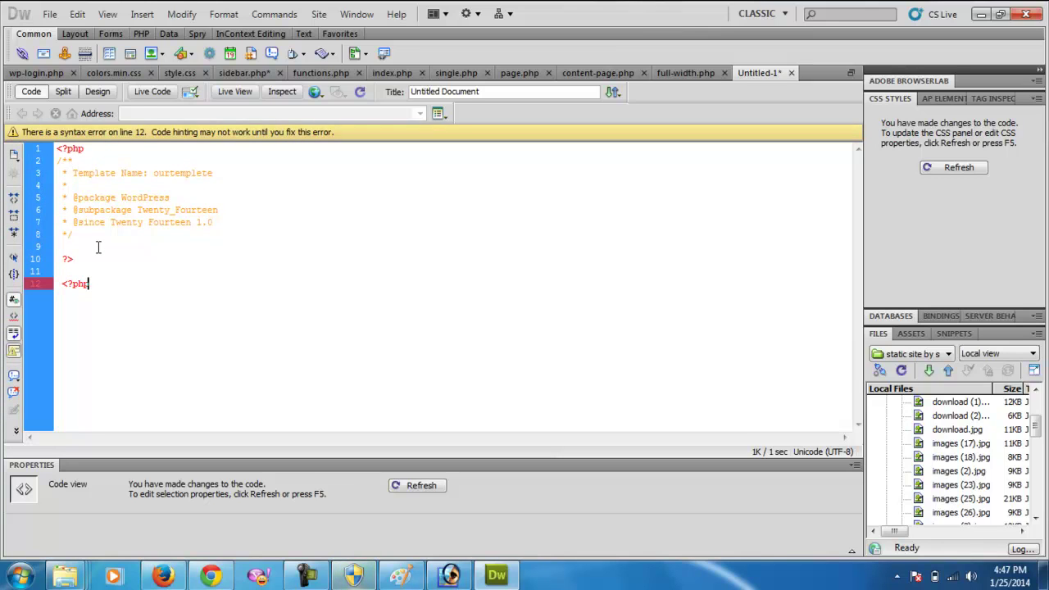
key(Return)
key(Return)
text(?)
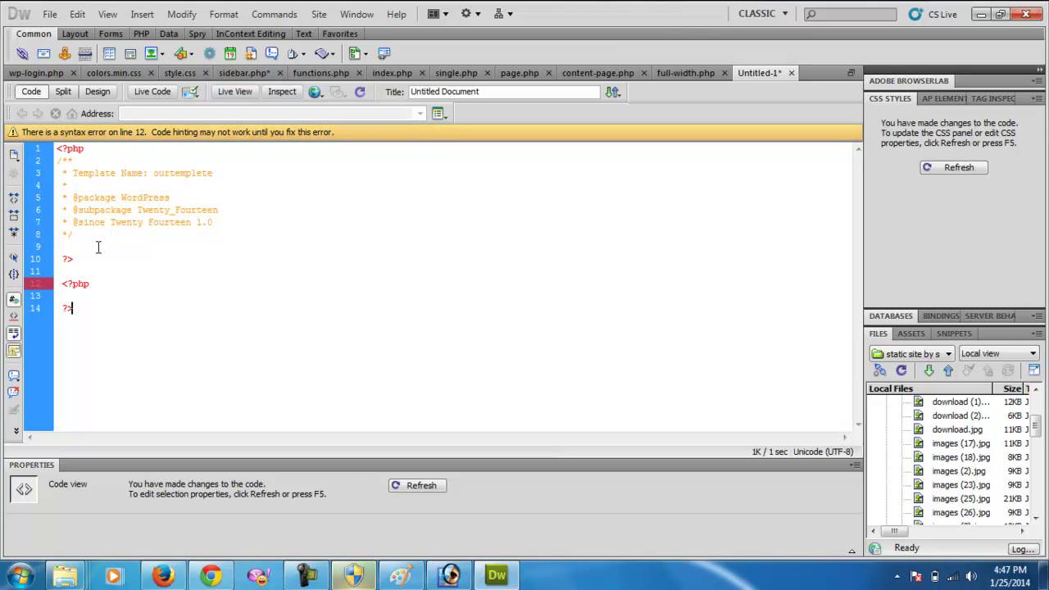
text(>)
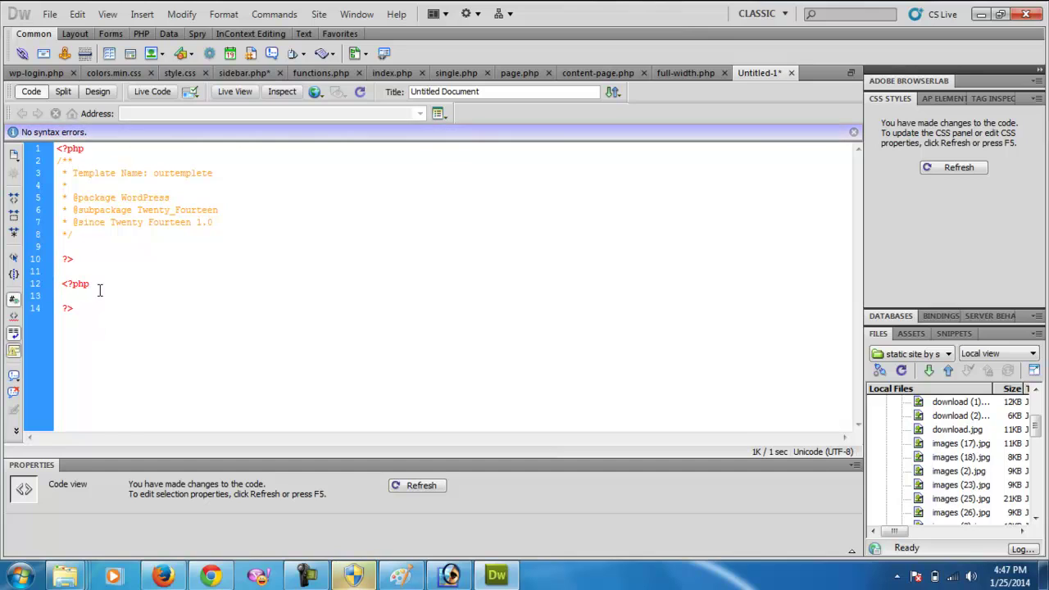